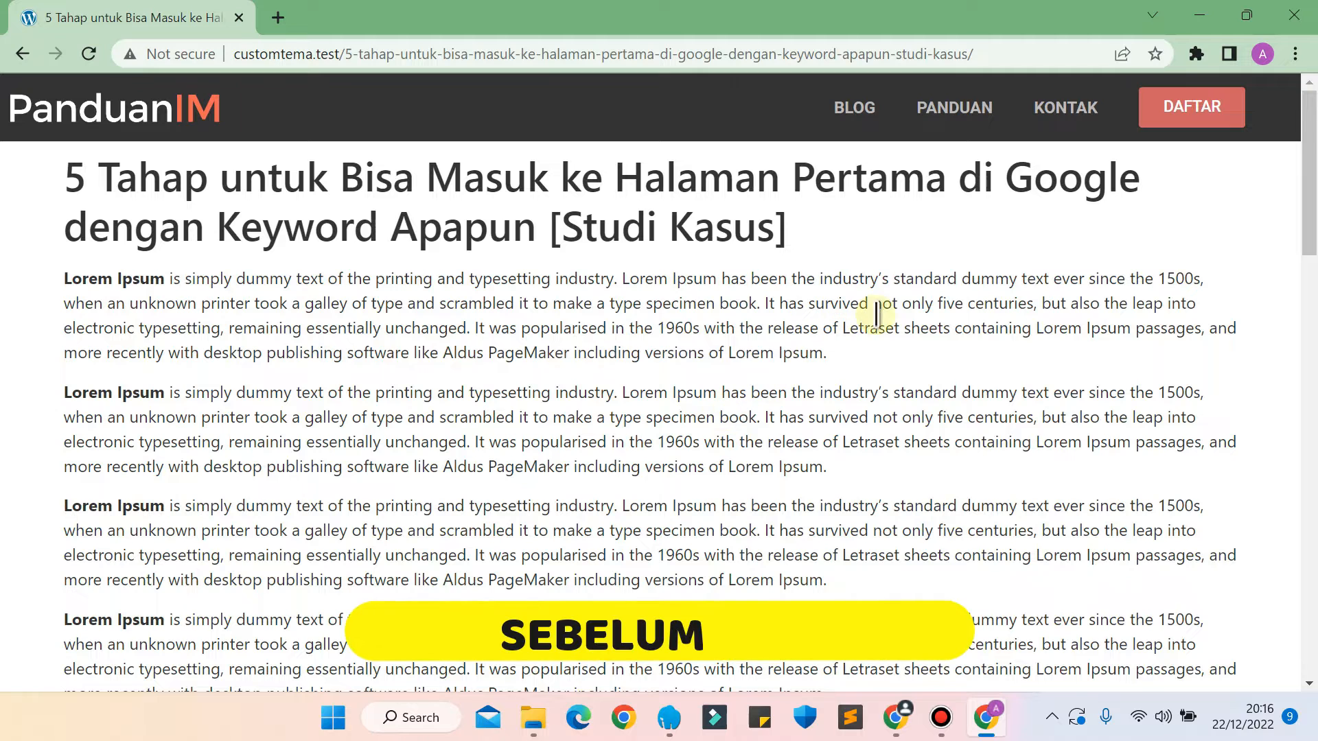
Insert the Featured Image widget between the author name and post content, and save the template with the display condition Include Posts, All.
{"action": "left_click_drag", "start_coordinate": [1312, 206], "coordinate": [1313, 238]}
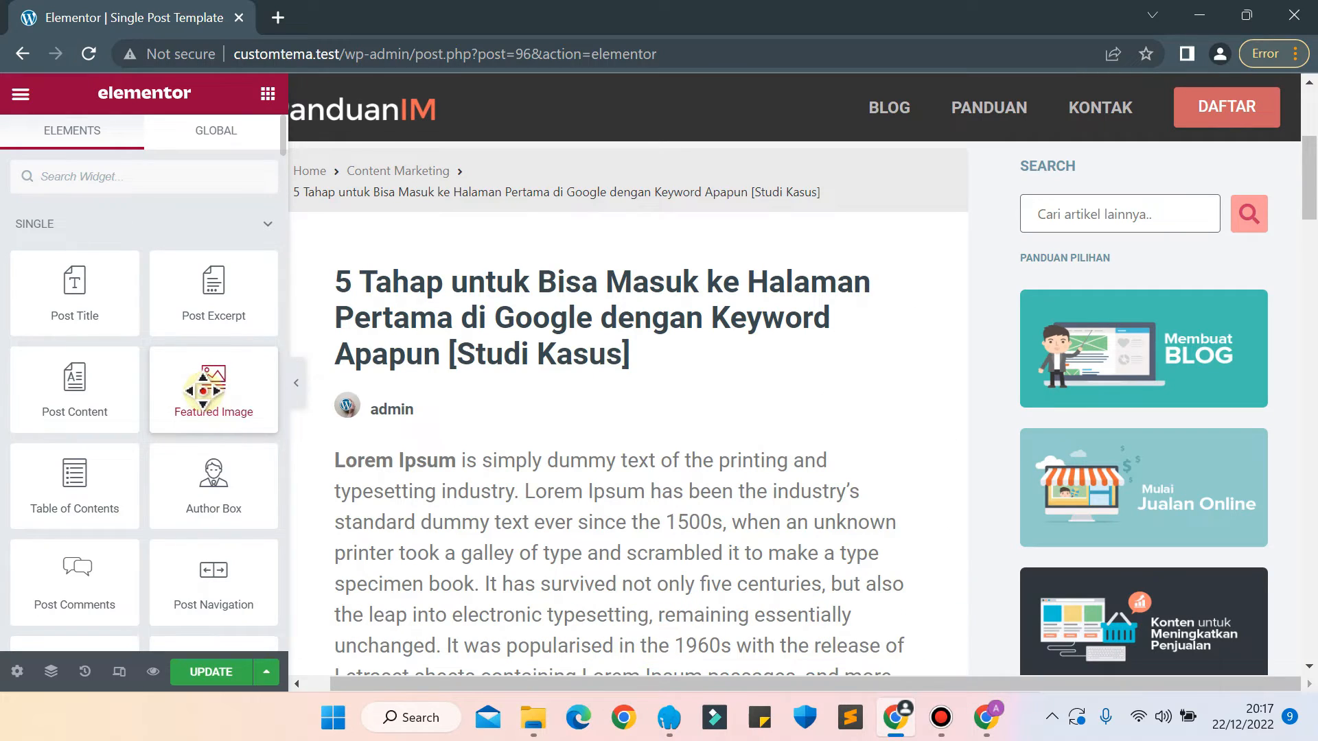
{"action": "left_click_drag", "start_coordinate": [206, 401], "coordinate": [390, 419]}
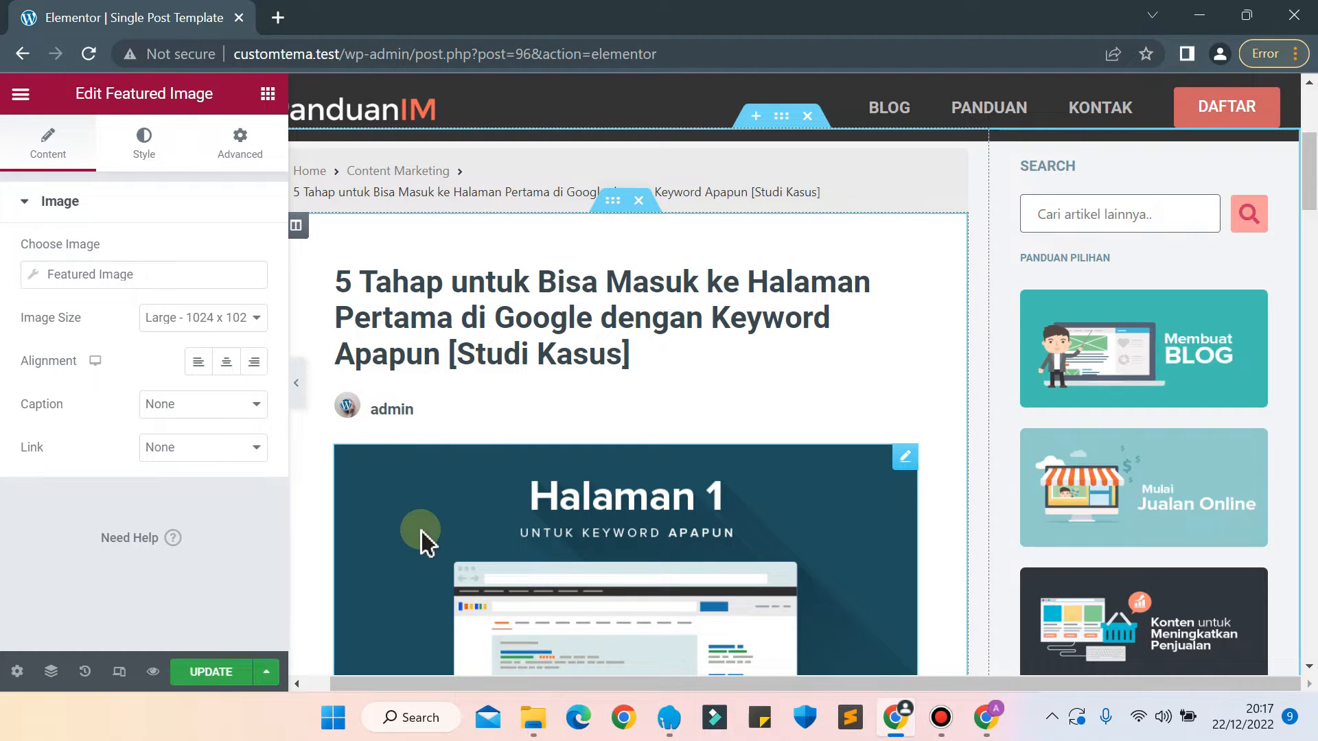
{"action": "left_click", "coordinate": [234, 673]}
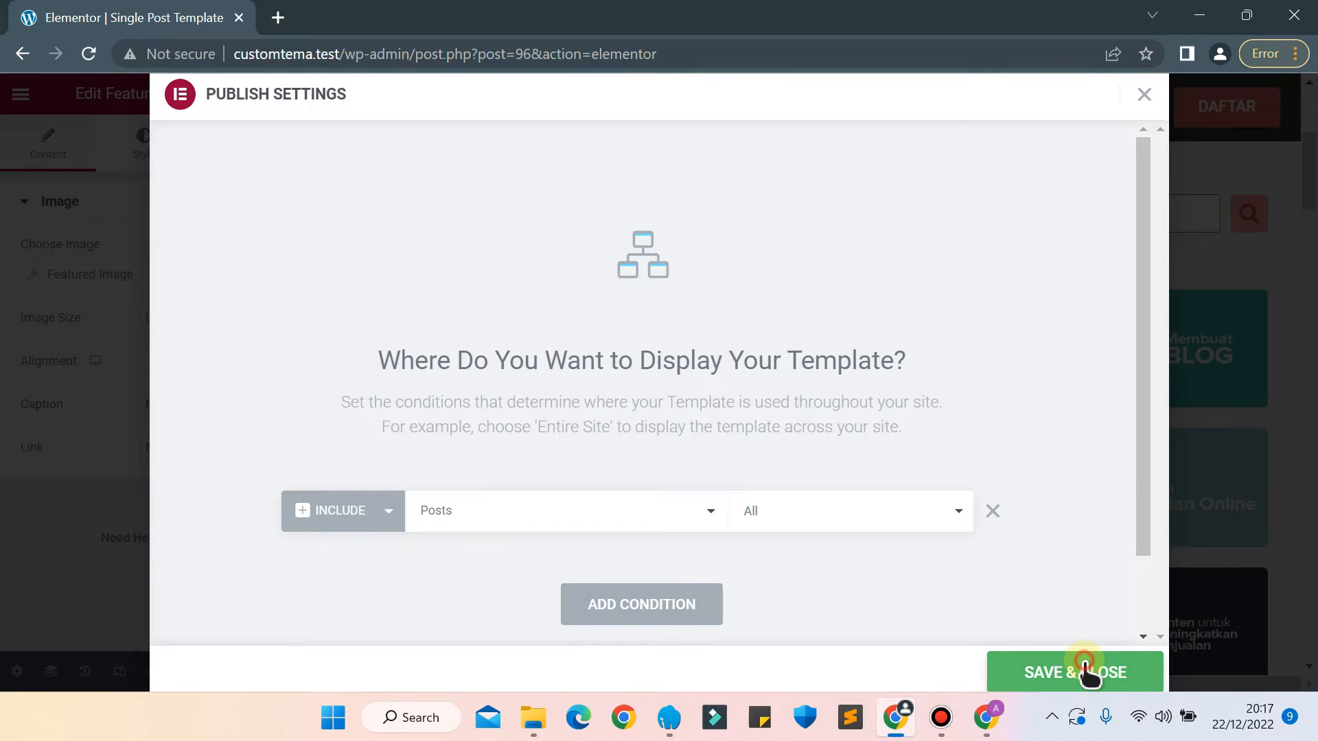
{"action": "left_click", "coordinate": [1087, 671]}
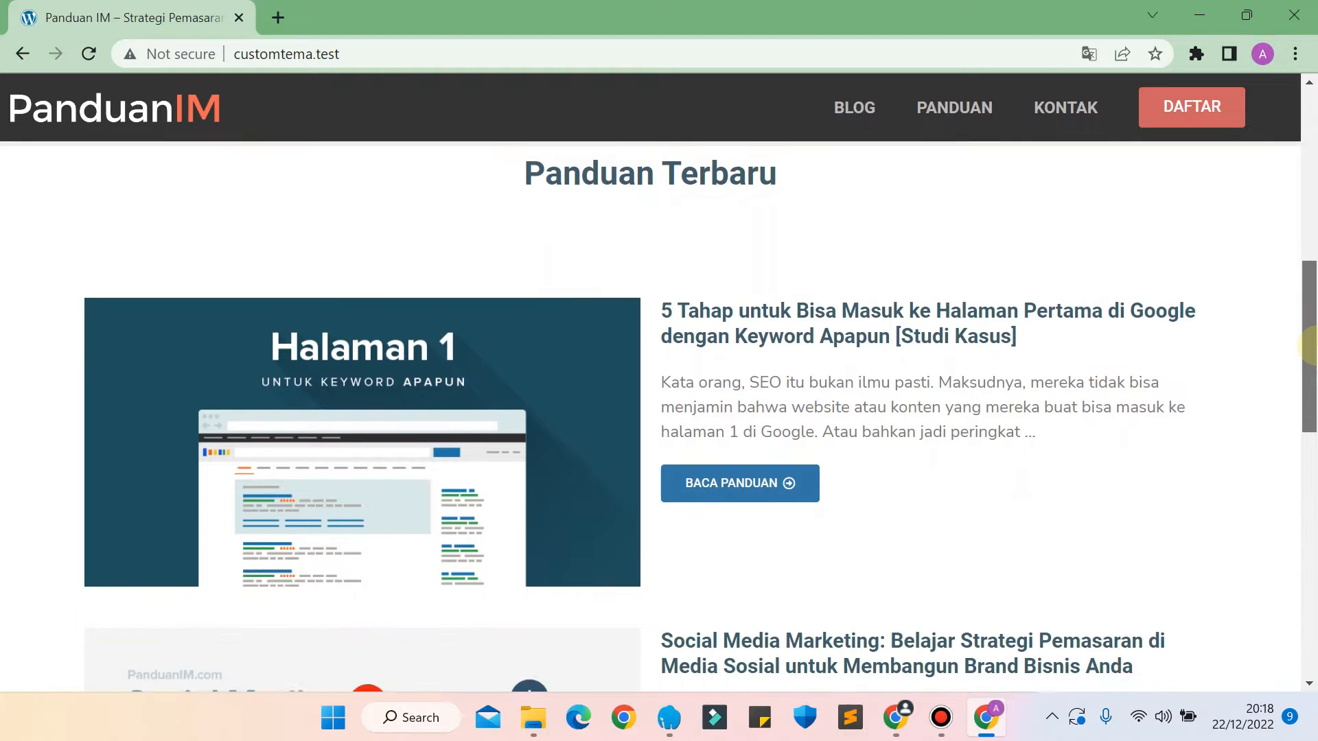
Open the "5 Tahap untuk Bisa Masuk ke Halaman Pertama di Google" and Social Media Marketing articles and review their custom layout down the page.
{"action": "scroll", "coordinate": [1308, 347], "scroll_direction": "down", "scroll_amount": 1}
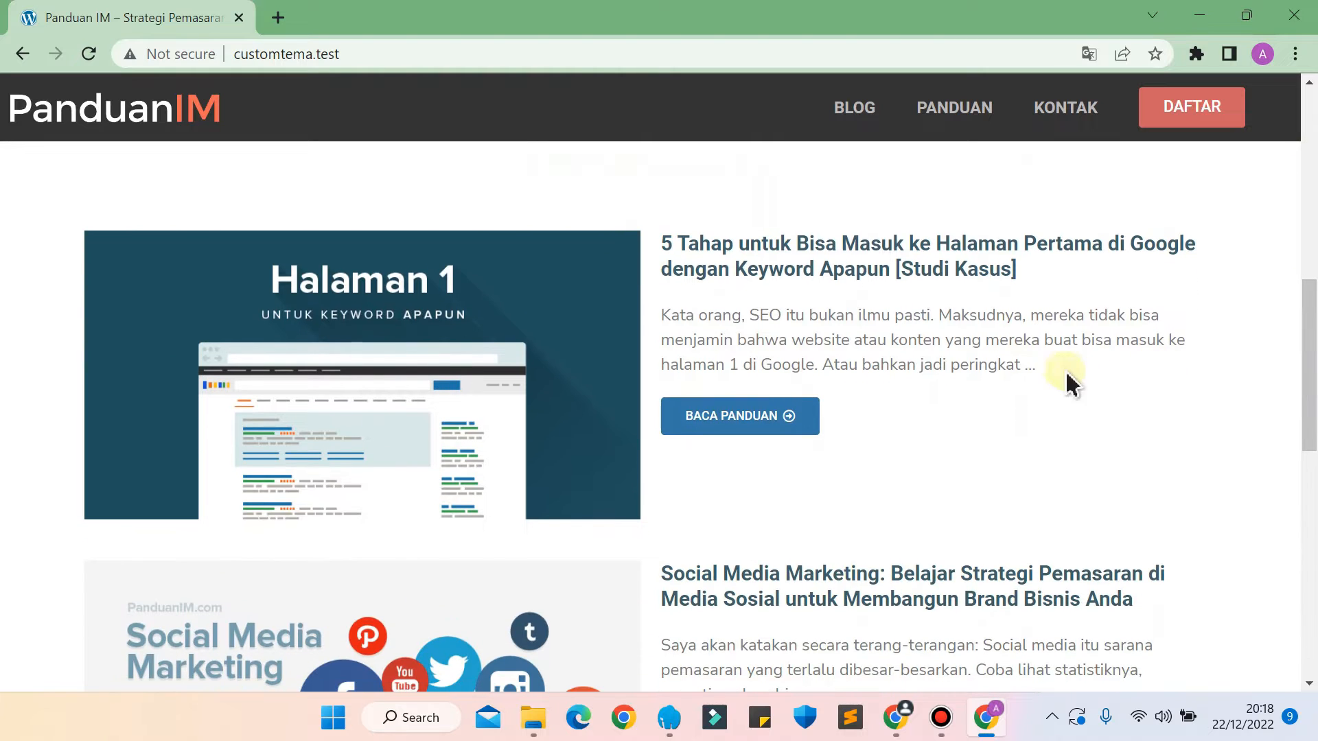
{"action": "left_click", "coordinate": [742, 419]}
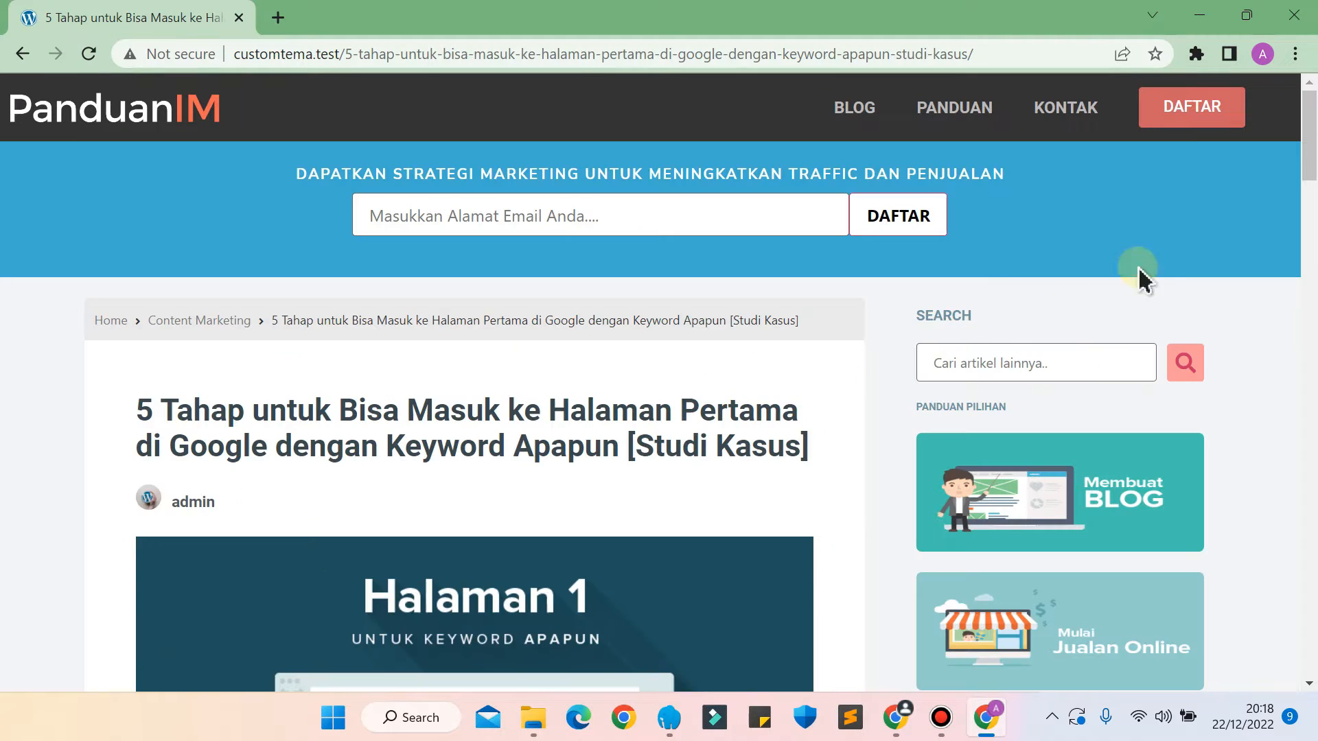
{"action": "scroll", "coordinate": [1310, 171], "scroll_direction": "down", "scroll_amount": 5}
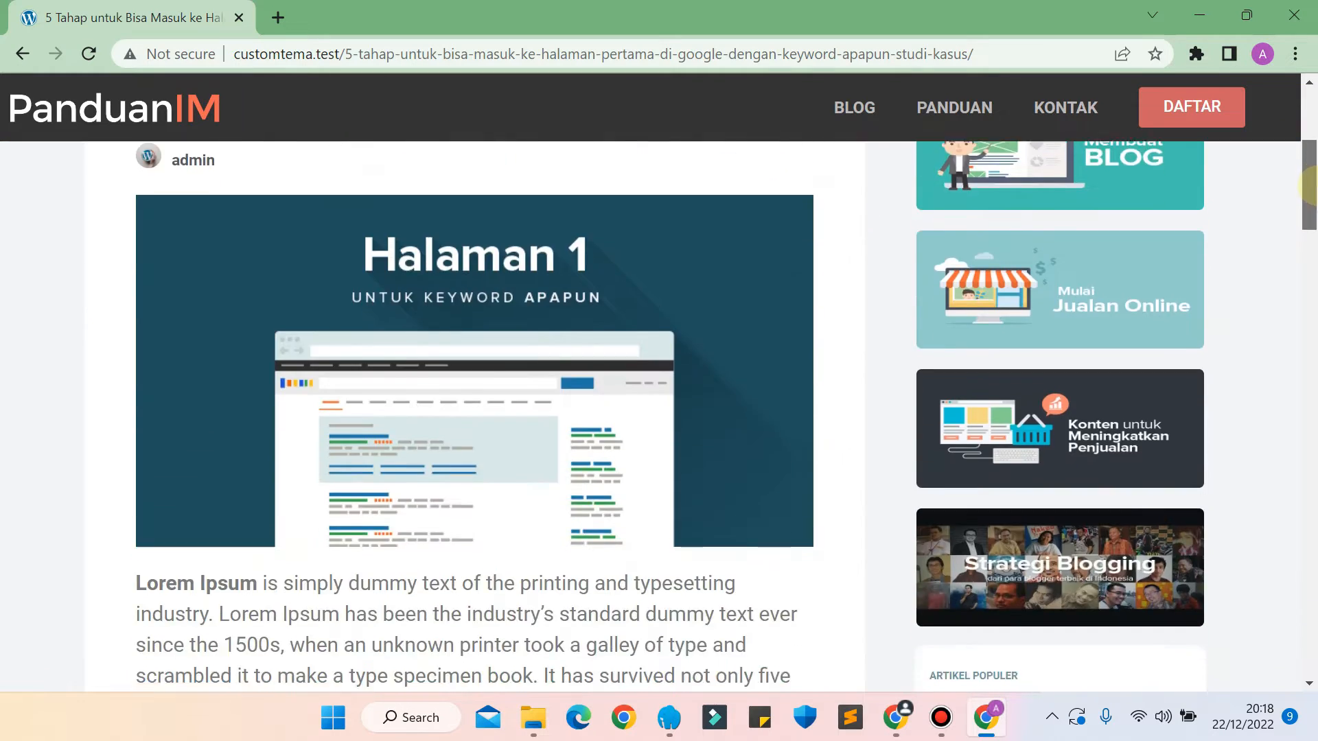
{"action": "left_click_drag", "start_coordinate": [1308, 185], "coordinate": [1310, 356]}
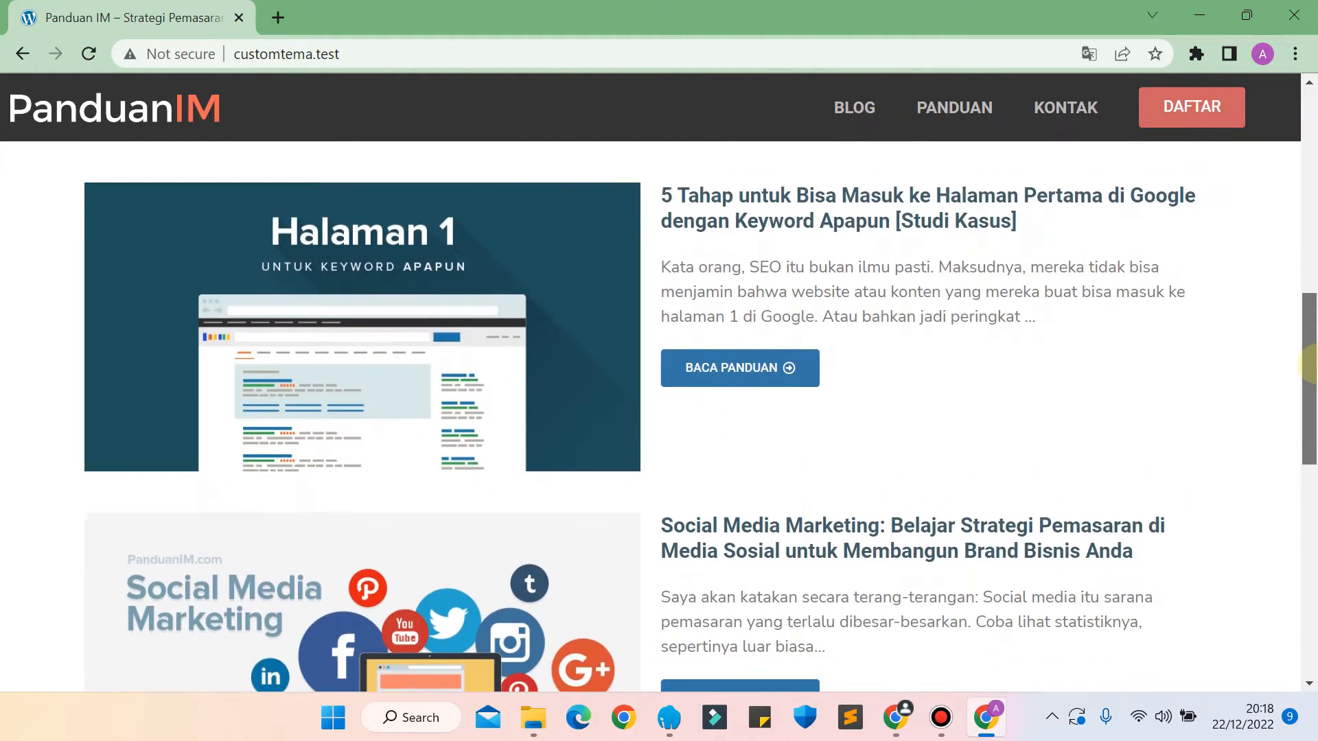
{"action": "left_click_drag", "start_coordinate": [1309, 361], "coordinate": [1304, 420]}
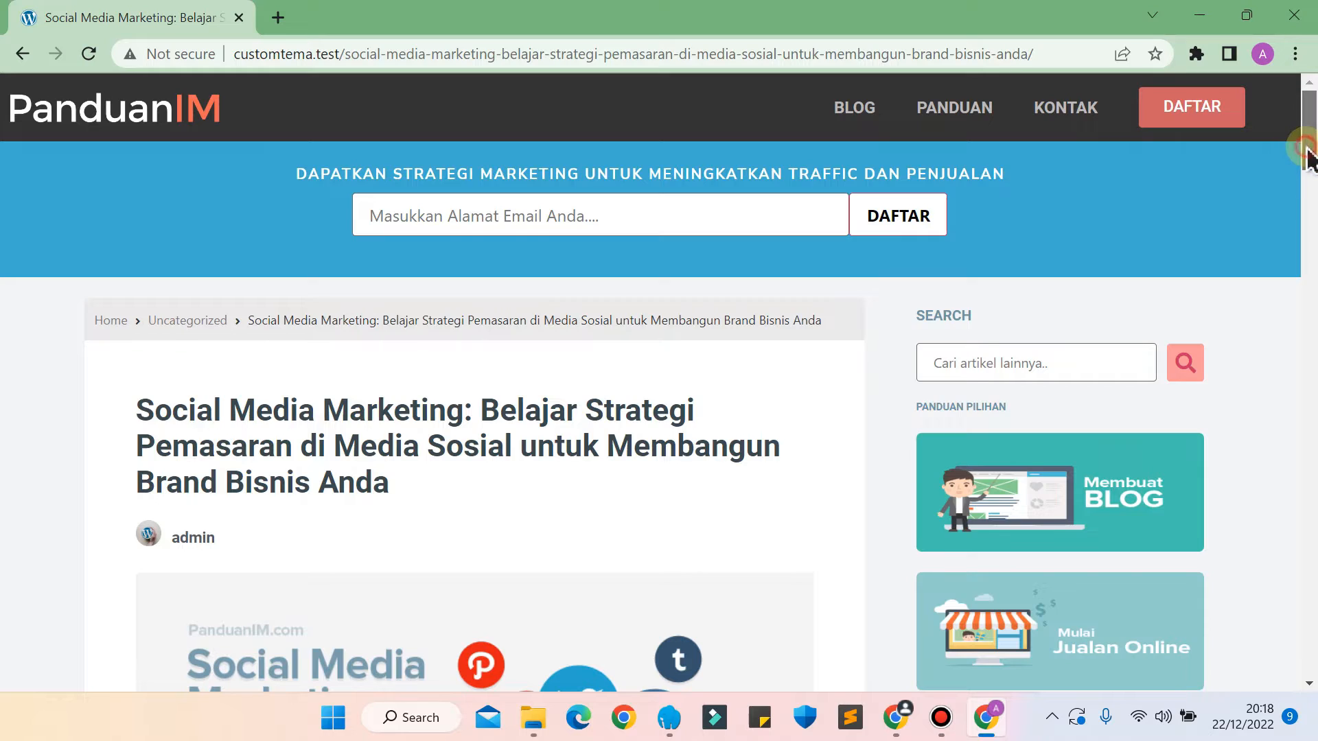
{"action": "left_click_drag", "start_coordinate": [1307, 154], "coordinate": [1309, 473]}
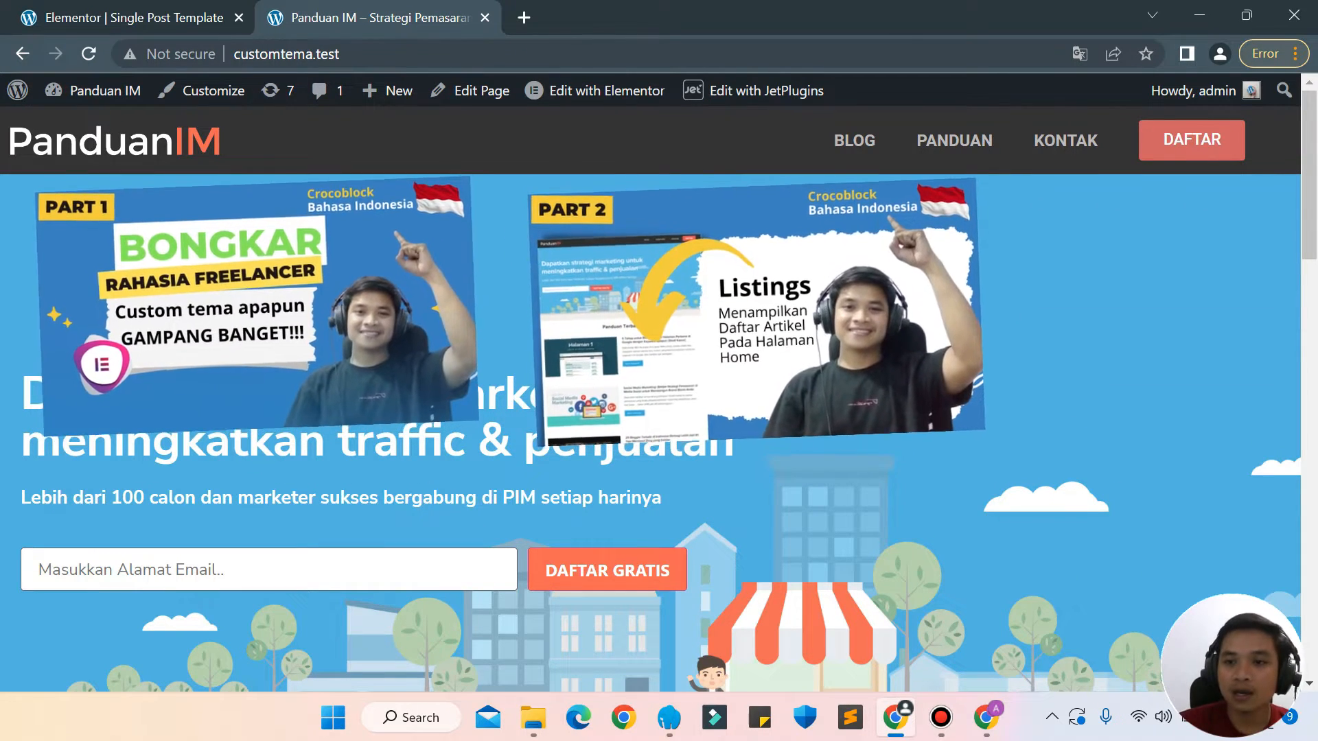
Open the "5 Tahap untuk Bisa Masuk ke Halaman Pertama di Google" article from the home page listing and examine its title and body layout.
{"action": "left_click_drag", "start_coordinate": [1311, 190], "coordinate": [1308, 375]}
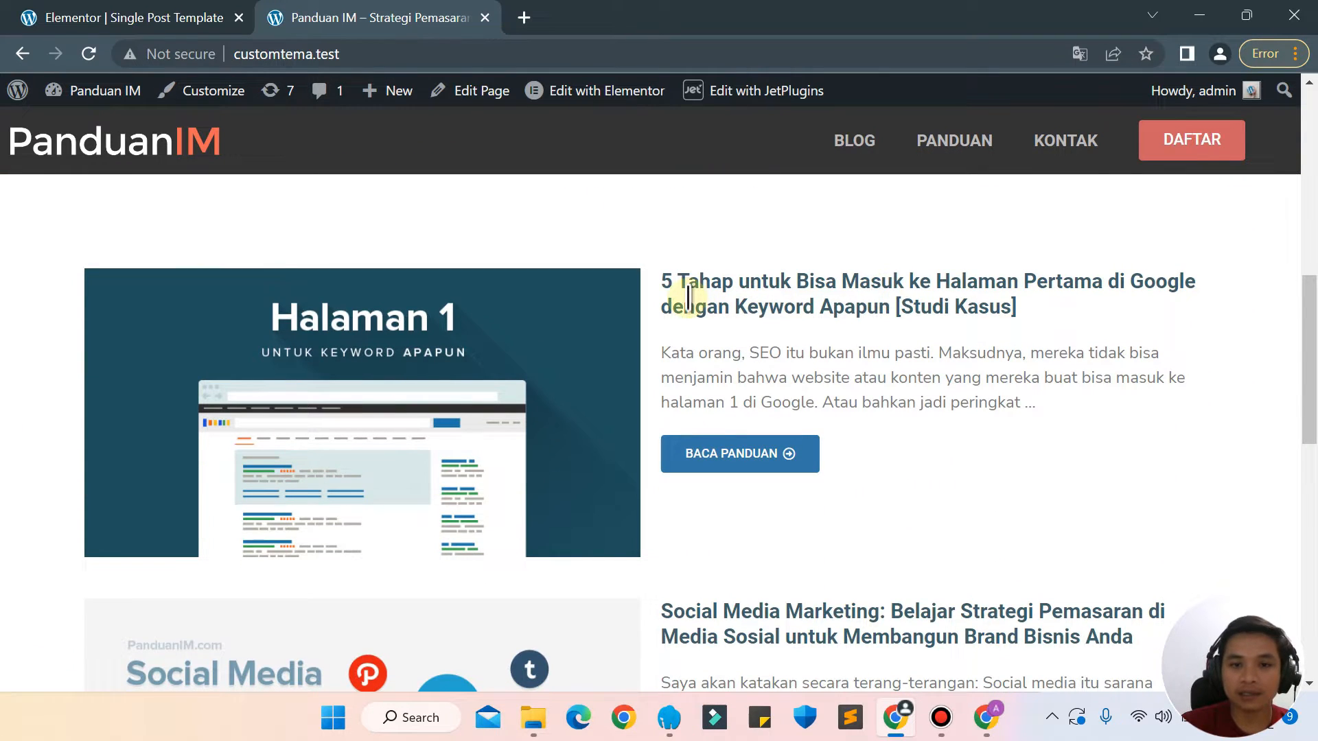
{"action": "left_click_drag", "start_coordinate": [685, 302], "coordinate": [966, 403]}
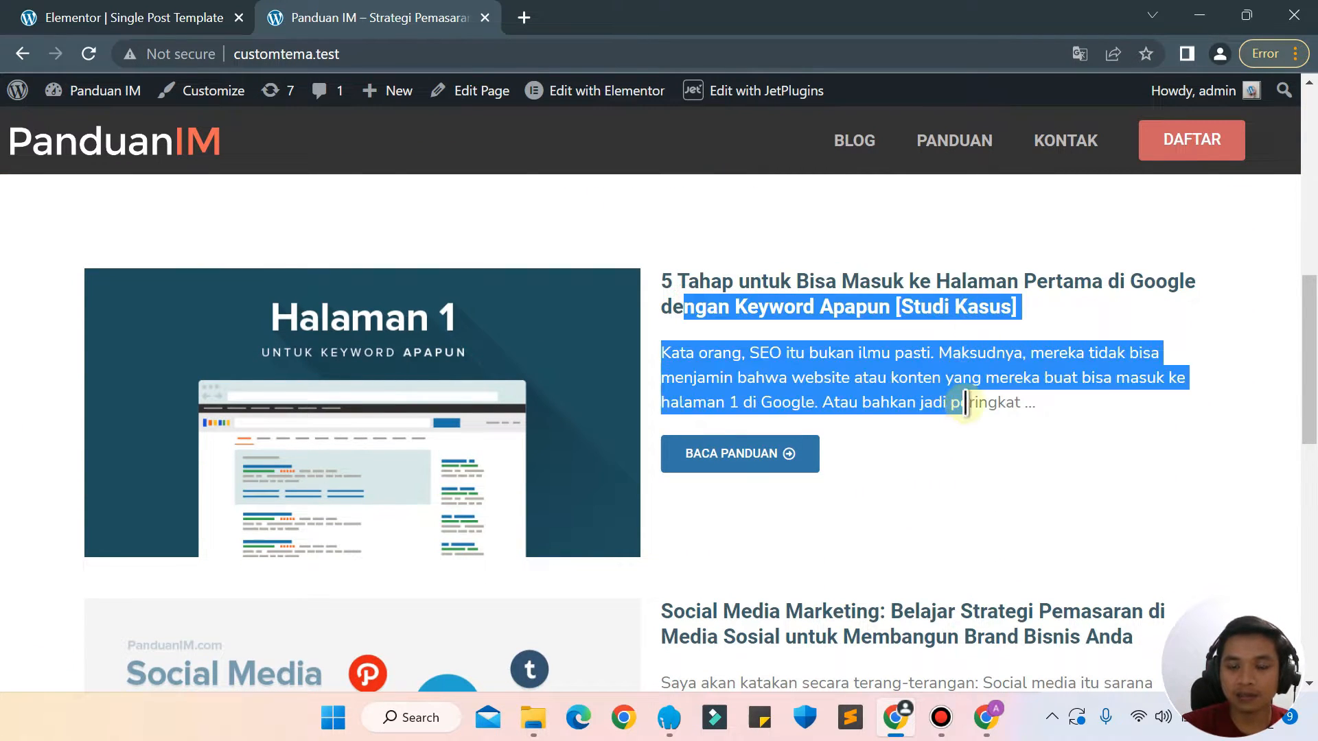
{"action": "left_click", "coordinate": [966, 411]}
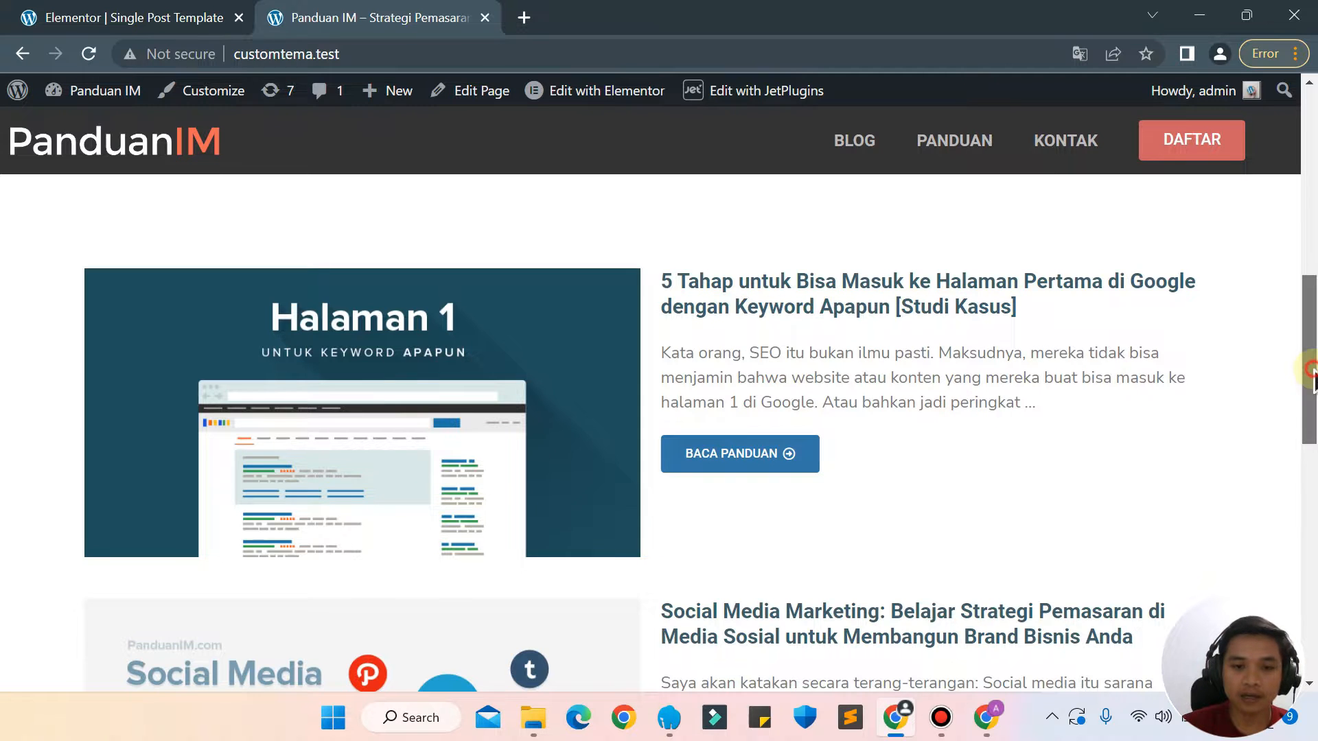
{"action": "mouse_move", "coordinate": [1311, 373]}
{"action": "left_mouse_down"}
{"action": "mouse_move", "coordinate": [1311, 453]}
{"action": "mouse_move", "coordinate": [1306, 368]}
{"action": "mouse_move", "coordinate": [1304, 379]}
{"action": "left_mouse_up"}
{"action": "left_click", "coordinate": [747, 443]}
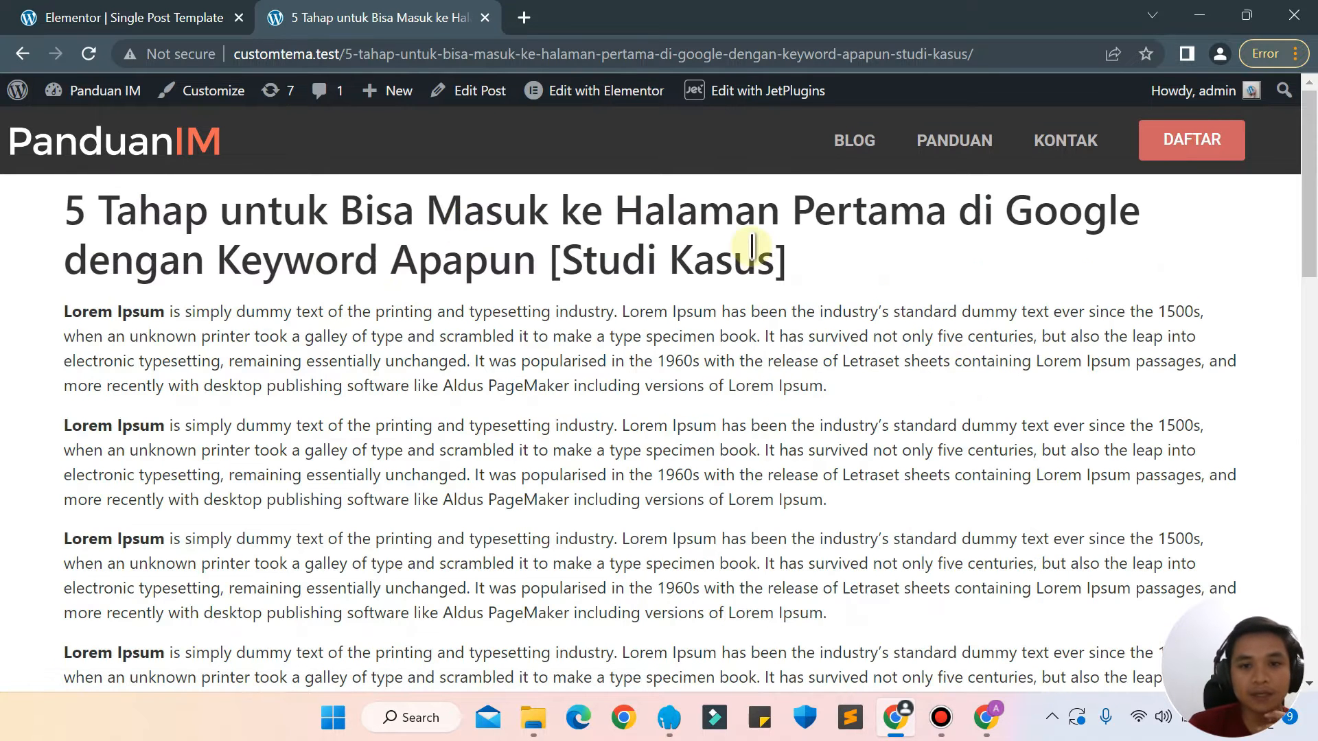
{"action": "left_click_drag", "start_coordinate": [853, 278], "coordinate": [290, 213]}
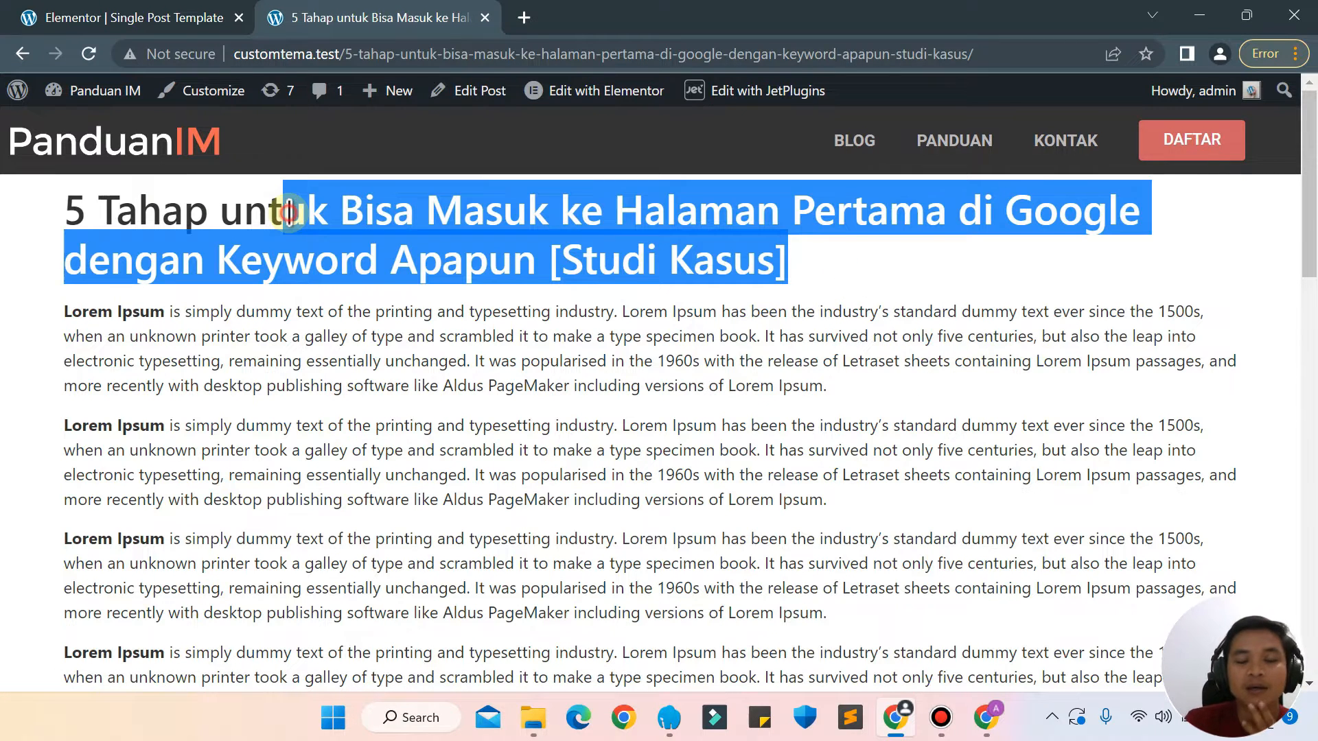
{"action": "left_click", "coordinate": [290, 213]}
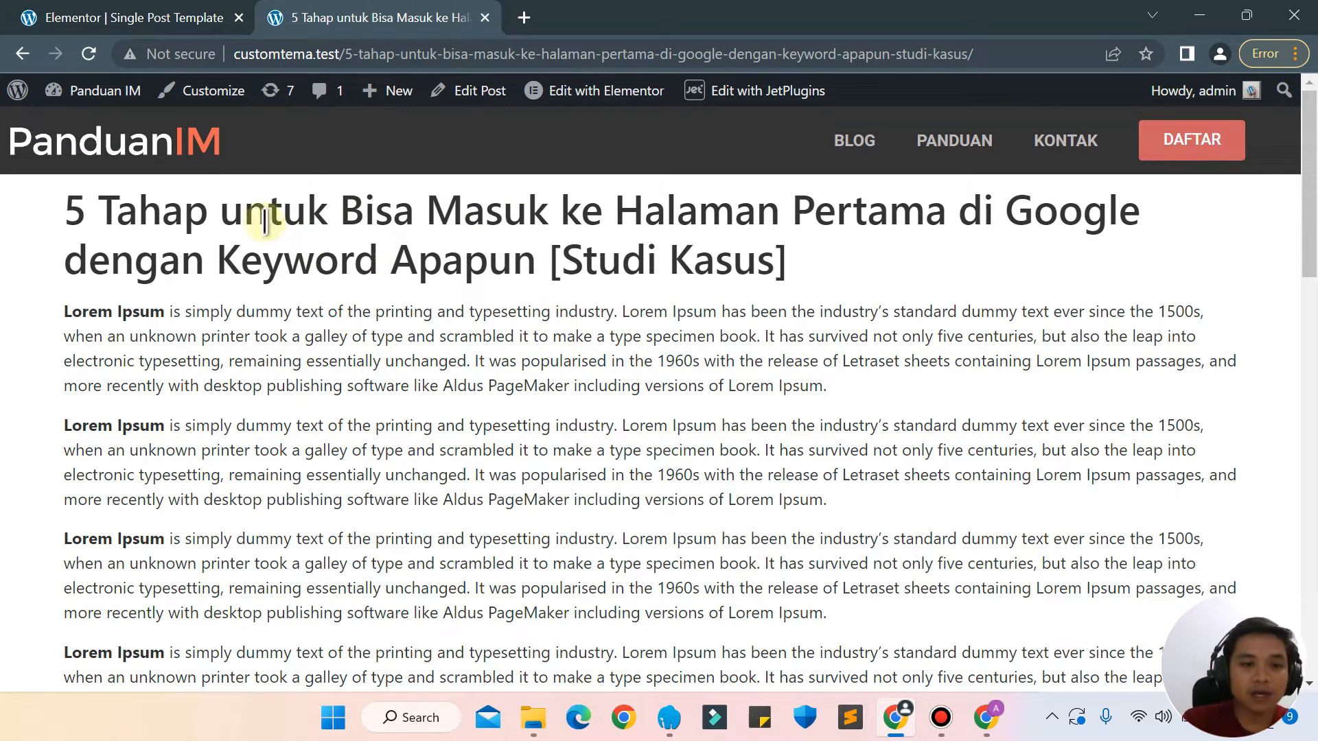
{"action": "left_click_drag", "start_coordinate": [259, 210], "coordinate": [750, 386]}
{"action": "left_click", "coordinate": [750, 388]}
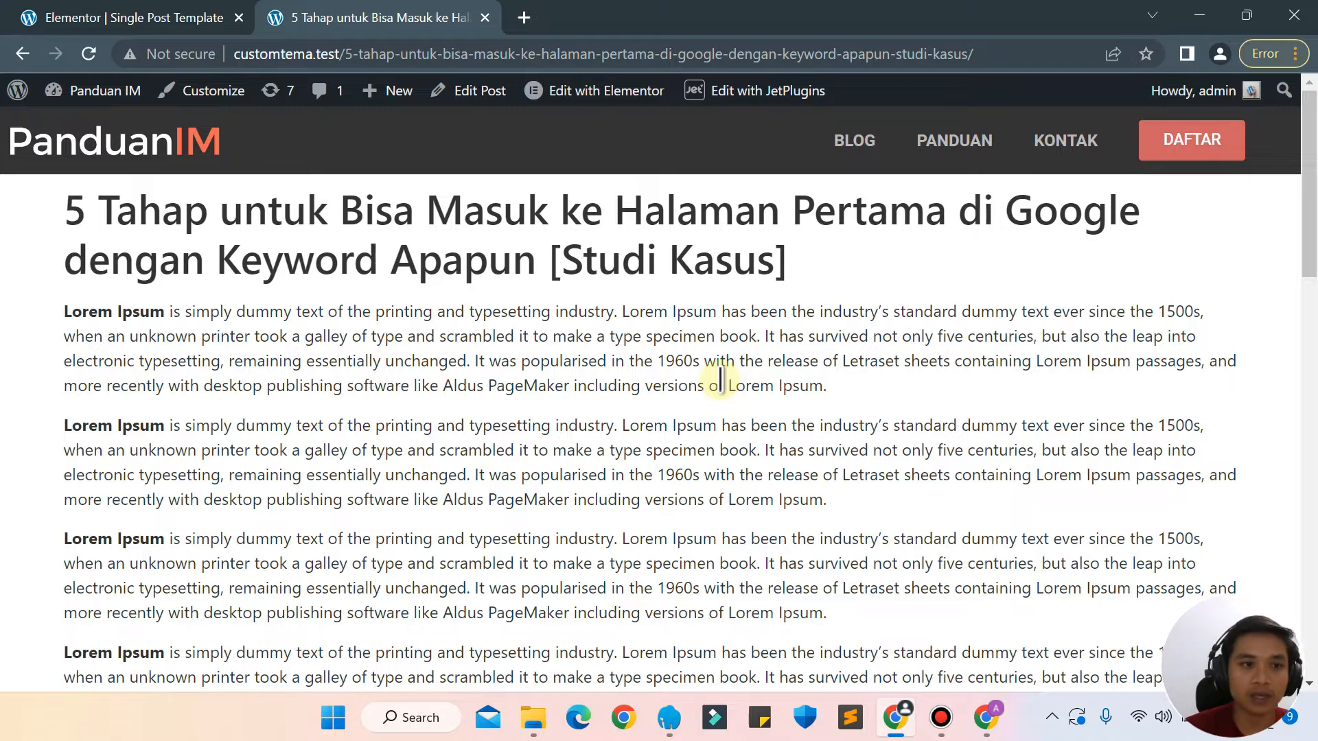
Return to the home page, open the Social Media Marketing article, and examine how its title and text are laid out.
{"action": "left_click", "coordinate": [21, 54]}
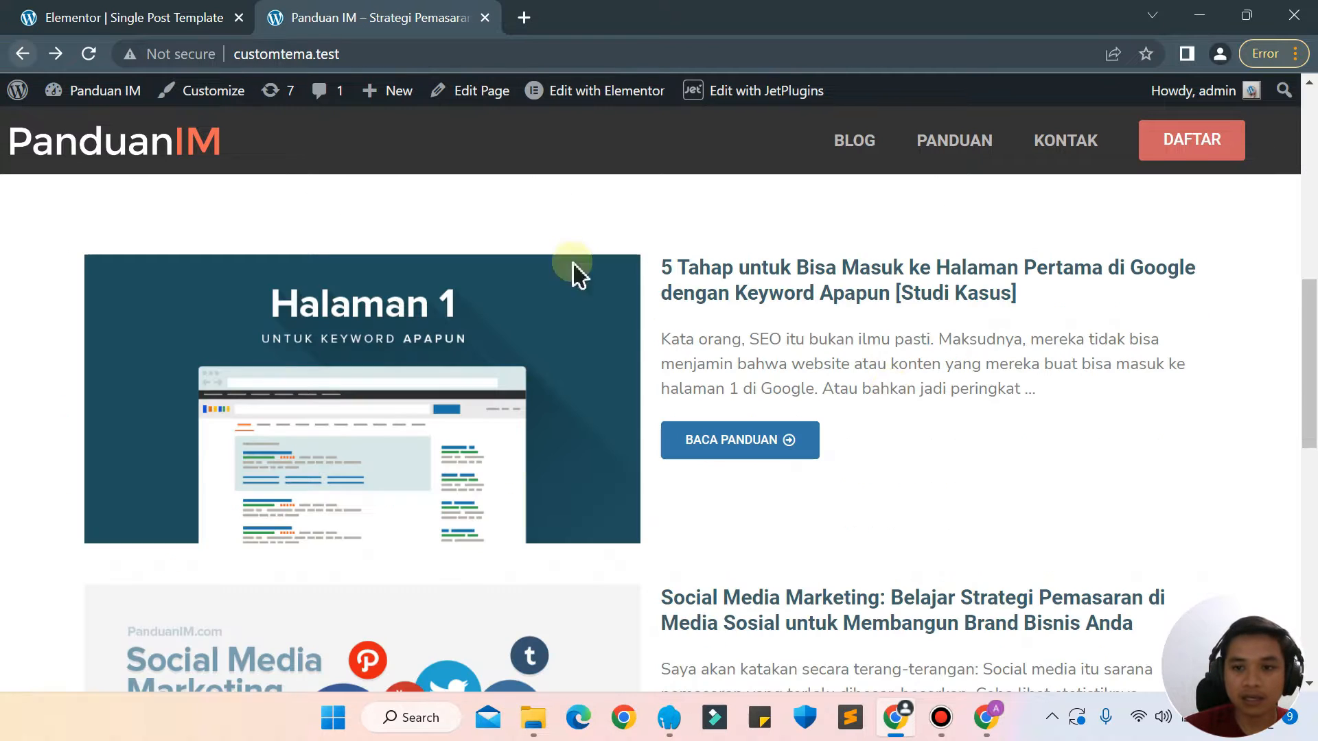
{"action": "scroll", "coordinate": [1311, 309], "scroll_direction": "down", "scroll_amount": 4}
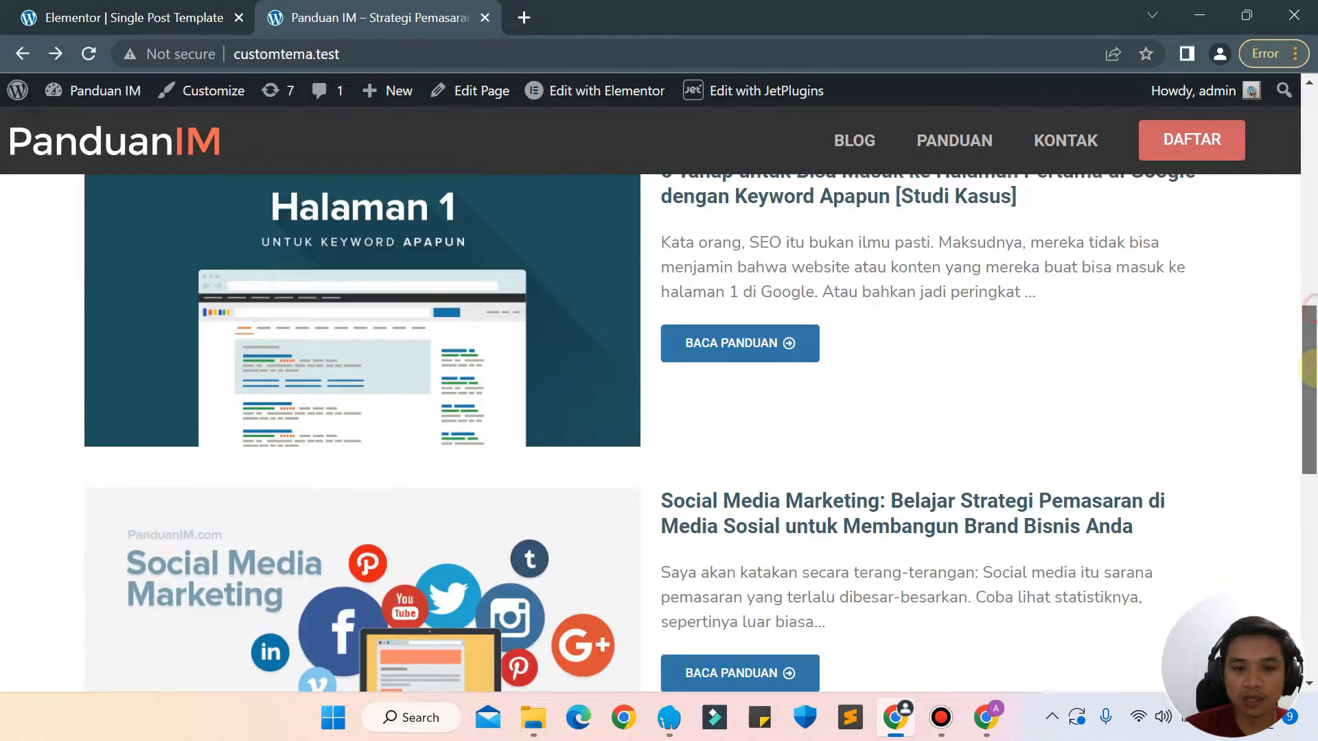
{"action": "left_click", "coordinate": [714, 505]}
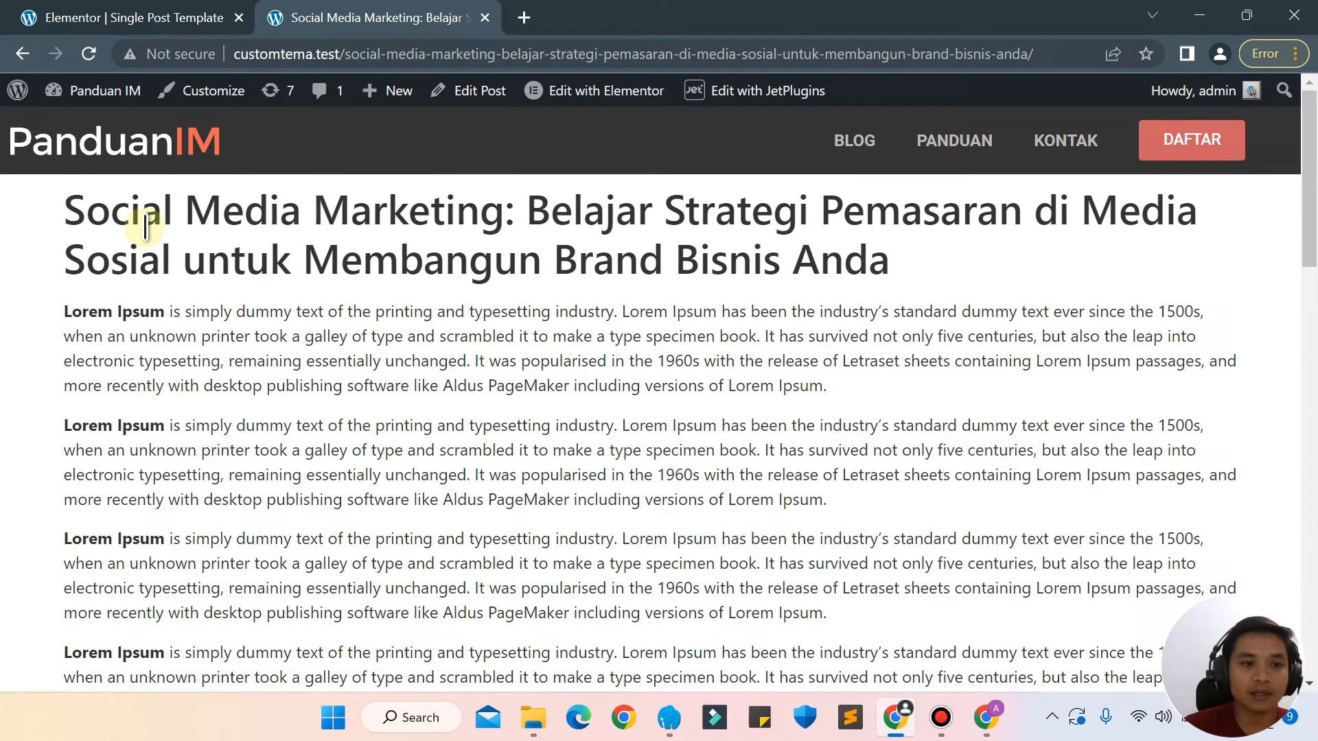
{"action": "left_click", "coordinate": [67, 199]}
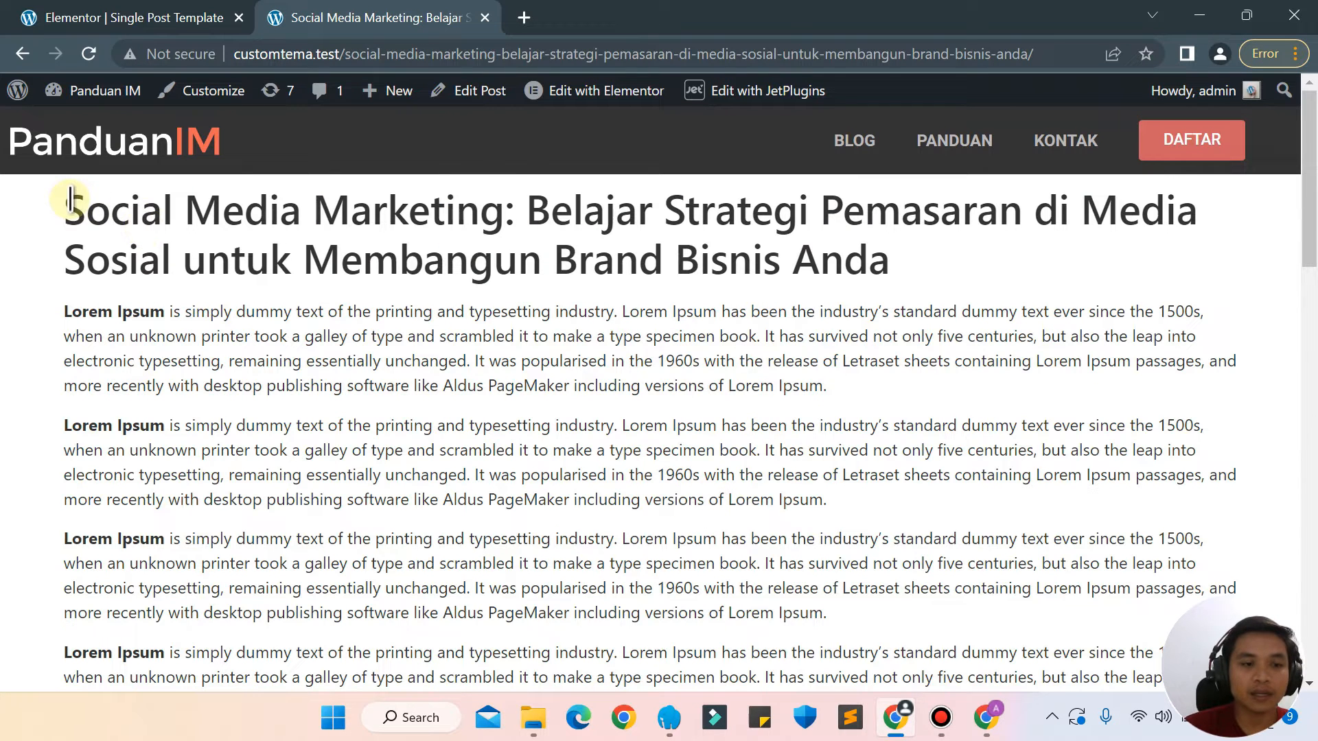
{"action": "left_click_drag", "start_coordinate": [116, 209], "coordinate": [771, 377]}
{"action": "left_click", "coordinate": [772, 379]}
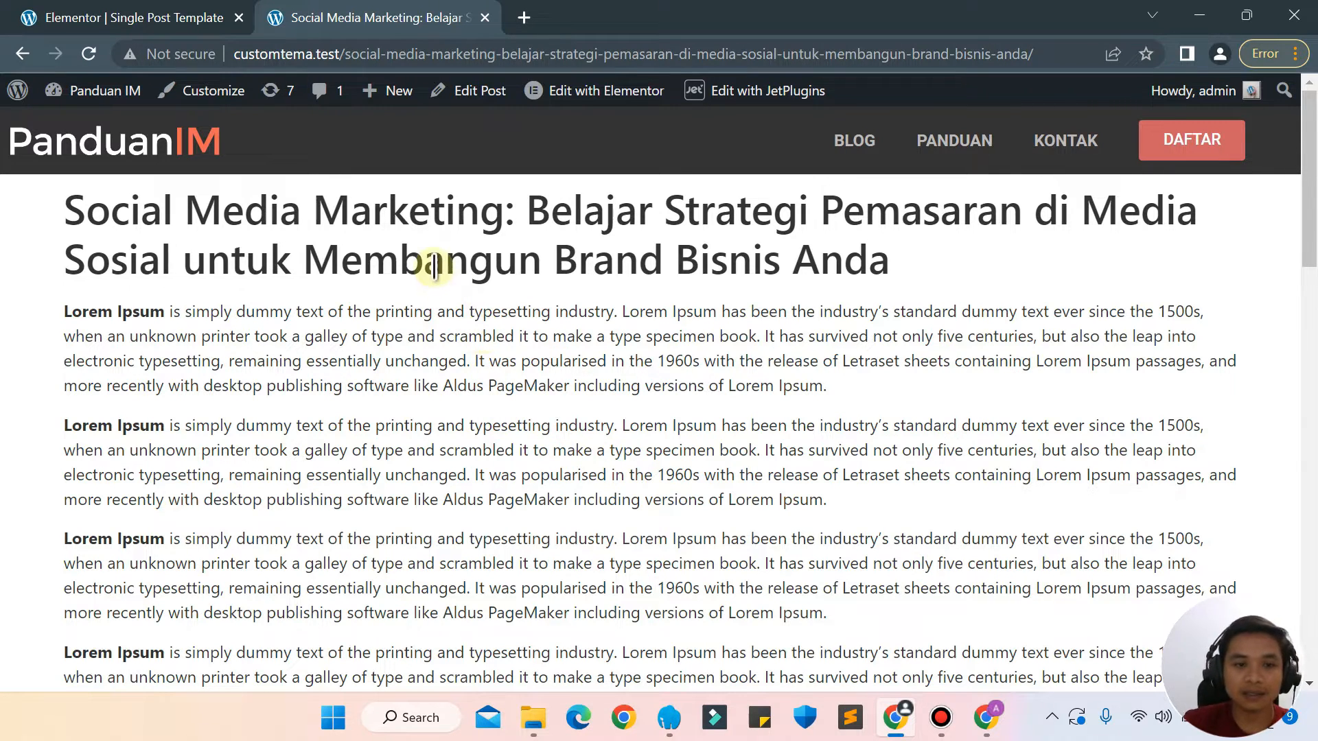
{"action": "left_click_drag", "start_coordinate": [430, 263], "coordinate": [844, 420]}
{"action": "left_click", "coordinate": [846, 416]}
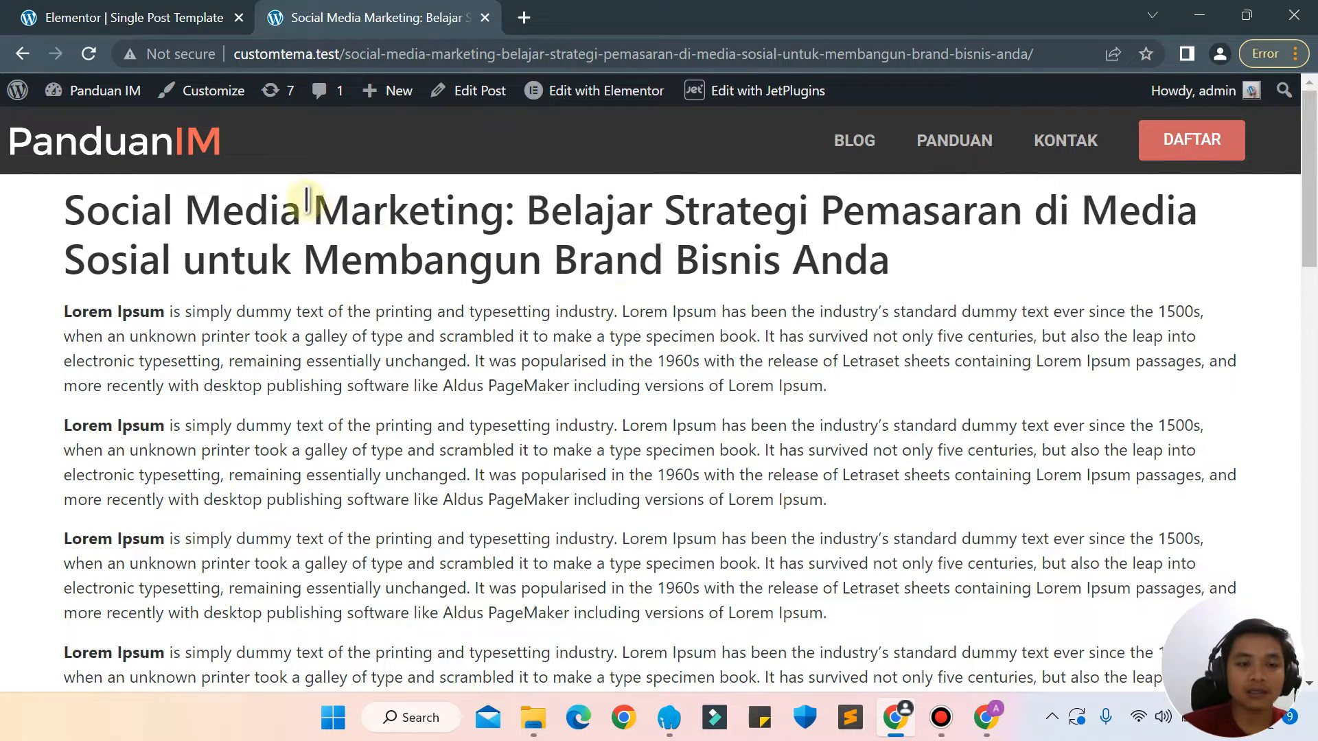
{"action": "left_click_drag", "start_coordinate": [306, 201], "coordinate": [876, 419]}
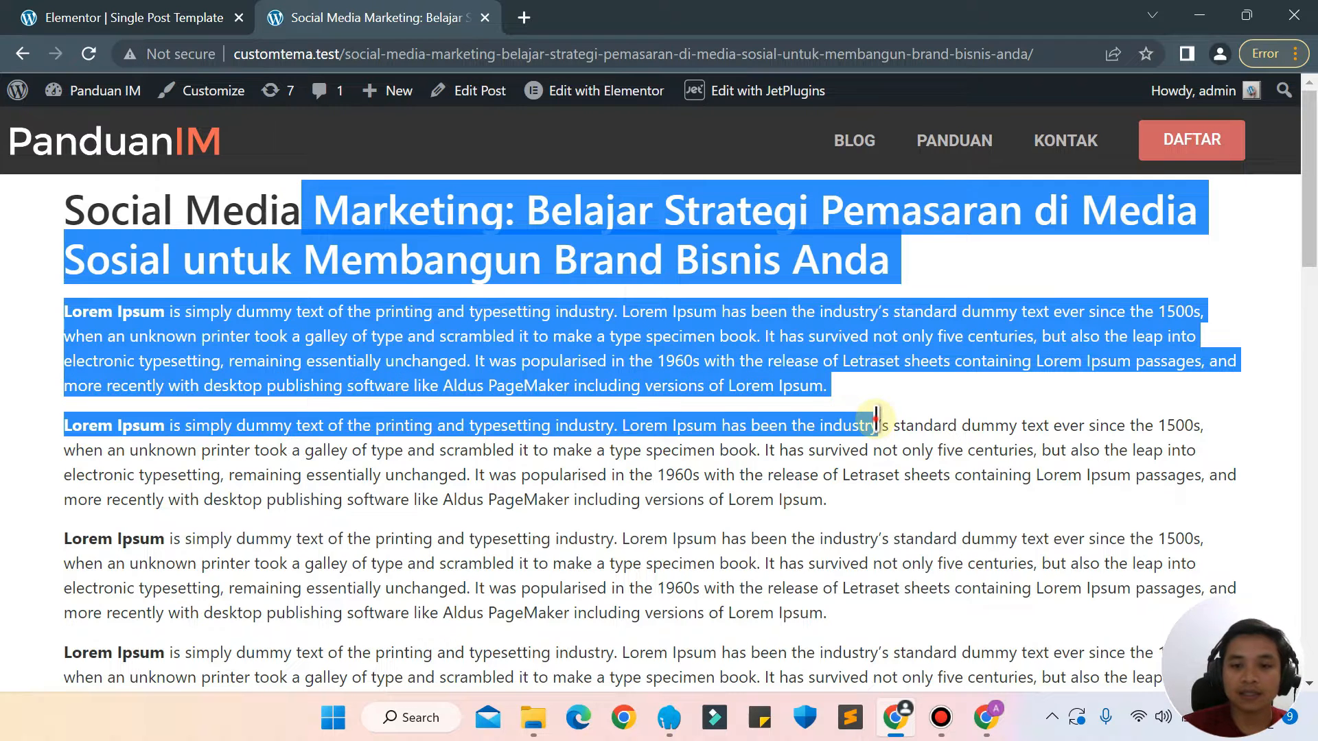
{"action": "left_click", "coordinate": [876, 419]}
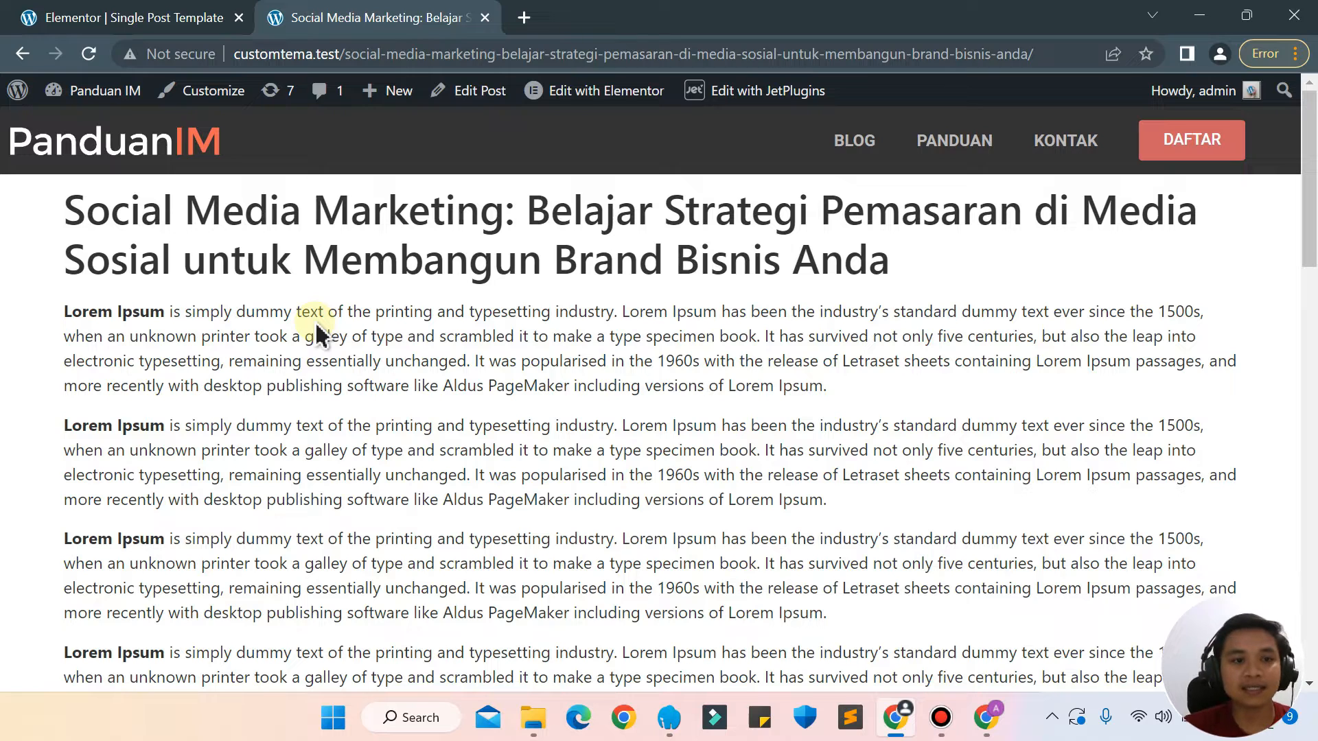
Set the Single Post template's display condition in the Elementor editor to Include Posts, All, and save it.
{"action": "left_click", "coordinate": [110, 17]}
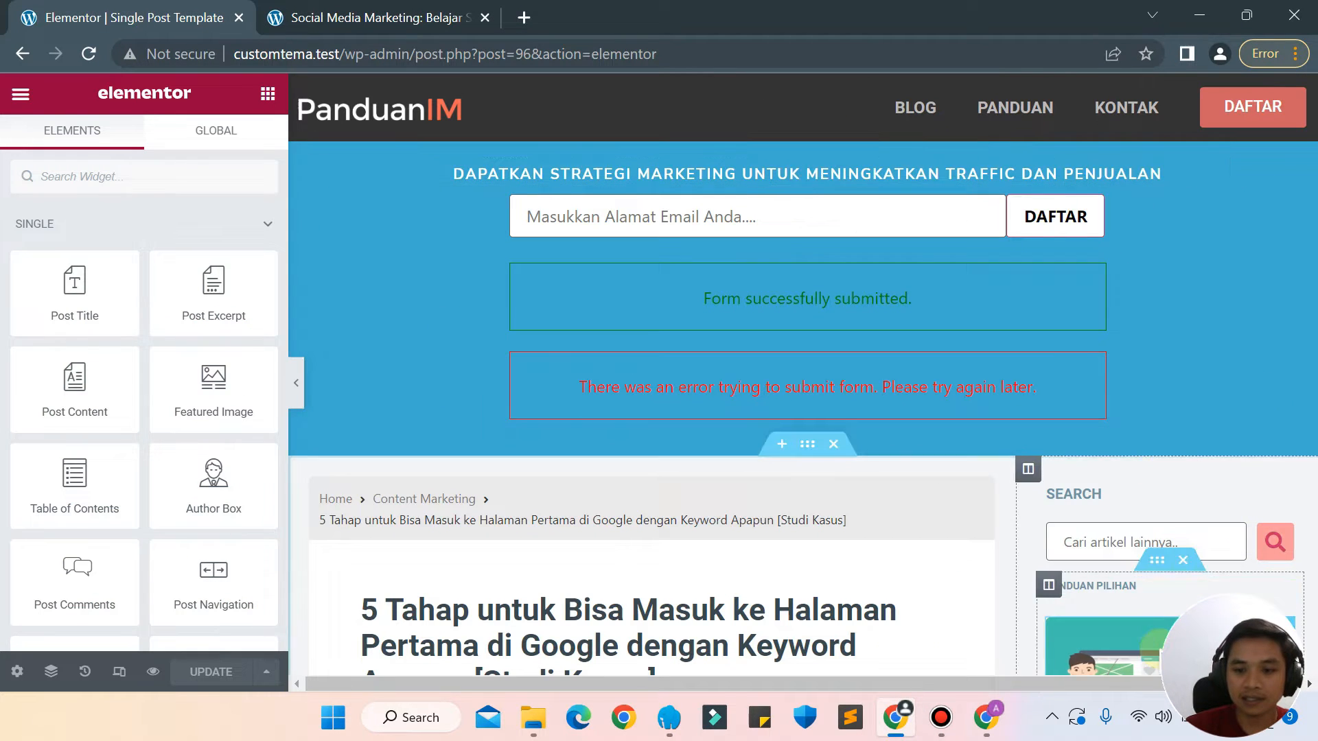
{"action": "left_click_drag", "start_coordinate": [1096, 687], "coordinate": [1153, 679]}
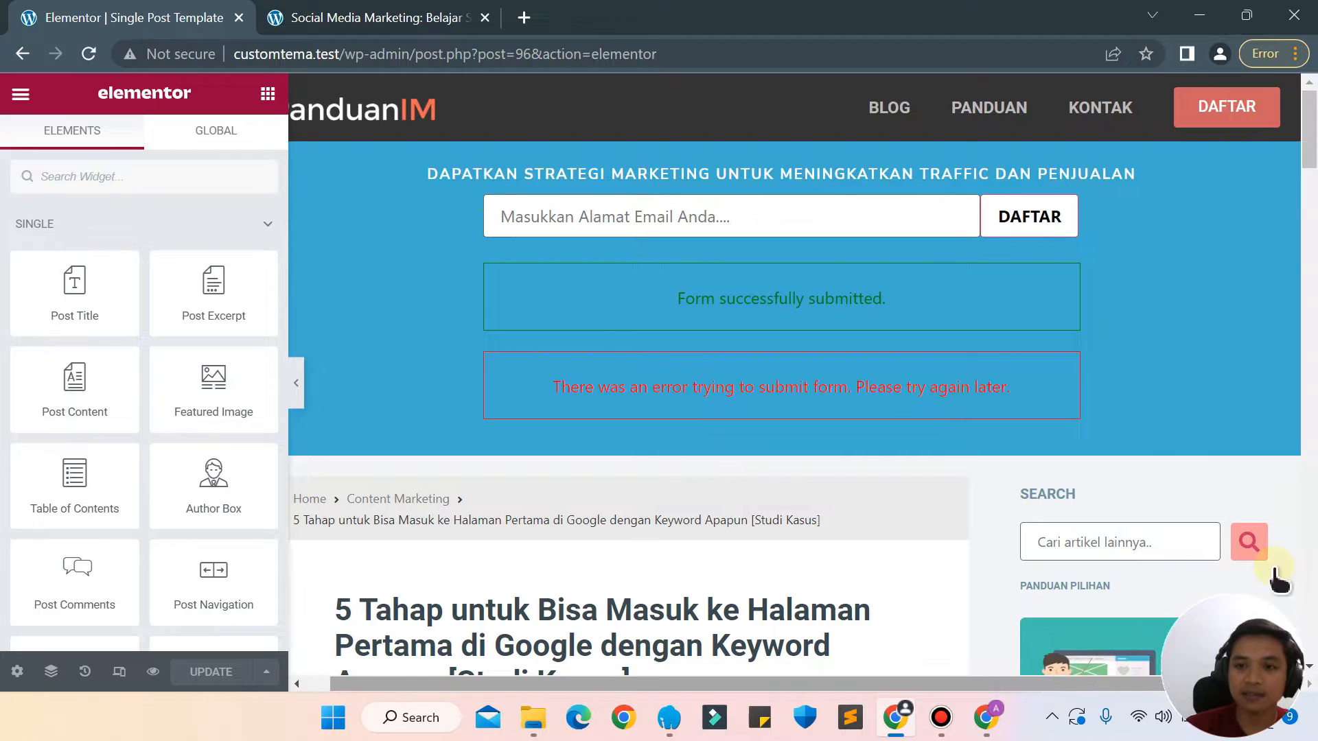
{"action": "mouse_move", "coordinate": [1309, 134]}
{"action": "left_mouse_down"}
{"action": "mouse_move", "coordinate": [1310, 327]}
{"action": "mouse_move", "coordinate": [1313, 127]}
{"action": "left_mouse_up"}
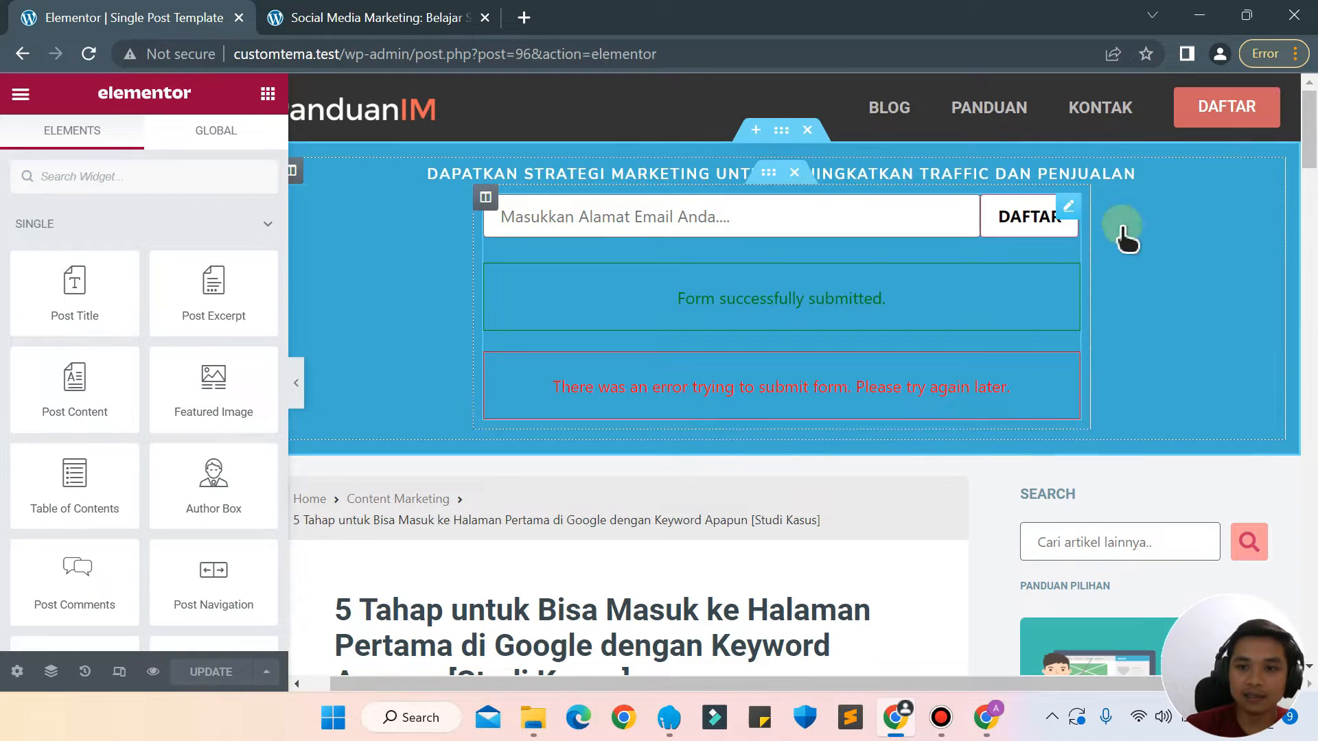
{"action": "left_click_drag", "start_coordinate": [1311, 127], "coordinate": [1307, 86]}
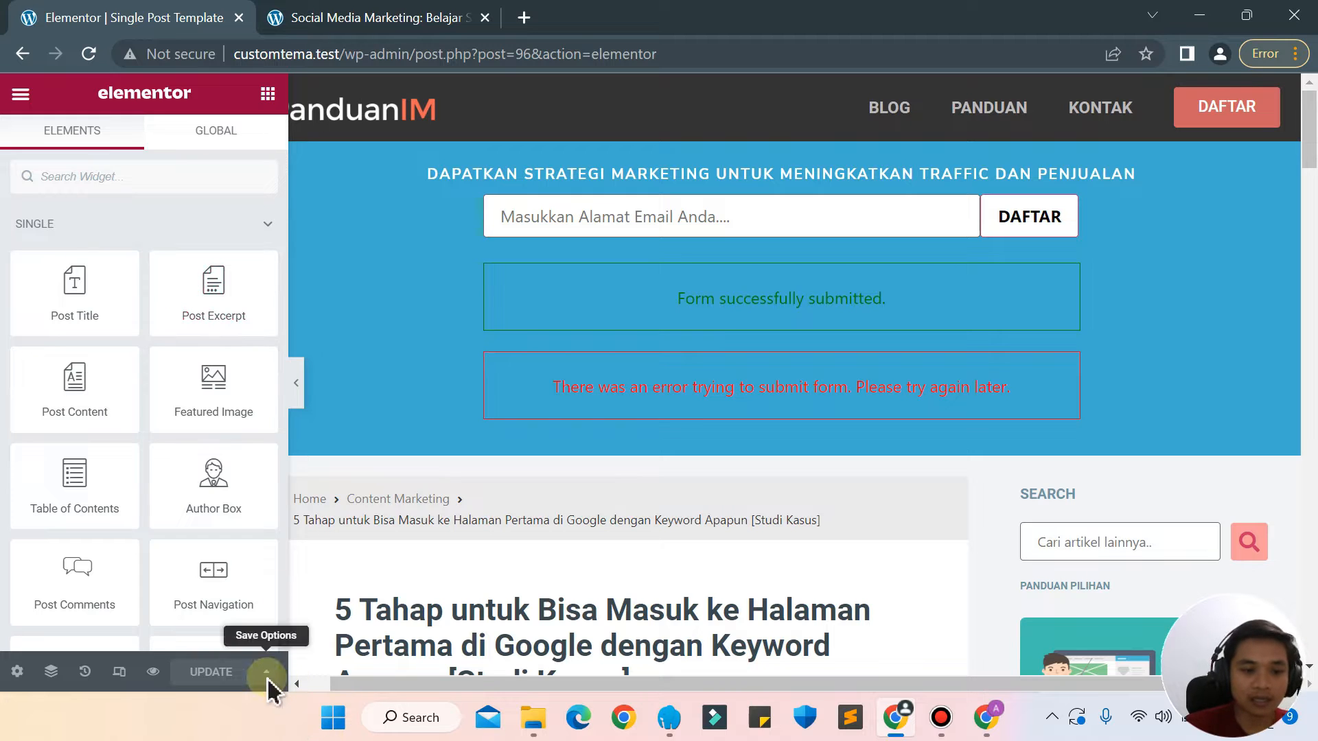
{"action": "left_click", "coordinate": [267, 676]}
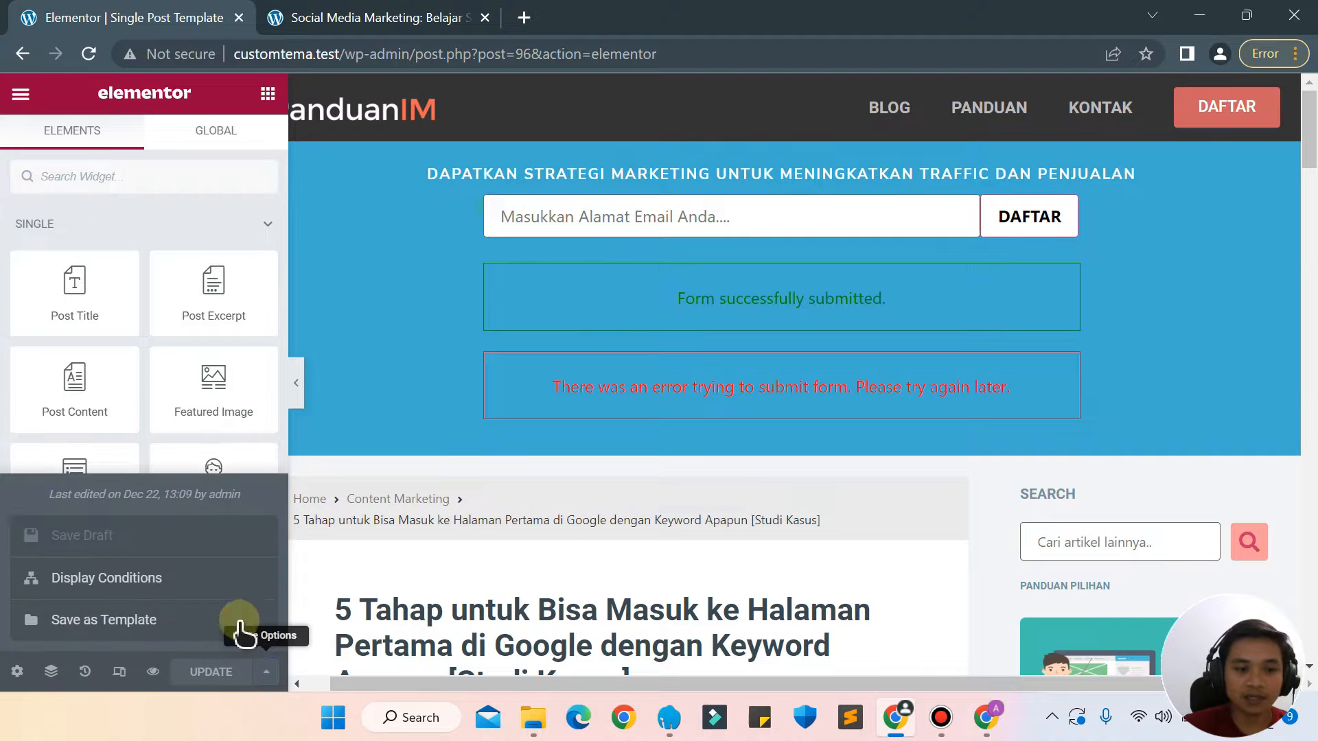
{"action": "left_click", "coordinate": [121, 578]}
{"action": "left_click", "coordinate": [652, 559]}
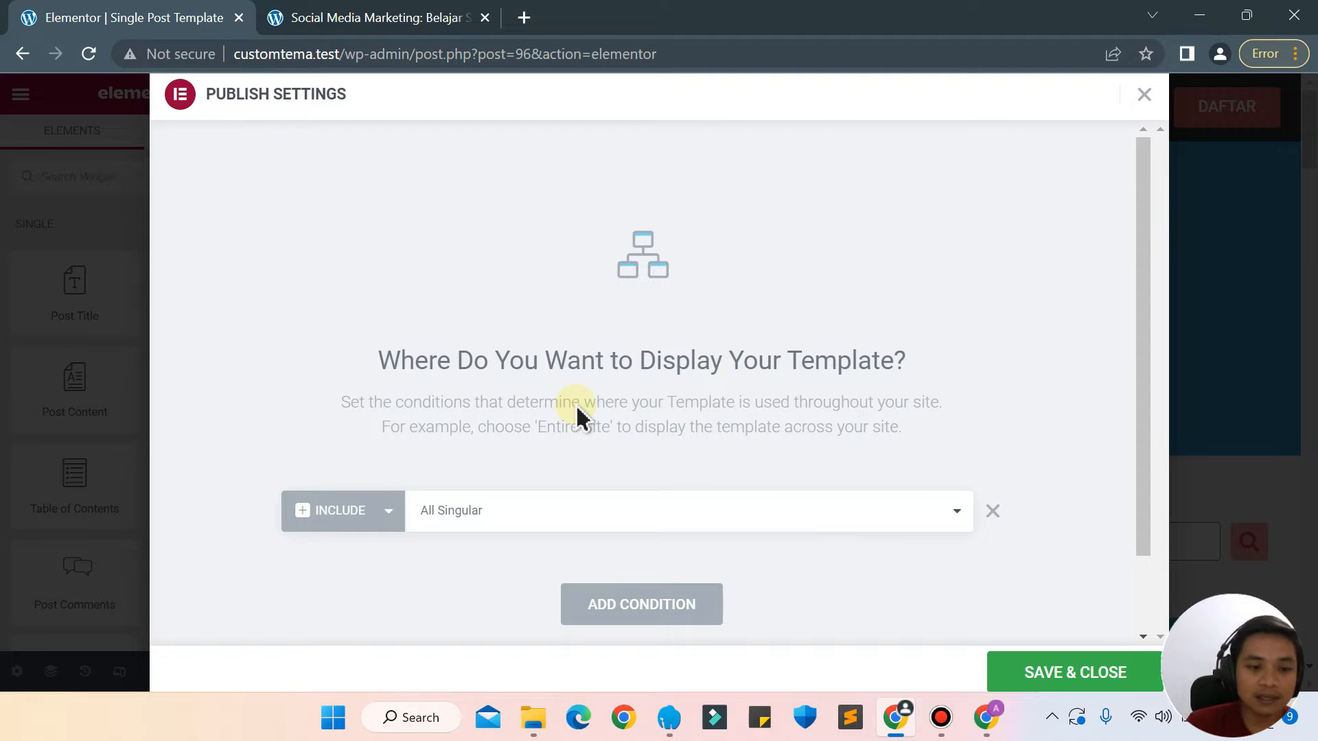
{"action": "left_click", "coordinate": [707, 513]}
{"action": "key", "text": "Down"}
{"action": "key", "text": "Down"}
{"action": "key", "text": "Return"}
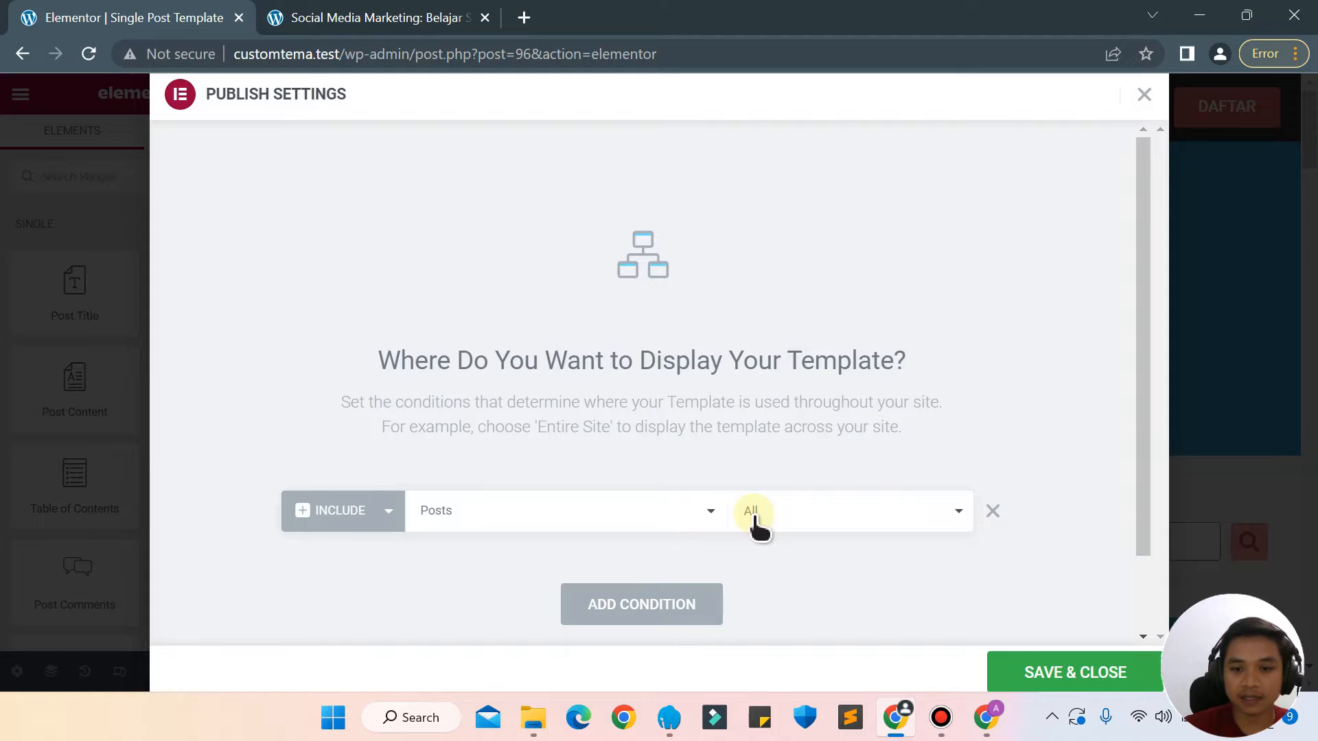
{"action": "left_click", "coordinate": [1058, 675]}
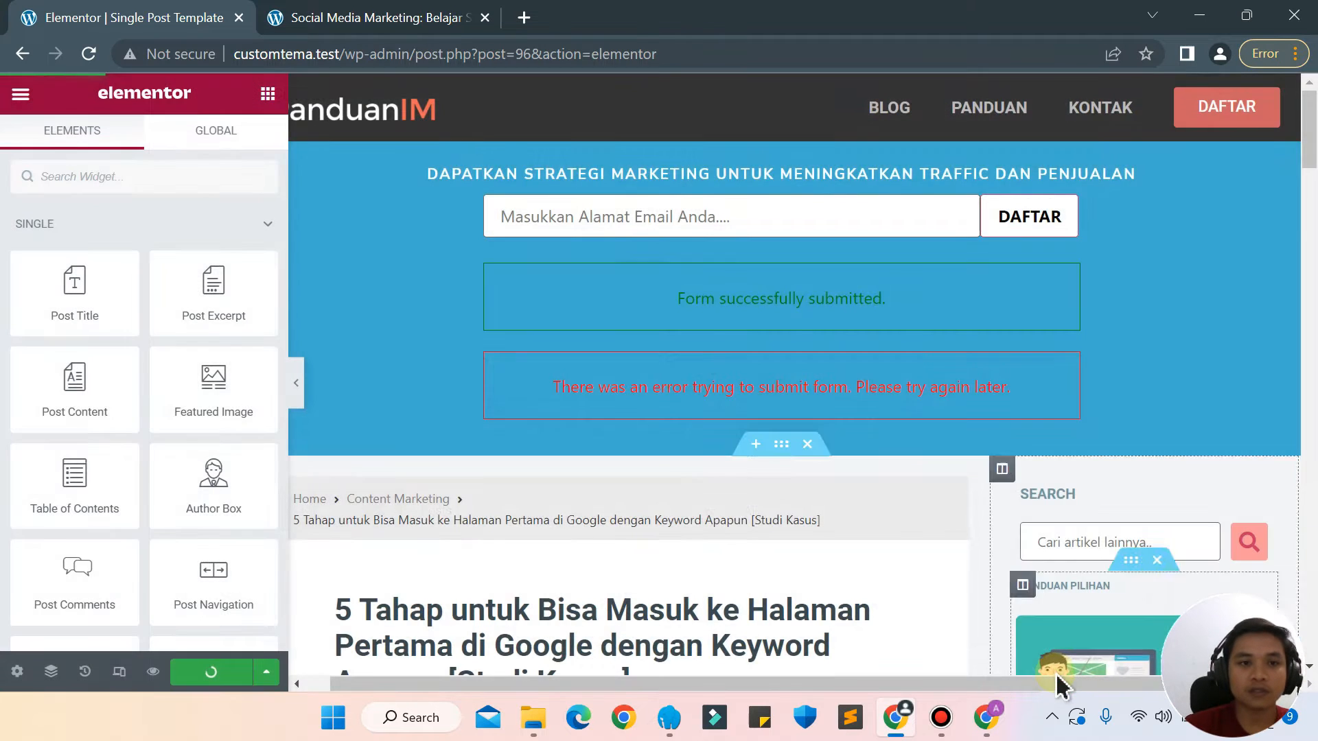
Compare the published Social Media Marketing article page with the Single Post template in the editor.
{"action": "left_click", "coordinate": [336, 15]}
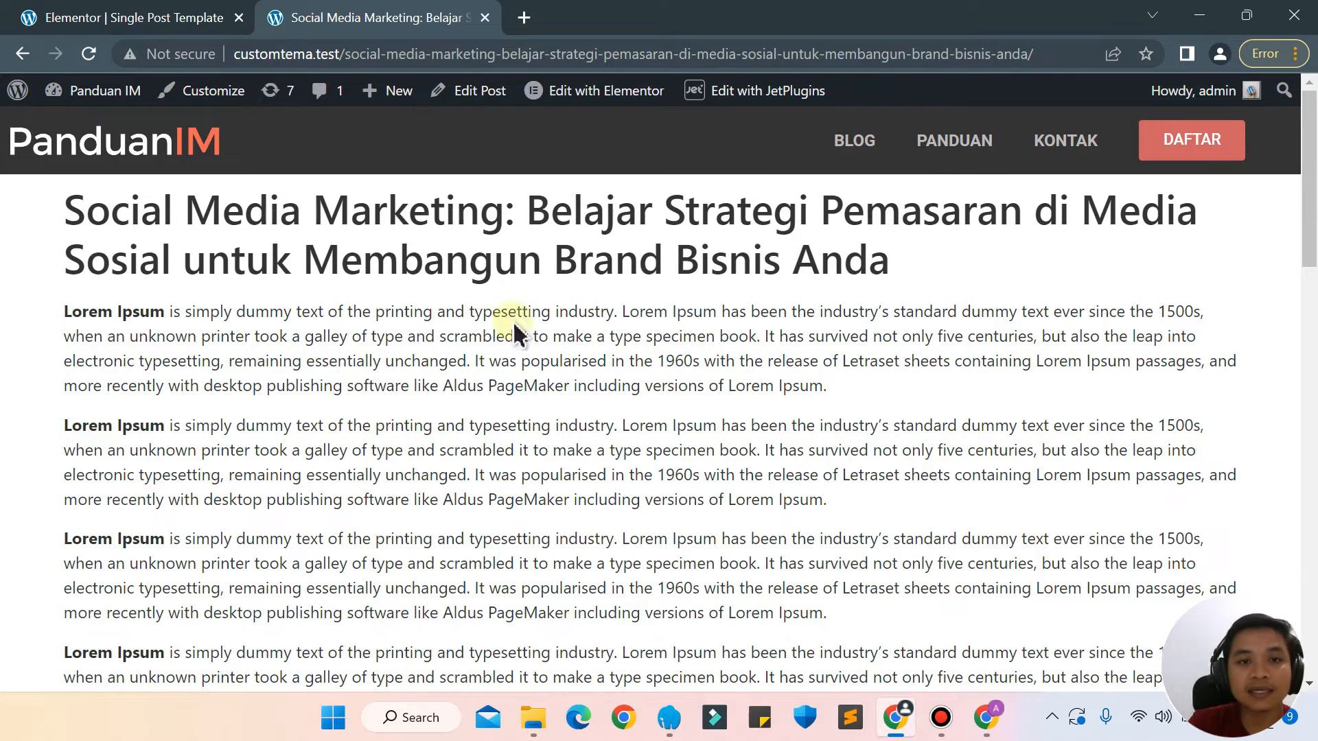
{"action": "left_click", "coordinate": [177, 13]}
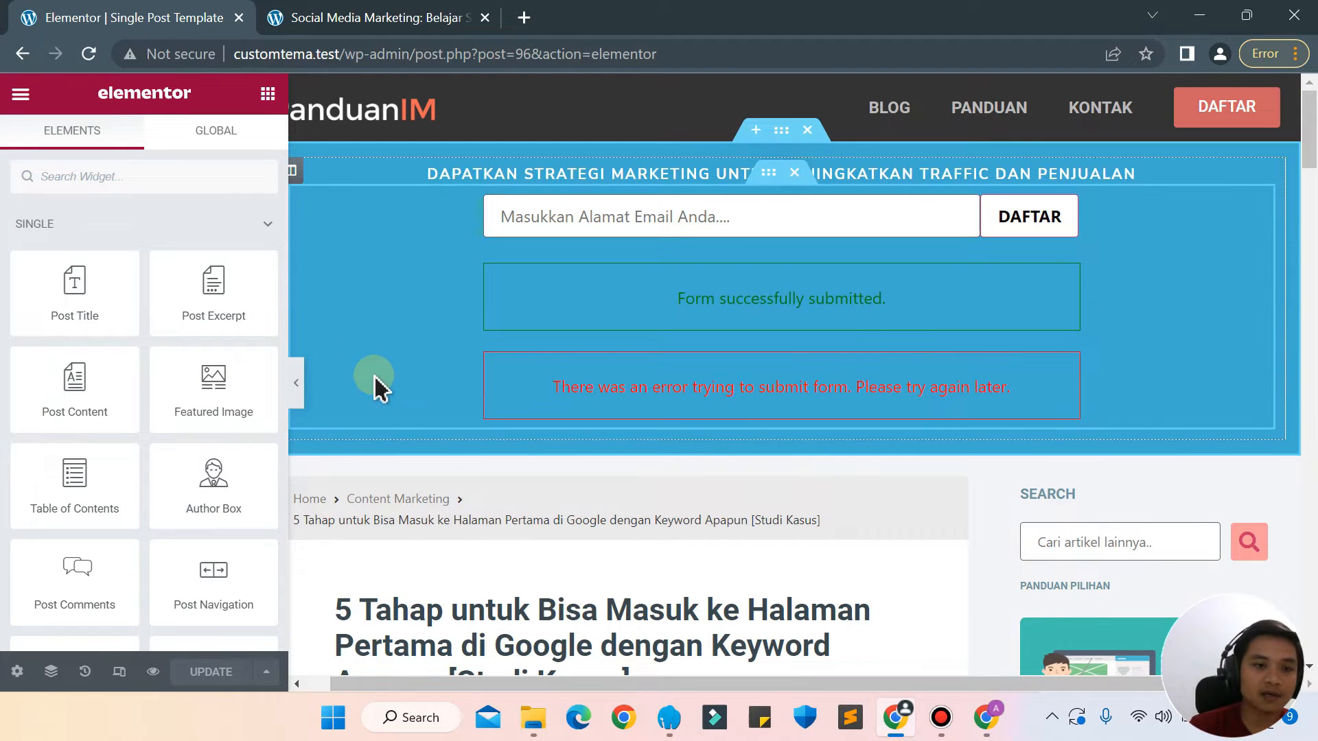
{"action": "left_click", "coordinate": [397, 14]}
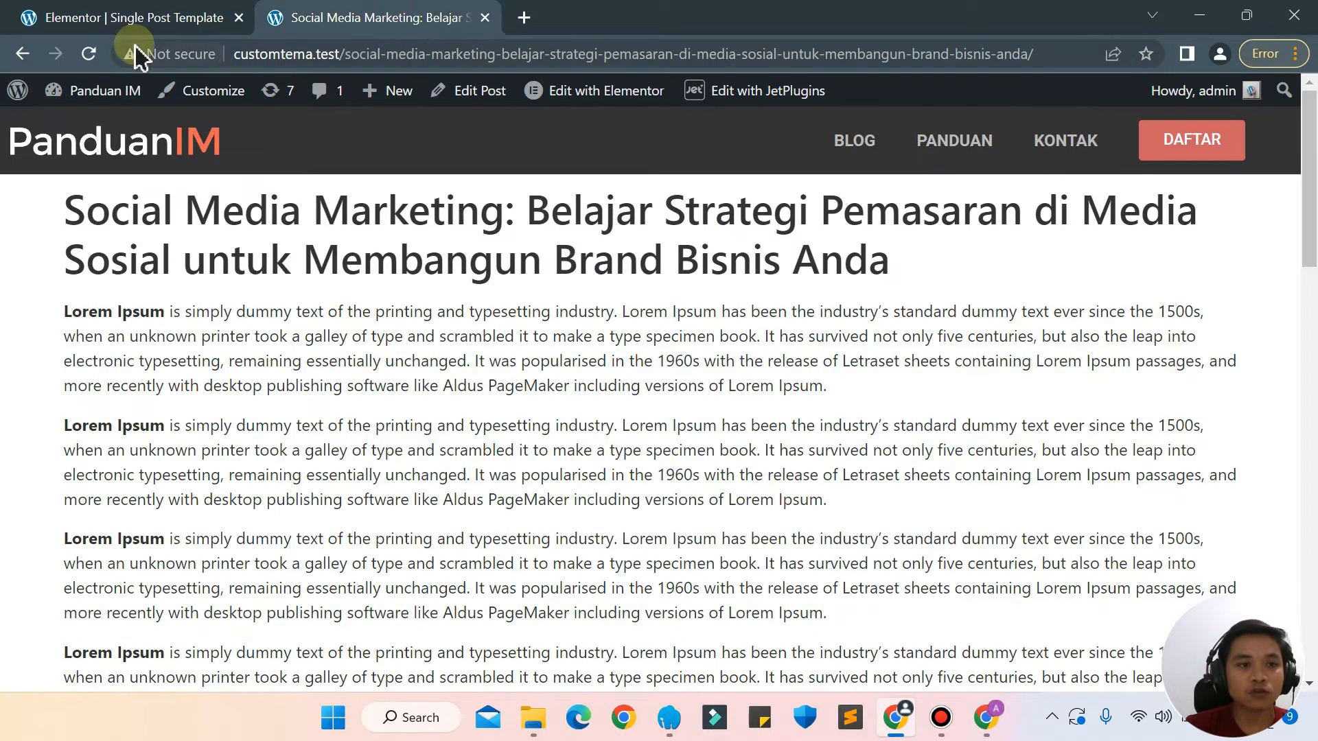
Reload the published Social Media Marketing article and examine its layout, from the subscription bar and breadcrumbs to the featured image and sidebar.
{"action": "left_click", "coordinate": [89, 54]}
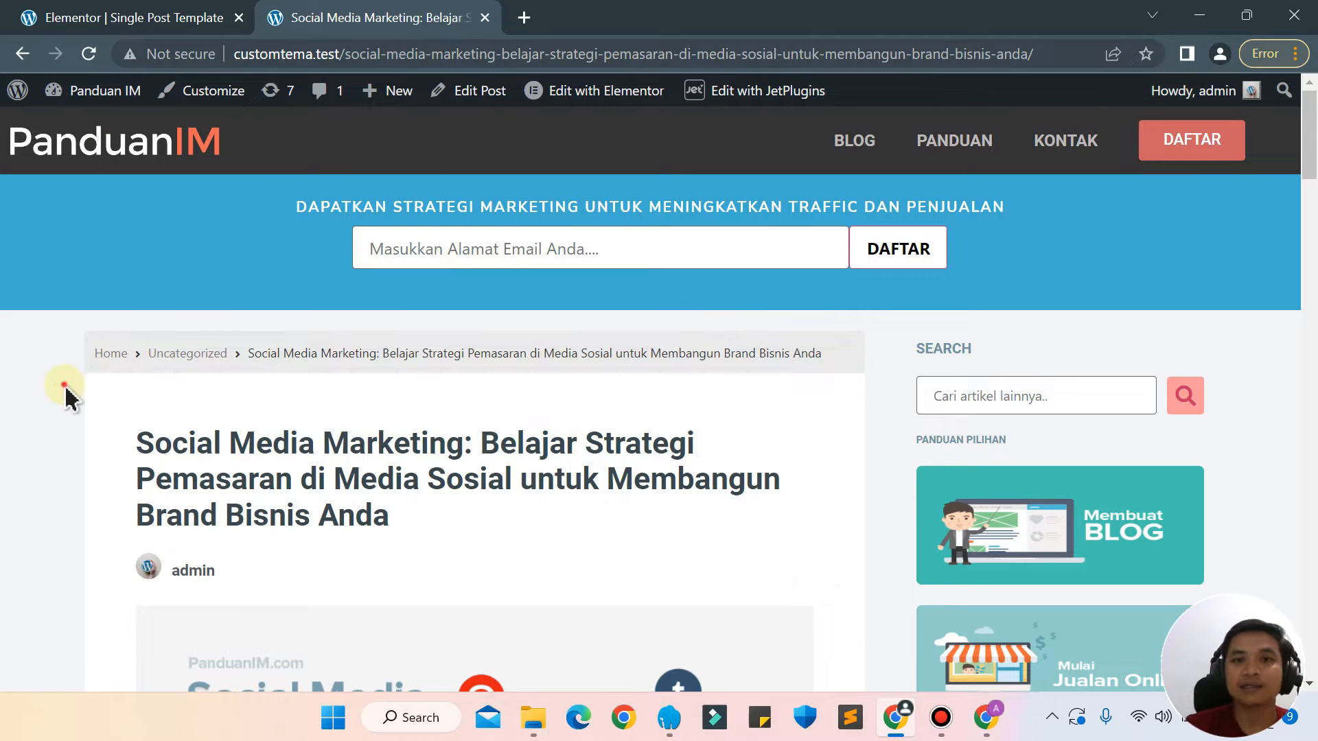
{"action": "scroll", "coordinate": [69, 398], "scroll_direction": "down", "scroll_amount": 5}
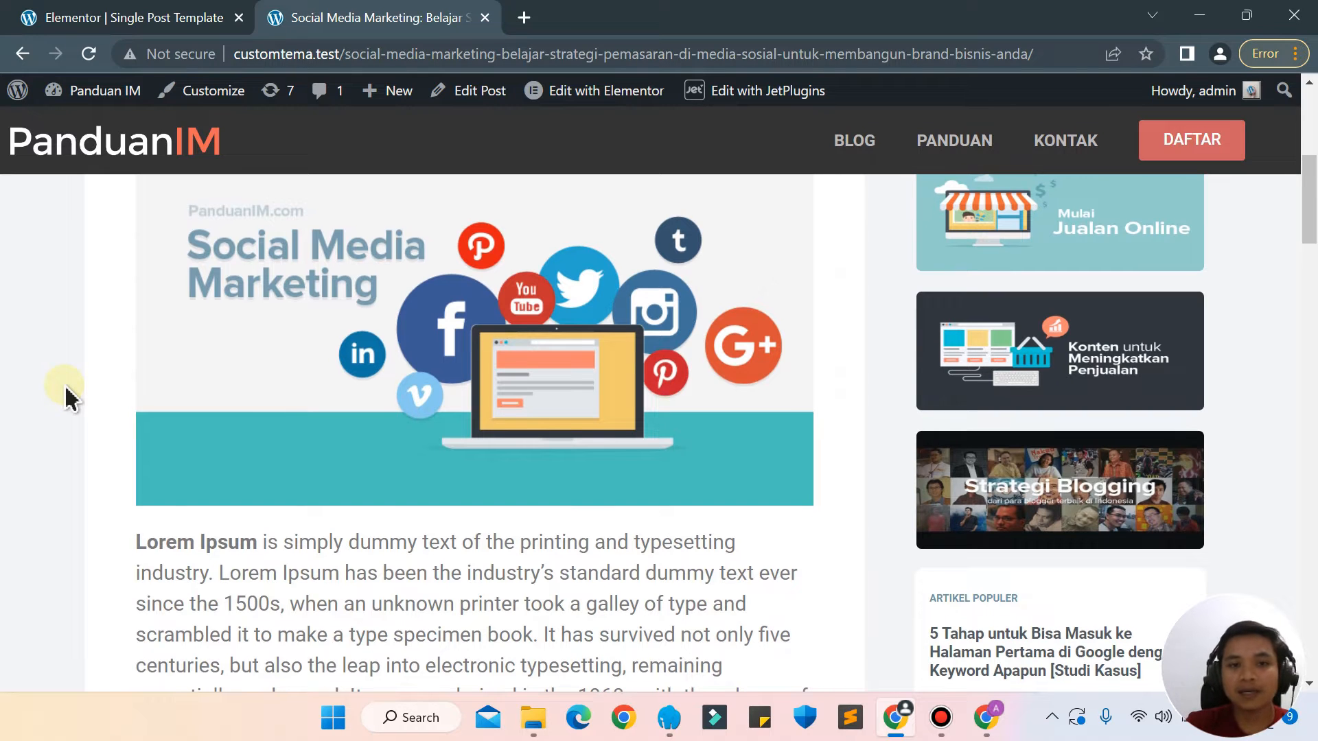
{"action": "scroll", "coordinate": [64, 384], "scroll_direction": "up", "scroll_amount": 5}
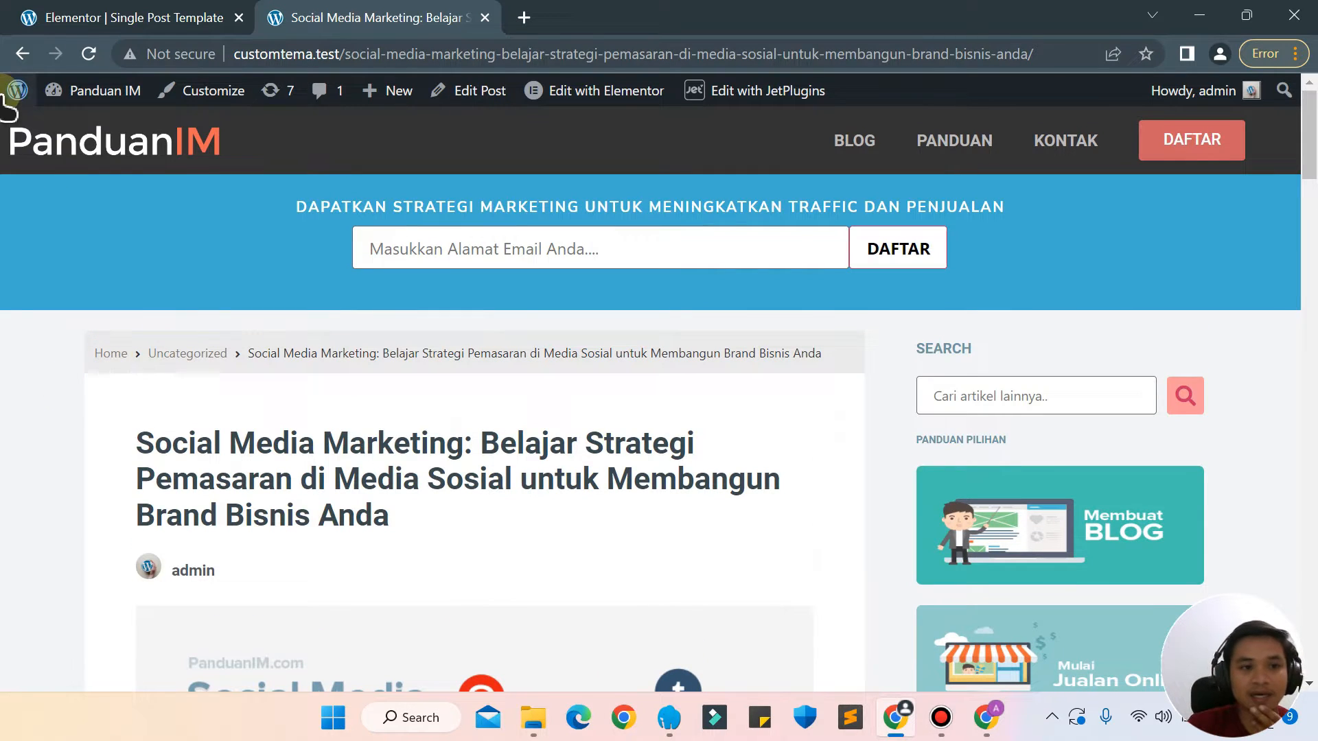
Return to the home page, open the "5 Tahap untuk Bisa Masuk ke Halaman Pertama di Google" article and examine its templated layout.
{"action": "left_click", "coordinate": [199, 161]}
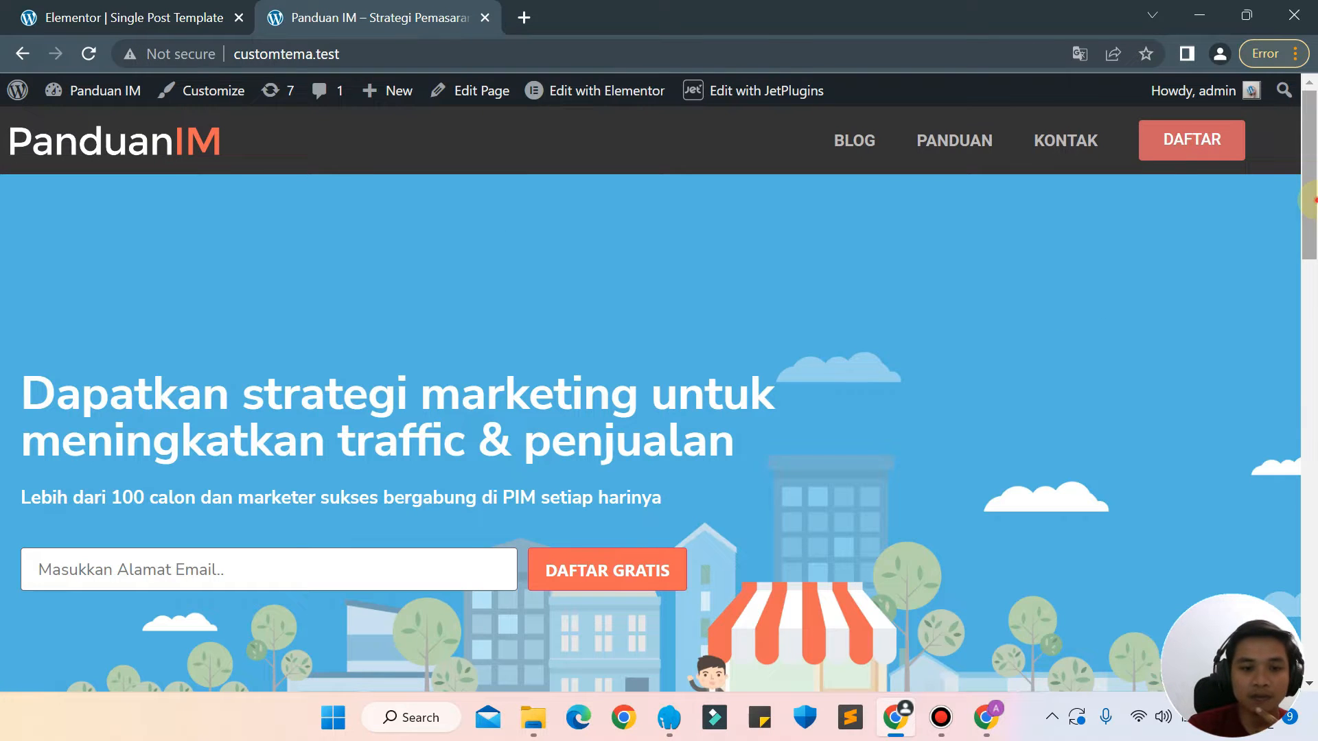
{"action": "left_click_drag", "start_coordinate": [1311, 215], "coordinate": [1313, 439]}
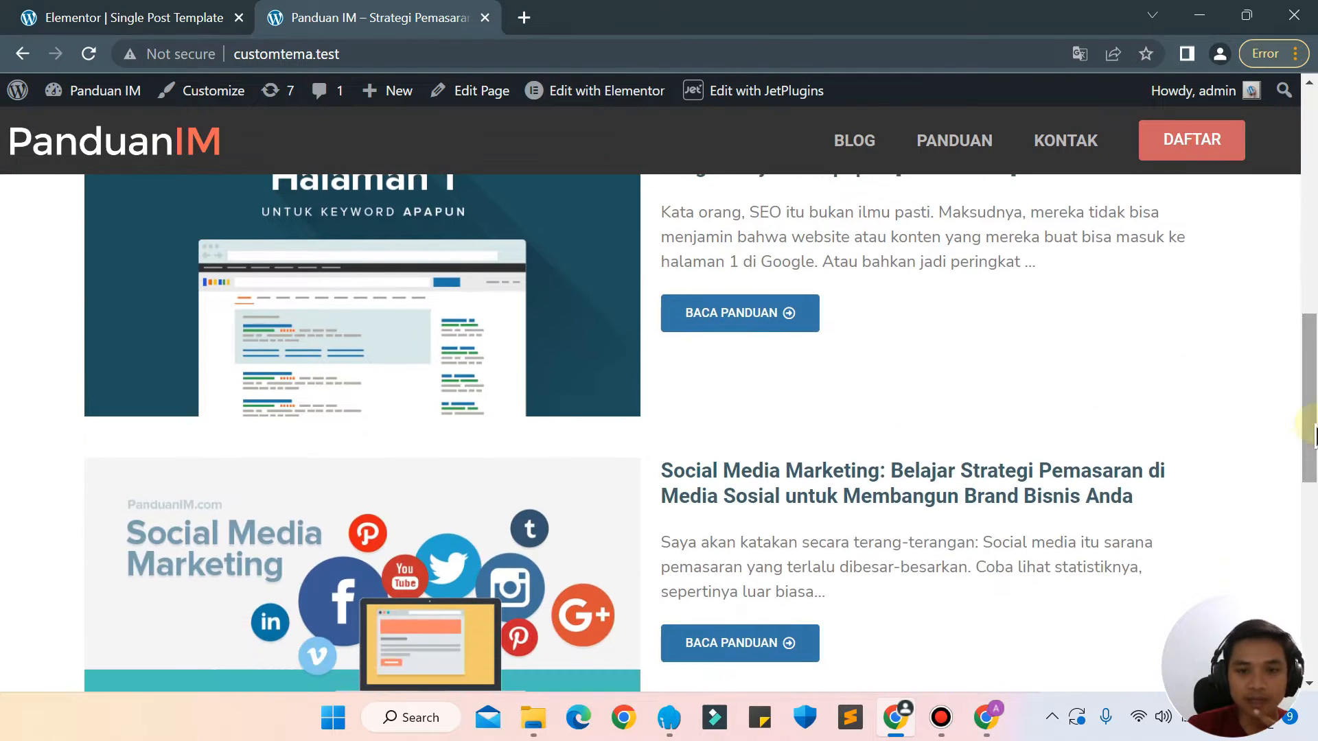
{"action": "left_click", "coordinate": [726, 318]}
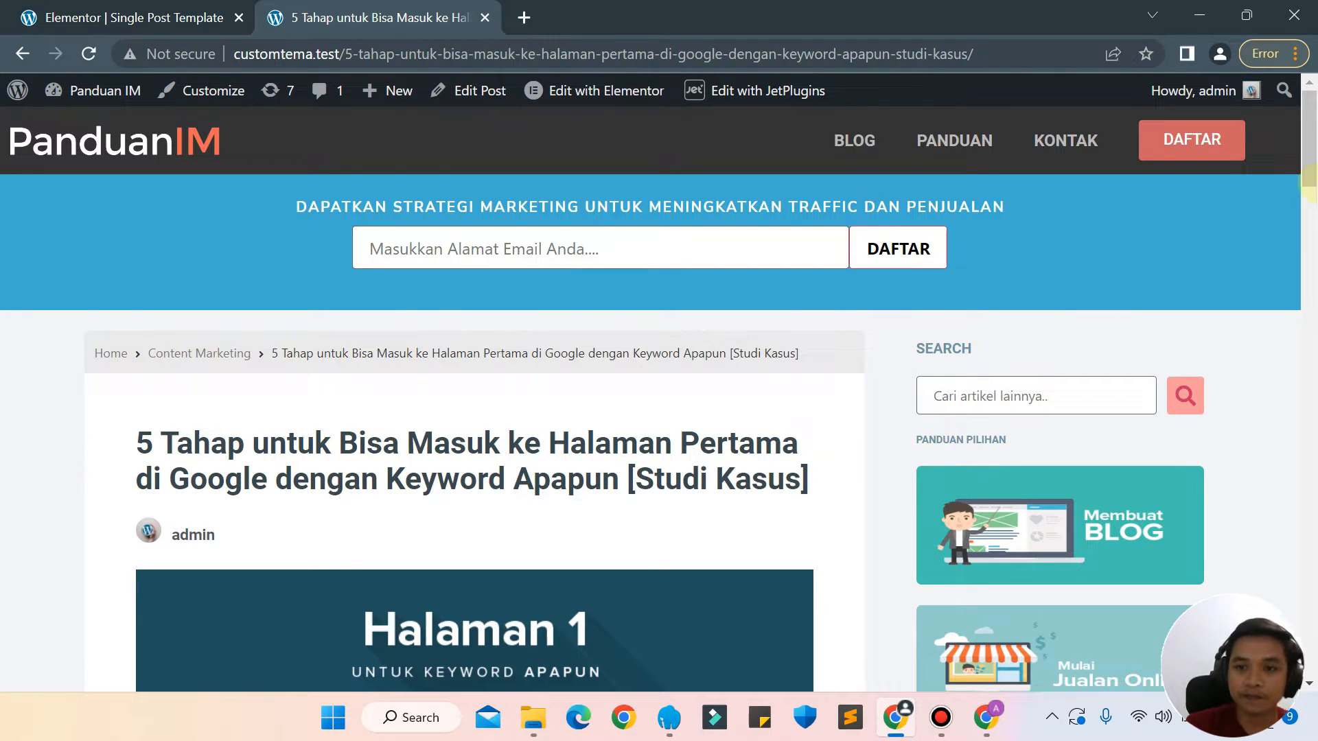
{"action": "left_click_drag", "start_coordinate": [1310, 177], "coordinate": [1312, 55]}
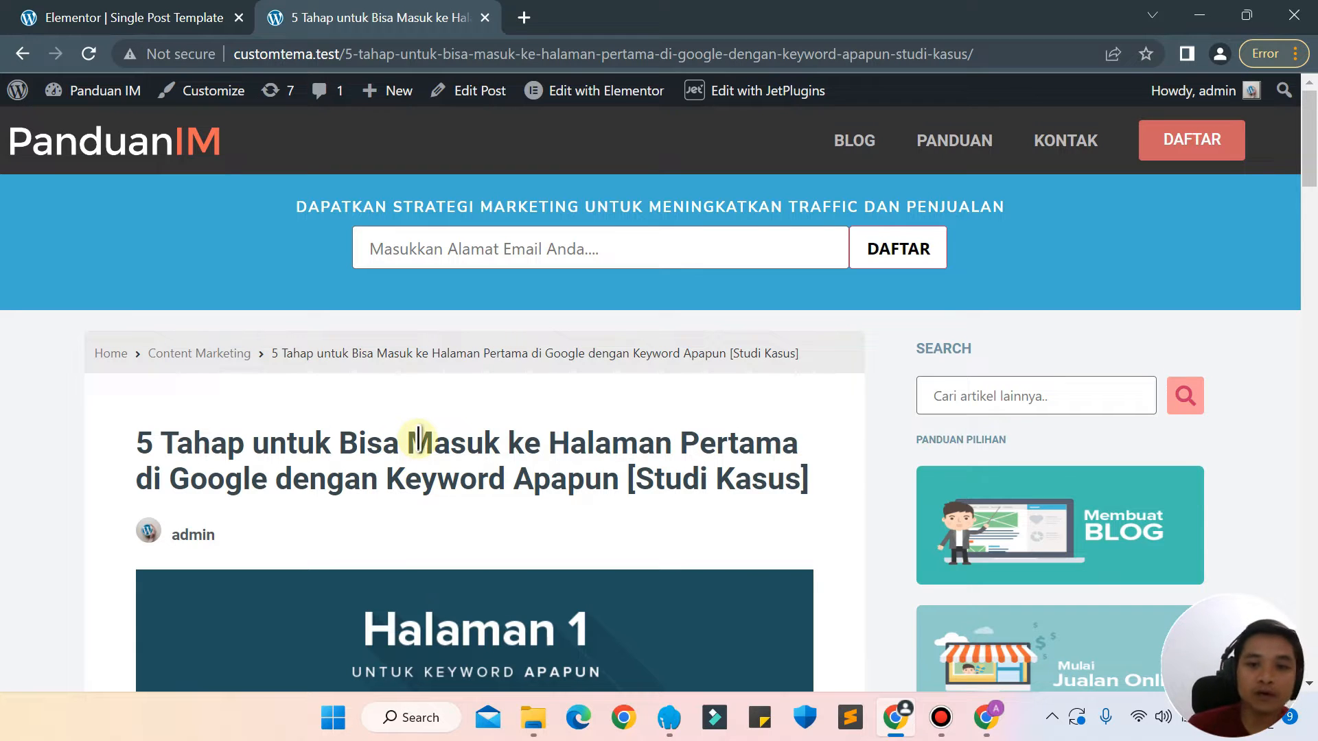
{"action": "left_click", "coordinate": [203, 229]}
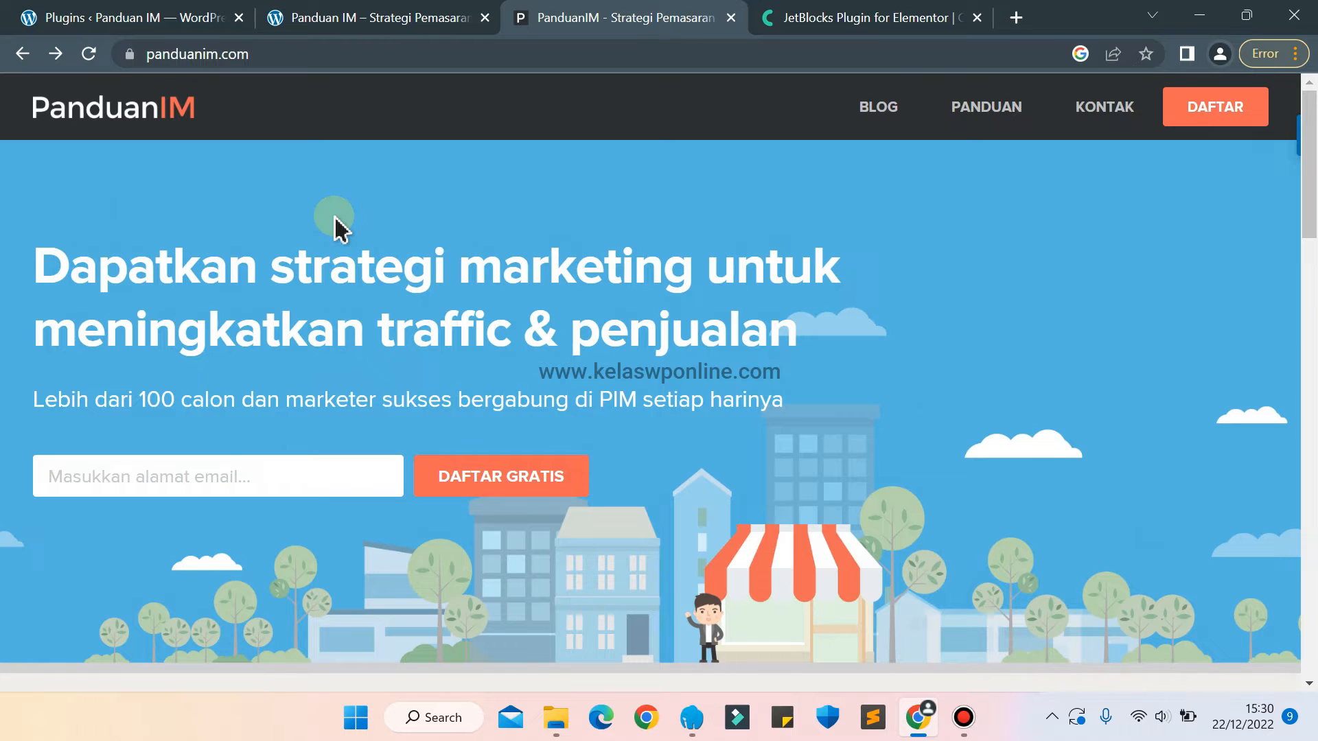
Open the "7 Hal yang Harus Diperhatikan" article on panduanim.com and examine its layout from the title to the comment form and footer.
{"action": "left_click_drag", "start_coordinate": [1311, 172], "coordinate": [1311, 310]}
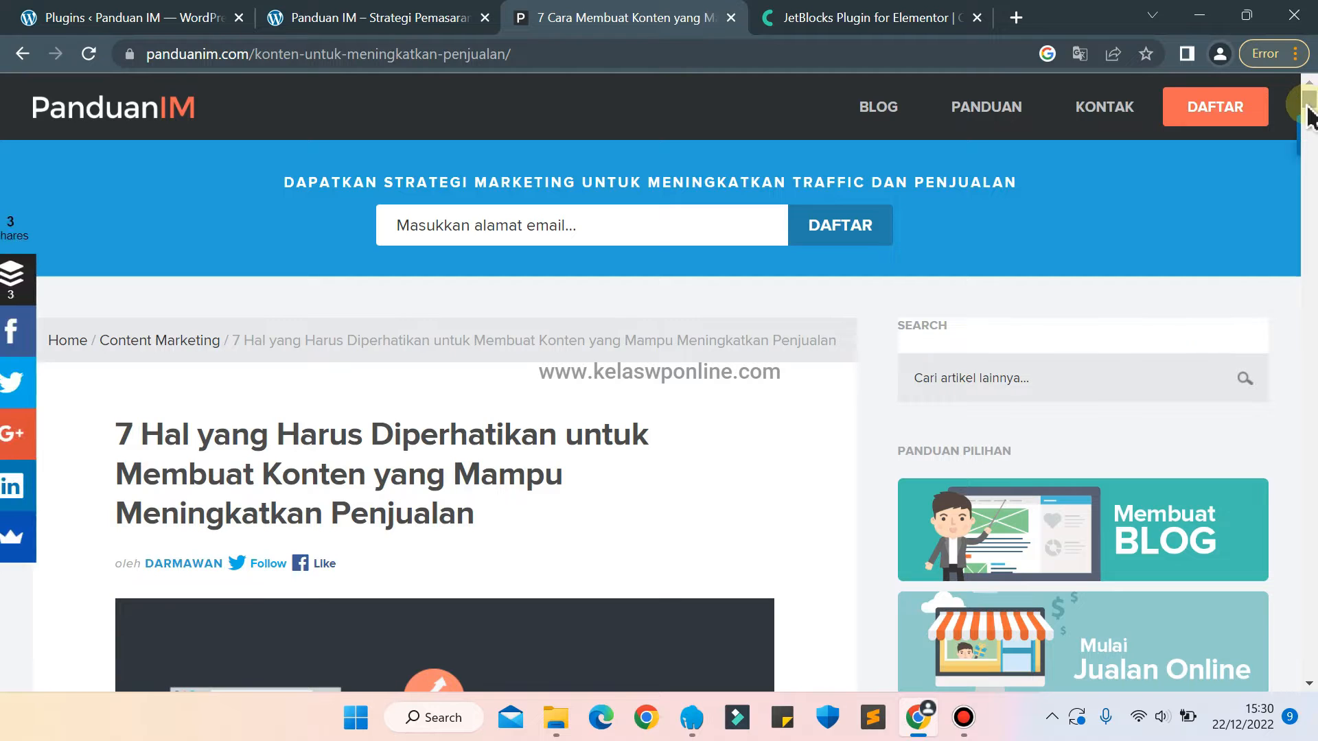
{"action": "mouse_move", "coordinate": [1307, 101]}
{"action": "left_mouse_down"}
{"action": "mouse_move", "coordinate": [1312, 128]}
{"action": "mouse_move", "coordinate": [1312, 108]}
{"action": "left_mouse_up"}
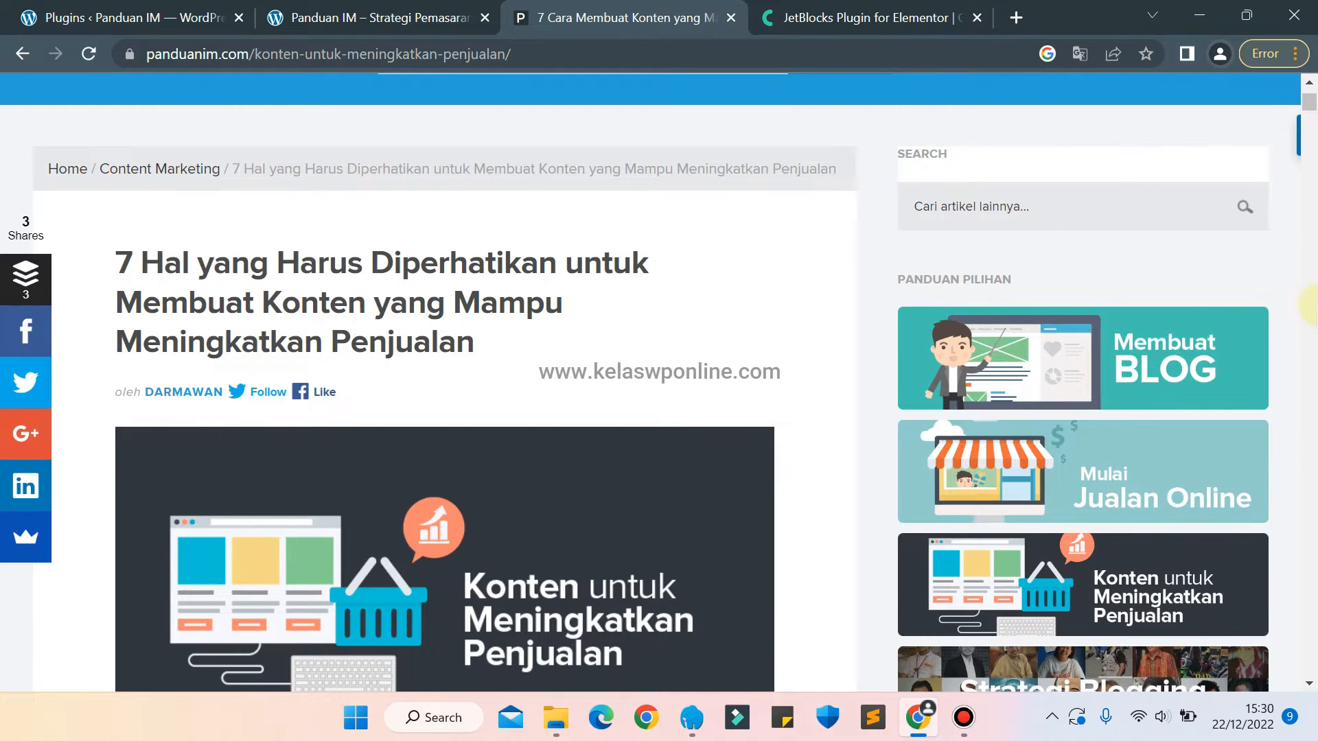
{"action": "left_click_drag", "start_coordinate": [1311, 110], "coordinate": [1309, 651]}
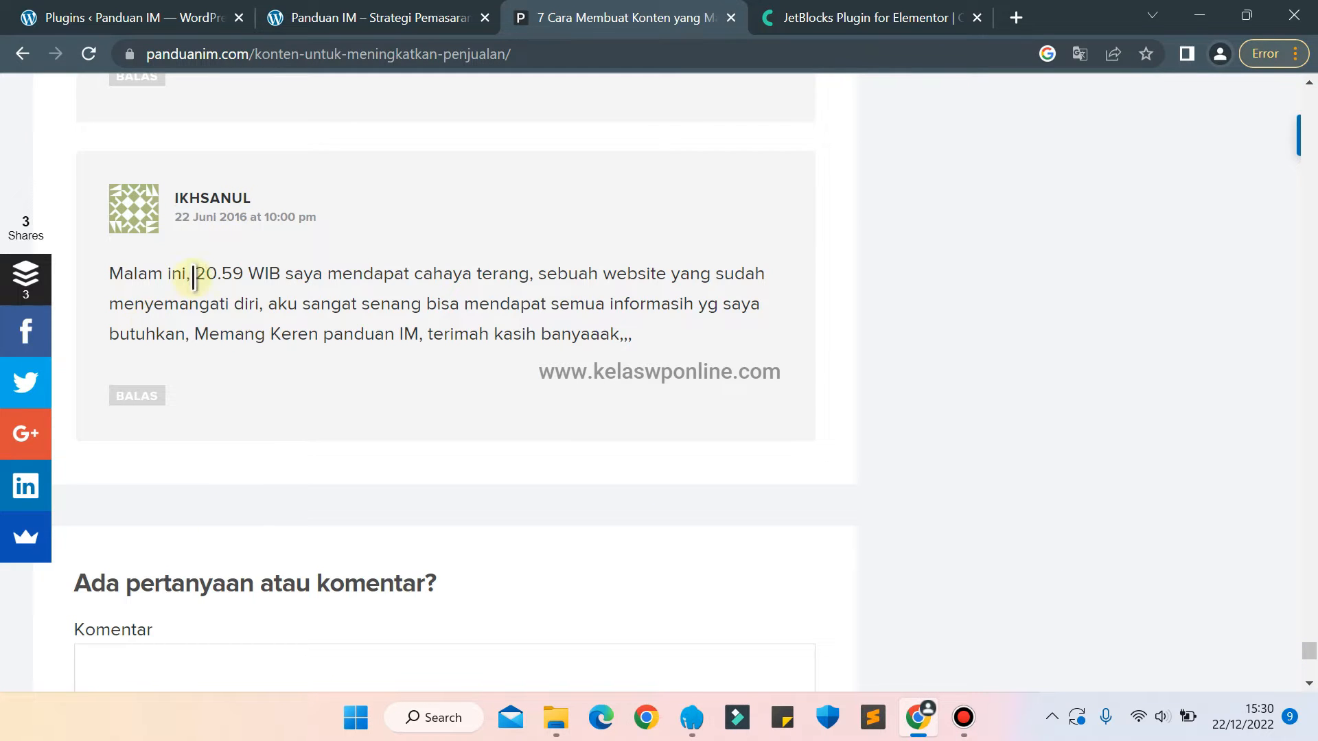
{"action": "left_click_drag", "start_coordinate": [1312, 656], "coordinate": [1310, 683]}
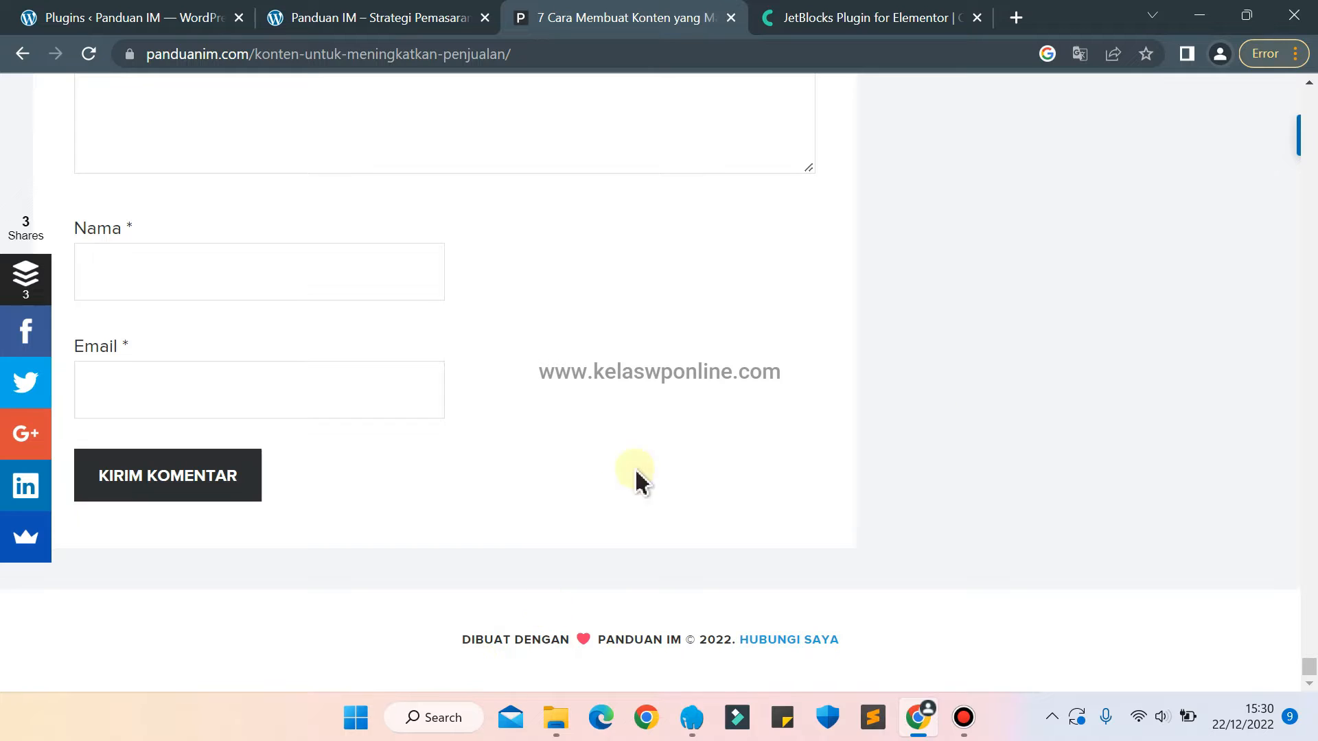
{"action": "left_click", "coordinate": [1308, 670]}
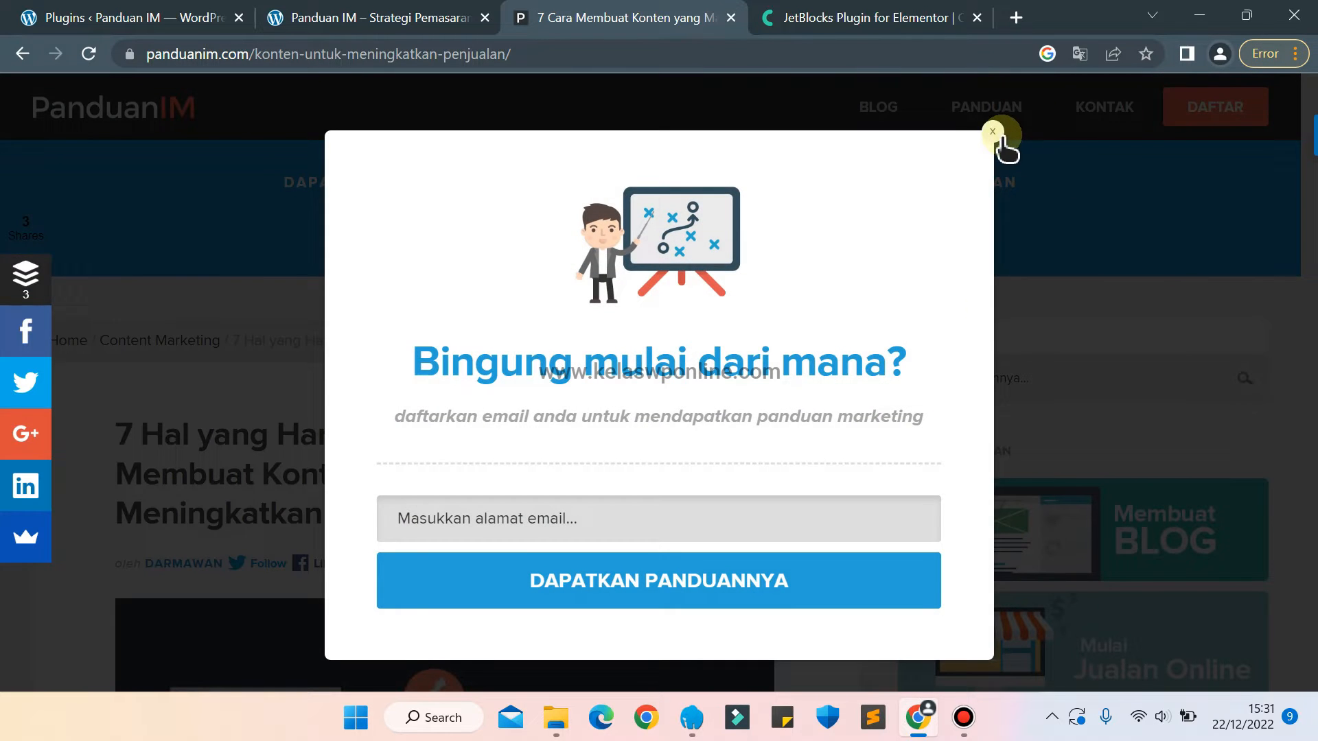
Examine the header, email subscription bar, breadcrumb trail and sidebar of the reference article on panduanim.com.
{"action": "left_click", "coordinate": [993, 132]}
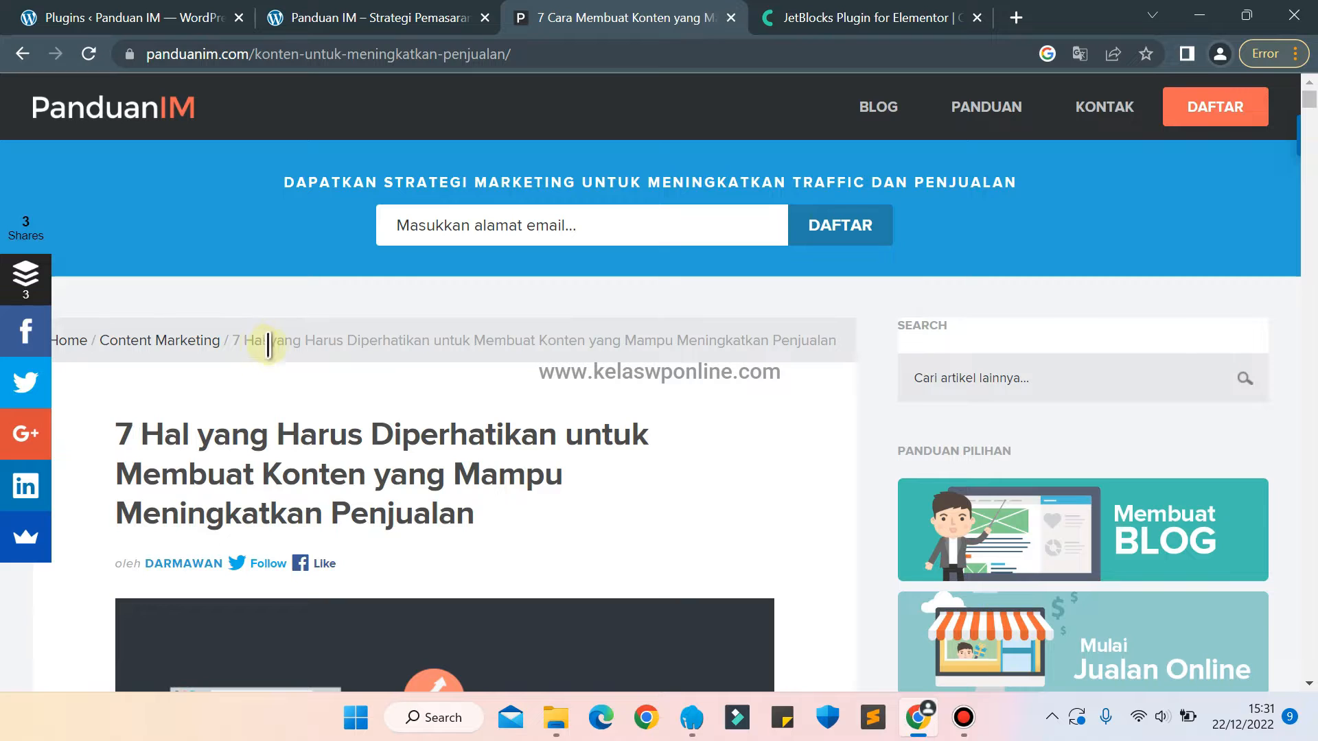
{"action": "left_click_drag", "start_coordinate": [1308, 105], "coordinate": [1311, 112]}
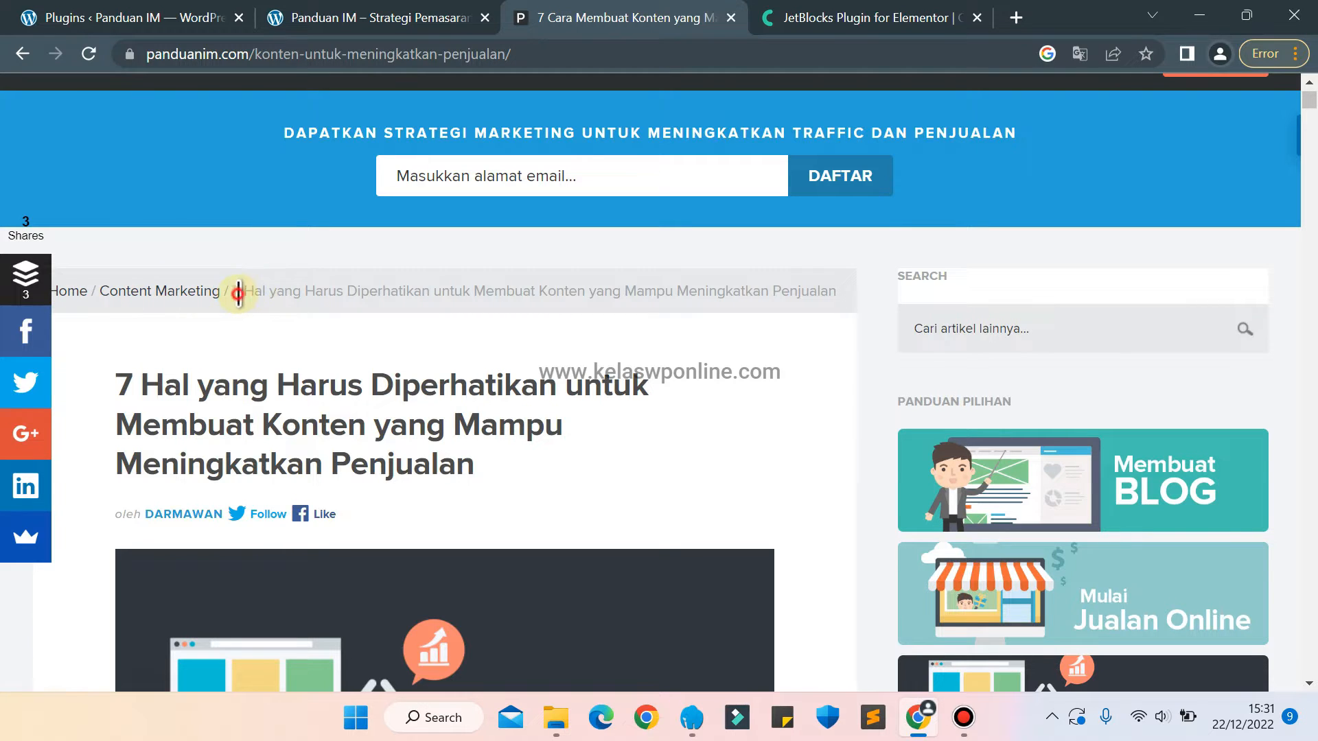
{"action": "left_click_drag", "start_coordinate": [239, 293], "coordinate": [801, 317]}
{"action": "left_click", "coordinate": [801, 317]}
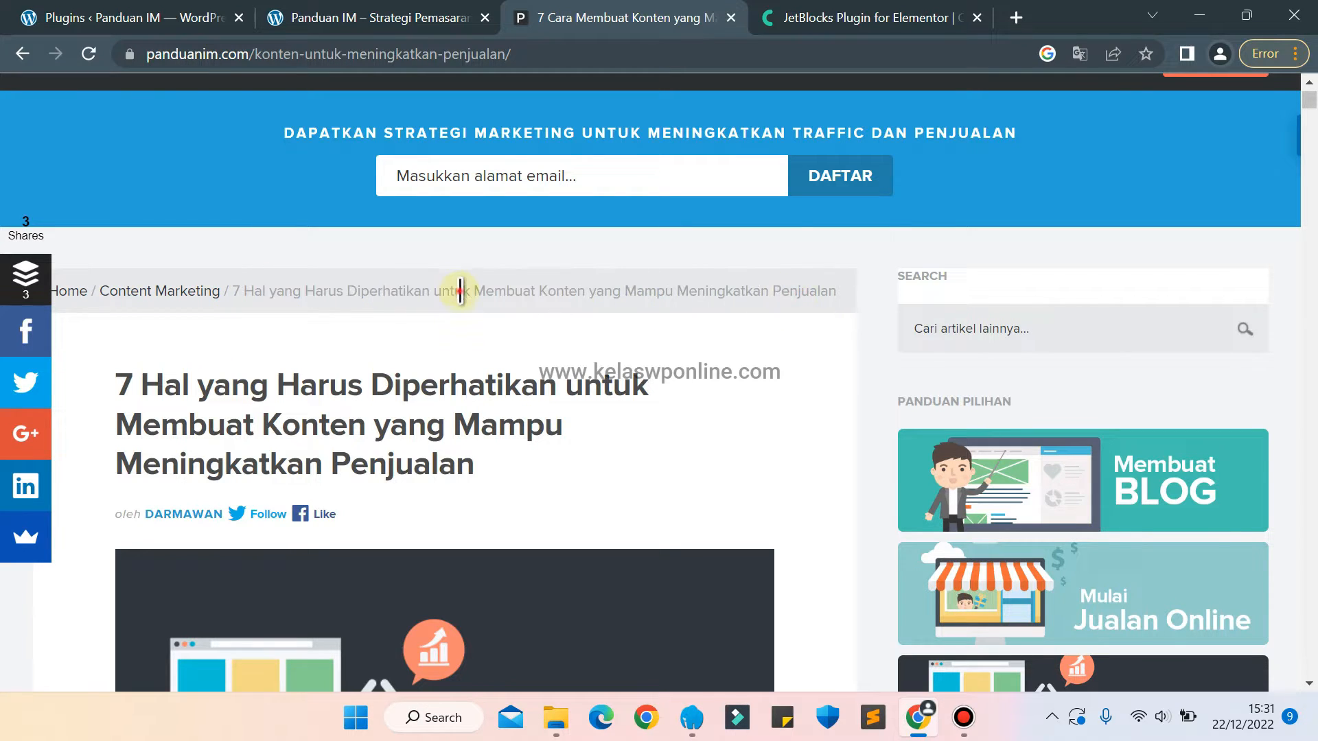
{"action": "left_click_drag", "start_coordinate": [714, 270], "coordinate": [683, 282]}
{"action": "left_click", "coordinate": [681, 284]}
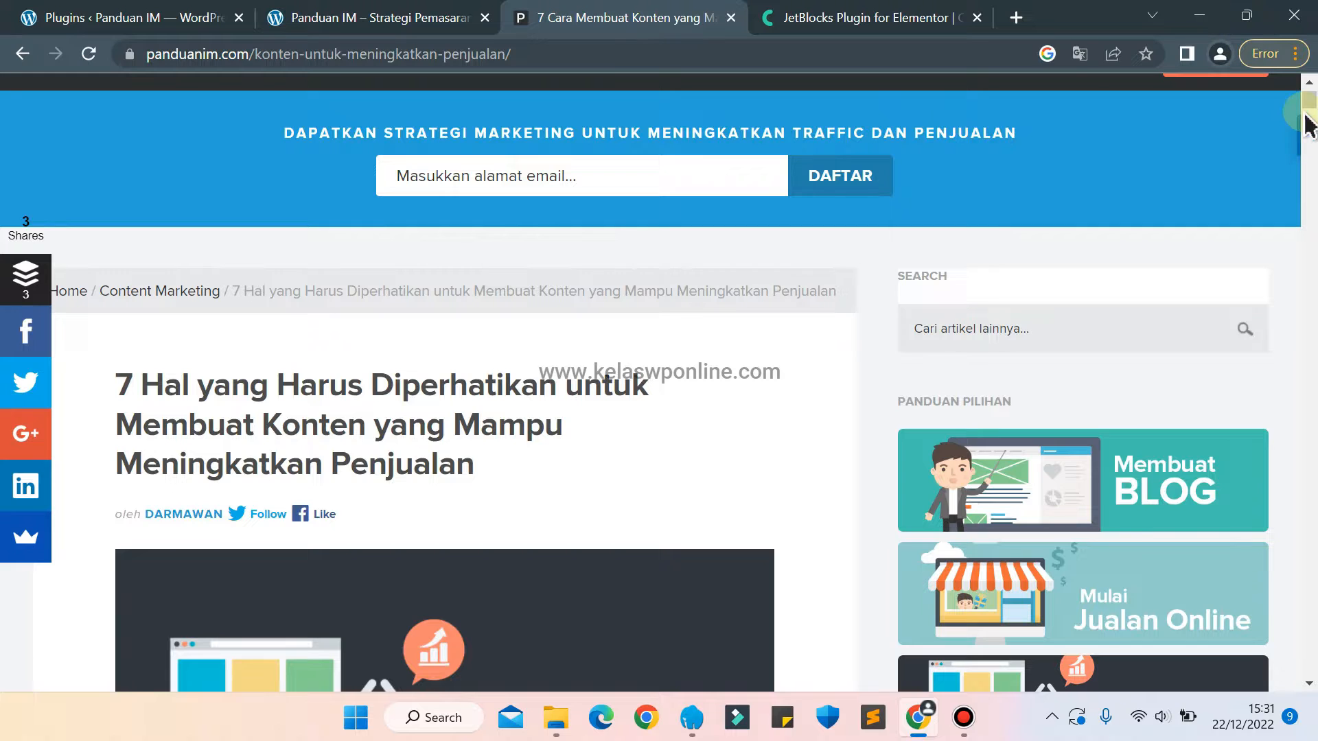
{"action": "left_click_drag", "start_coordinate": [1310, 101], "coordinate": [1306, 89]}
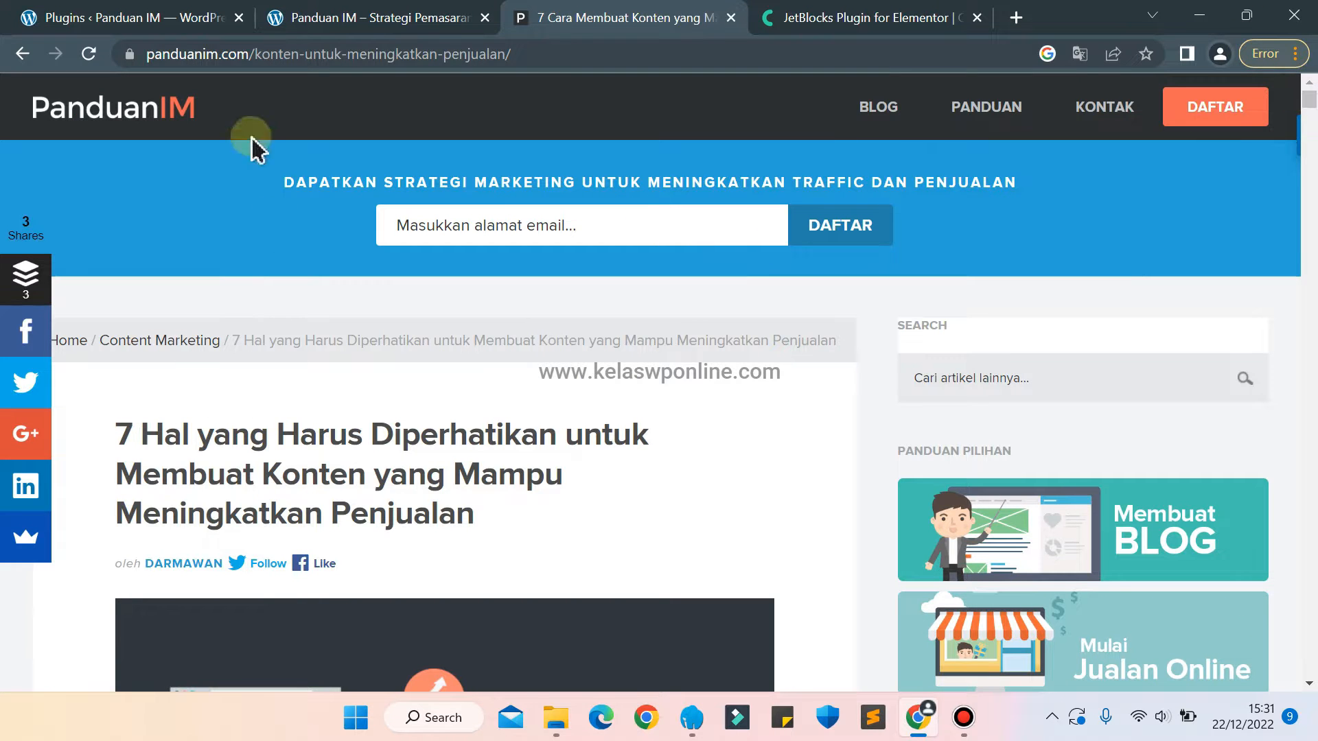
On customtema.test, open the "5 Tahap untuk Bisa Masuk ke Halaman Pertama di Google" article and examine its default layout and Elementor editing options.
{"action": "left_click", "coordinate": [336, 19]}
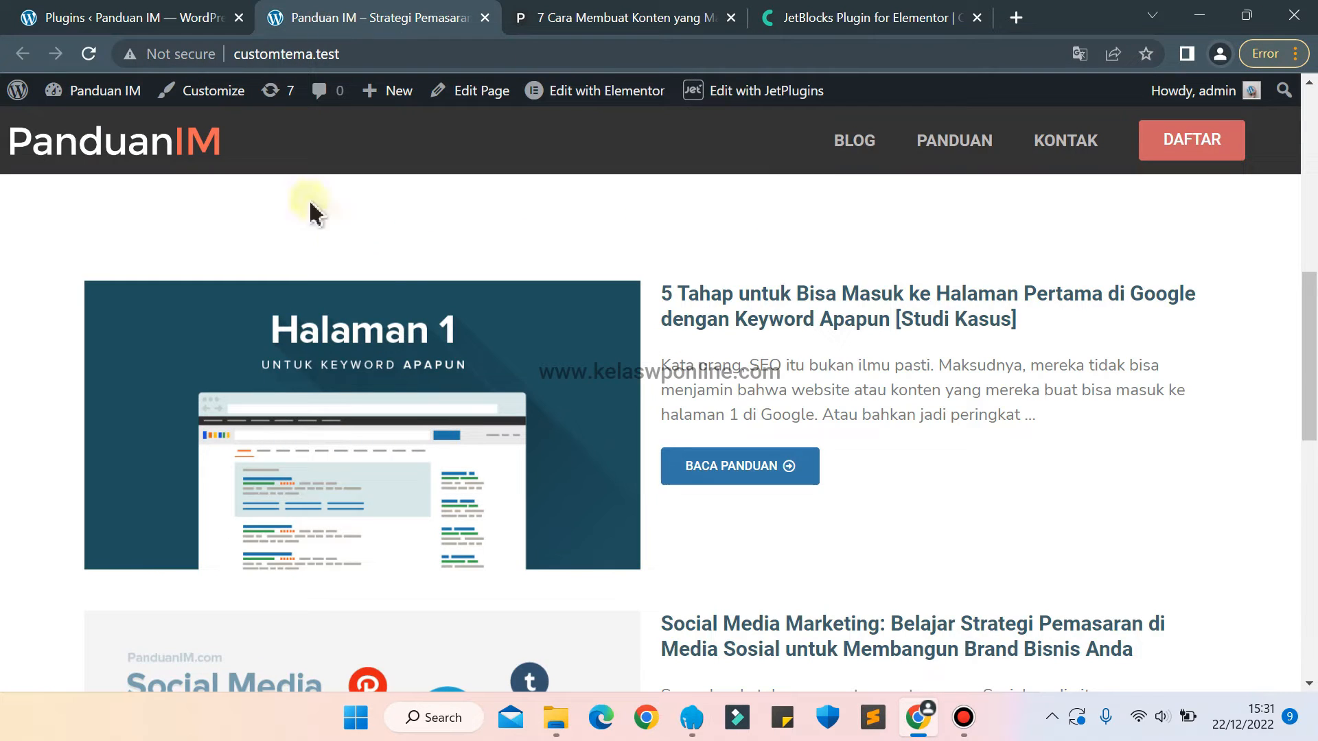
{"action": "mouse_move", "coordinate": [1314, 351]}
{"action": "left_mouse_down"}
{"action": "mouse_move", "coordinate": [1313, 318]}
{"action": "mouse_move", "coordinate": [1313, 361]}
{"action": "left_mouse_up"}
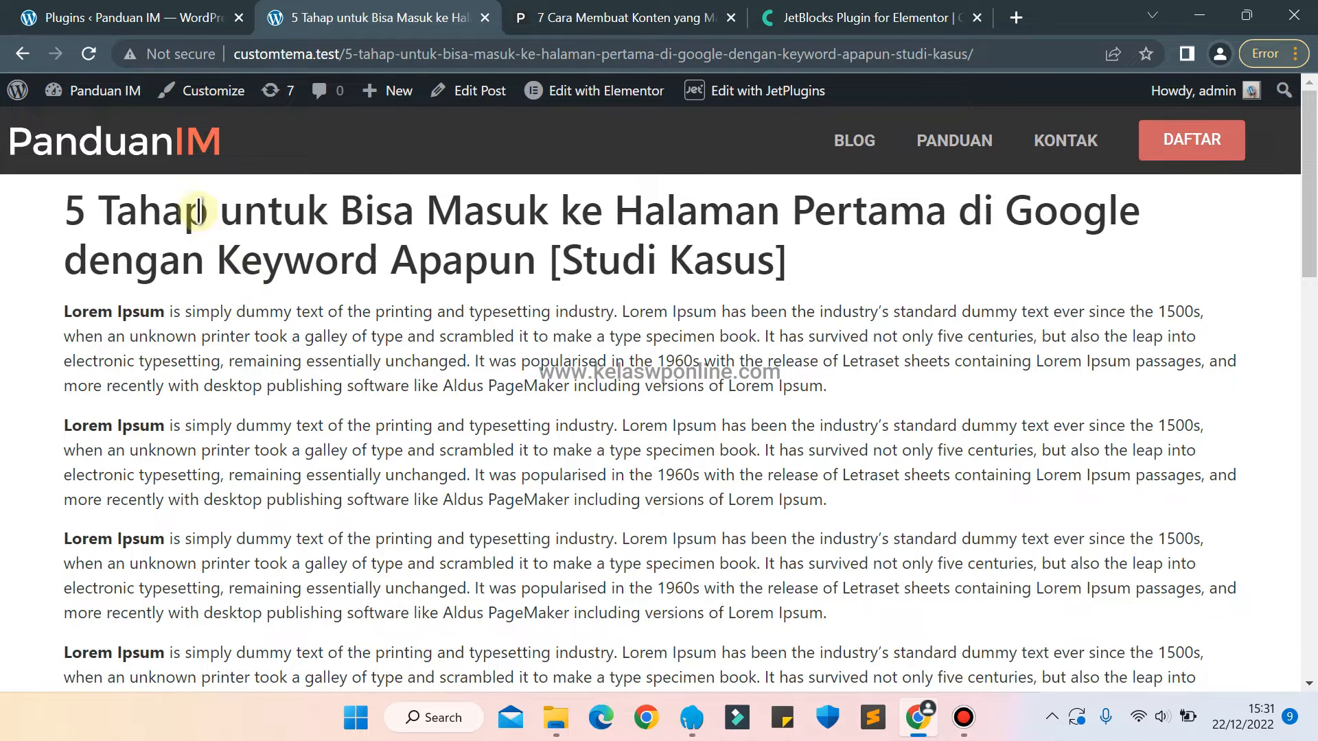
{"action": "left_click_drag", "start_coordinate": [201, 209], "coordinate": [364, 370]}
{"action": "left_click", "coordinate": [364, 371]}
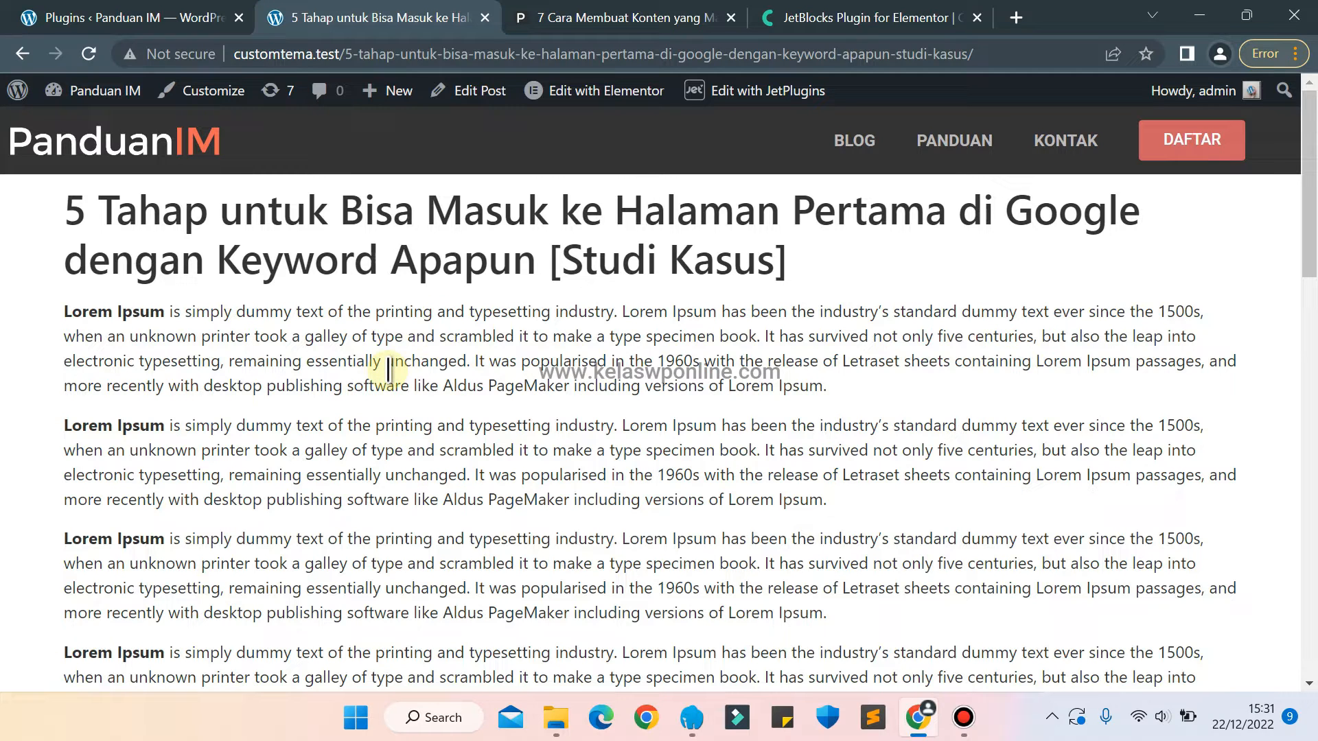
{"action": "mouse_move", "coordinate": [584, 96]}
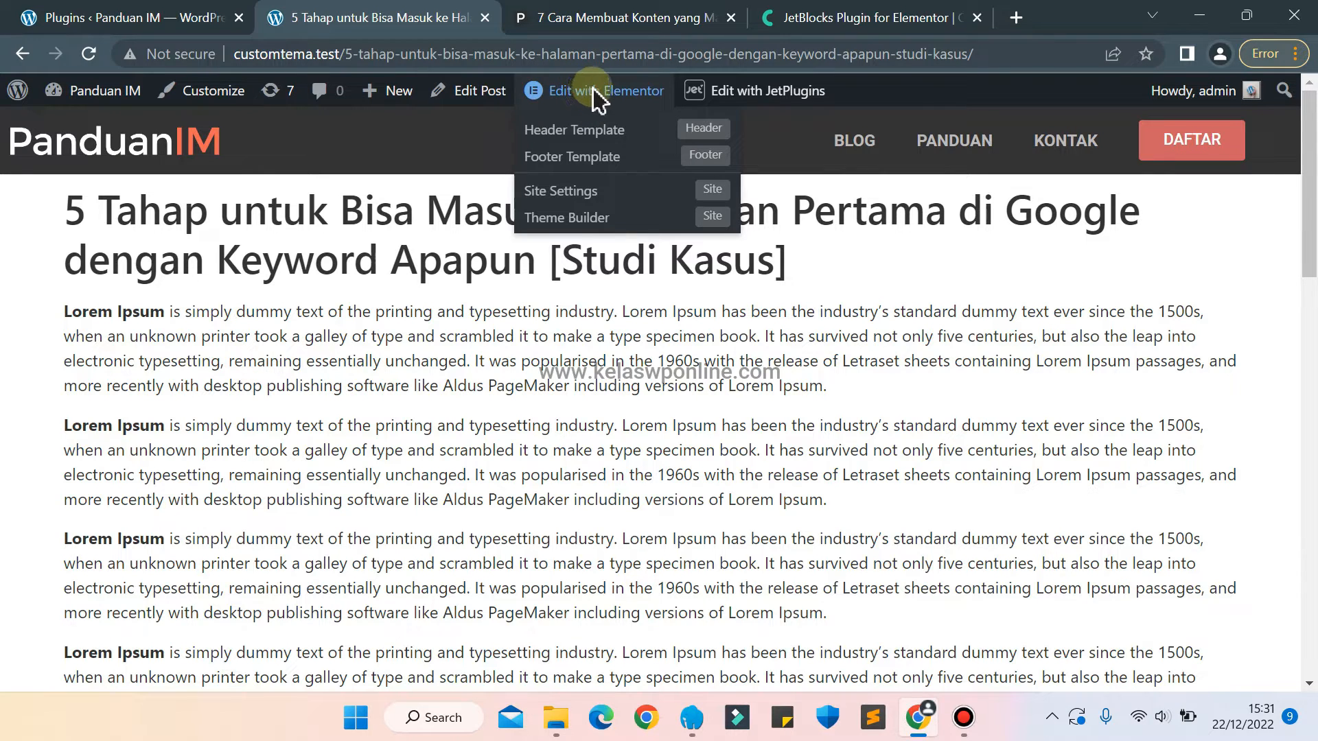
{"action": "left_click", "coordinate": [592, 89]}
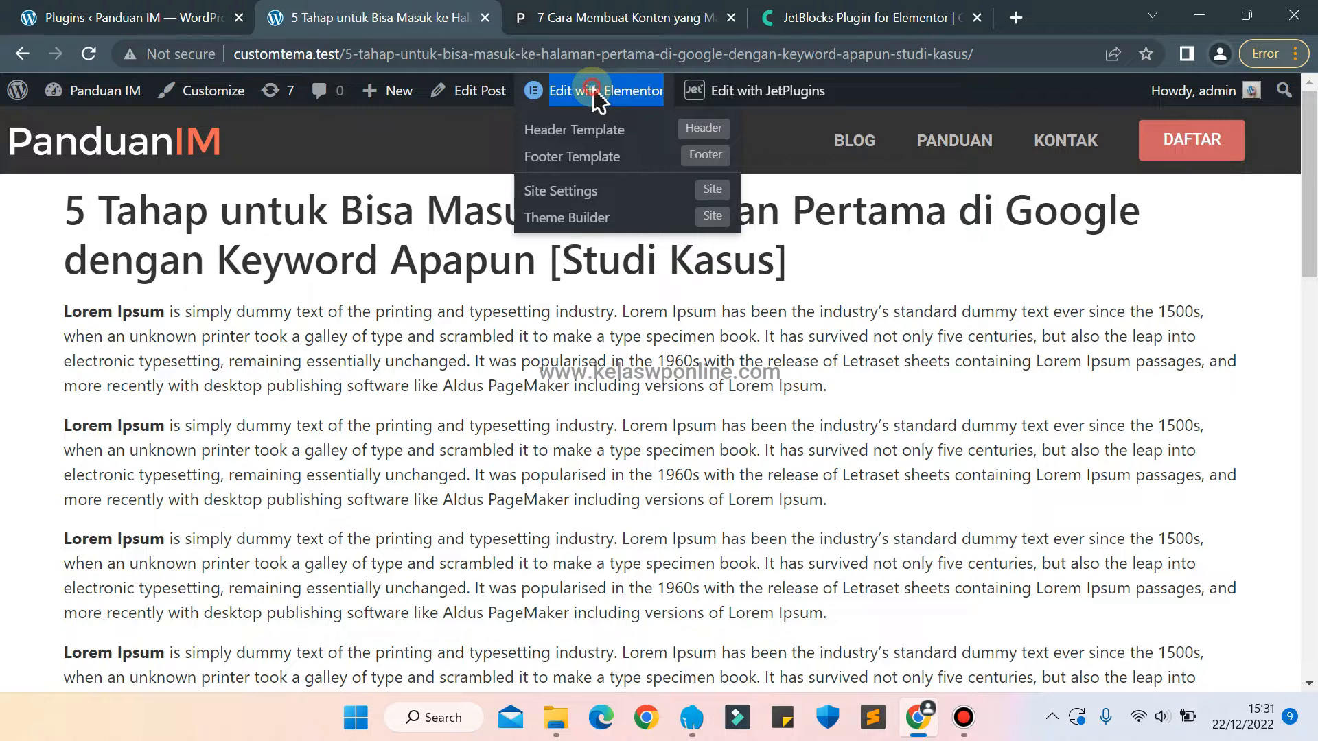
Review the JetBlocks widget list on the Crocoblock site and the Elementor and Jet plugins installed in WordPress.
{"action": "left_click", "coordinate": [63, 15]}
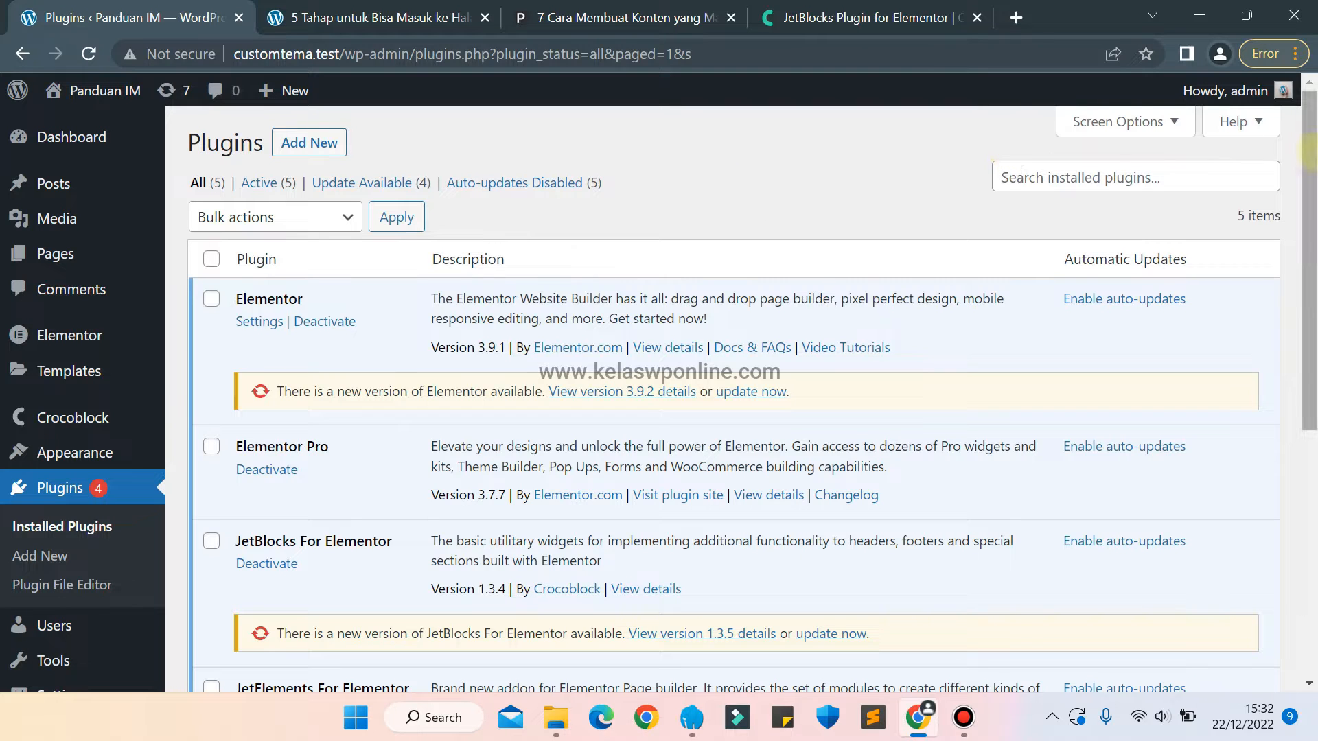
{"action": "left_click", "coordinate": [602, 28]}
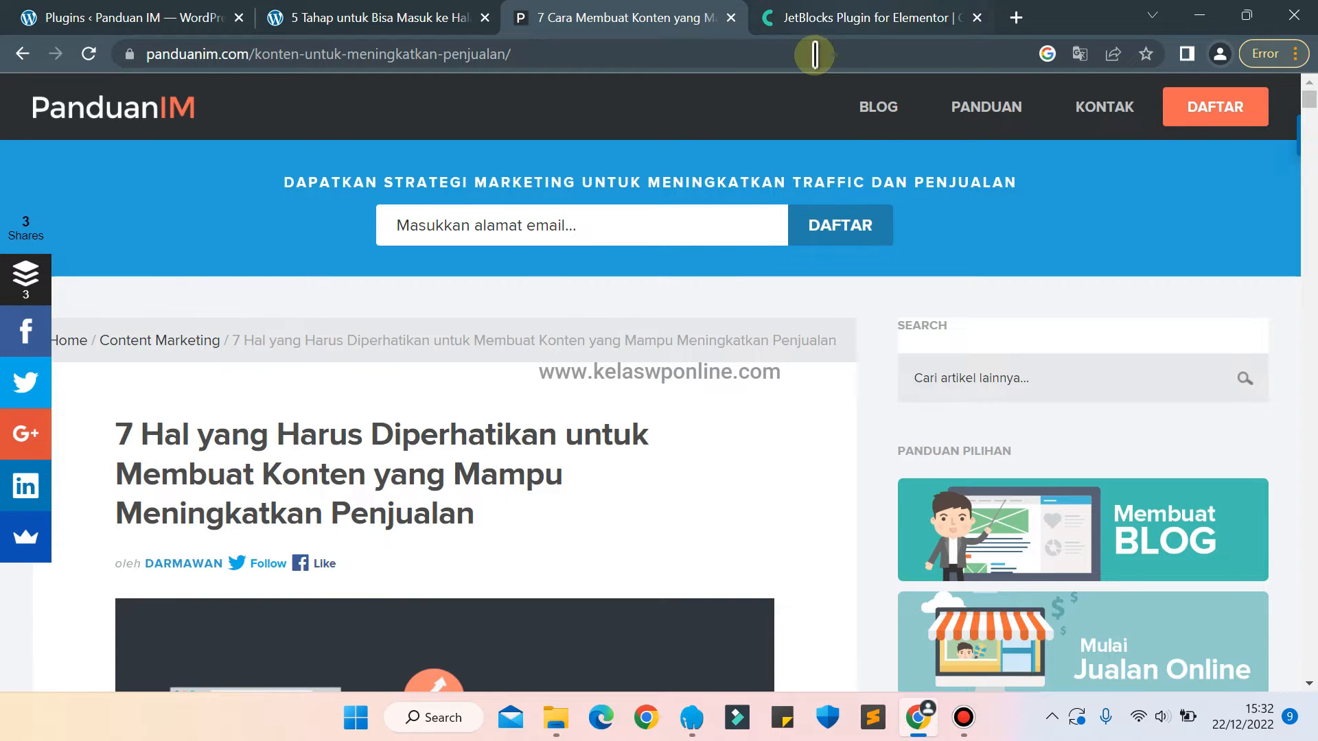
{"action": "left_click", "coordinate": [834, 24]}
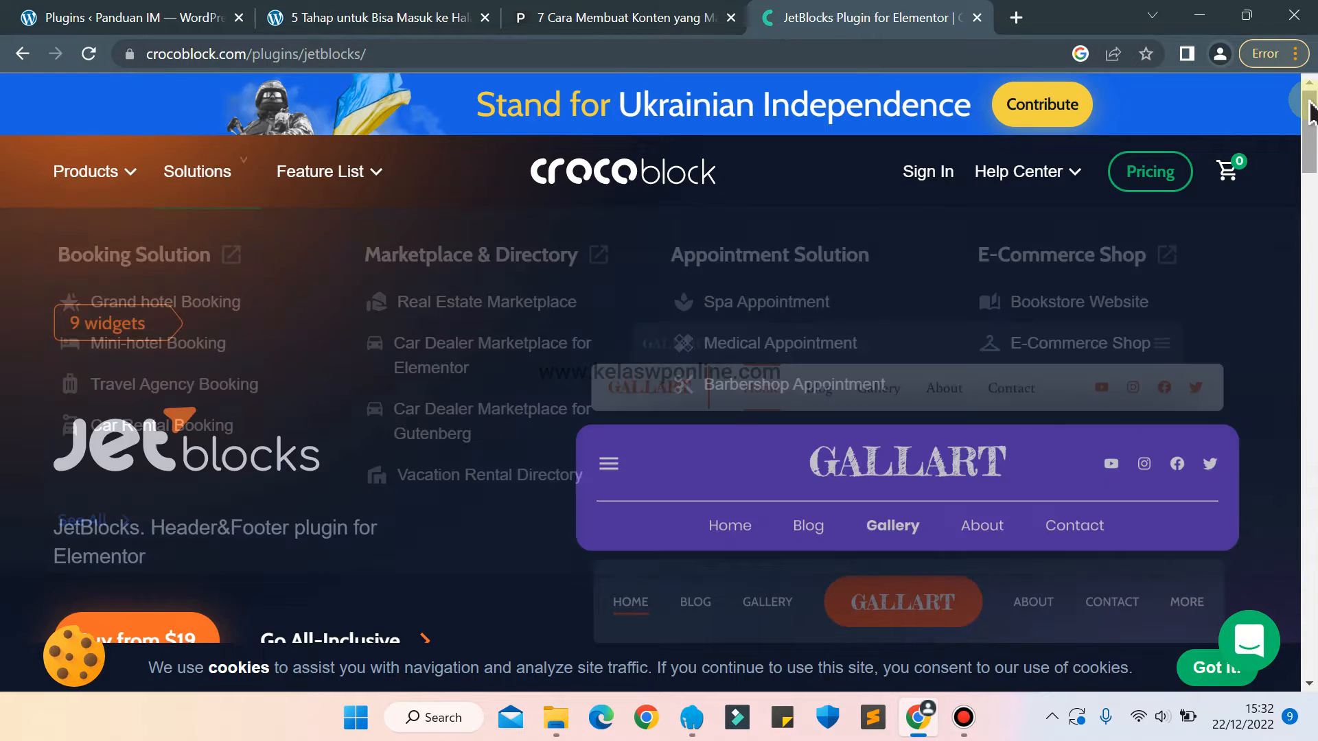
{"action": "left_click_drag", "start_coordinate": [1311, 110], "coordinate": [1308, 313]}
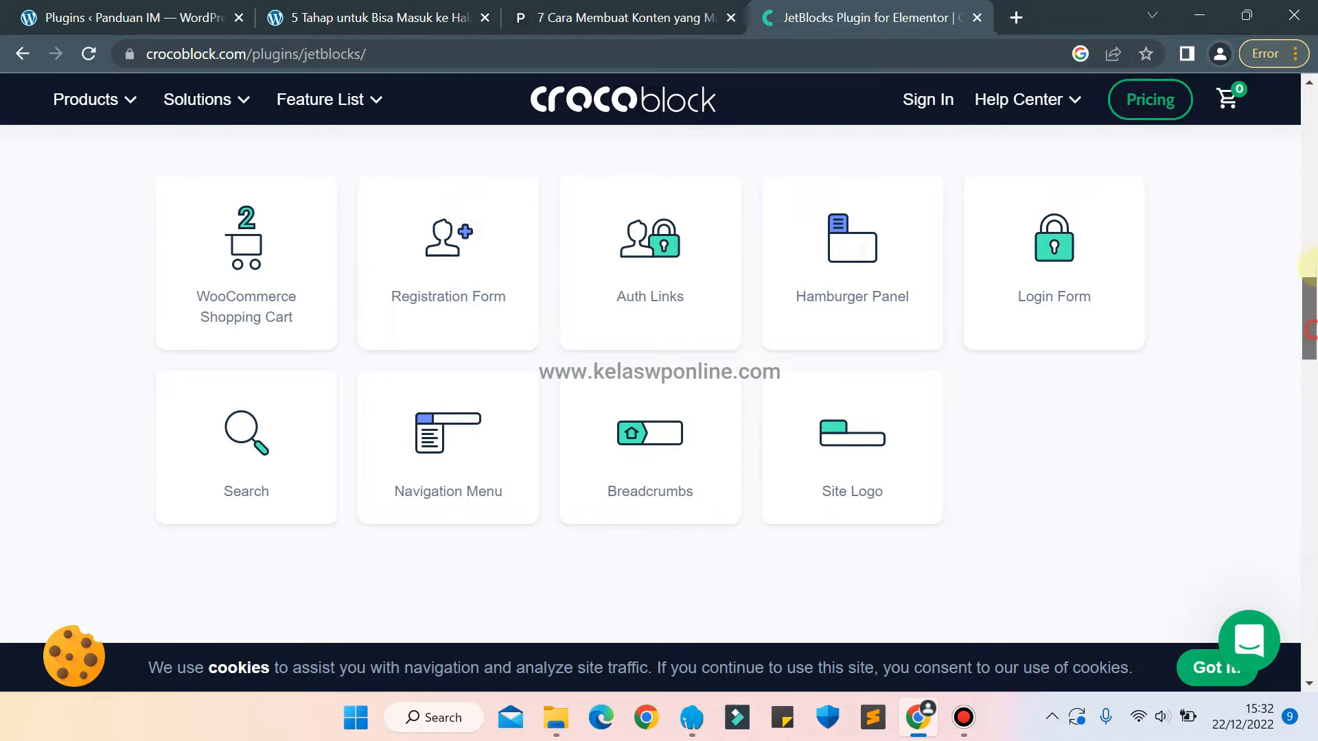
{"action": "left_click_drag", "start_coordinate": [1307, 329], "coordinate": [1308, 130]}
{"action": "left_click", "coordinate": [79, 28]}
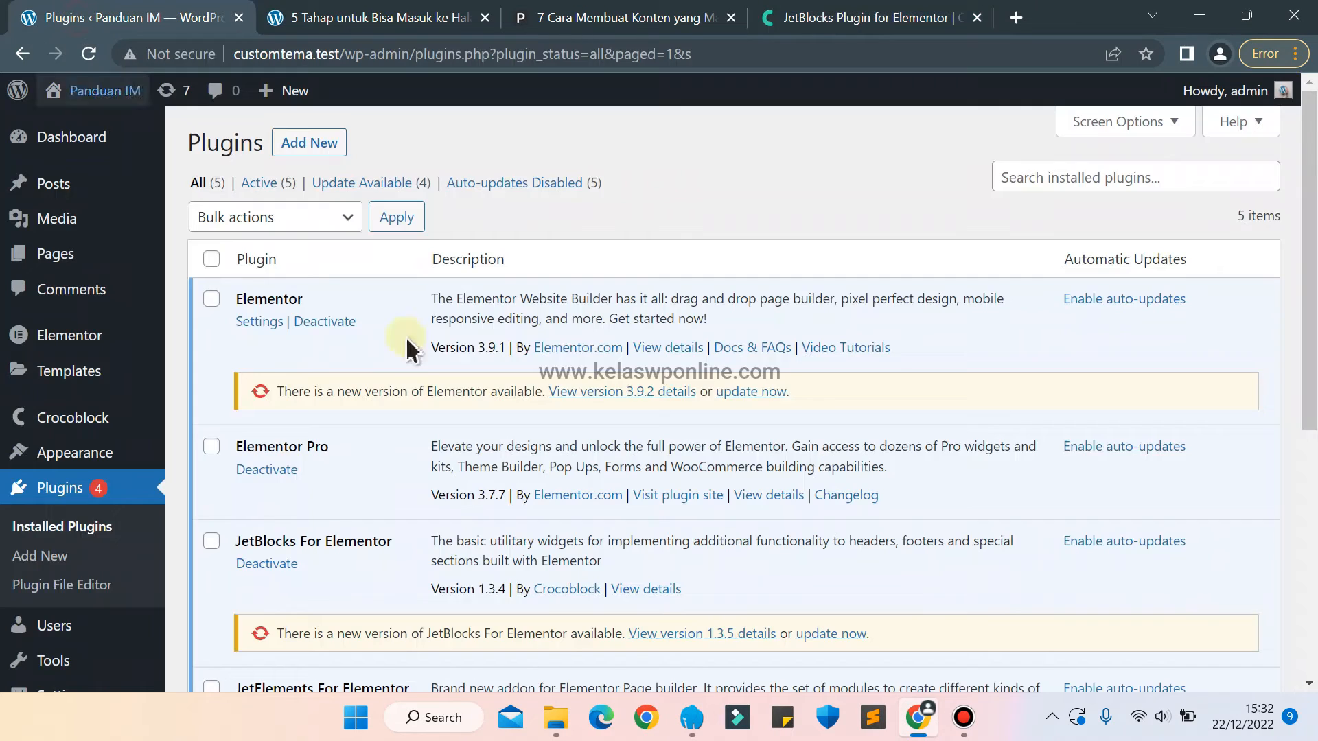
{"action": "scroll", "coordinate": [878, 397], "scroll_direction": "down", "scroll_amount": 3}
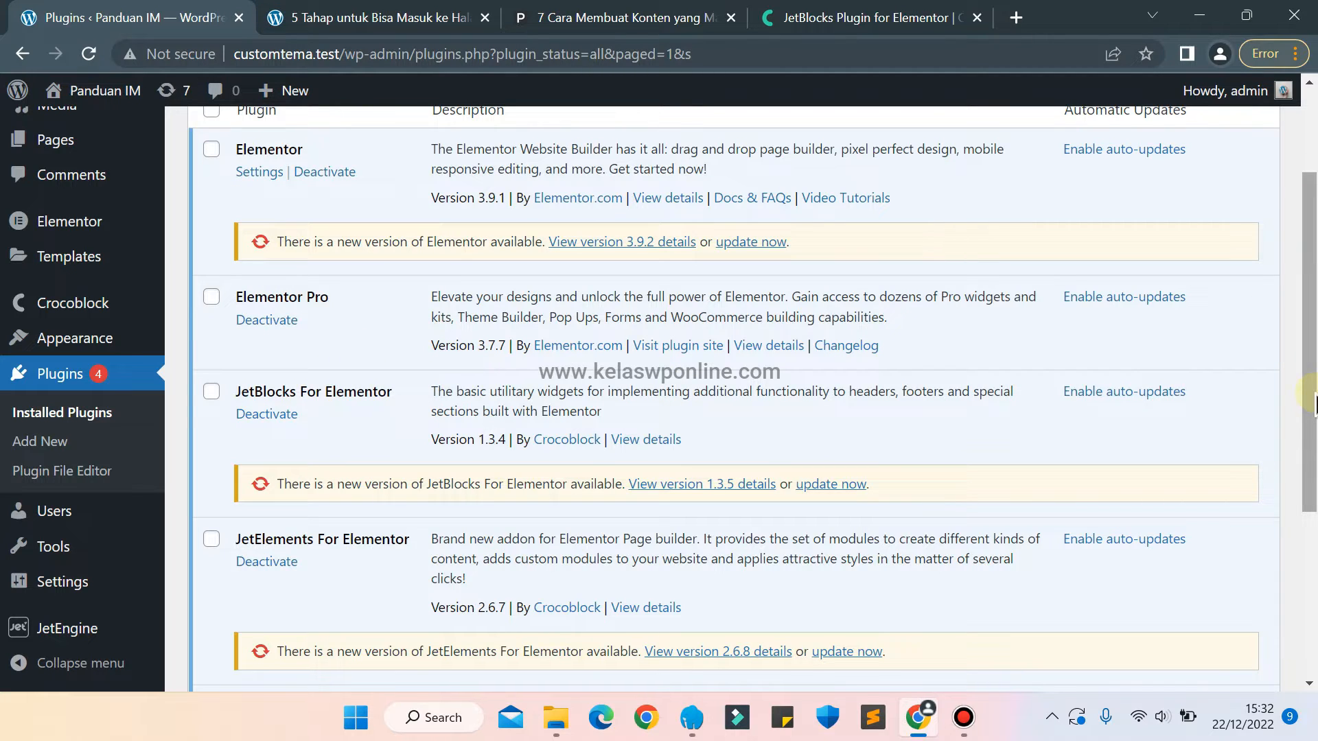
Go to the Elementor Single Post templates in WordPress and start a new template of type Single Post.
{"action": "mouse_move", "coordinate": [31, 316]}
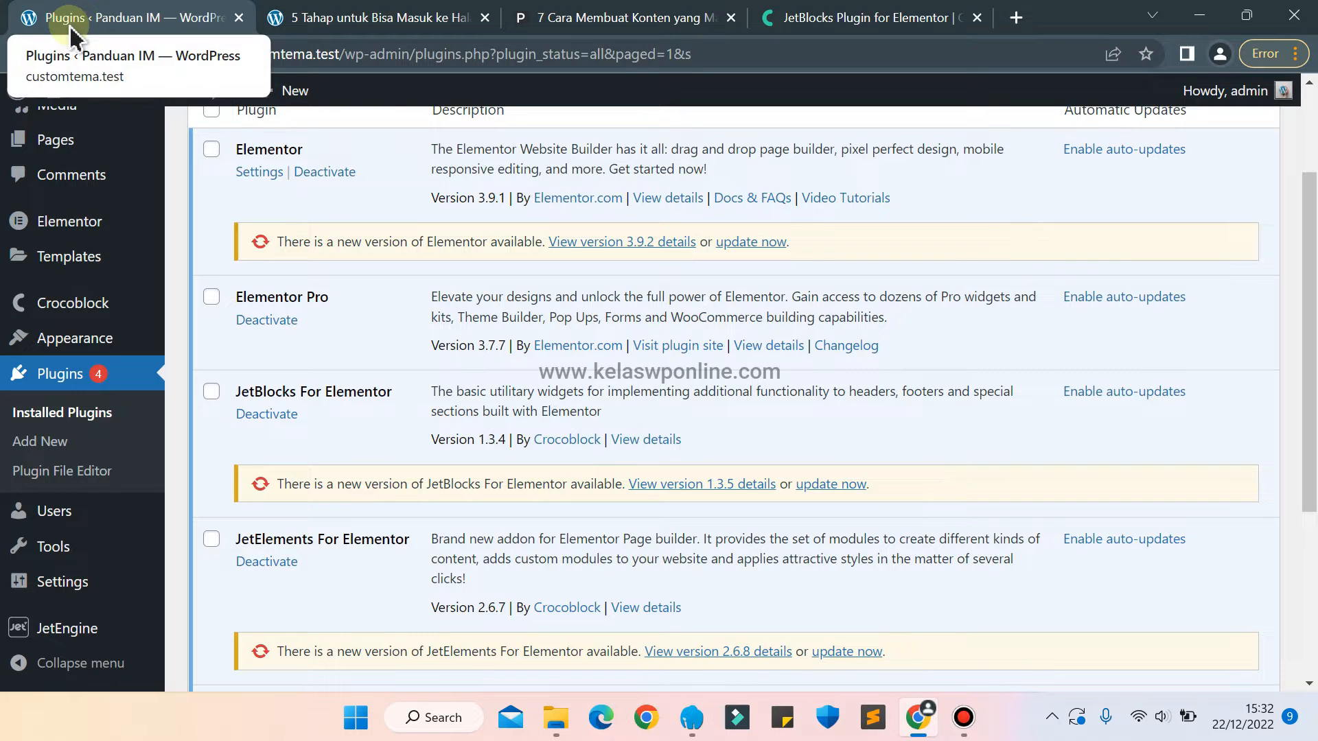
{"action": "mouse_move", "coordinate": [67, 266]}
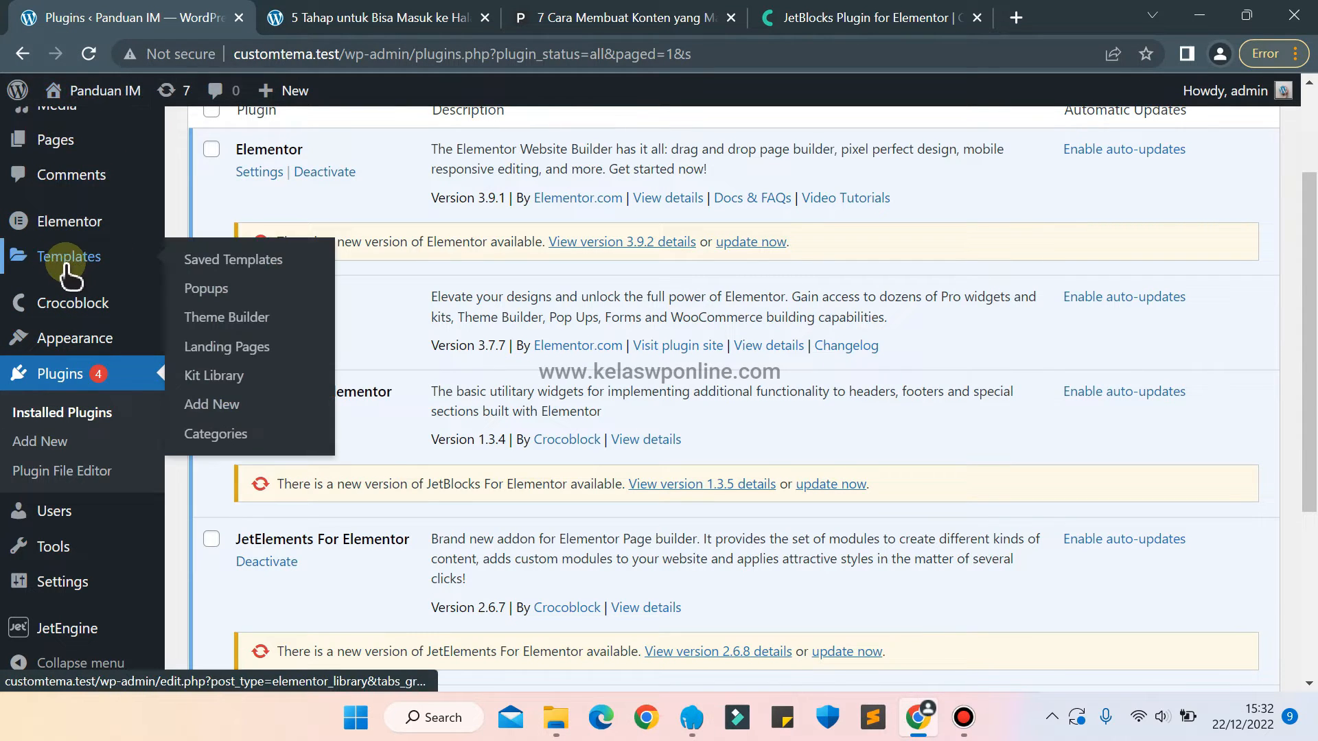
{"action": "left_click", "coordinate": [205, 403]}
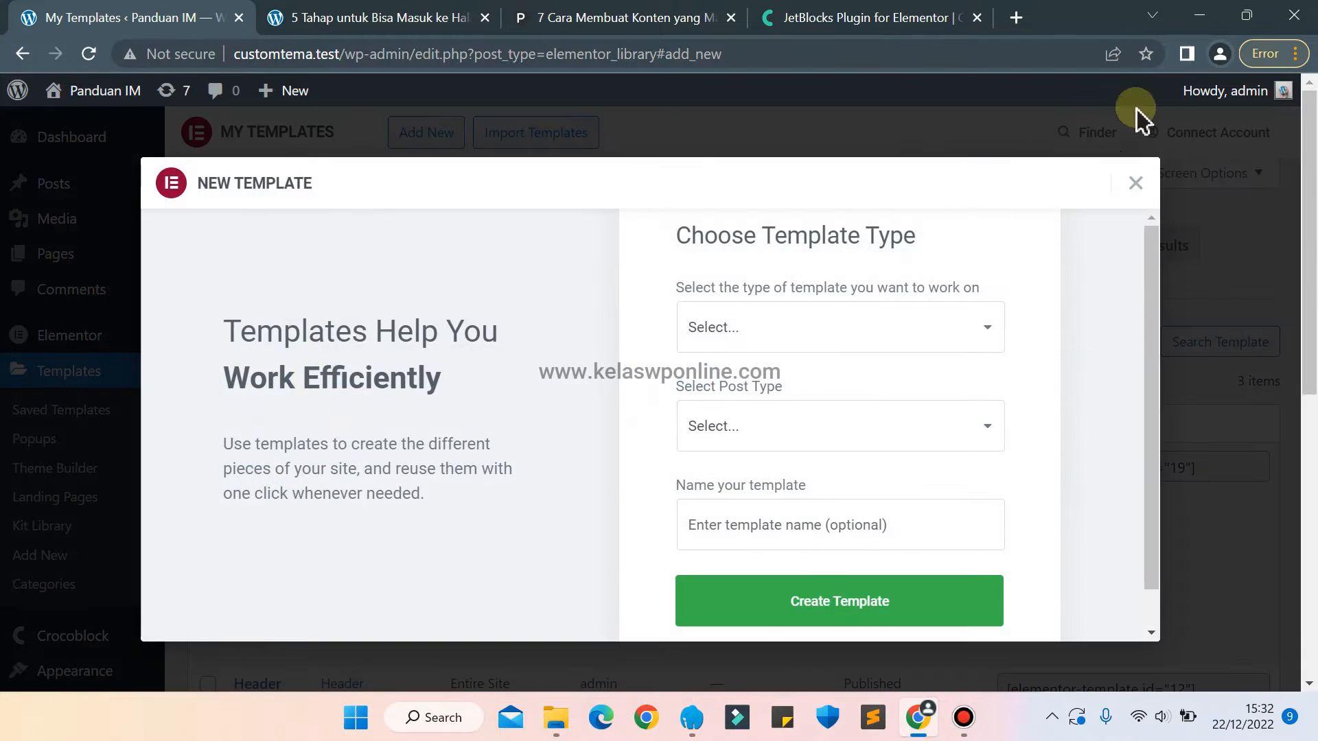
{"action": "left_click", "coordinate": [1135, 183]}
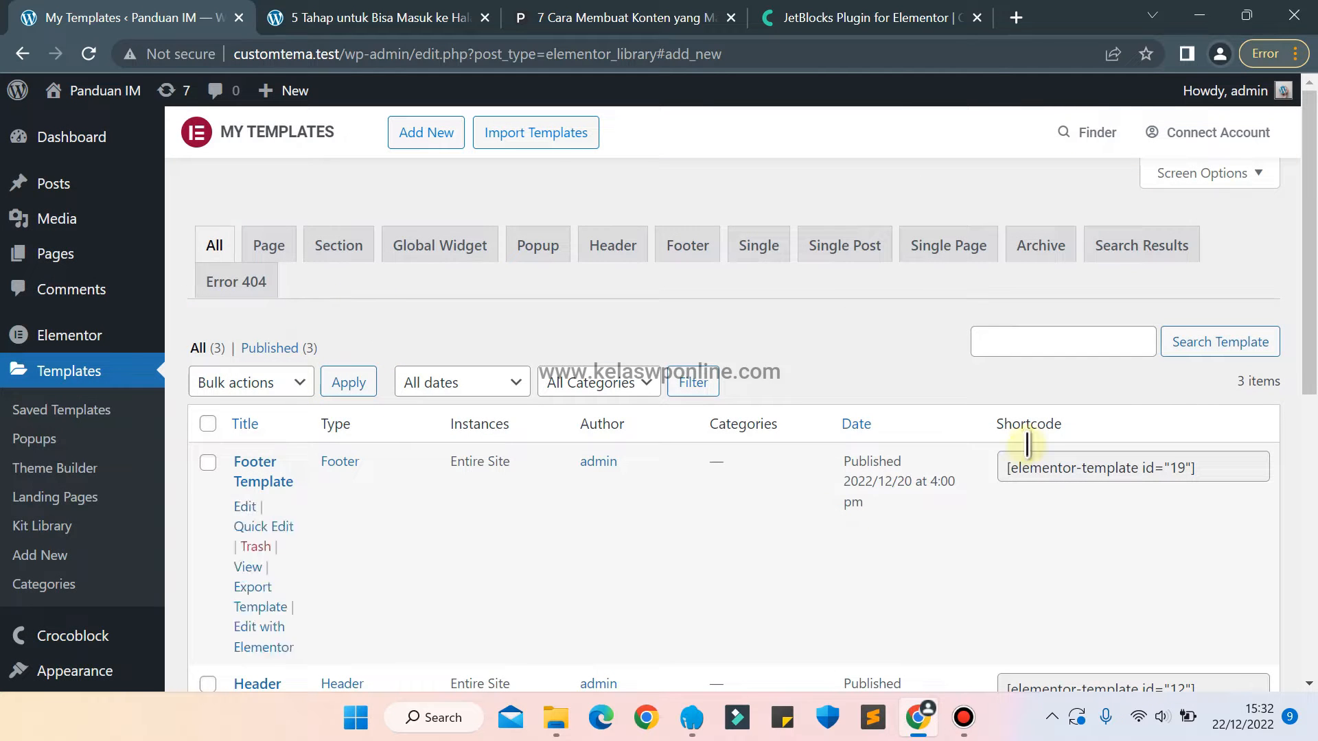
{"action": "left_click", "coordinate": [830, 252]}
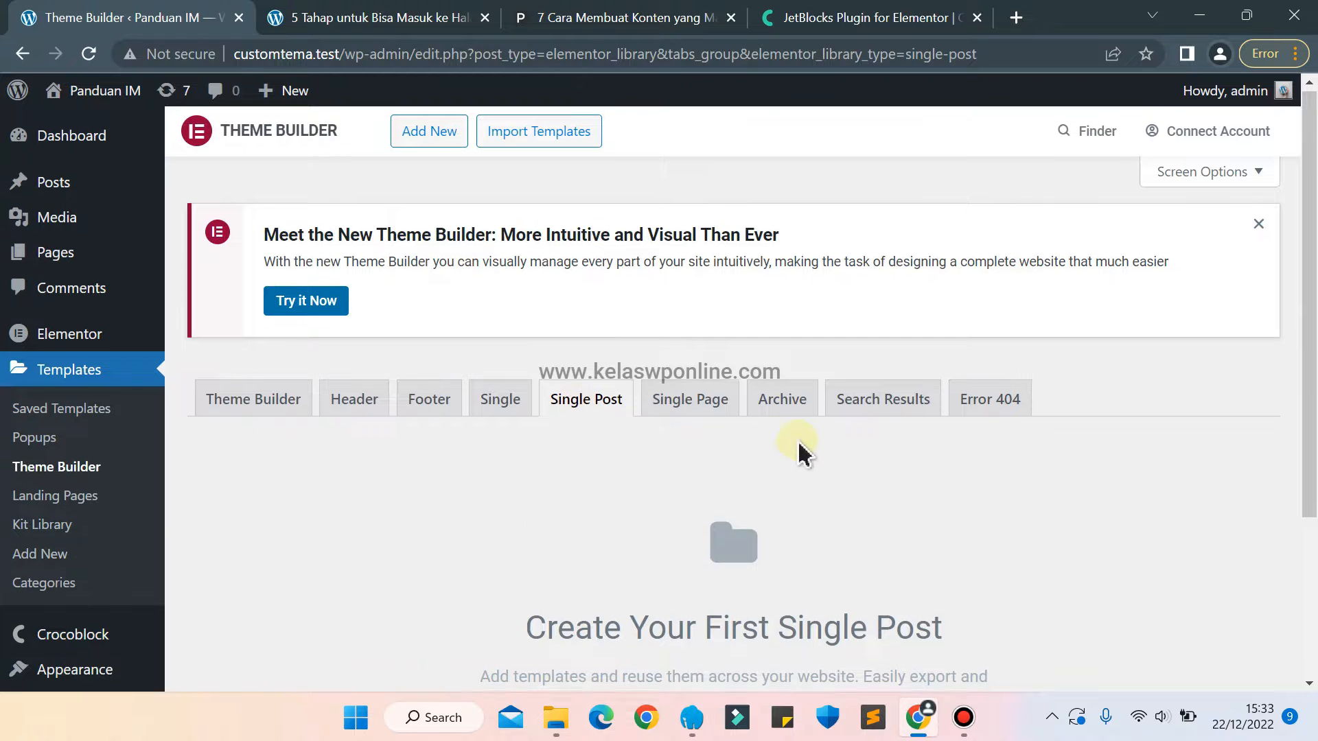
{"action": "scroll", "coordinate": [804, 453], "scroll_direction": "down", "scroll_amount": 3}
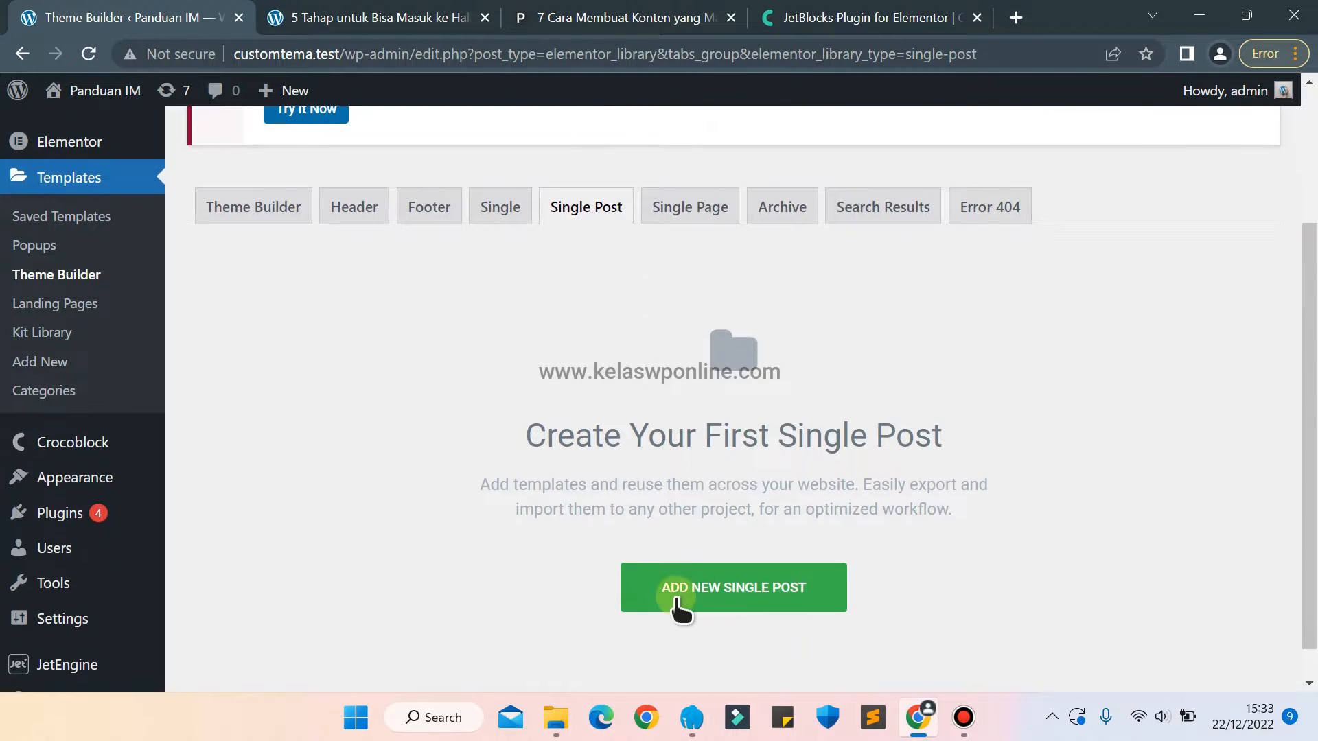
{"action": "left_click", "coordinate": [677, 601]}
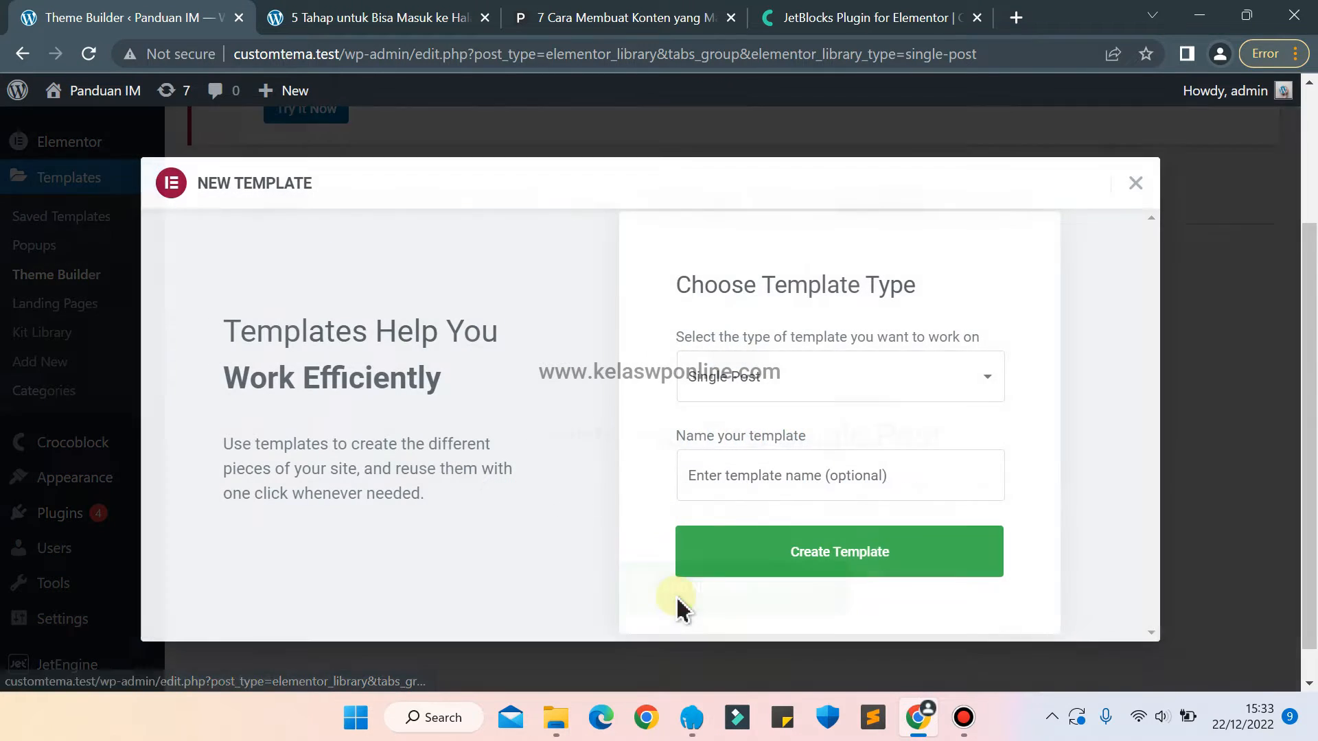
{"action": "left_click", "coordinate": [763, 390]}
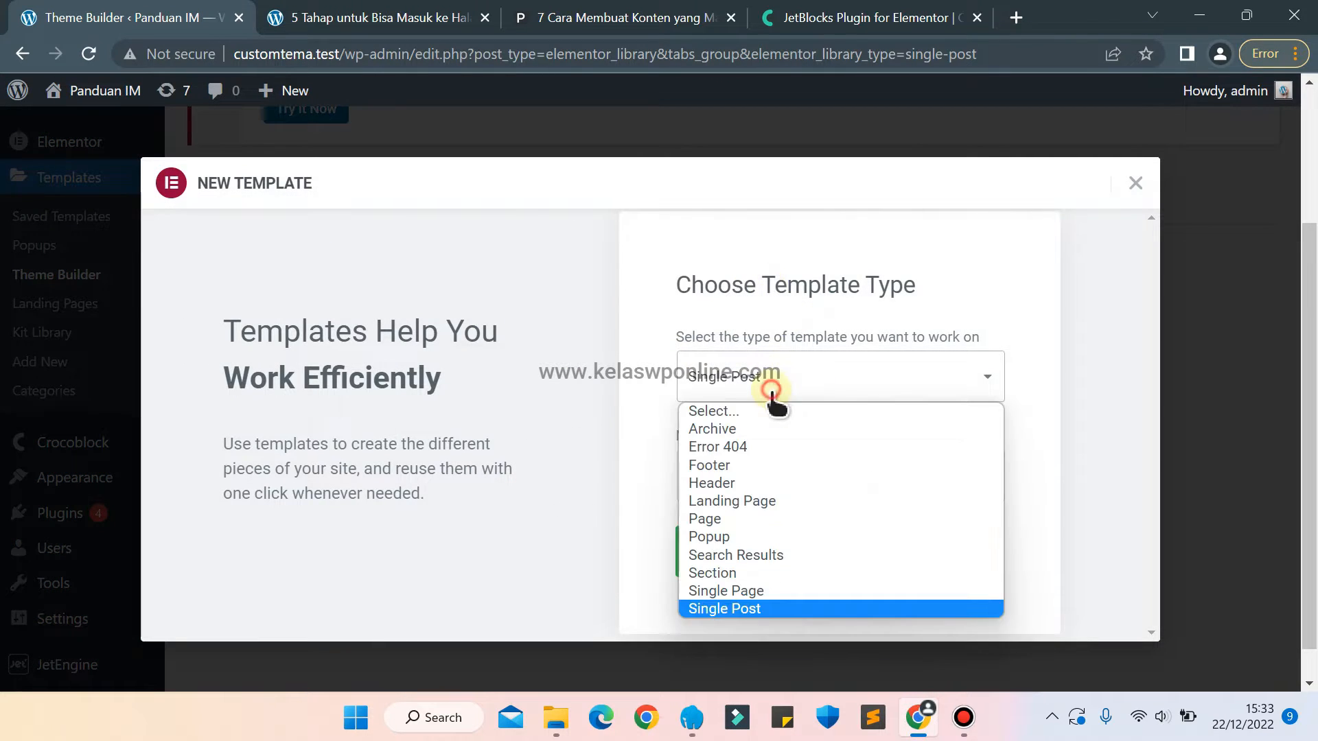
{"action": "left_click", "coordinate": [735, 604]}
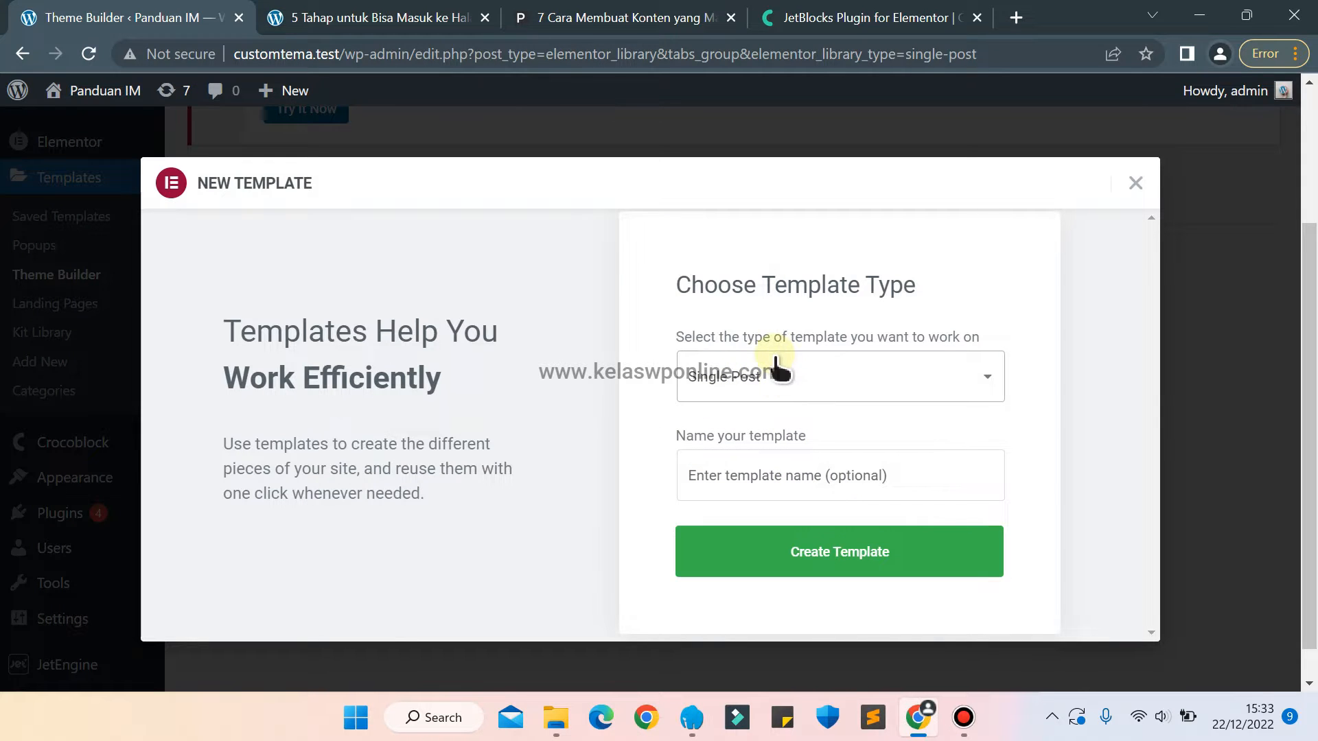
Examine the title and body text of the "5 Tahap untuk Bisa Masuk ke Halaman Pertama di Google" article on customtema.test.
{"action": "left_click", "coordinate": [377, 23]}
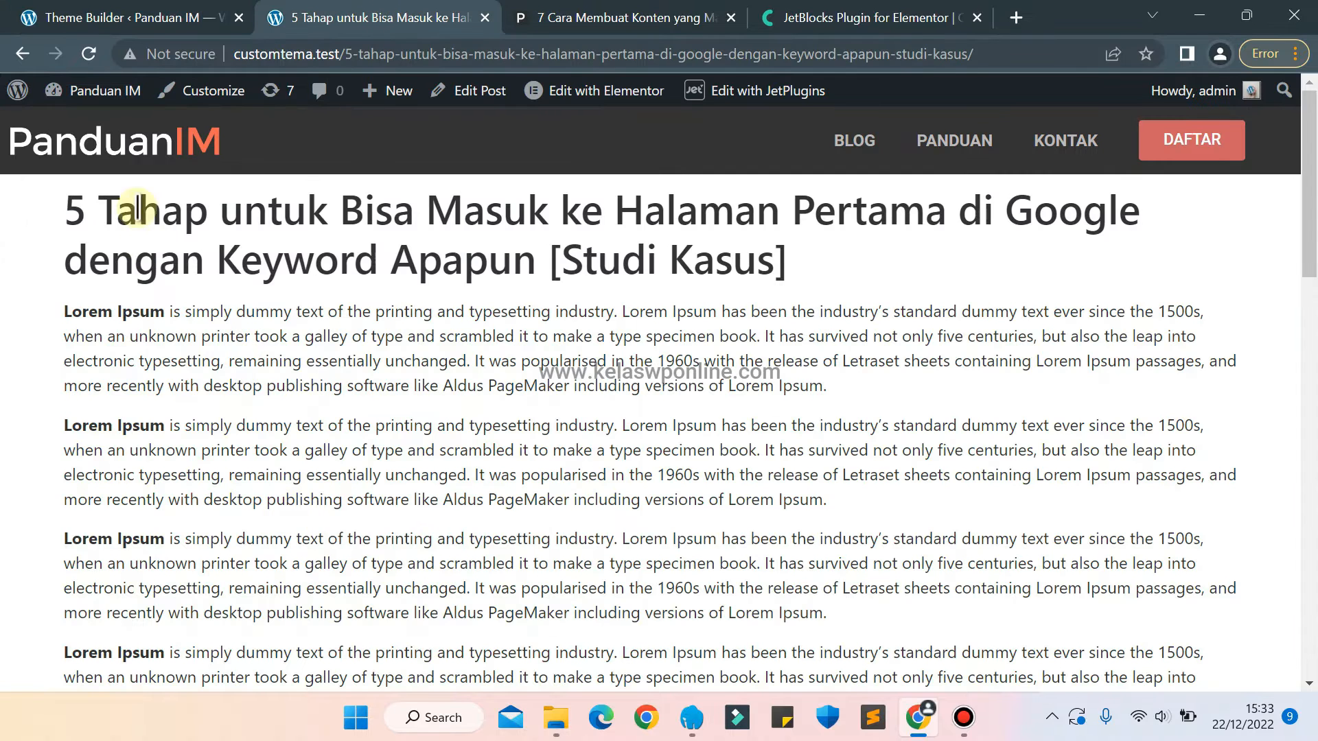
{"action": "left_click_drag", "start_coordinate": [110, 198], "coordinate": [771, 424]}
{"action": "left_click", "coordinate": [771, 423]}
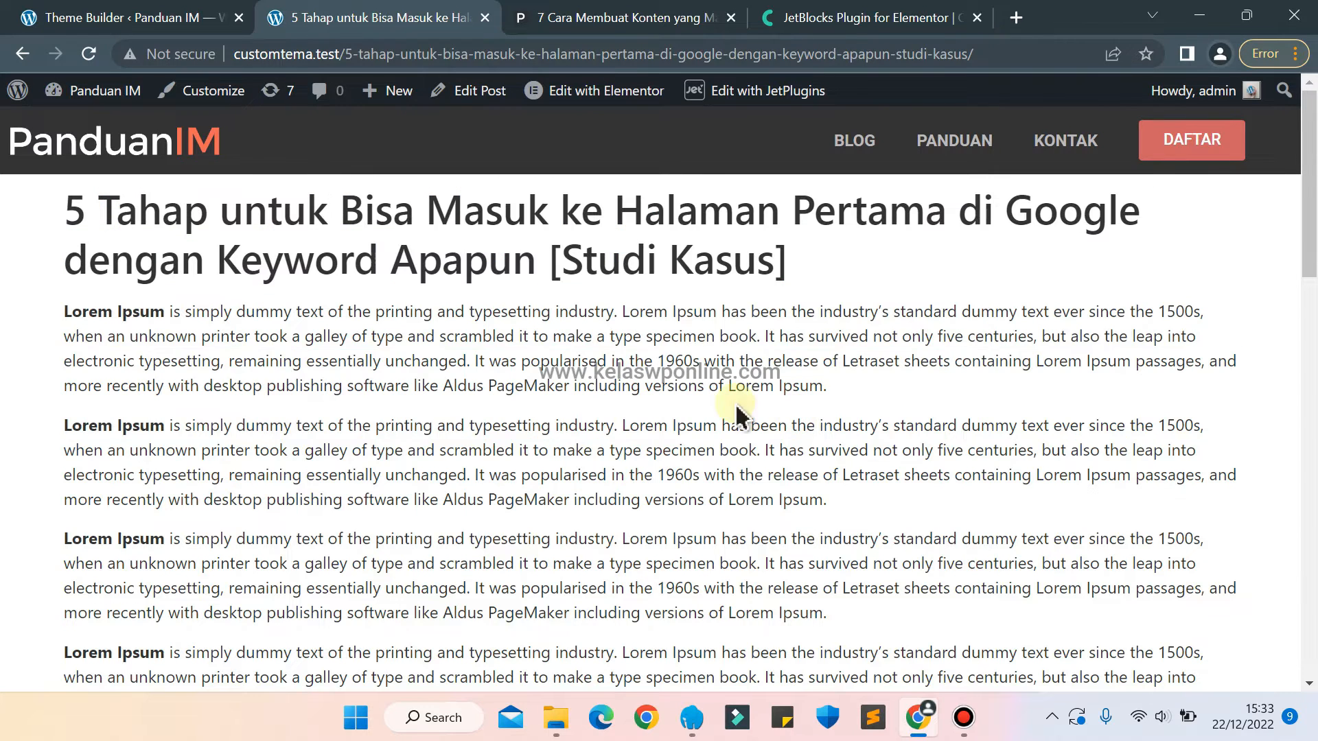
{"action": "left_click_drag", "start_coordinate": [158, 220], "coordinate": [850, 579]}
{"action": "left_click", "coordinate": [850, 580]}
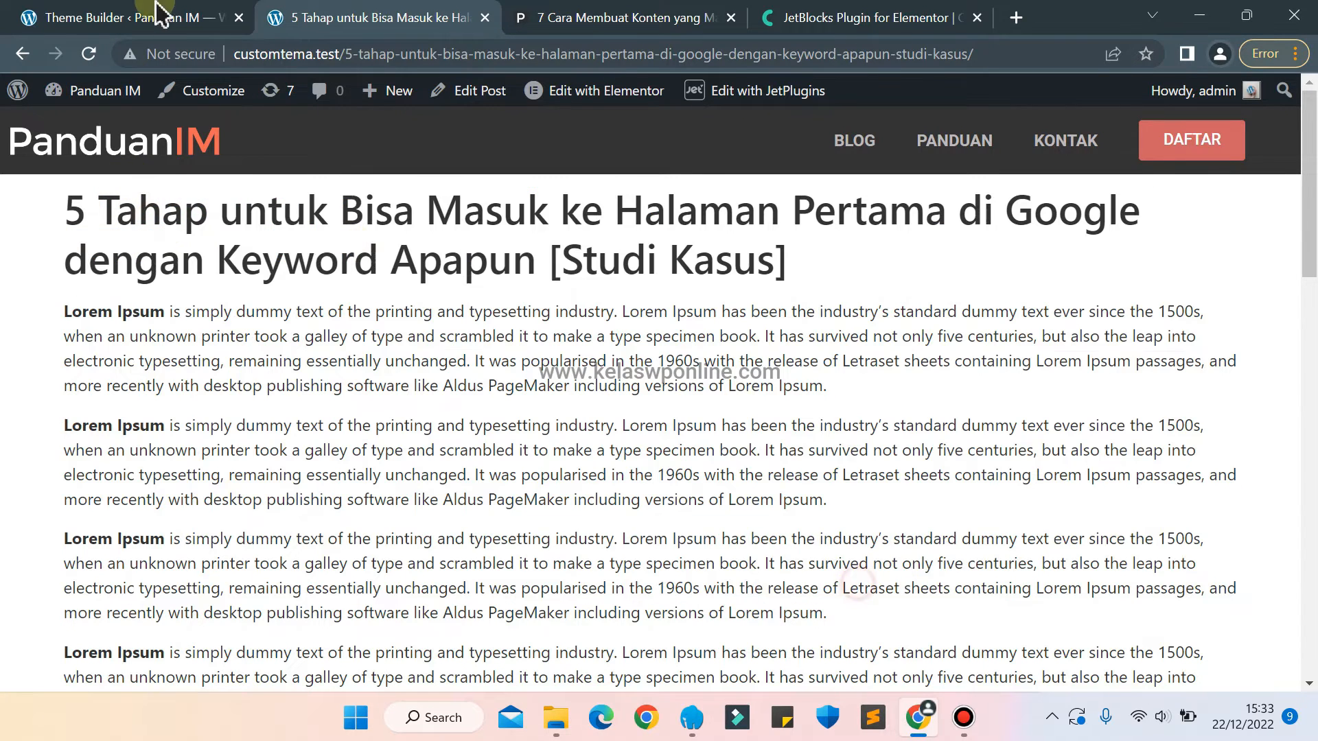
Name the new template "Single Post Template", create it and dismiss the block library to leave a blank canvas.
{"action": "left_click", "coordinate": [89, 20]}
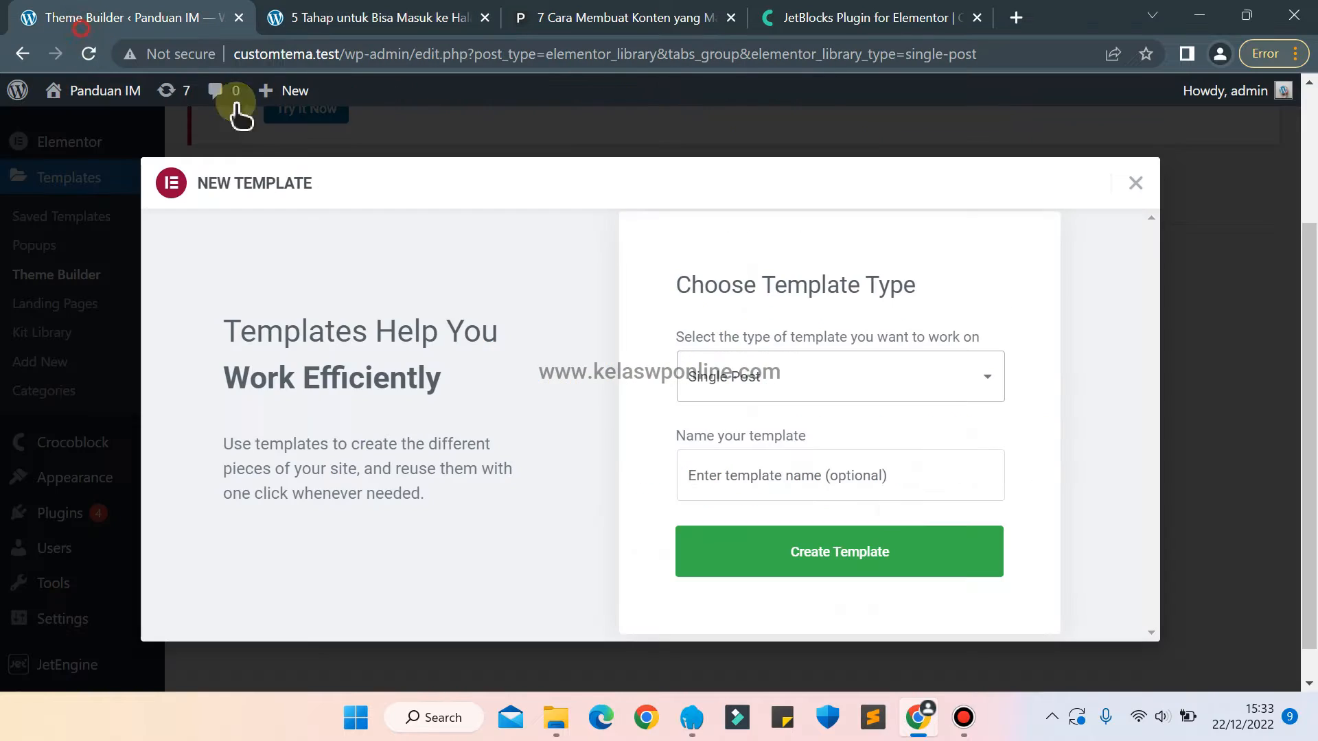
{"action": "left_click", "coordinate": [760, 471]}
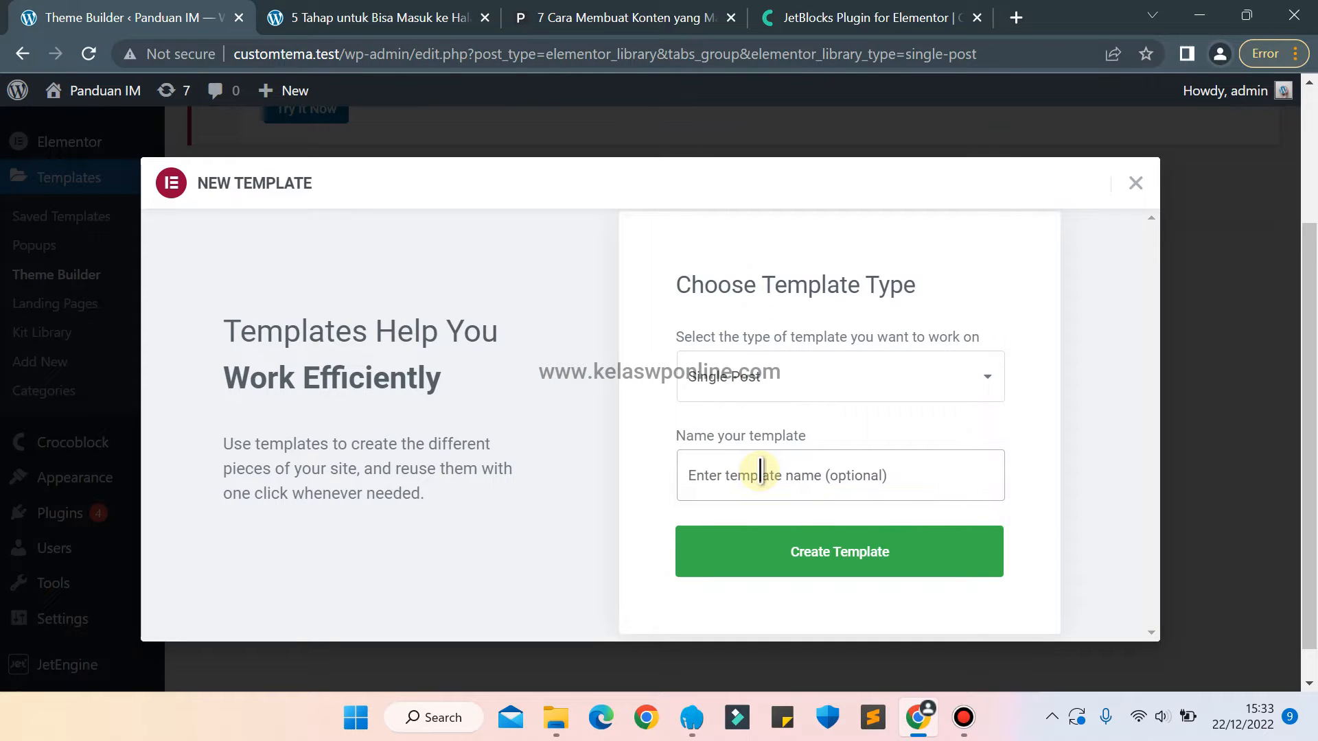
{"action": "type", "text": "Single Post Template"}
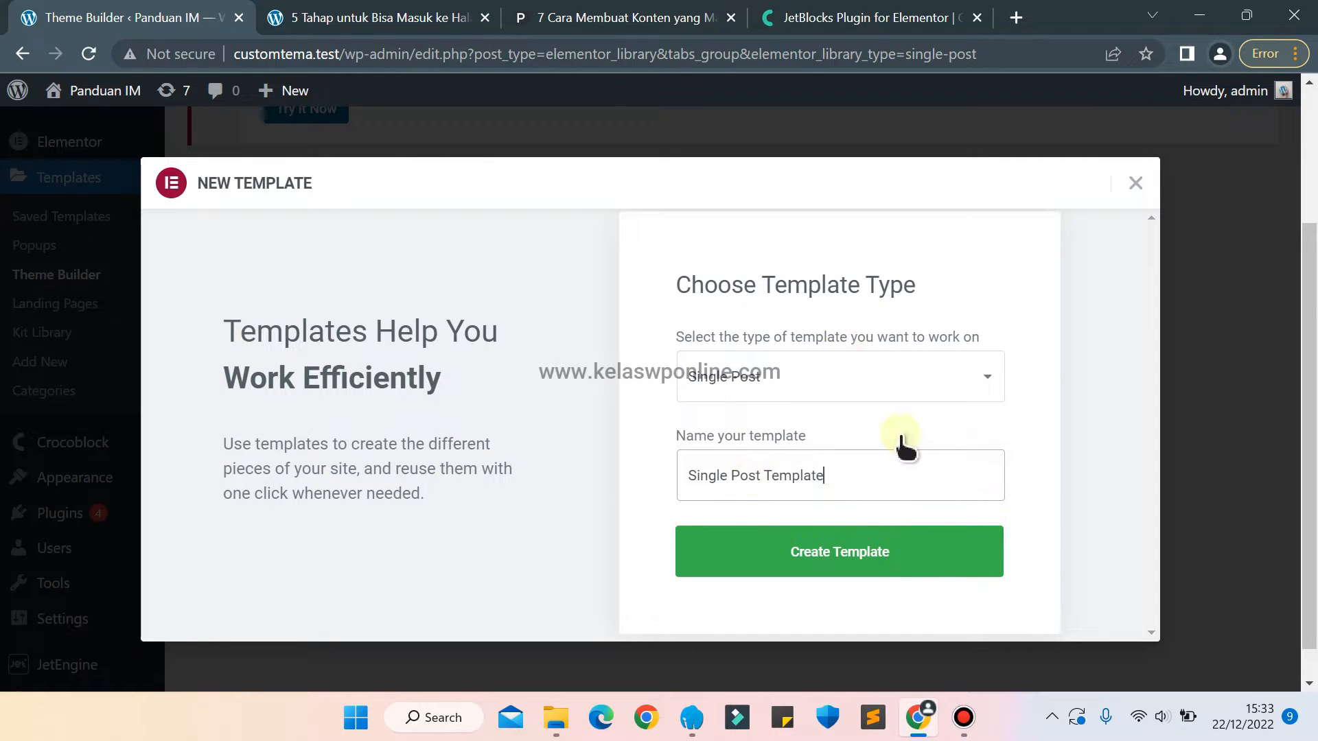
{"action": "left_click", "coordinate": [797, 556]}
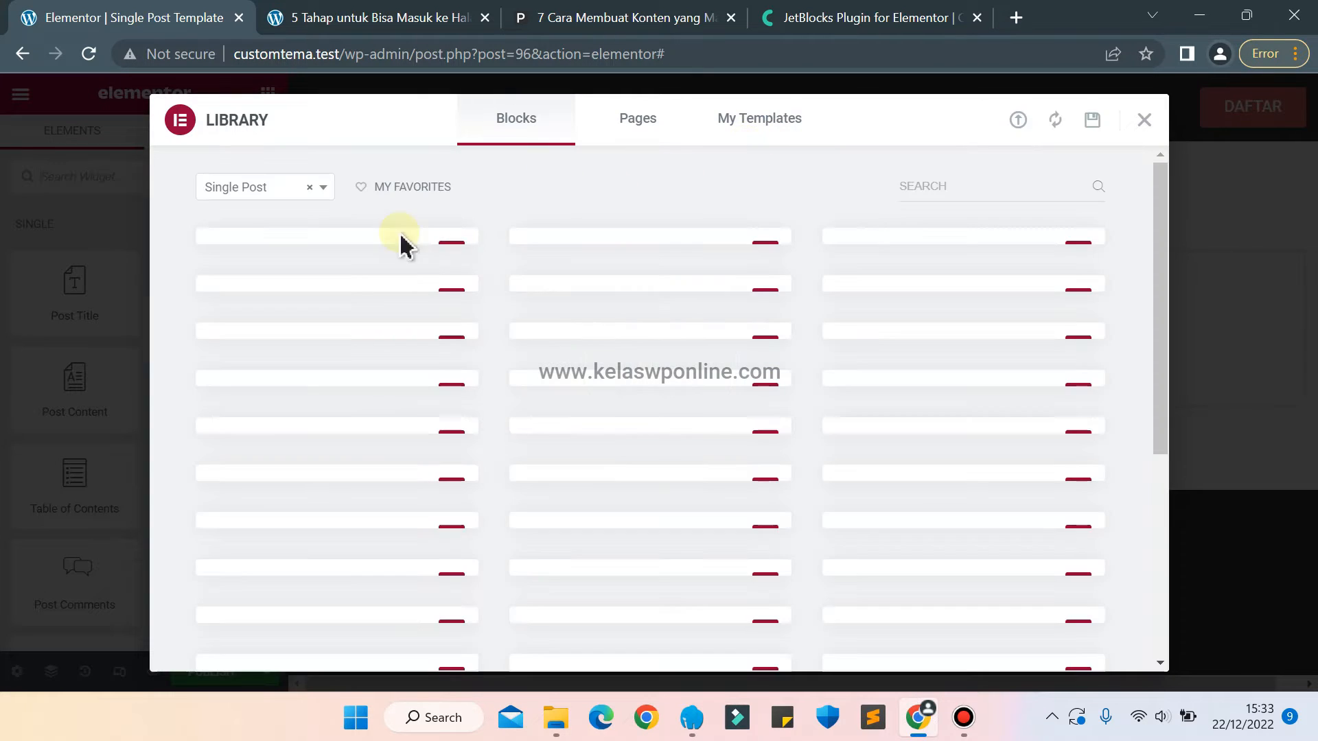
{"action": "left_click", "coordinate": [1144, 120]}
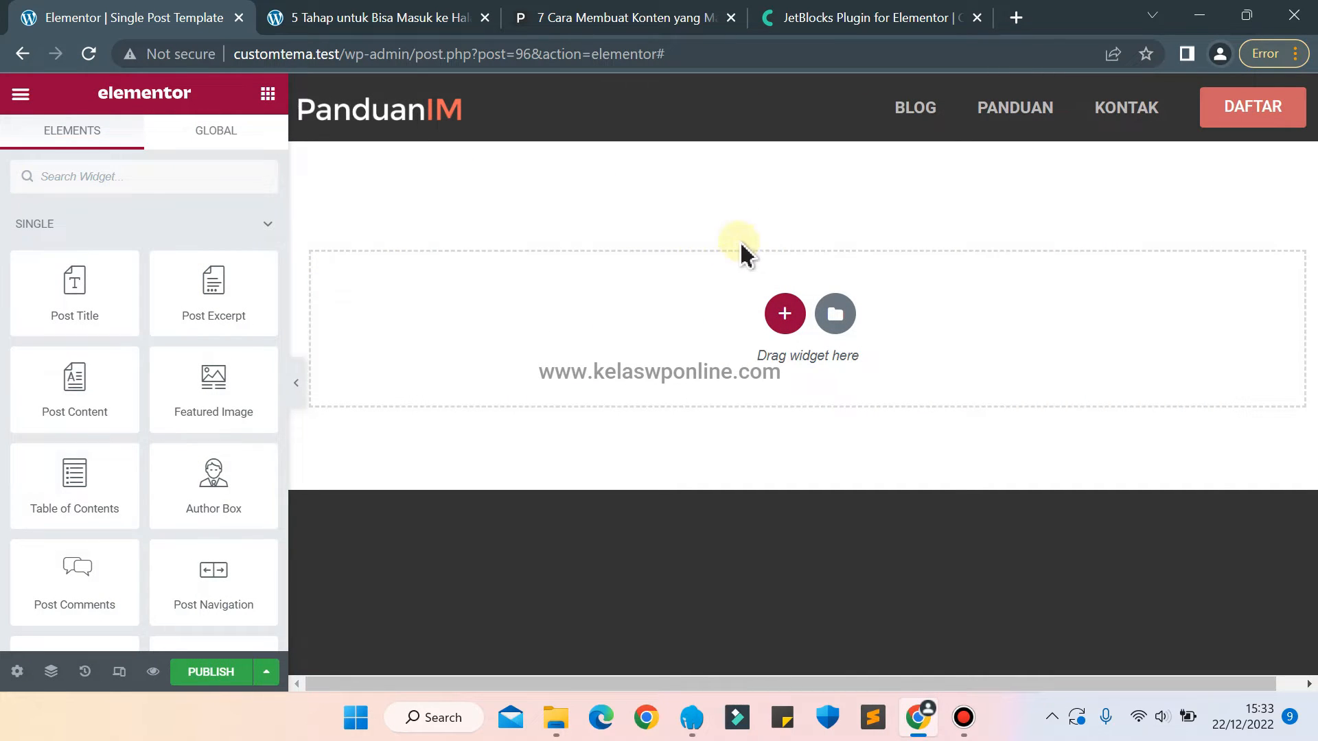
Set the template preview to dynamic Post content using the "5 Tahap untuk Bisa Masuk ke Halaman Pertama di Google" article and apply it.
{"action": "left_click", "coordinate": [17, 676]}
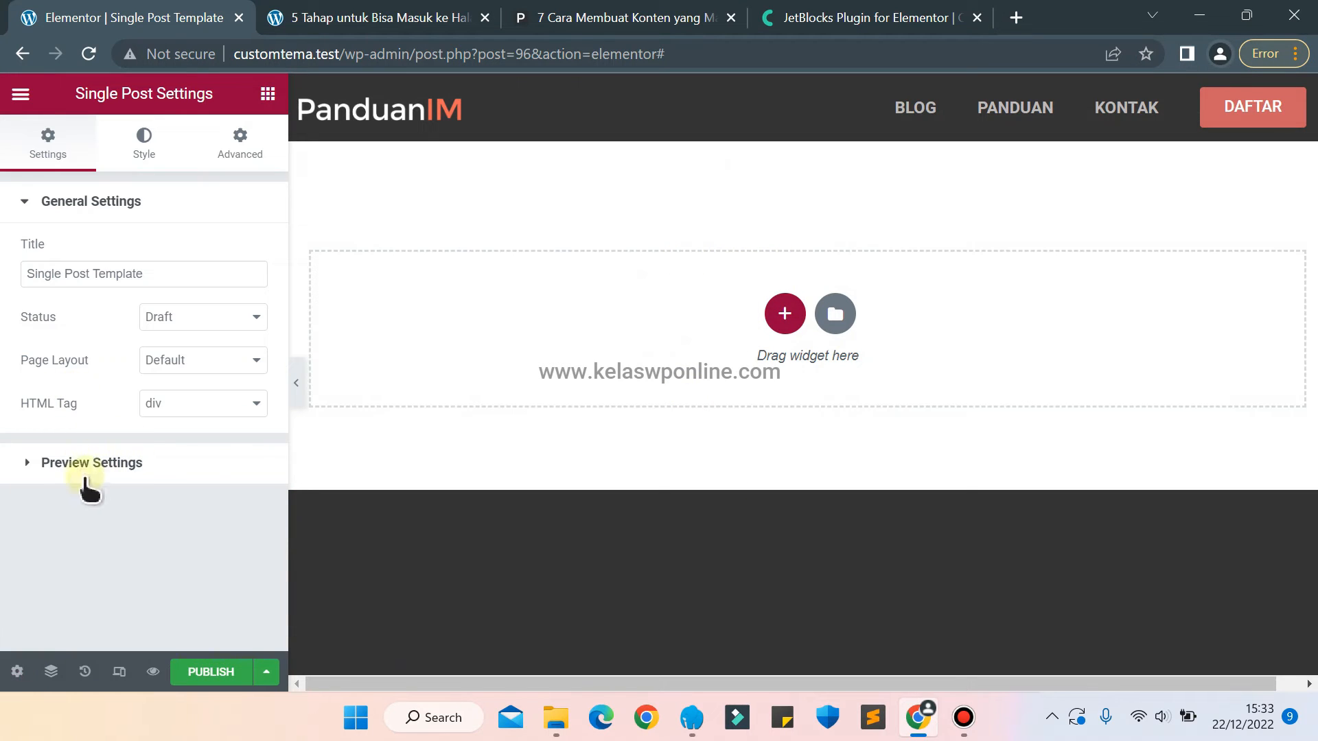
{"action": "left_click", "coordinate": [70, 463]}
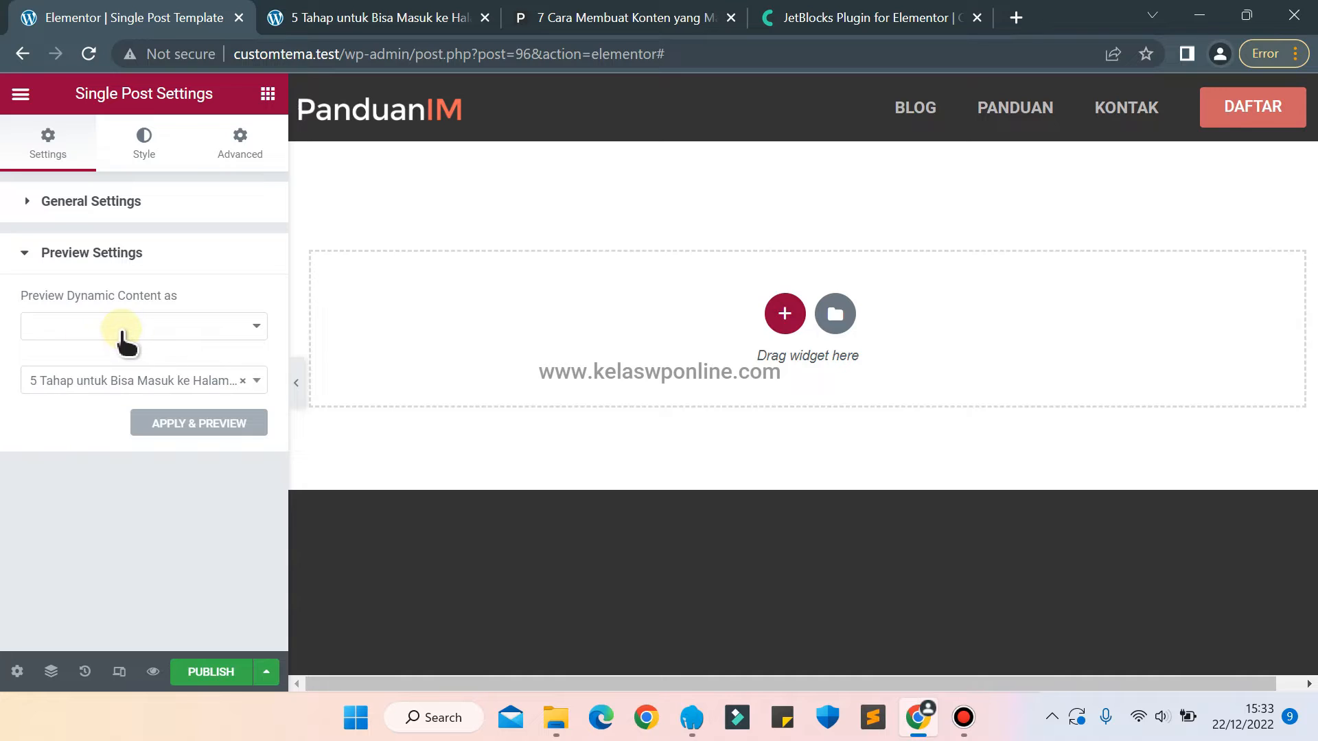
{"action": "left_click", "coordinate": [100, 327]}
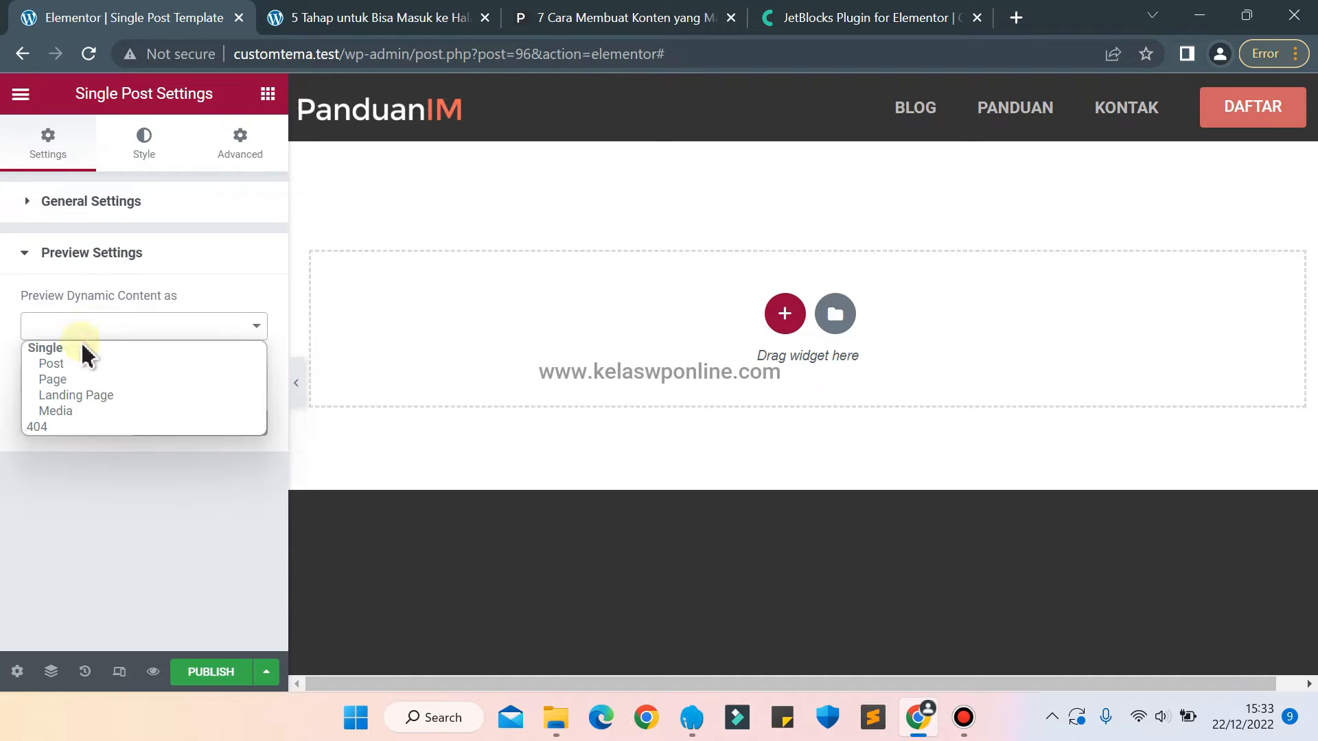
{"action": "left_click", "coordinate": [62, 364]}
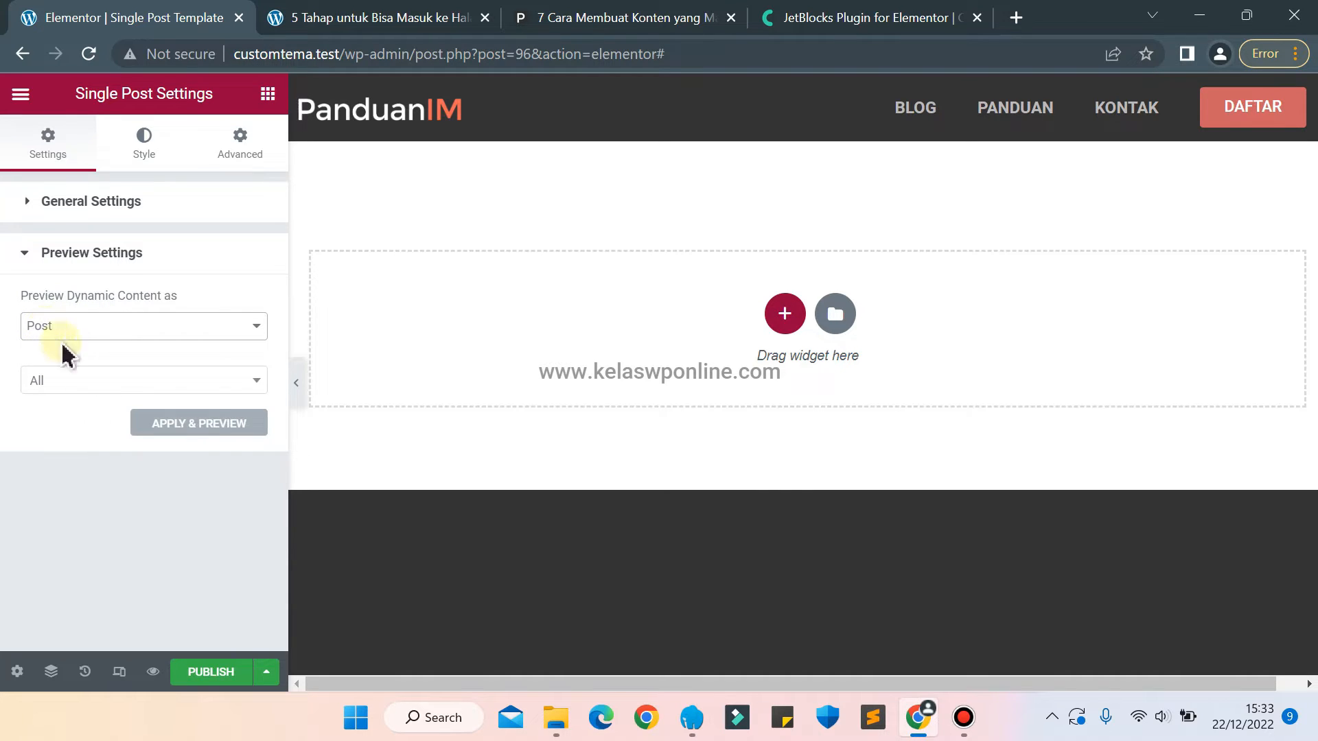
{"action": "left_click", "coordinate": [84, 382]}
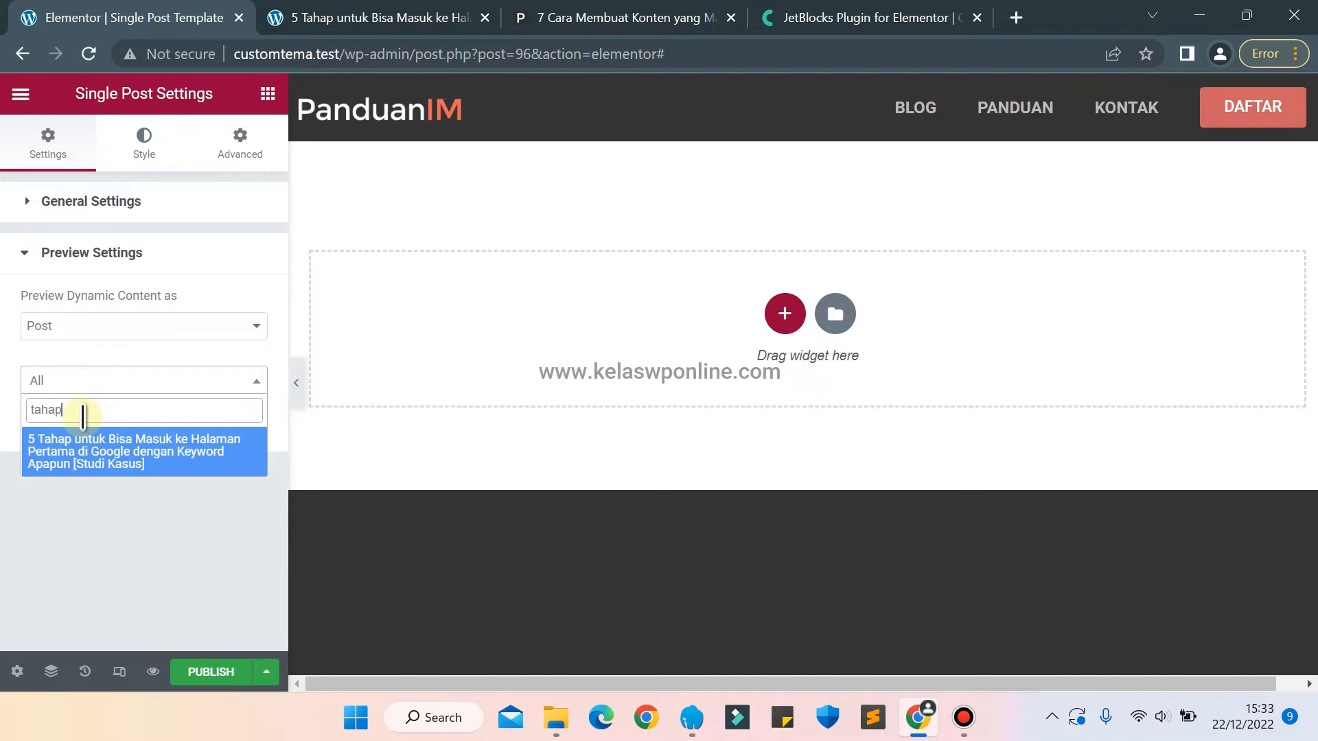
{"action": "left_click", "coordinate": [53, 462]}
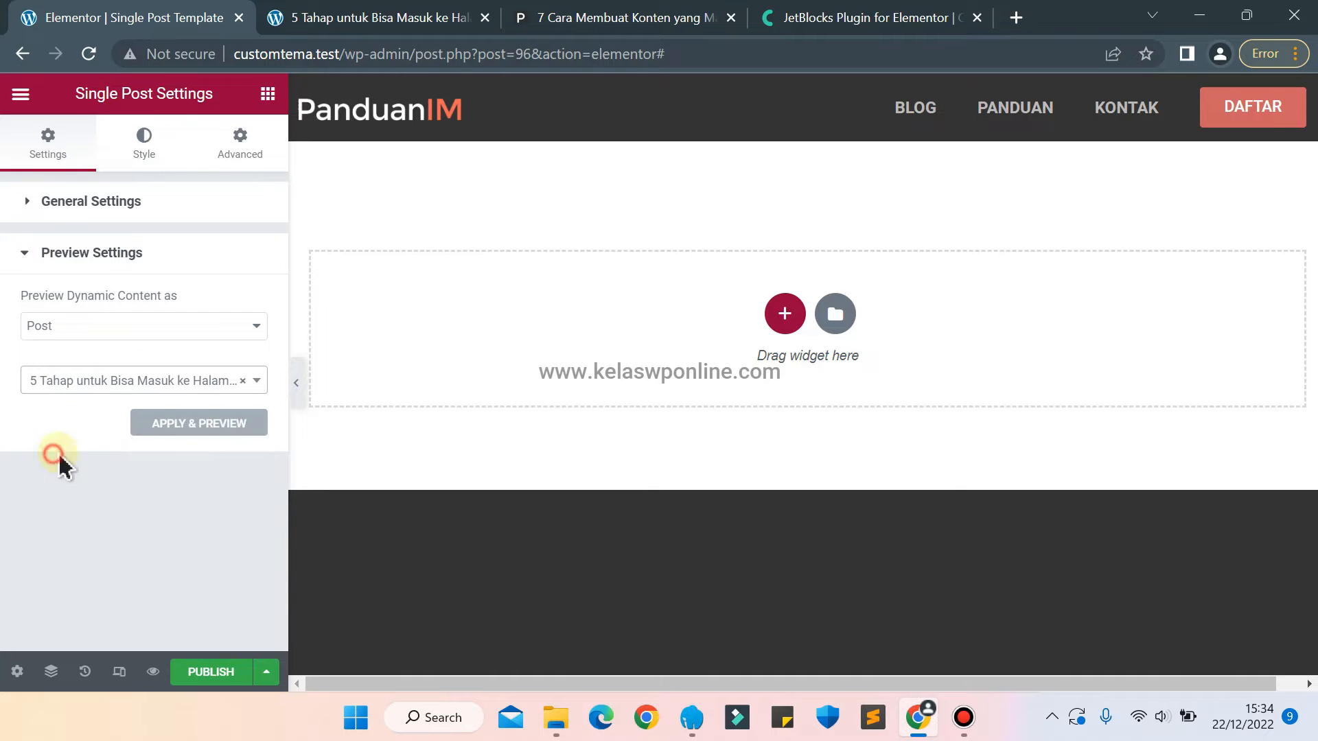
{"action": "left_click", "coordinate": [221, 424]}
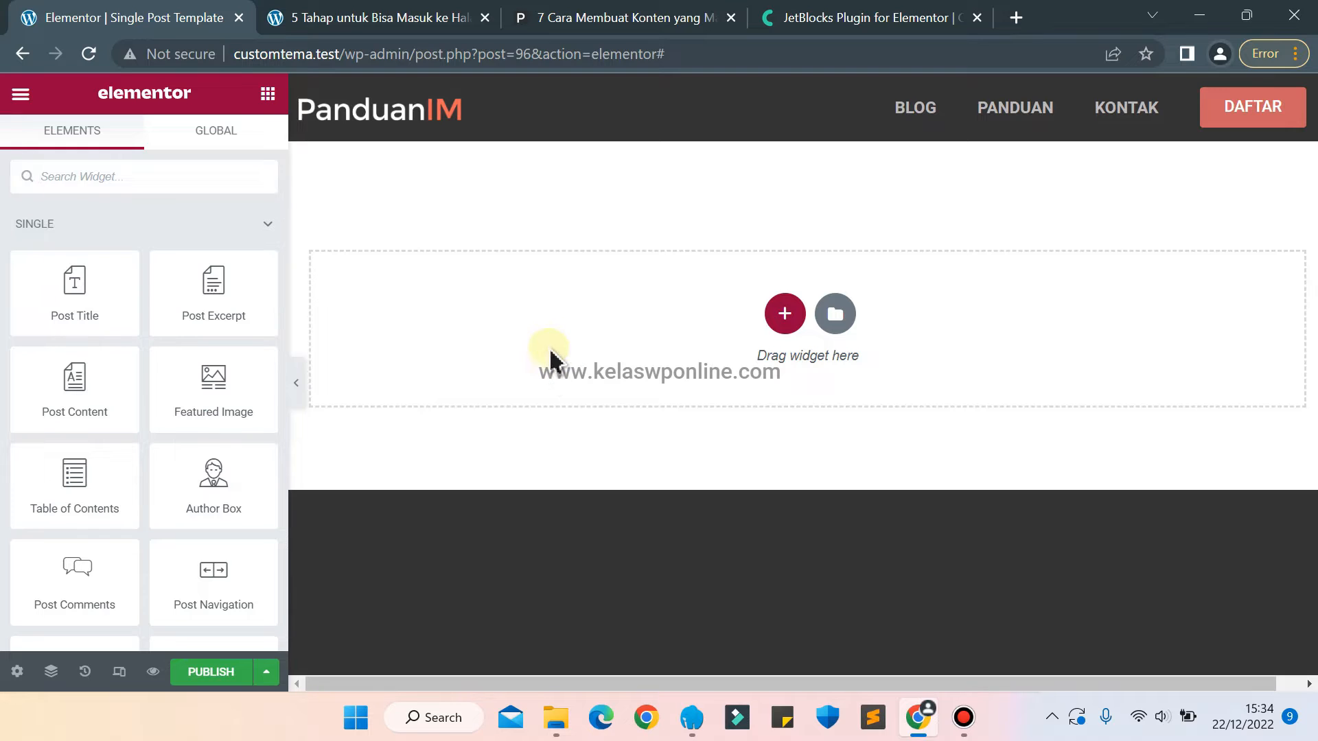
Examine the headline of the email subscription bar in the reference article on panduanim.com.
{"action": "left_click", "coordinate": [588, 18]}
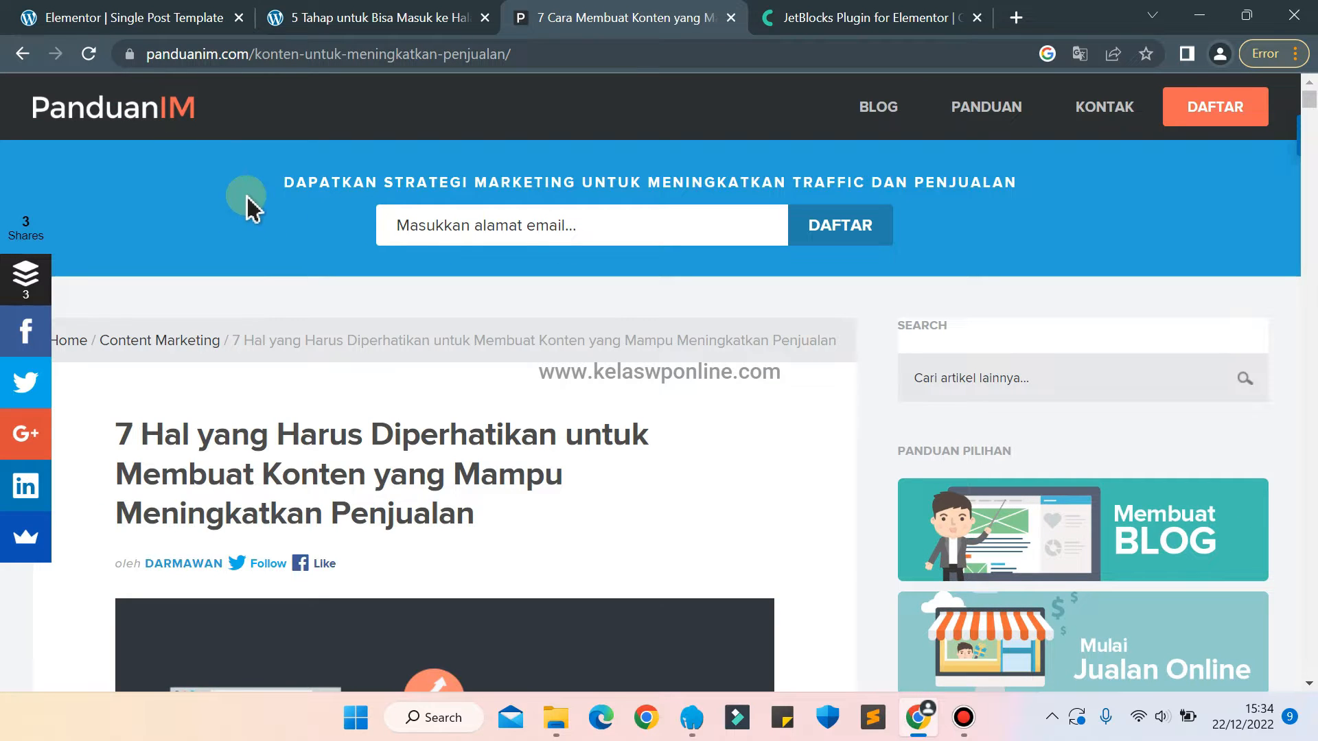
{"action": "left_click_drag", "start_coordinate": [282, 181], "coordinate": [1160, 158]}
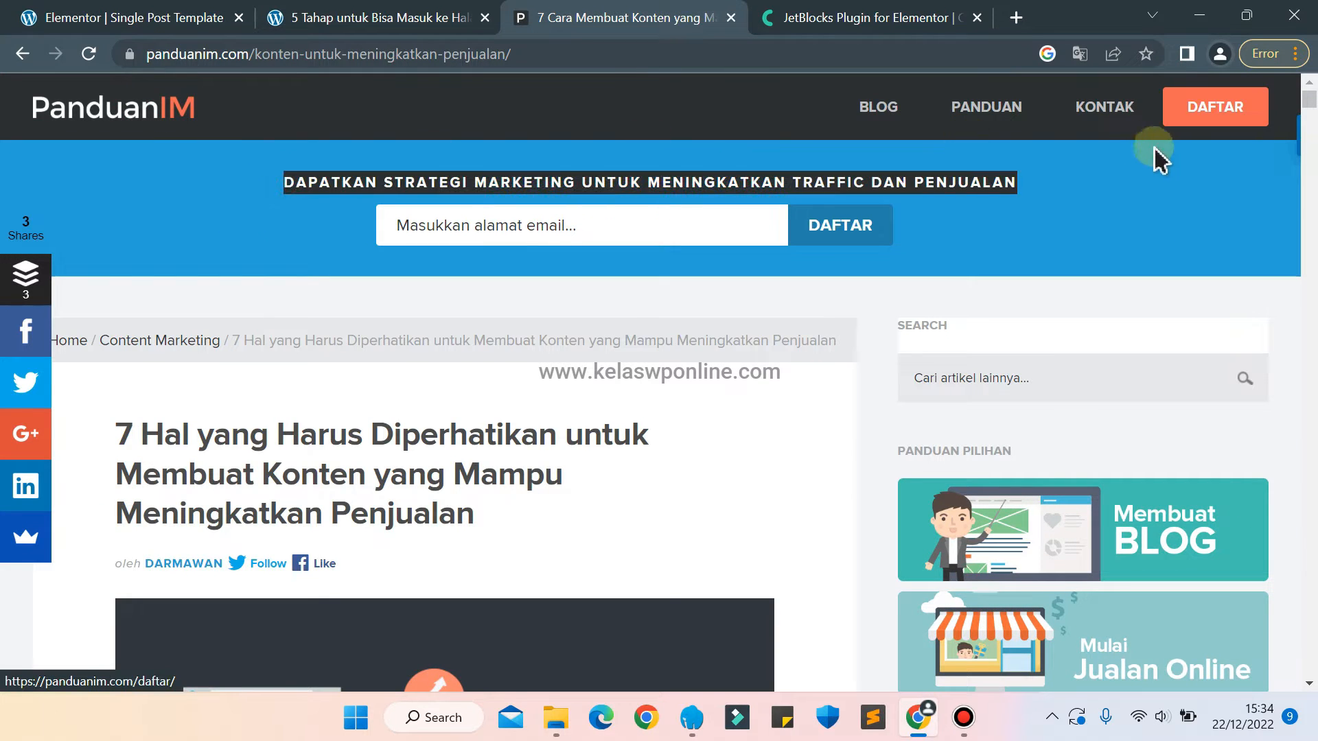
{"action": "left_click", "coordinate": [1127, 185]}
Add a single-column section to the Single Post template and give it a classic background in blue #3EABD3.
{"action": "left_click", "coordinate": [106, 20]}
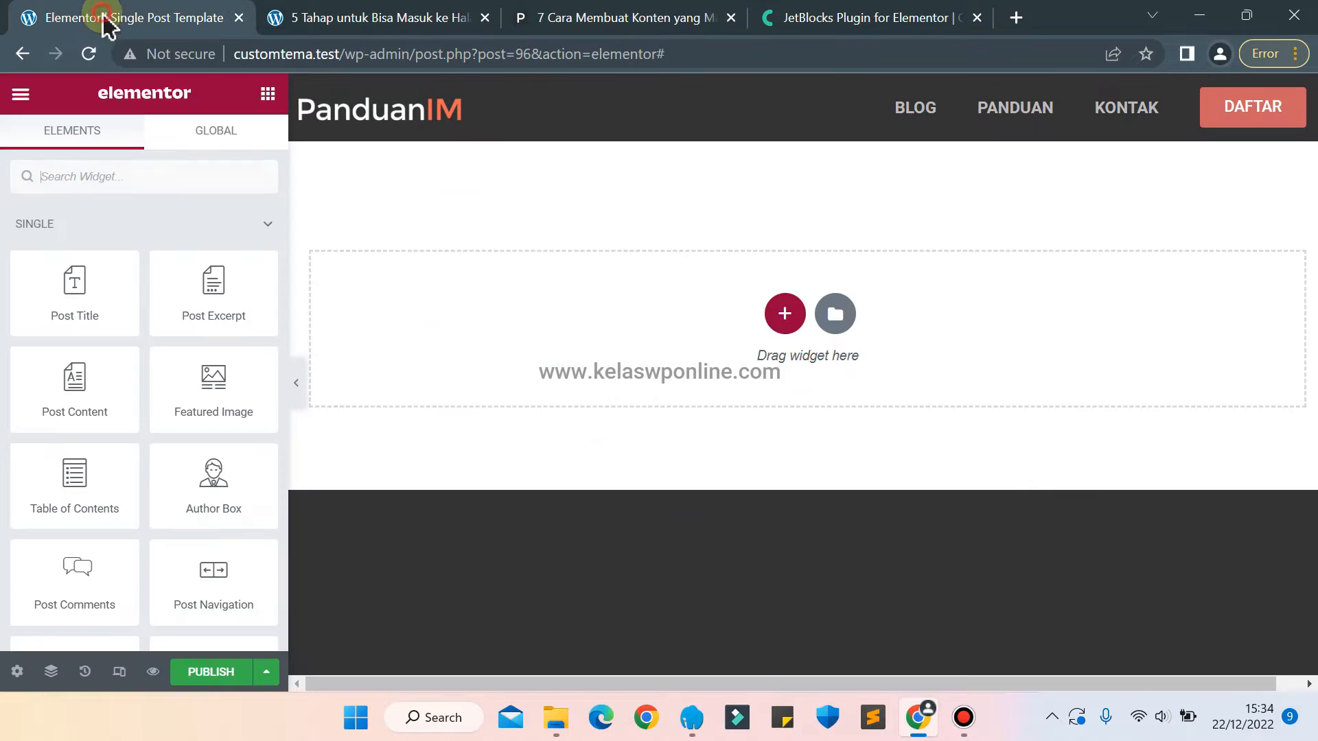
{"action": "left_click", "coordinate": [782, 313]}
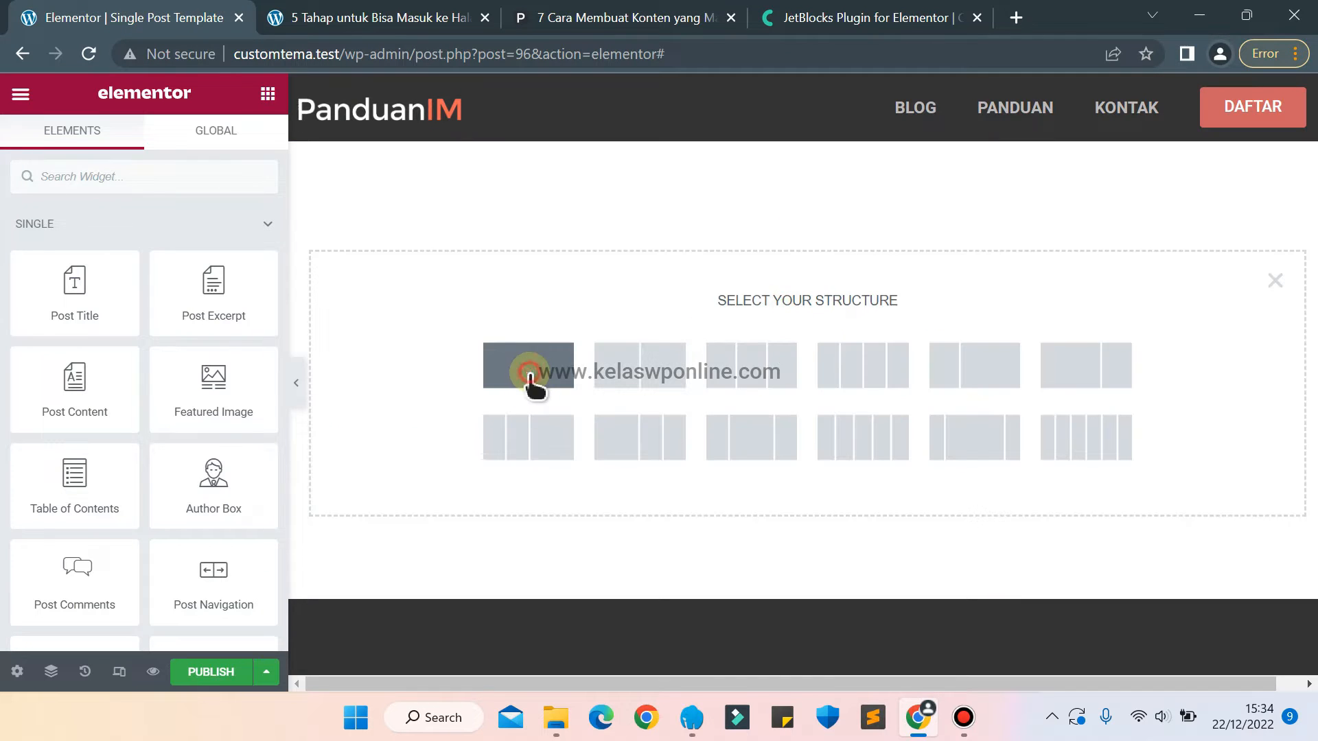
{"action": "left_click", "coordinate": [529, 366]}
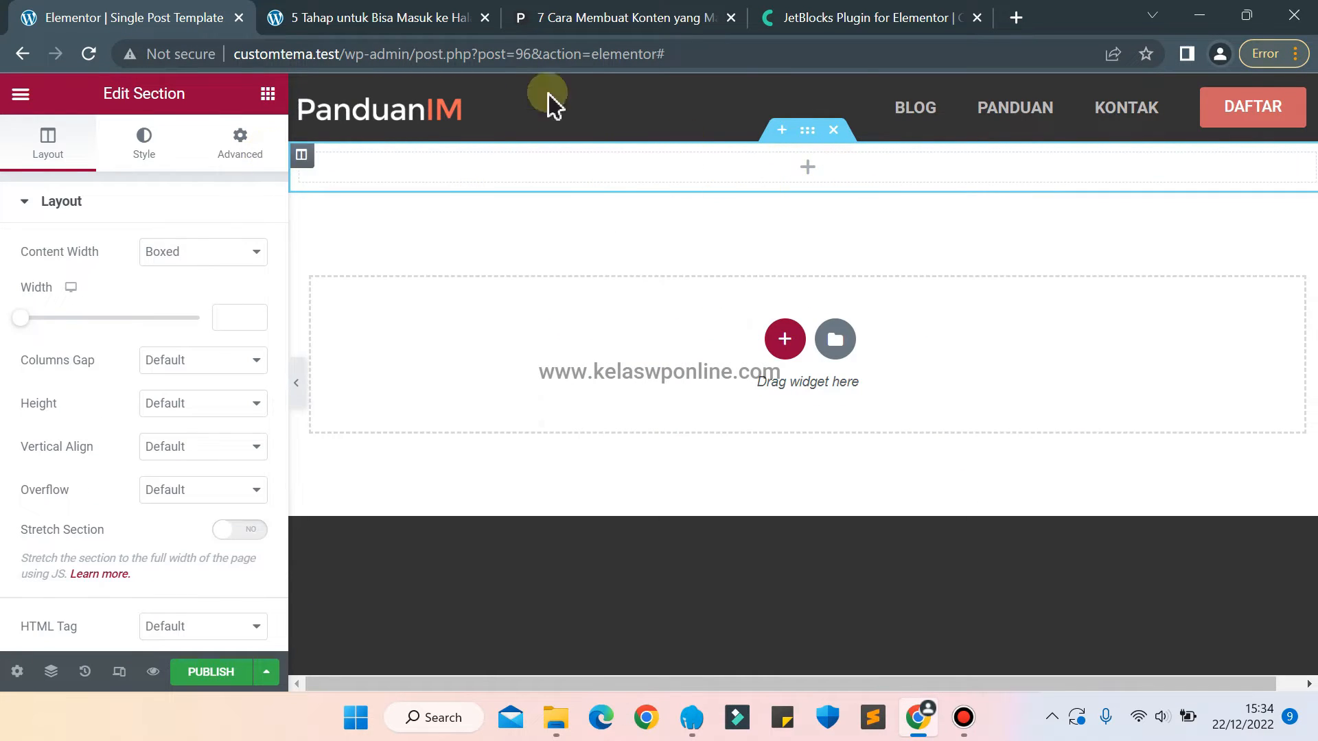
{"action": "left_click", "coordinate": [144, 141]}
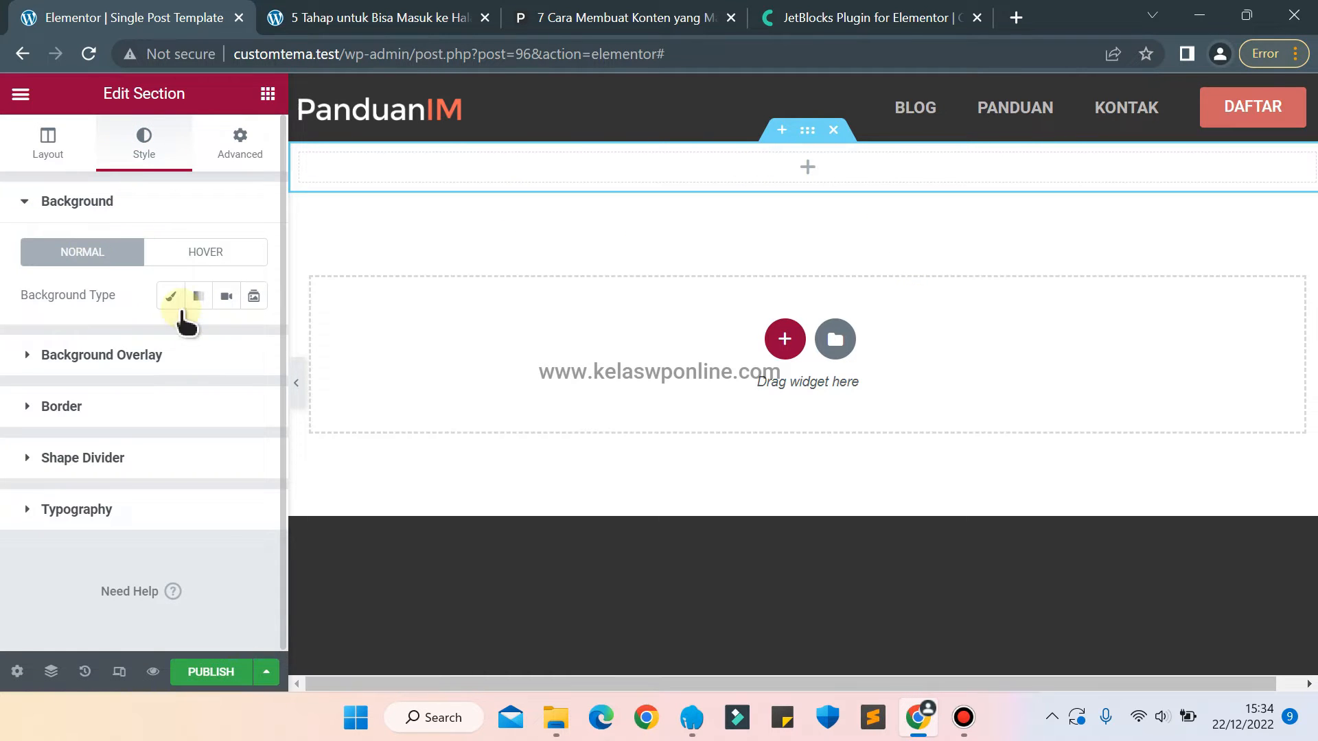
{"action": "left_click", "coordinate": [169, 293]}
{"action": "left_click", "coordinate": [255, 341]}
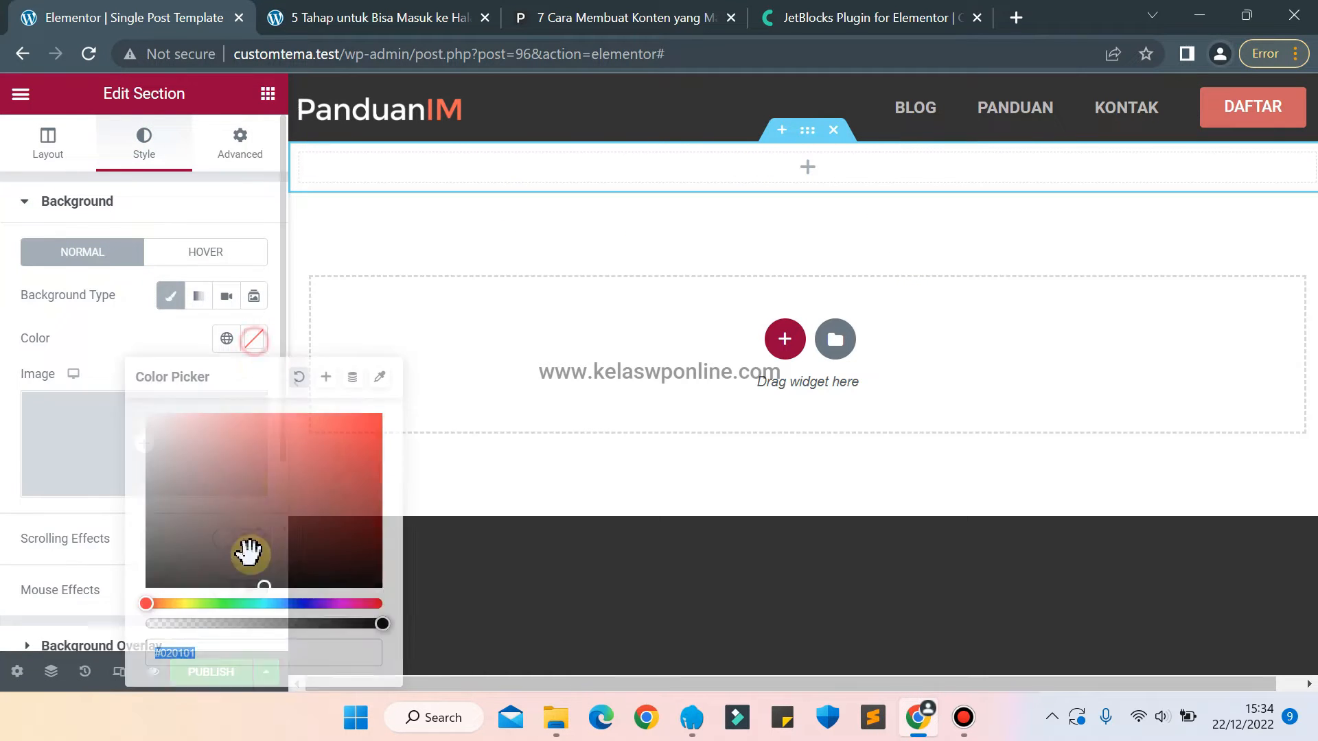
{"action": "left_click", "coordinate": [274, 602]}
{"action": "left_click", "coordinate": [326, 442]}
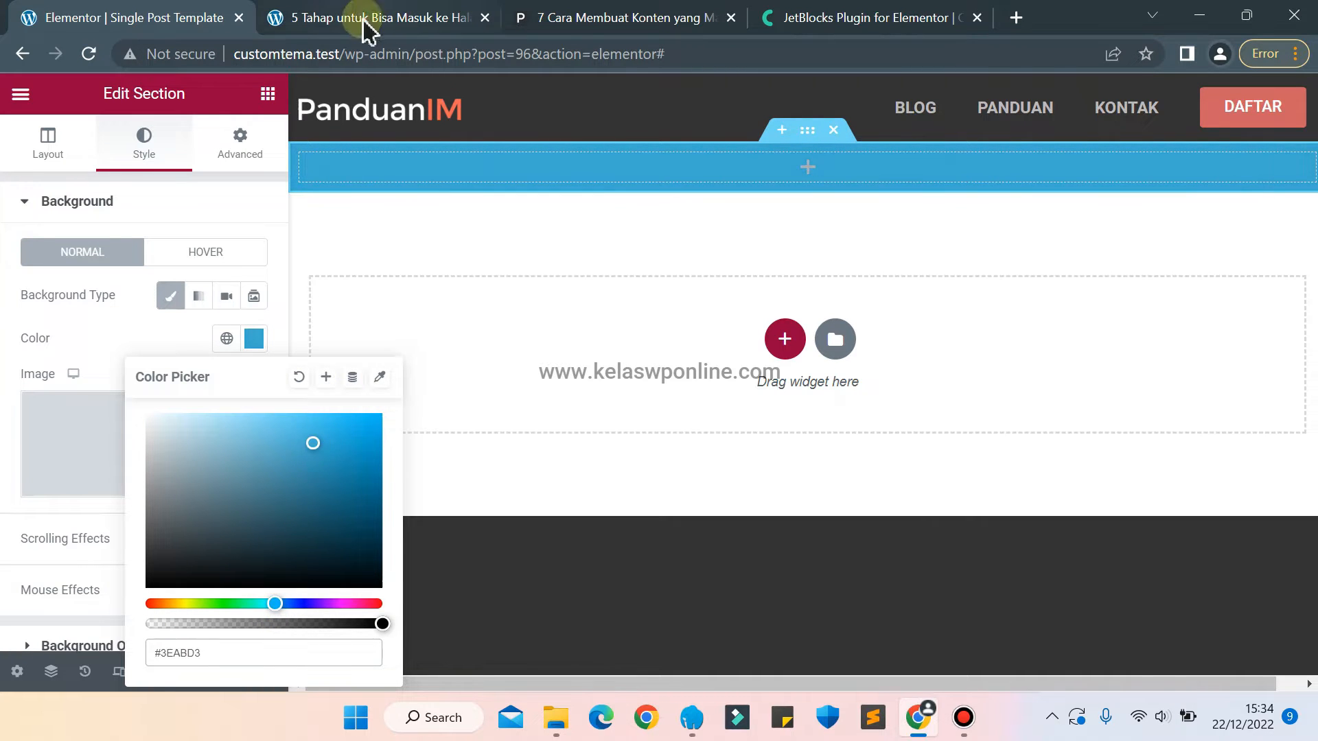
Place the panduanim.com article tab beside the Elementor tab and copy the subscription headline "Dapatkan strategi marketing untuk meningkatkan traffic dan penjualan".
{"action": "left_click", "coordinate": [633, 27]}
{"action": "left_click_drag", "start_coordinate": [633, 28], "coordinate": [383, 55]}
{"action": "left_click_drag", "start_coordinate": [1022, 194], "coordinate": [296, 183]}
{"action": "right_click", "coordinate": [289, 182]}
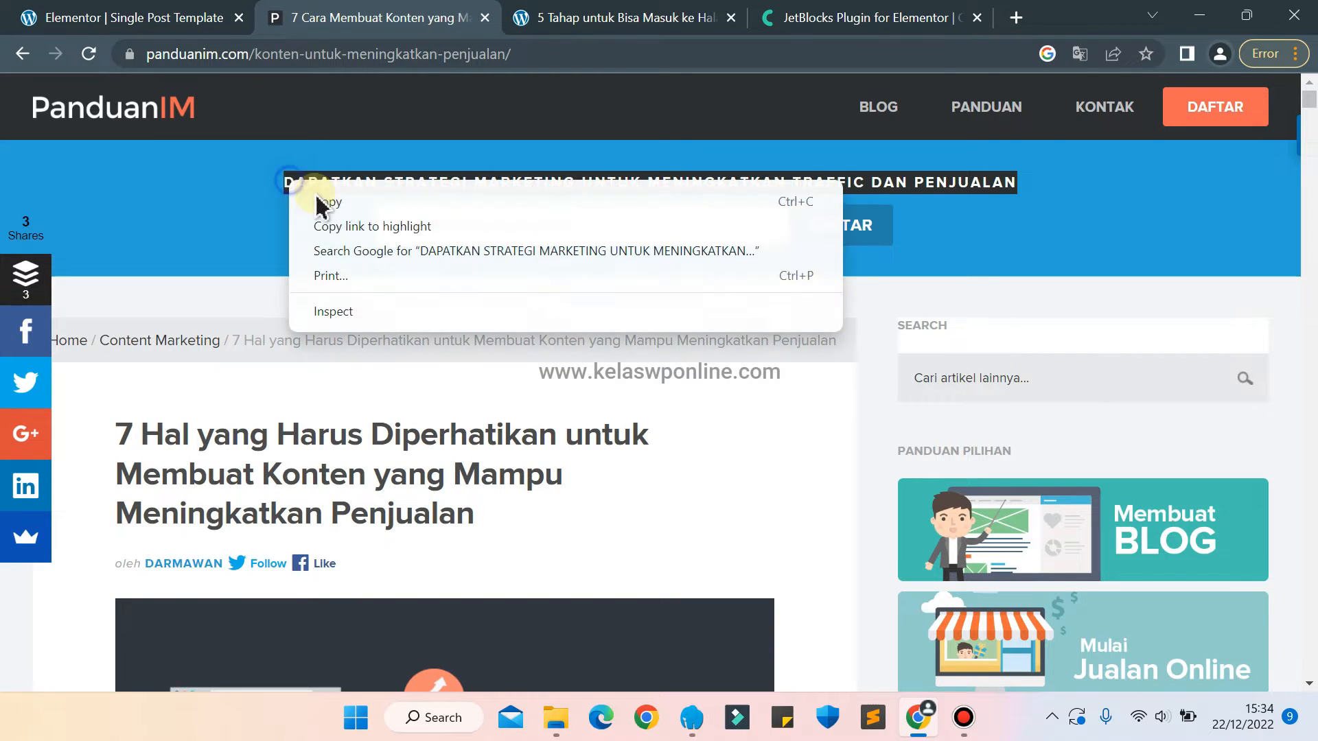
{"action": "left_click", "coordinate": [351, 203]}
Add a Heading widget to the blue section with the copied title "DAPATKAN STRATEGI MARKETING UNTUK MENINGKATKAN TRAFFIC DAN PENJUALAN".
{"action": "left_click", "coordinate": [147, 14]}
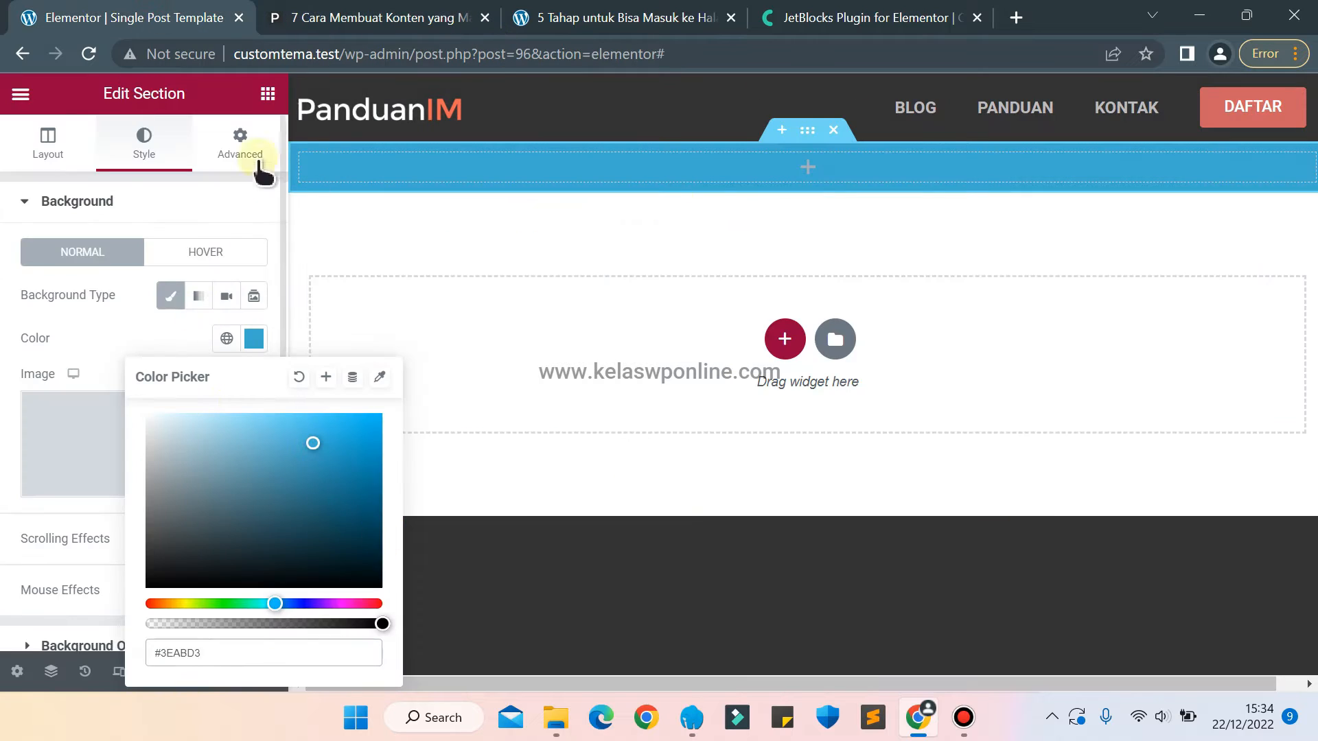
{"action": "left_click", "coordinate": [267, 93]}
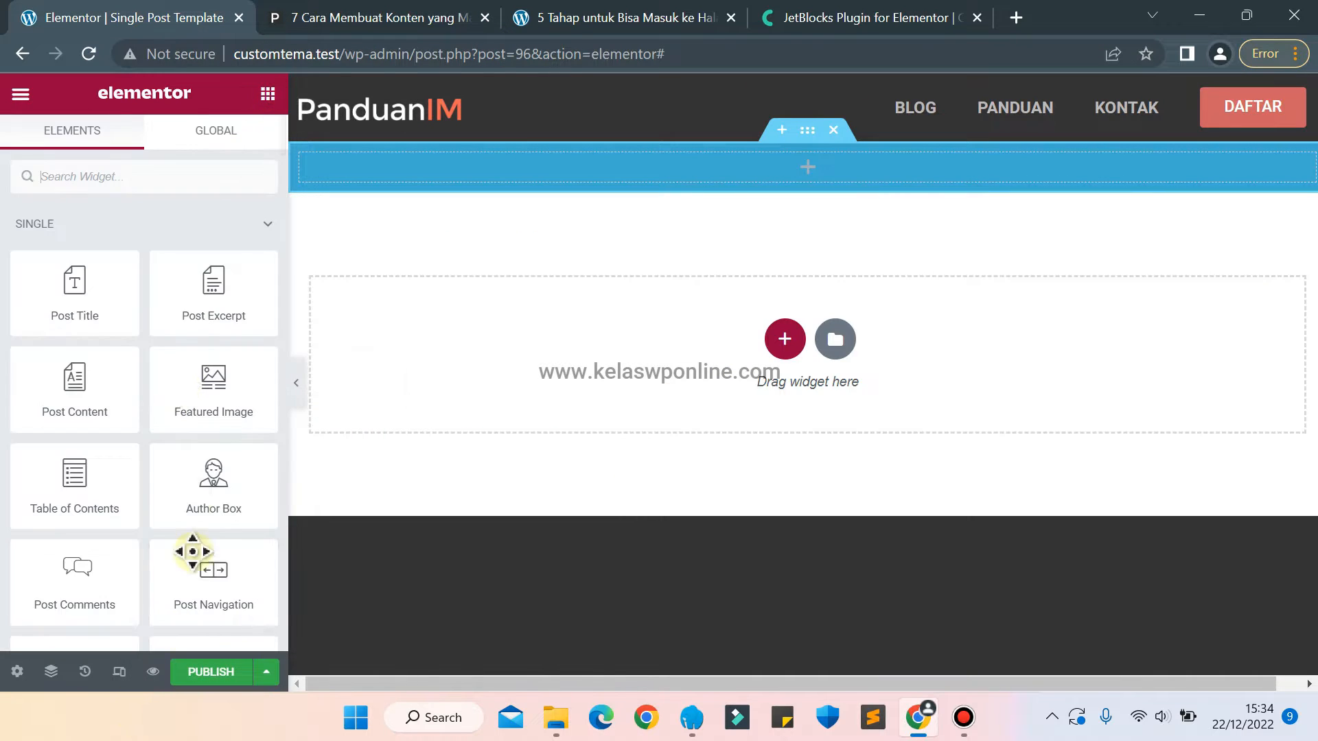
{"action": "left_click", "coordinate": [91, 177]}
{"action": "type", "text": "hea"}
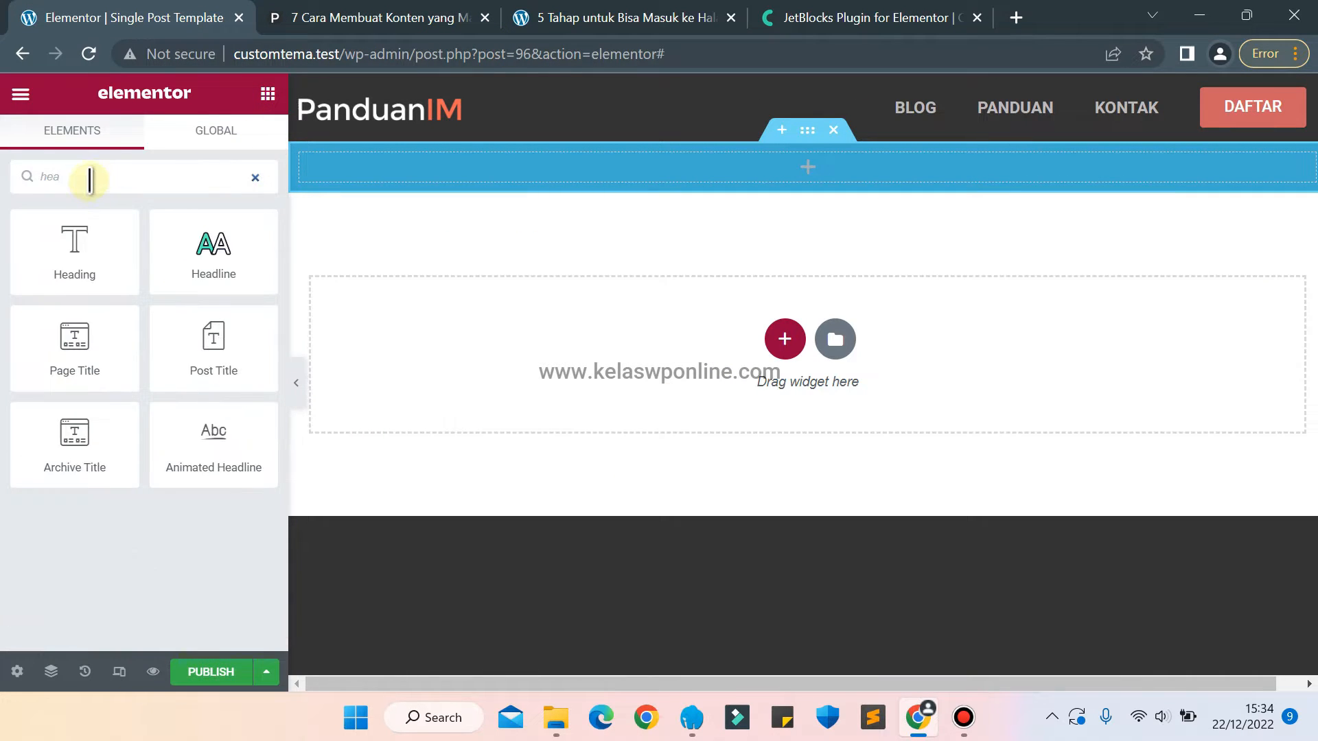
{"action": "left_click_drag", "start_coordinate": [35, 235], "coordinate": [855, 176]}
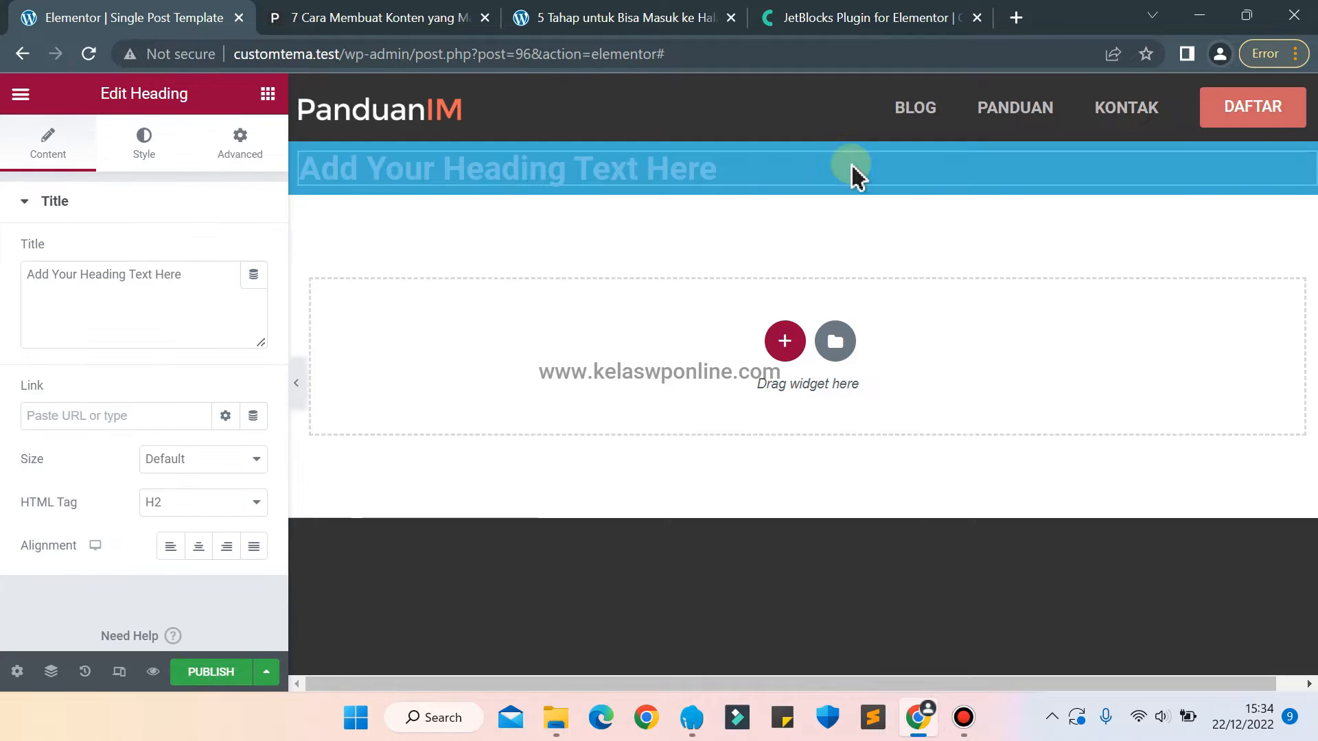
{"action": "left_click", "coordinate": [177, 283]}
{"action": "key", "text": "ctrl+a"}
{"action": "key", "text": "ctrl+v"}
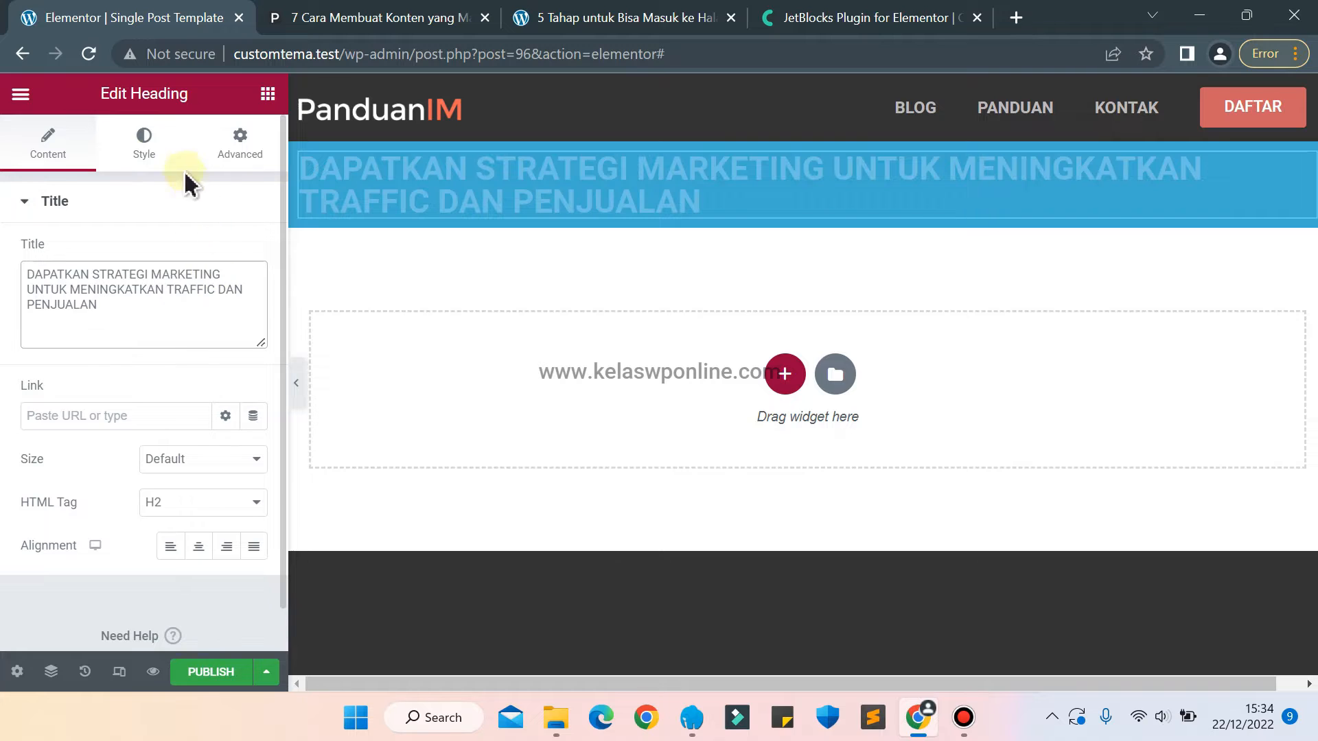
Set the subscription heading's text colour to white #FFFFFF.
{"action": "left_click", "coordinate": [144, 145]}
{"action": "left_click", "coordinate": [253, 252]}
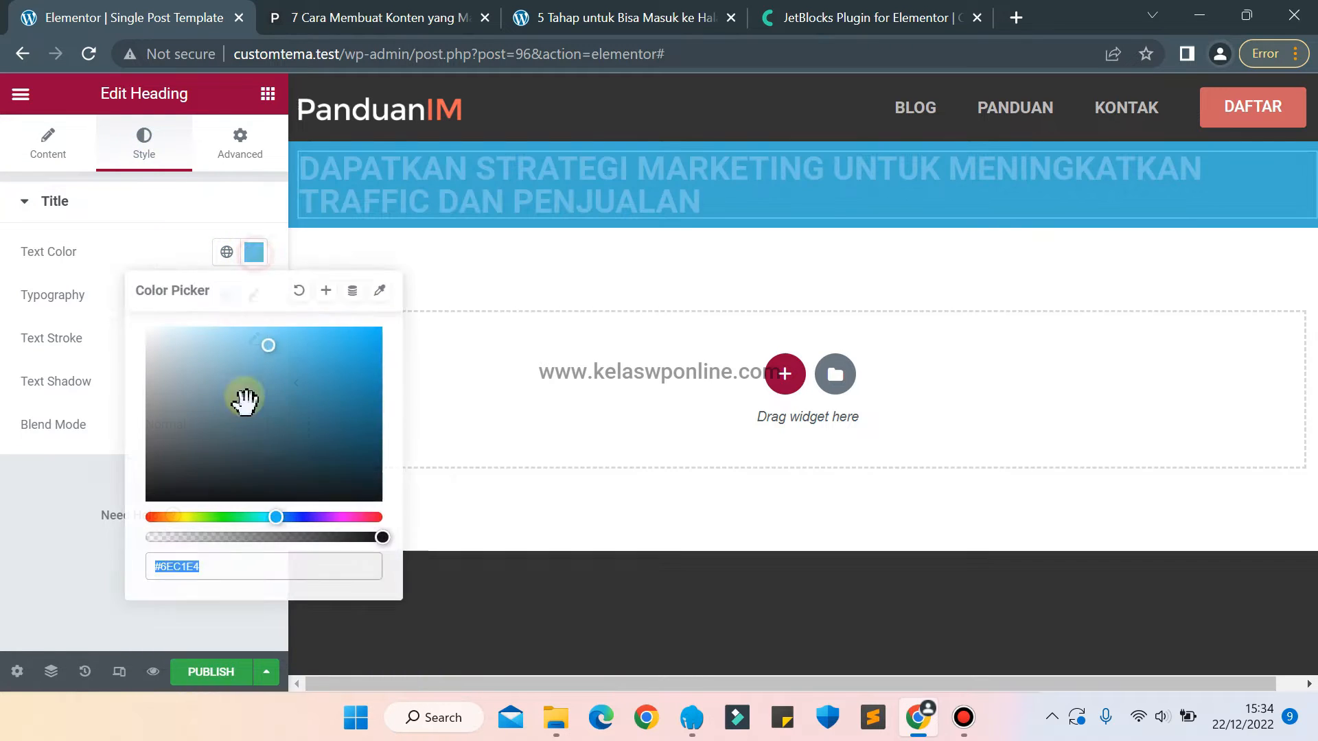
{"action": "type", "text": "#FFFFFF"}
{"action": "left_click", "coordinate": [108, 234]}
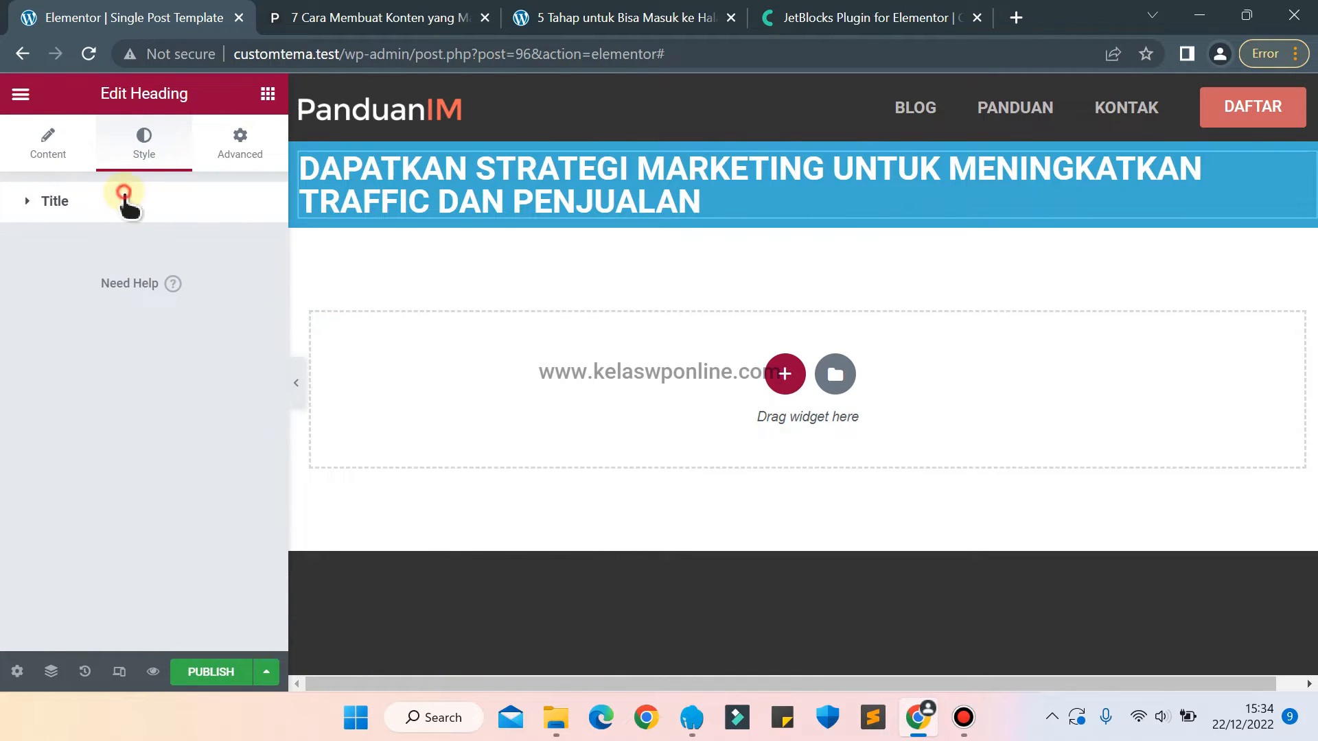
Set the subscription heading's font size to 14 px.
{"action": "left_click", "coordinate": [124, 195]}
{"action": "left_click", "coordinate": [253, 295]}
{"action": "left_click", "coordinate": [211, 455]}
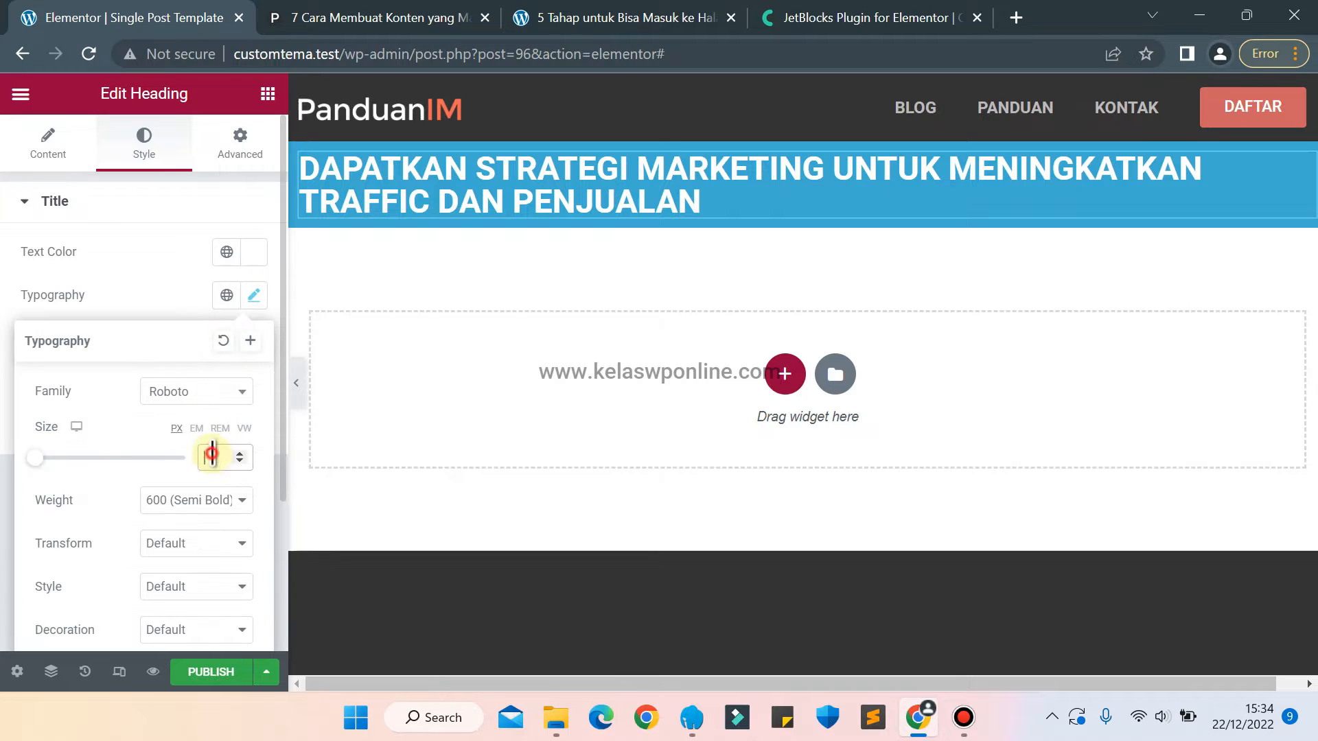
{"action": "type", "text": "16"}
{"action": "key", "text": "Up"}
{"action": "key", "text": "Up"}
{"action": "key", "text": "Up"}
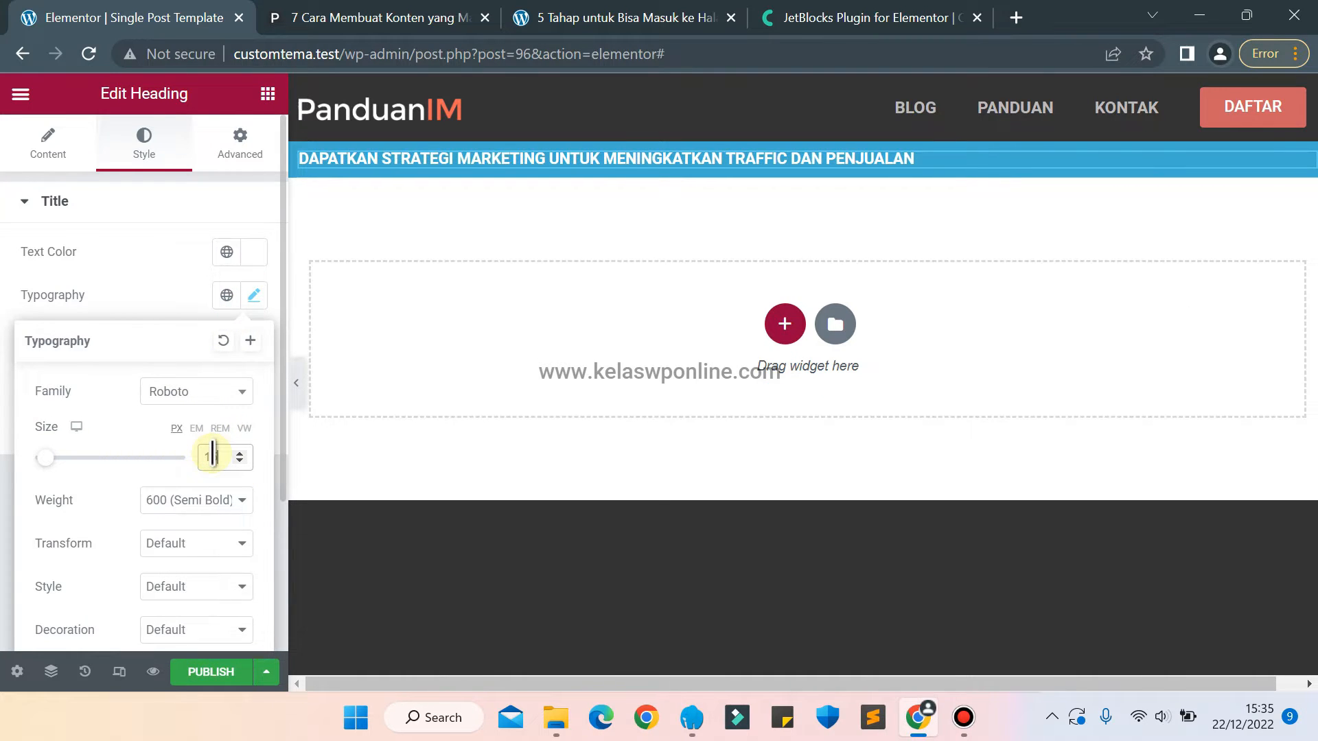
{"action": "key", "text": "Down"}
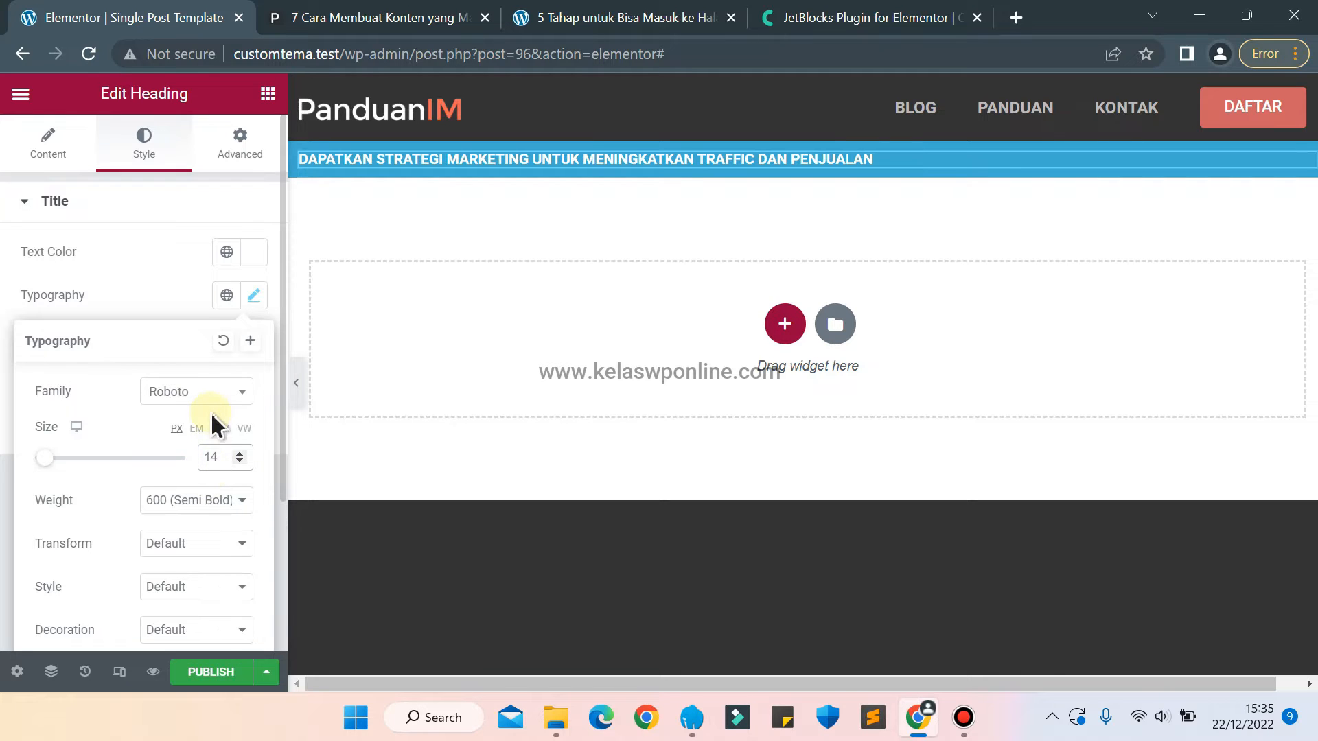
Change the subscription heading's font family to Nunito Sans and its weight to Bold.
{"action": "left_click", "coordinate": [206, 393]}
{"action": "type", "text": "nun"}
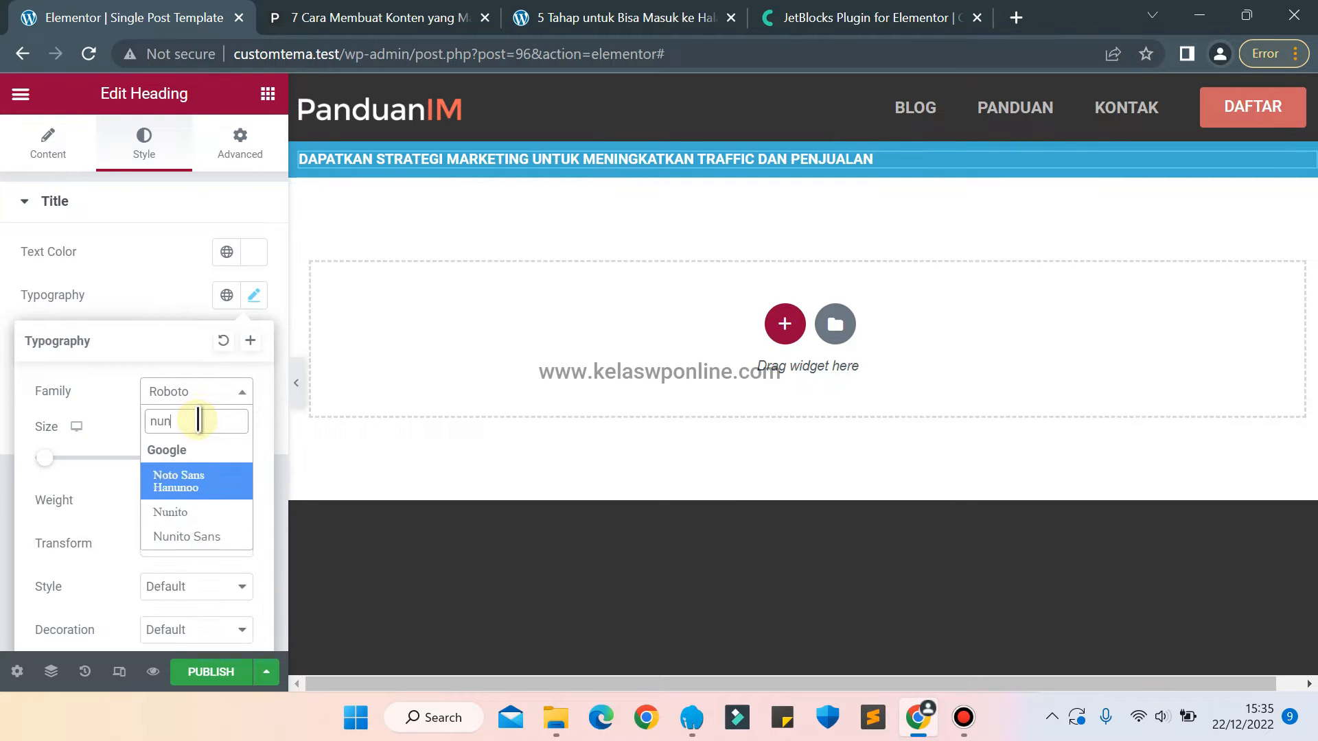
{"action": "key", "text": "Down"}
{"action": "key", "text": "Return"}
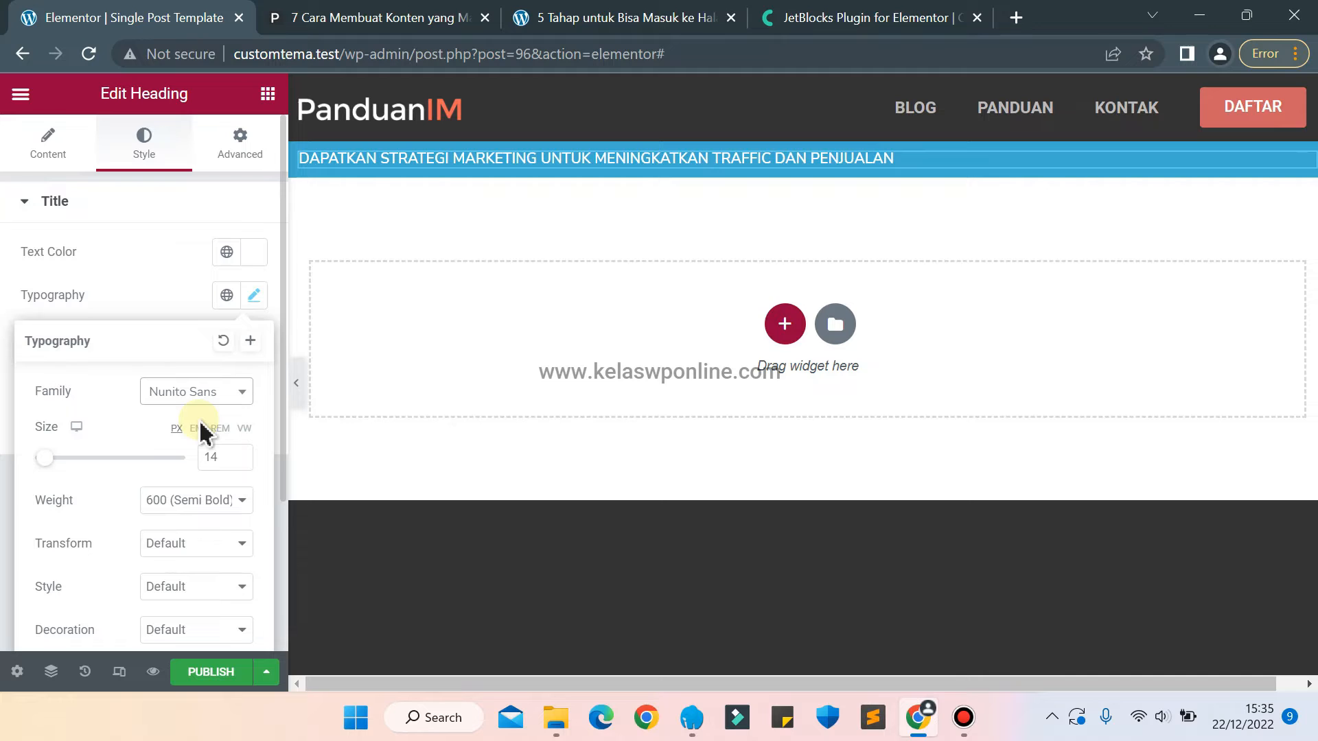
{"action": "left_click", "coordinate": [184, 500]}
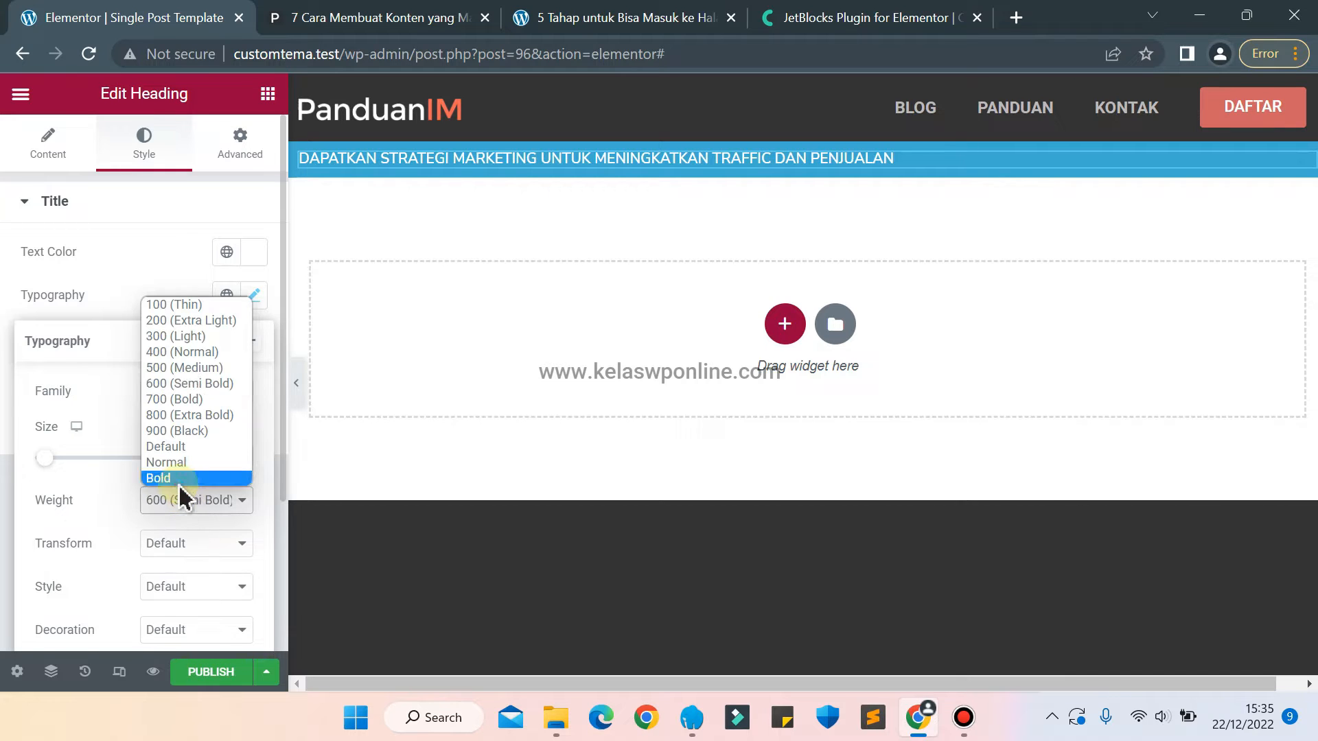
{"action": "left_click", "coordinate": [180, 481]}
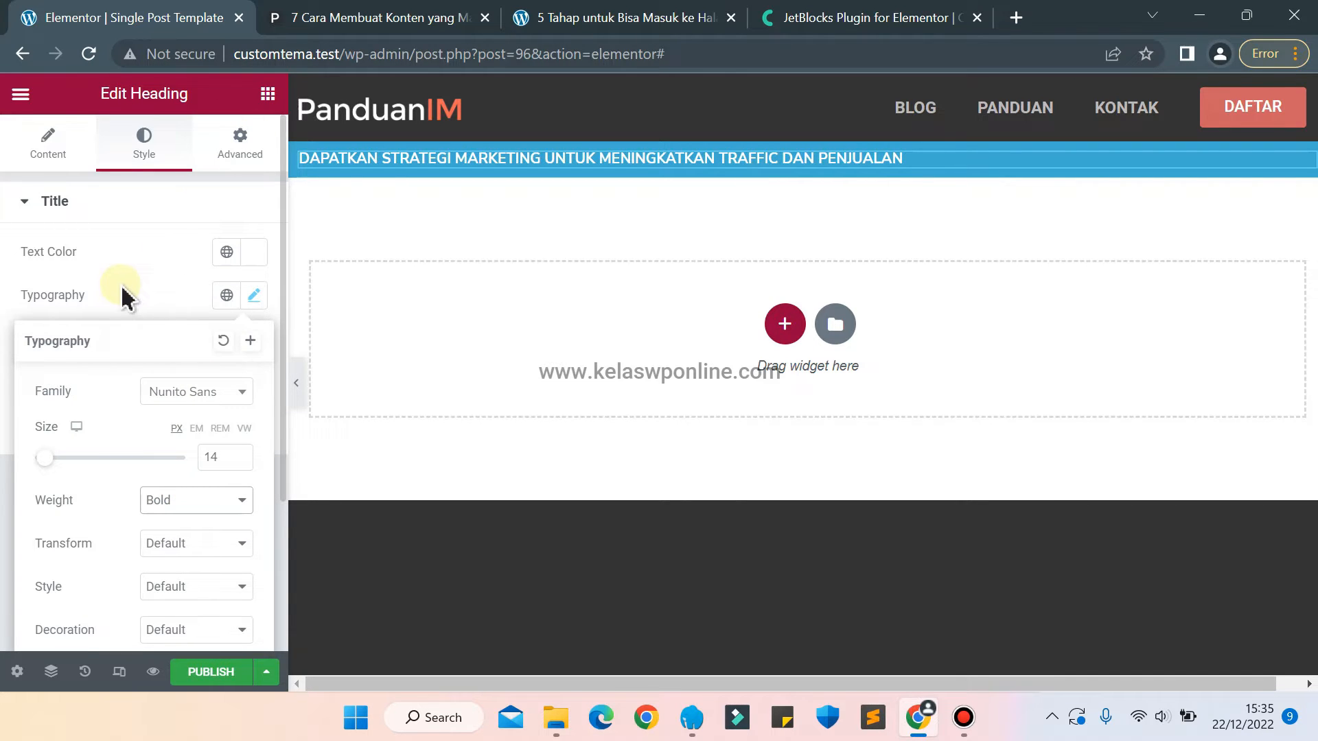
Centre-align the subscription heading in the blue section.
{"action": "left_click", "coordinate": [155, 260]}
{"action": "left_click", "coordinate": [55, 145]}
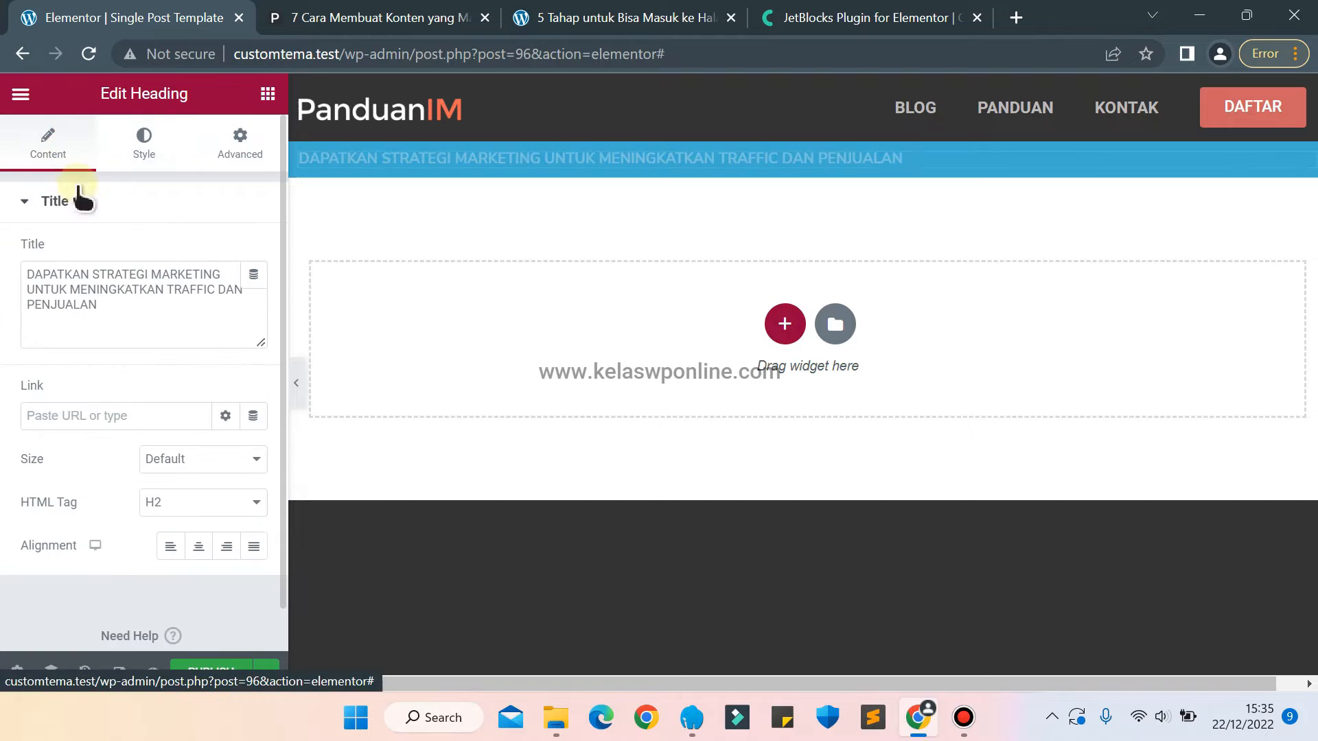
{"action": "left_click", "coordinate": [199, 547]}
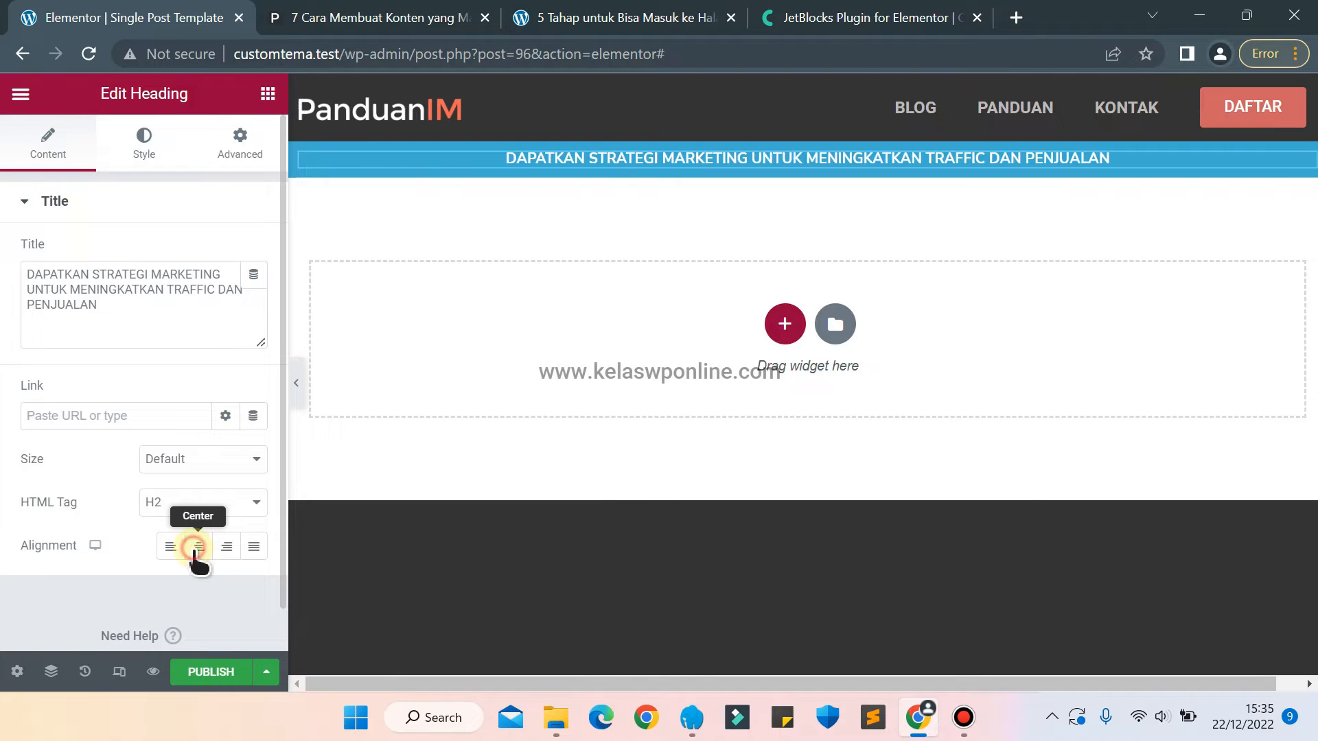
Add a Form widget below the heading in the blue section and have it show "Form Subscribe Email".
{"action": "left_click", "coordinate": [268, 94]}
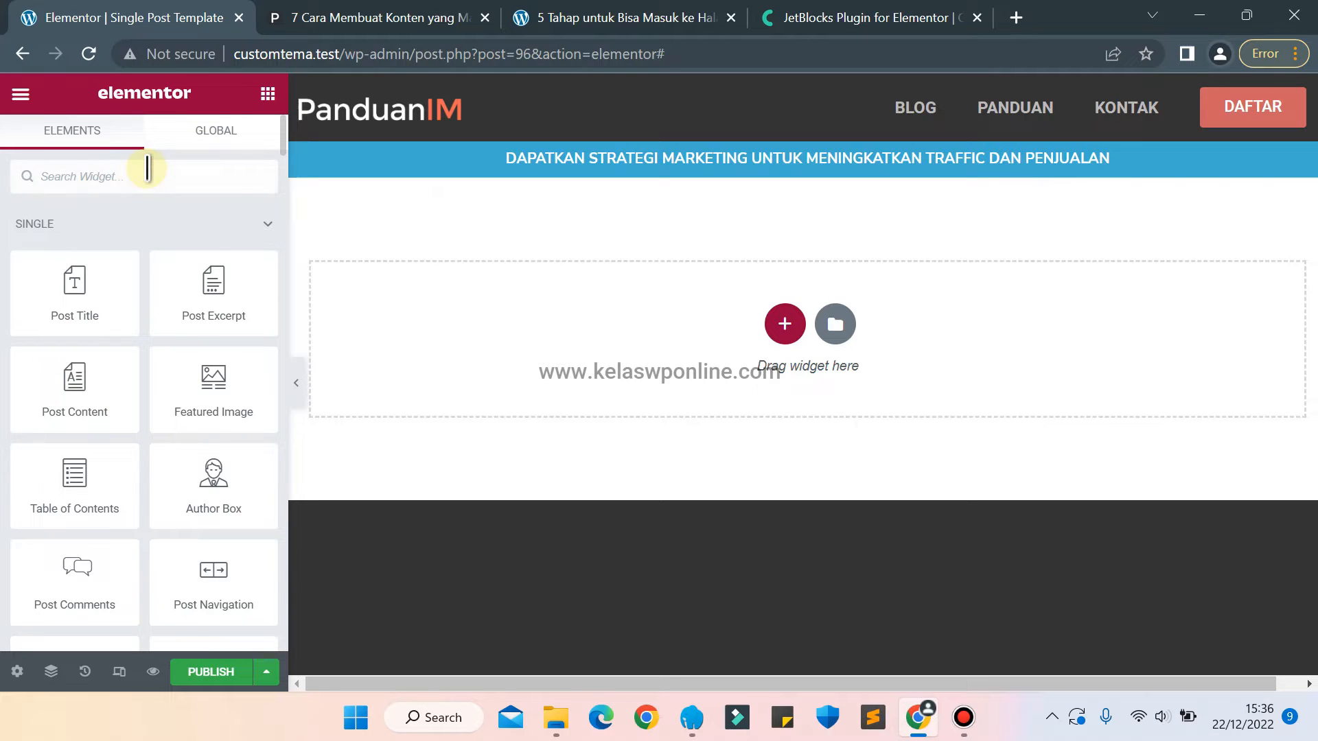
{"action": "type", "text": "form"}
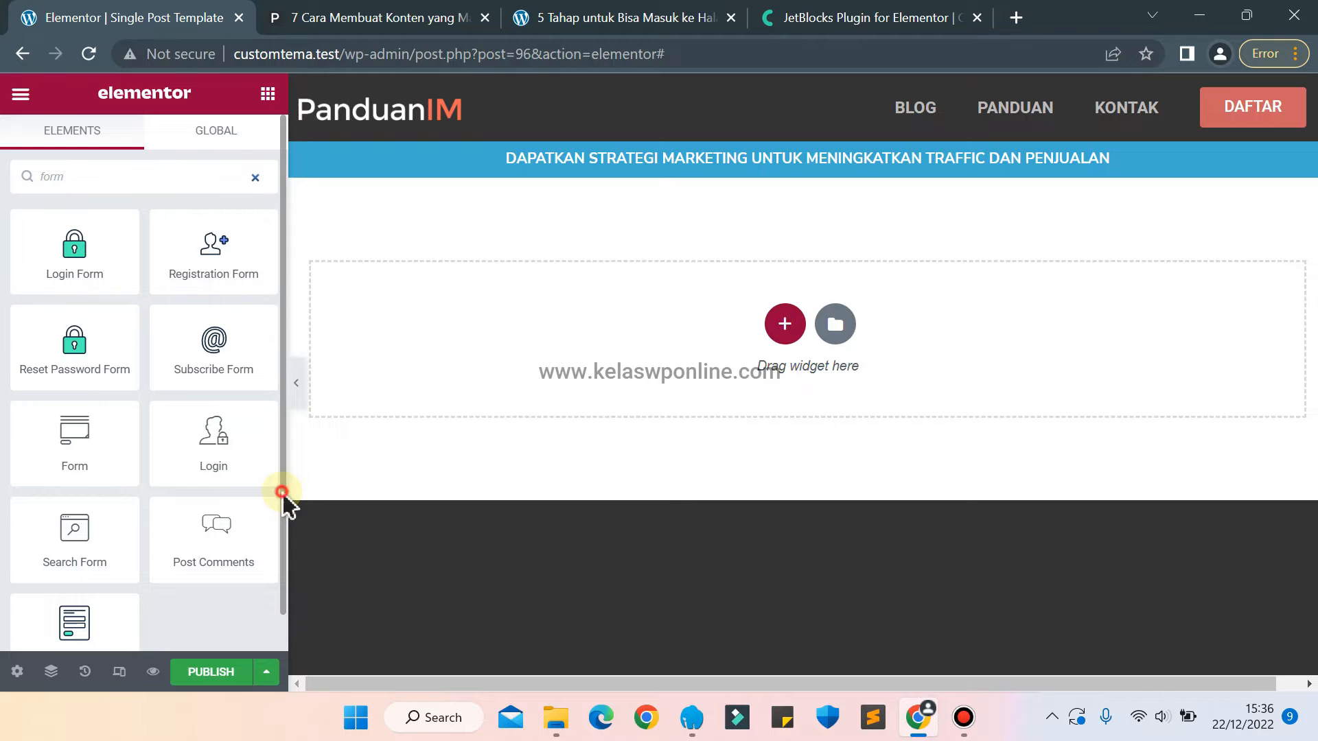
{"action": "scroll", "coordinate": [274, 536], "scroll_direction": "down", "scroll_amount": 1}
{"action": "left_click_drag", "start_coordinate": [61, 608], "coordinate": [729, 180]}
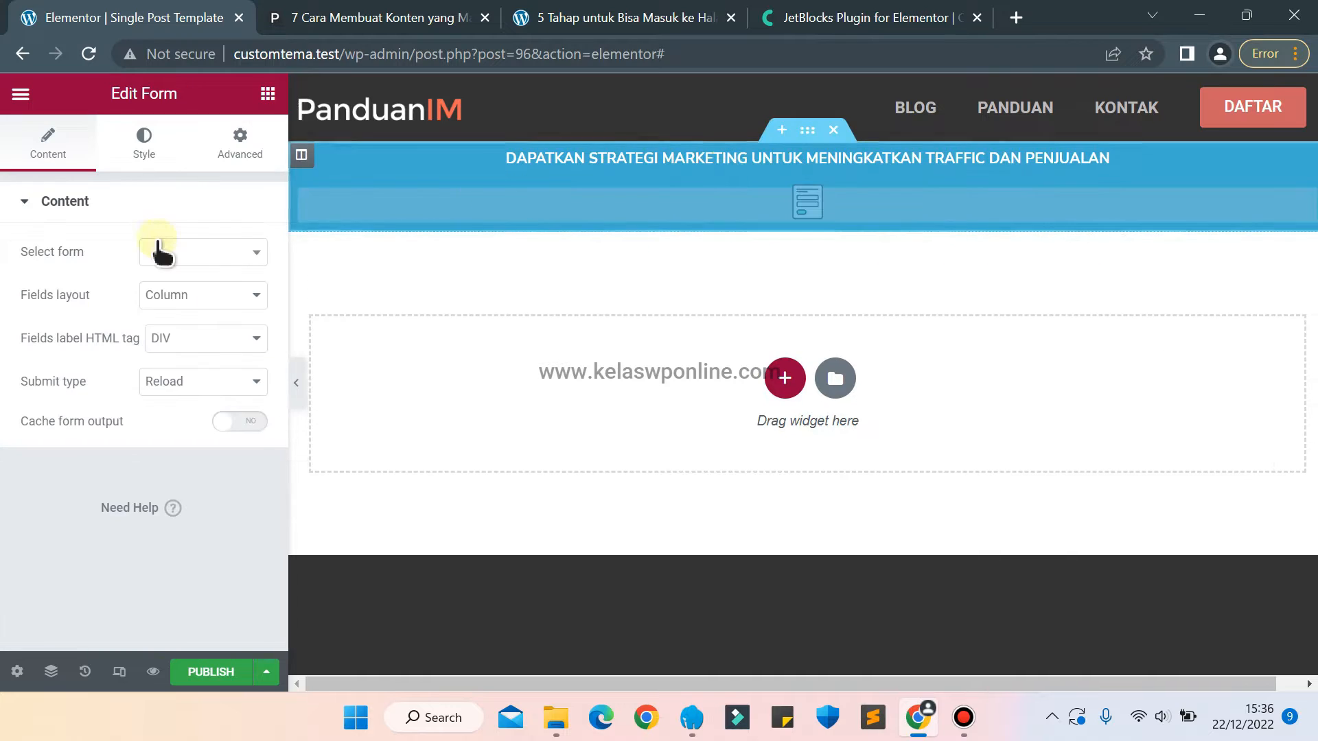
{"action": "left_click", "coordinate": [223, 264]}
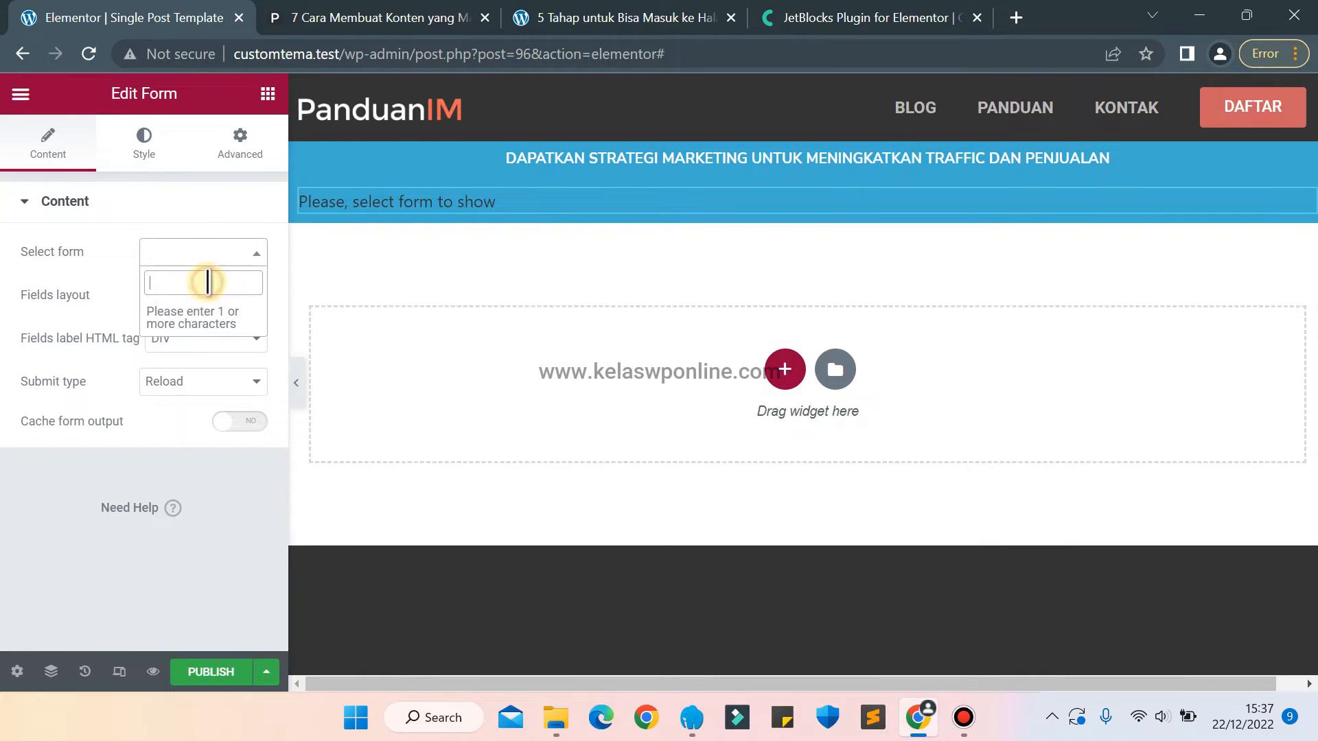
{"action": "type", "text": "form"}
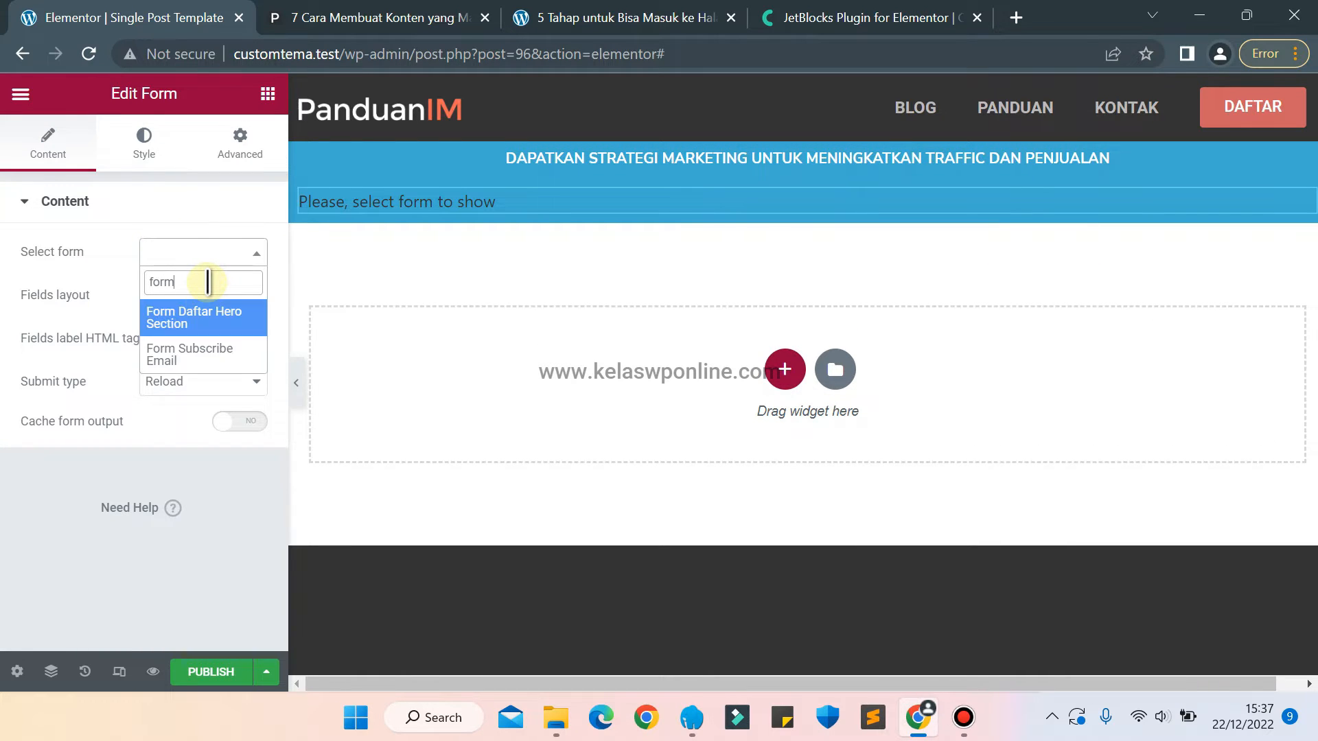
{"action": "left_click", "coordinate": [190, 357]}
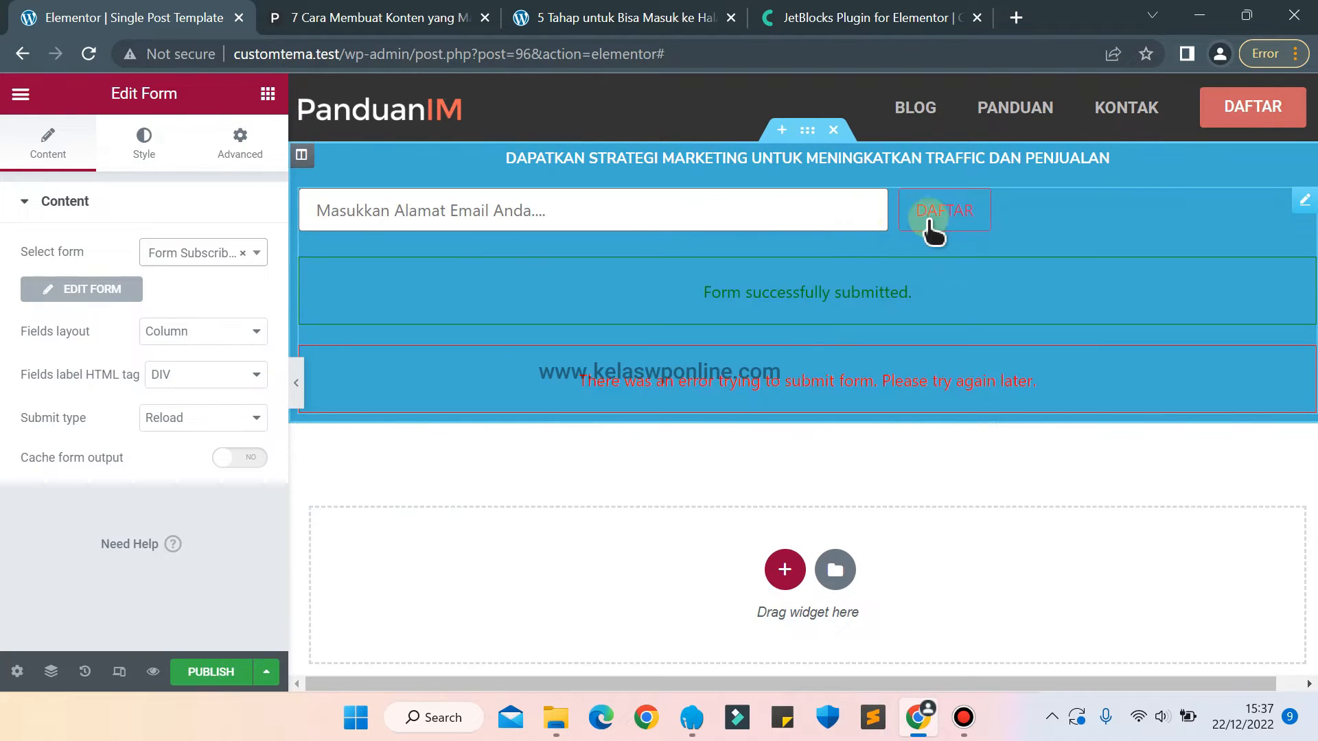
Set both the horizontal and vertical alignment of the subscription form's rows to center.
{"action": "left_click", "coordinate": [137, 156]}
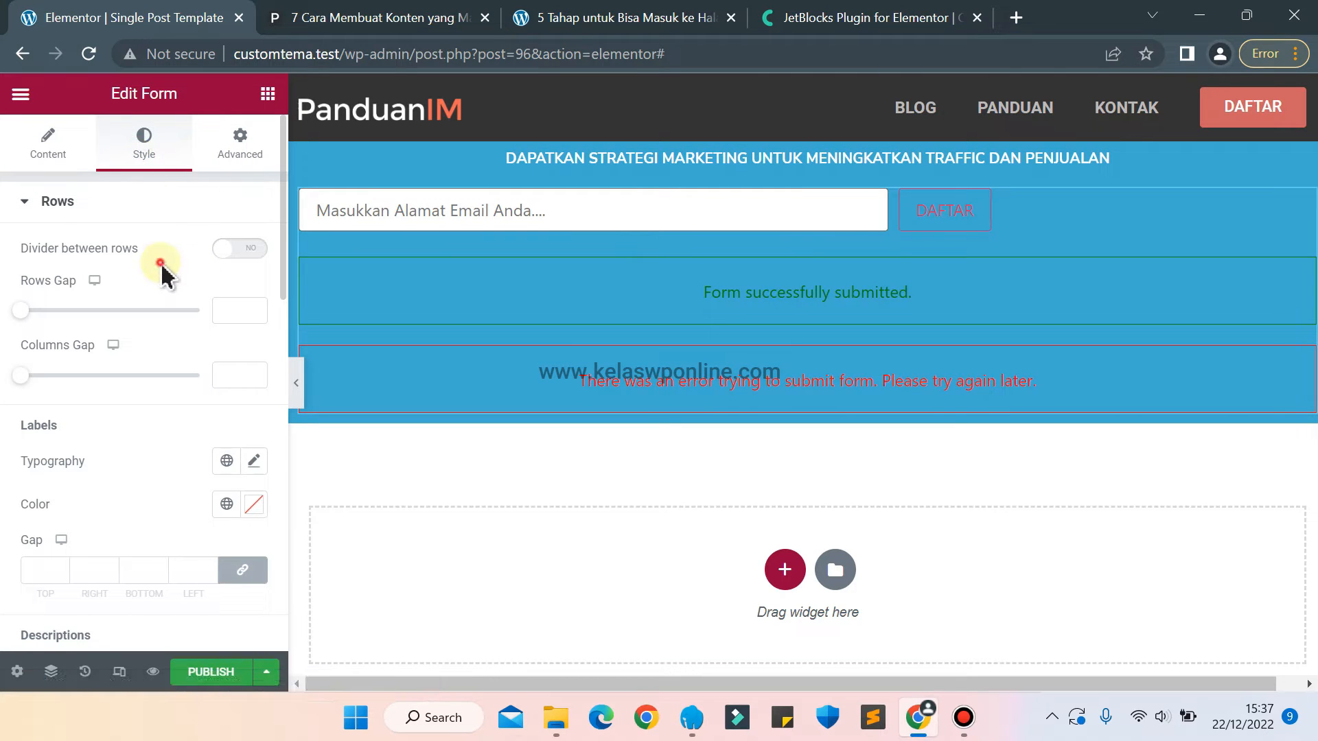
{"action": "scroll", "coordinate": [163, 274], "scroll_direction": "down", "scroll_amount": 2}
{"action": "scroll", "coordinate": [163, 273], "scroll_direction": "down", "scroll_amount": 4}
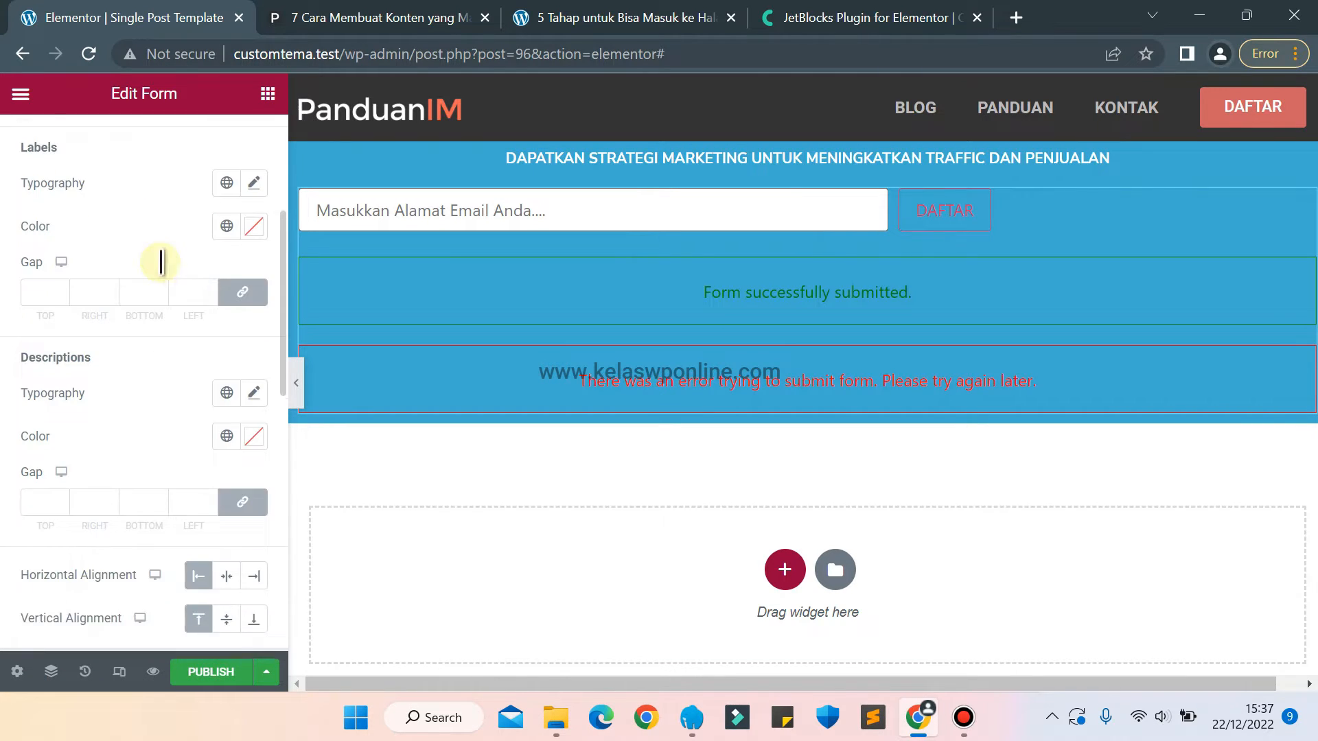
{"action": "scroll", "coordinate": [162, 271], "scroll_direction": "down", "scroll_amount": 1}
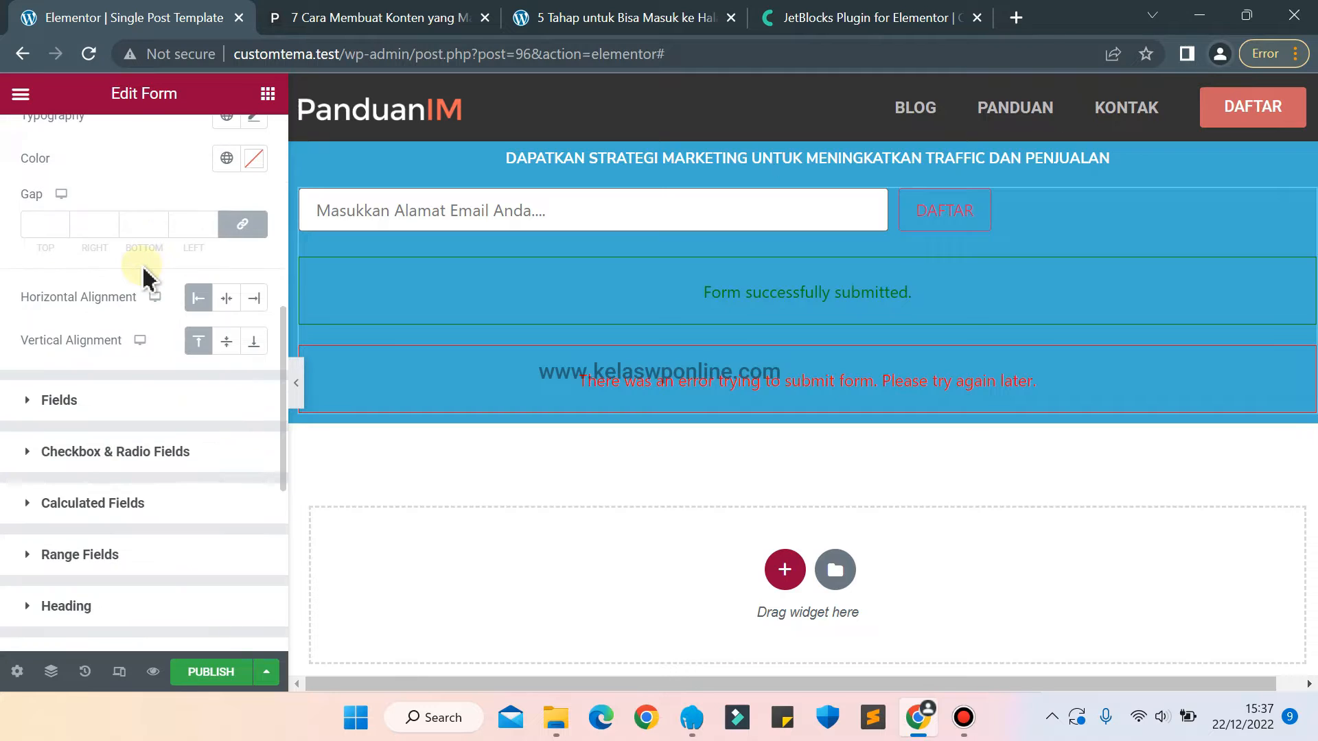
{"action": "left_click", "coordinate": [225, 297]}
{"action": "left_click", "coordinate": [227, 342]}
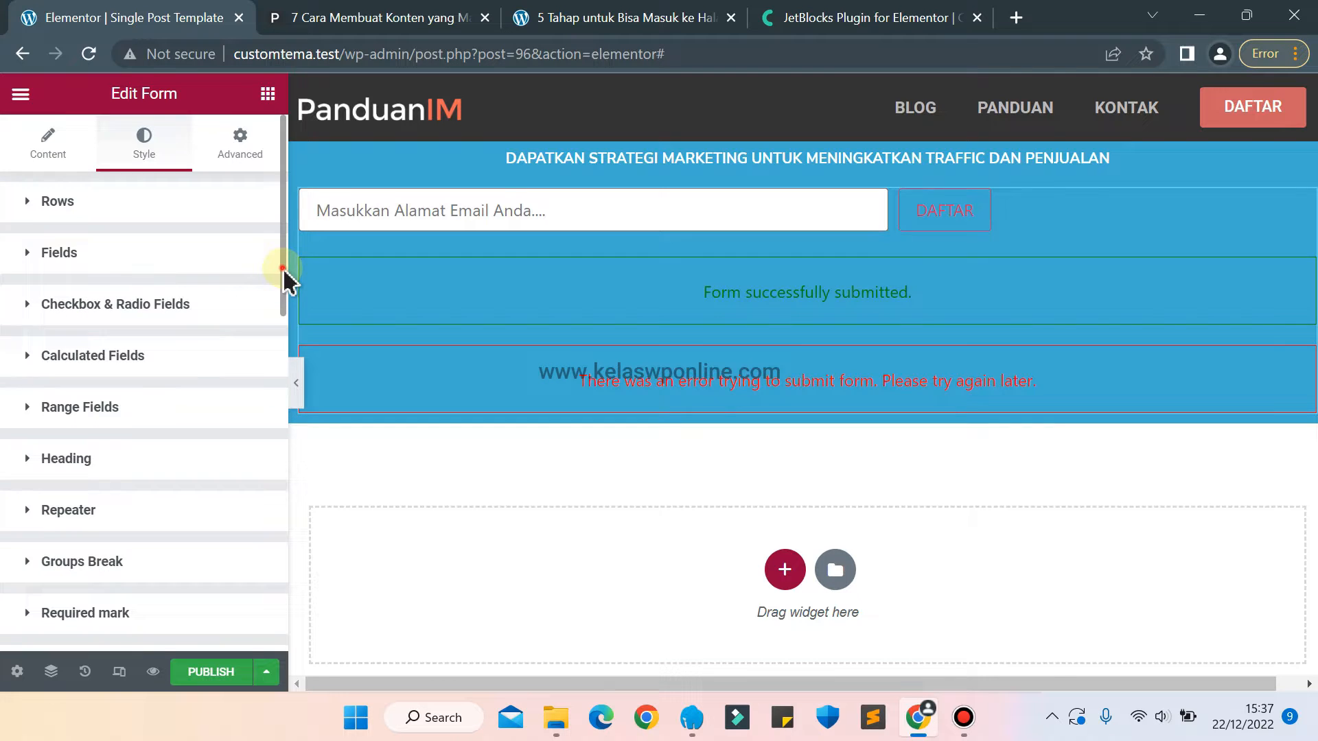
Set the submit button's normal background colour to white #FFFFFF, checking the reference article's subscription bar on panduanim.com.
{"action": "left_click_drag", "start_coordinate": [284, 281], "coordinate": [273, 447]}
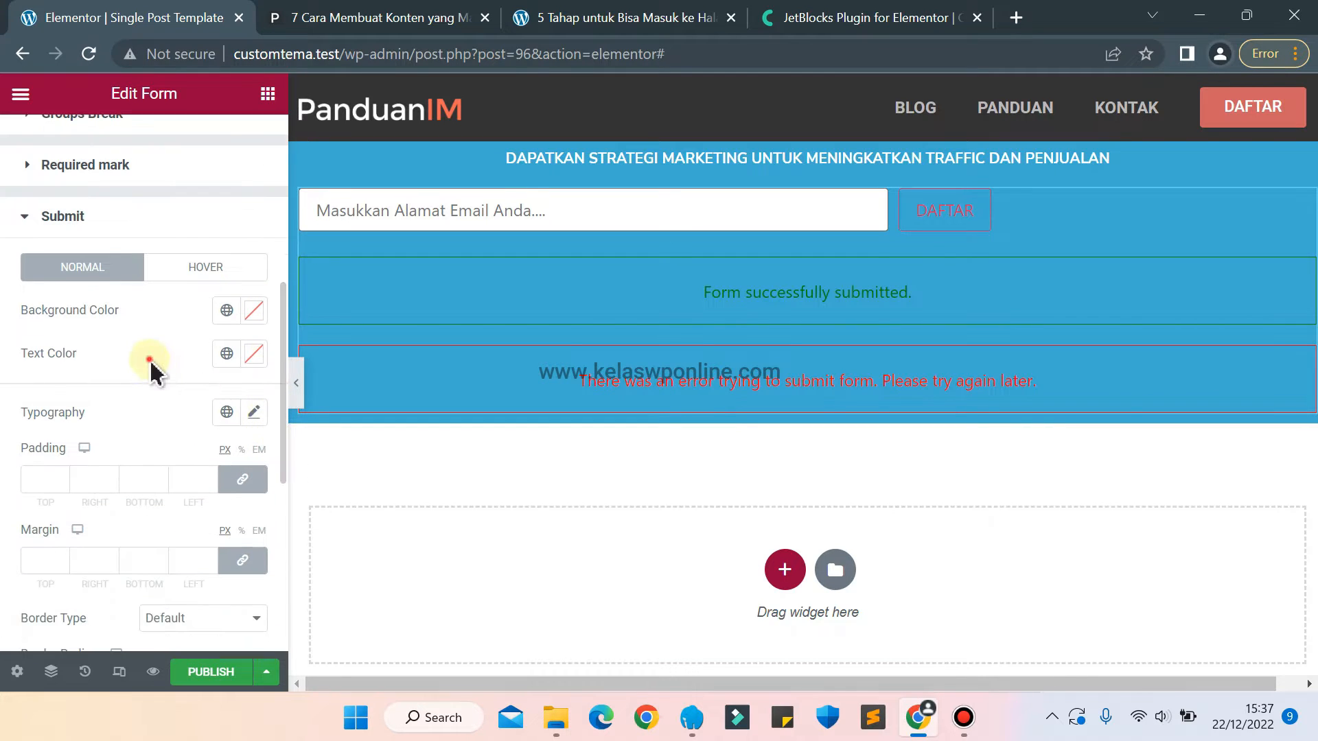
{"action": "left_click", "coordinate": [249, 314]}
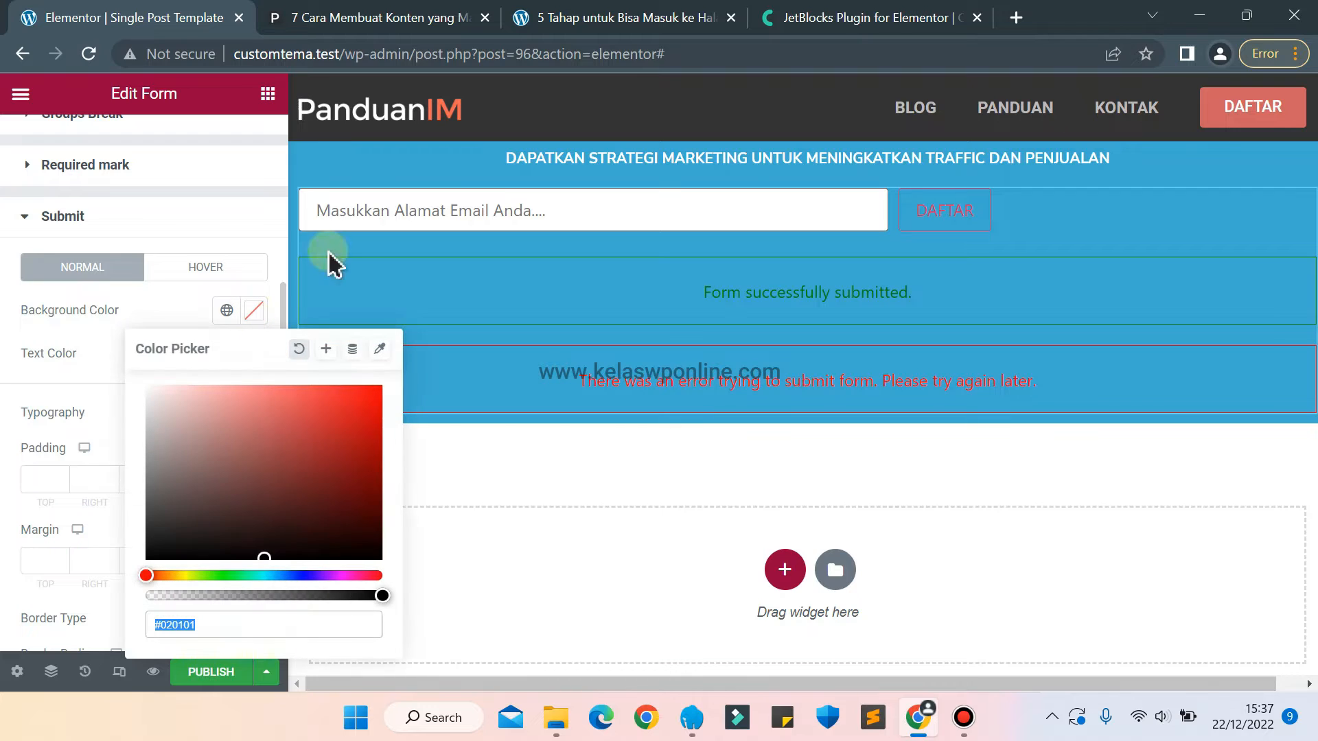
{"action": "left_click", "coordinate": [277, 575]}
{"action": "left_click_drag", "start_coordinate": [295, 441], "coordinate": [3, 329]}
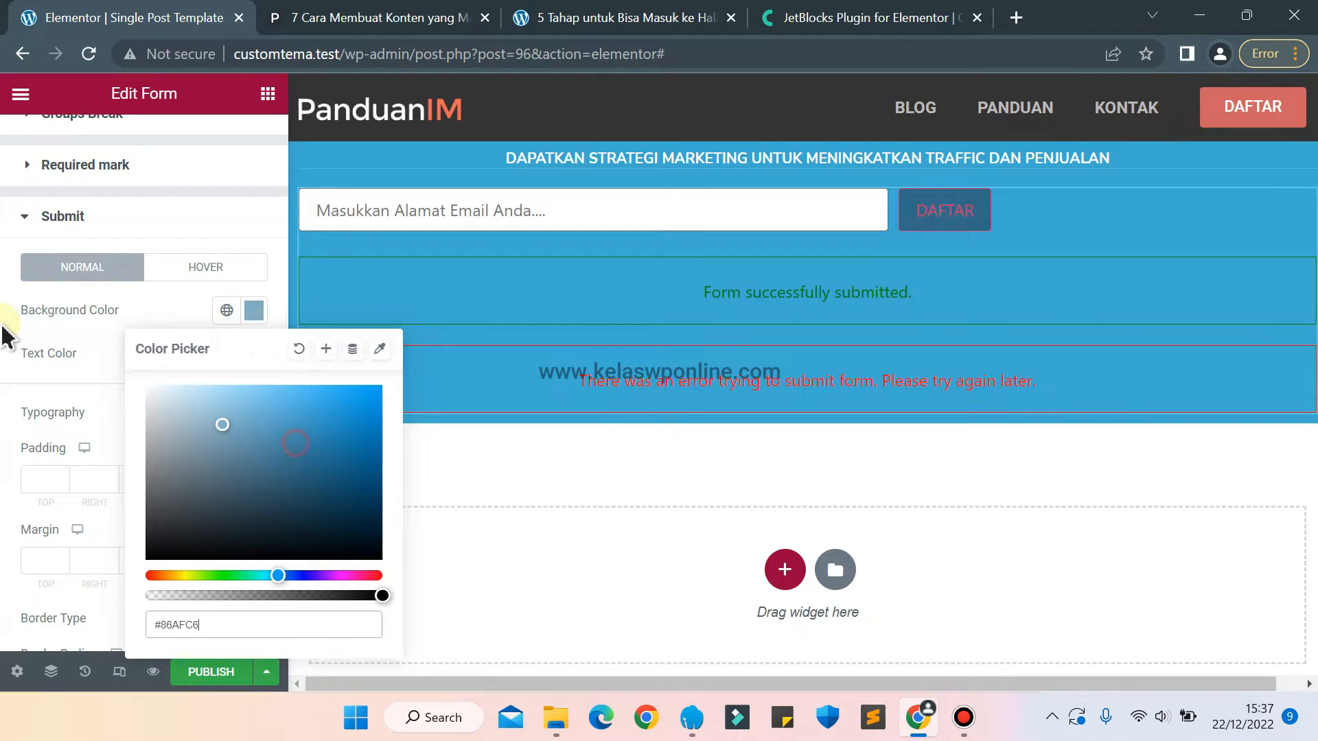
{"action": "left_click", "coordinate": [373, 14]}
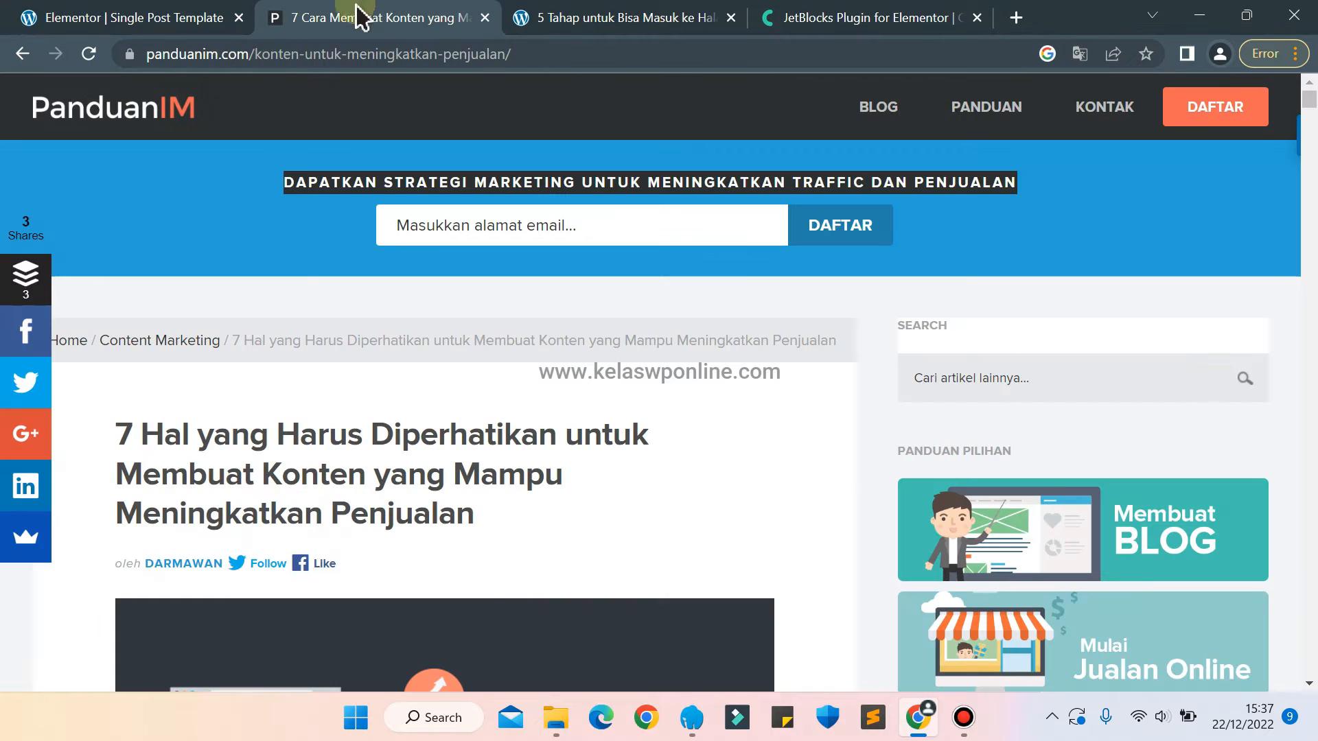
{"action": "left_click", "coordinate": [183, 15]}
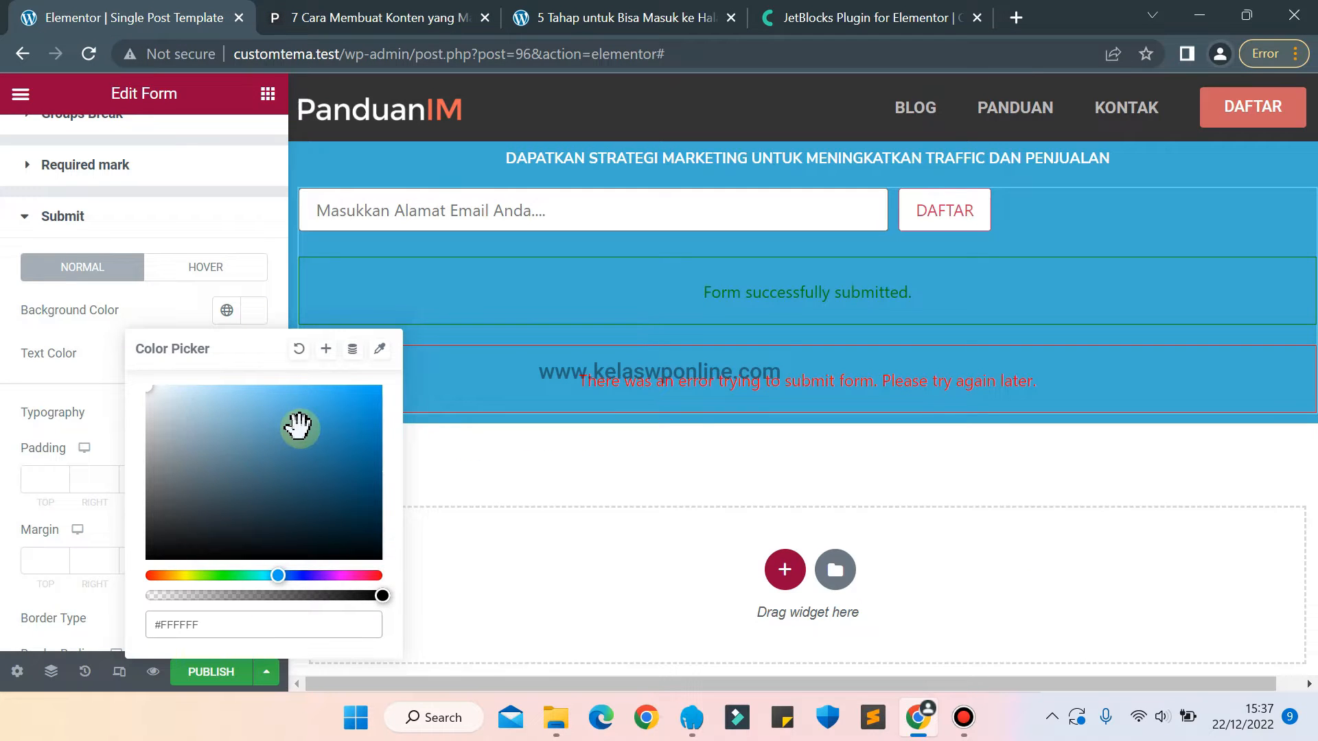
{"action": "mouse_move", "coordinate": [300, 429]}
{"action": "left_mouse_down"}
{"action": "mouse_move", "coordinate": [315, 462]}
{"action": "mouse_move", "coordinate": [304, 406]}
{"action": "mouse_move", "coordinate": [291, 459]}
{"action": "mouse_move", "coordinate": [267, 453]}
{"action": "mouse_move", "coordinate": [234, 405]}
{"action": "mouse_move", "coordinate": [168, 385]}
{"action": "mouse_move", "coordinate": [140, 353]}
{"action": "left_mouse_up"}
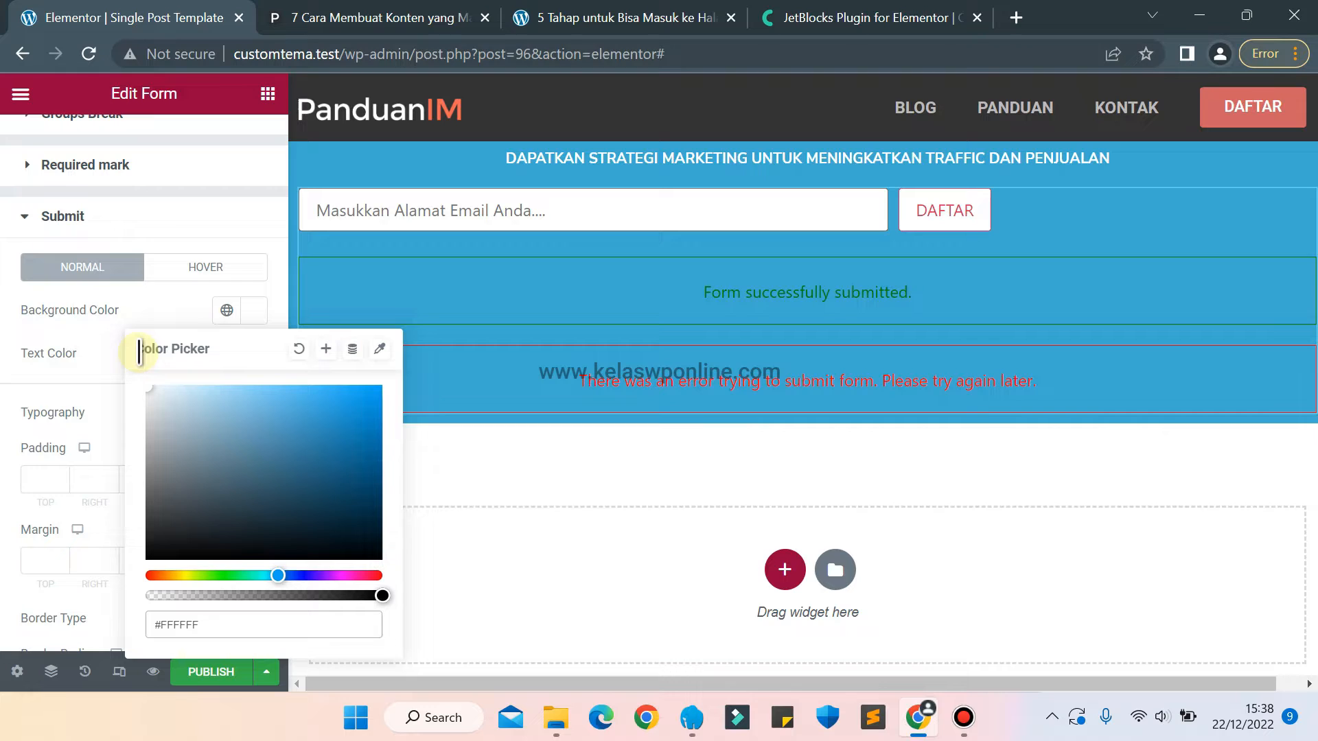
{"action": "left_click", "coordinate": [88, 319]}
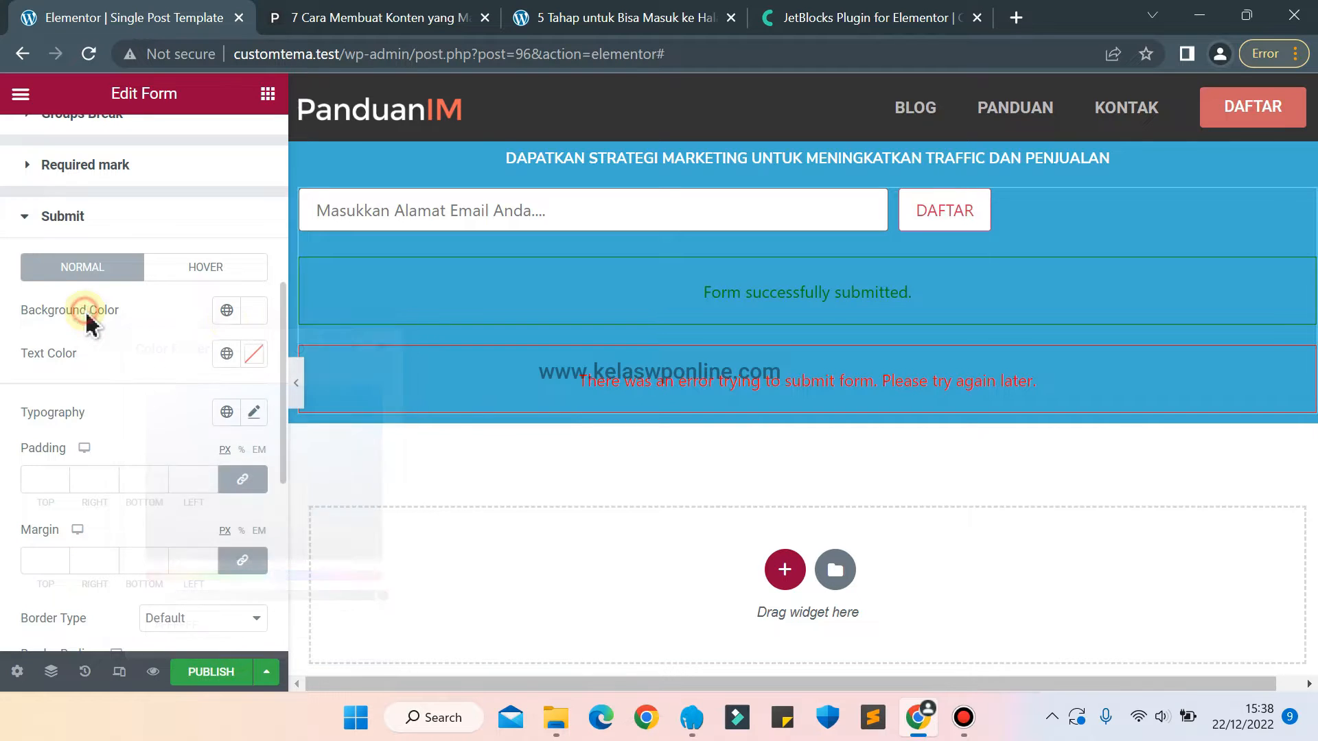
Set the DAFTAR submit button's normal text colour to black.
{"action": "left_click", "coordinate": [258, 354]}
{"action": "left_click_drag", "start_coordinate": [357, 327], "coordinate": [353, 427]}
{"action": "left_click", "coordinate": [166, 428]}
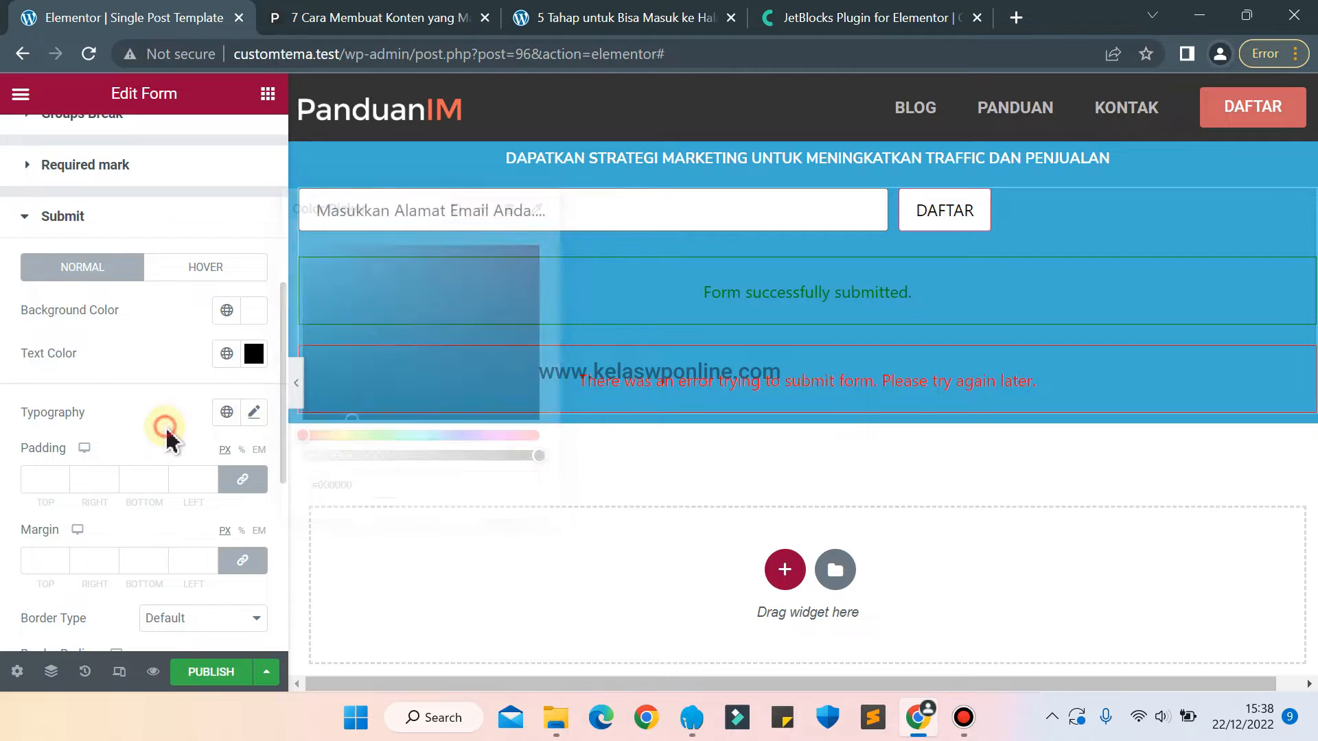
Set the font weight of the DAFTAR submit button's text to Bold.
{"action": "left_click", "coordinate": [253, 415]}
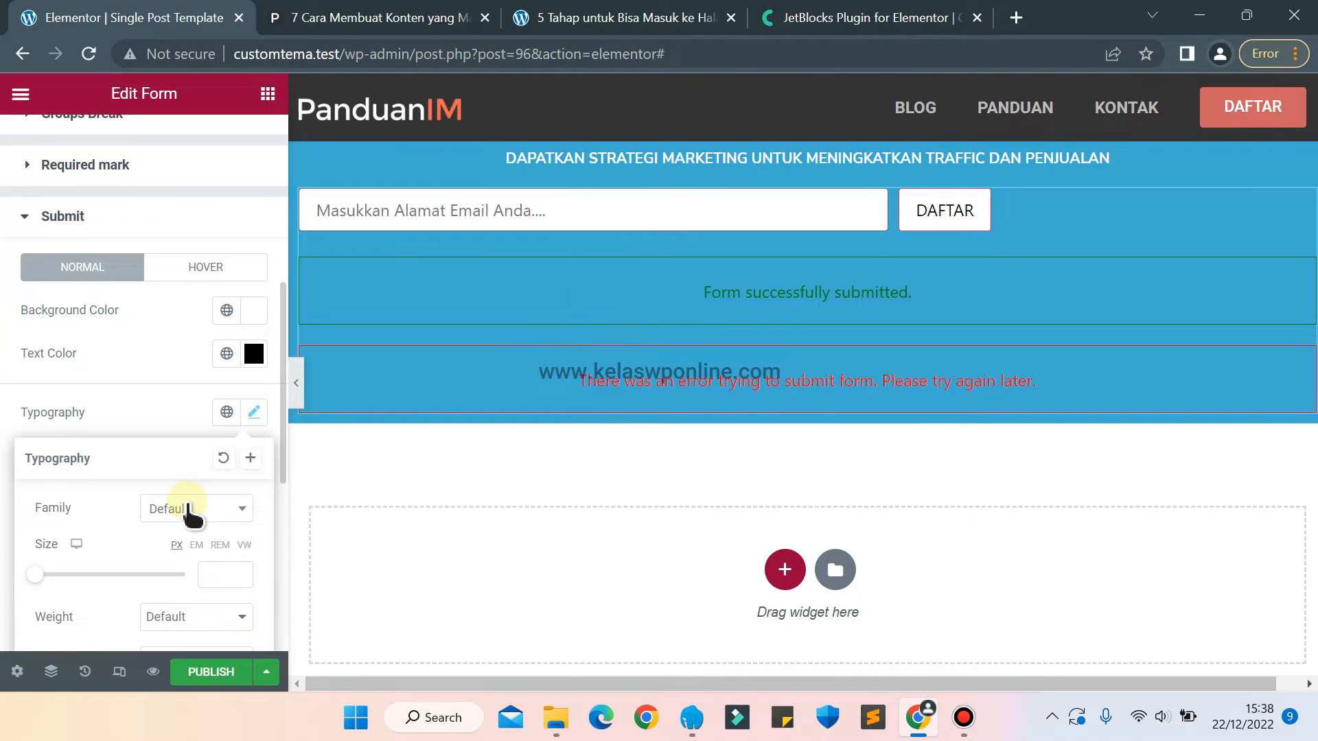
{"action": "left_click", "coordinate": [191, 620]}
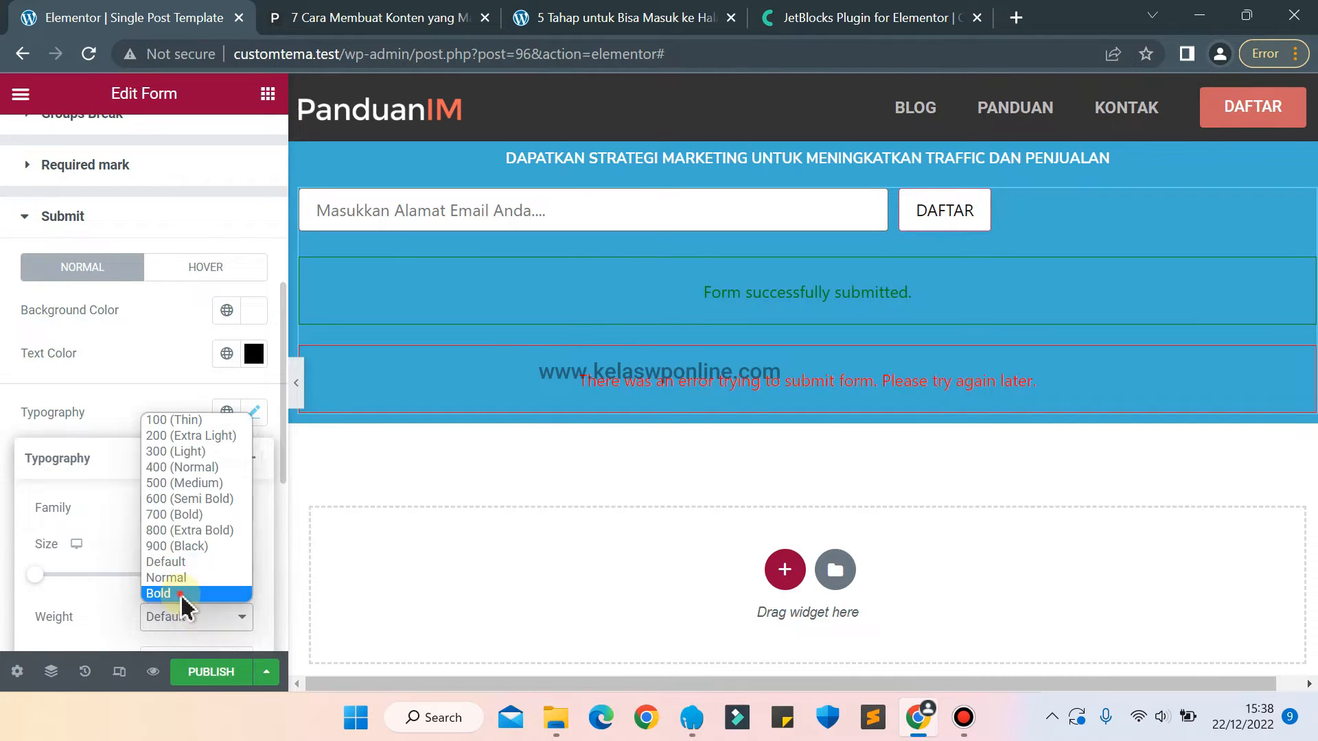
{"action": "left_click", "coordinate": [181, 594]}
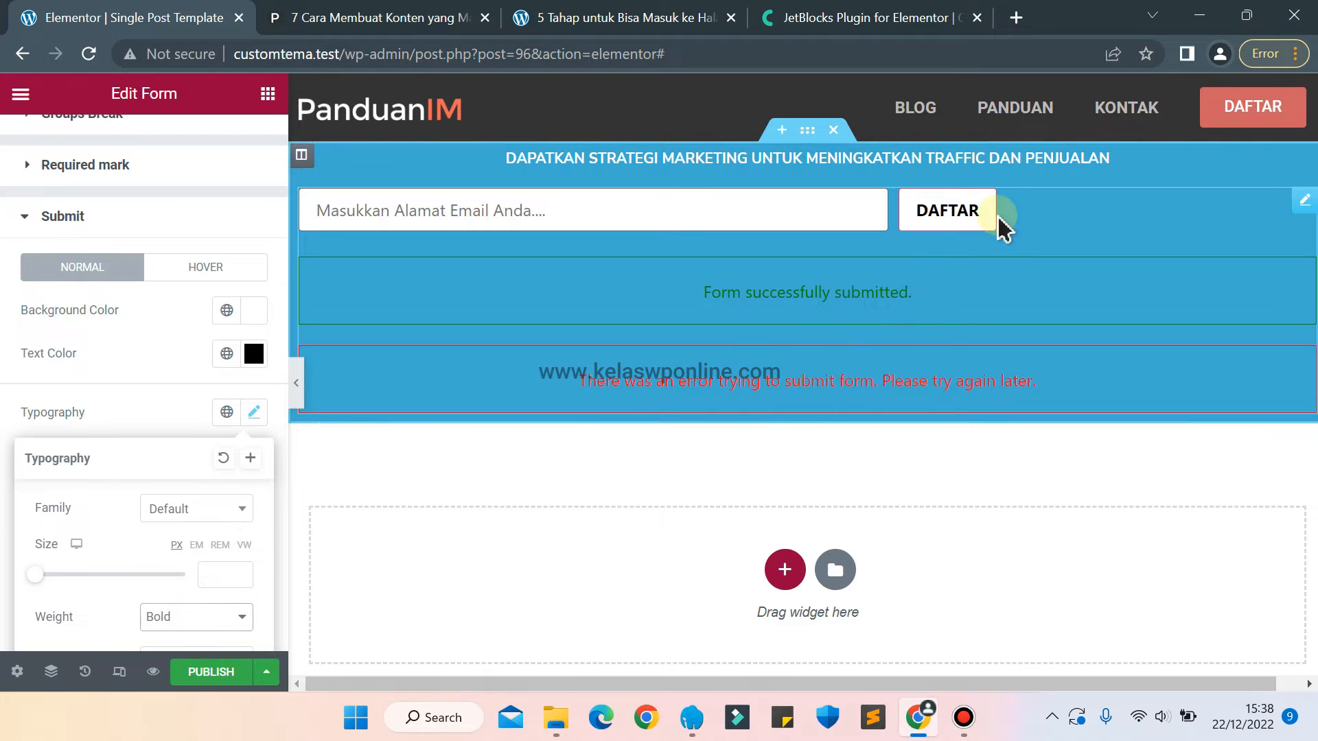
{"action": "left_click", "coordinate": [131, 326]}
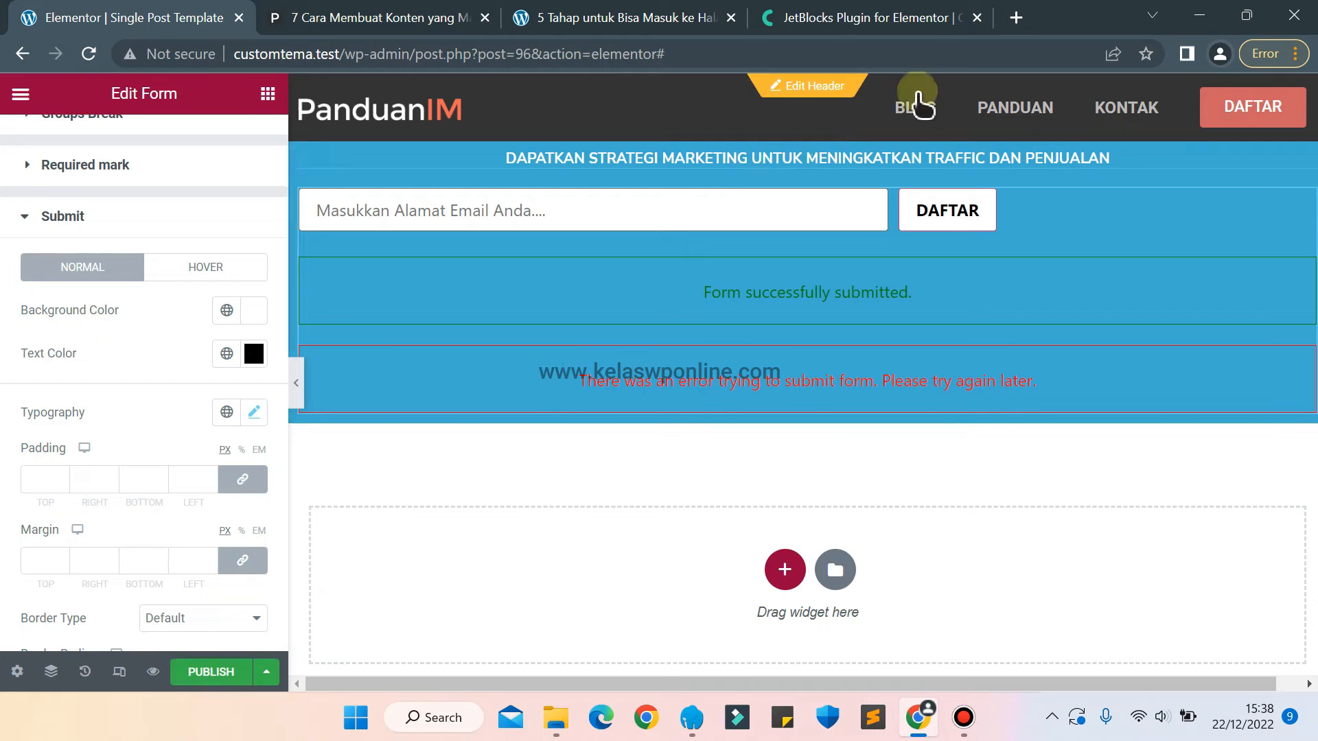
Set the blue subscription section's padding to 15 px on all four sides.
{"action": "left_click", "coordinate": [815, 136]}
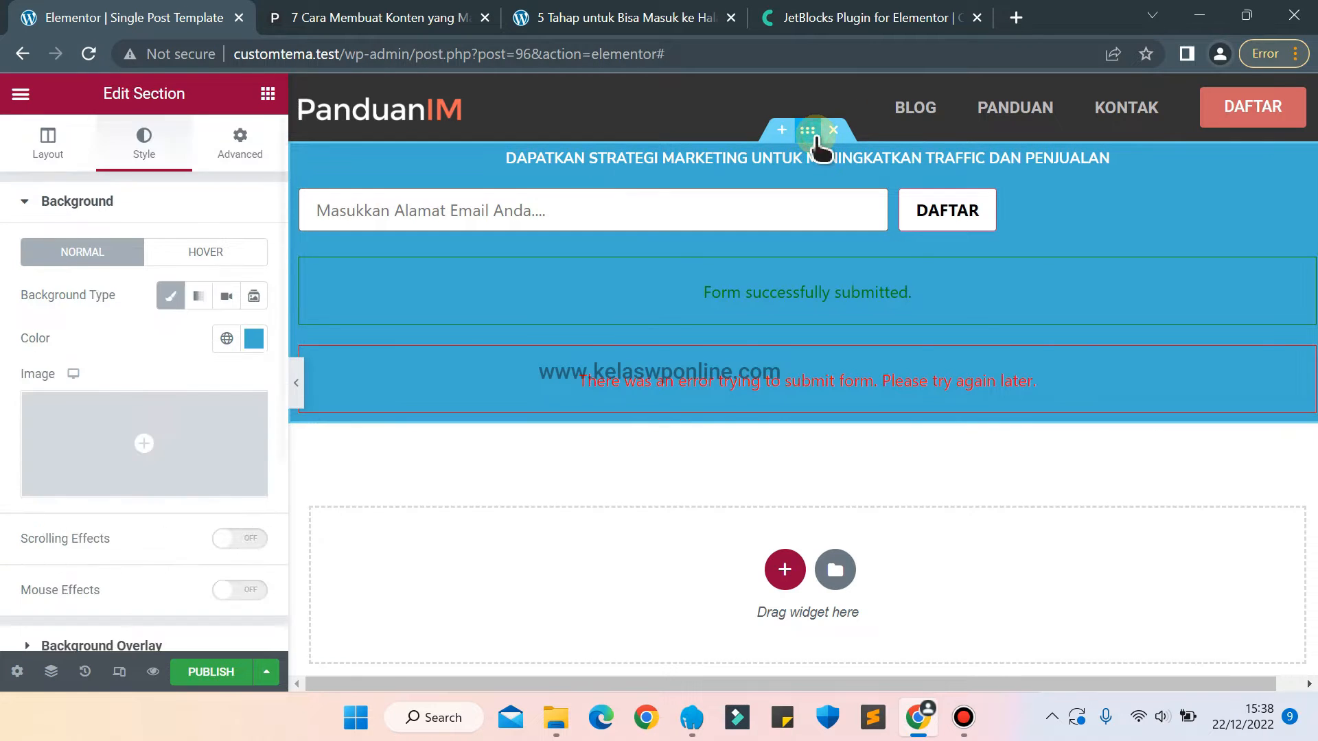
{"action": "left_click", "coordinate": [219, 141]}
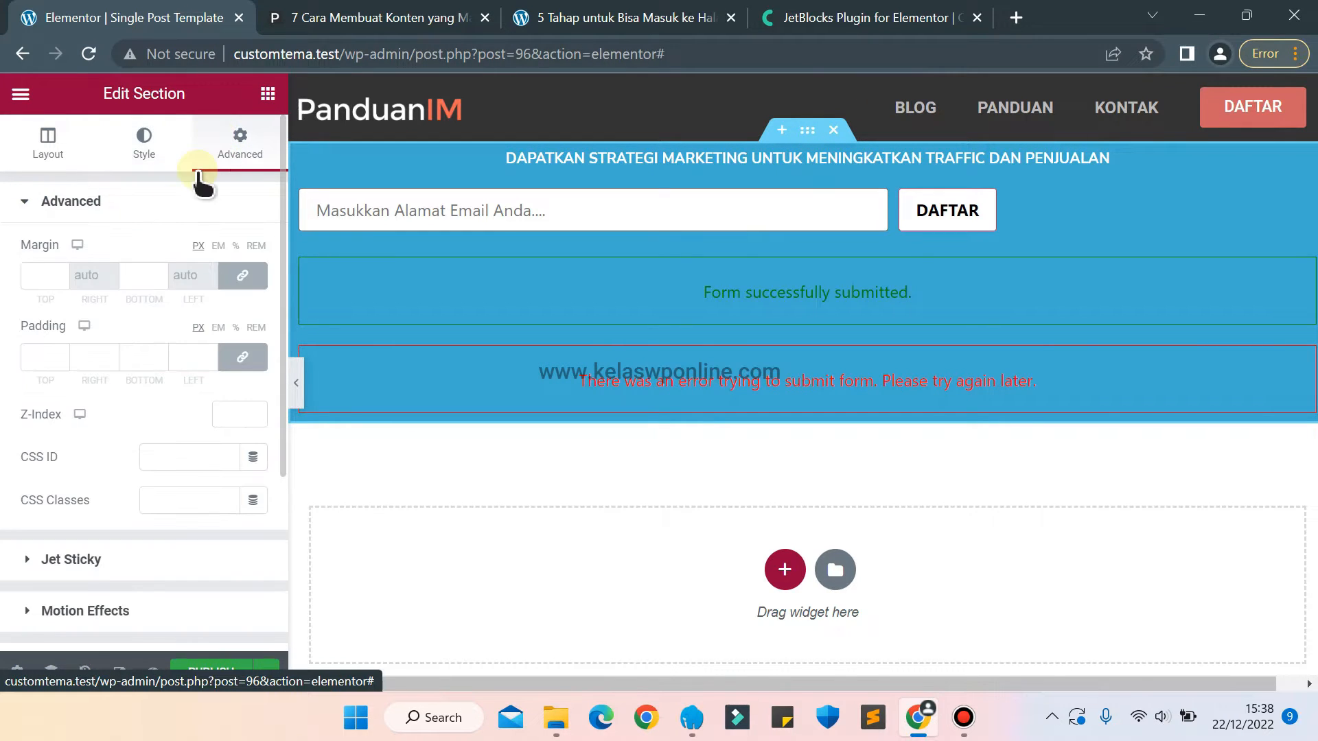
{"action": "left_click", "coordinate": [41, 357]}
{"action": "type", "text": "10"}
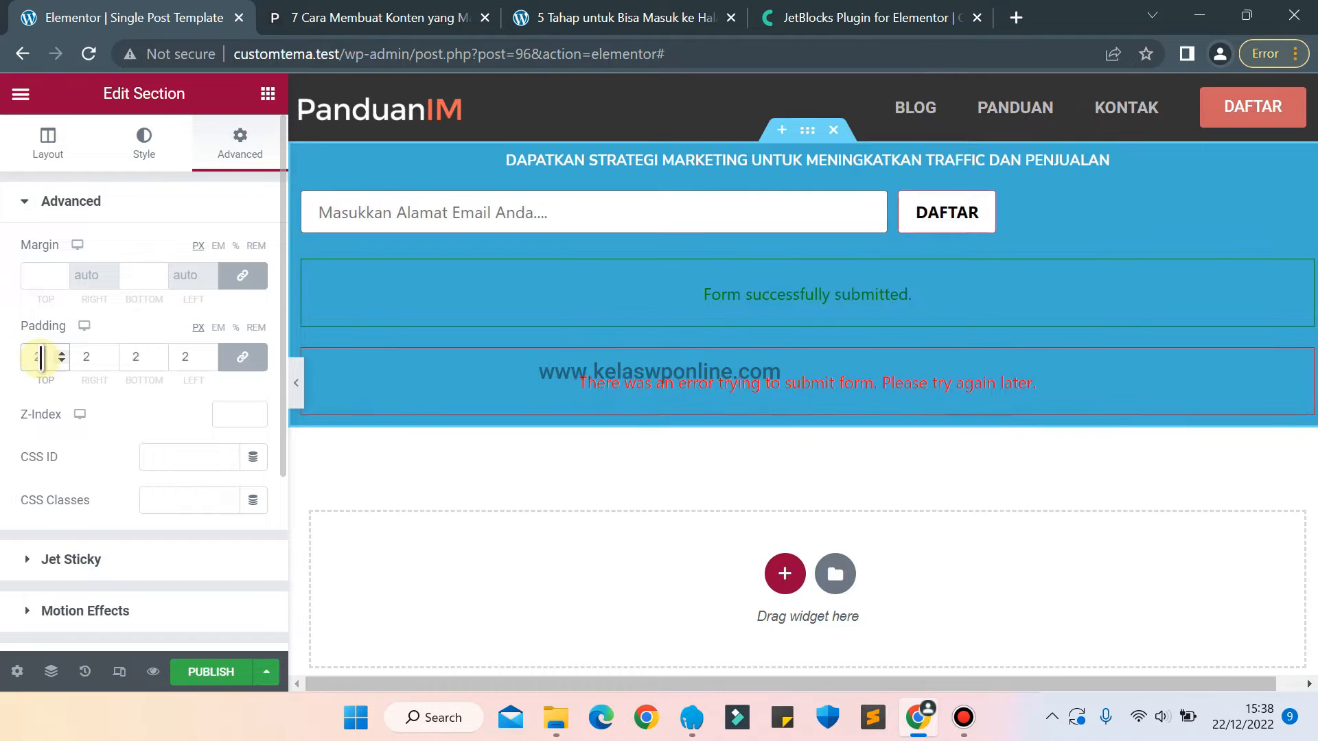
{"action": "key", "text": "Up"}
{"action": "key", "text": "Up"}
{"action": "key", "text": "Up"}
{"action": "key", "text": "Up"}
{"action": "key", "text": "Up"}
{"action": "key", "text": "Up"}
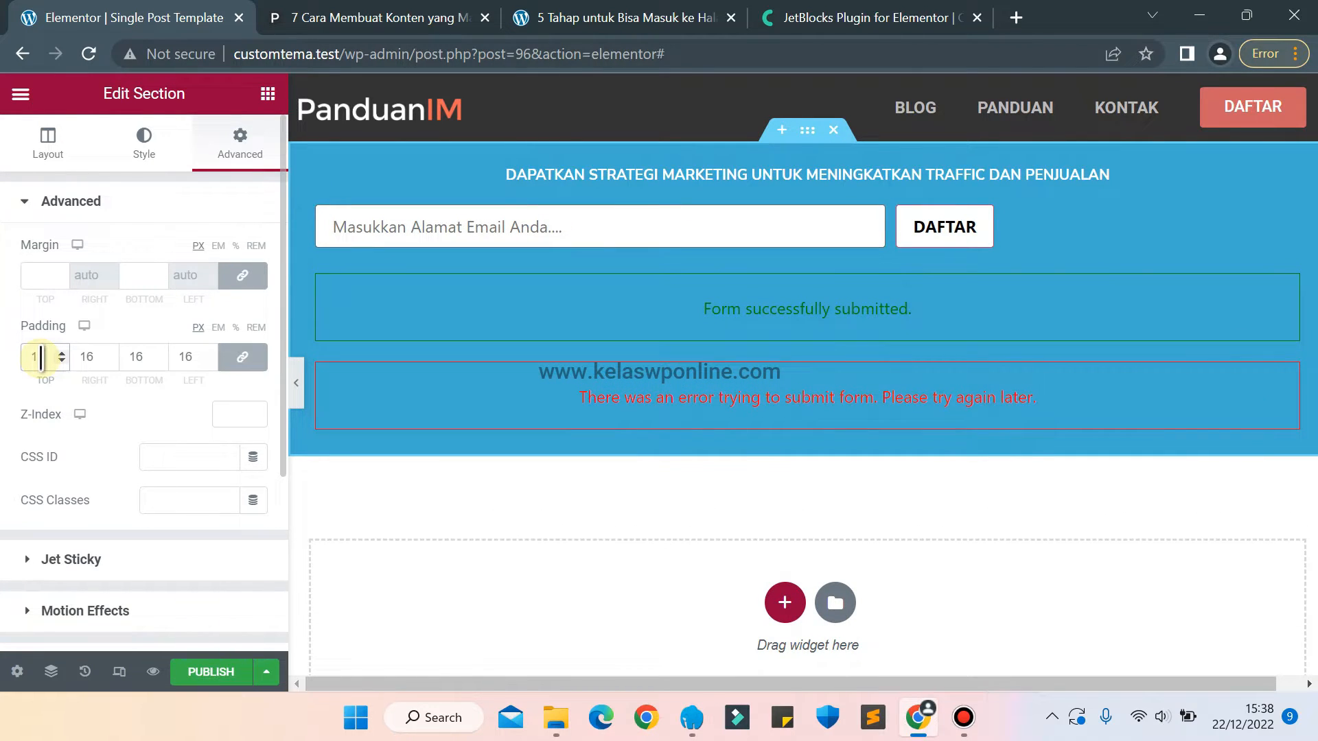
{"action": "key", "text": "Up"}
{"action": "key", "text": "Up"}
{"action": "key", "text": "Up"}
{"action": "key", "text": "Up"}
{"action": "key", "text": "Down"}
{"action": "key", "text": "Down"}
{"action": "key", "text": "Down"}
{"action": "key", "text": "Down"}
{"action": "key", "text": "Down"}
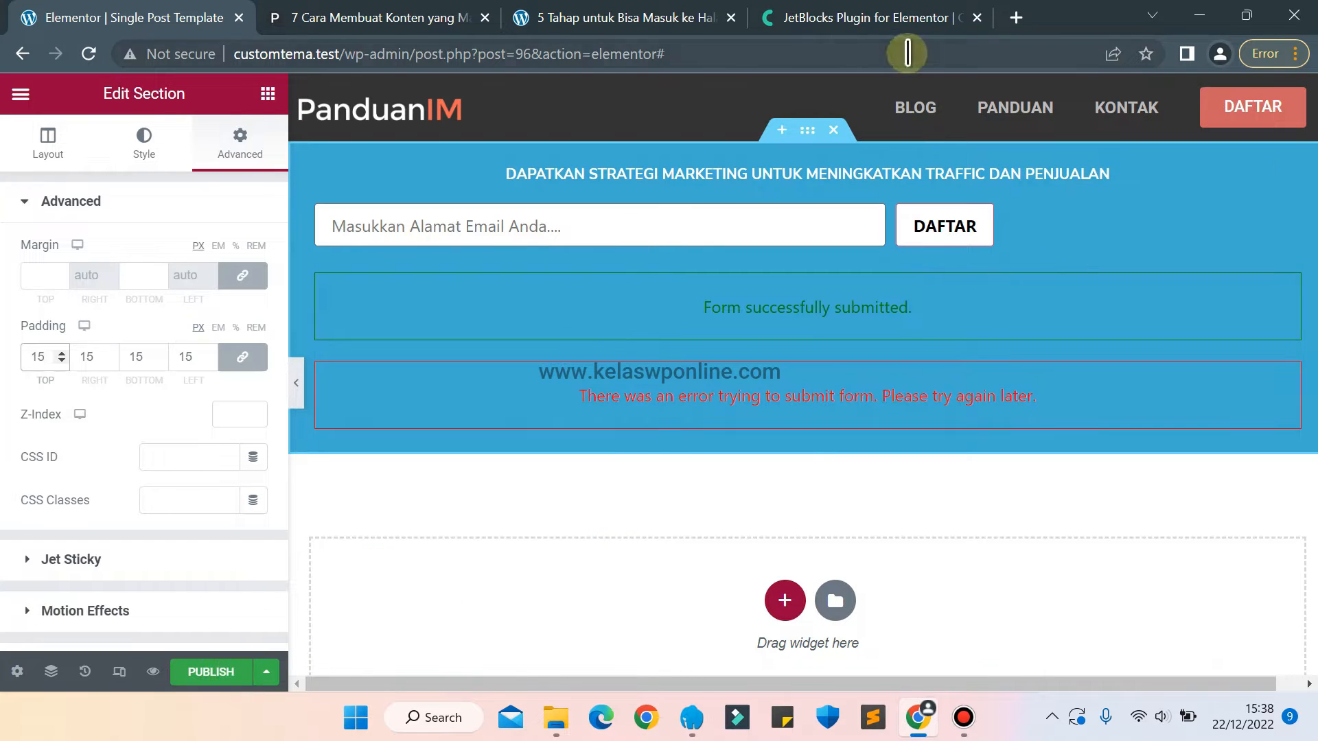
Check the reference article's layout on panduanim.com and add a two-column section below the blue subscription section.
{"action": "left_click", "coordinate": [342, 12]}
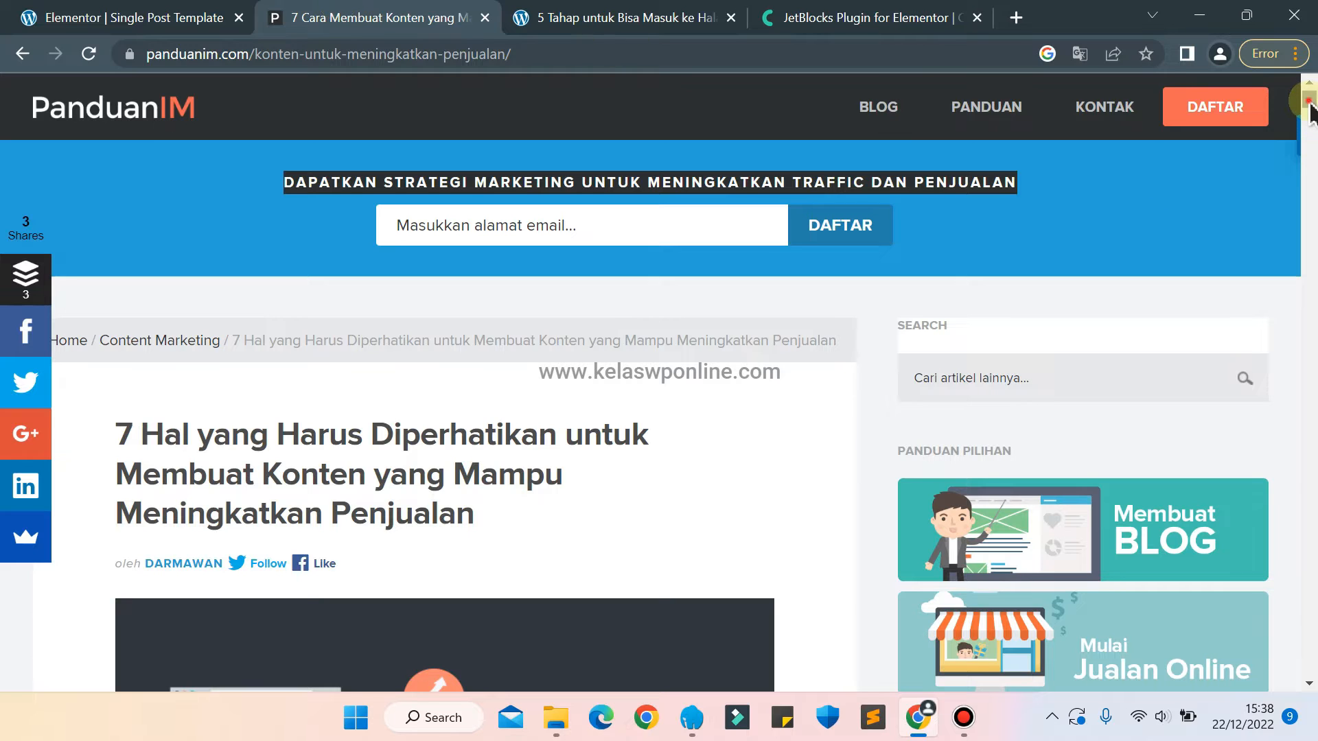
{"action": "scroll", "coordinate": [1309, 110], "scroll_direction": "down", "scroll_amount": 2}
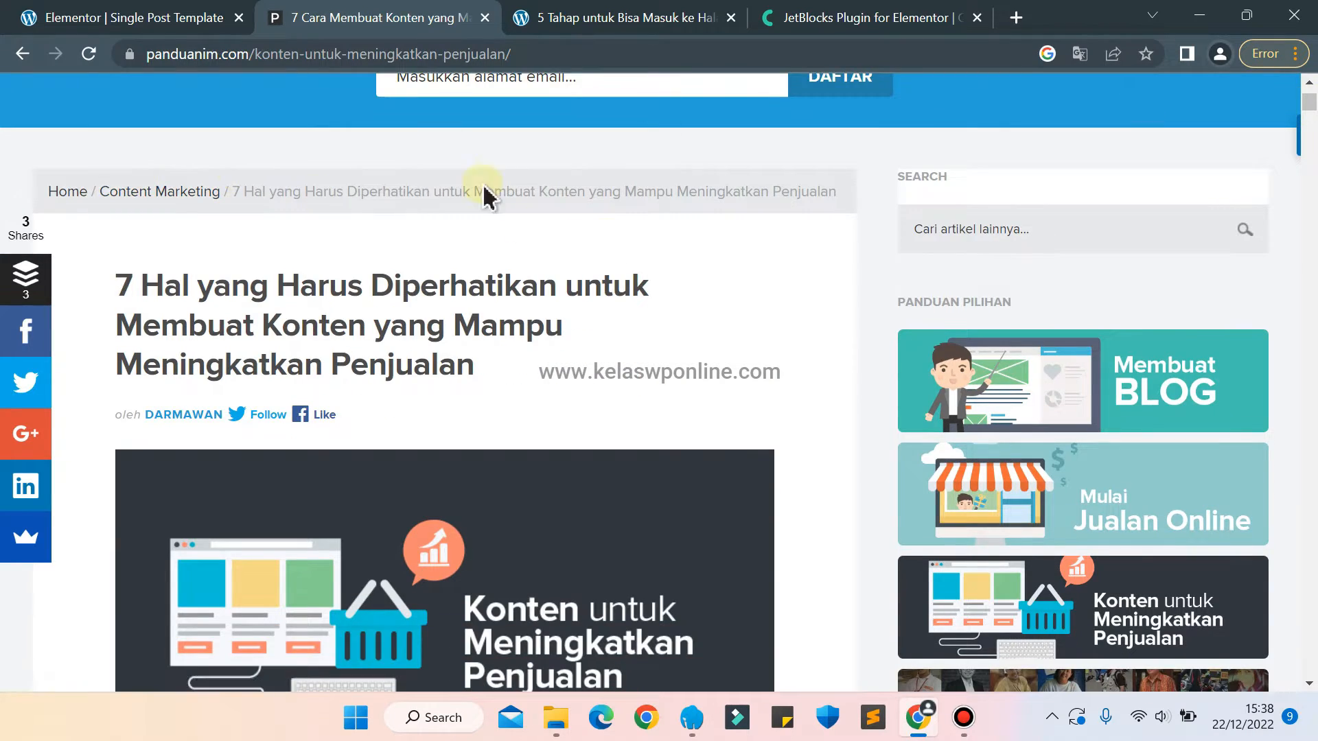
{"action": "left_click", "coordinate": [135, 17]}
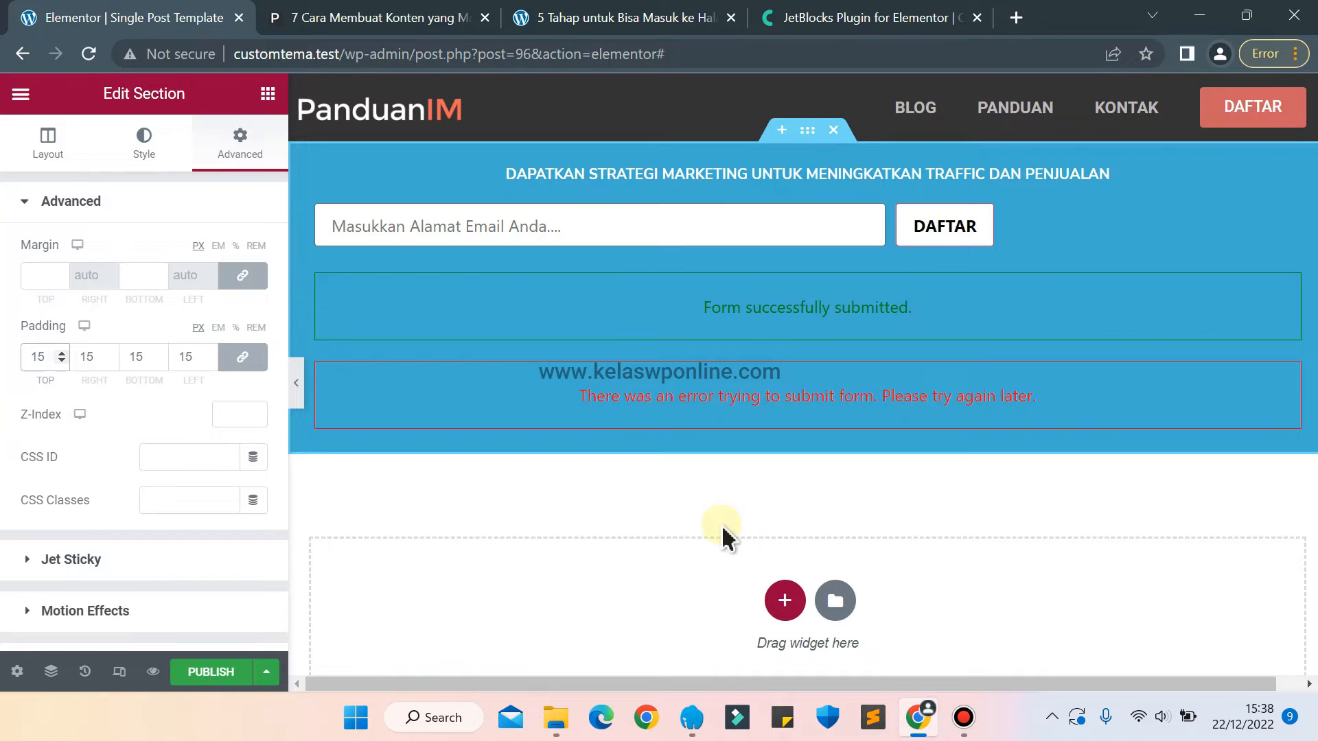
{"action": "left_click", "coordinate": [790, 609]}
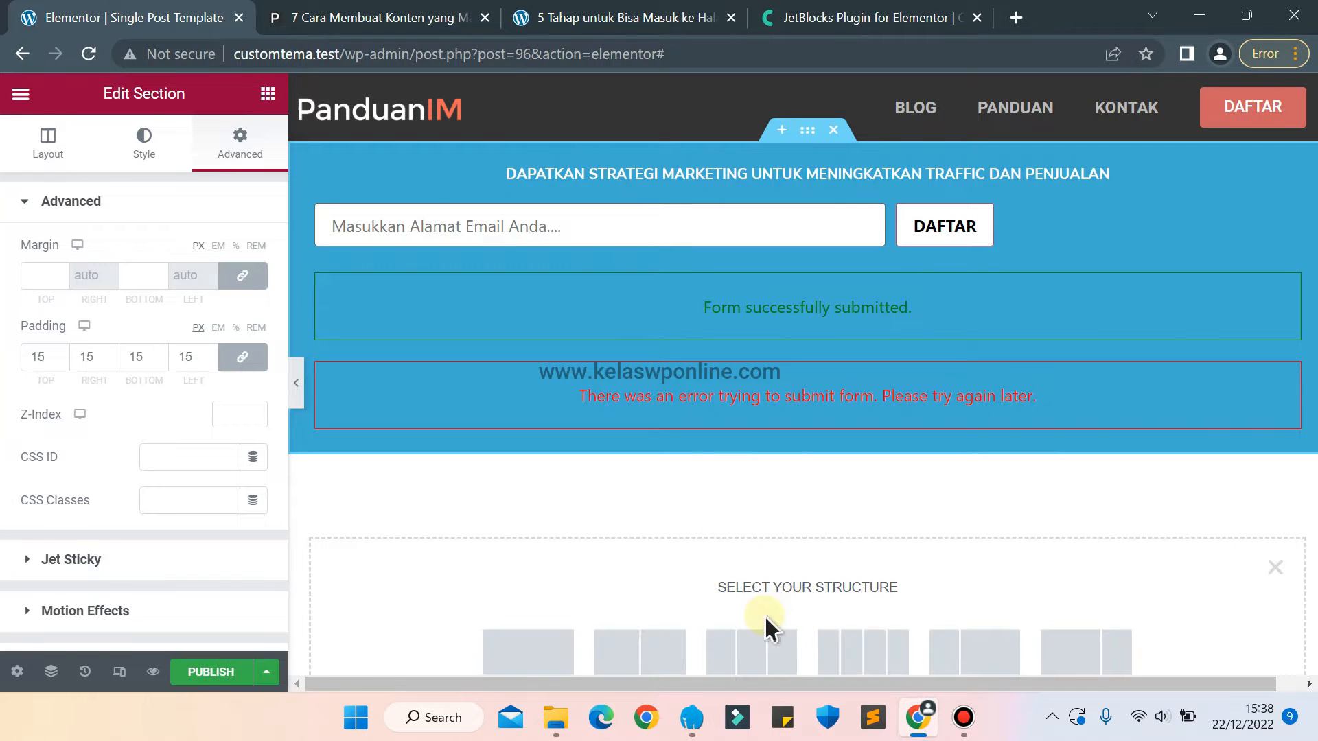
{"action": "left_click", "coordinate": [653, 669]}
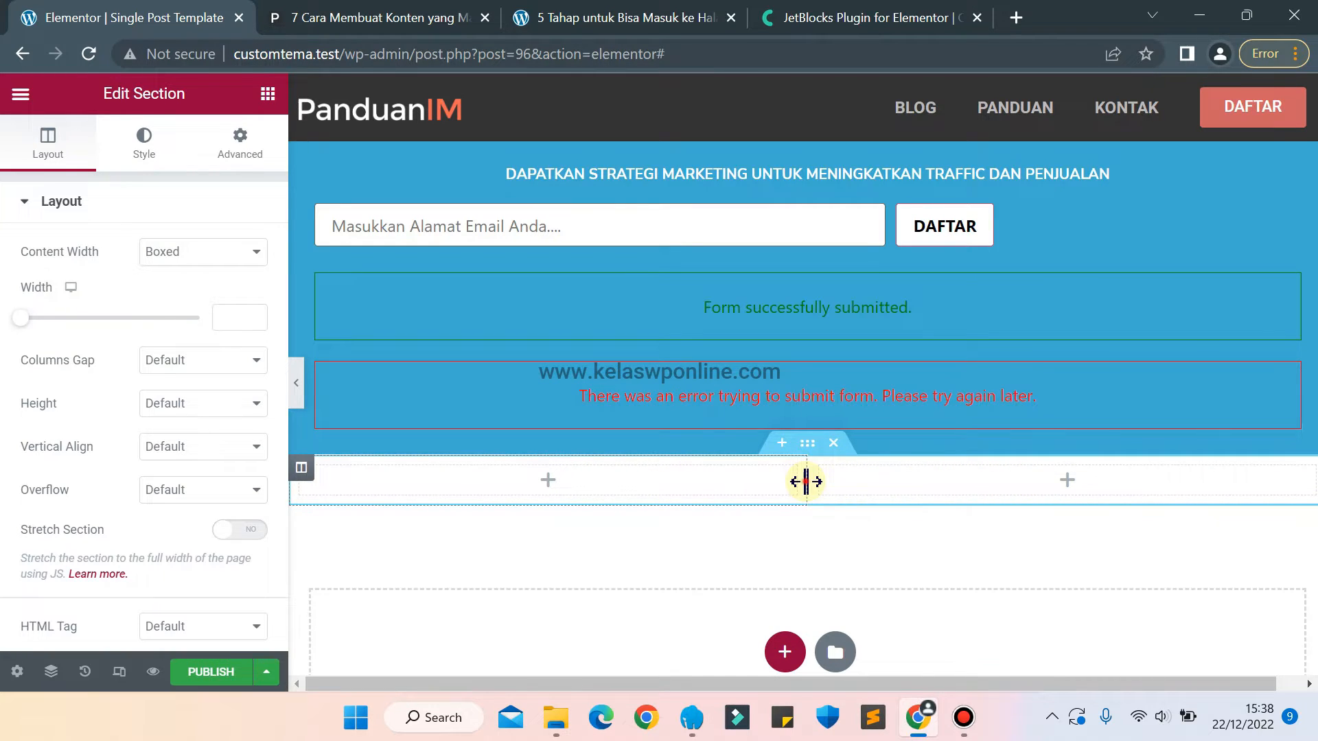
Set the new section's column widths to 70% for the first column and 30% for the second.
{"action": "left_click_drag", "start_coordinate": [806, 481], "coordinate": [1031, 459]}
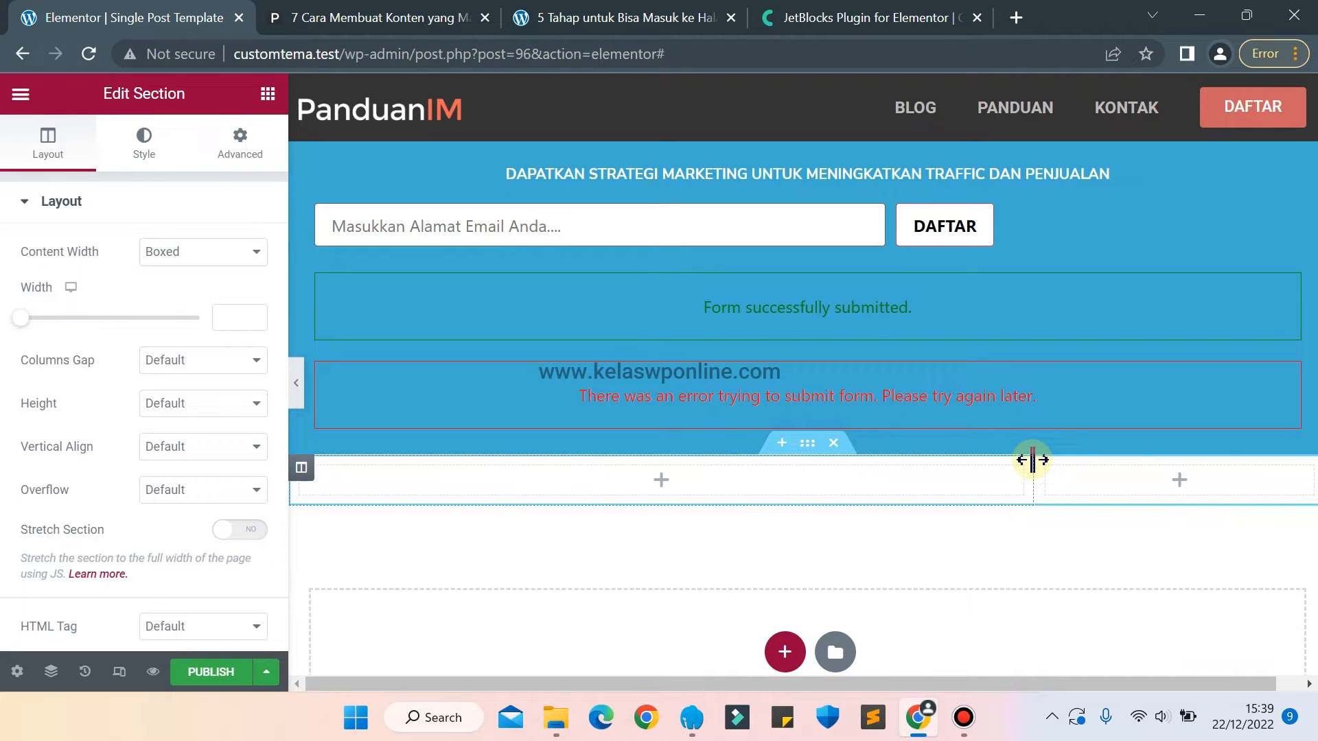
{"action": "left_click", "coordinate": [1046, 470]}
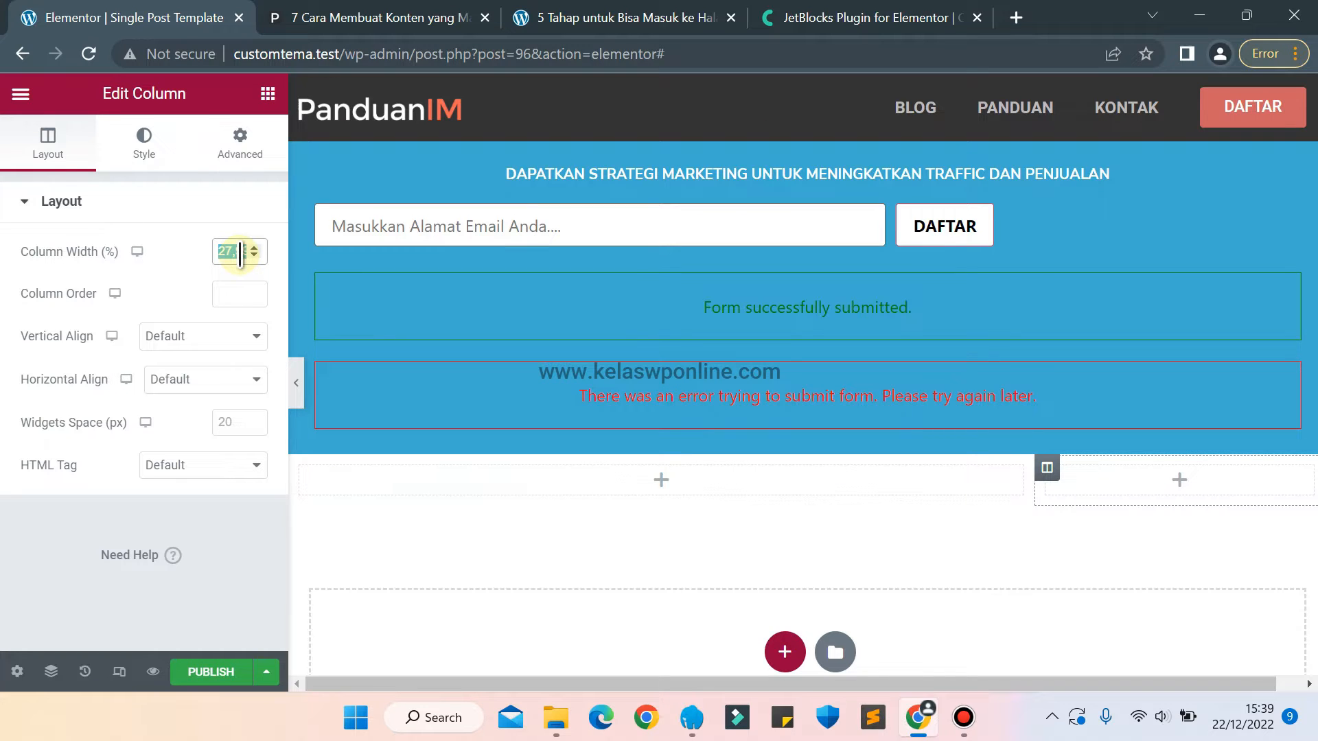
{"action": "type", "text": "30"}
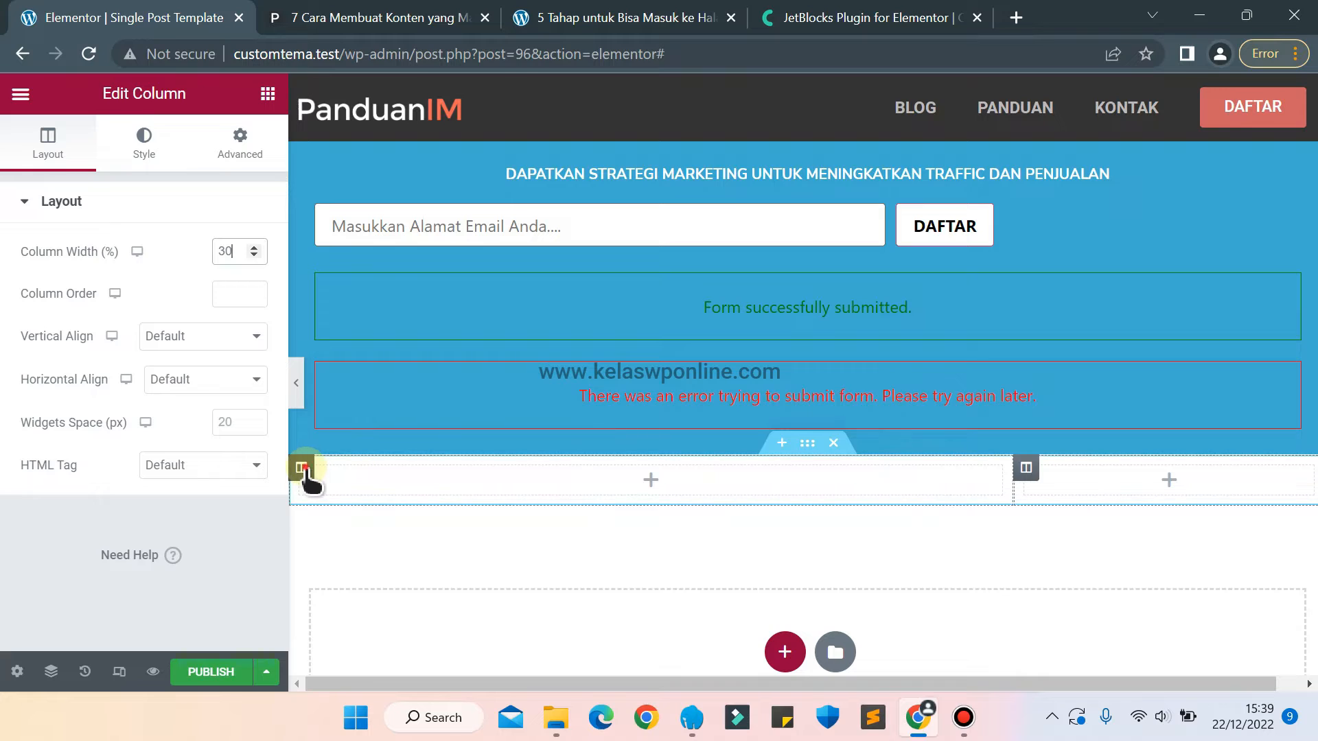
{"action": "left_click", "coordinate": [302, 468]}
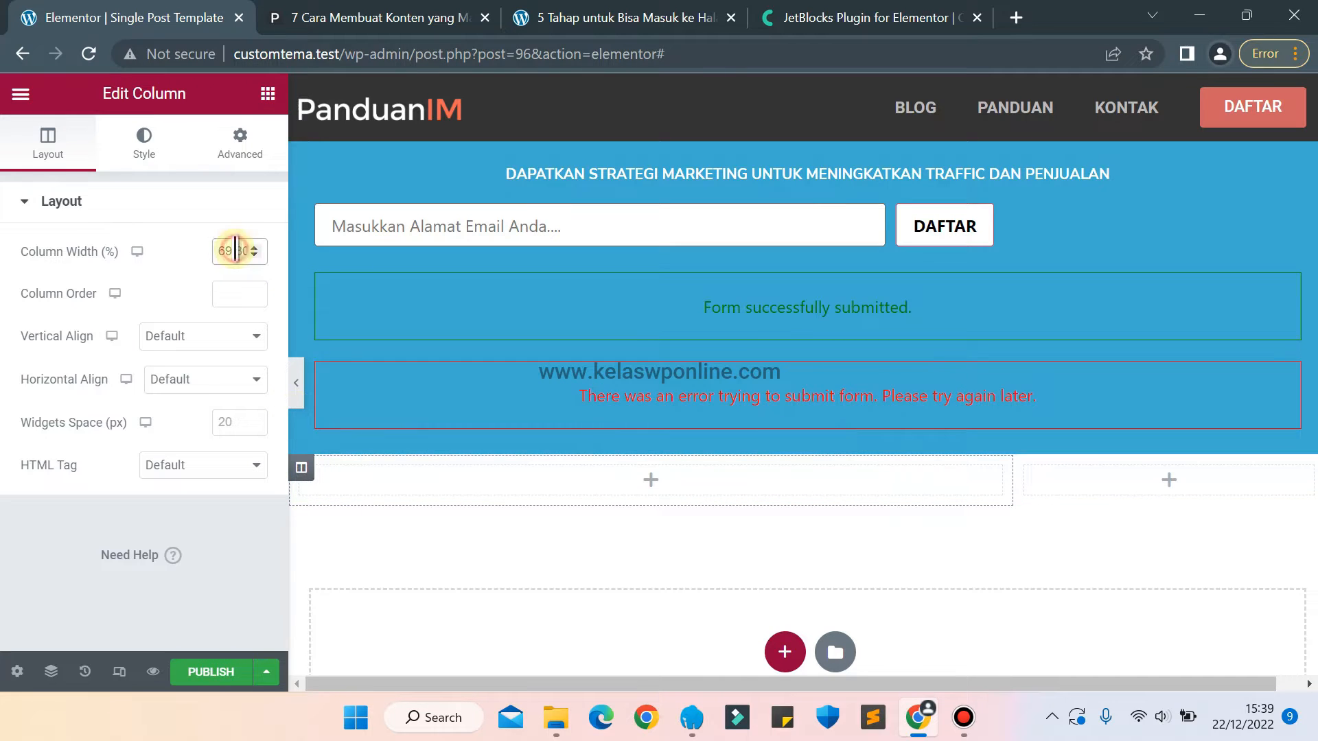
{"action": "type", "text": "70"}
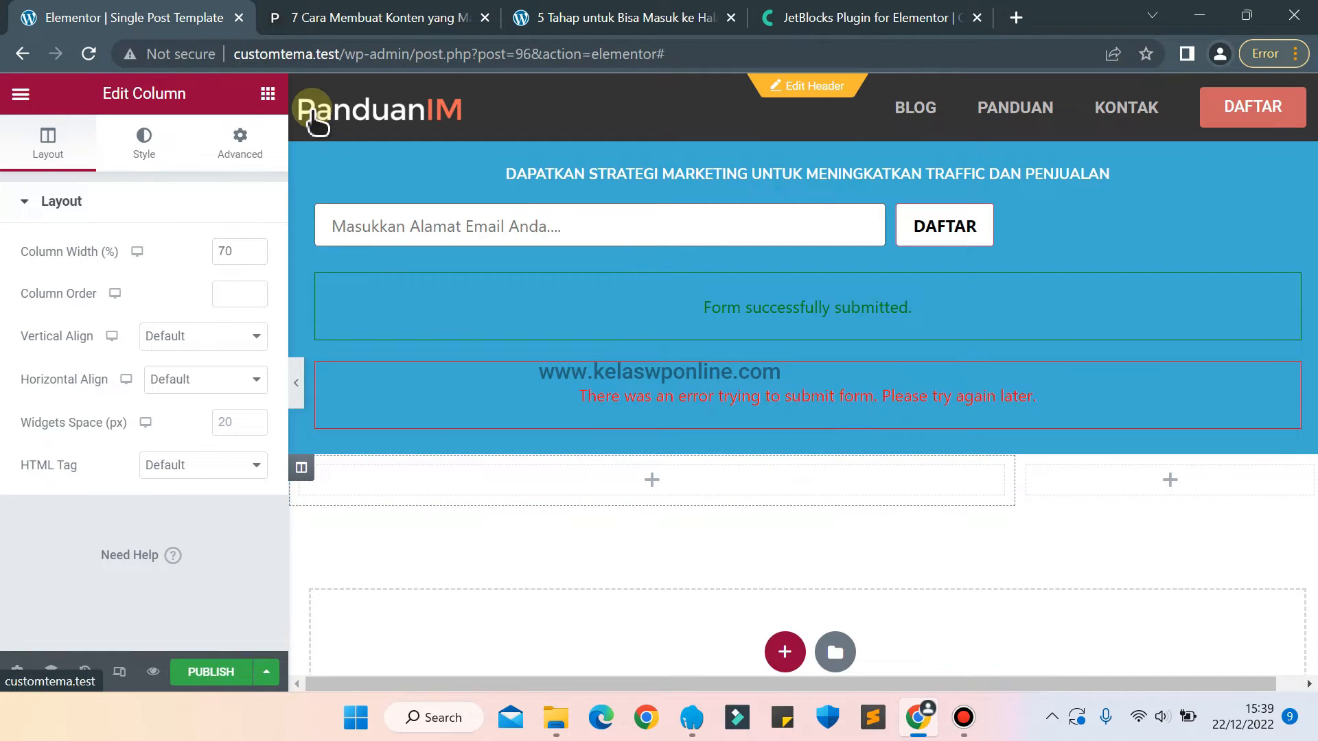
Find the Breadcrumbs widget and place it in the wider 70% column.
{"action": "left_click", "coordinate": [268, 93]}
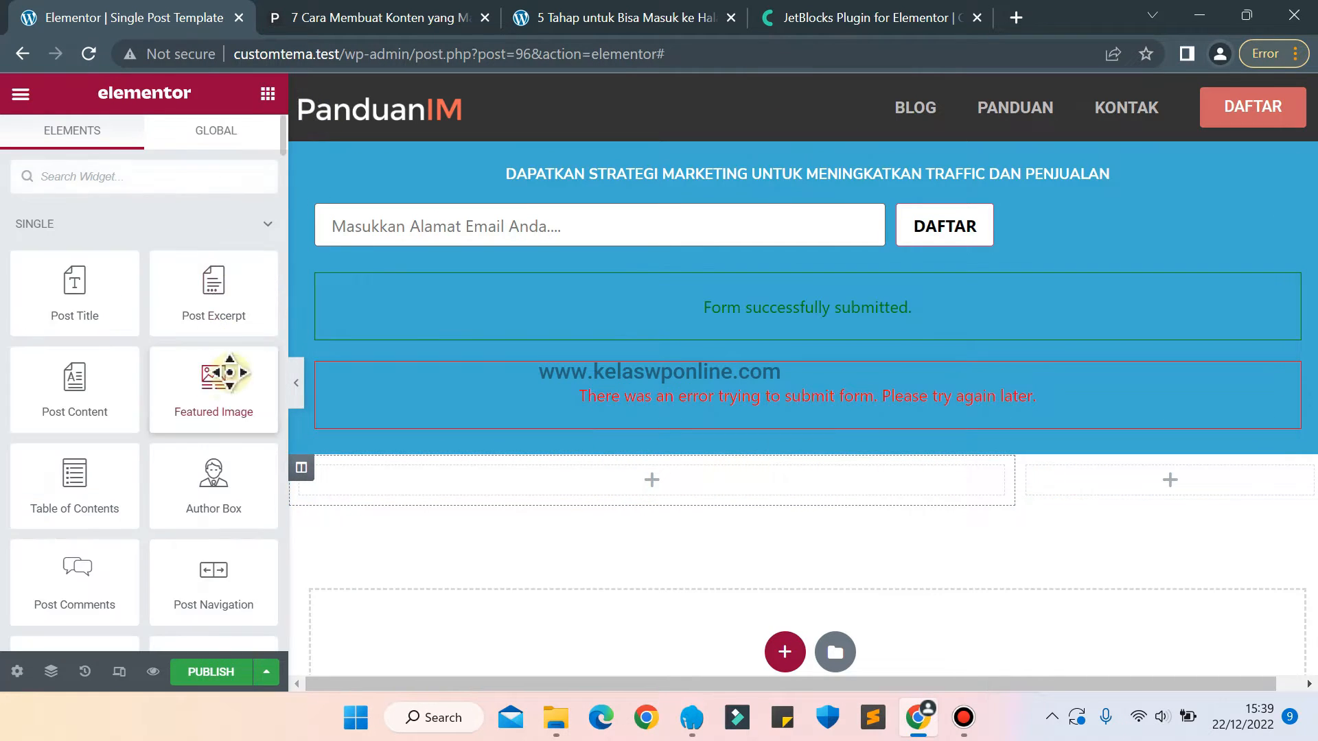
{"action": "left_click", "coordinate": [96, 176]}
{"action": "type", "text": "bread"}
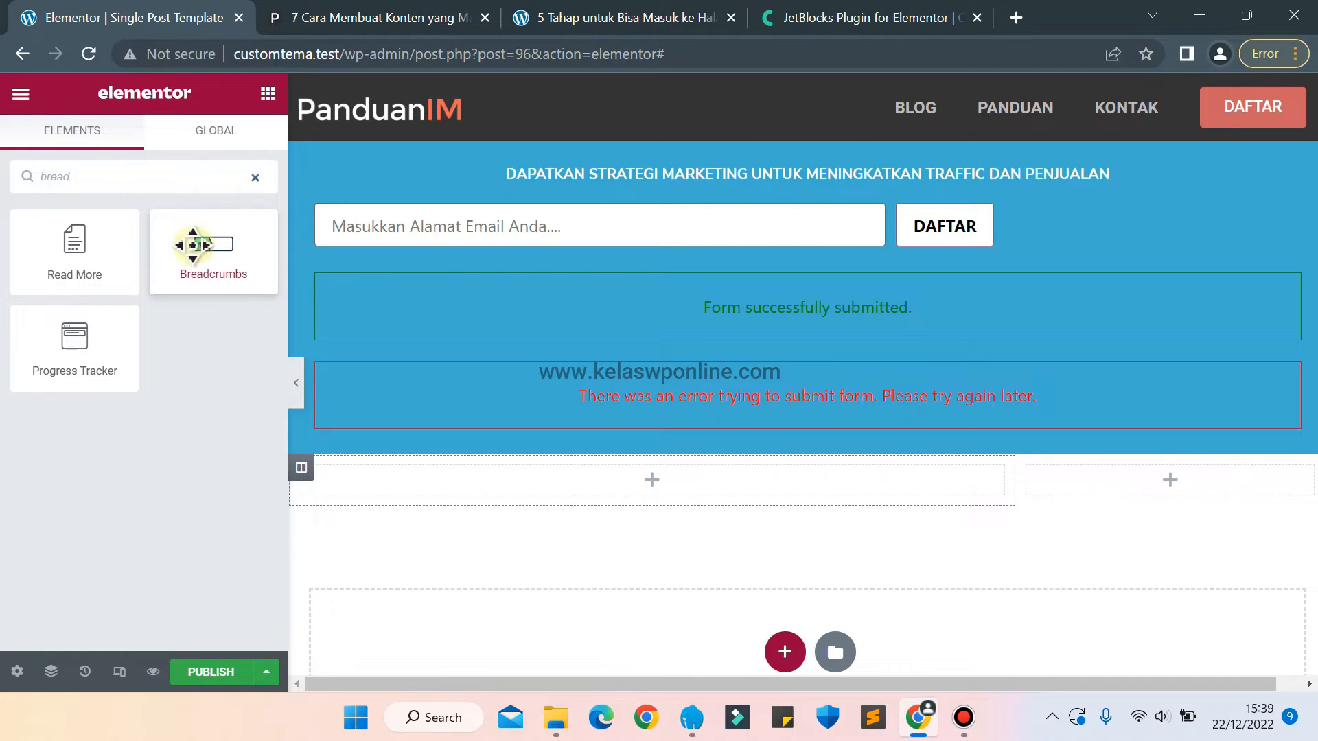
{"action": "left_click_drag", "start_coordinate": [196, 250], "coordinate": [621, 500]}
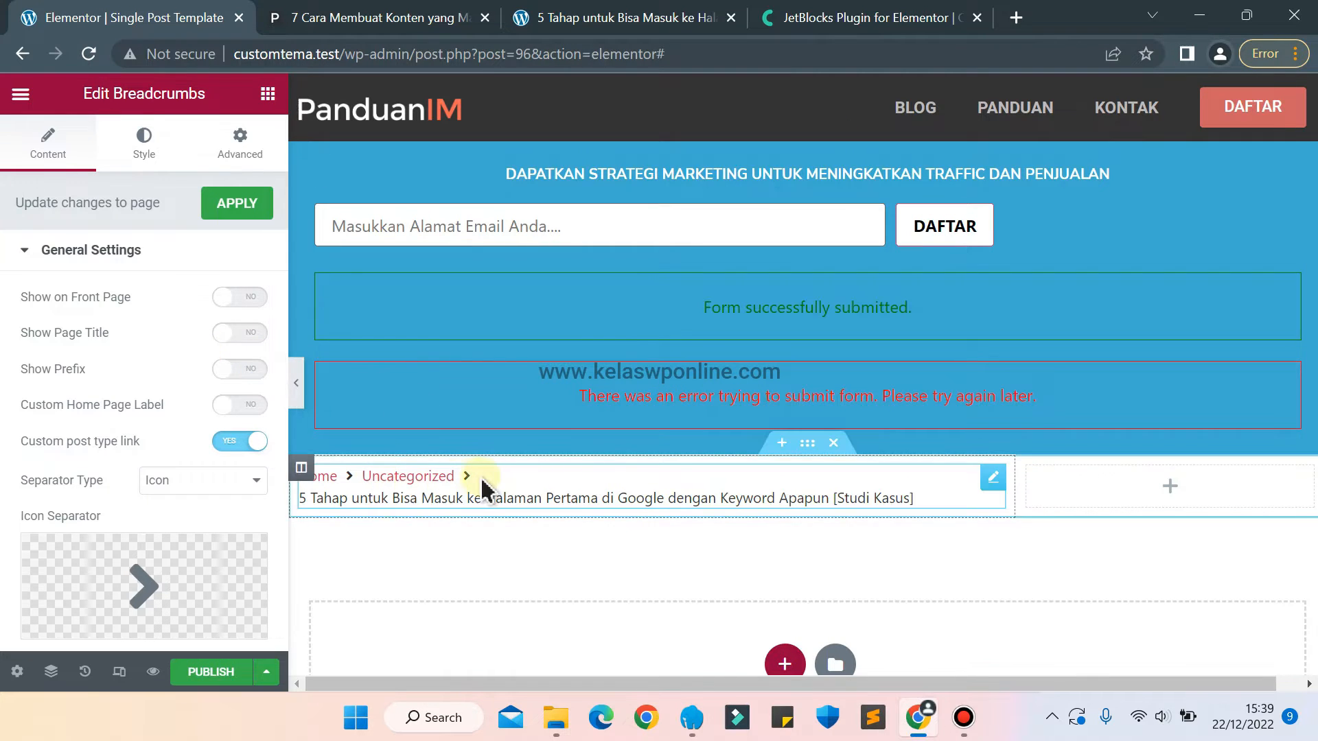
Set the alignment of the breadcrumbs to Left.
{"action": "scroll", "coordinate": [176, 318], "scroll_direction": "down", "scroll_amount": 2}
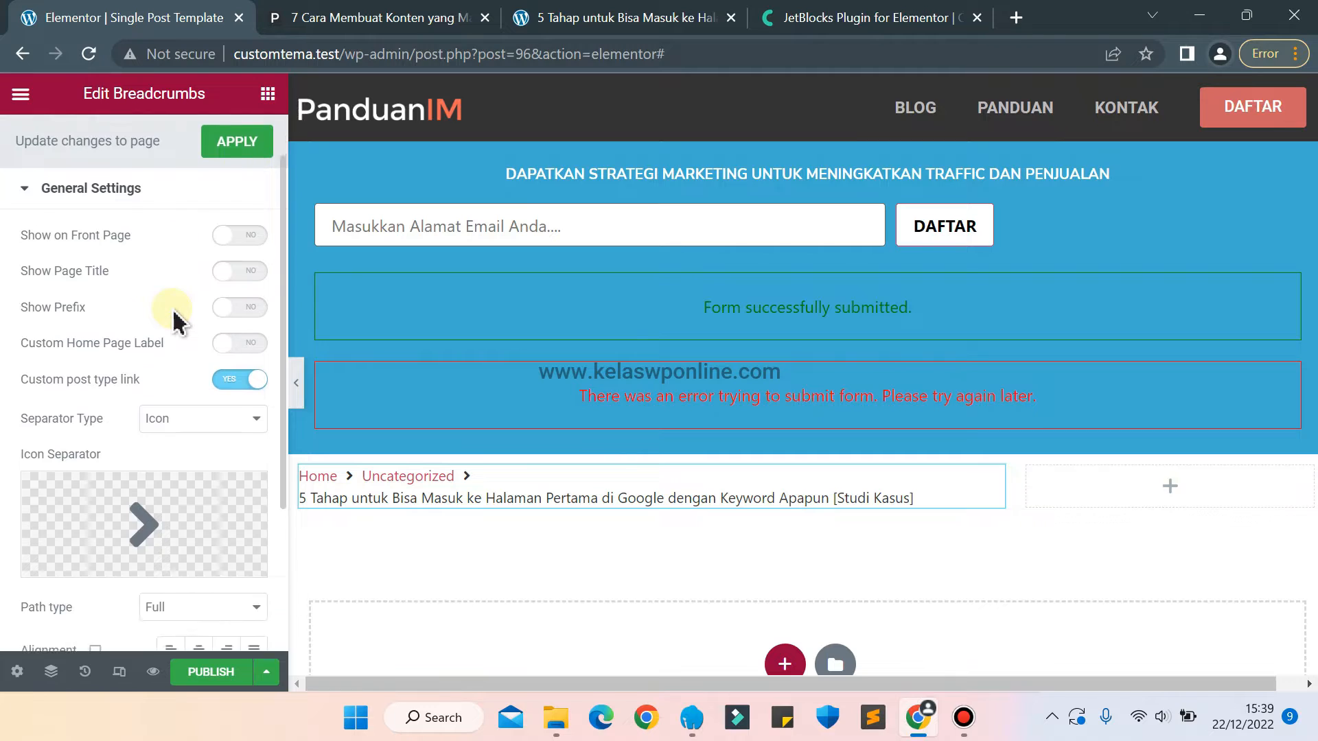
{"action": "scroll", "coordinate": [177, 318], "scroll_direction": "down", "scroll_amount": 2}
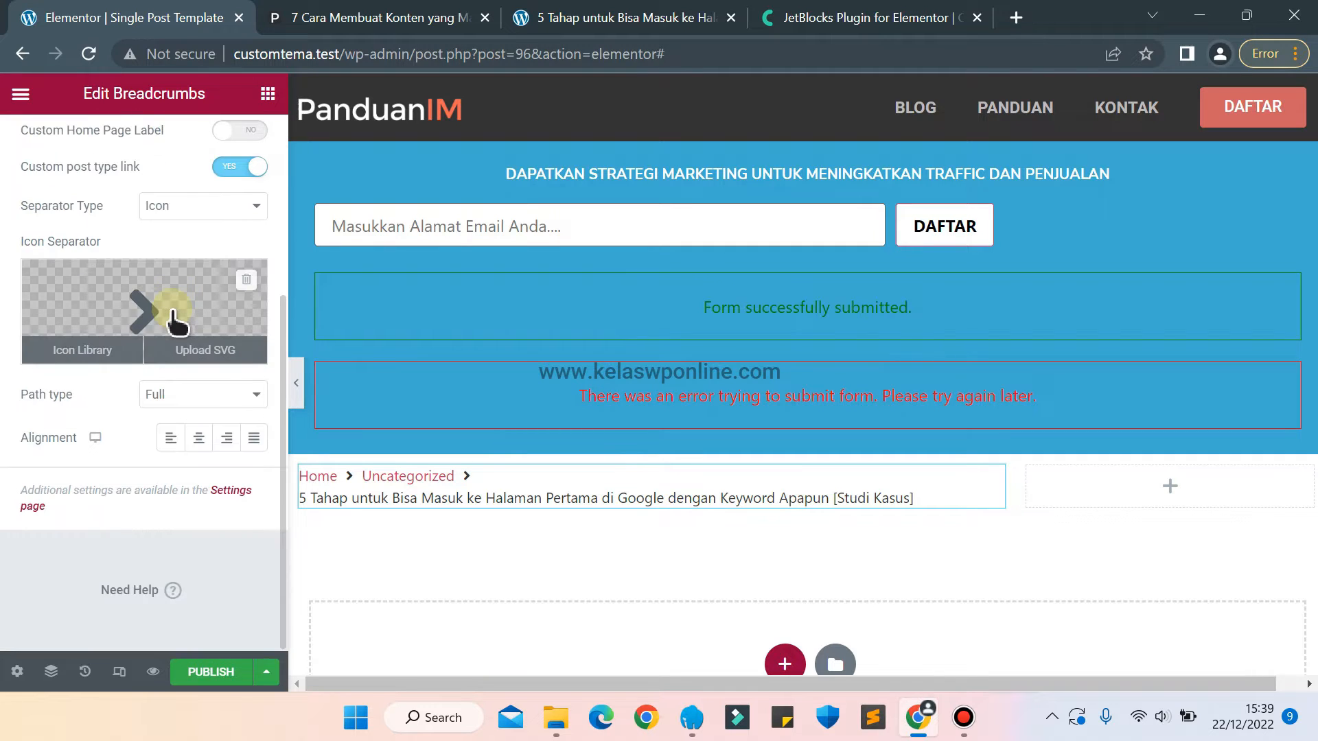
{"action": "left_click", "coordinate": [171, 443]}
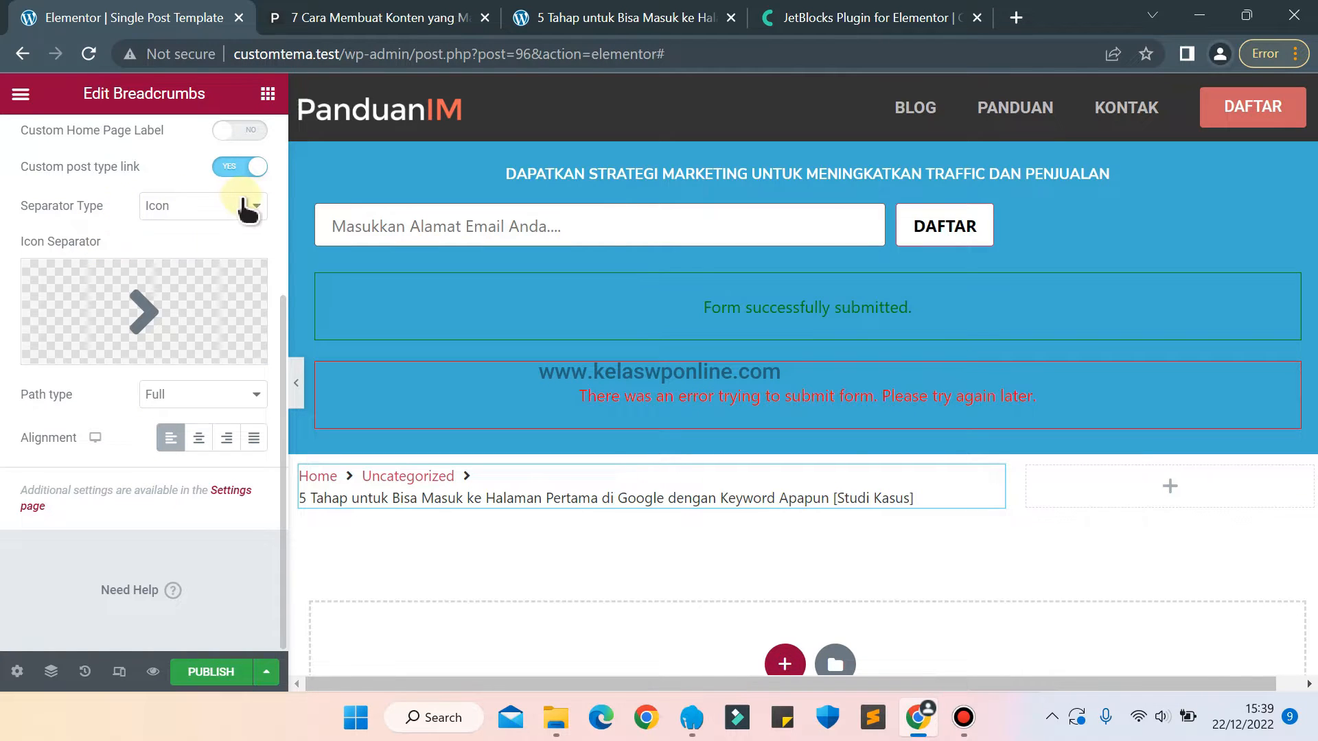
{"action": "left_click", "coordinate": [379, 15]}
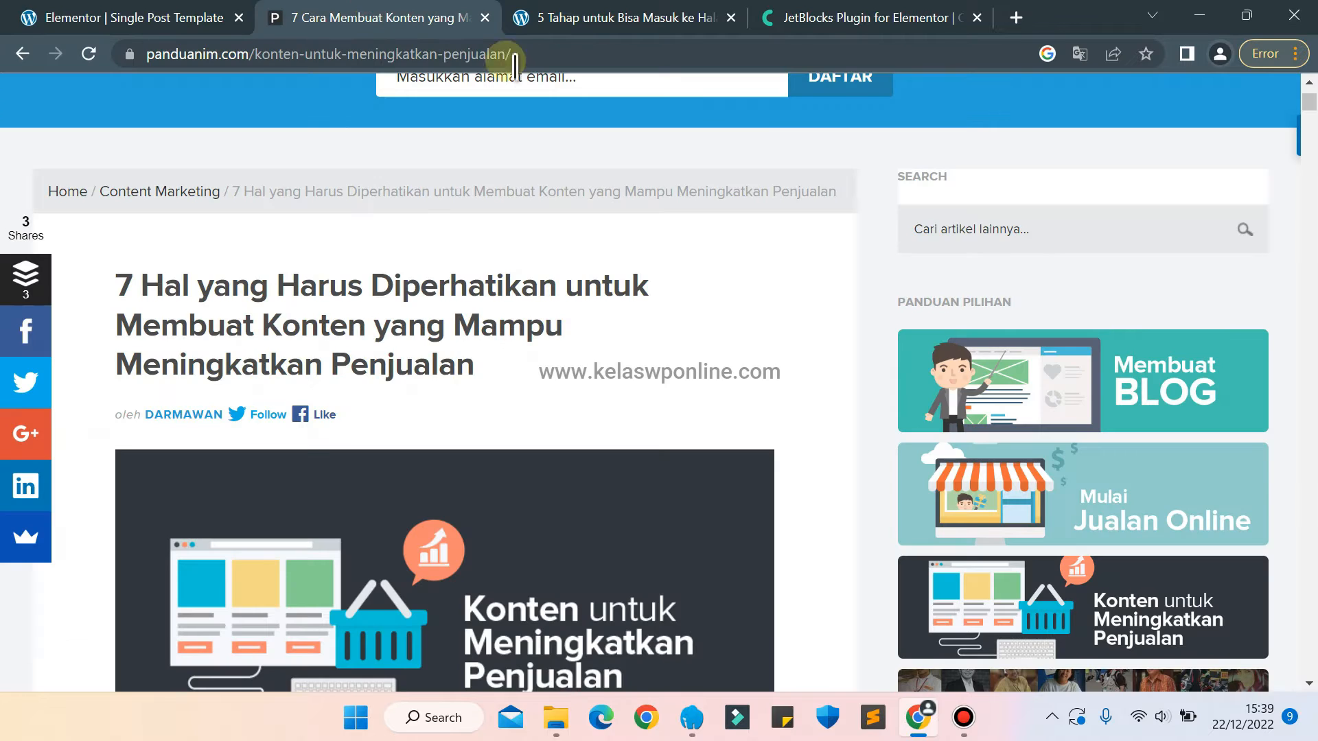
{"action": "left_click", "coordinate": [112, 15]}
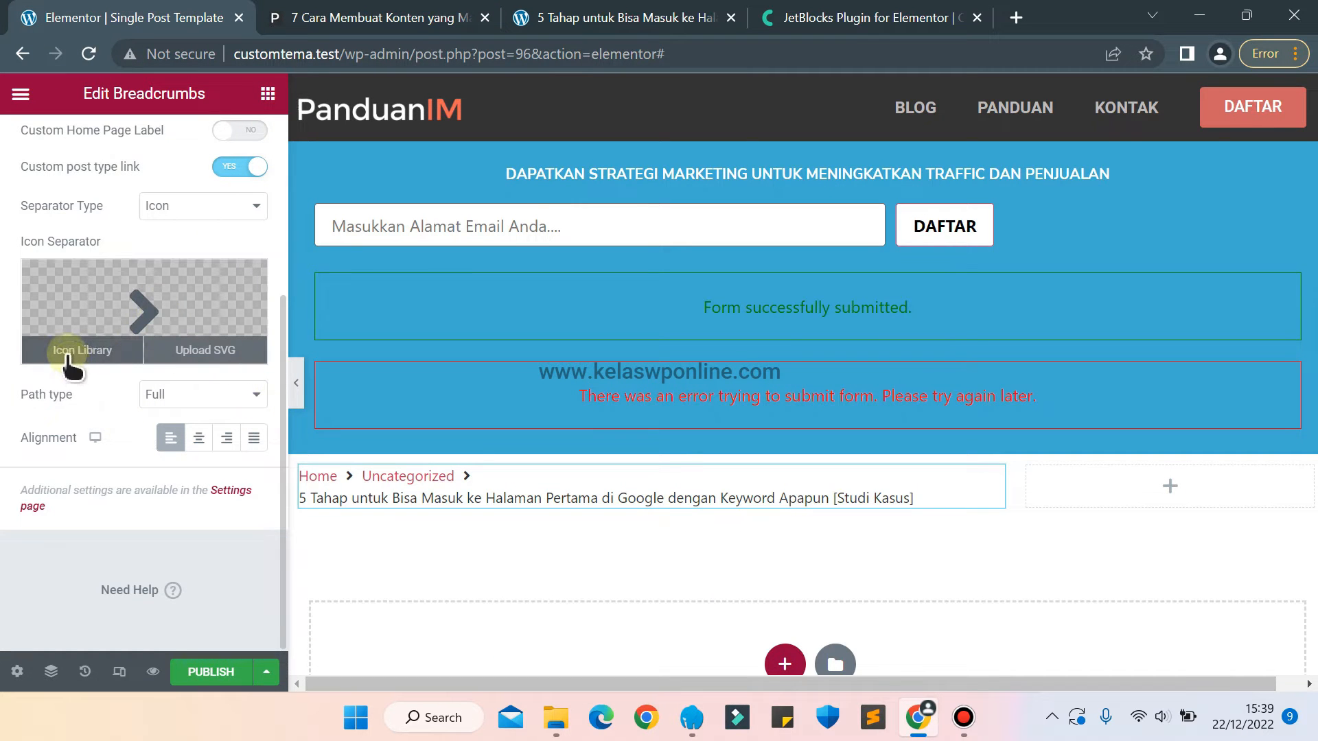
{"action": "left_click", "coordinate": [69, 352]}
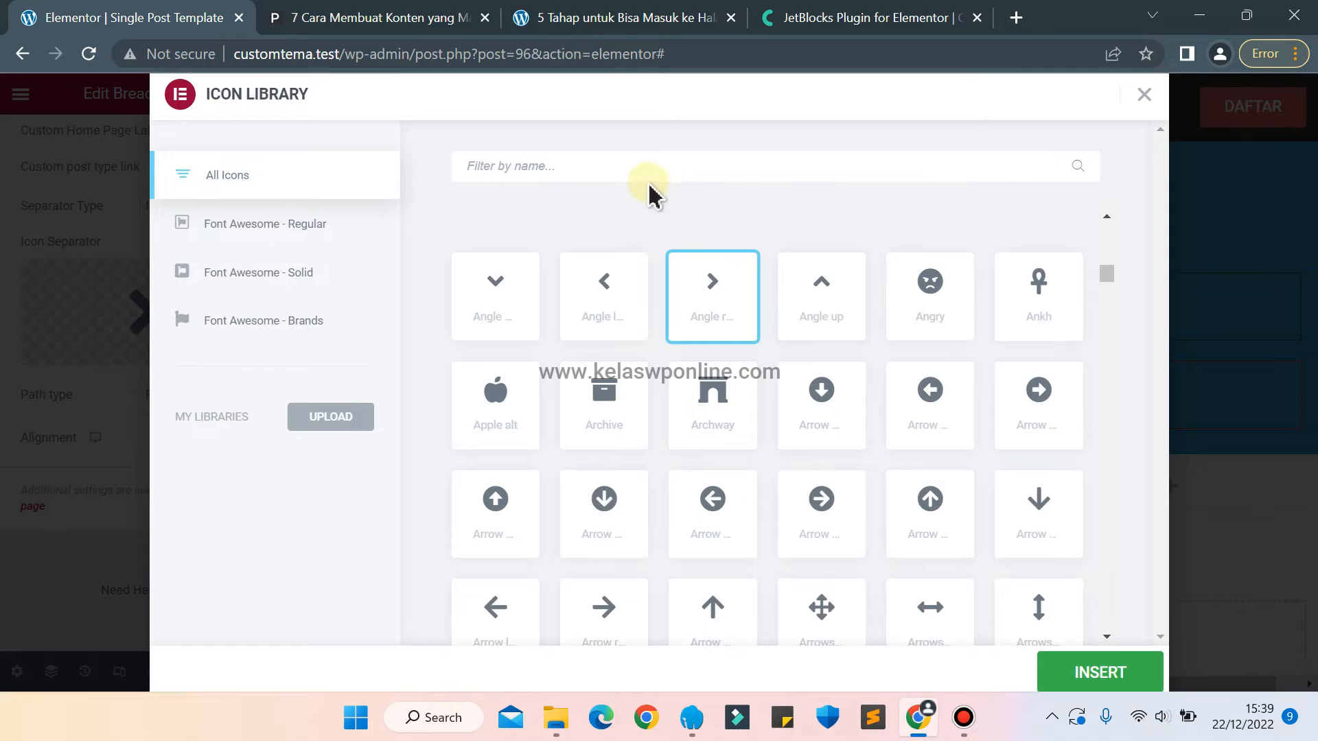
{"action": "type", "text": "line"}
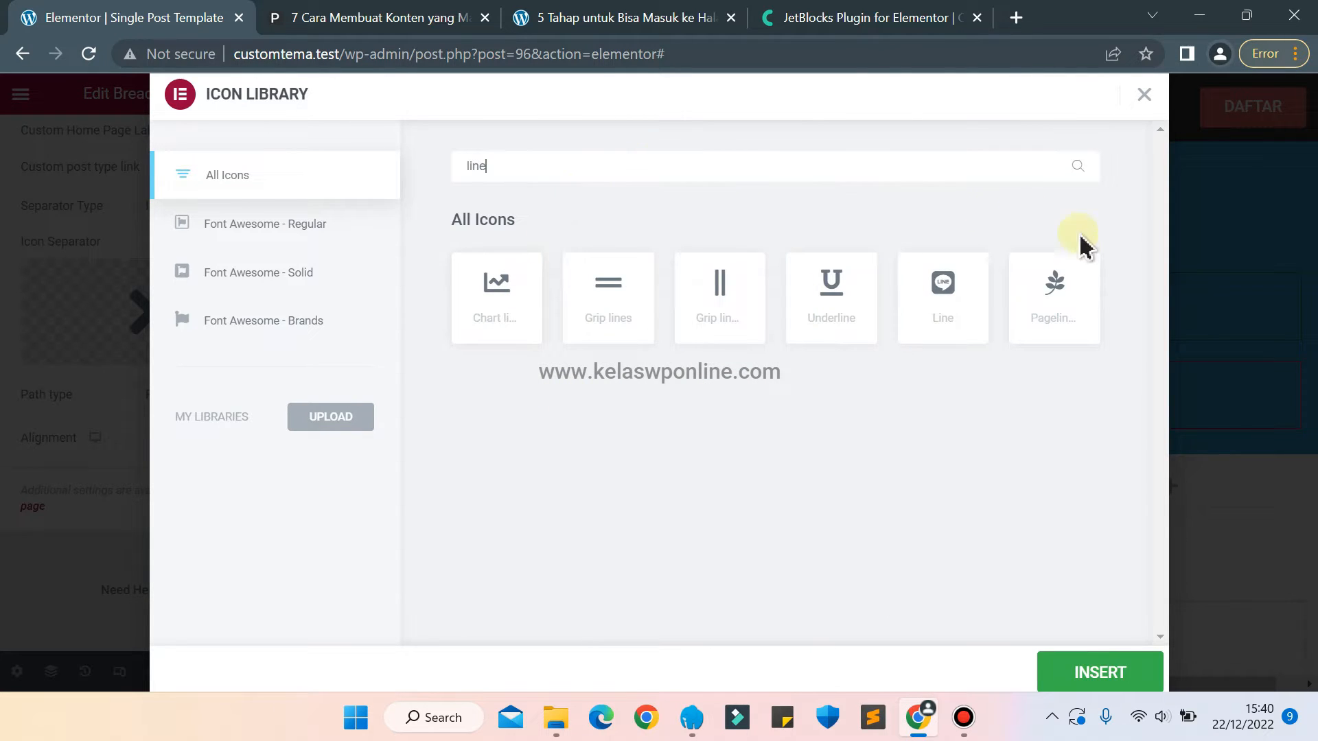
{"action": "key", "text": "BackSpace"}
{"action": "key", "text": "BackSpace"}
{"action": "key", "text": "BackSpace"}
{"action": "key", "text": "BackSpace"}
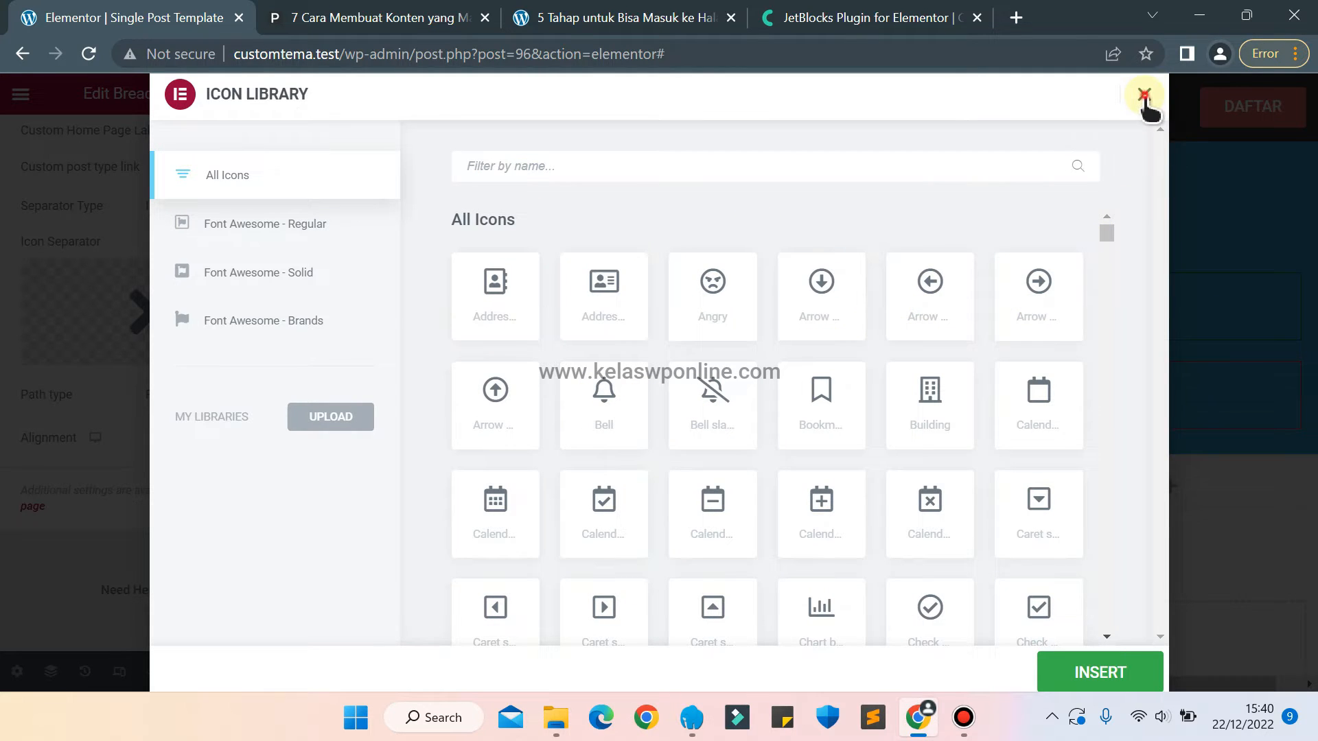
{"action": "left_click", "coordinate": [1144, 94]}
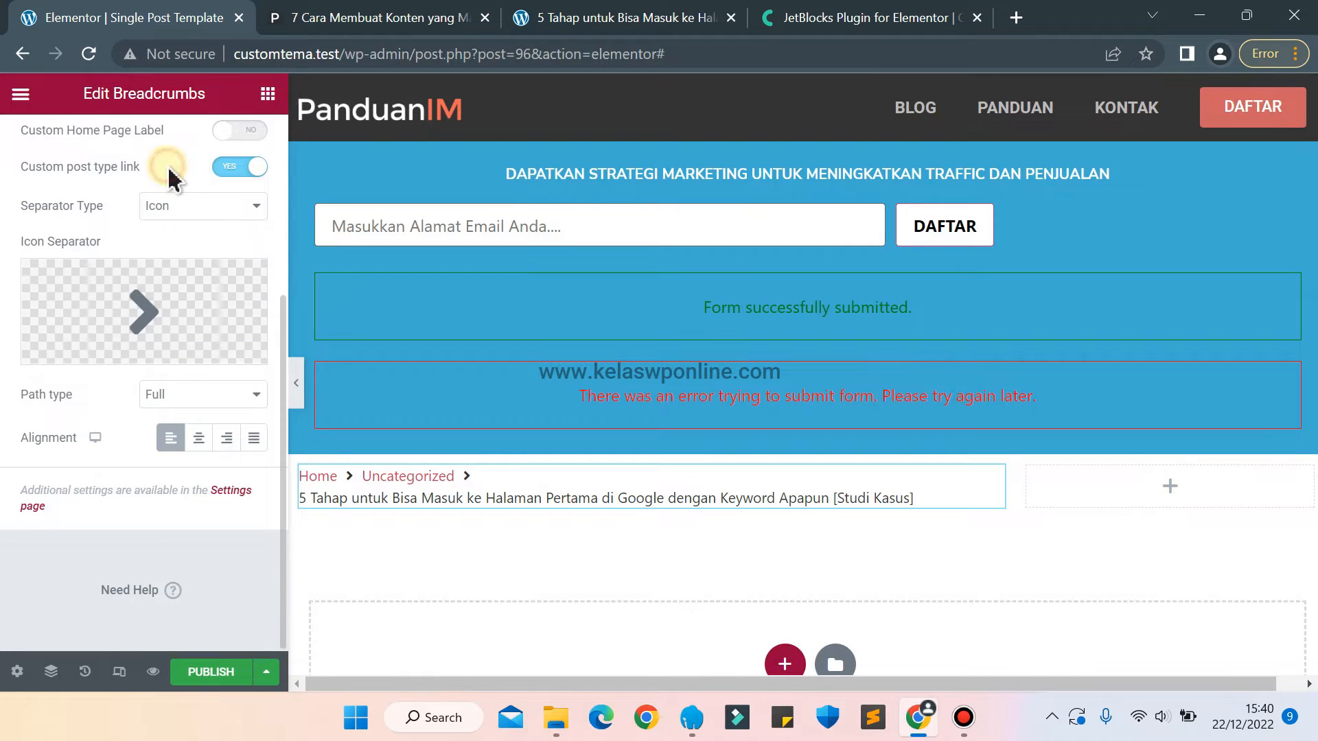
Try the Show Page Title and Show Prefix options of the breadcrumbs, switching each one back off.
{"action": "scroll", "coordinate": [169, 177], "scroll_direction": "up", "scroll_amount": 3}
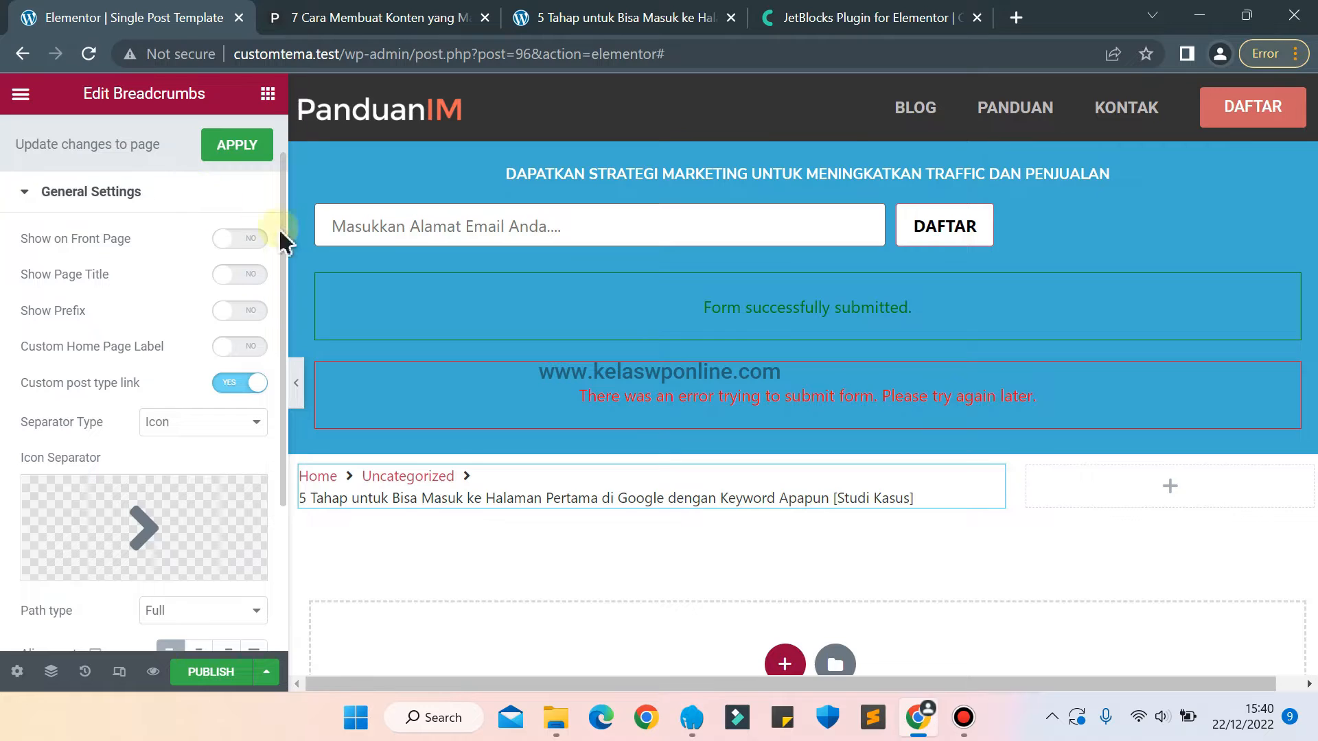
{"action": "left_click", "coordinate": [249, 275]}
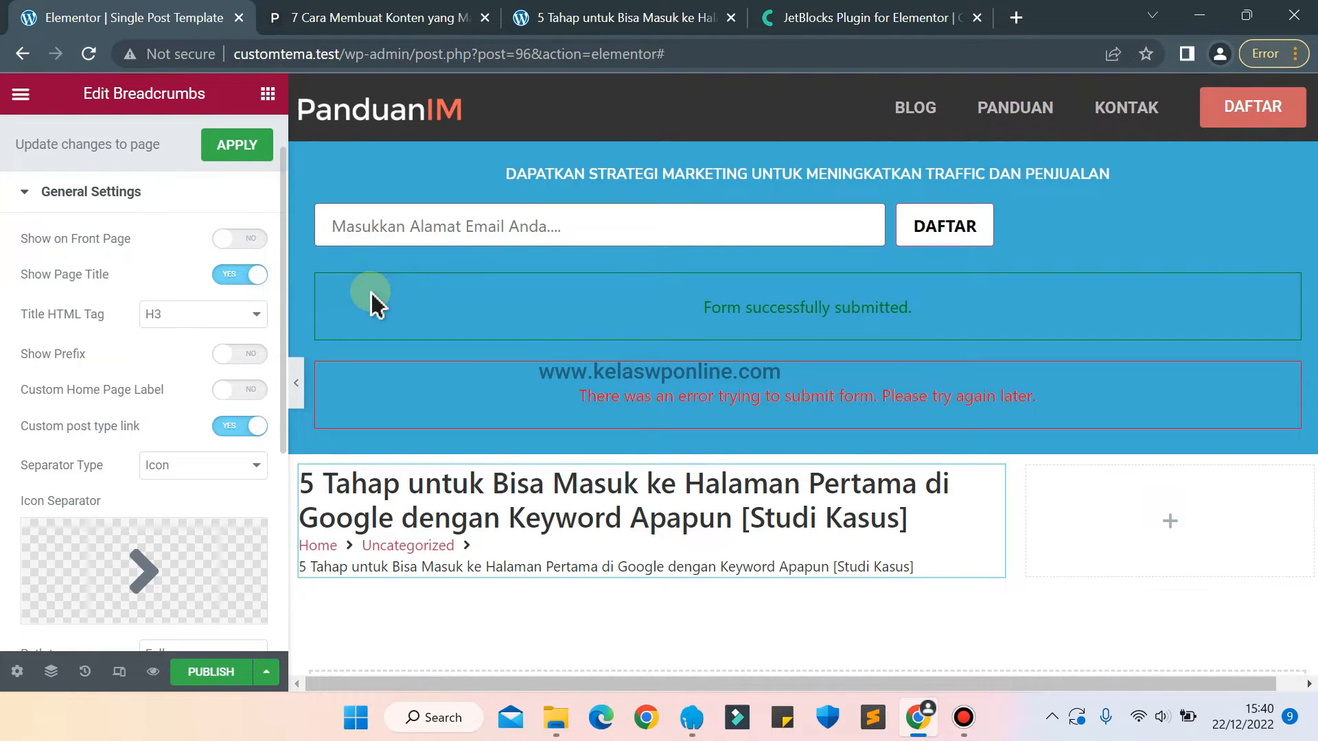
{"action": "left_click", "coordinate": [231, 277]}
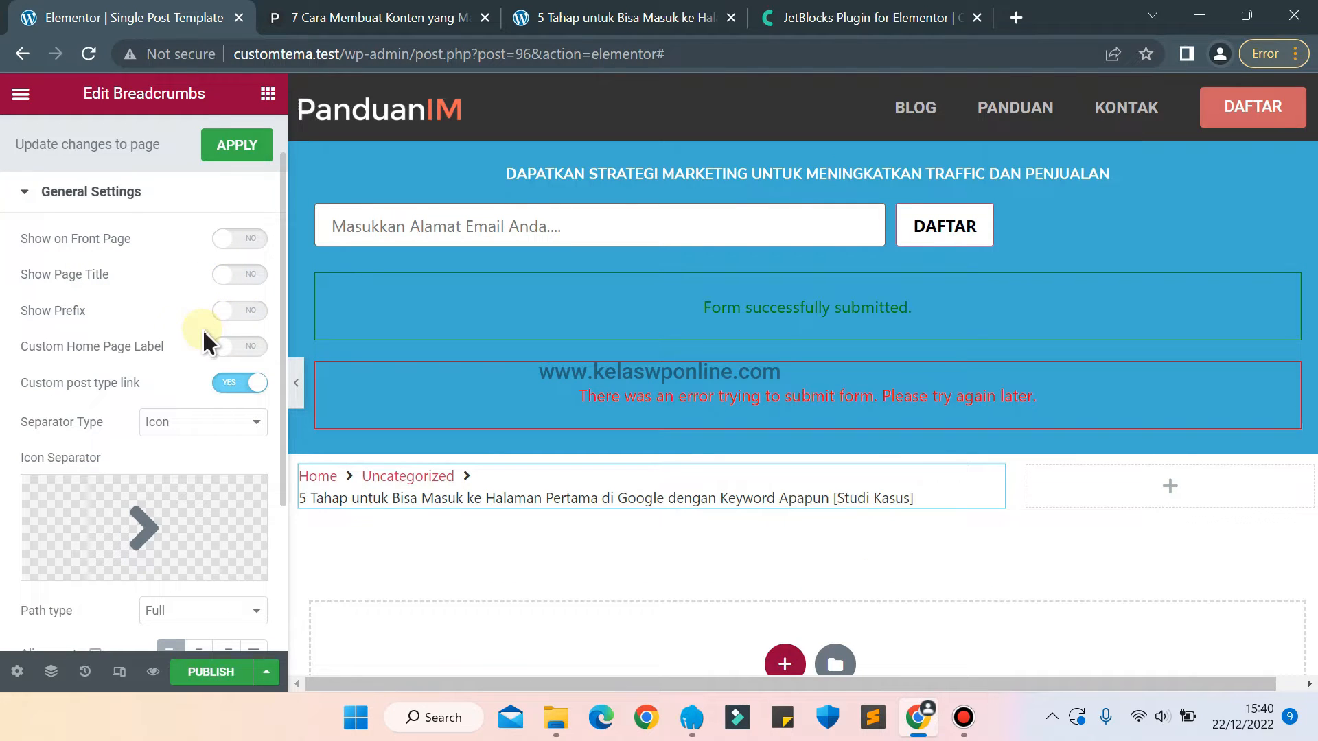
{"action": "left_click", "coordinate": [251, 310]}
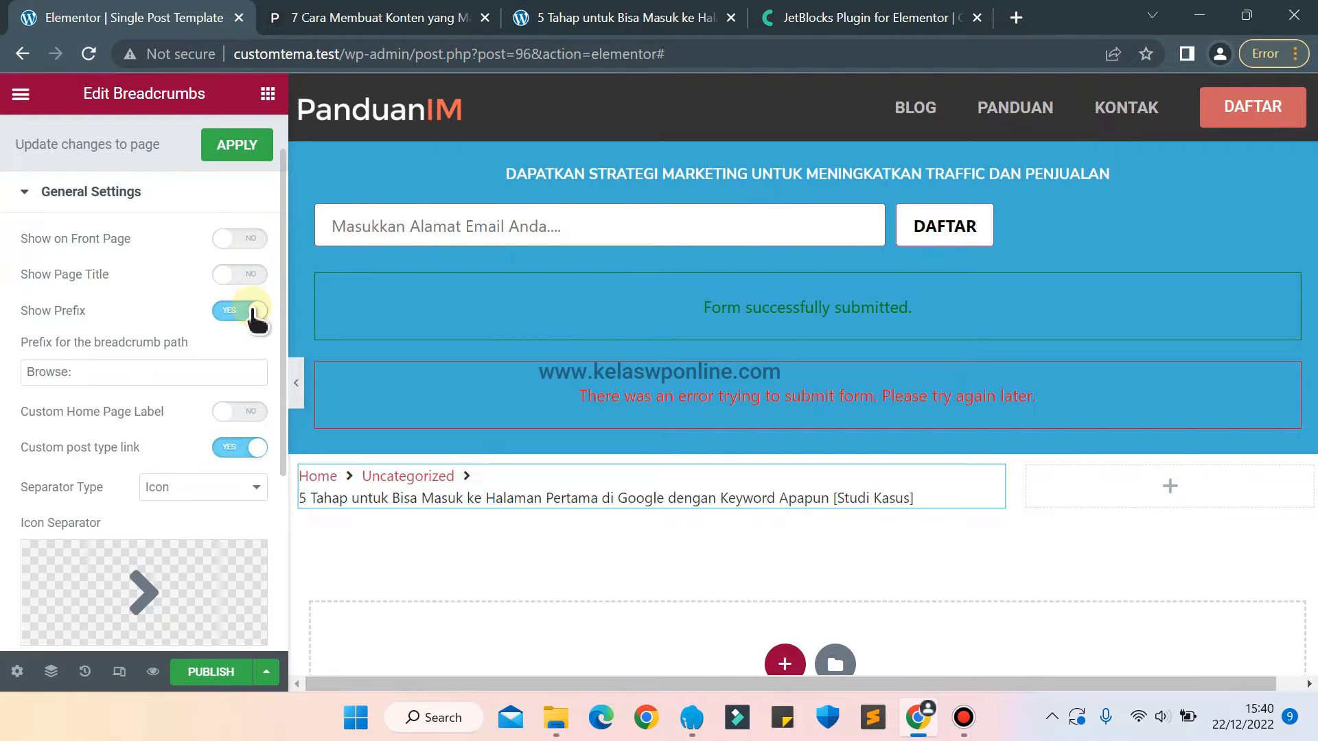
{"action": "left_click", "coordinate": [231, 310]}
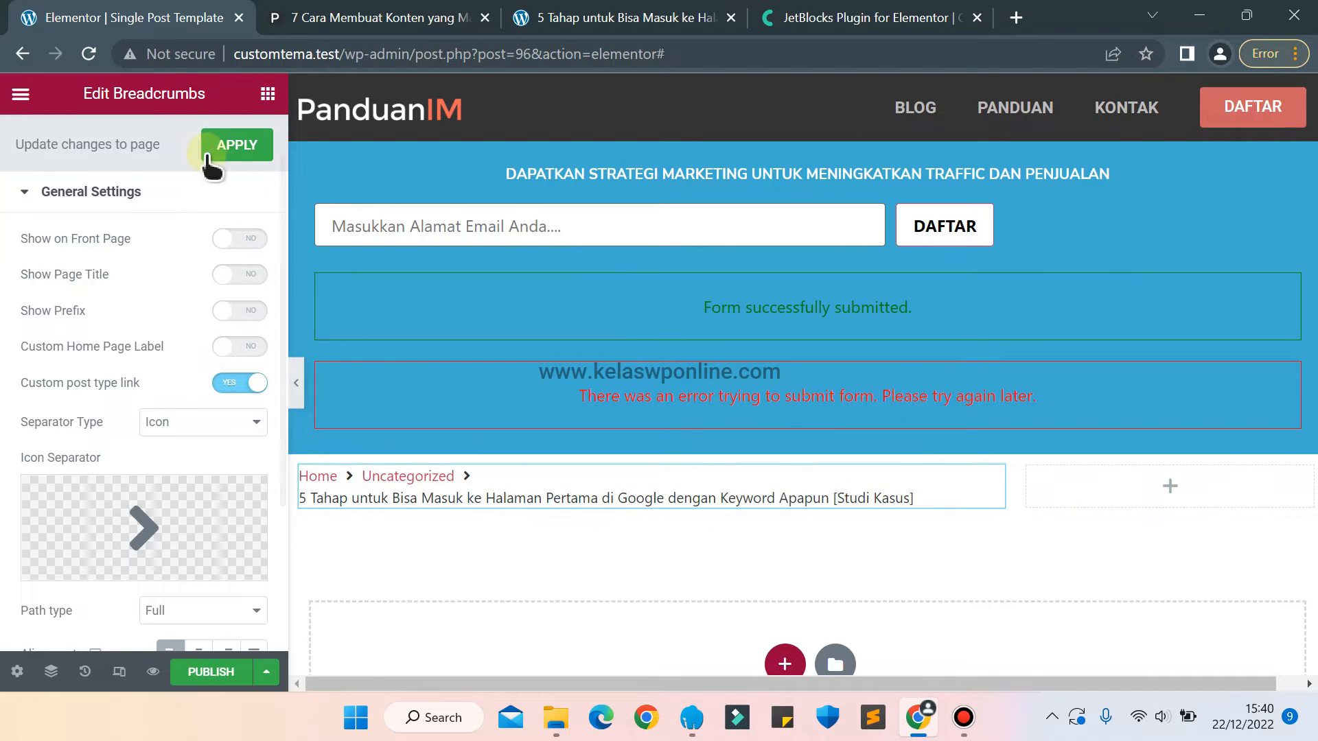
Try a dark red background color, #9B2424, on the normal-state crumbs of the breadcrumbs.
{"action": "scroll", "coordinate": [142, 259], "scroll_direction": "up", "scroll_amount": 1}
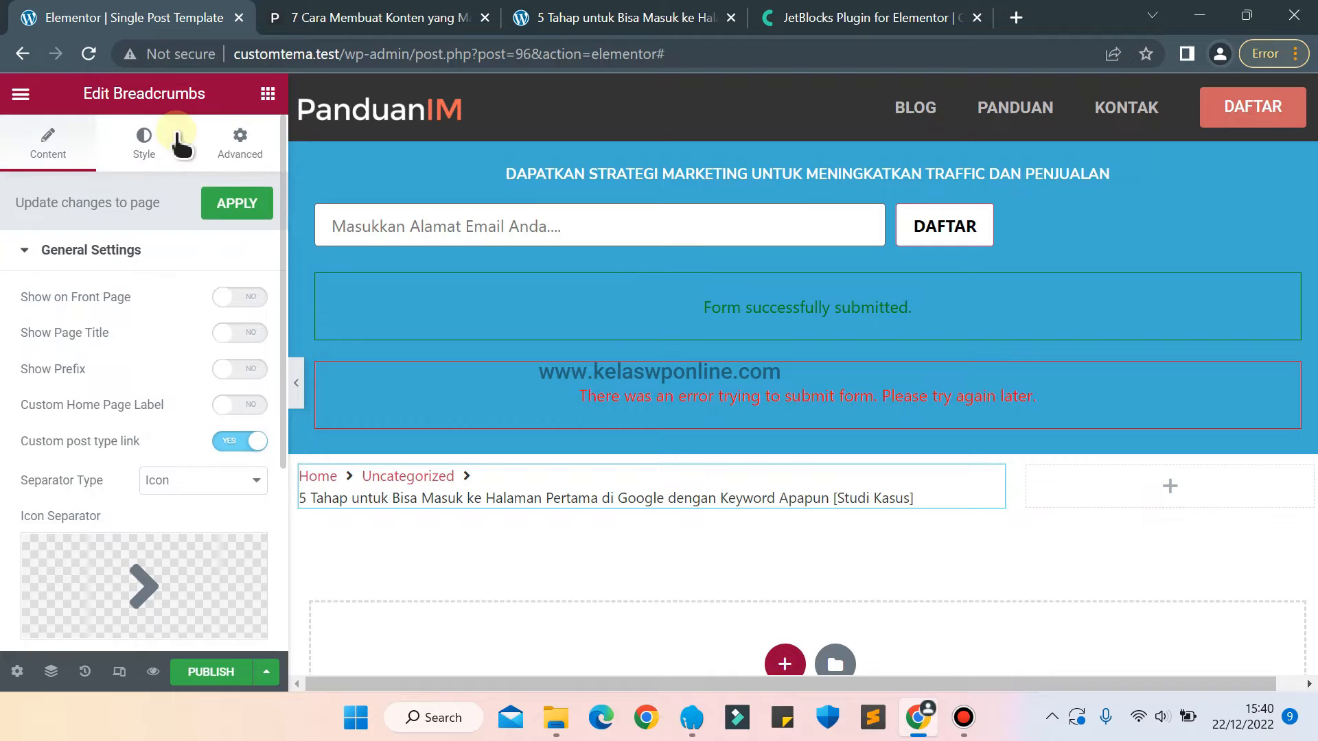
{"action": "left_click", "coordinate": [147, 139]}
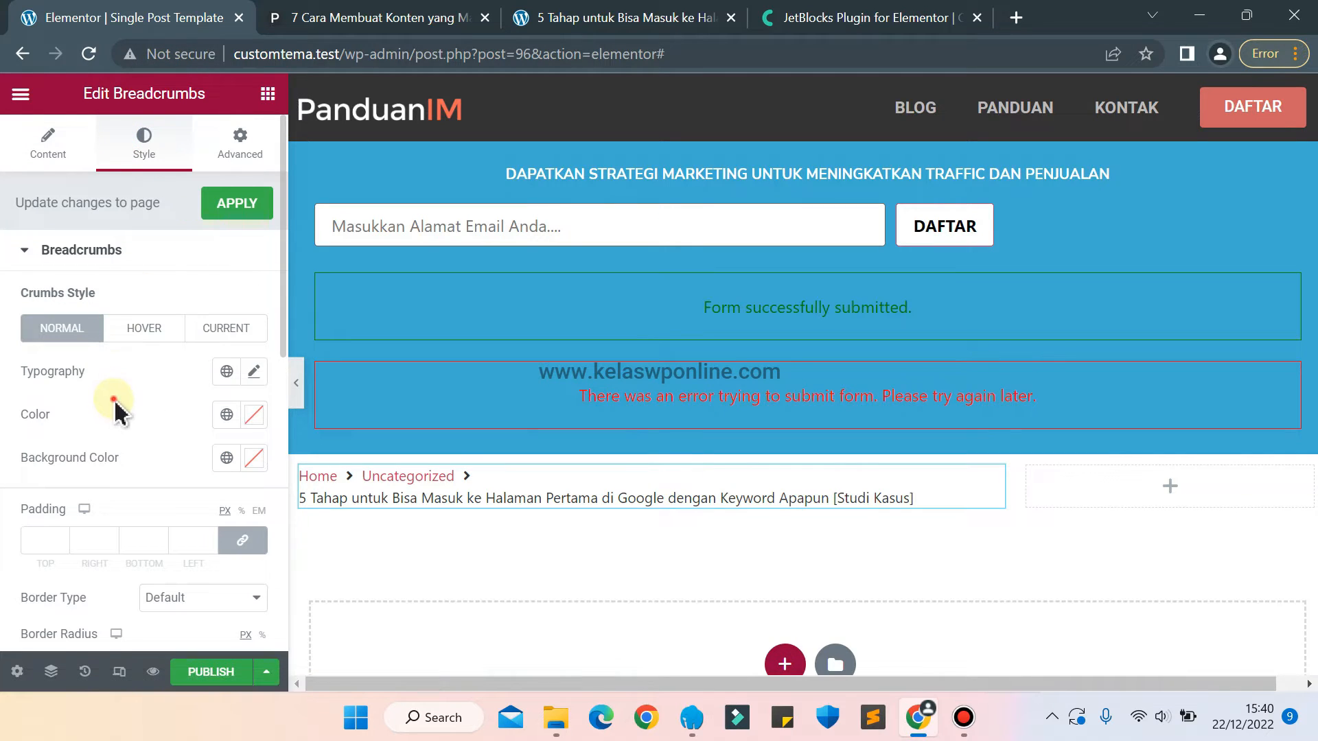
{"action": "scroll", "coordinate": [120, 413], "scroll_direction": "down", "scroll_amount": 1}
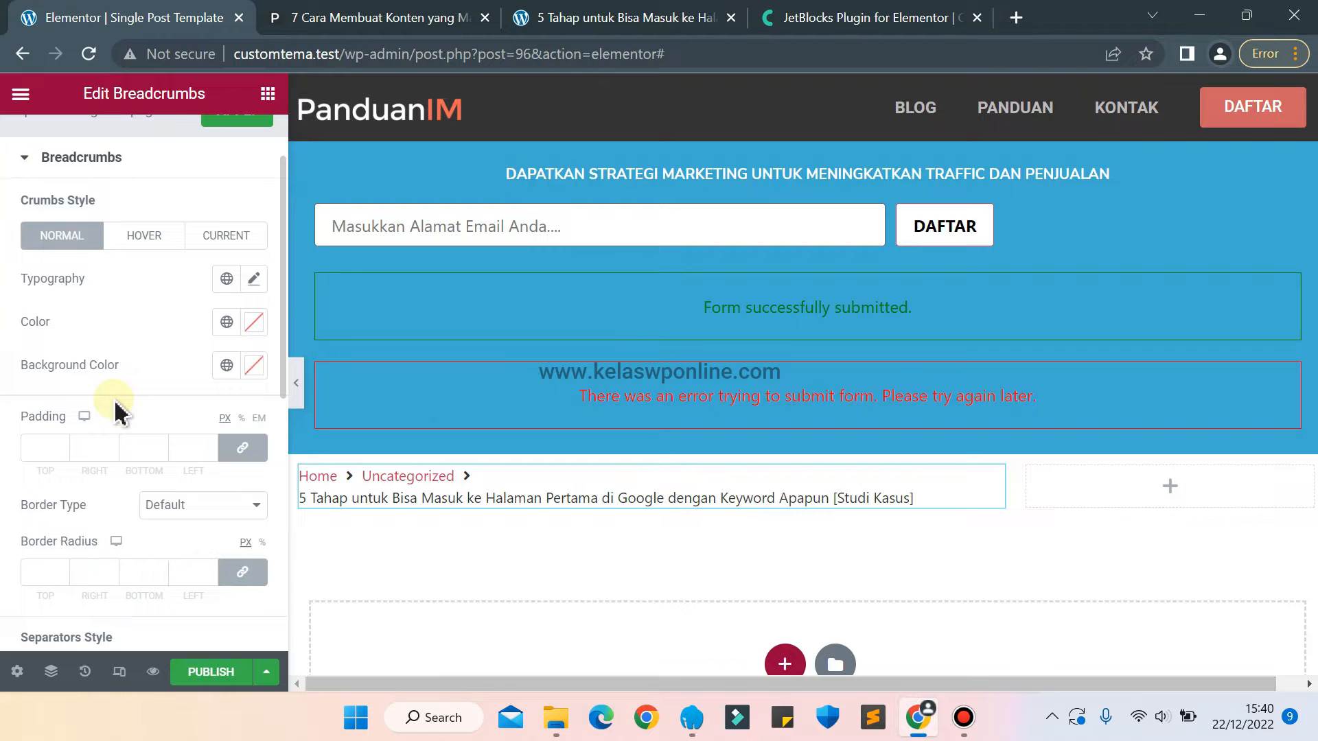
{"action": "left_click", "coordinate": [263, 367]}
{"action": "mouse_move", "coordinate": [433, 289]}
{"action": "left_mouse_down"}
{"action": "mouse_move", "coordinate": [415, 265]}
{"action": "mouse_move", "coordinate": [343, 276]}
{"action": "mouse_move", "coordinate": [459, 263]}
{"action": "mouse_move", "coordinate": [494, 299]}
{"action": "mouse_move", "coordinate": [485, 325]}
{"action": "left_mouse_up"}
{"action": "left_click", "coordinate": [136, 285]}
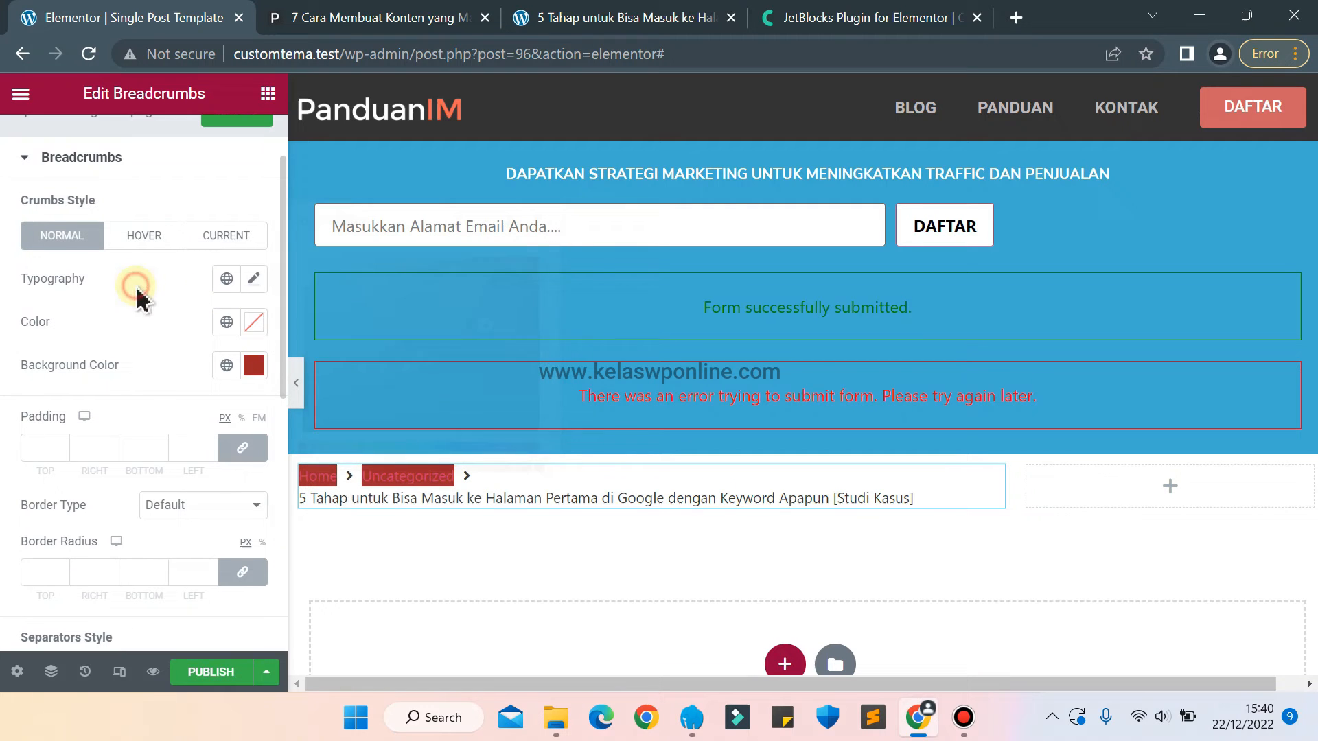
Clear the background color of the normal-state crumbs.
{"action": "left_click", "coordinate": [246, 240]}
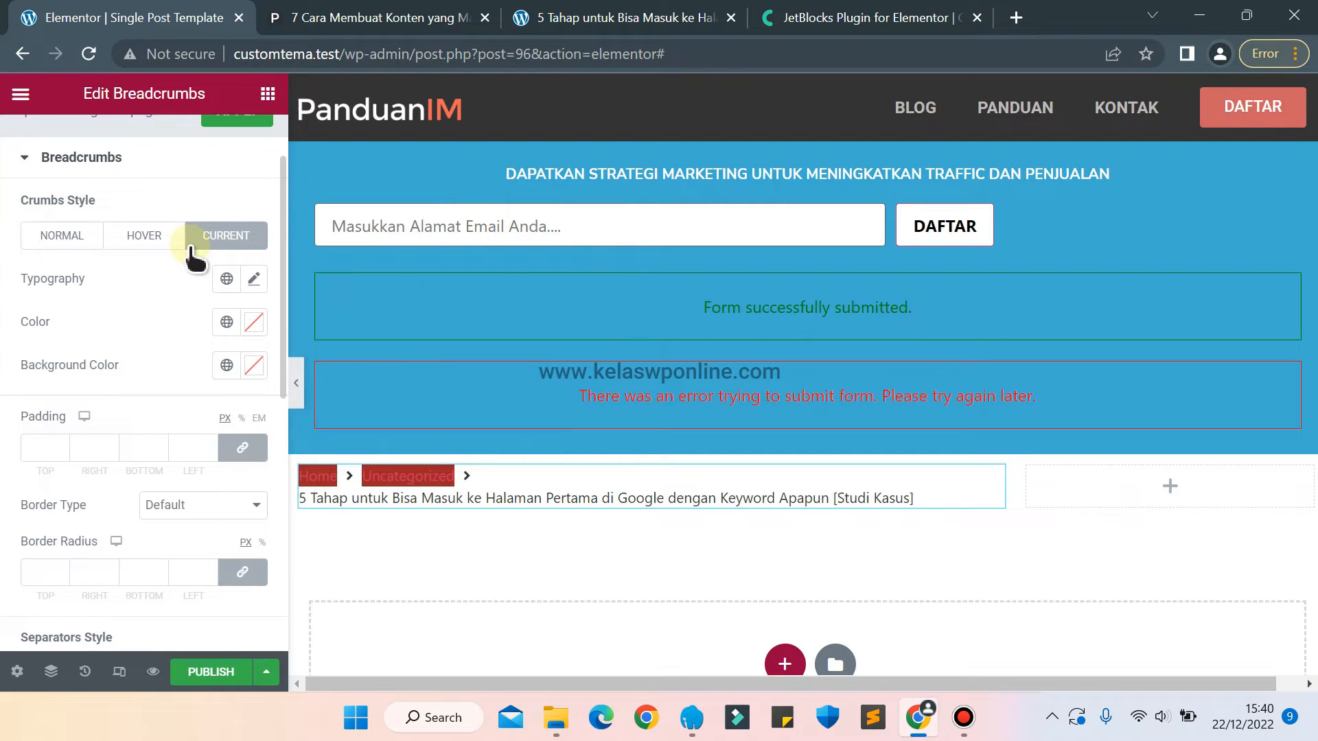
{"action": "left_click", "coordinate": [61, 239]}
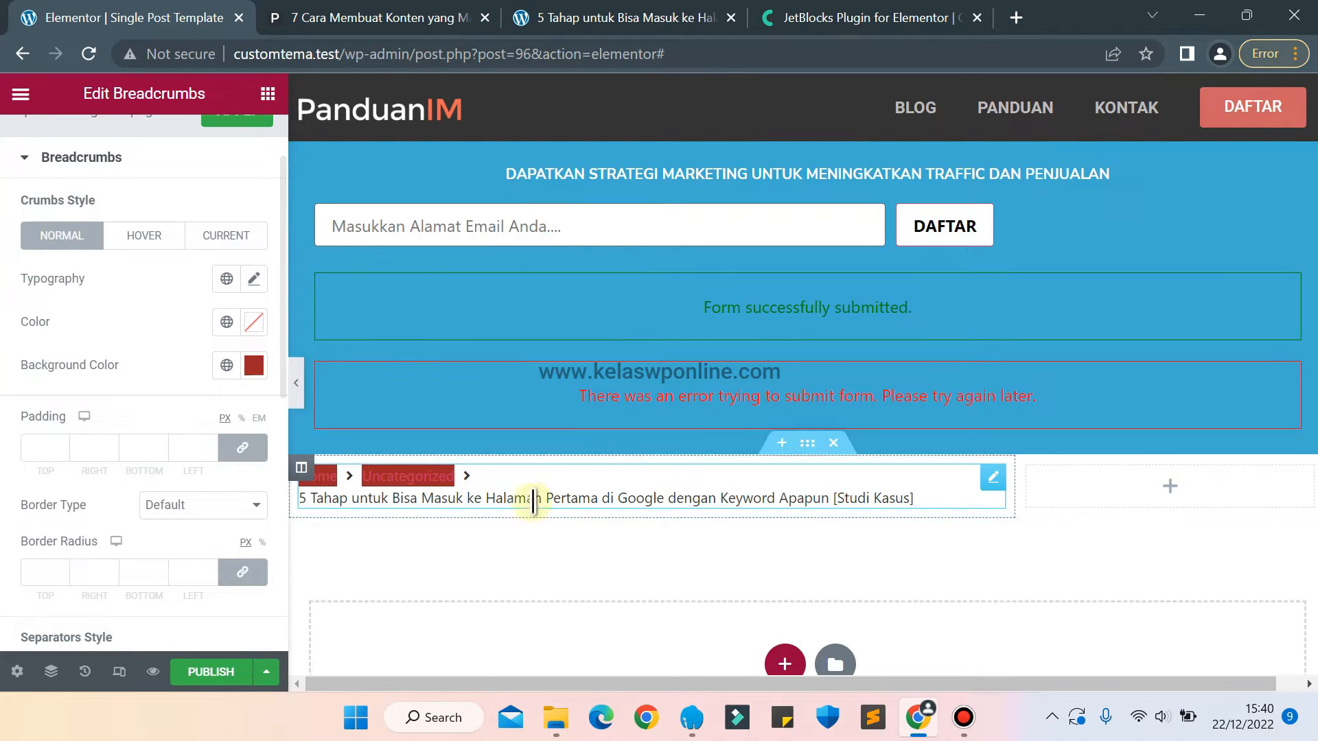
{"action": "left_click", "coordinate": [254, 366]}
{"action": "left_click", "coordinate": [455, 221]}
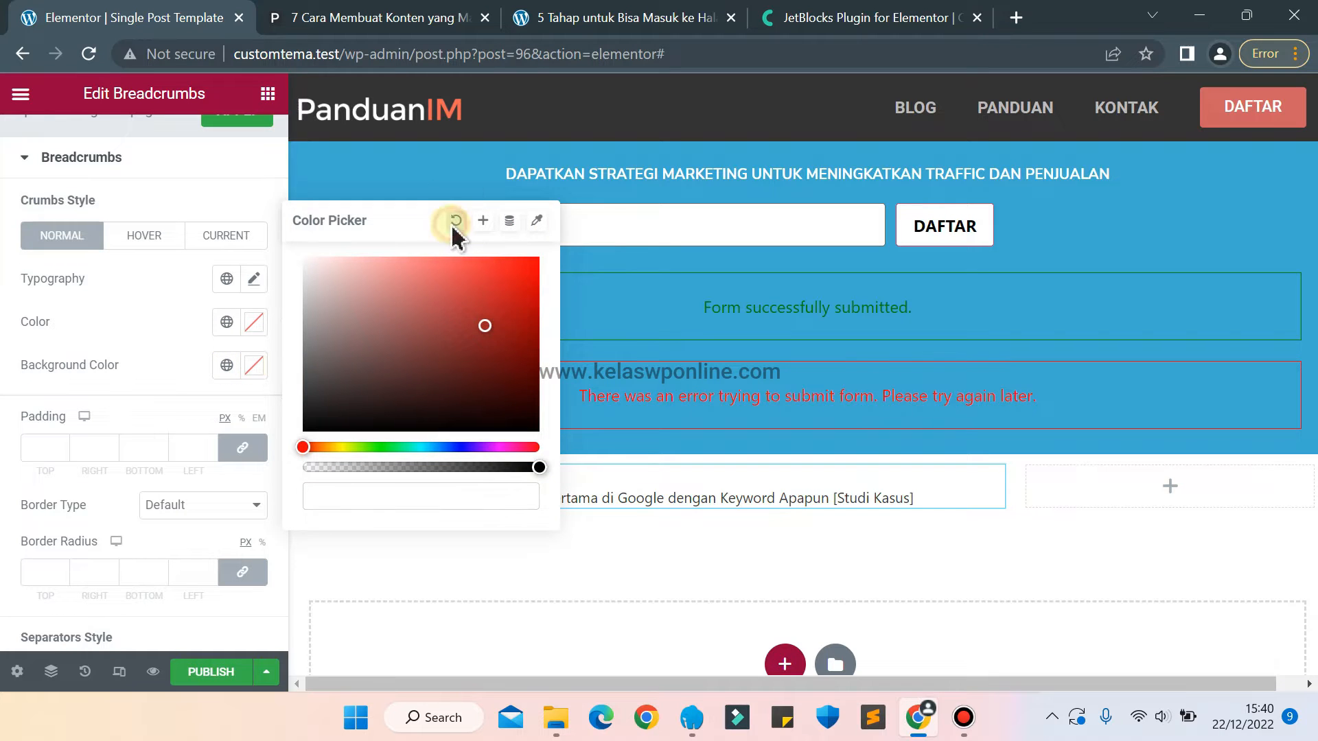
{"action": "left_click", "coordinate": [72, 304]}
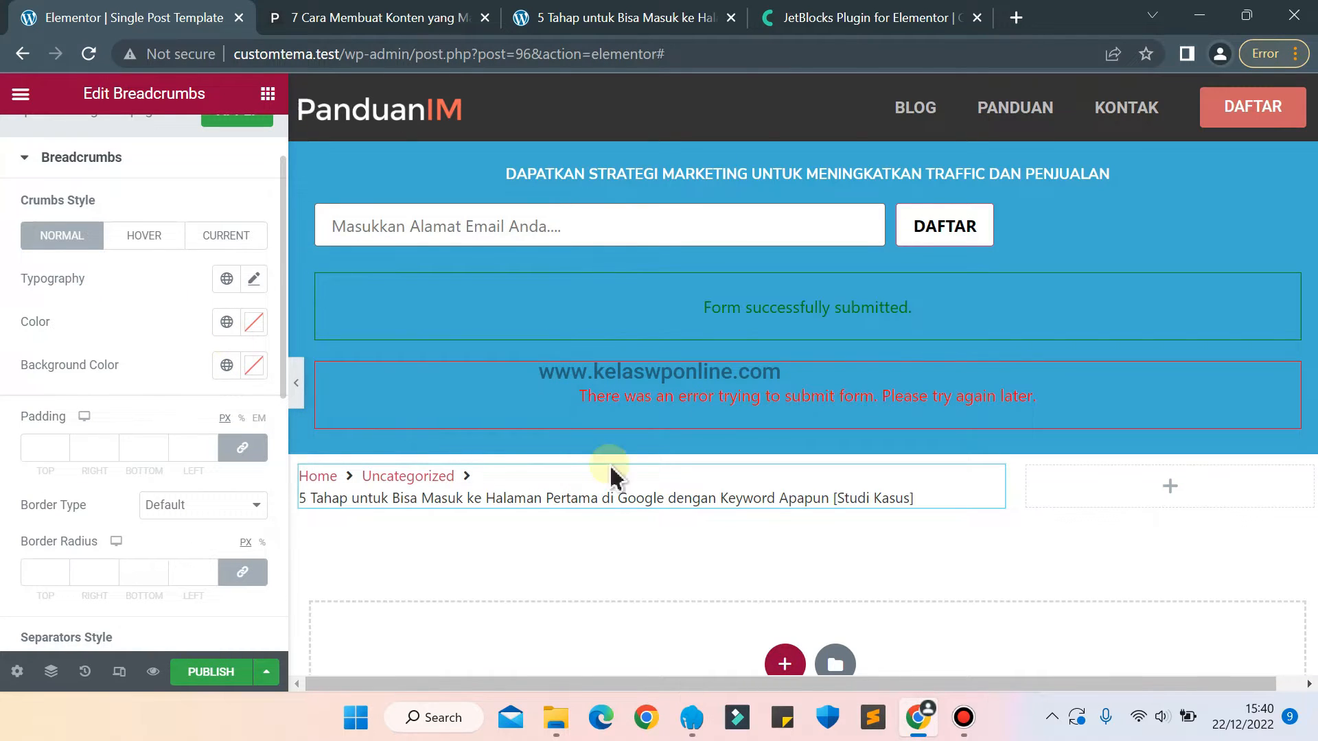
Check the breadcrumb bar on the panduanim.com article and place an Inner Section above the breadcrumbs in the wide column.
{"action": "left_click", "coordinate": [347, 15]}
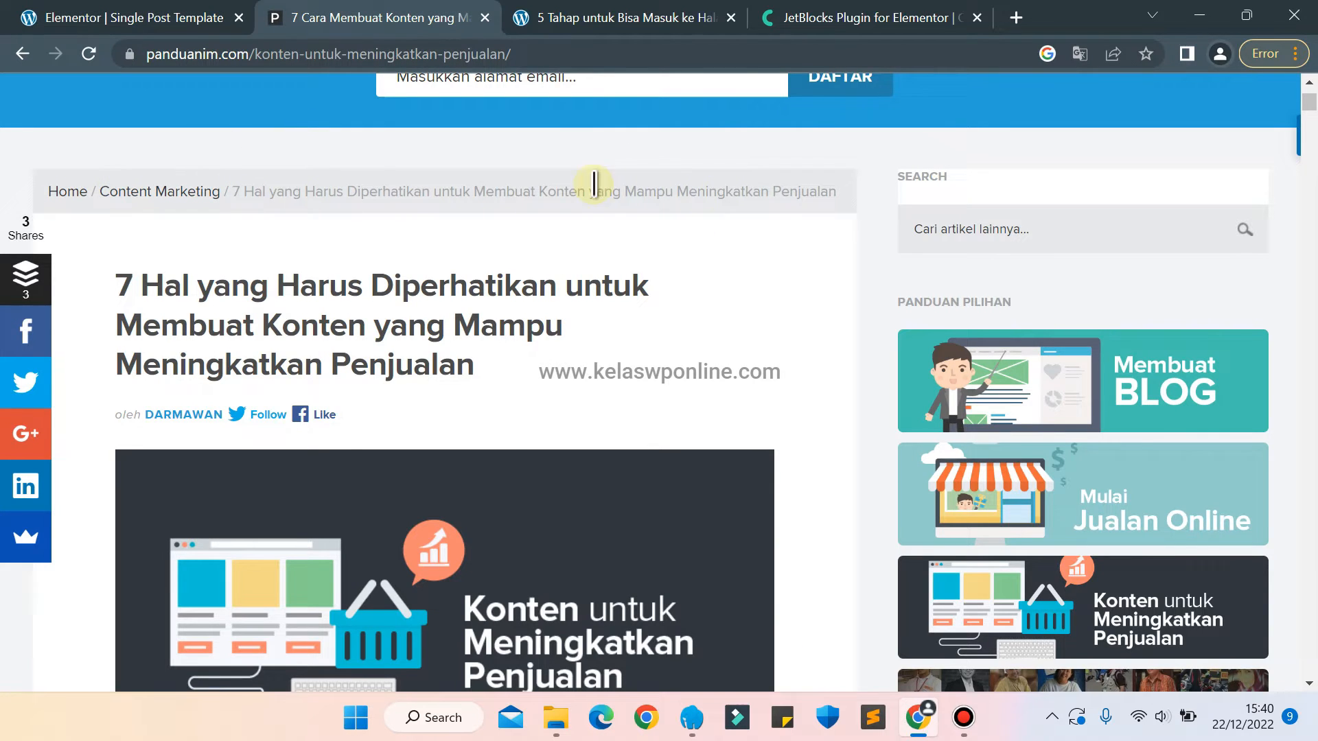
{"action": "left_click", "coordinate": [89, 18]}
{"action": "left_click", "coordinate": [267, 94]}
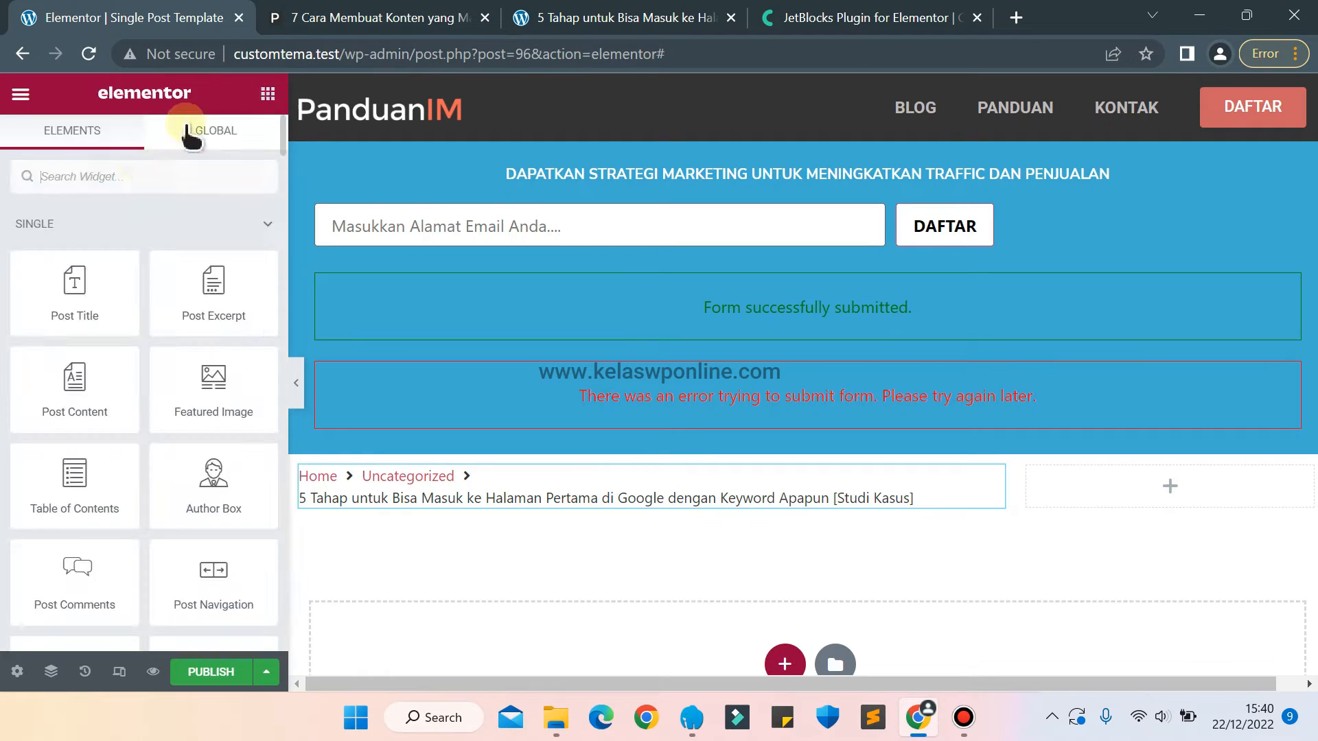
{"action": "type", "text": "inner"}
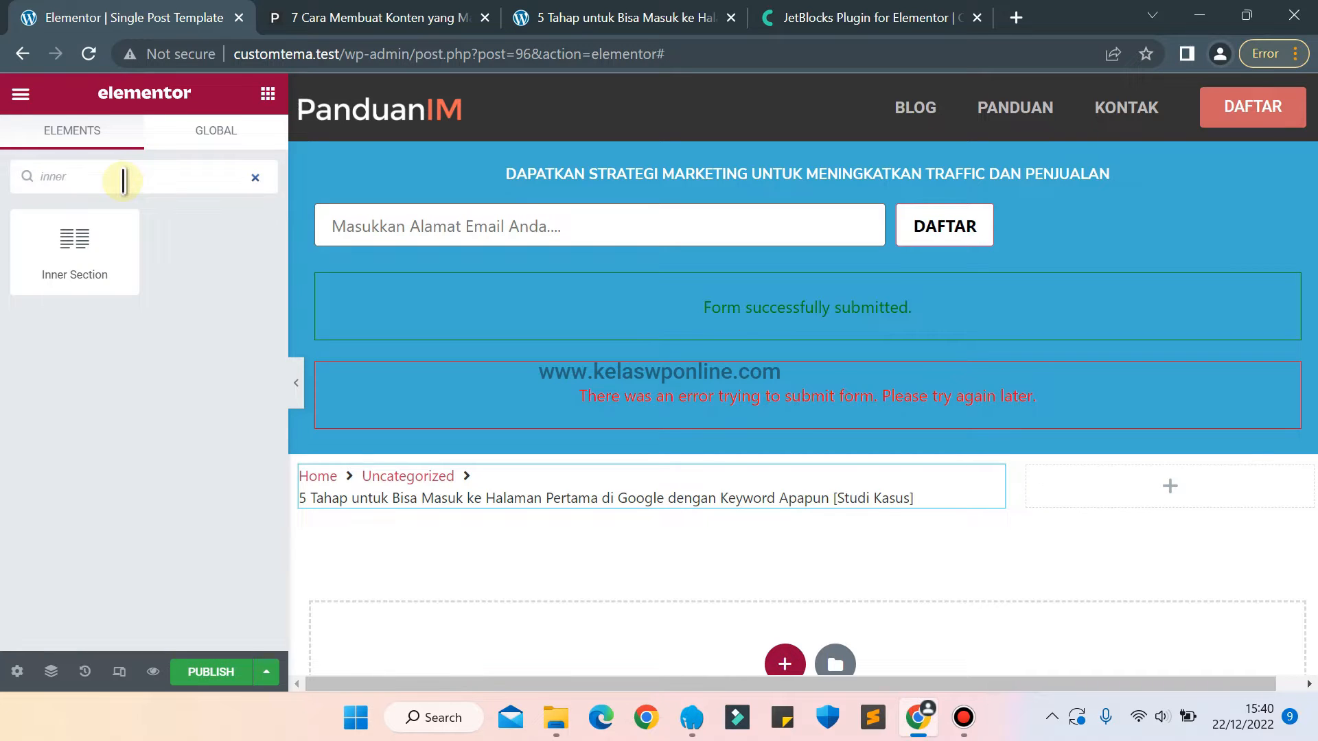
{"action": "left_click_drag", "start_coordinate": [61, 270], "coordinate": [620, 492]}
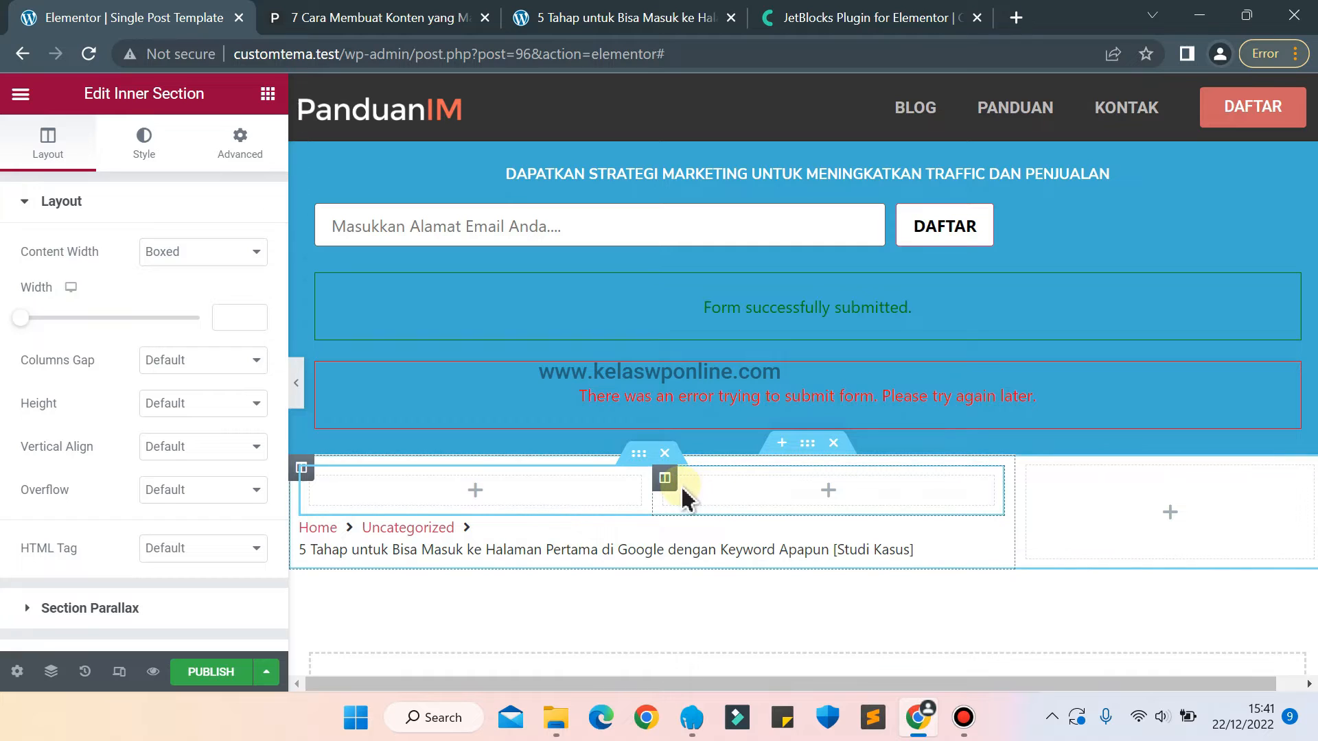
Delete the second column of the inner section so it has a single column.
{"action": "left_click", "coordinate": [670, 485]}
{"action": "right_click", "coordinate": [669, 485]}
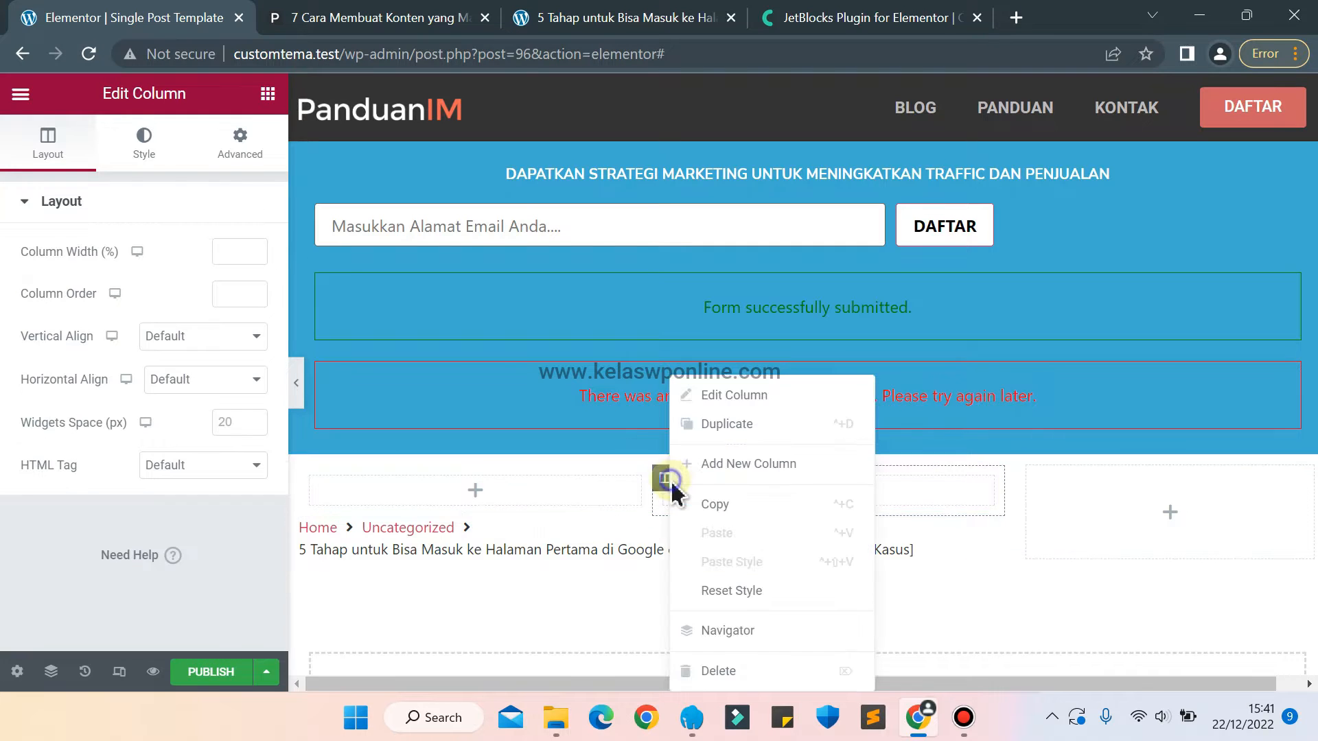
{"action": "left_click", "coordinate": [715, 673]}
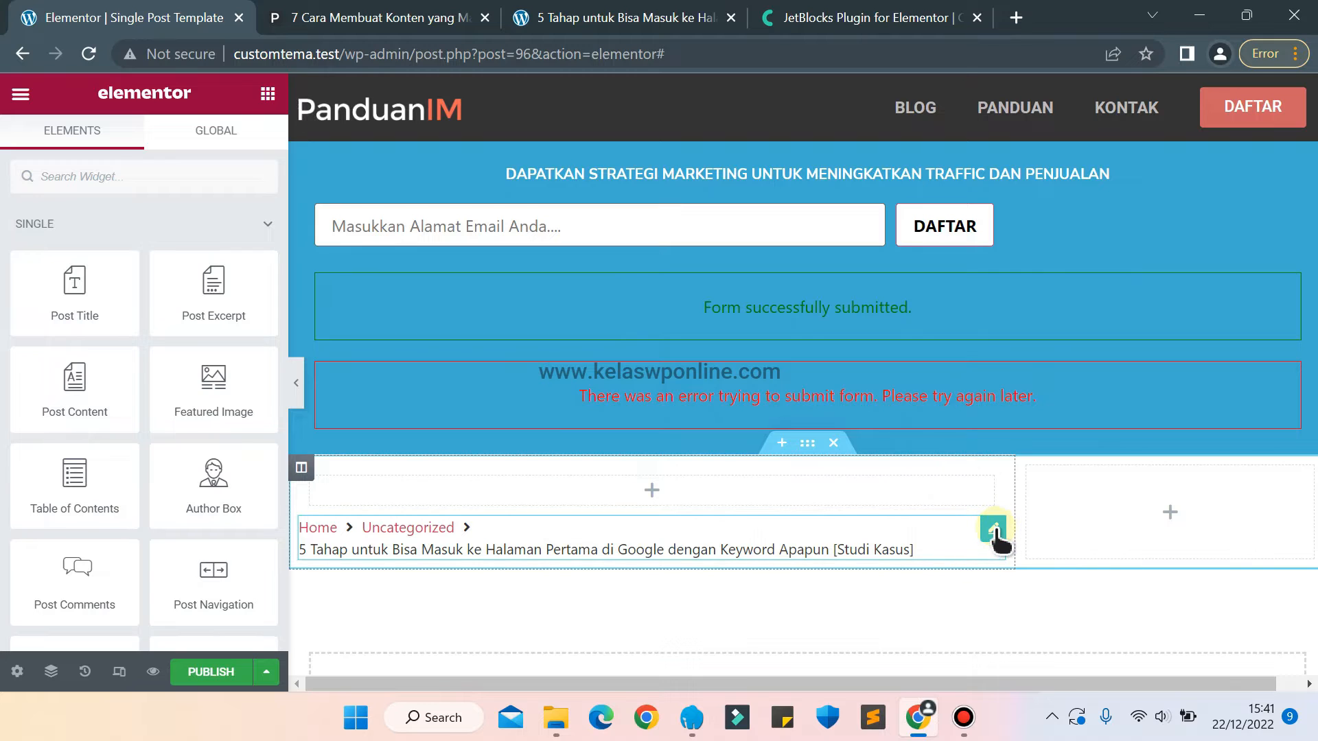
Copy the Breadcrumbs widget into the inner section's column and delete the original below it.
{"action": "right_click", "coordinate": [995, 538]}
{"action": "left_click", "coordinate": [1032, 433]}
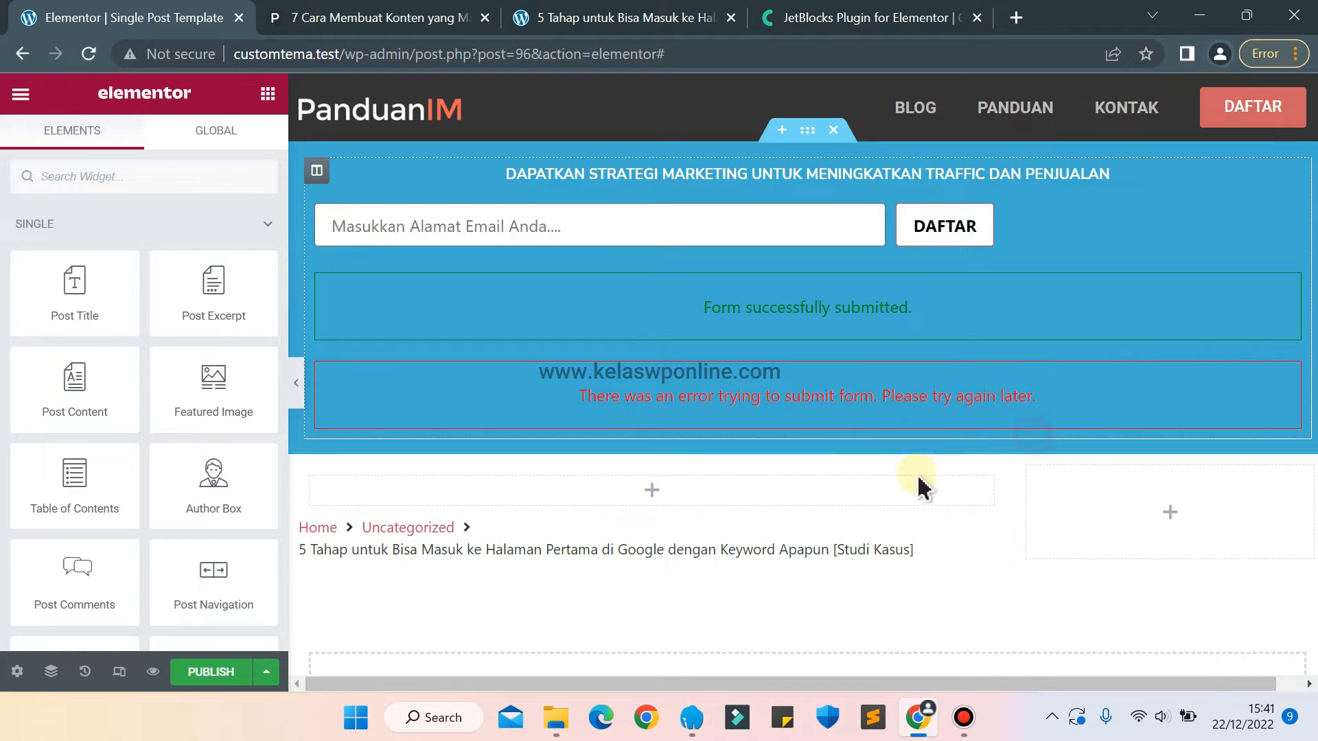
{"action": "right_click", "coordinate": [782, 489]}
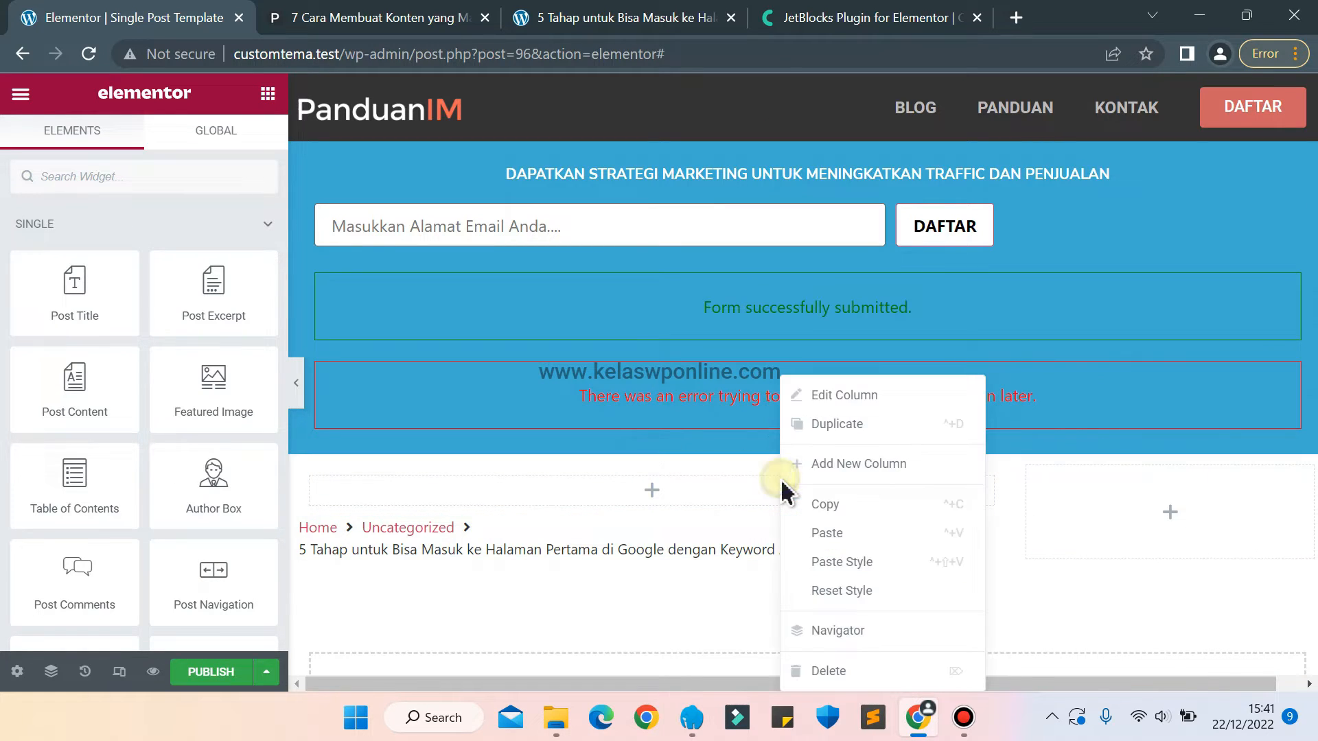
{"action": "left_click", "coordinate": [836, 536]}
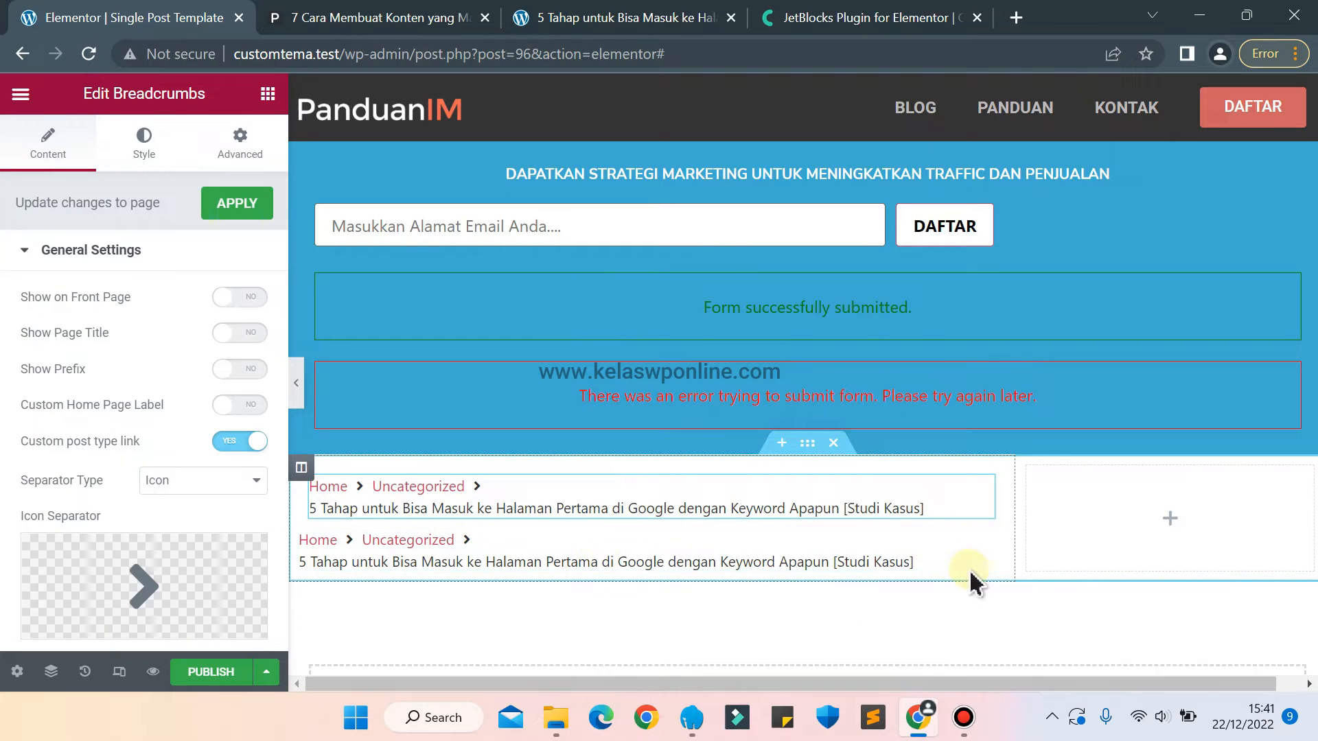
{"action": "right_click", "coordinate": [992, 545]}
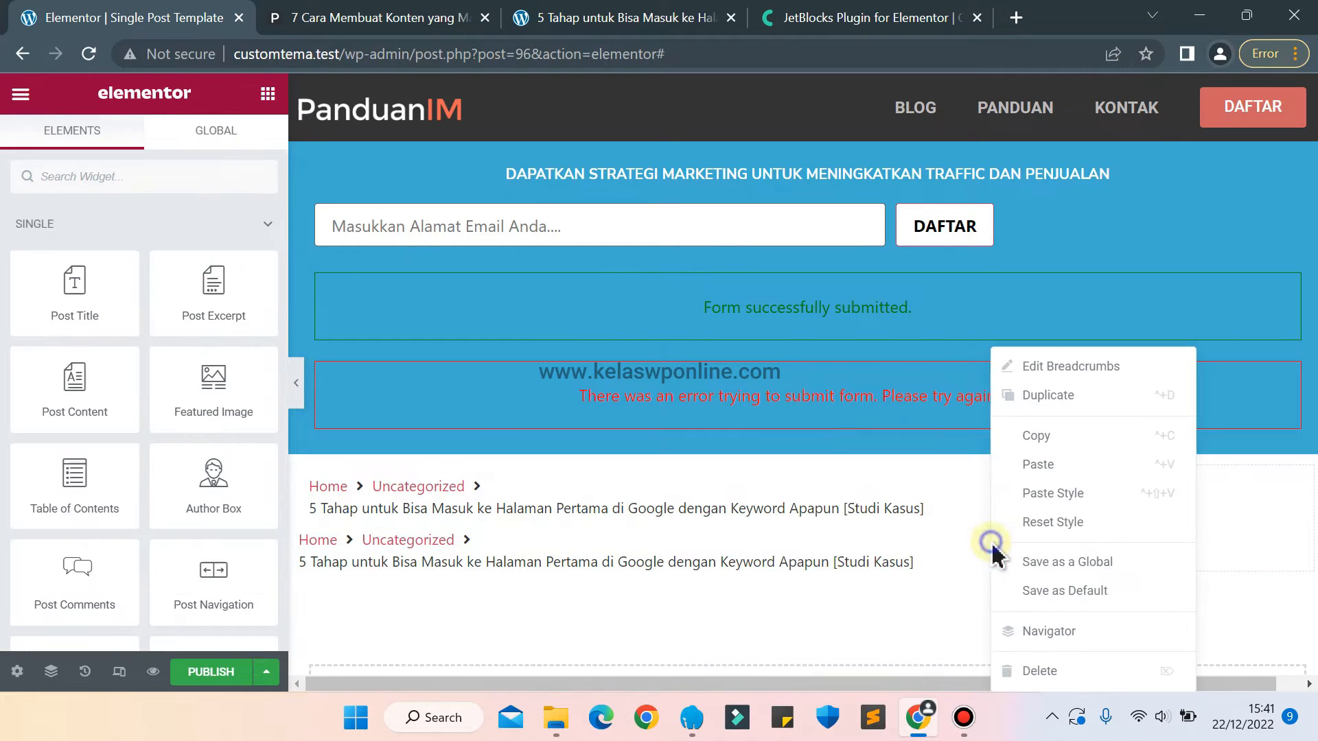
{"action": "left_click", "coordinate": [1070, 671]}
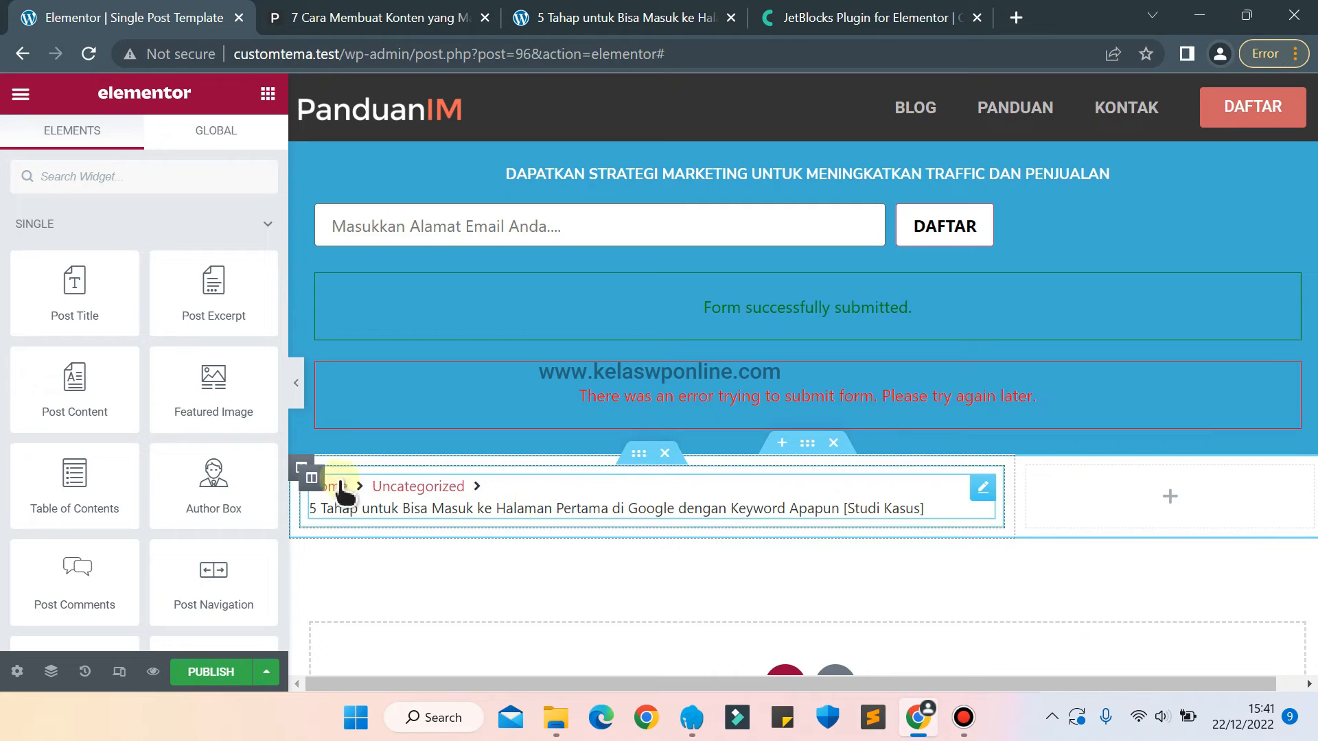
Give the inner column holding the breadcrumbs a Classic background in light grey, #E9E5E5.
{"action": "left_click", "coordinate": [312, 478]}
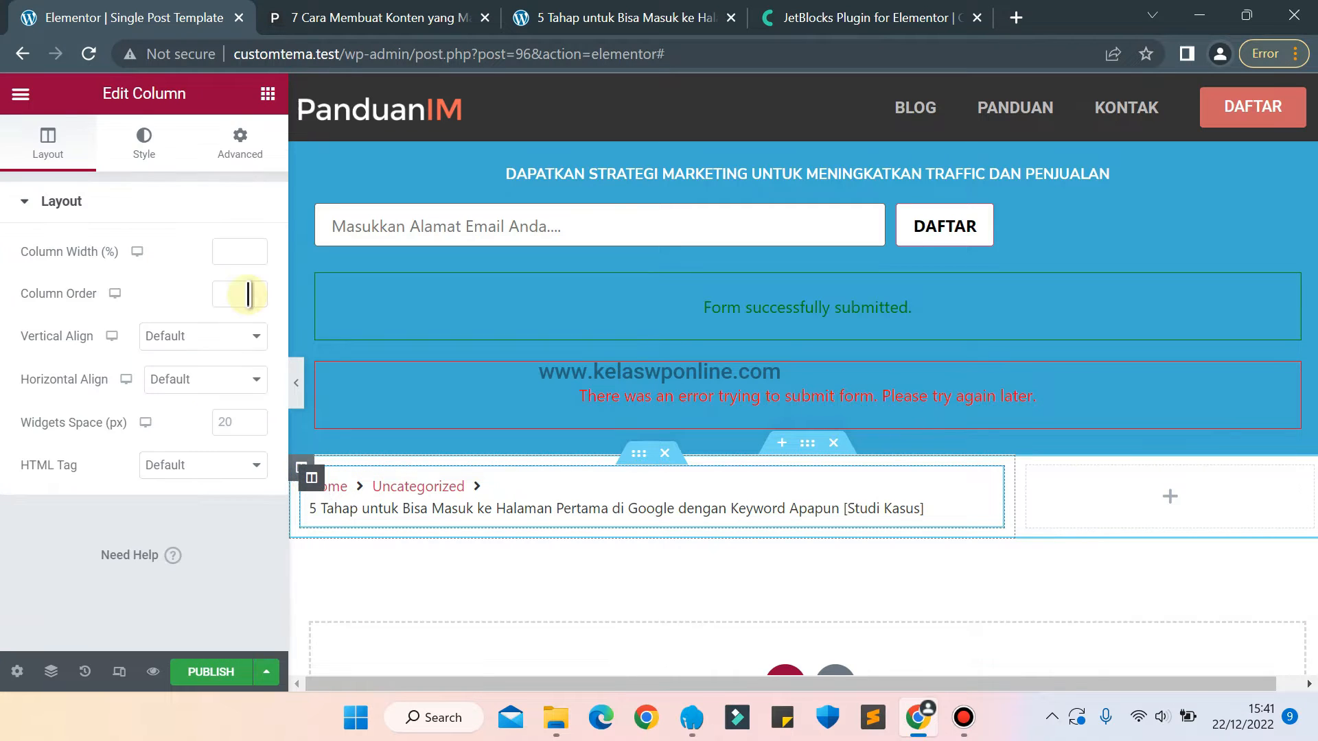
{"action": "left_click", "coordinate": [267, 94]}
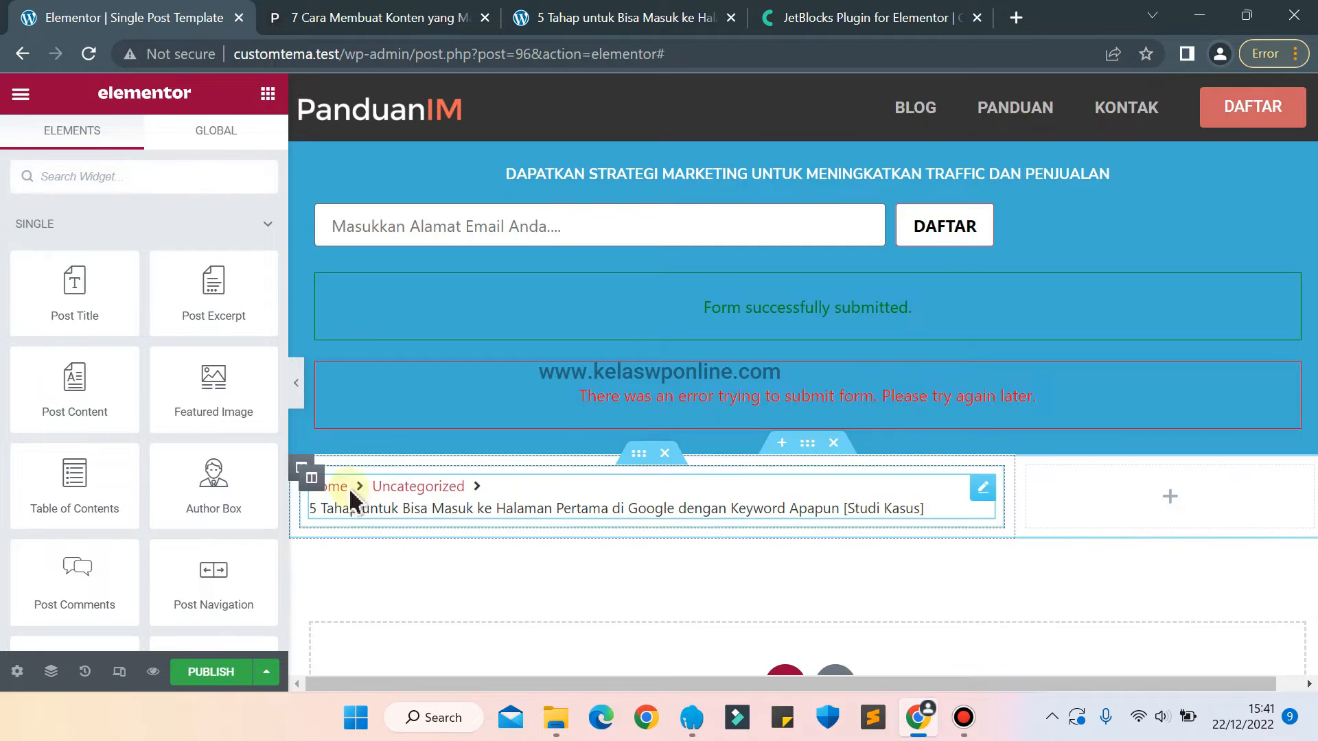
{"action": "left_click", "coordinate": [313, 478]}
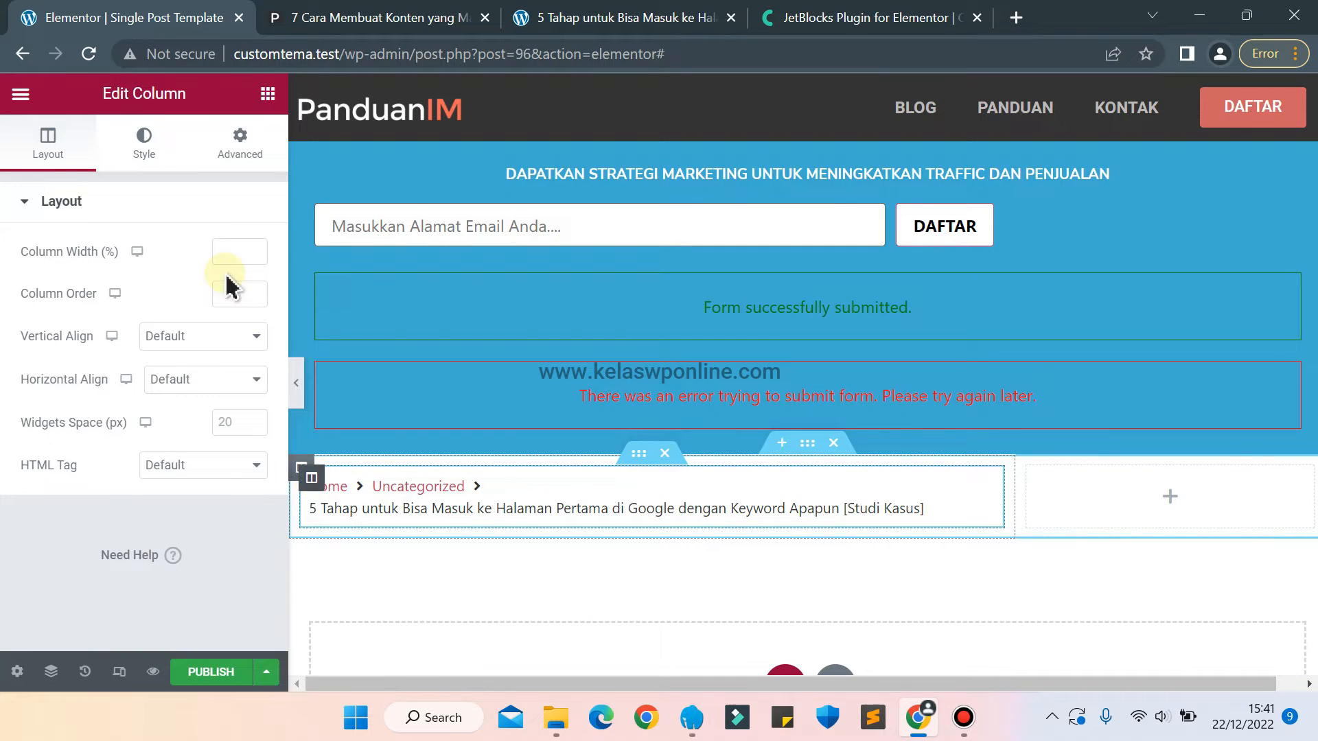
{"action": "left_click", "coordinate": [153, 159]}
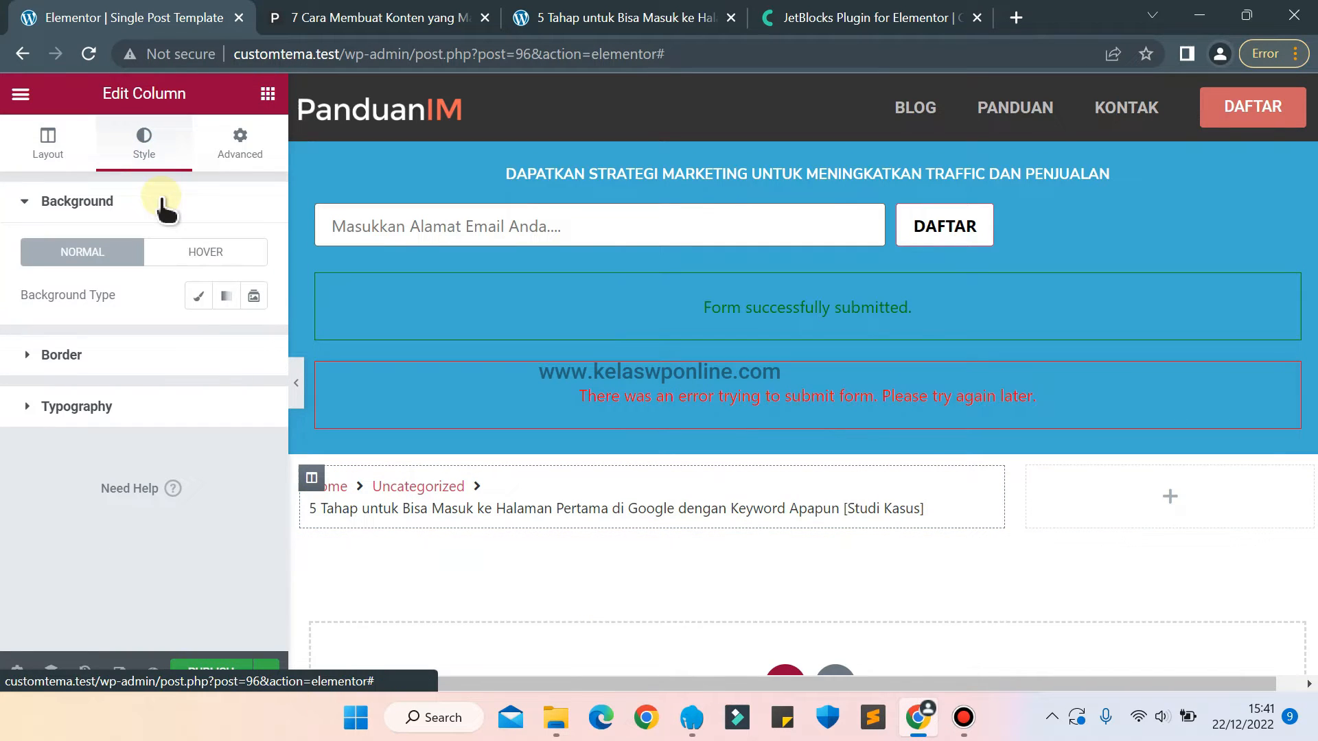
{"action": "left_click", "coordinate": [199, 296]}
{"action": "left_click", "coordinate": [250, 337]}
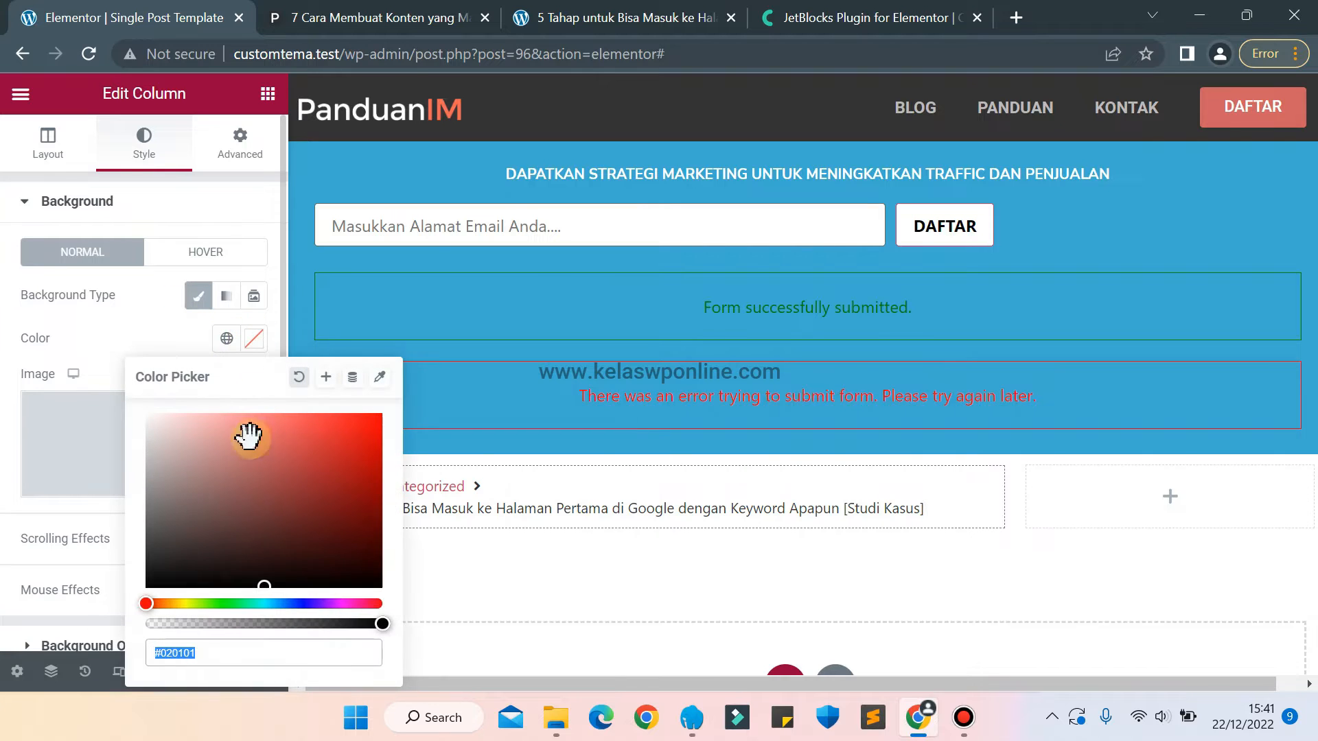
{"action": "left_click_drag", "start_coordinate": [177, 495], "coordinate": [153, 438]}
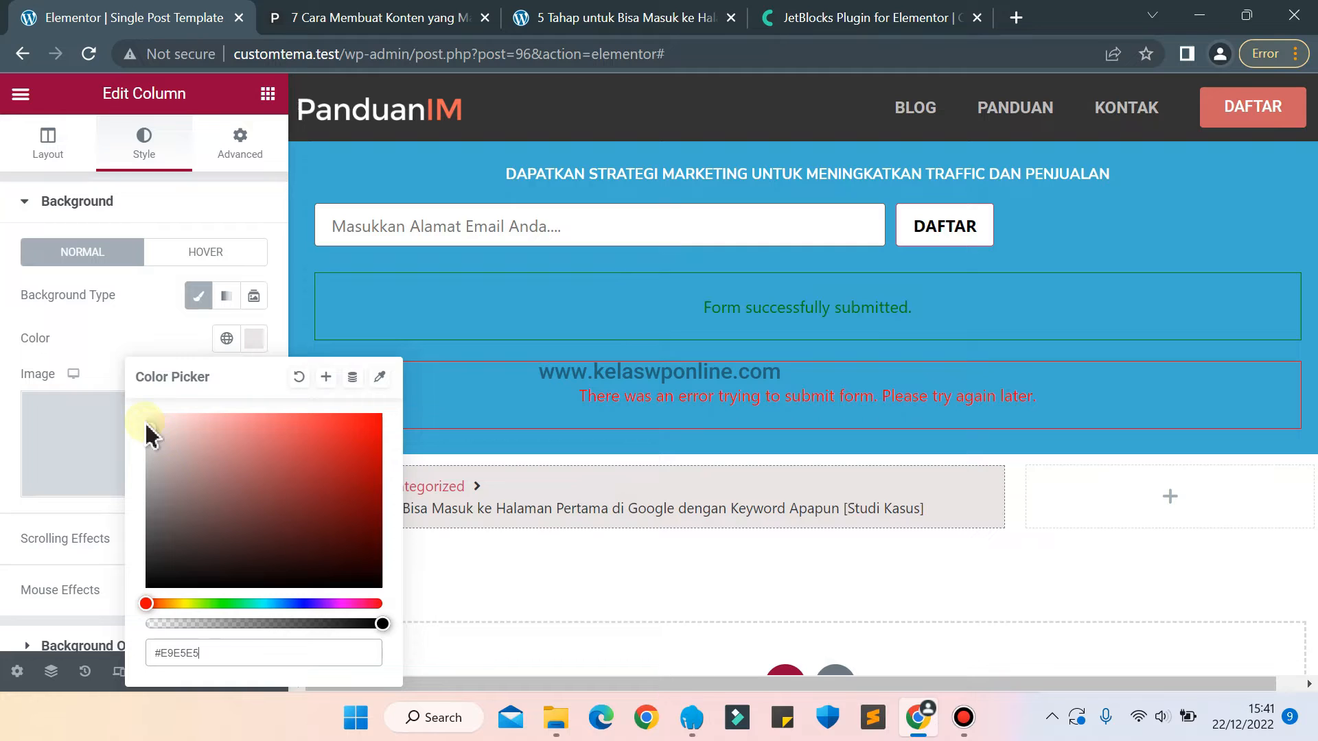
{"action": "left_click", "coordinate": [103, 346]}
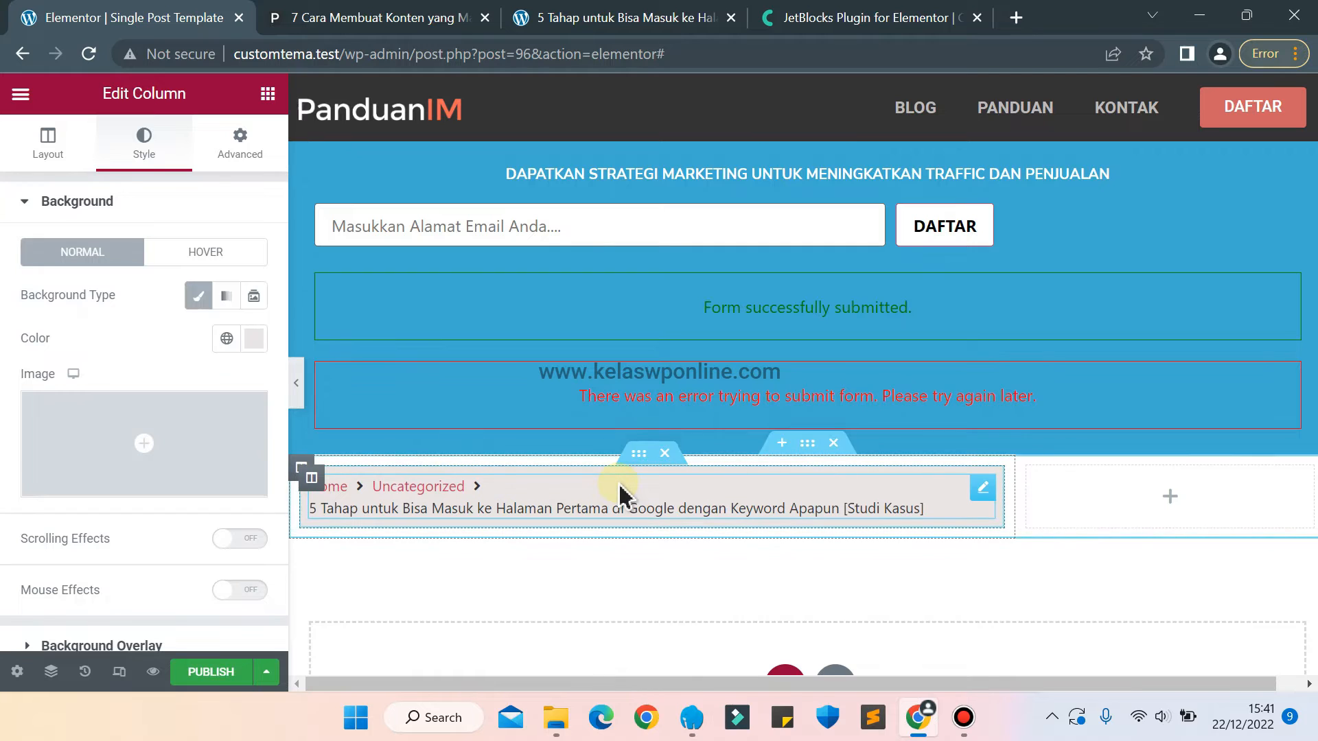
Check the panduanim.com article layout and place a new Inner Section directly below the grey breadcrumb bar.
{"action": "left_click", "coordinate": [368, 14]}
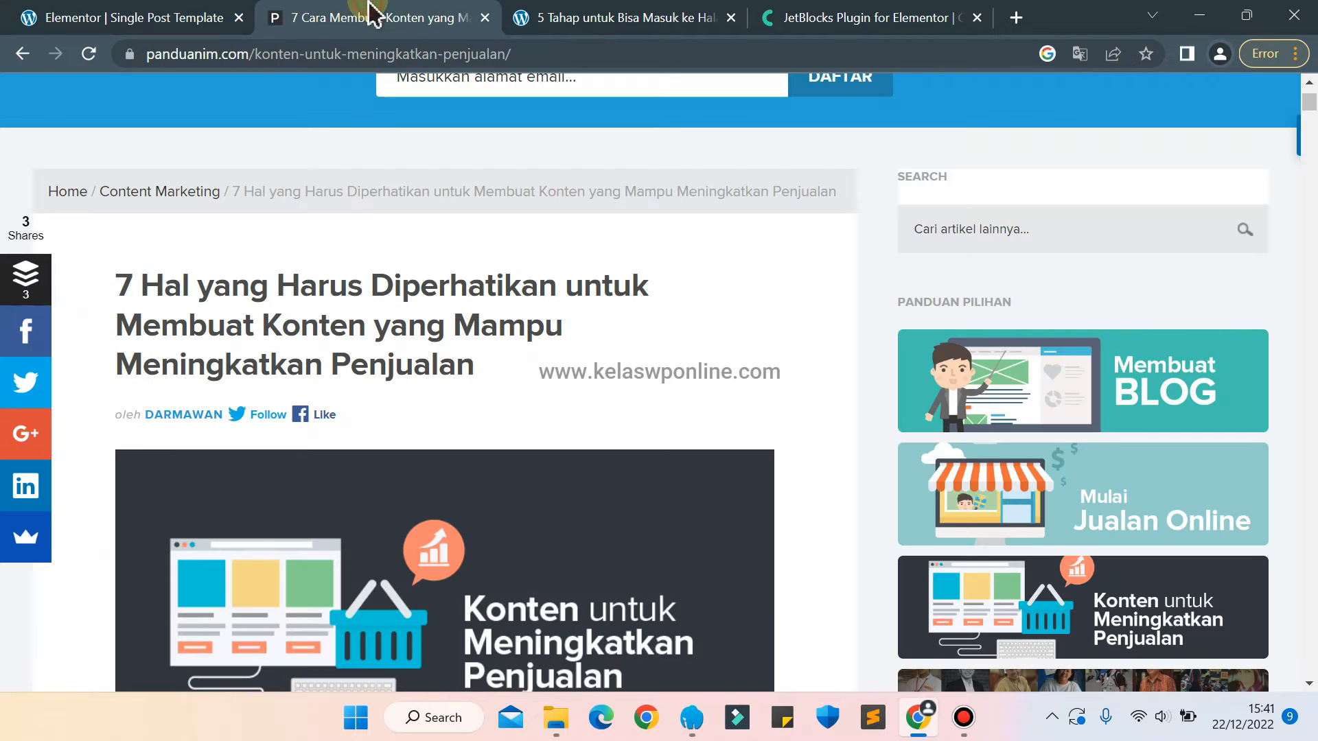
{"action": "left_click", "coordinate": [102, 13]}
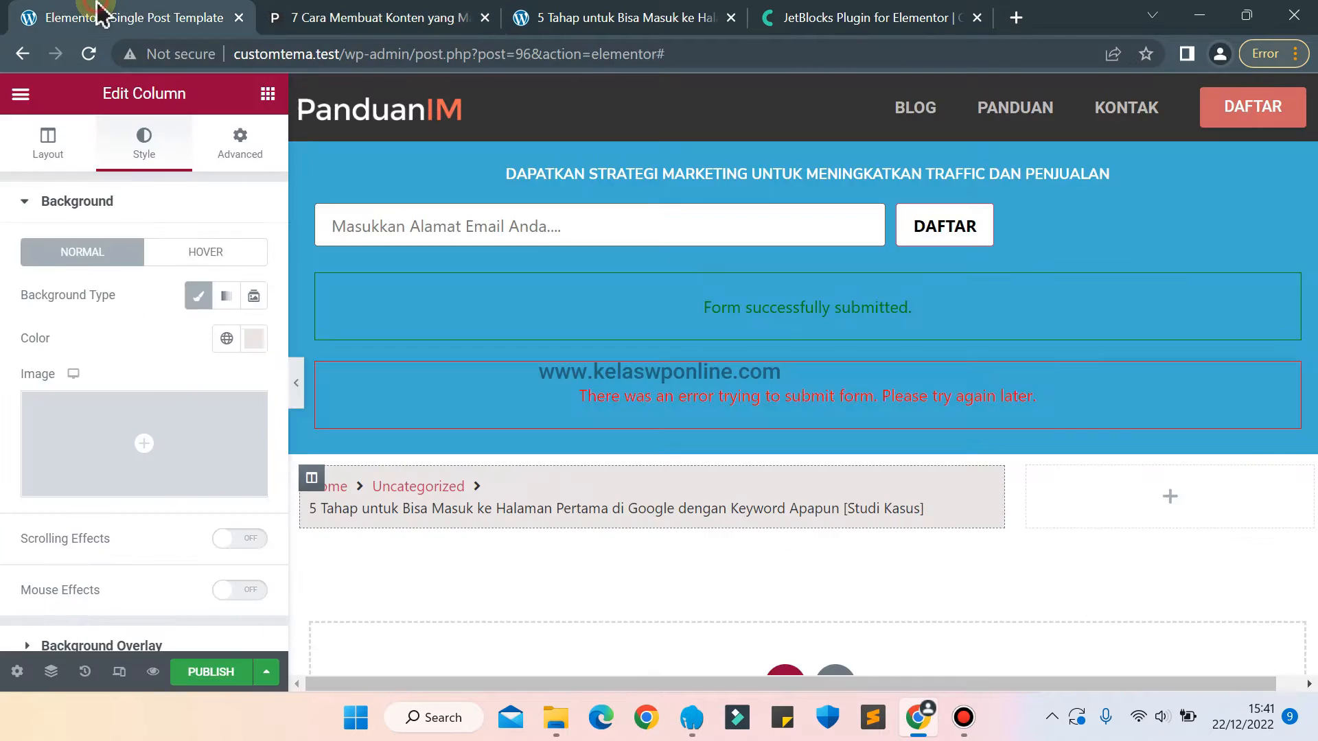
{"action": "left_click", "coordinate": [268, 95]}
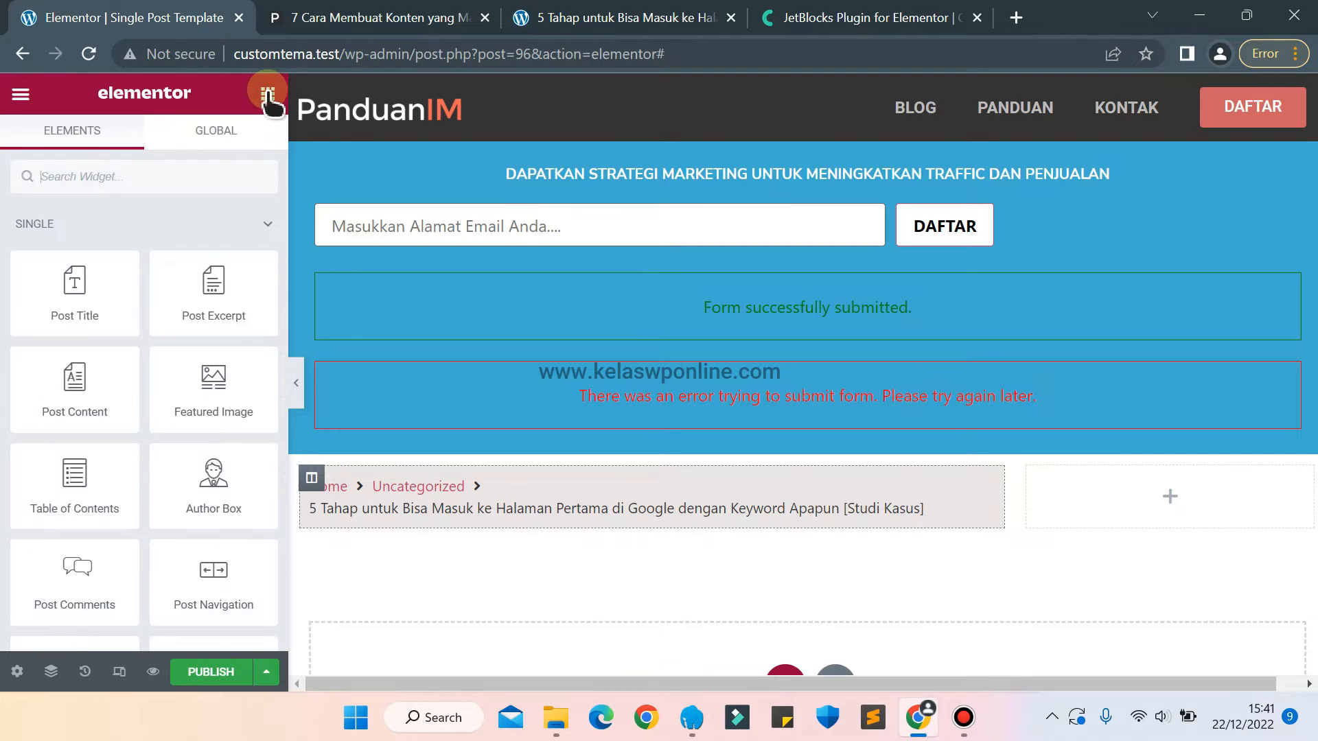
{"action": "type", "text": "inner"}
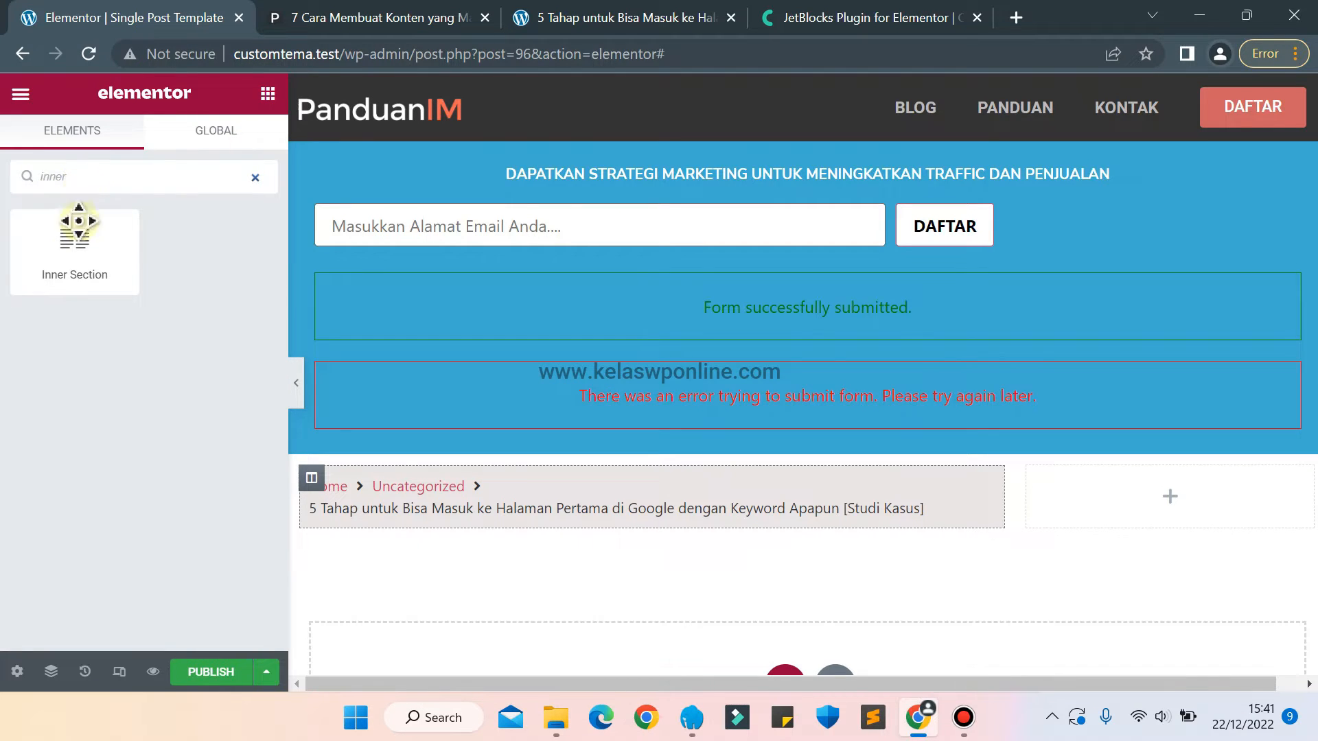
{"action": "left_click_drag", "start_coordinate": [73, 233], "coordinate": [562, 537]}
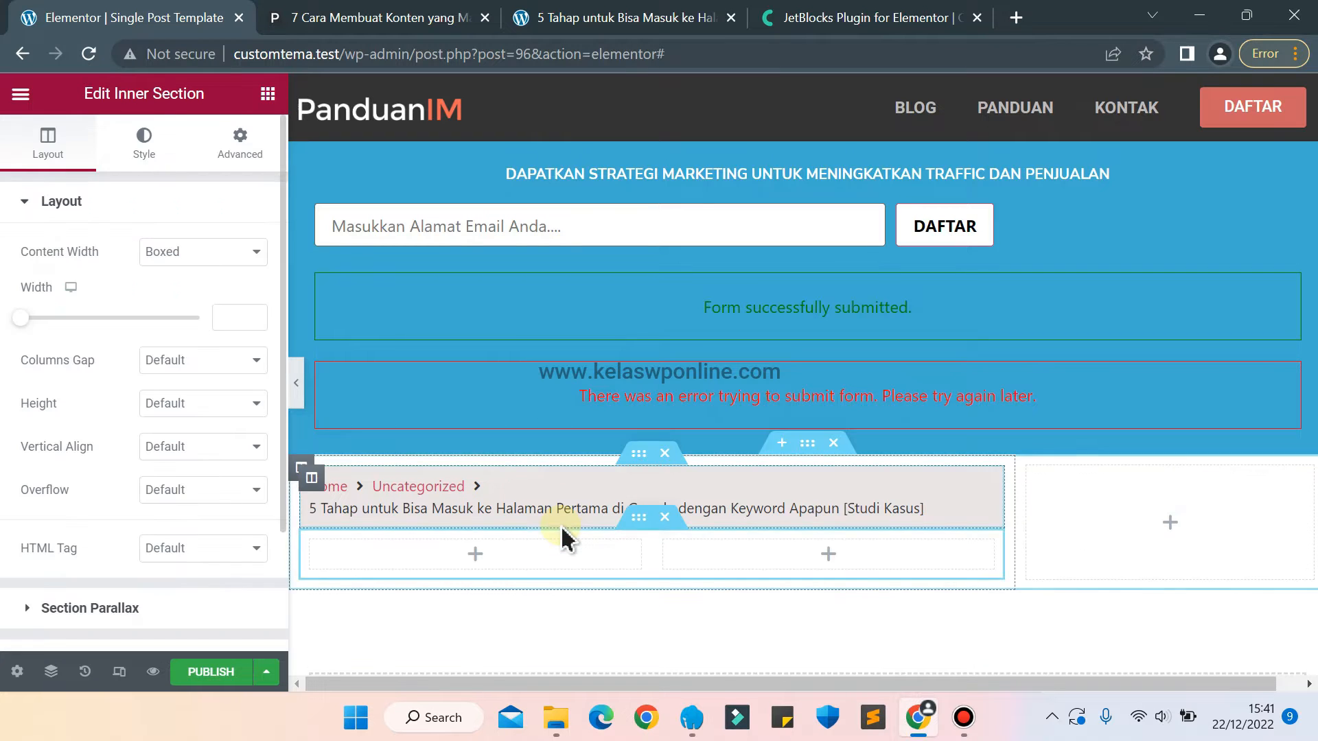
Compare with the panduanim.com article and delete the second column of the inner section below the breadcrumbs.
{"action": "left_click", "coordinate": [343, 14]}
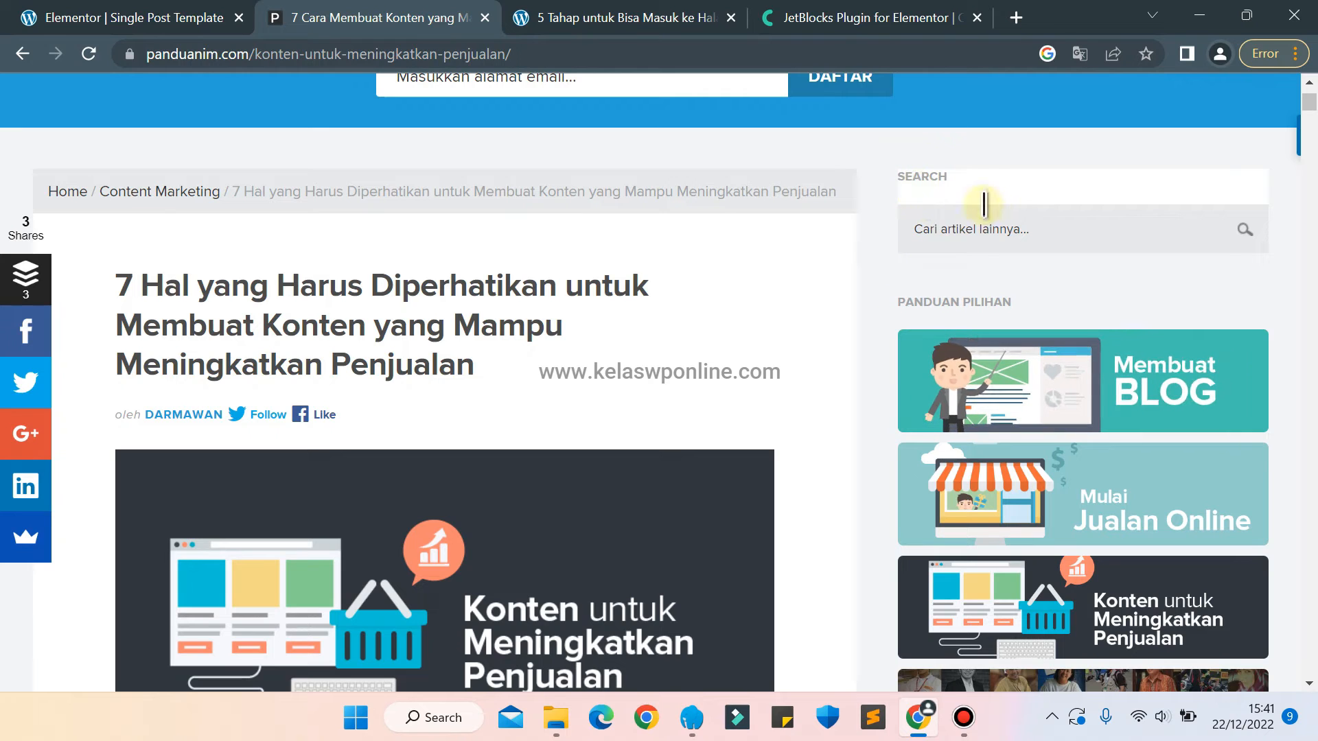
{"action": "left_click", "coordinate": [89, 15]}
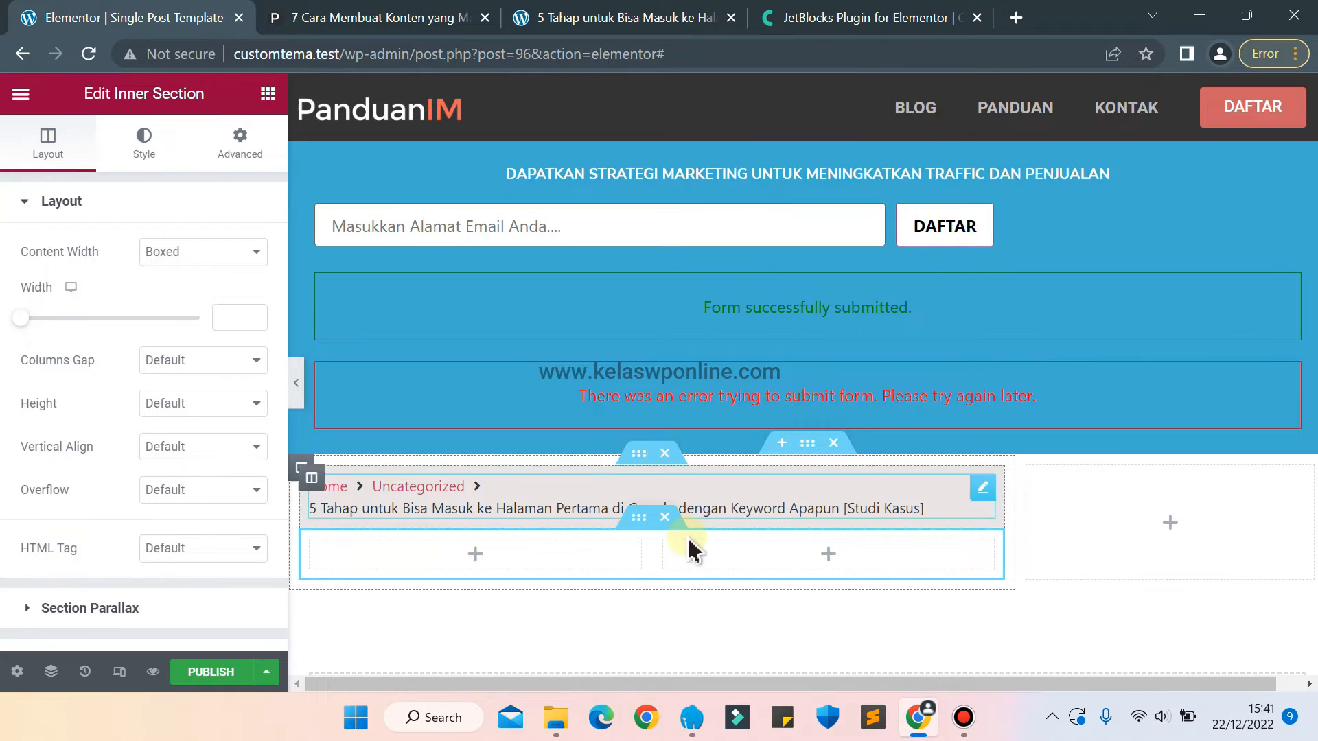
{"action": "right_click", "coordinate": [666, 549]}
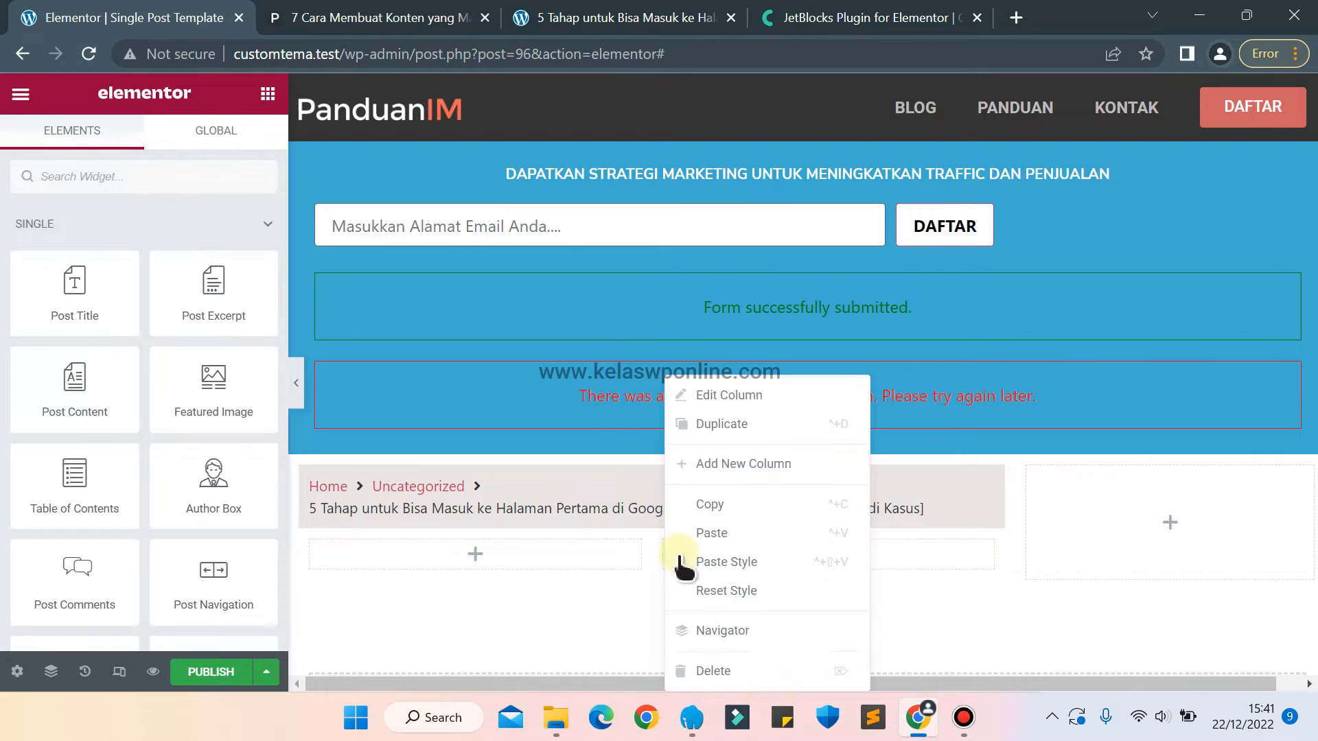
{"action": "left_click", "coordinate": [736, 672]}
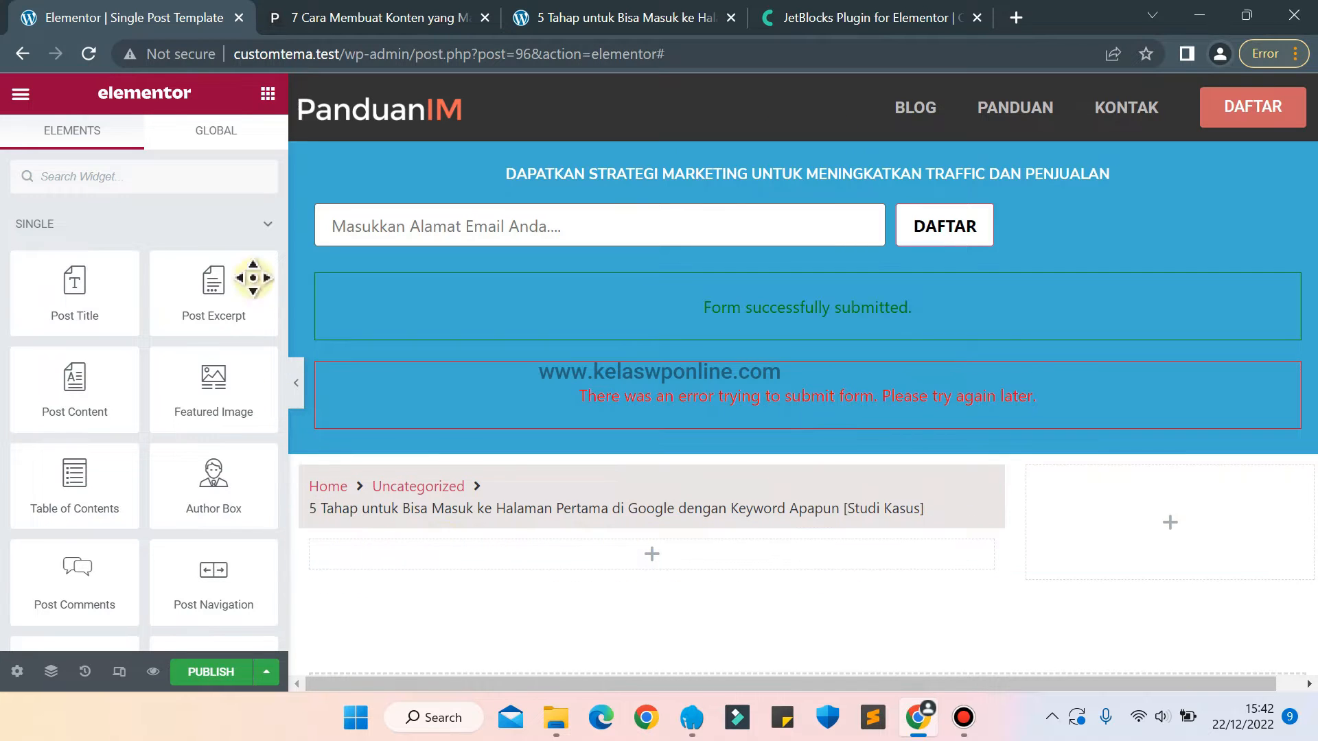
Look at the article headline on panduanim.com and place a Post Title widget in the empty inner section below the breadcrumbs.
{"action": "left_click", "coordinate": [319, 21]}
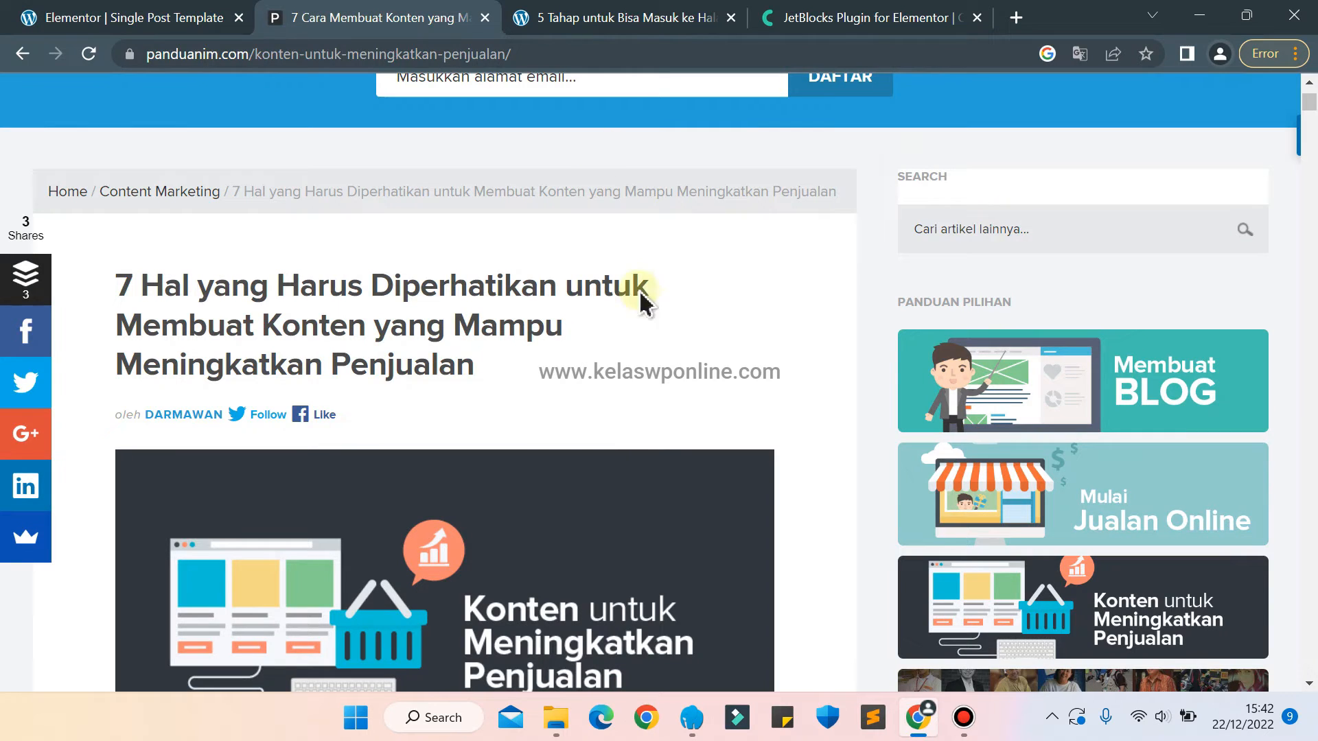
{"action": "left_click_drag", "start_coordinate": [169, 271], "coordinate": [455, 330]}
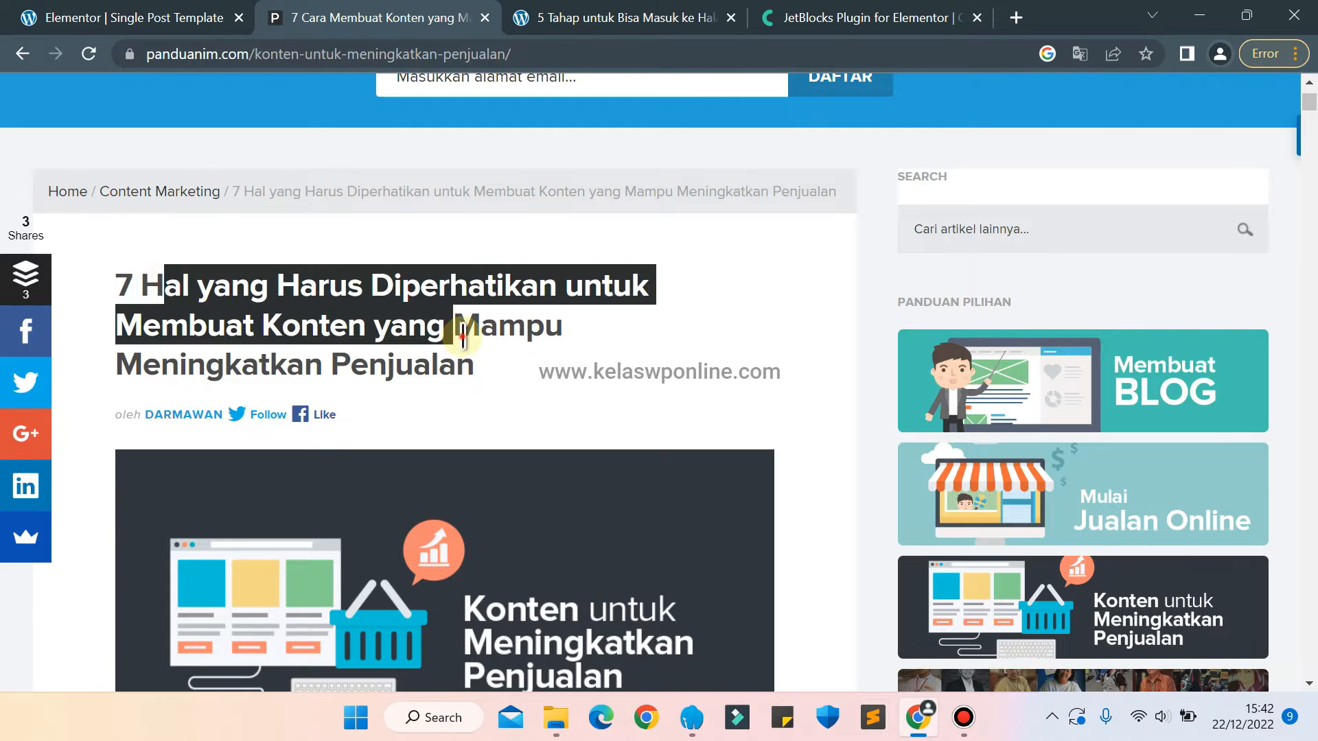
{"action": "left_click", "coordinate": [456, 330]}
{"action": "left_click", "coordinate": [156, 21]}
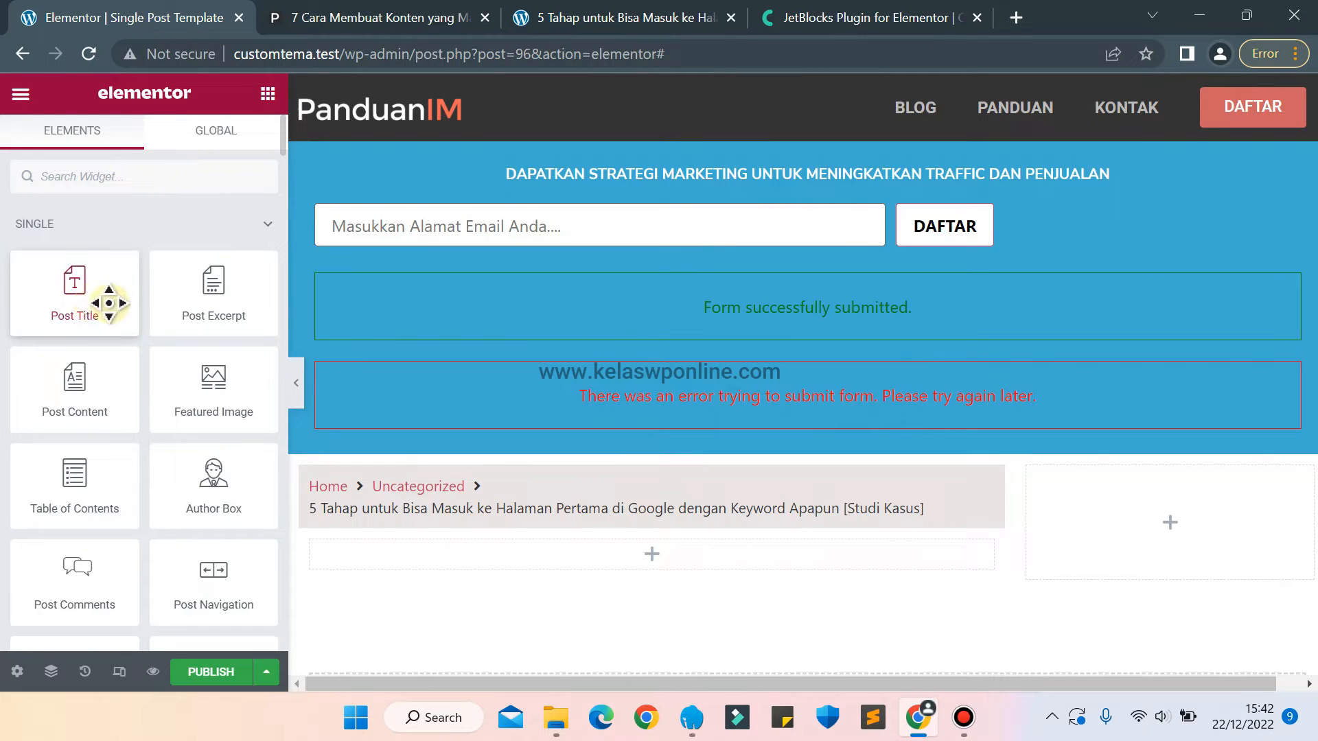
{"action": "left_click_drag", "start_coordinate": [56, 302], "coordinate": [603, 565]}
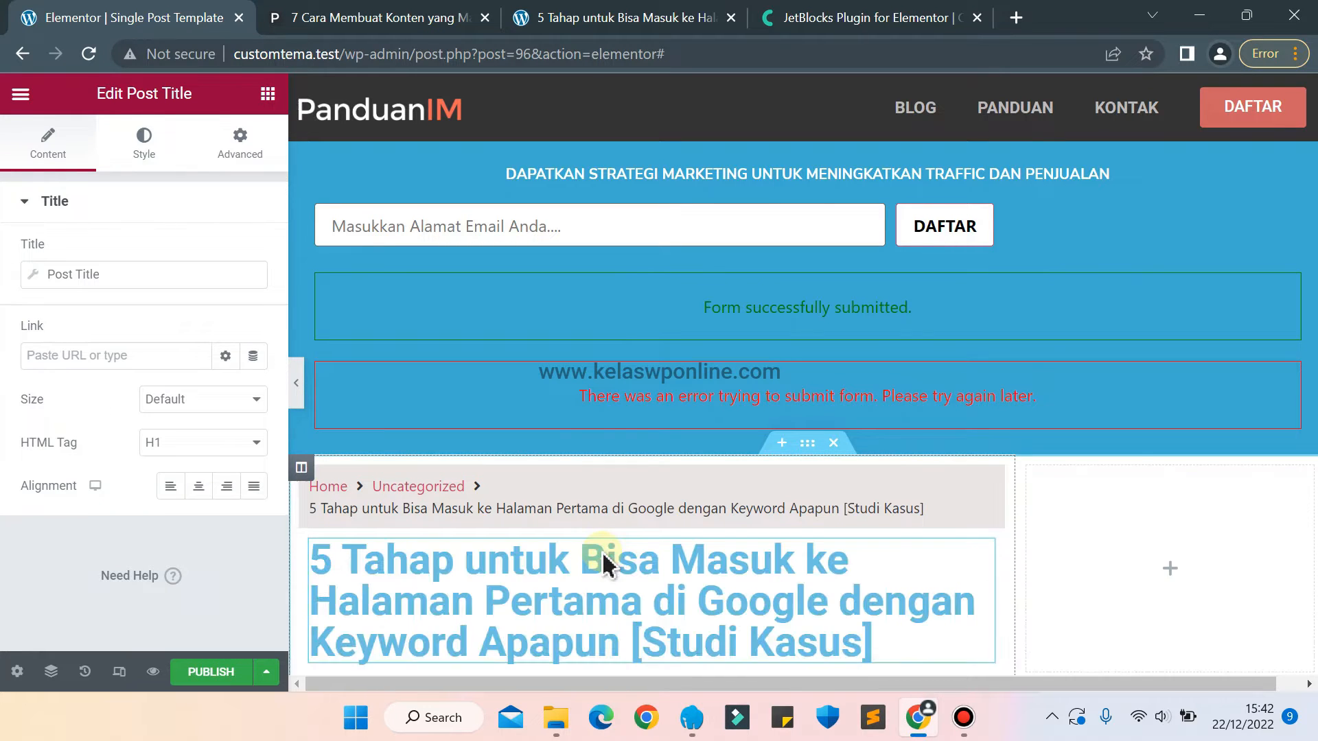
Set the Post Title's text color to a dark slate grey.
{"action": "left_click", "coordinate": [144, 135]}
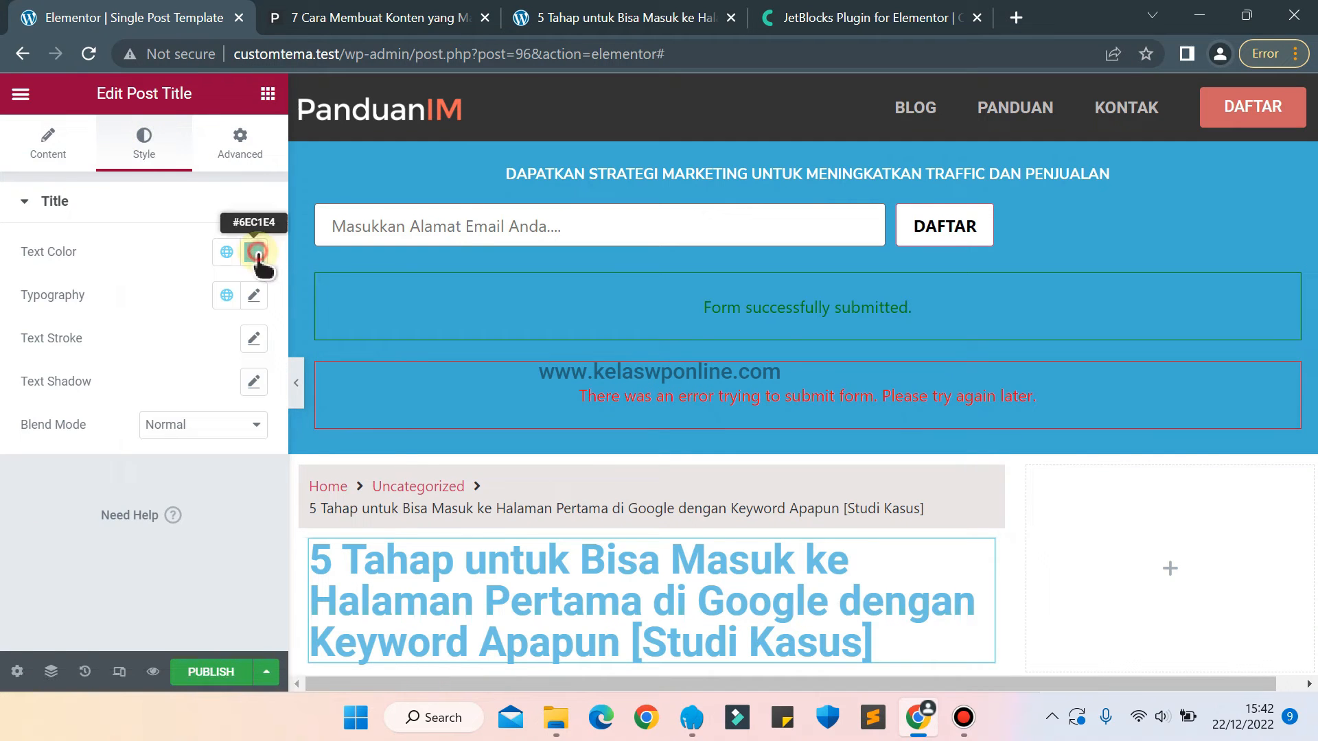
{"action": "left_click", "coordinate": [254, 252]}
{"action": "left_click_drag", "start_coordinate": [206, 429], "coordinate": [208, 451]}
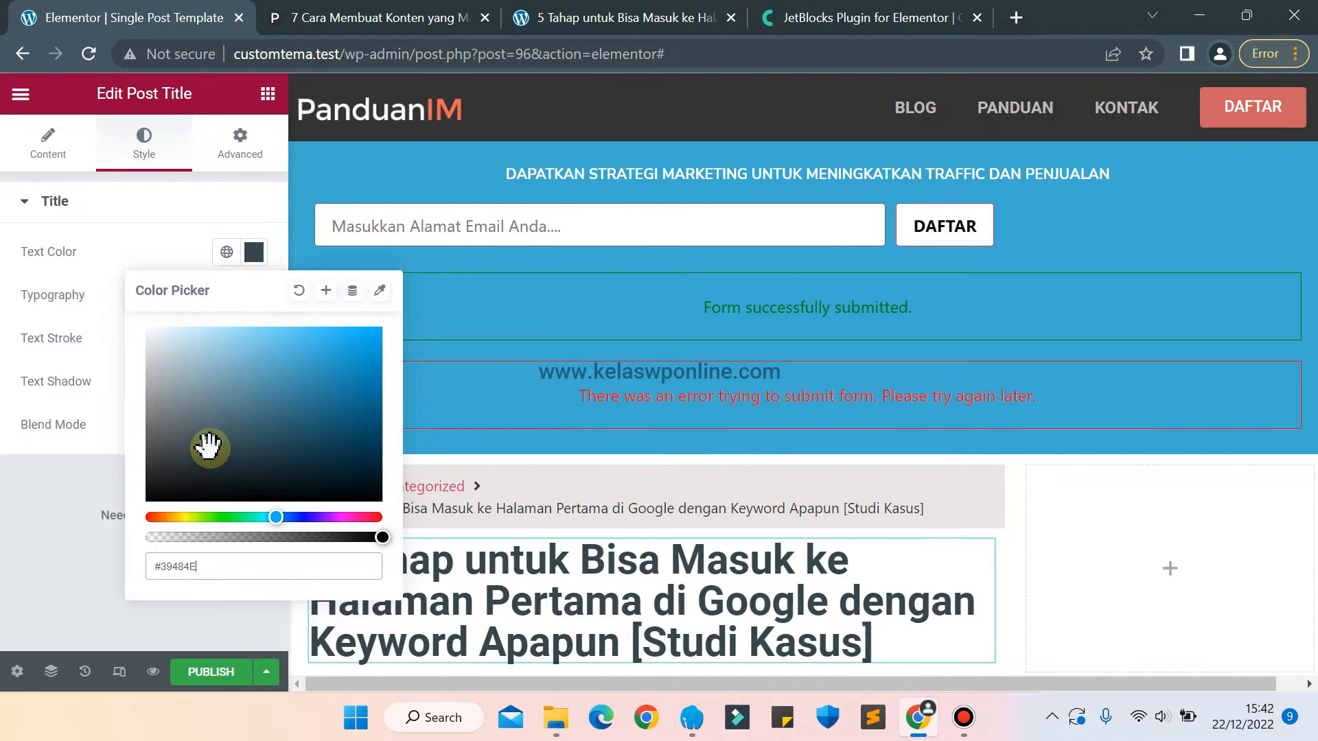
{"action": "left_click", "coordinate": [5, 517]}
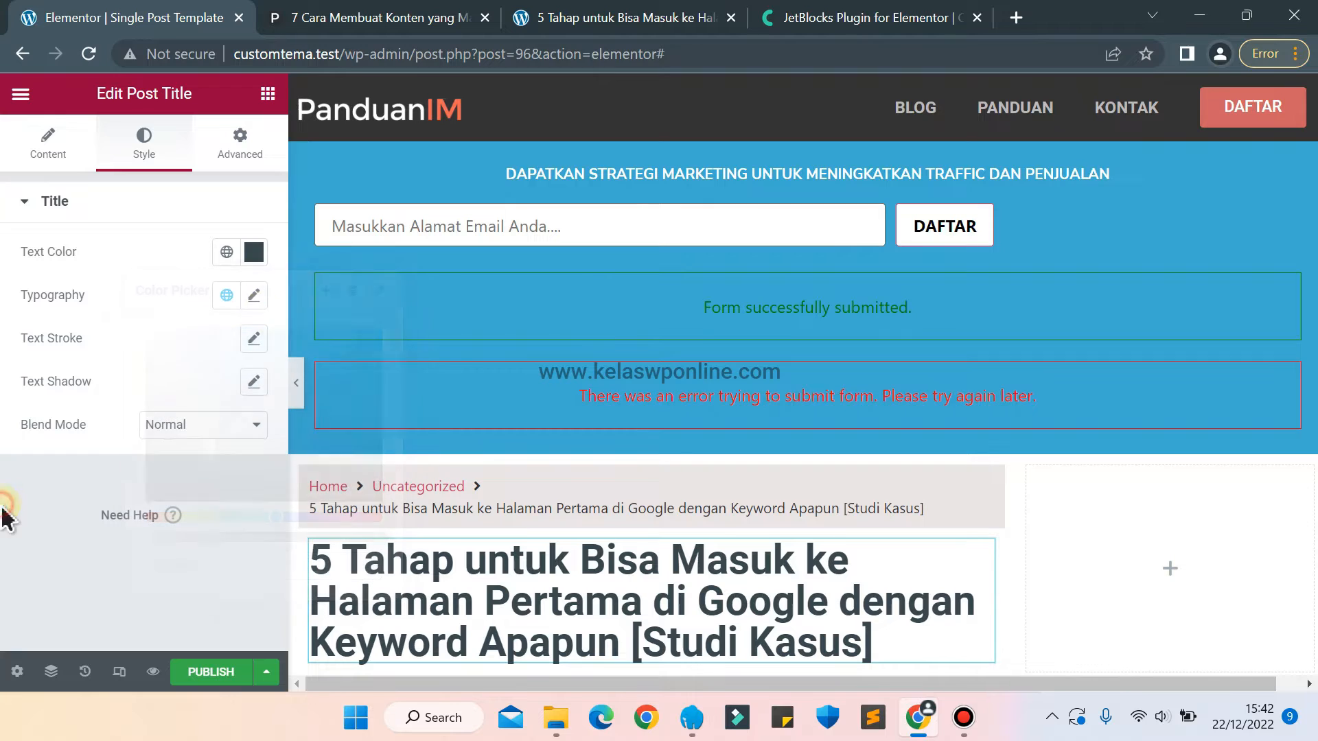
Set the Post Title's typography size to 30 px.
{"action": "left_click", "coordinate": [255, 298]}
{"action": "type", "text": "2"}
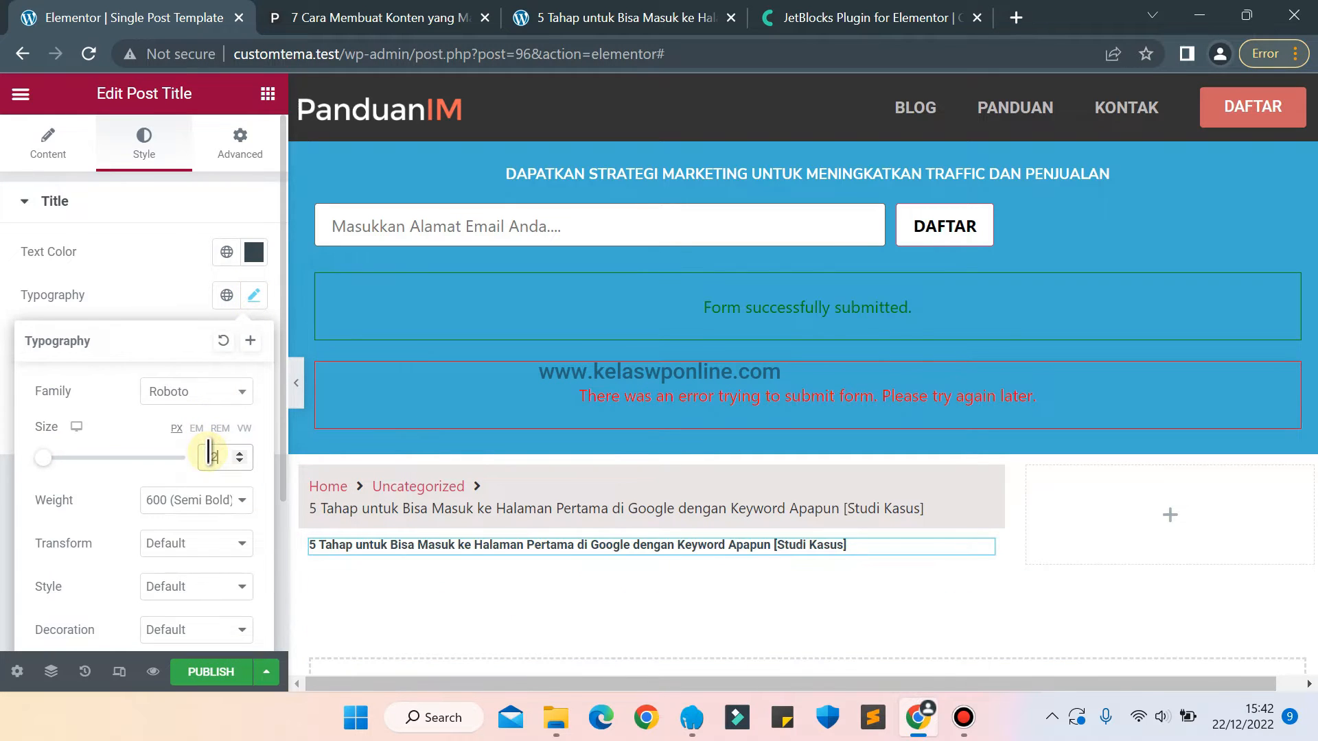
{"action": "type", "text": "4"}
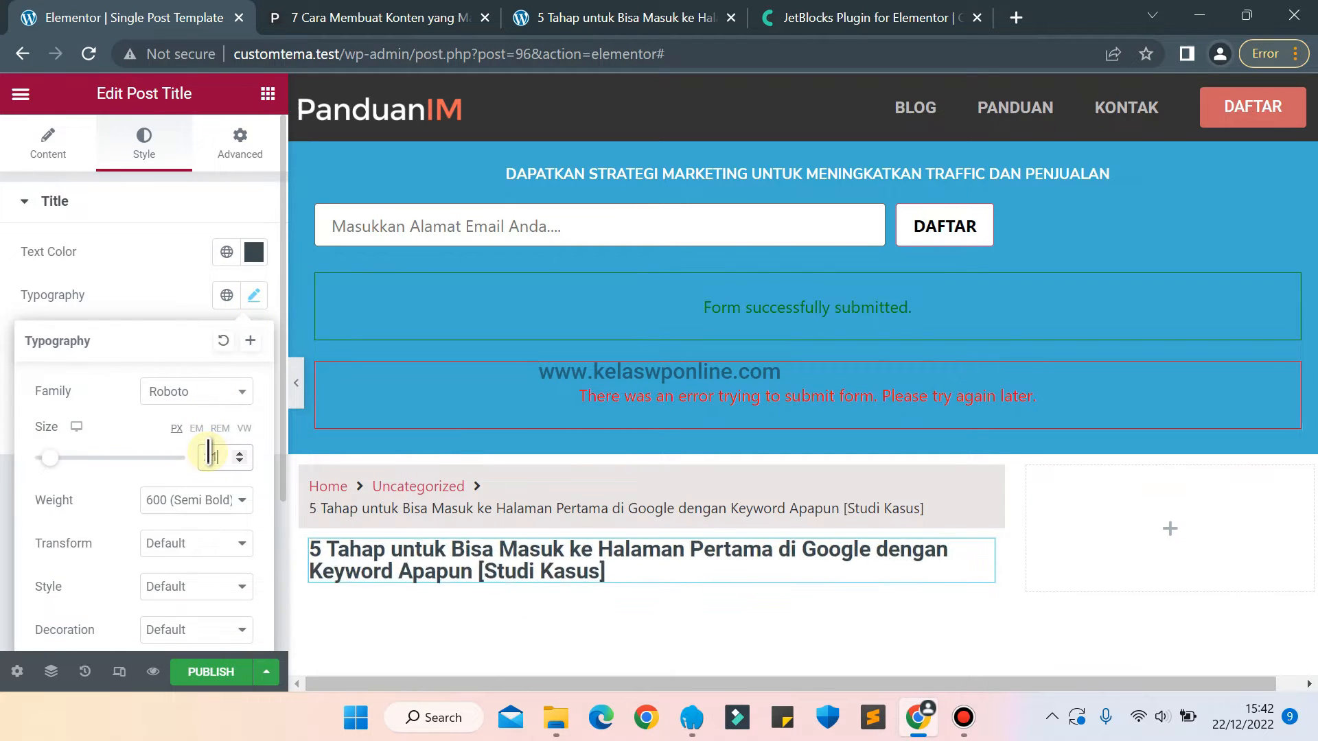
{"action": "key", "text": "Up"}
{"action": "key", "text": "Up"}
{"action": "key", "text": "Up"}
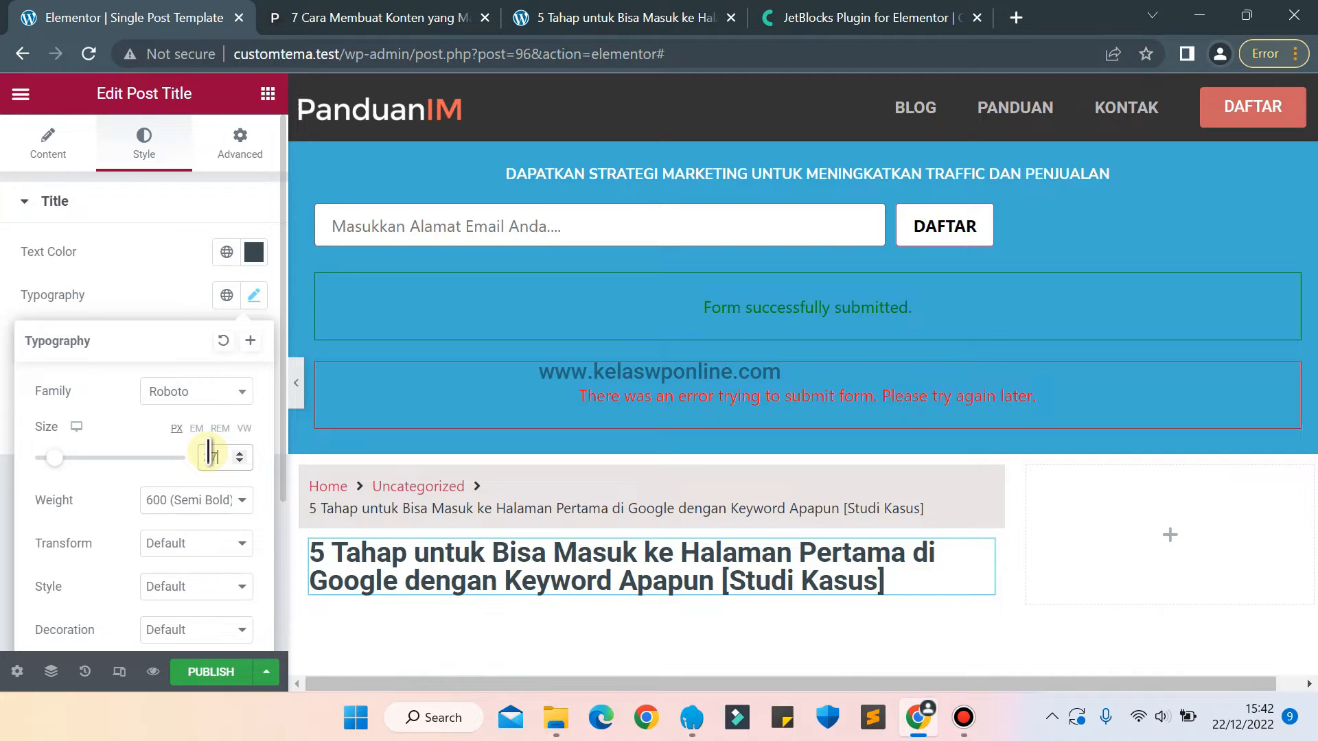
{"action": "key", "text": "Up"}
{"action": "key", "text": "Up"}
{"action": "key", "text": "Up"}
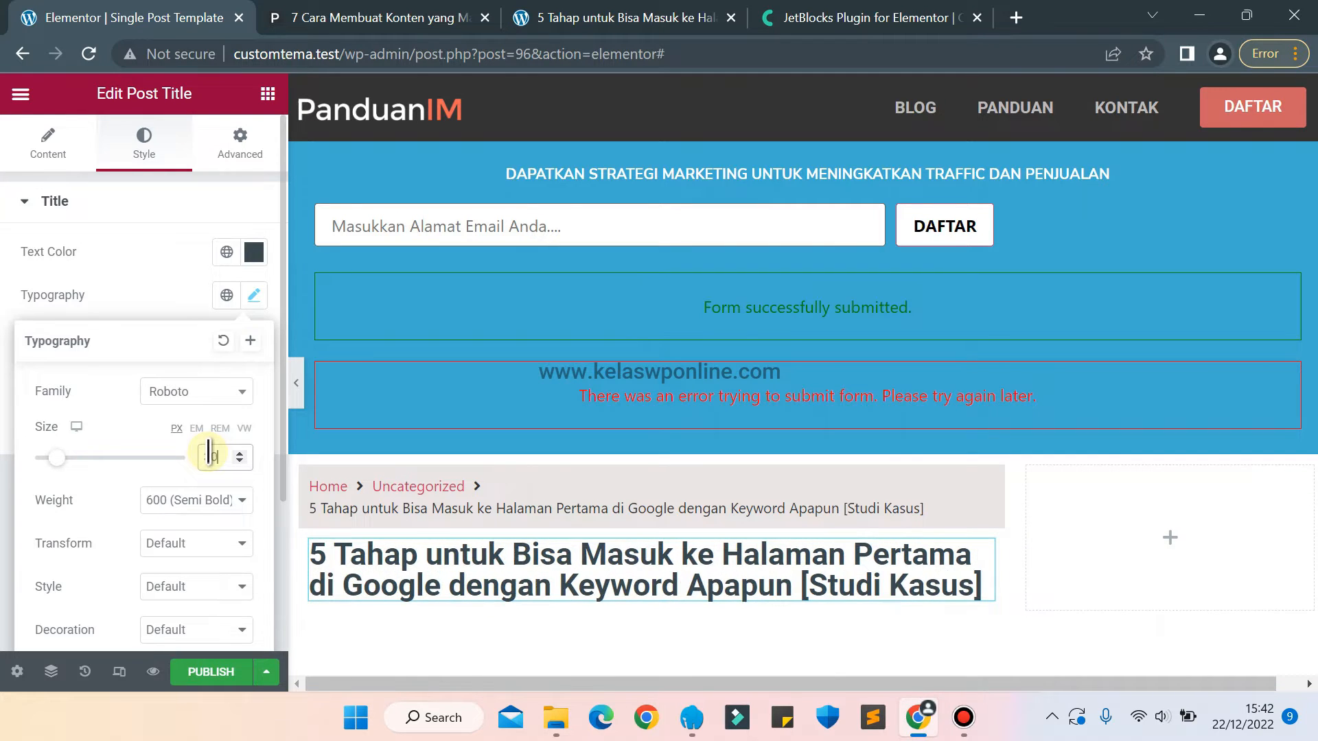
Set the Post Title's line height to 35 px.
{"action": "scroll", "coordinate": [110, 549], "scroll_direction": "down", "scroll_amount": 3}
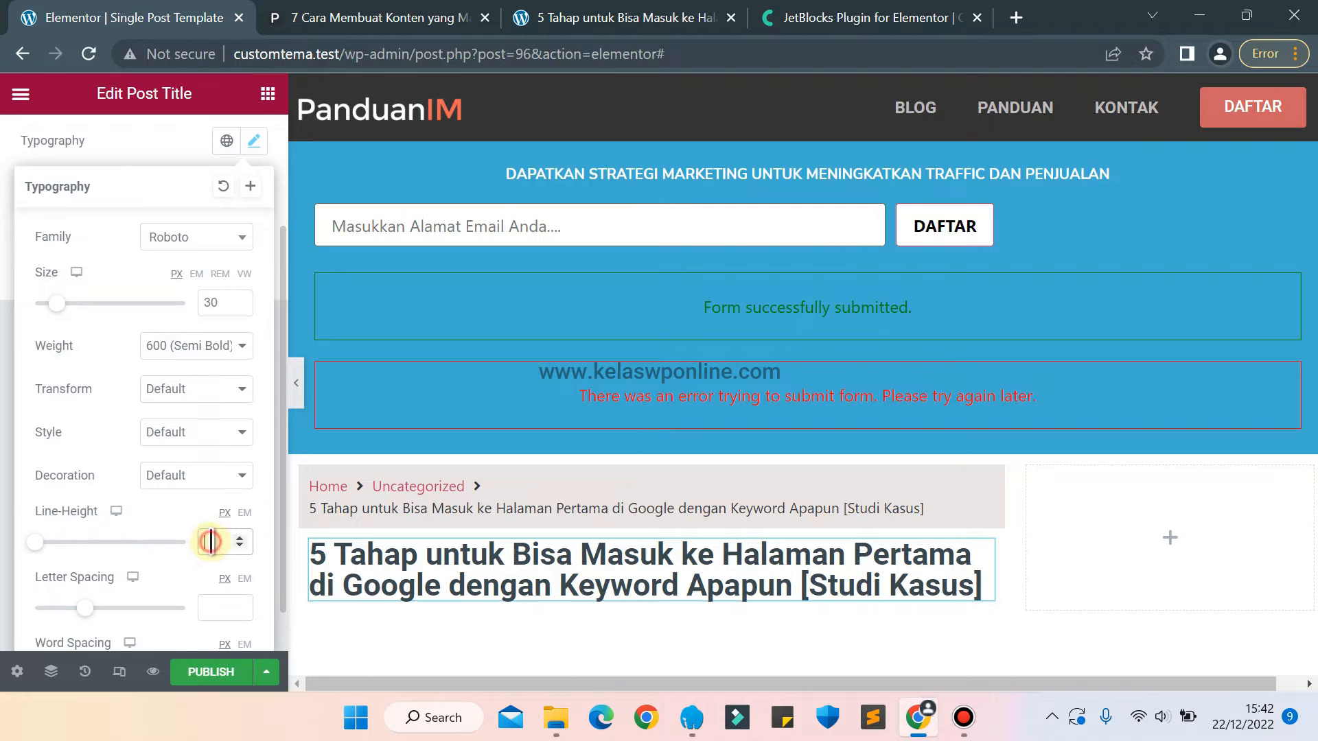
{"action": "key", "text": "Up"}
{"action": "key", "text": "Up"}
{"action": "key", "text": "Up"}
{"action": "key", "text": "Up"}
{"action": "key", "text": "Up"}
{"action": "key", "text": "Up"}
{"action": "key", "text": "Up"}
{"action": "key", "text": "Up"}
{"action": "key", "text": "Up"}
{"action": "key", "text": "Up"}
{"action": "key", "text": "Up"}
{"action": "key", "text": "Up"}
{"action": "key", "text": "Up"}
{"action": "key", "text": "Up"}
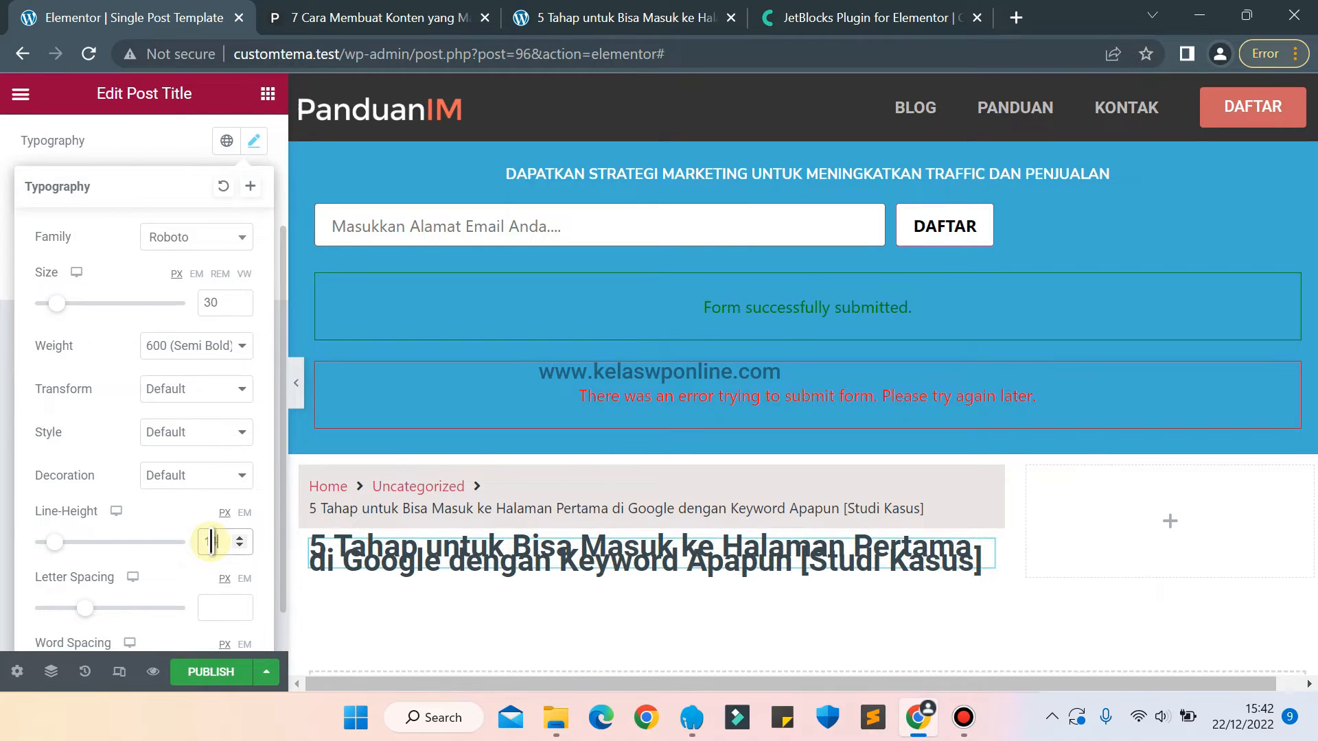
{"action": "key", "text": "Up"}
{"action": "key", "text": "Up"}
{"action": "key", "text": "Up"}
{"action": "key", "text": "Up"}
{"action": "key", "text": "Up"}
{"action": "key", "text": "Up"}
{"action": "key", "text": "Up"}
{"action": "key", "text": "Up"}
{"action": "key", "text": "Up"}
{"action": "key", "text": "Up"}
{"action": "key", "text": "Up"}
{"action": "key", "text": "Up"}
{"action": "key", "text": "Up"}
{"action": "key", "text": "Up"}
{"action": "key", "text": "Up"}
{"action": "key", "text": "Up"}
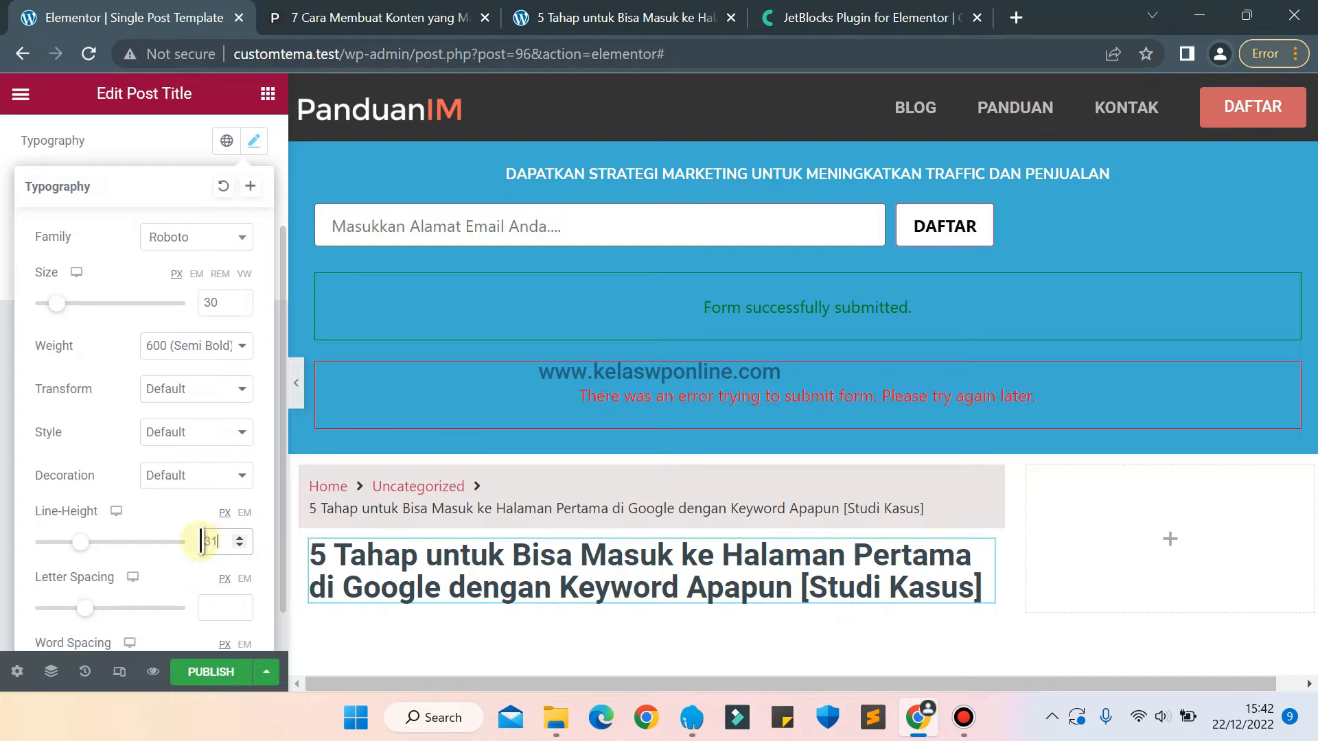
{"action": "key", "text": "Down"}
{"action": "key", "text": "Up"}
{"action": "key", "text": "Up"}
{"action": "key", "text": "Up"}
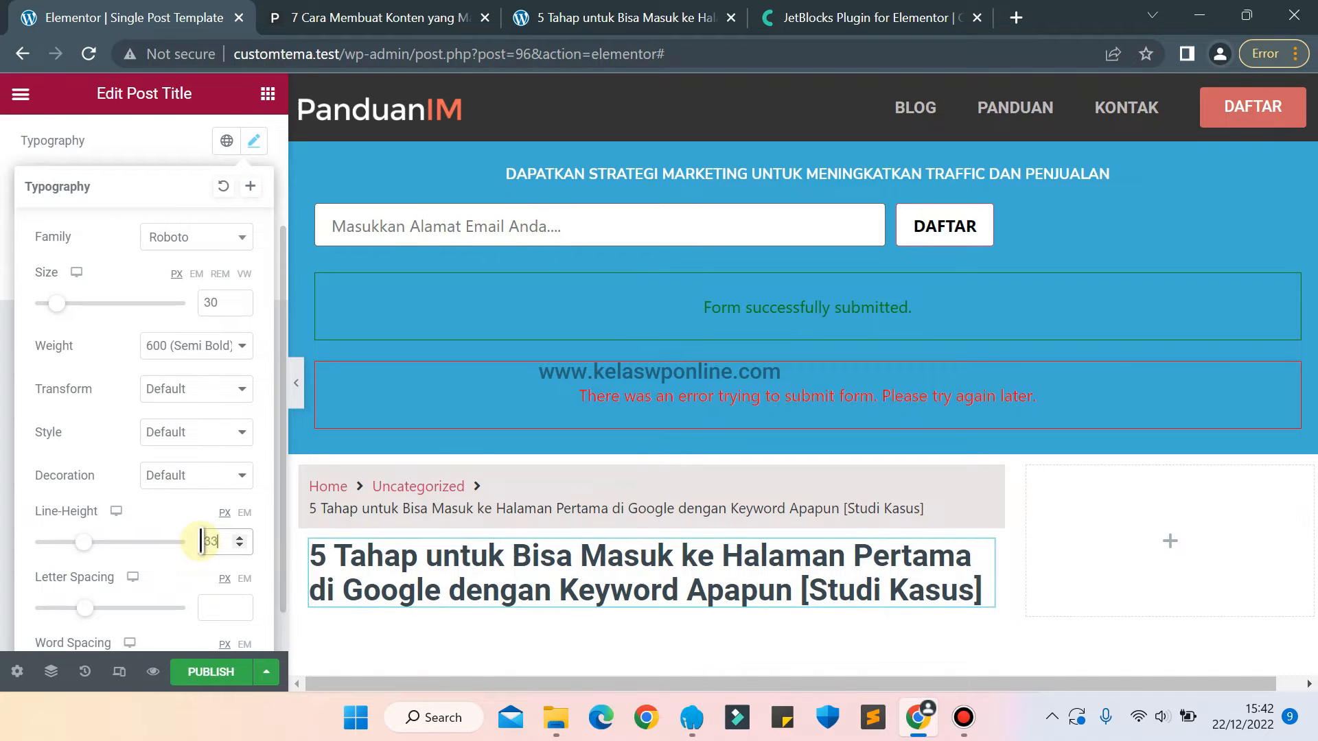
{"action": "key", "text": "Up"}
{"action": "key", "text": "Up"}
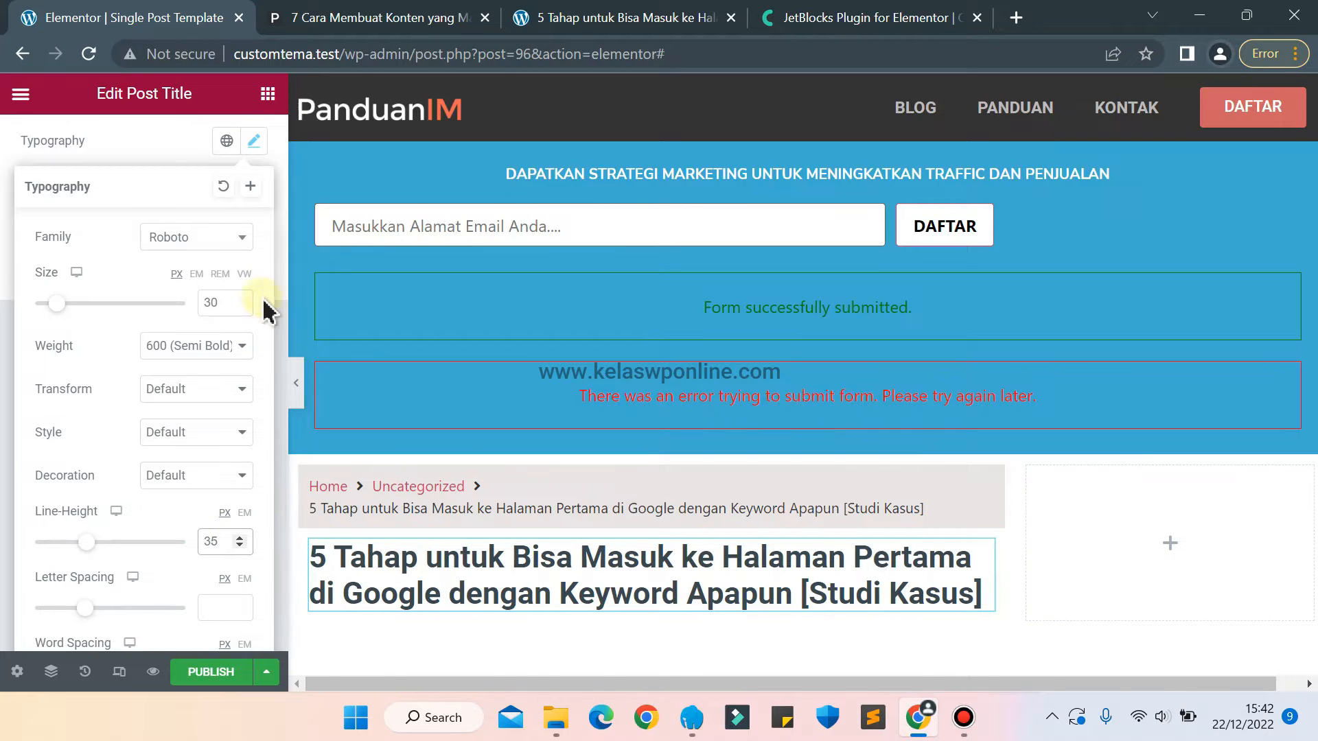
Check the author line on the panduanim.com article and place an Author Box widget directly below the post title.
{"action": "left_click", "coordinate": [352, 15]}
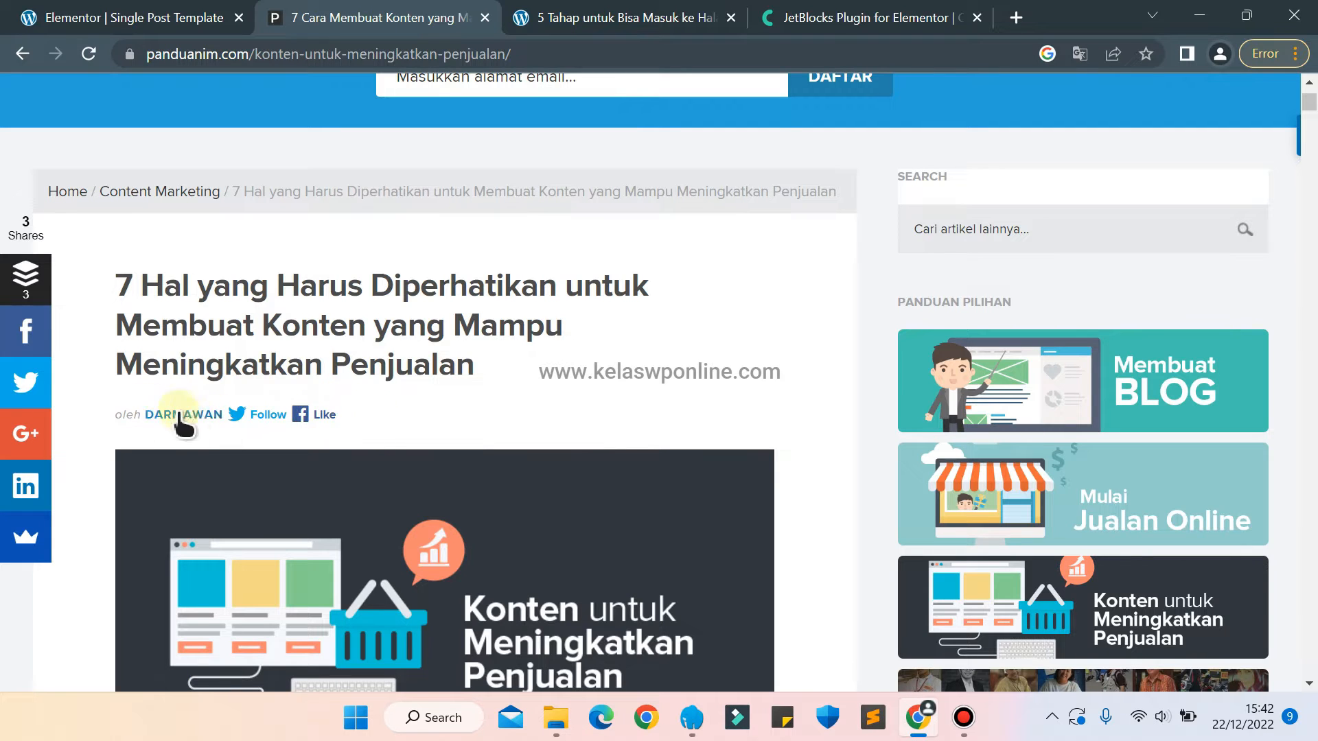
{"action": "left_click", "coordinate": [124, 17]}
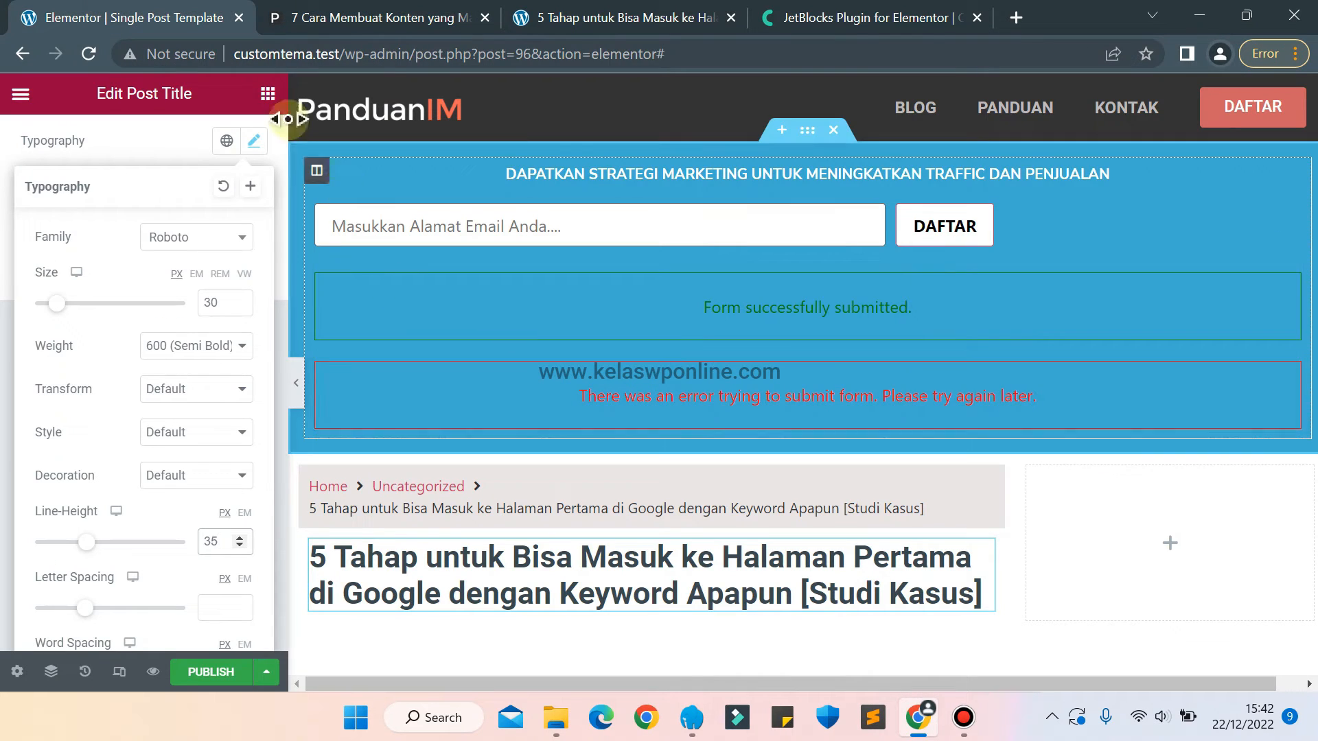
{"action": "left_click", "coordinate": [268, 97]}
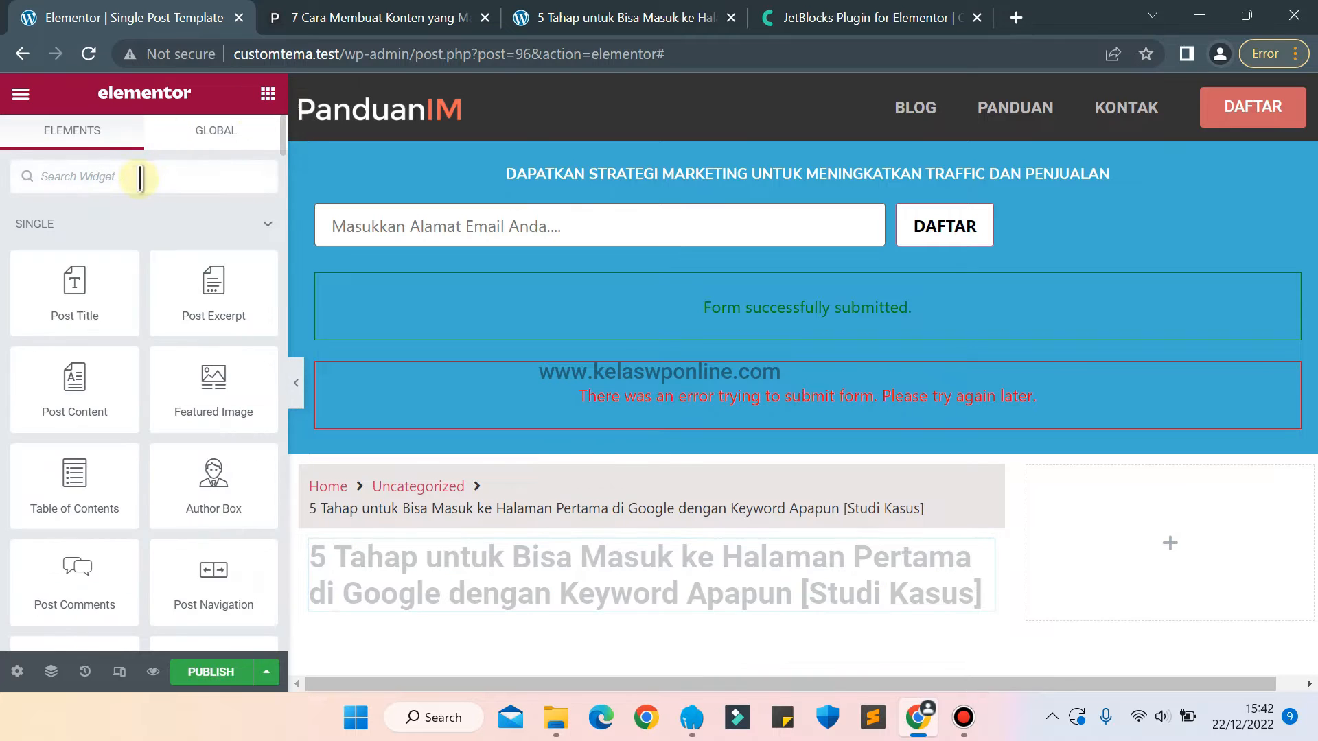
{"action": "left_click", "coordinate": [140, 179]}
{"action": "type", "text": "auth"}
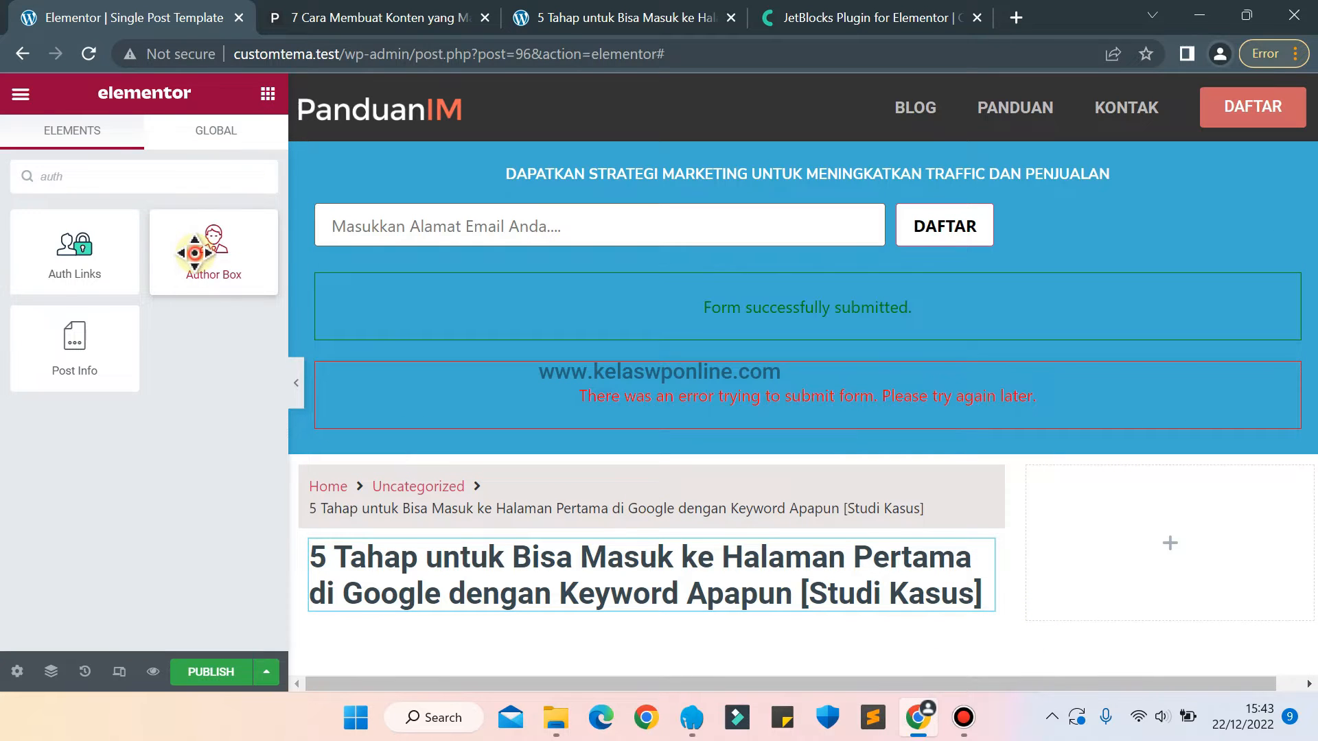
{"action": "left_click_drag", "start_coordinate": [195, 253], "coordinate": [406, 612]}
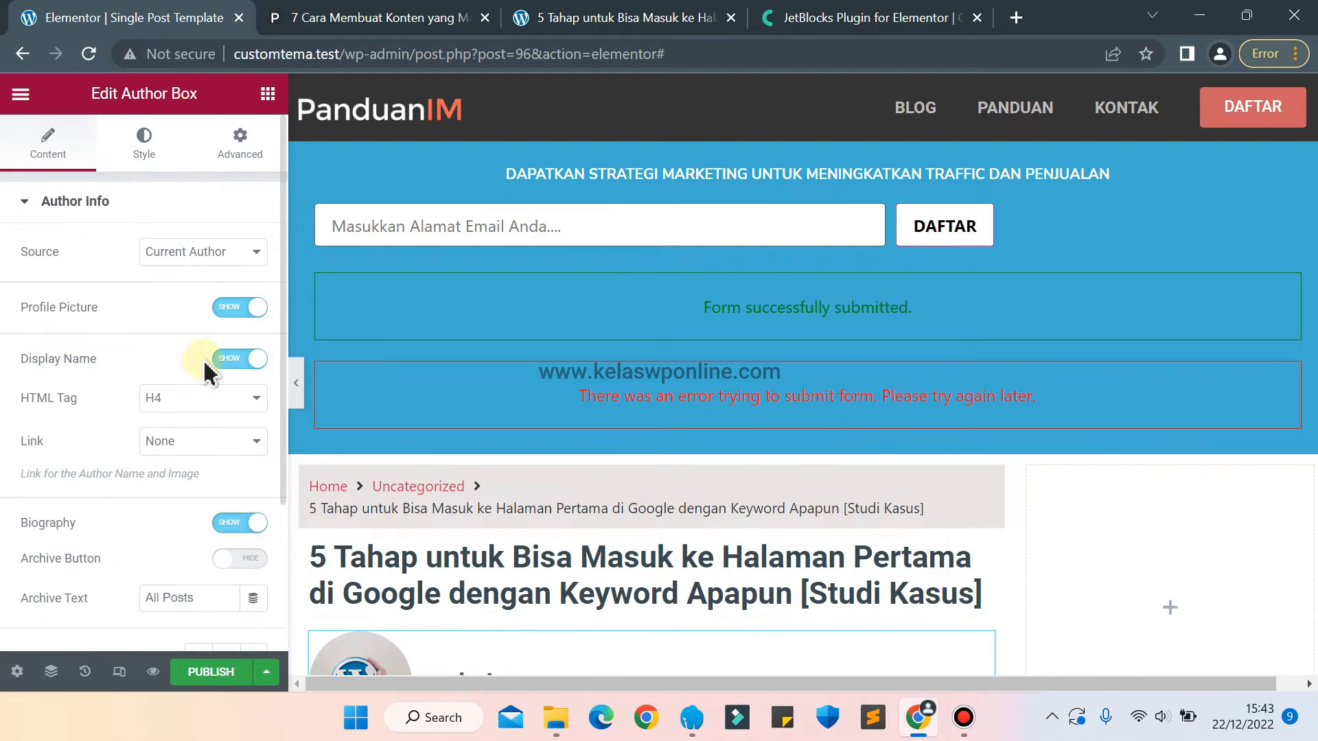
Bring the Author Box into view on the canvas and hide its biography.
{"action": "left_click", "coordinate": [157, 309]}
{"action": "scroll", "coordinate": [157, 317], "scroll_direction": "down", "scroll_amount": 1}
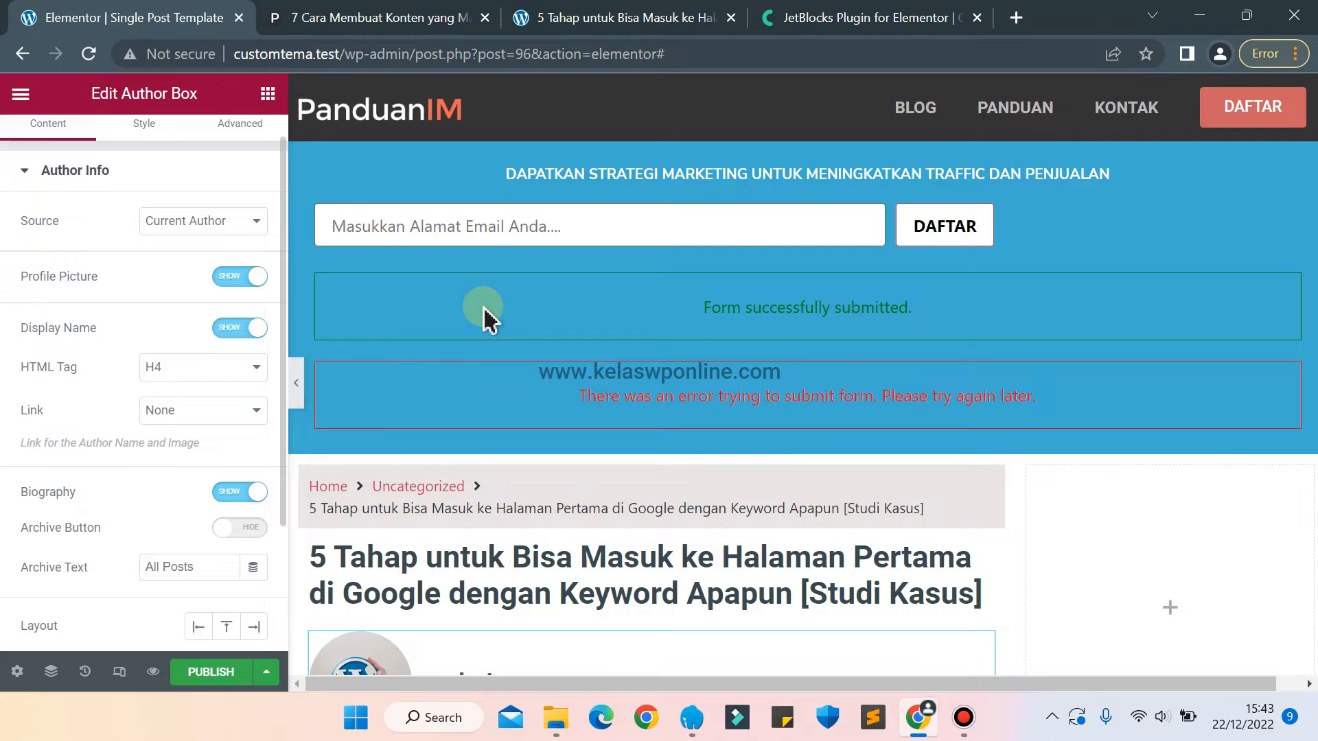
{"action": "left_click_drag", "start_coordinate": [1054, 687], "coordinate": [1181, 700]}
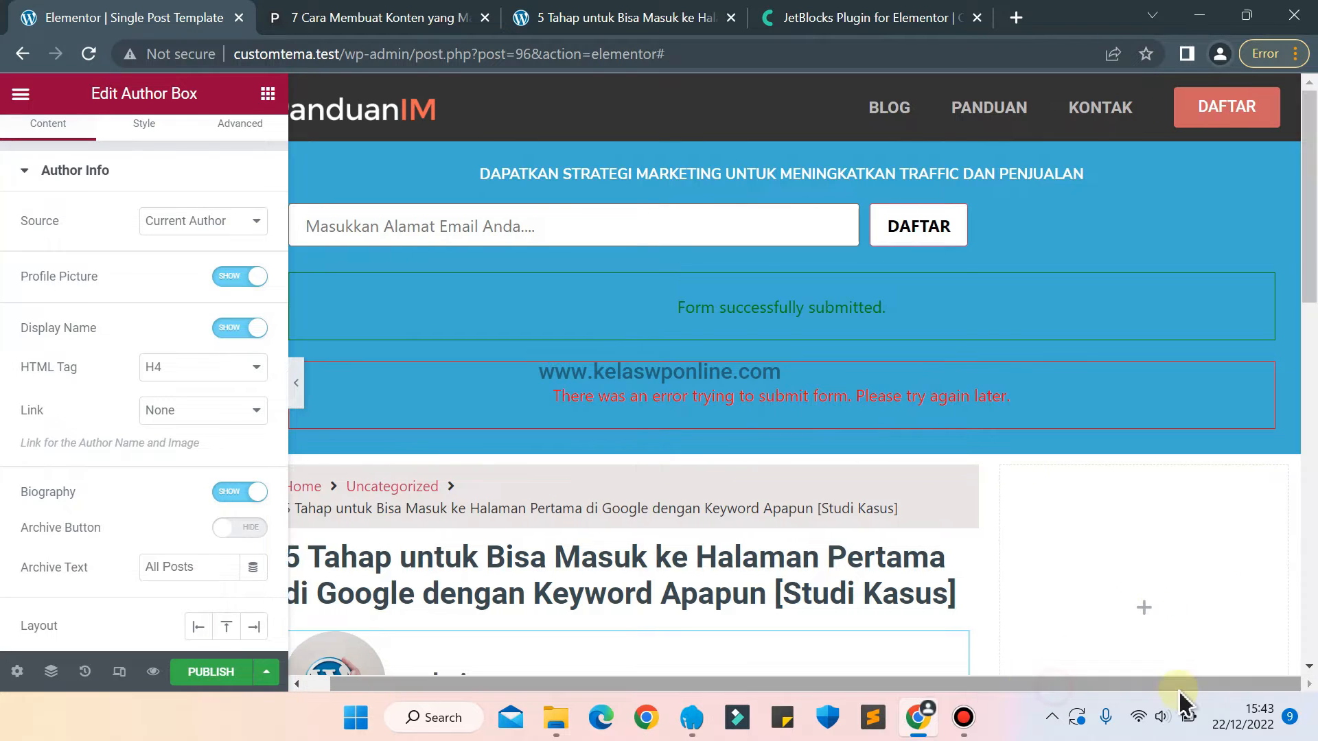
{"action": "left_click_drag", "start_coordinate": [1302, 279], "coordinate": [1308, 382]}
{"action": "scroll", "coordinate": [108, 338], "scroll_direction": "down", "scroll_amount": 2}
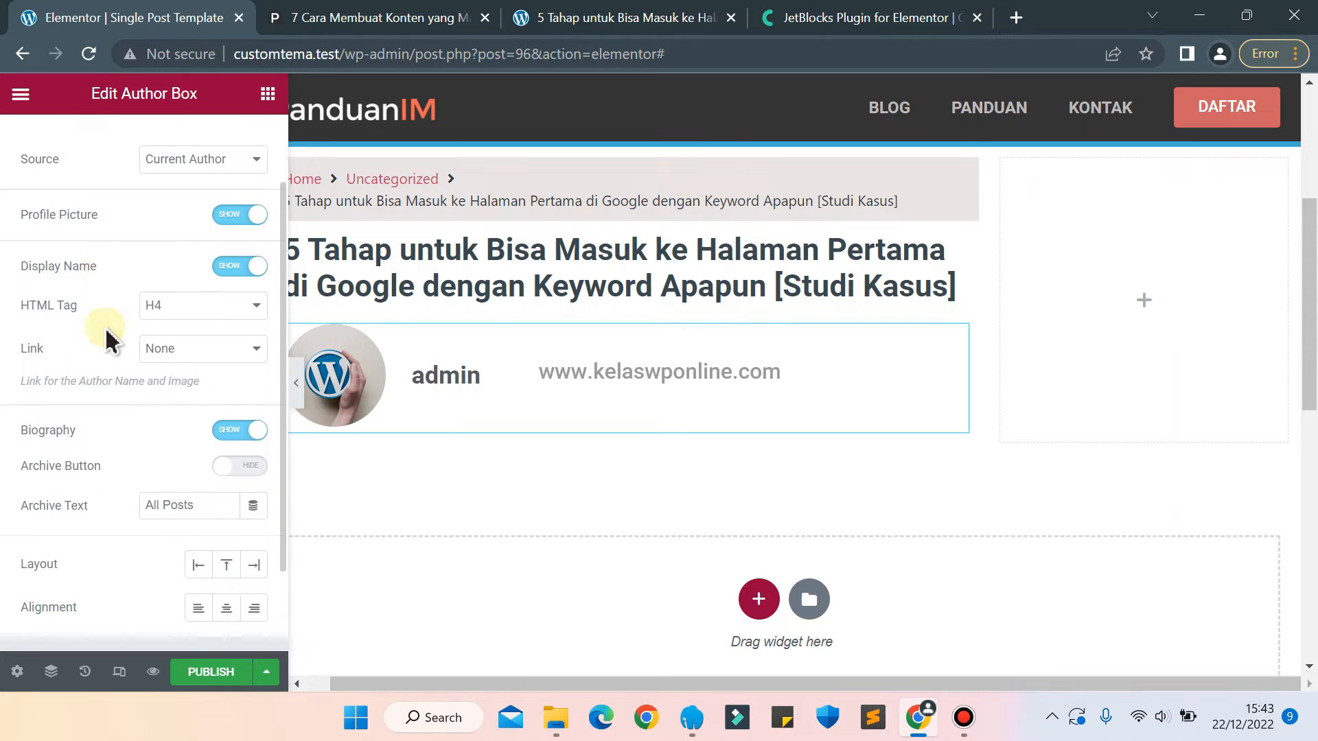
{"action": "scroll", "coordinate": [116, 334], "scroll_direction": "up", "scroll_amount": 1}
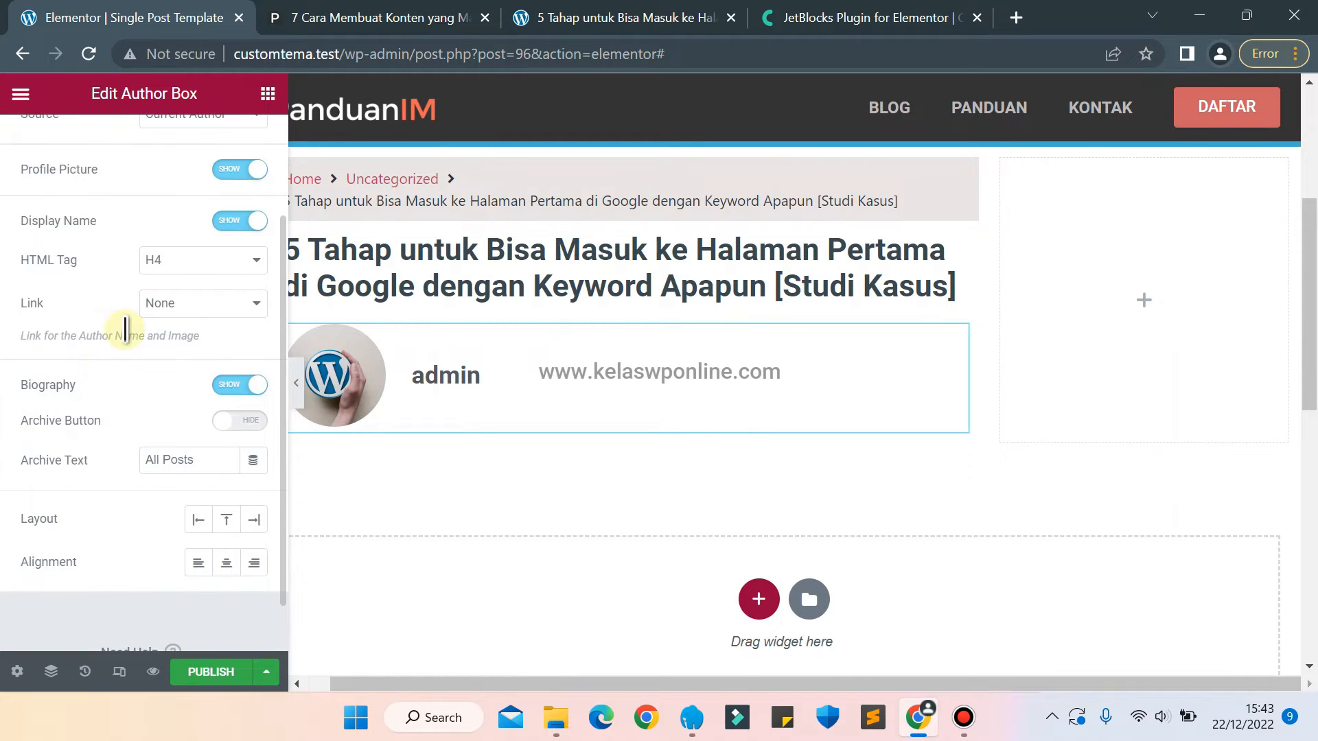
{"action": "left_click", "coordinate": [232, 386]}
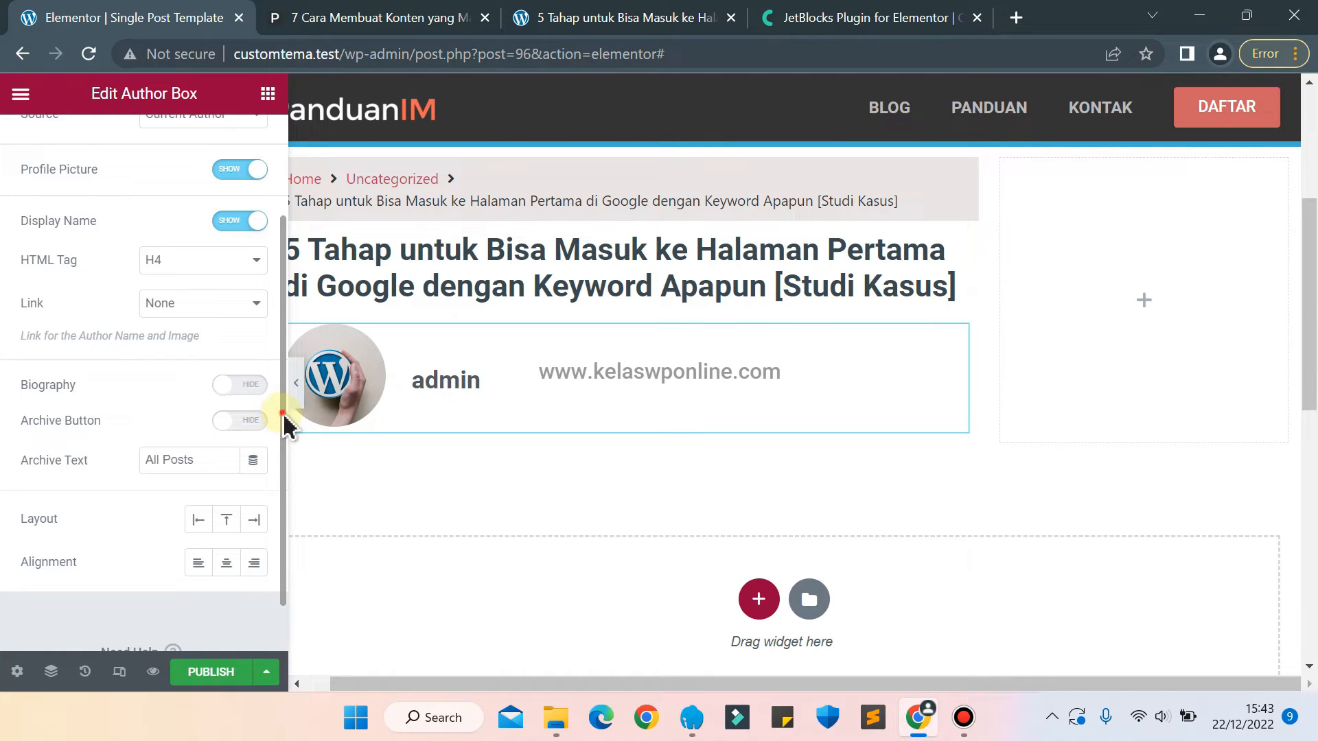
Keep the Author Box source on Current Author and set its profile image size to 25.
{"action": "left_click_drag", "start_coordinate": [282, 419], "coordinate": [279, 303]}
{"action": "left_click", "coordinate": [231, 254]}
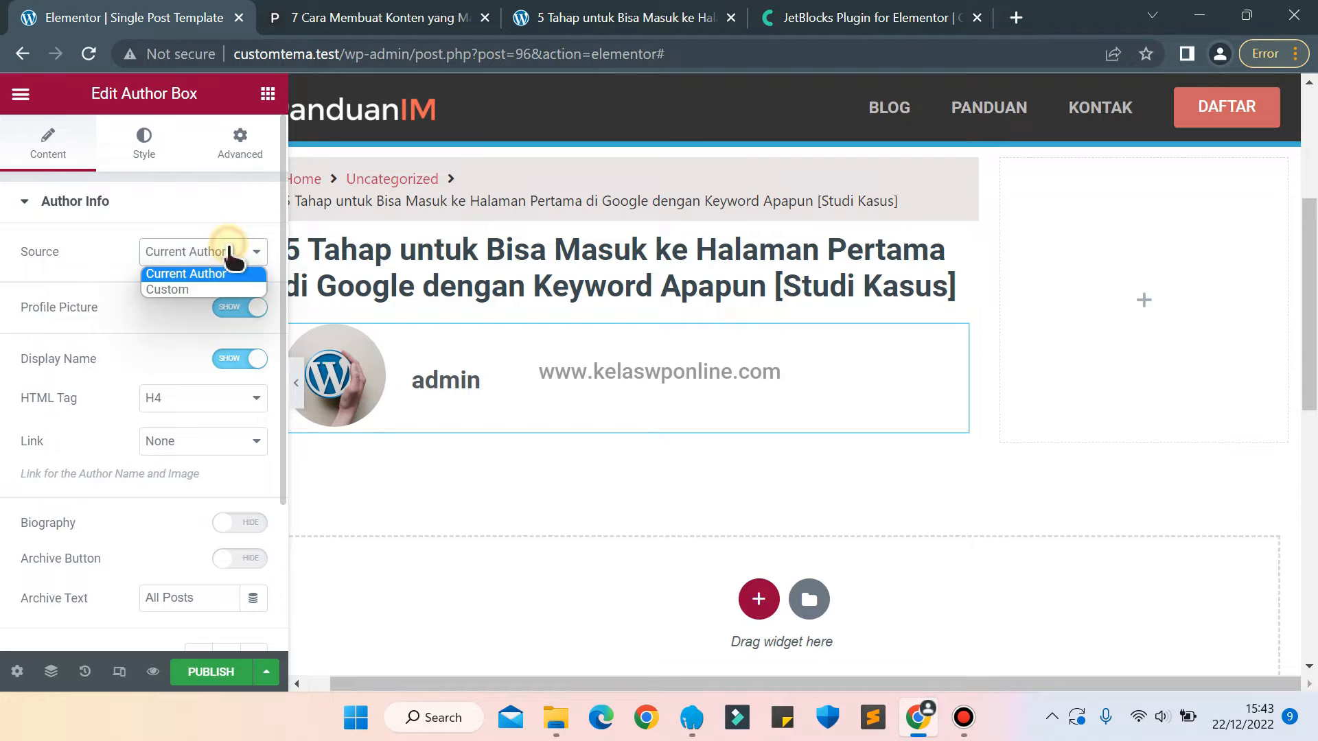
{"action": "left_click", "coordinate": [173, 280]}
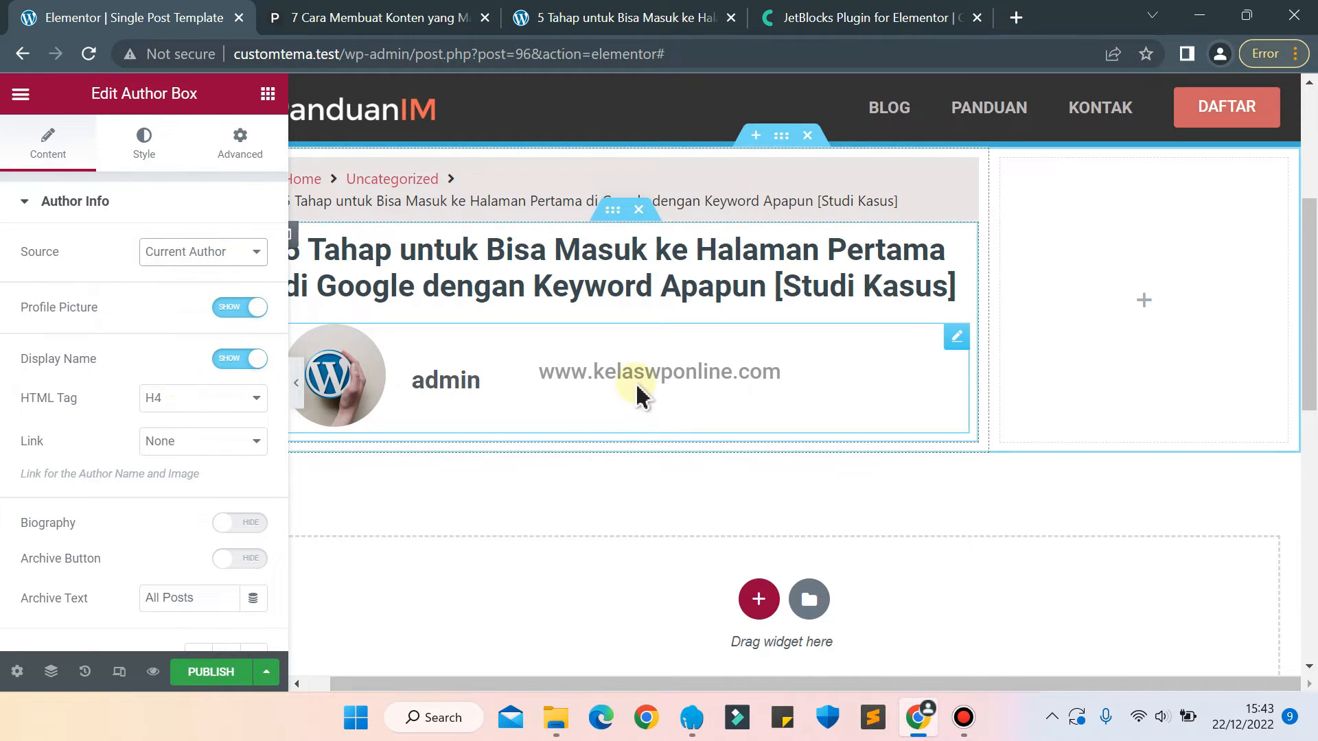
{"action": "left_click", "coordinate": [137, 155]}
{"action": "left_click", "coordinate": [232, 323]}
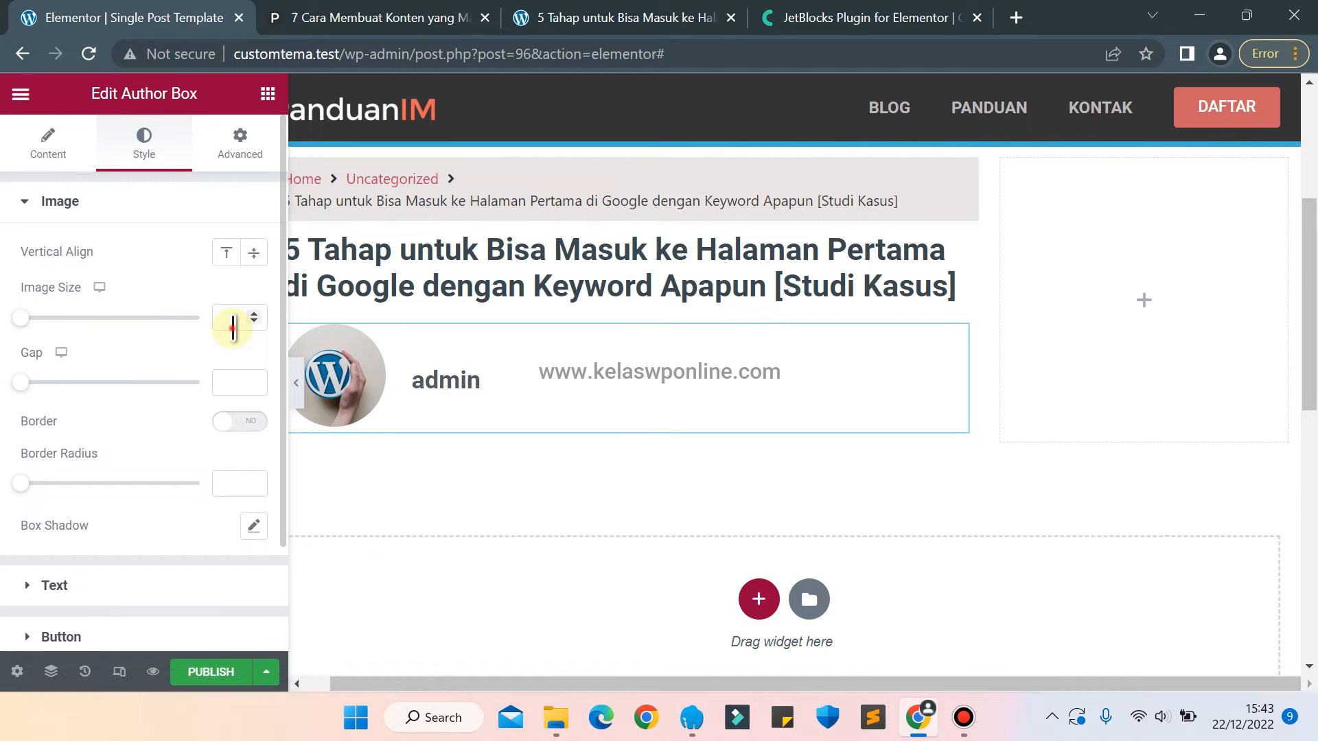
{"action": "type", "text": "12"}
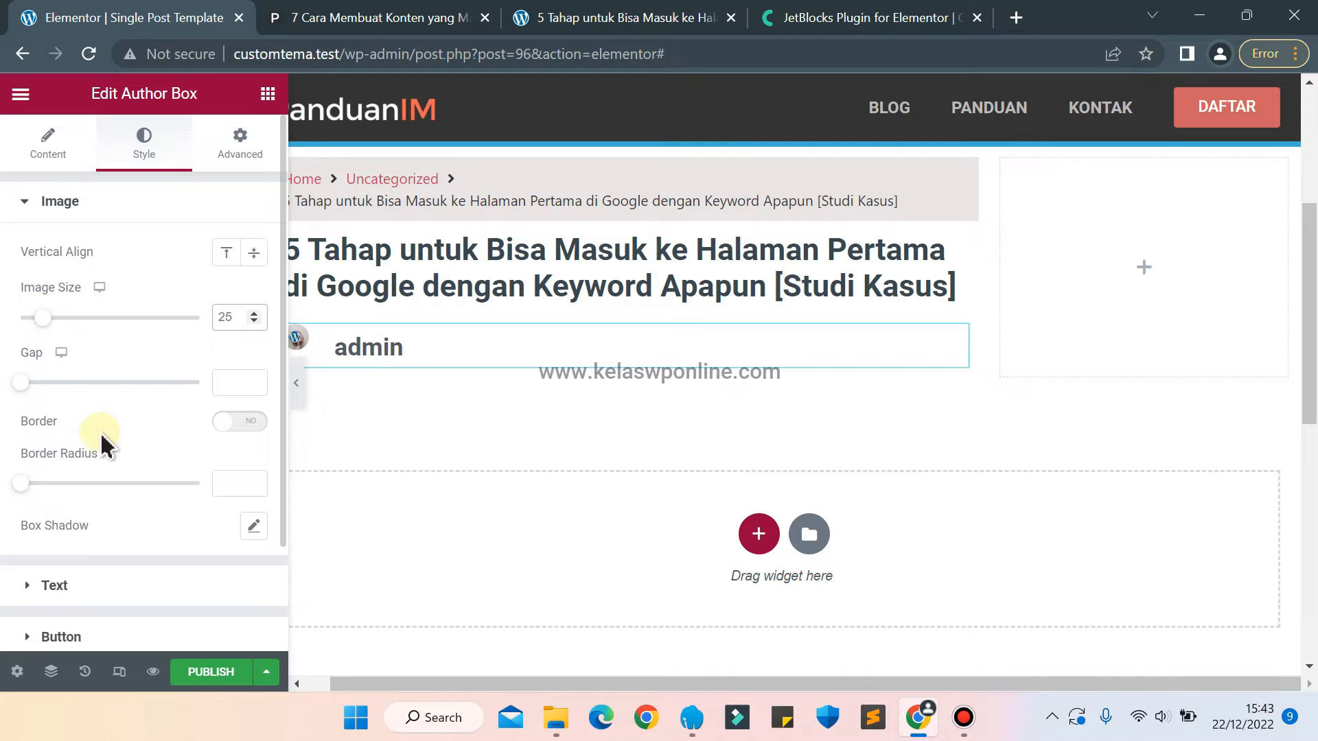
Set the author name's typography to size 15 px with the Default weight.
{"action": "scroll", "coordinate": [103, 449], "scroll_direction": "down", "scroll_amount": 3}
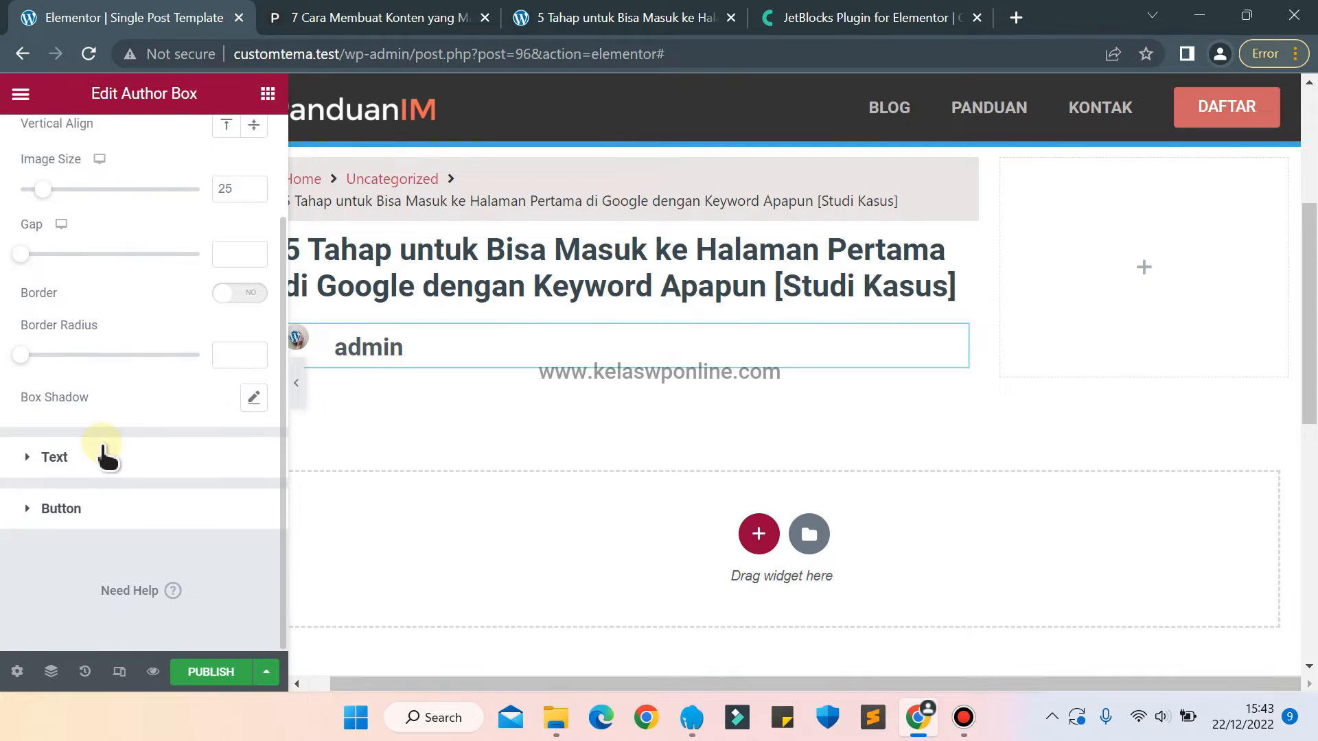
{"action": "left_click", "coordinate": [101, 454]}
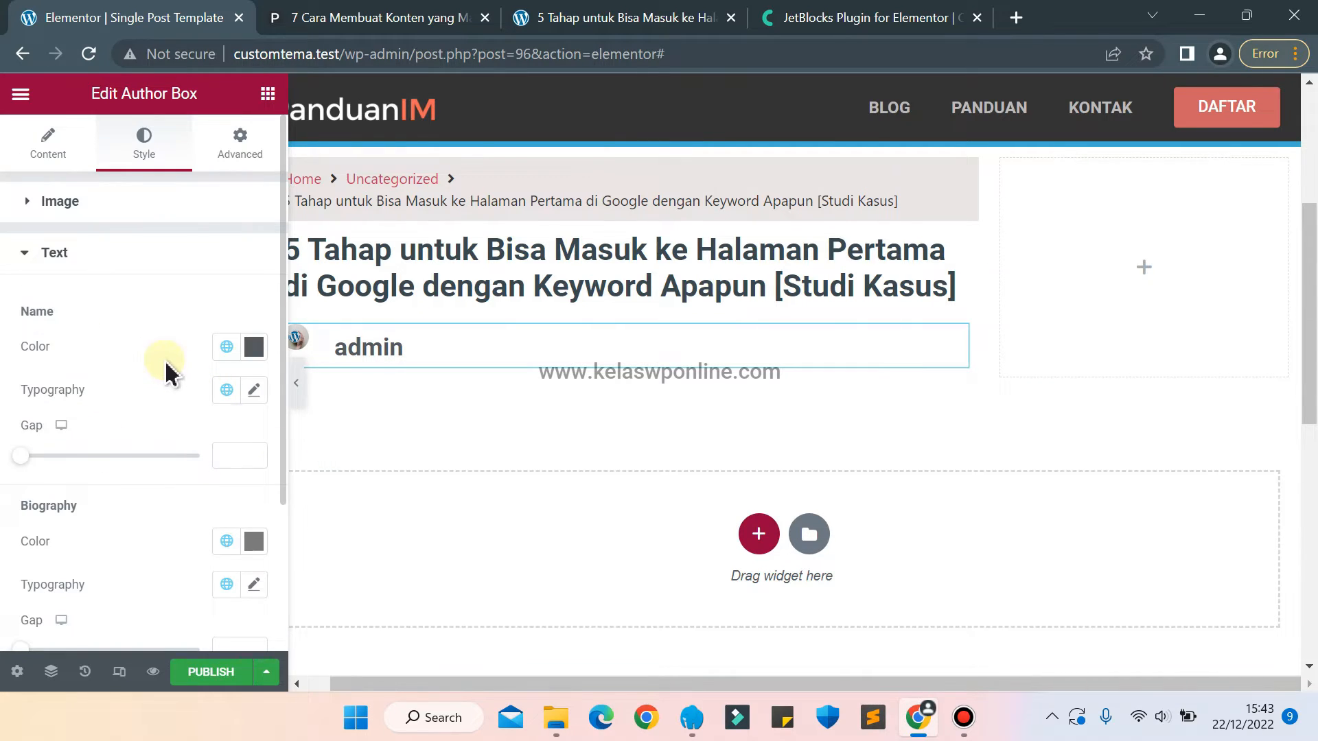
{"action": "scroll", "coordinate": [158, 351], "scroll_direction": "down", "scroll_amount": 3}
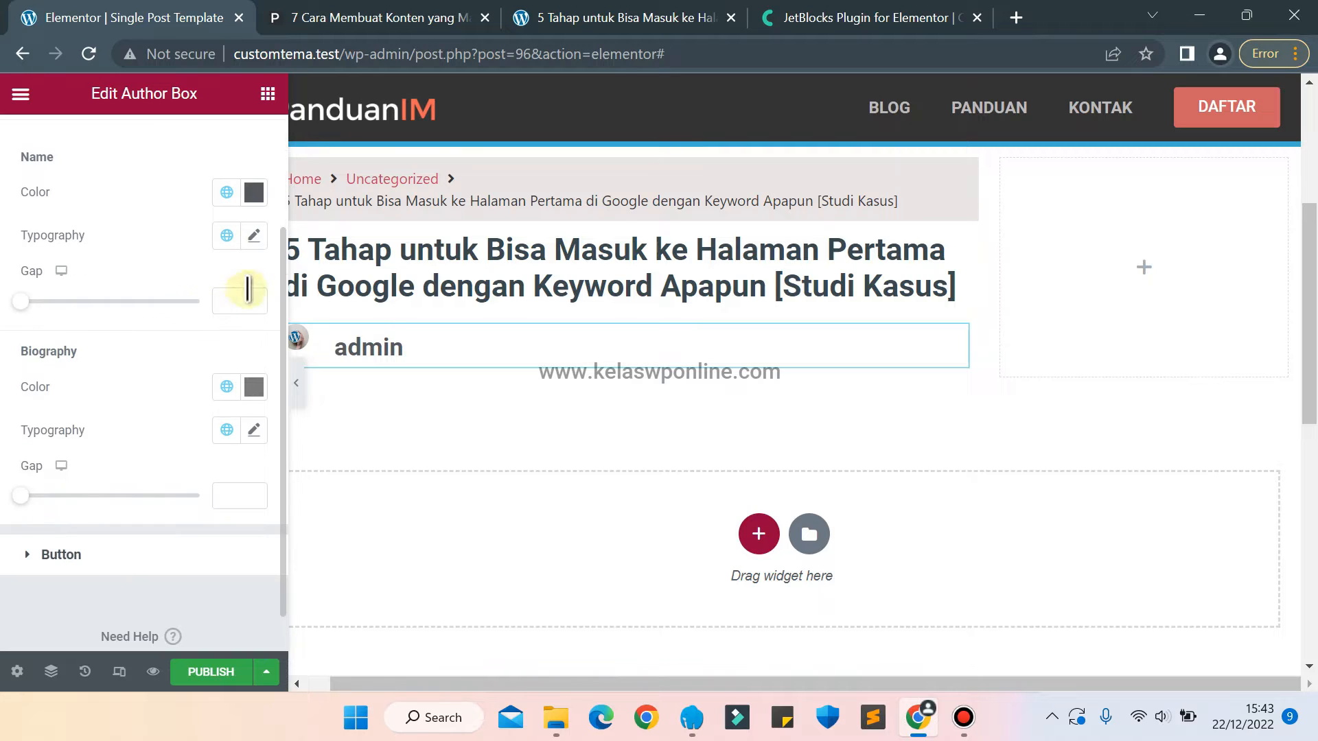
{"action": "left_click", "coordinate": [254, 237]}
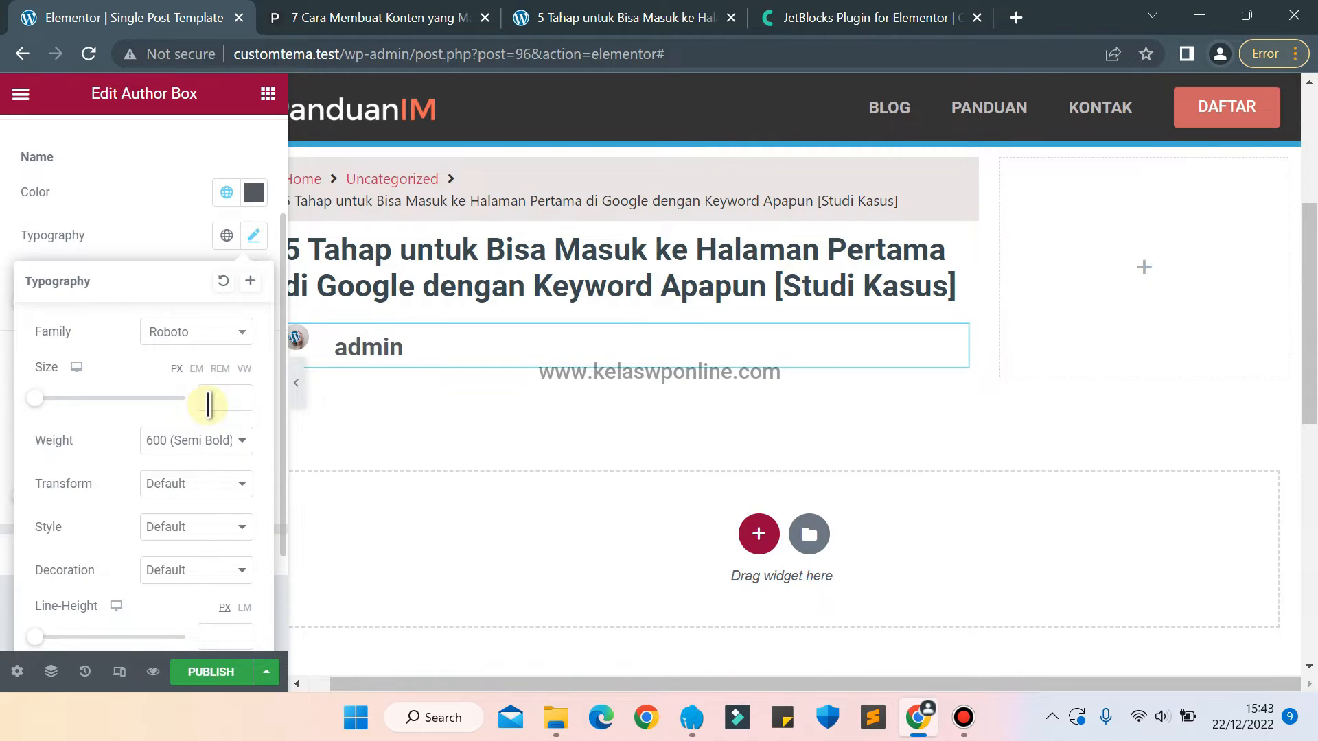
{"action": "left_click", "coordinate": [208, 403]}
{"action": "type", "text": "12"}
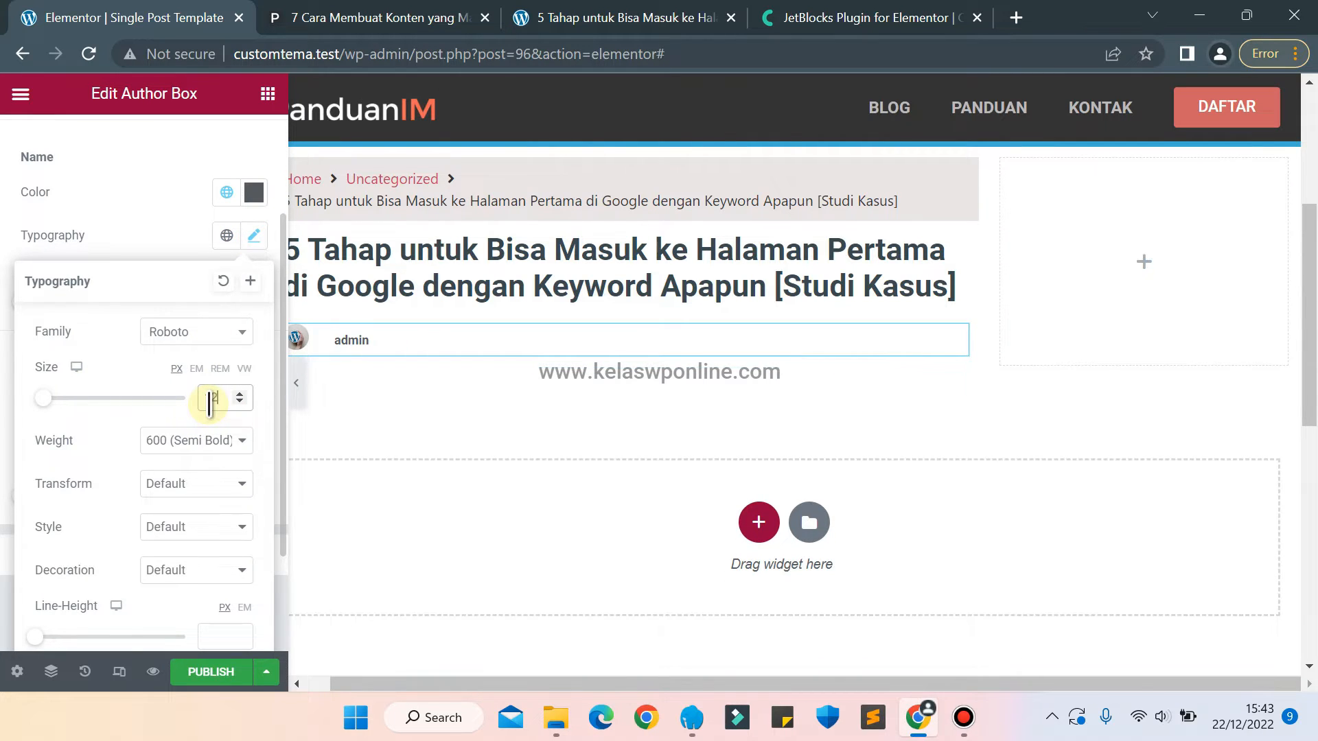
{"action": "key", "text": "Up"}
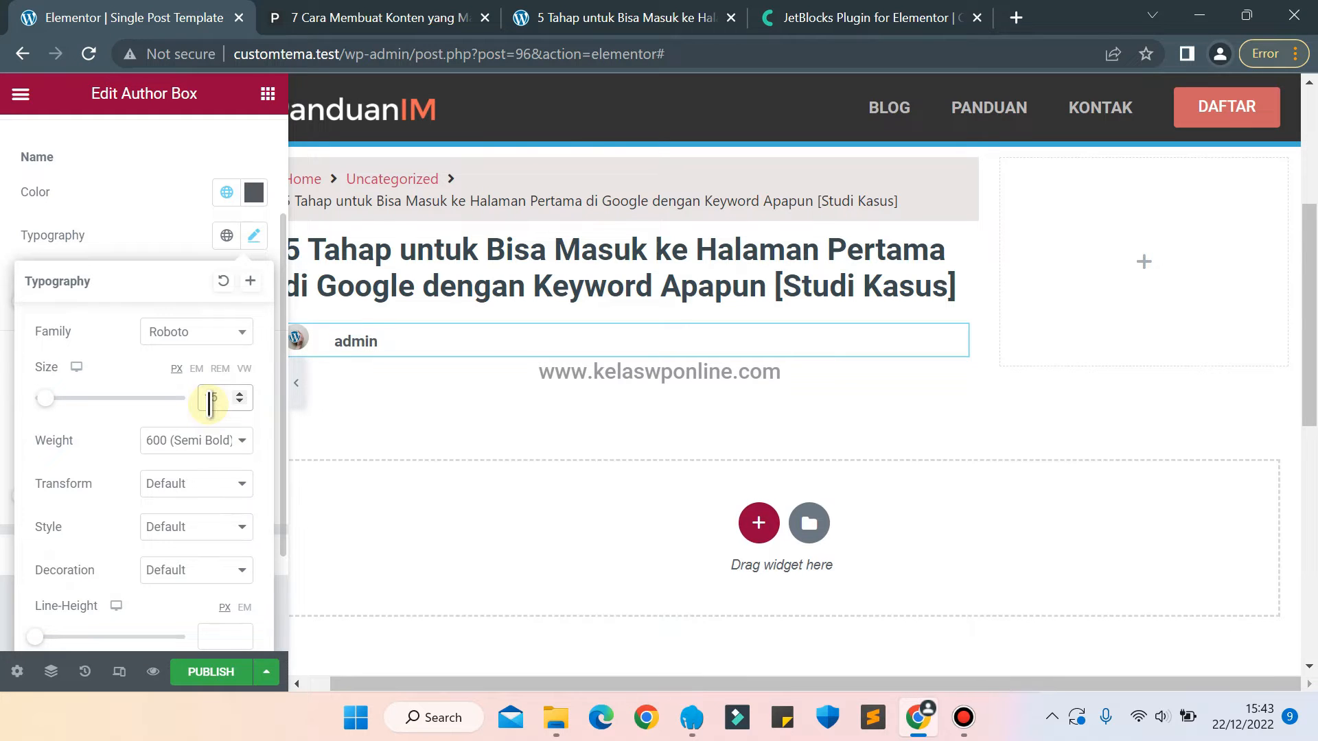
{"action": "left_click", "coordinate": [195, 448]}
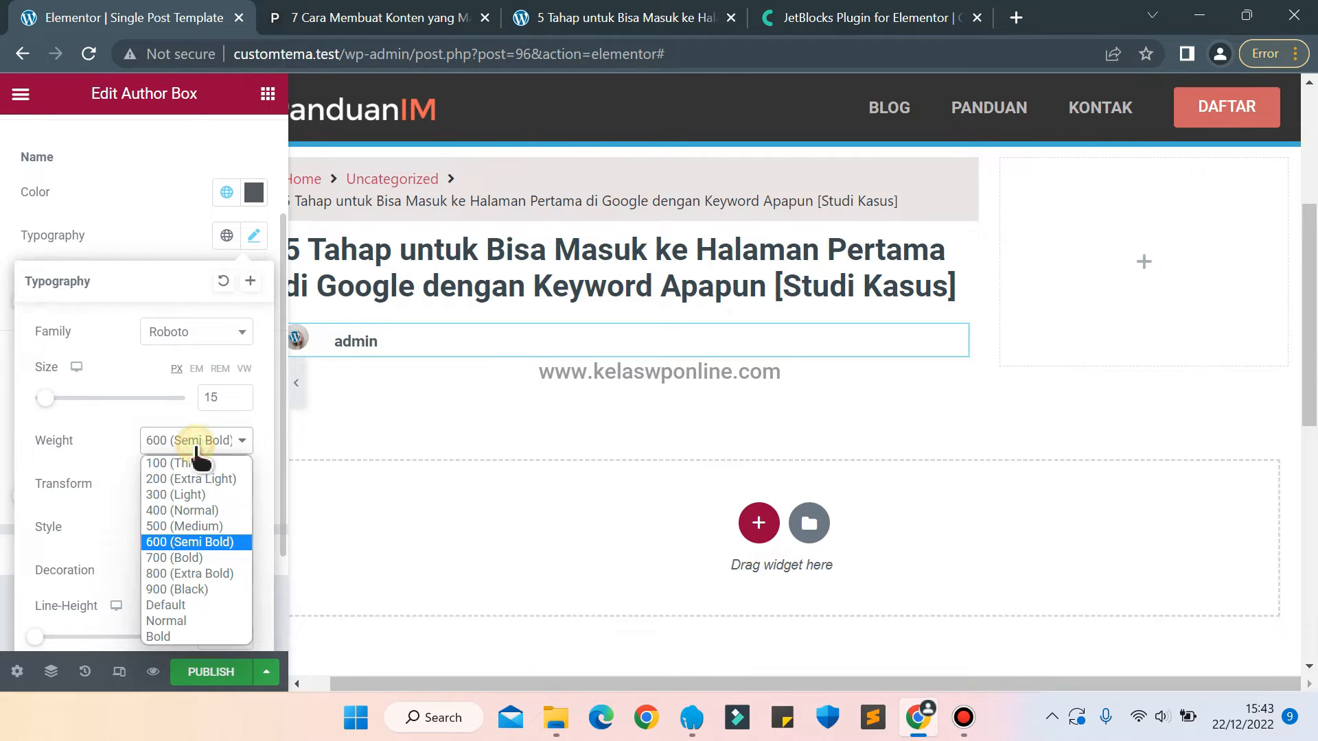
{"action": "left_click", "coordinate": [168, 607]}
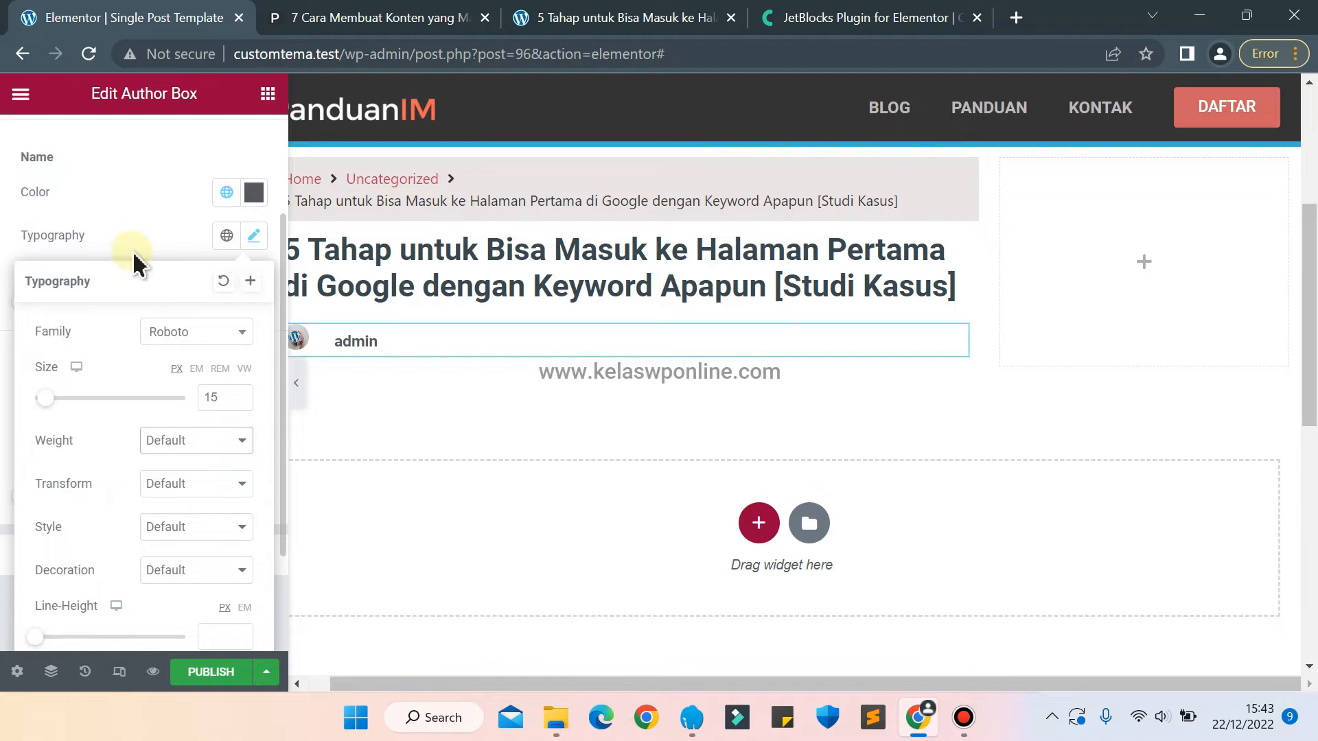
{"action": "left_click", "coordinate": [123, 234]}
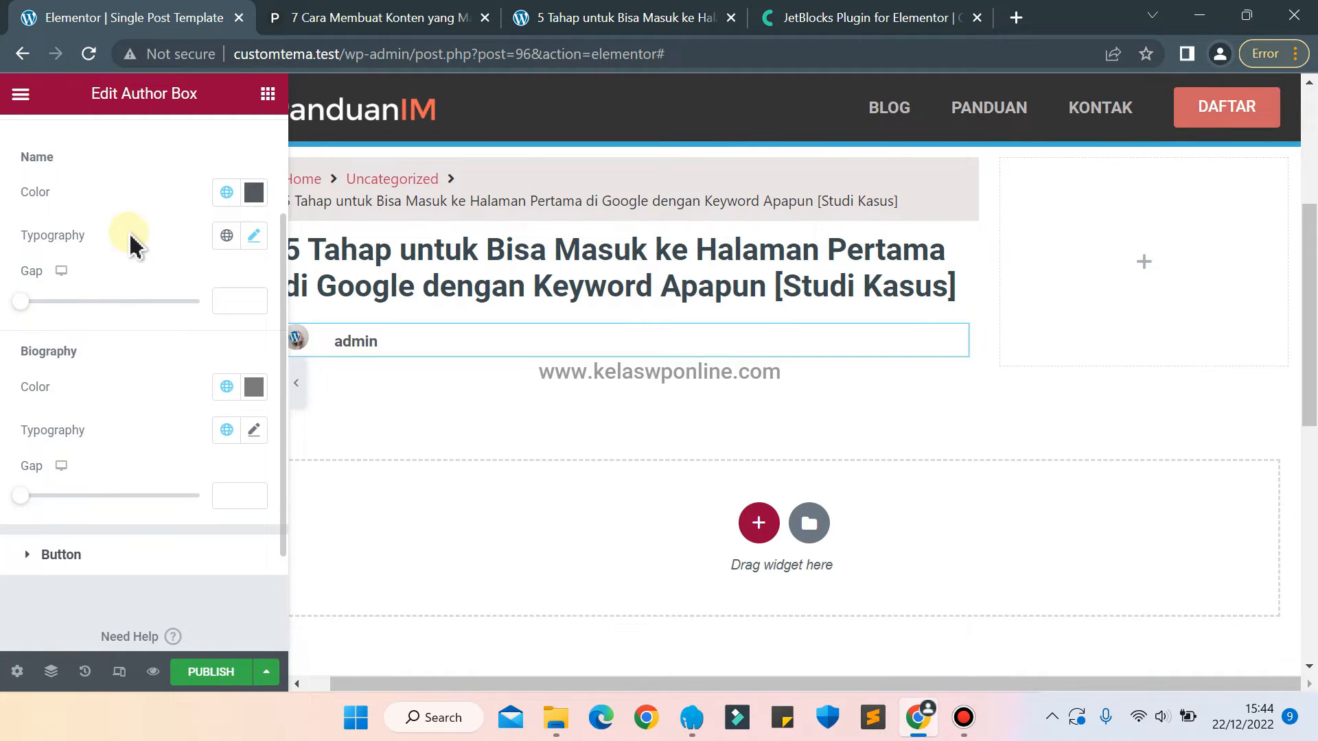
Try a custom gap for the author name and clear the value again.
{"action": "type", "text": "1"}
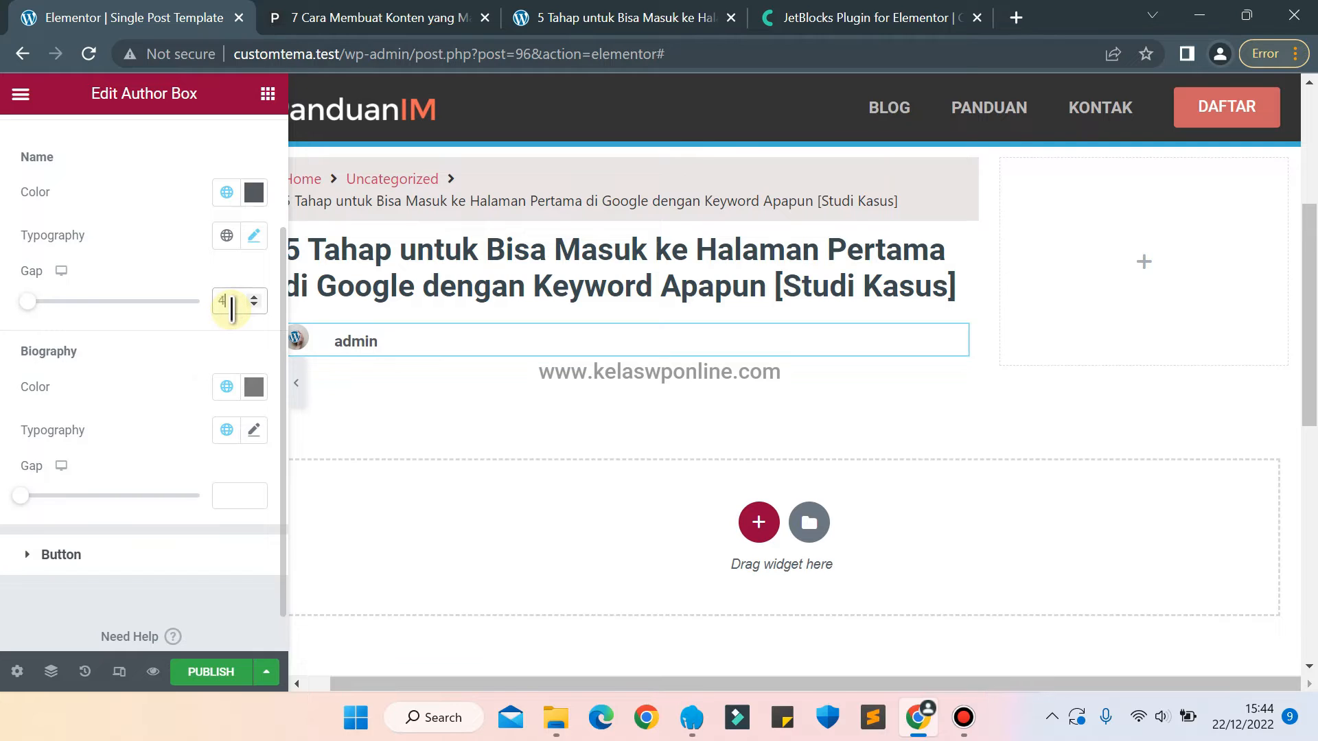
{"action": "key", "text": "BackSpace"}
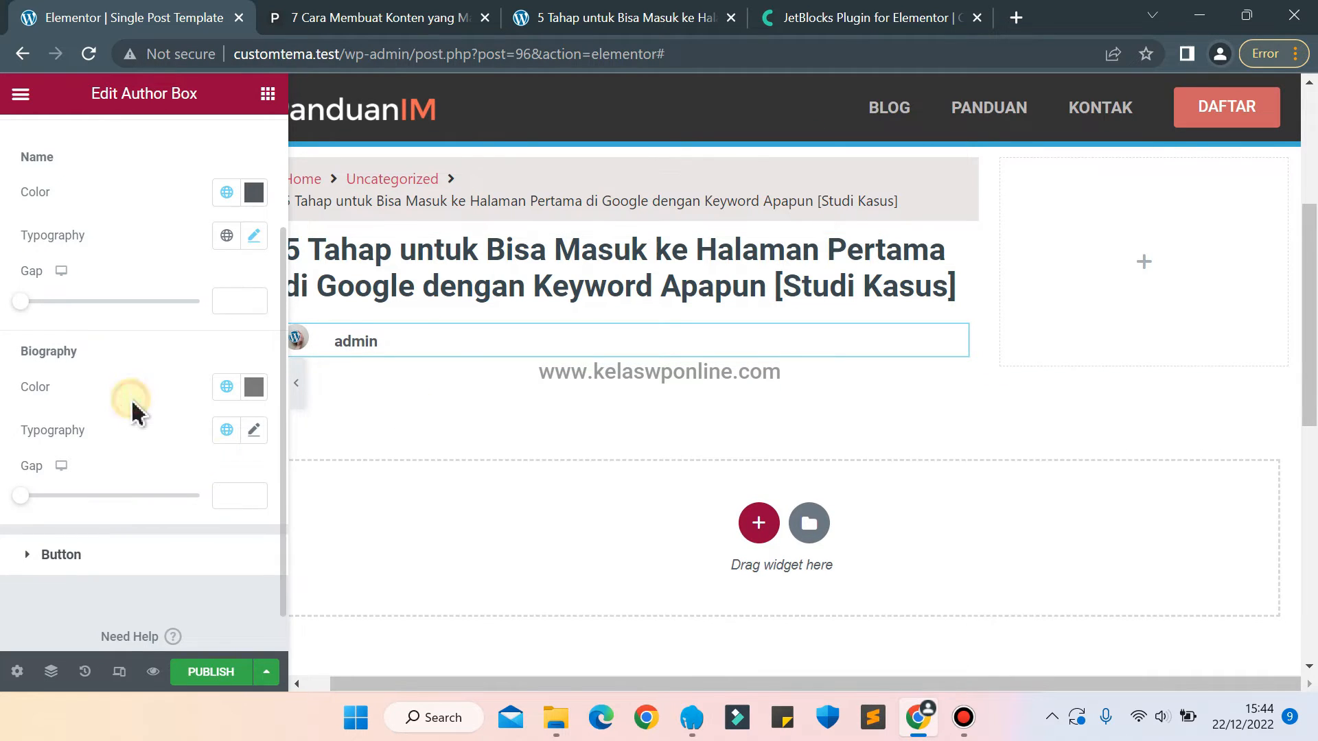
Reopen the Author Box's image style settings.
{"action": "scroll", "coordinate": [119, 237], "scroll_direction": "up", "scroll_amount": 1}
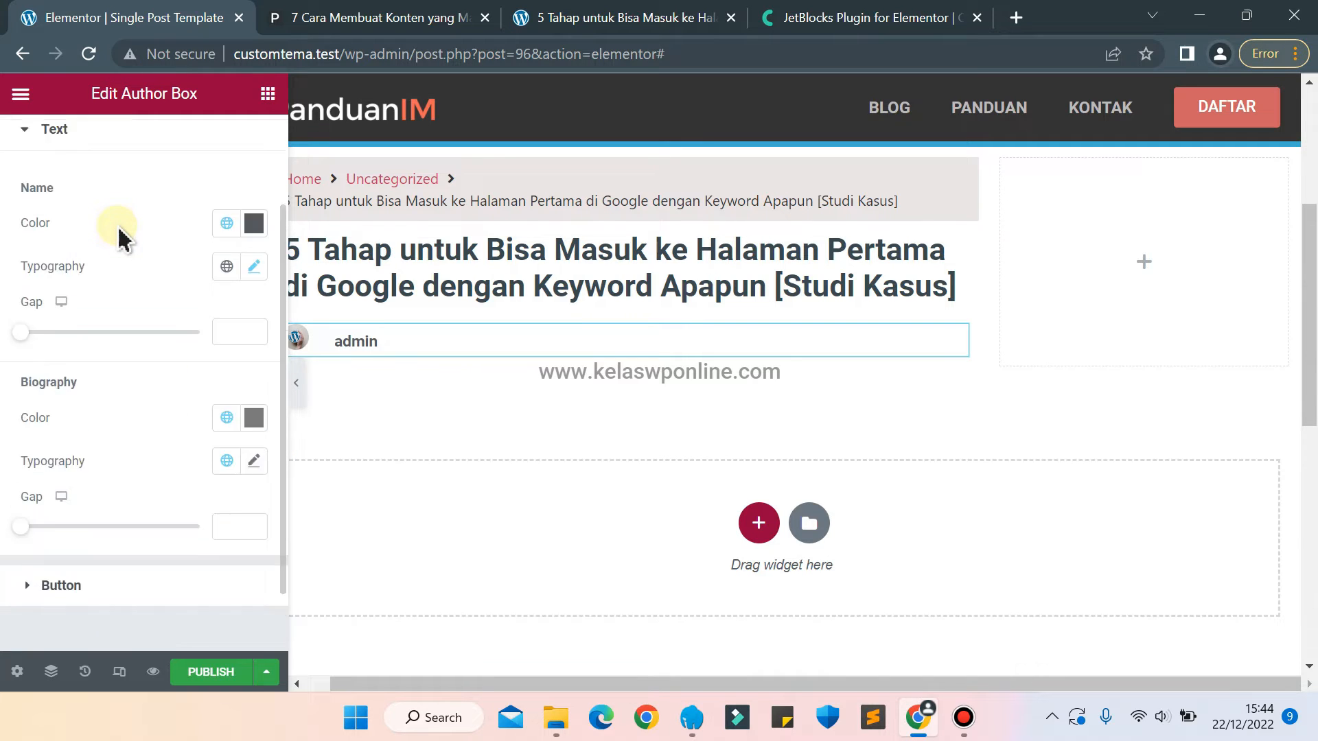
{"action": "scroll", "coordinate": [119, 237], "scroll_direction": "up", "scroll_amount": 3}
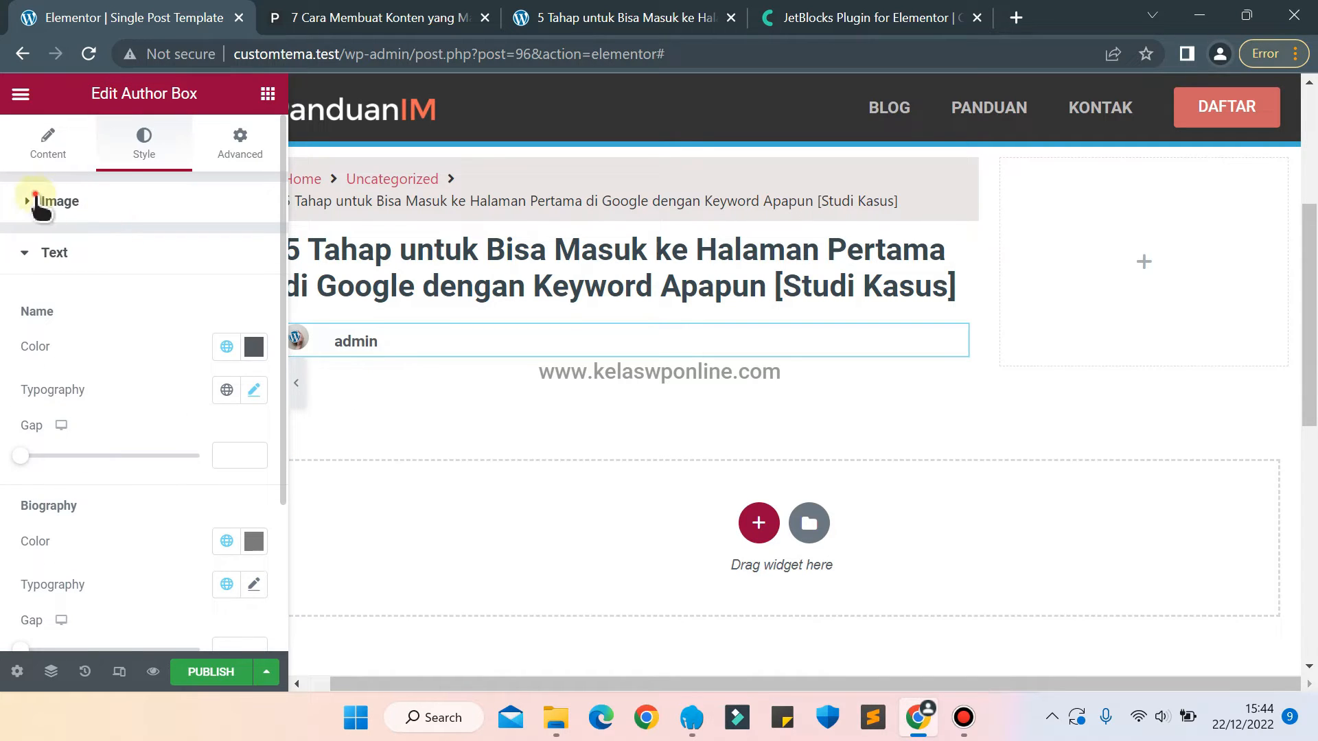
{"action": "left_click", "coordinate": [35, 200]}
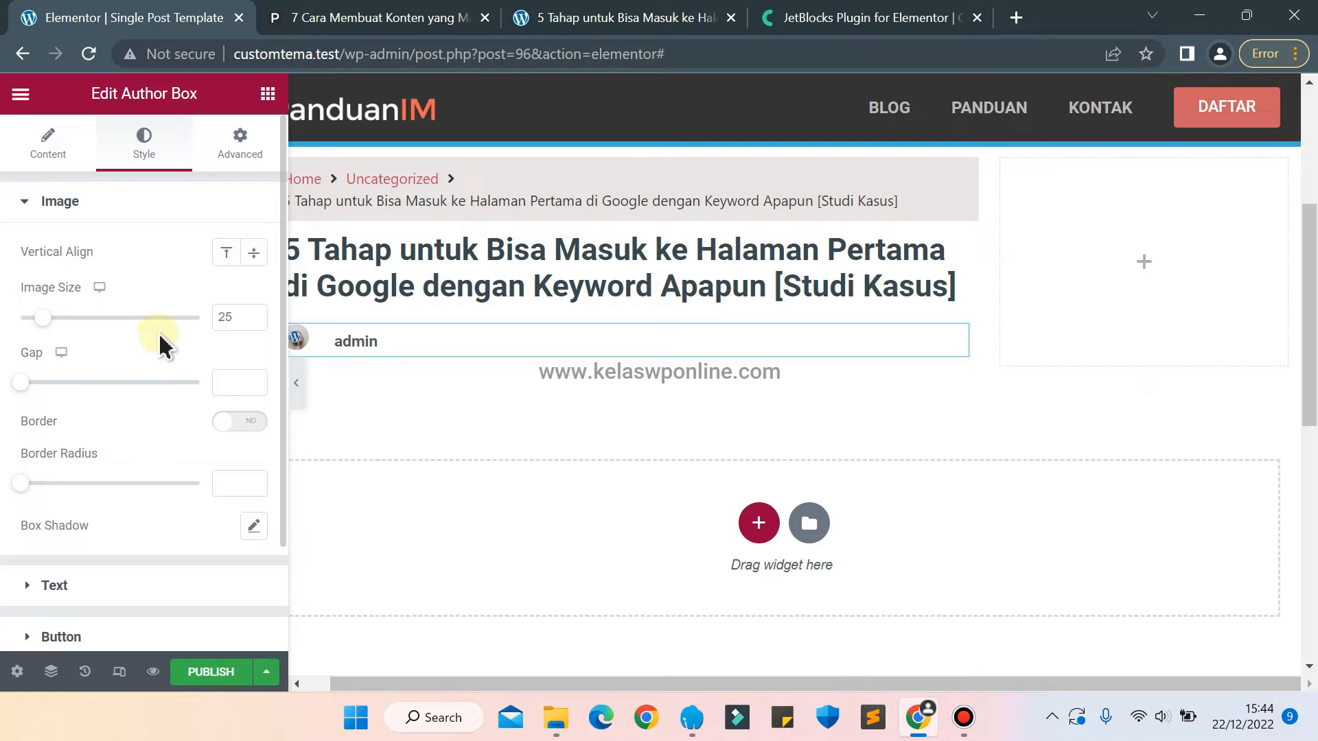
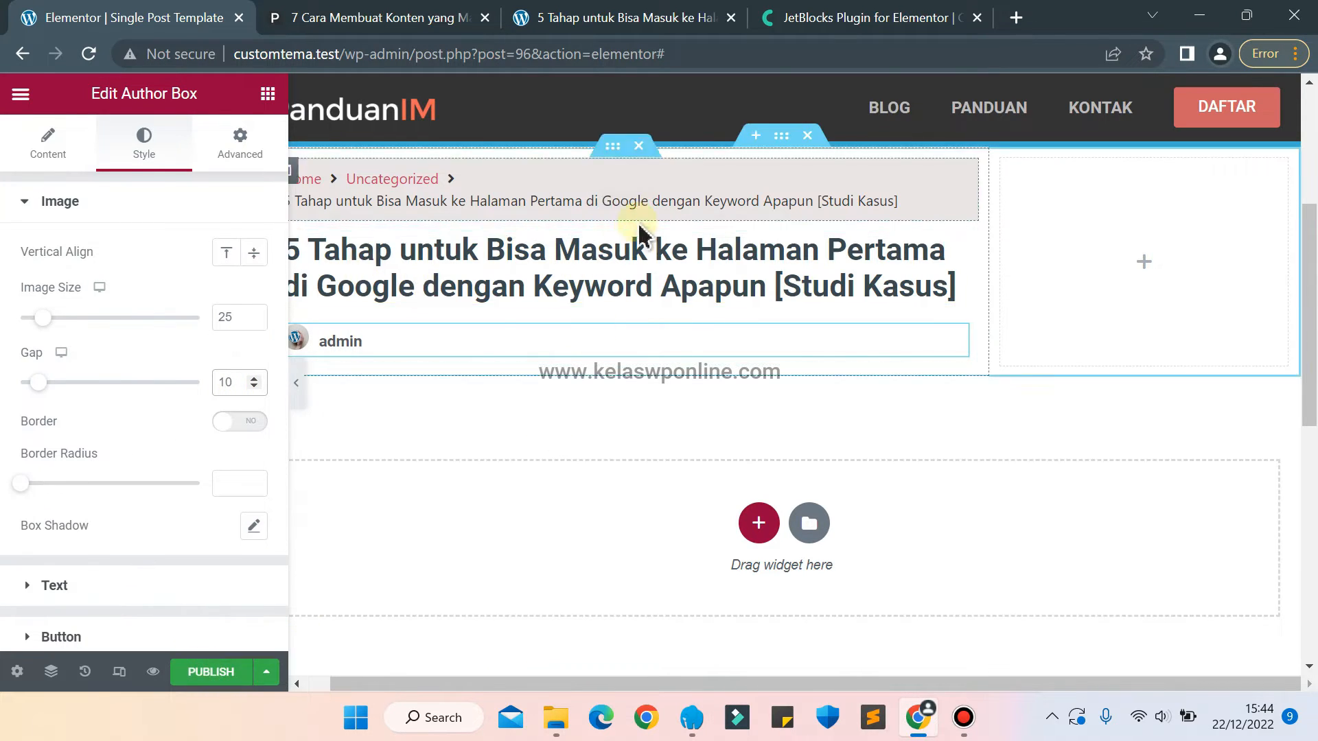
Compare the layout with the panduanim.com article and add a Featured Image widget directly below the Author Box.
{"action": "left_click", "coordinate": [304, 21]}
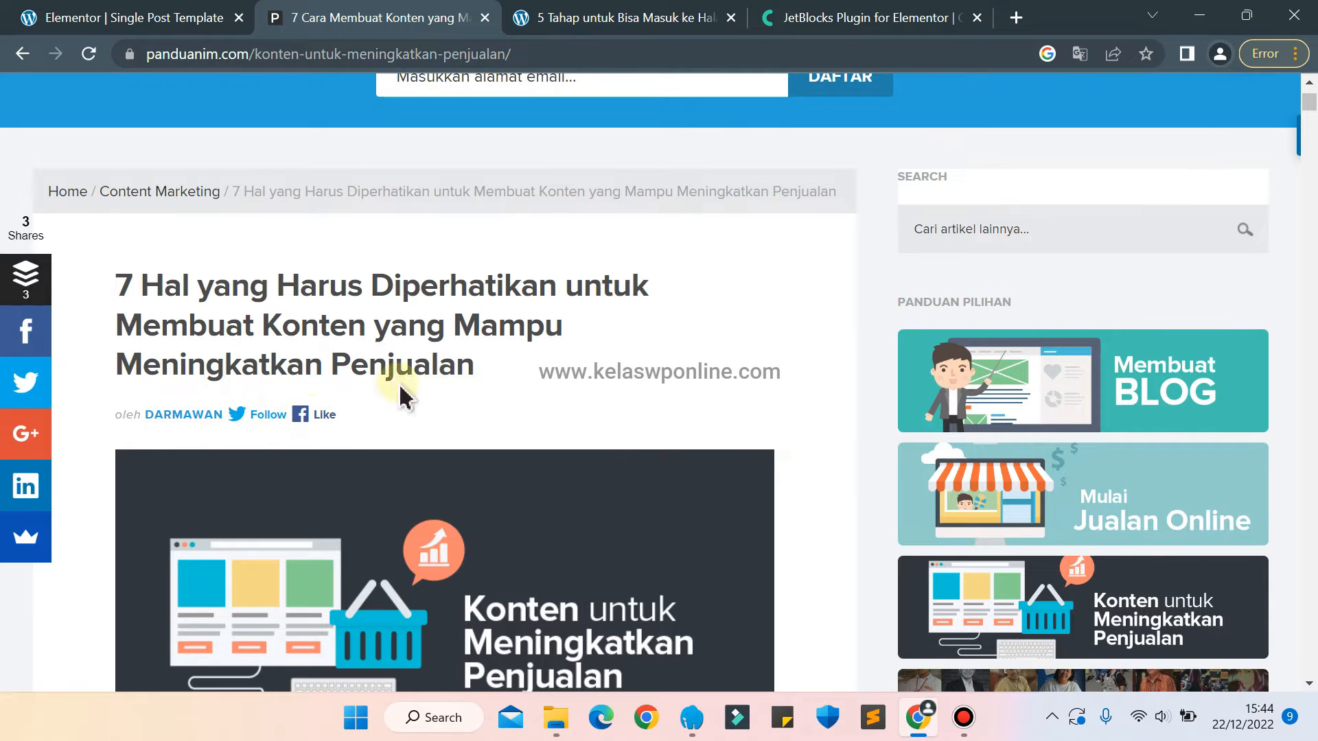
{"action": "left_click", "coordinate": [51, 12]}
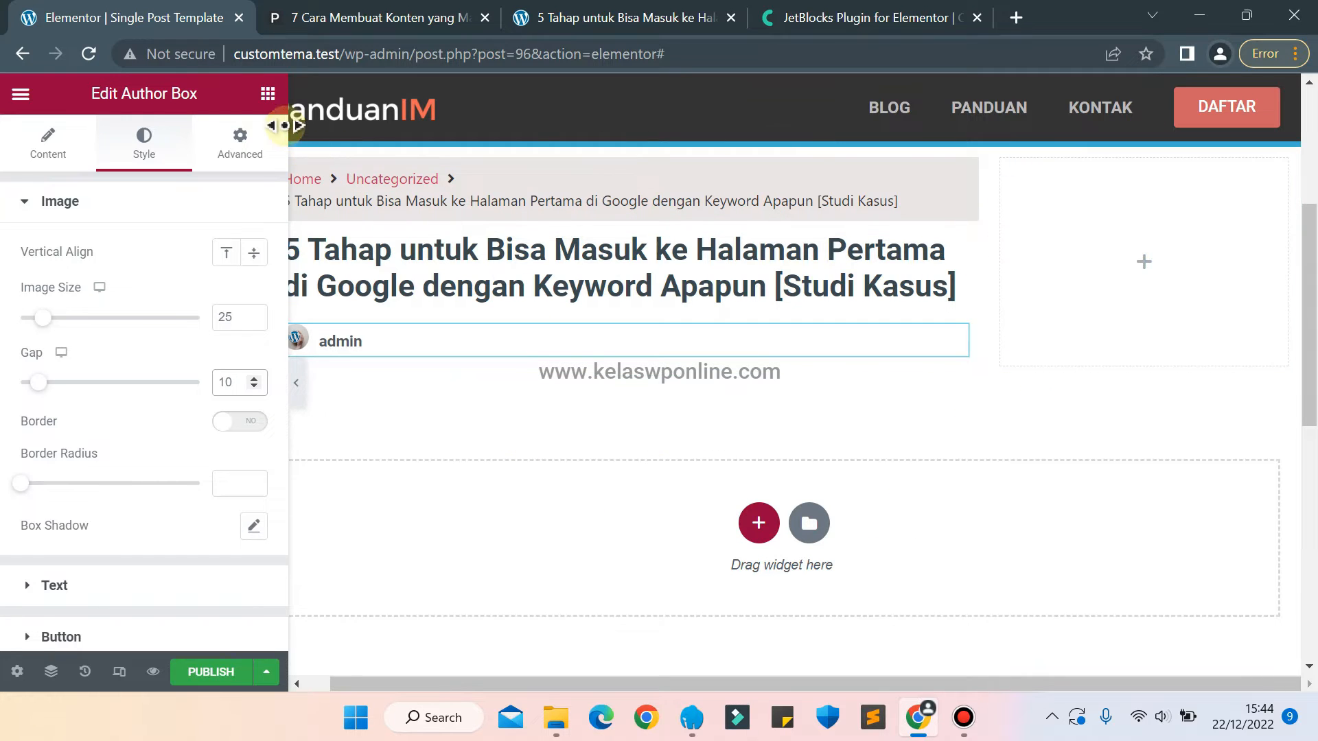
{"action": "left_click", "coordinate": [268, 93]}
{"action": "left_click", "coordinate": [346, 4]}
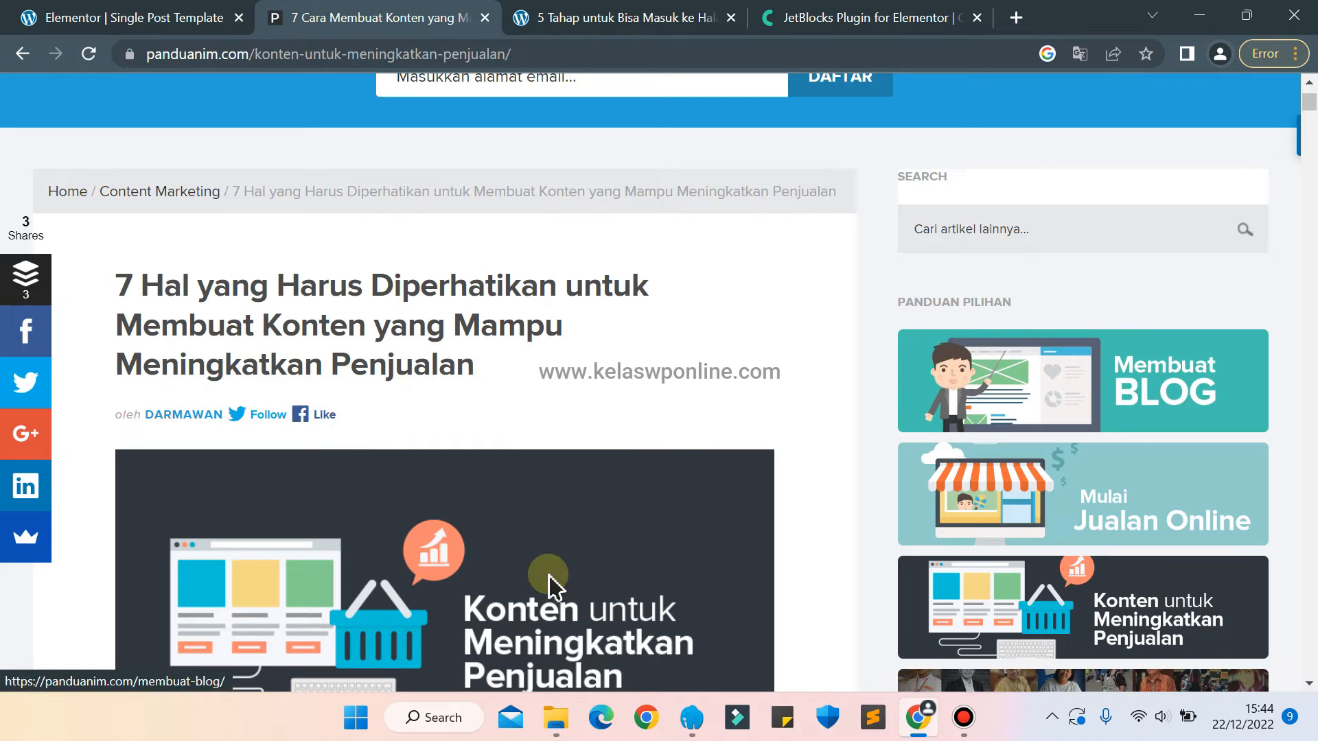
{"action": "left_click", "coordinate": [148, 24]}
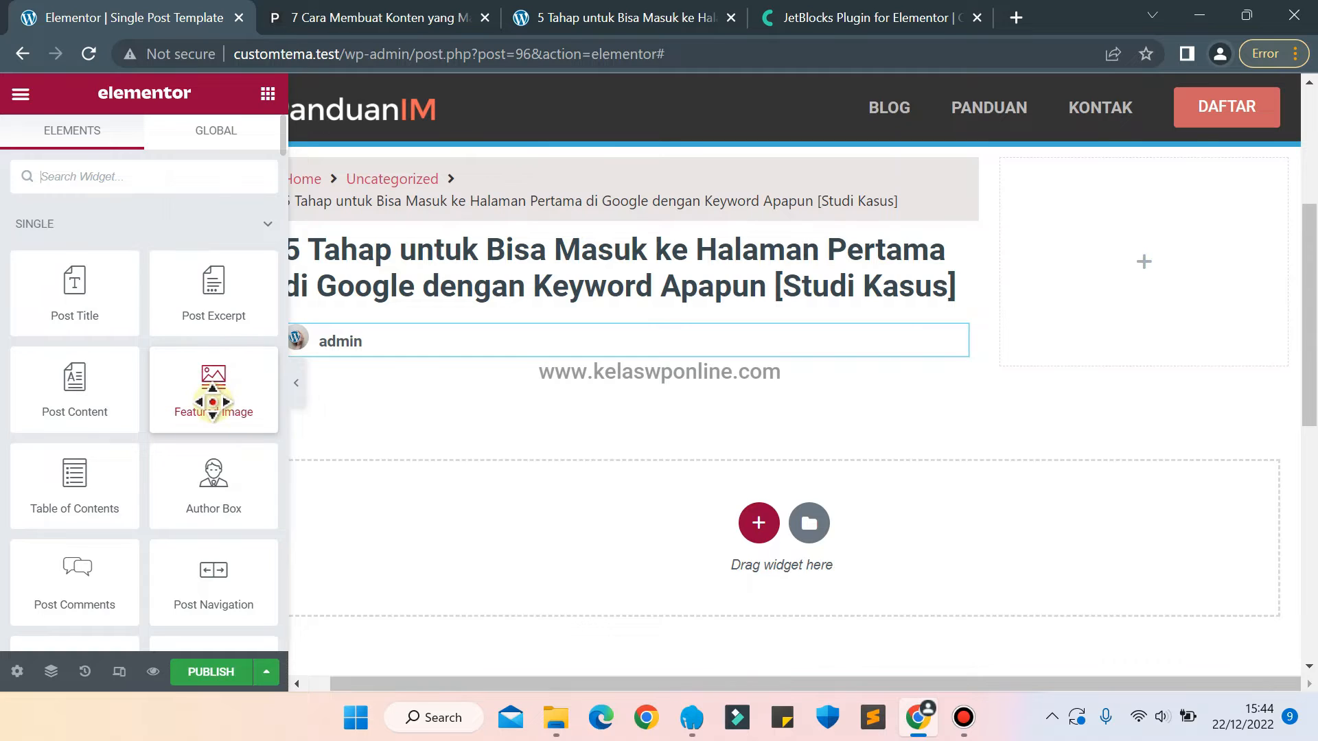
{"action": "left_click_drag", "start_coordinate": [213, 402], "coordinate": [519, 362]}
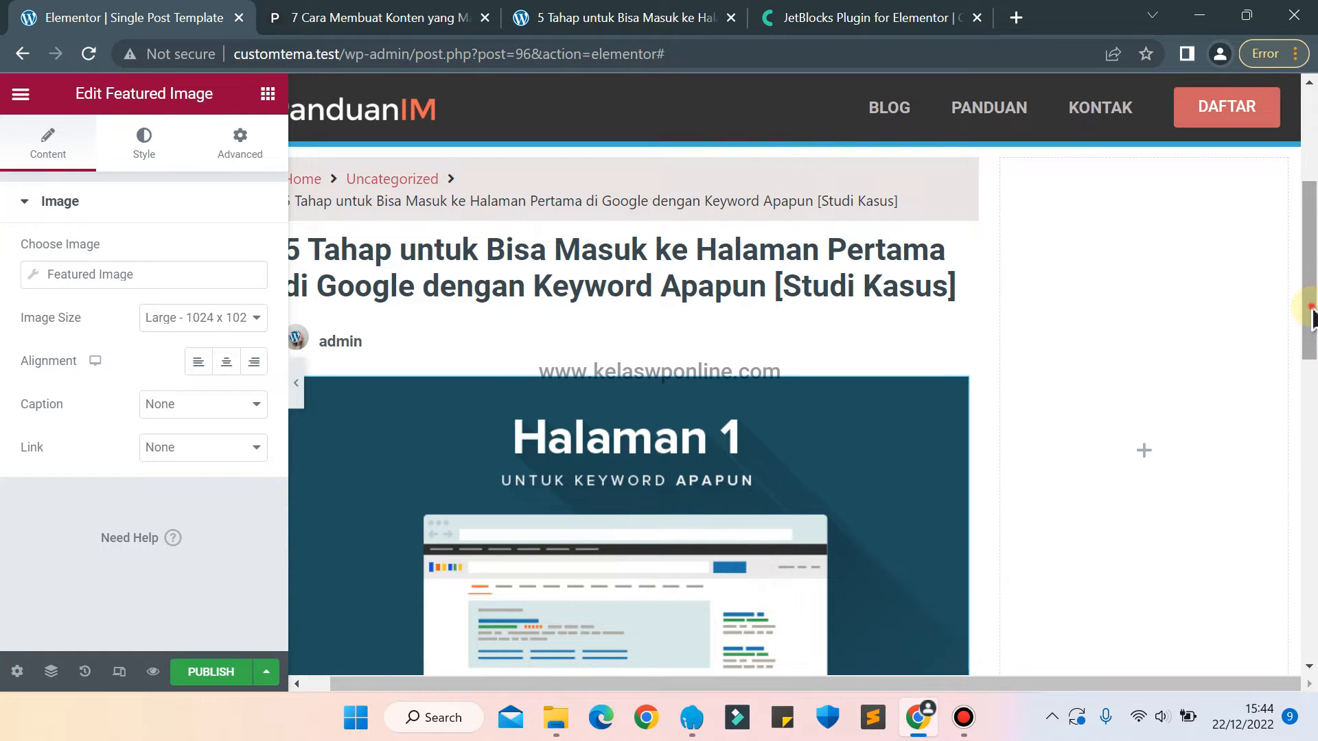
{"action": "mouse_move", "coordinate": [1311, 315]}
{"action": "left_mouse_down"}
{"action": "mouse_move", "coordinate": [1312, 364]}
{"action": "mouse_move", "coordinate": [1314, 333]}
{"action": "left_mouse_up"}
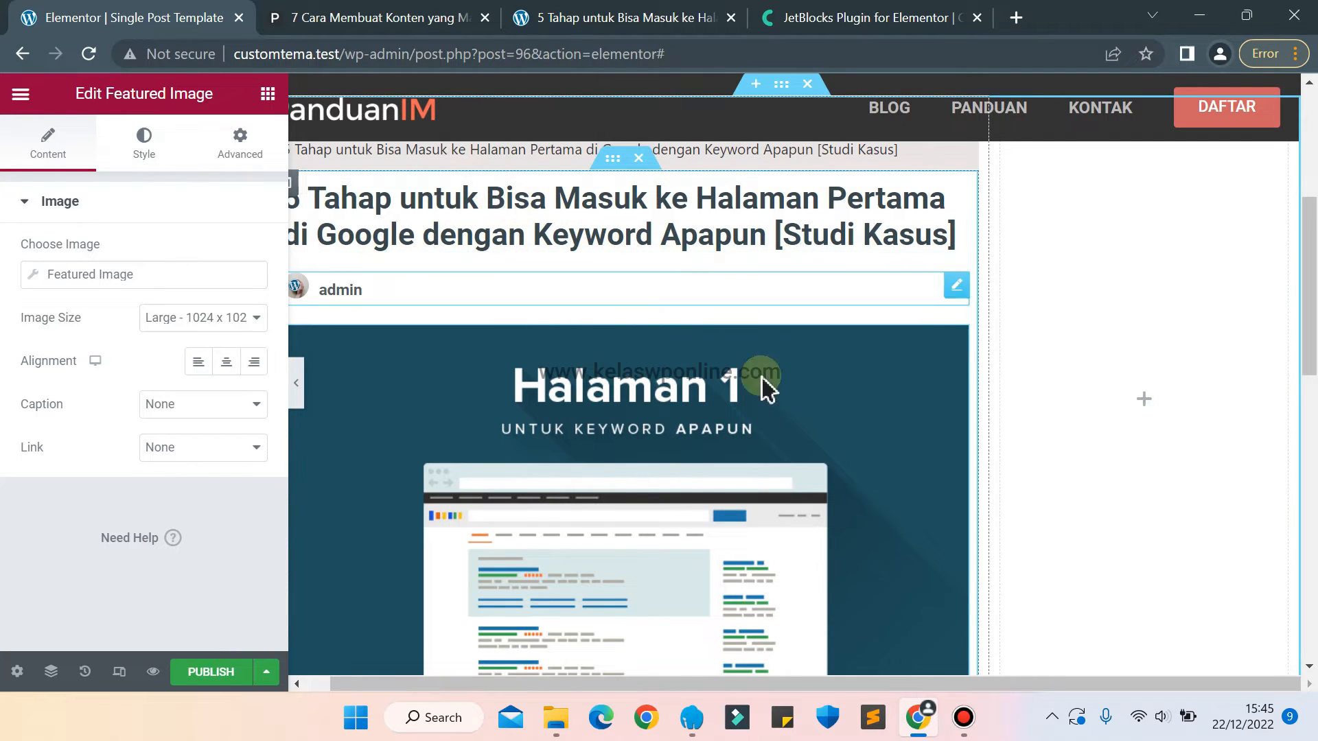
Check which post the Single Post template's preview settings use for dynamic content.
{"action": "left_click", "coordinate": [17, 672]}
{"action": "left_click", "coordinate": [163, 463]}
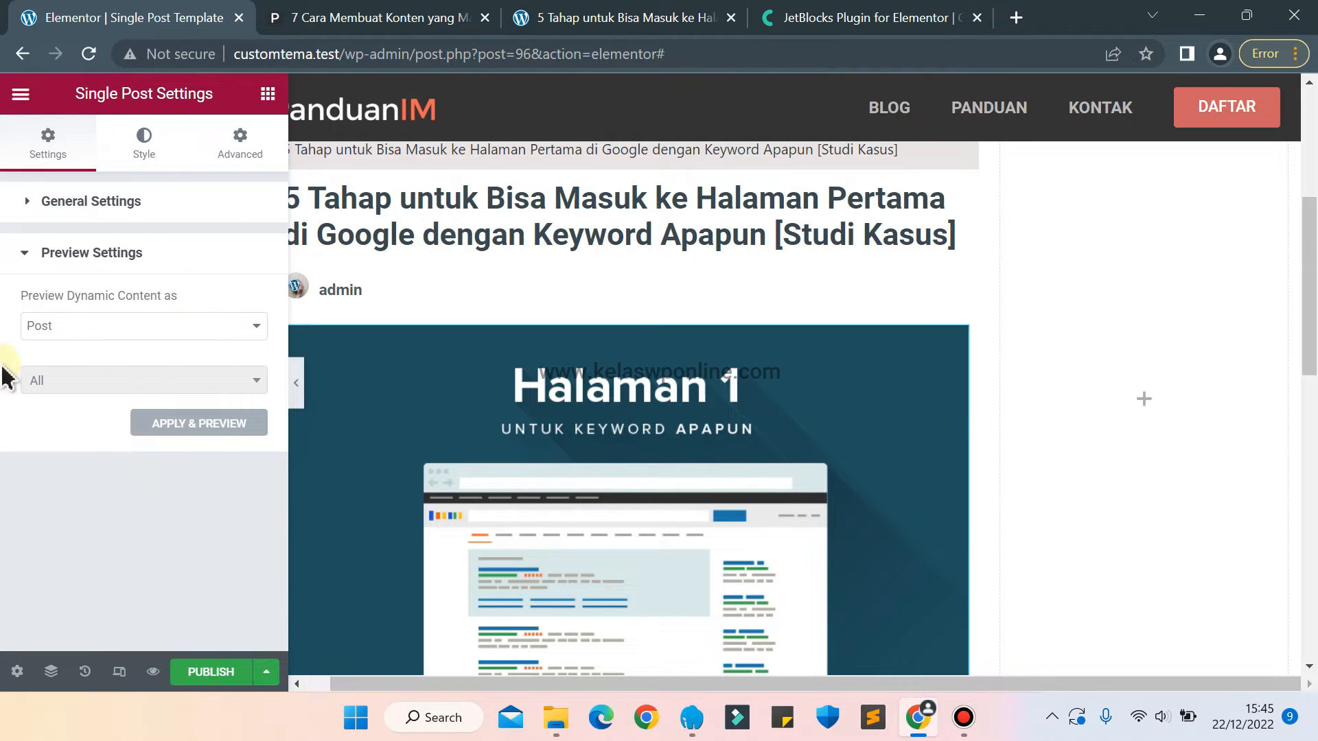
{"action": "left_click", "coordinate": [181, 424]}
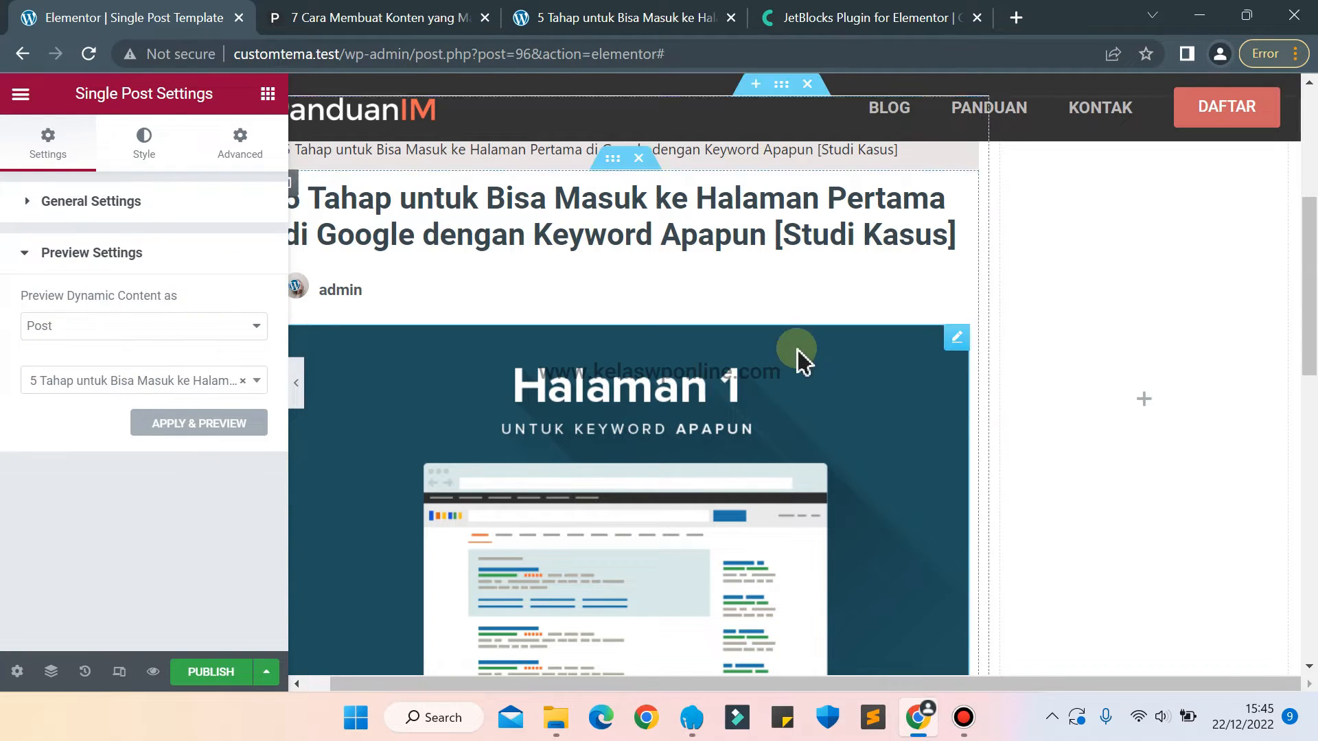
{"action": "left_click_drag", "start_coordinate": [1307, 253], "coordinate": [1307, 326]}
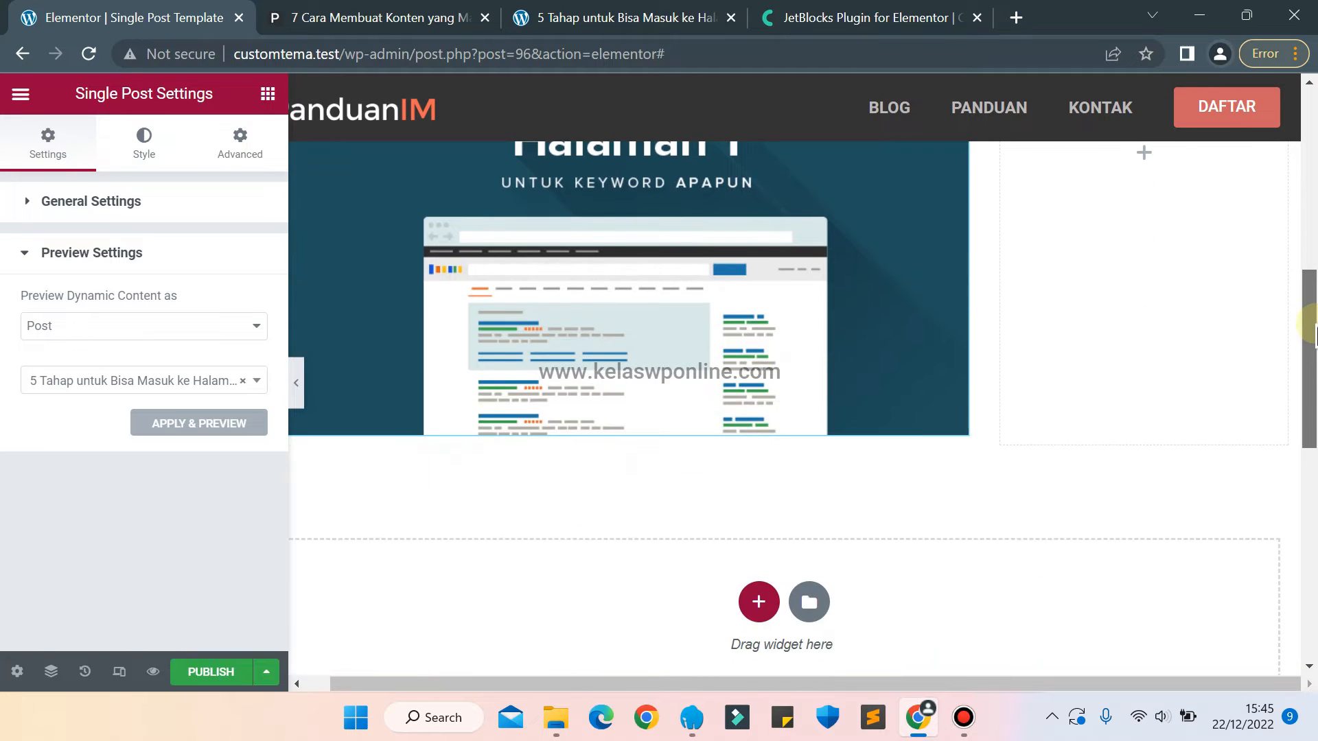
Check the article body on the panduanim.com reference page and add a Post Content widget below the featured image.
{"action": "left_click", "coordinate": [456, 13]}
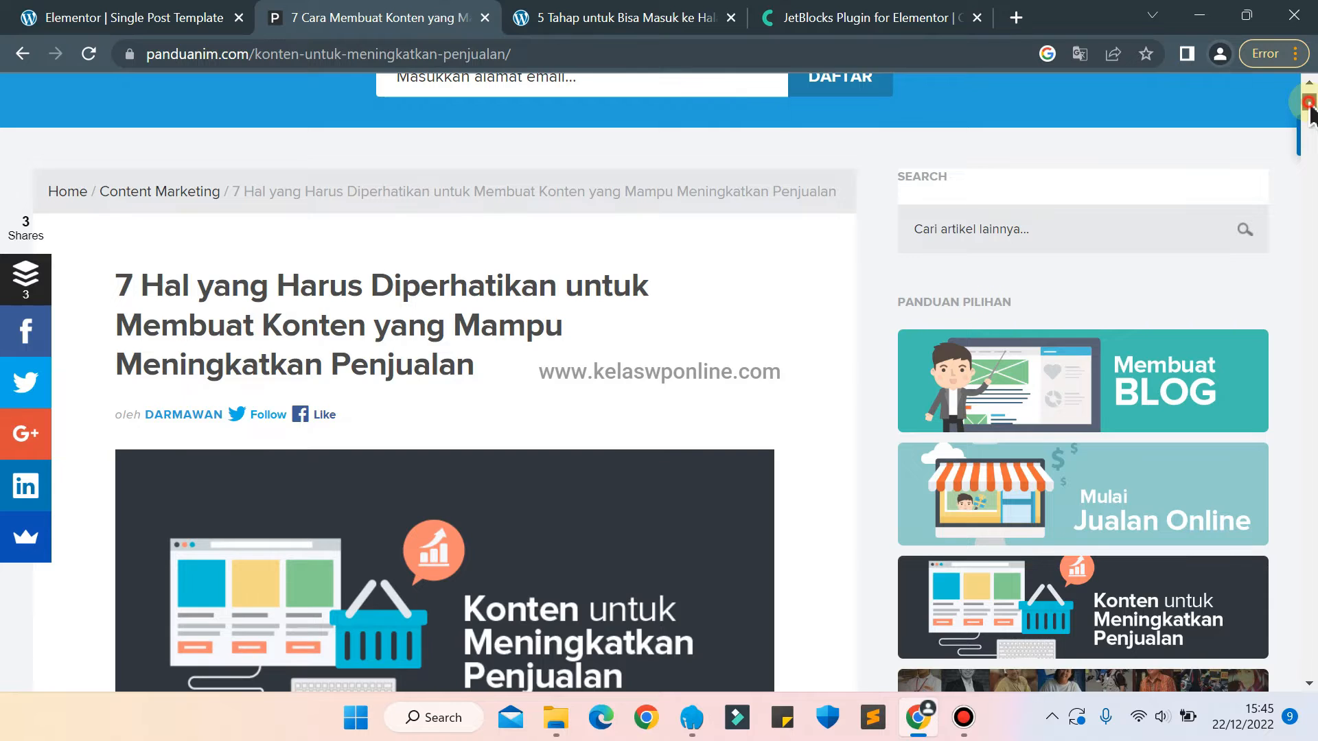
{"action": "scroll", "coordinate": [1311, 111], "scroll_direction": "down", "scroll_amount": 7}
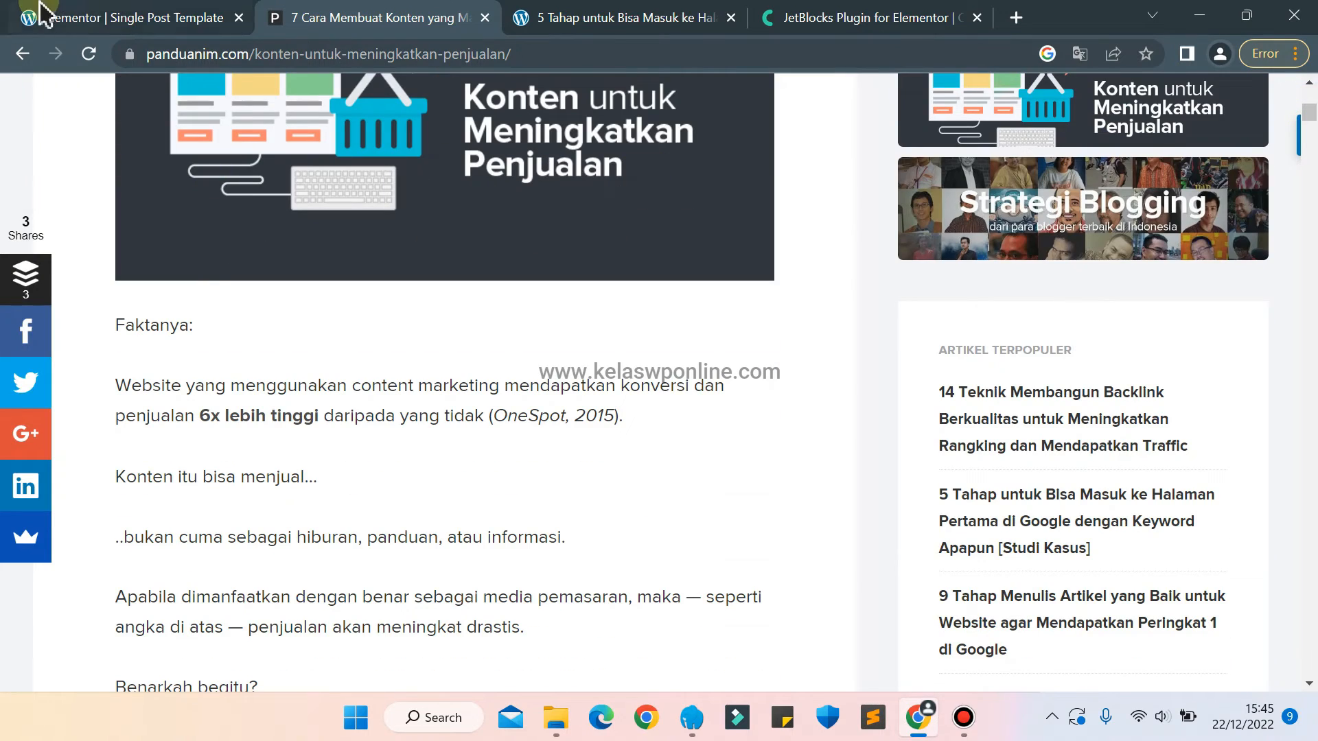
{"action": "left_click", "coordinate": [43, 13]}
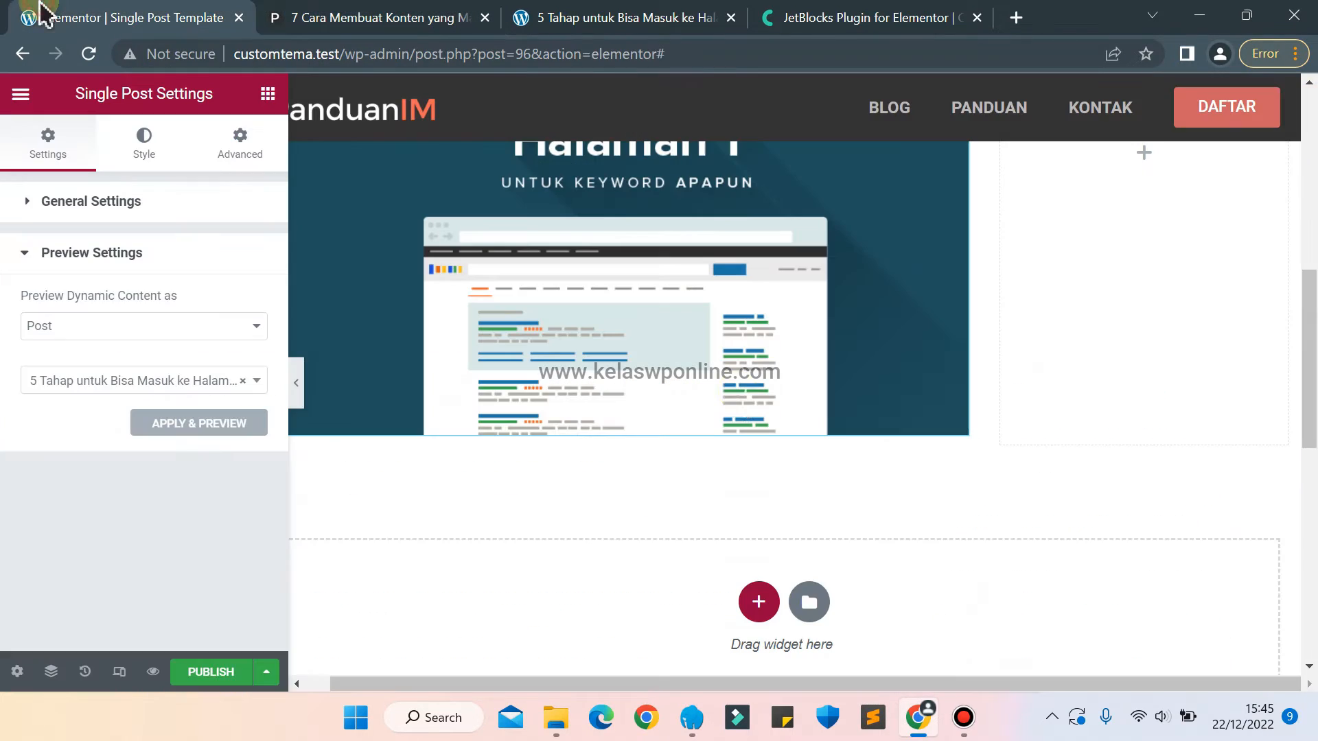
{"action": "left_click", "coordinate": [268, 96]}
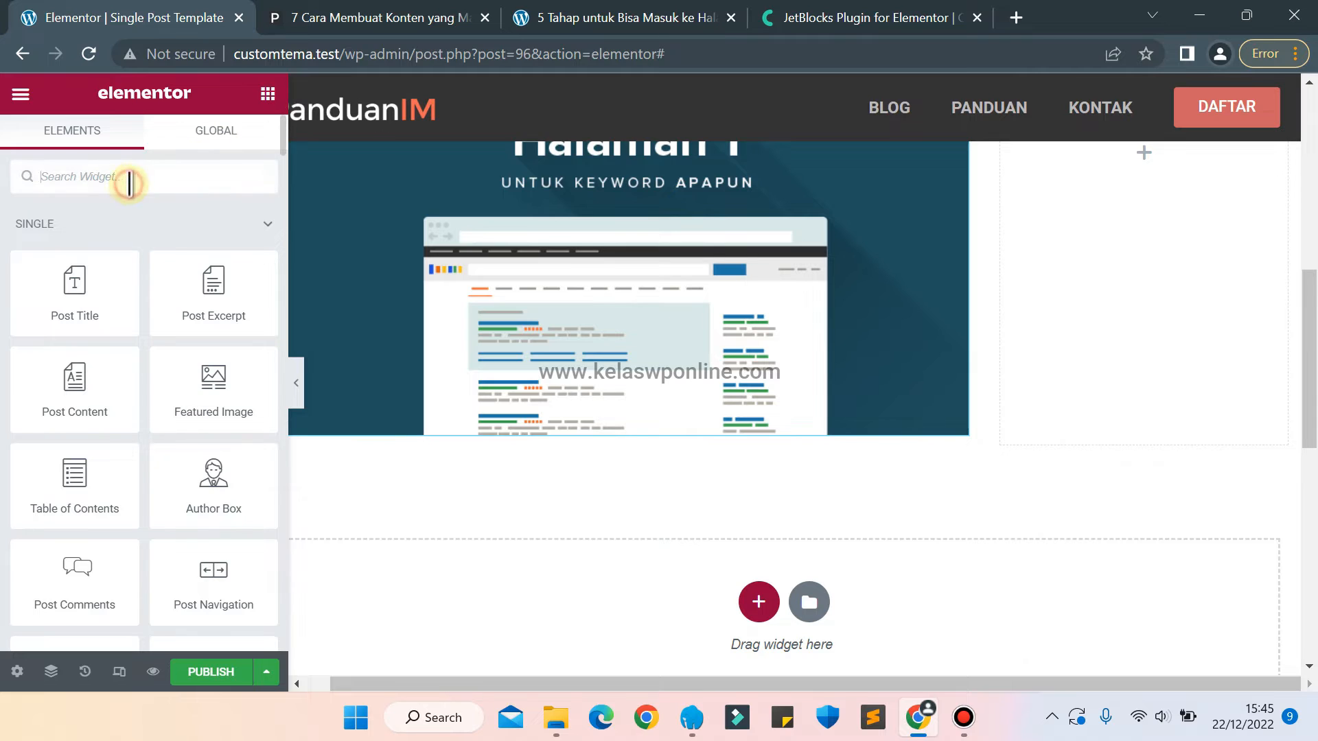
{"action": "type", "text": "post"}
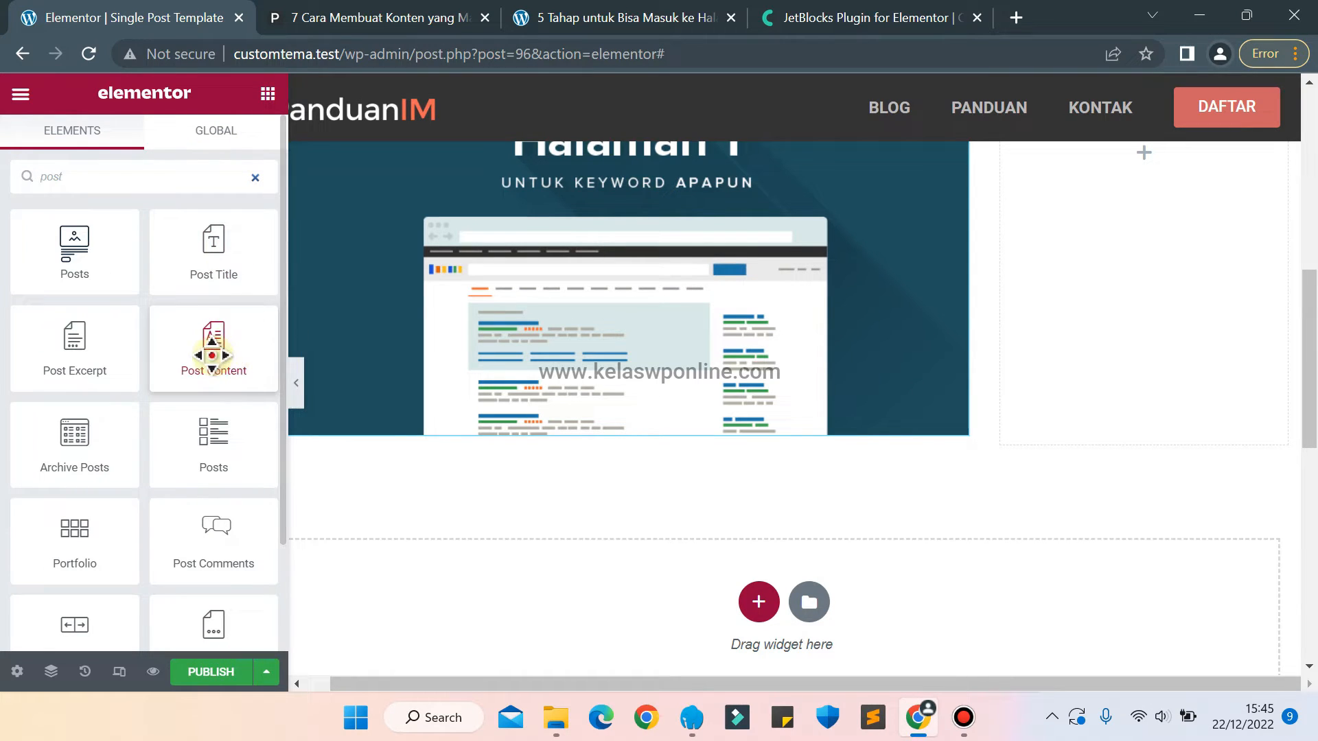
{"action": "left_click_drag", "start_coordinate": [212, 355], "coordinate": [529, 431]}
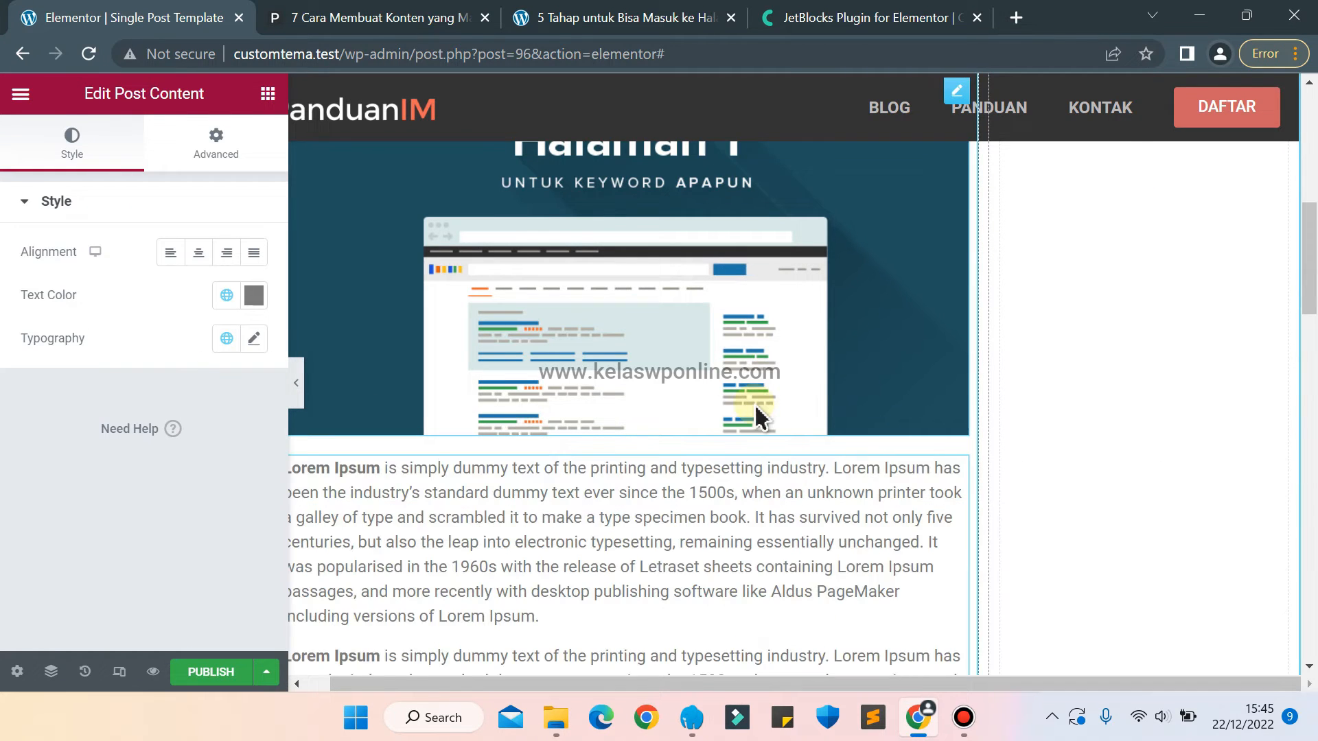
Set the Post Content typography size to 20 px.
{"action": "left_click", "coordinate": [680, 684]}
{"action": "left_click_drag", "start_coordinate": [680, 687], "coordinate": [524, 618]}
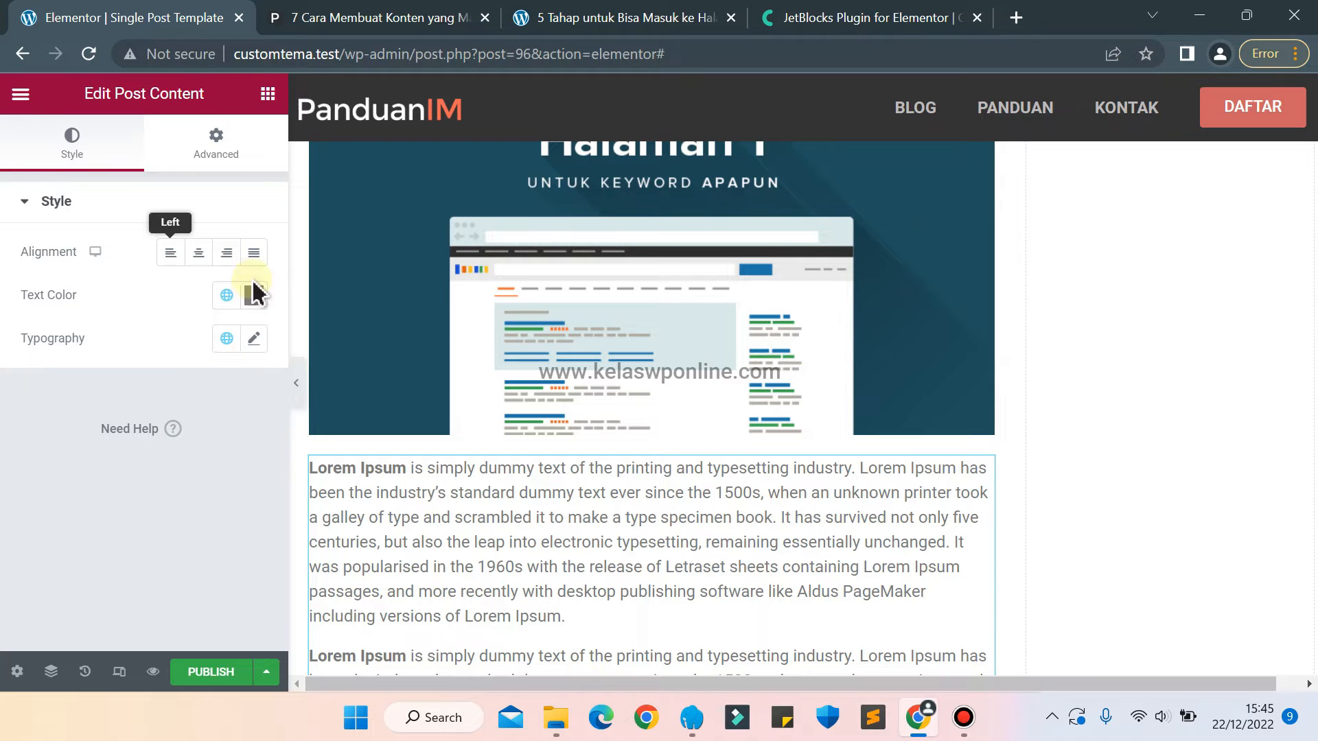
{"action": "left_click", "coordinate": [252, 343]}
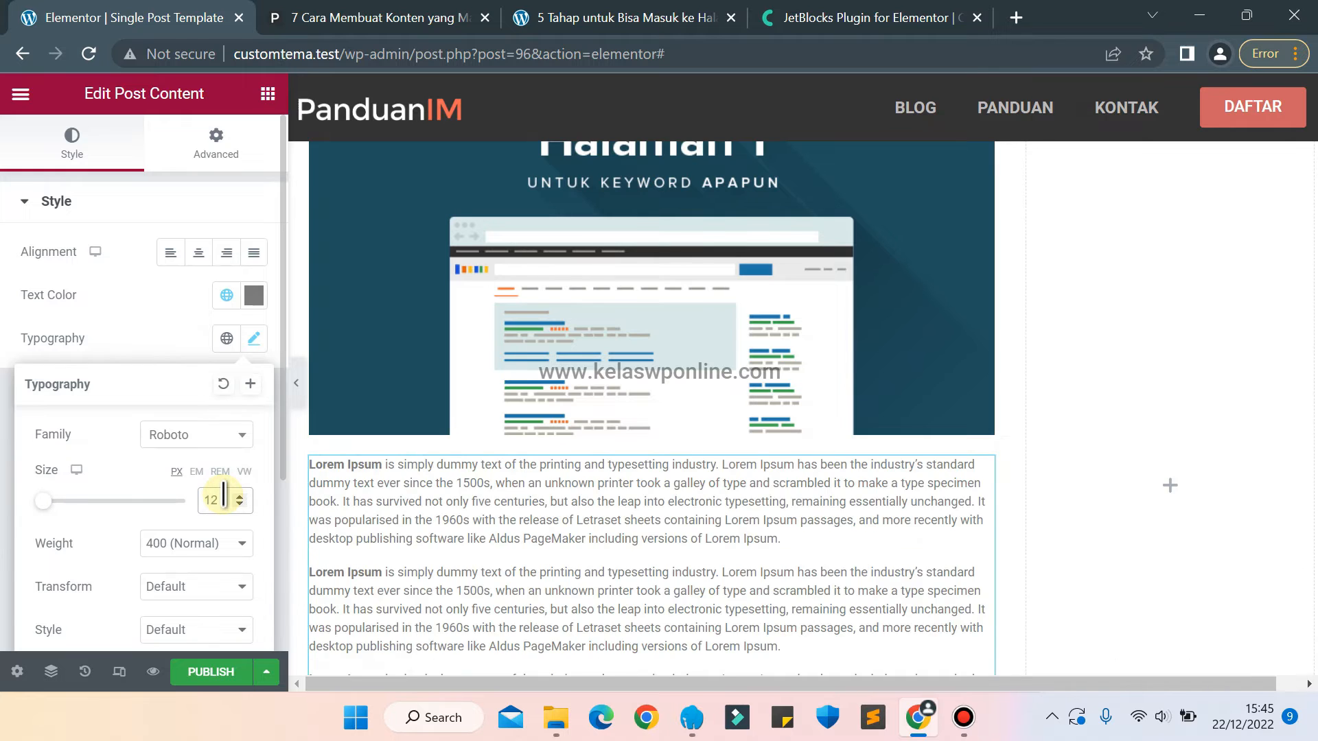
{"action": "type", "text": "17"}
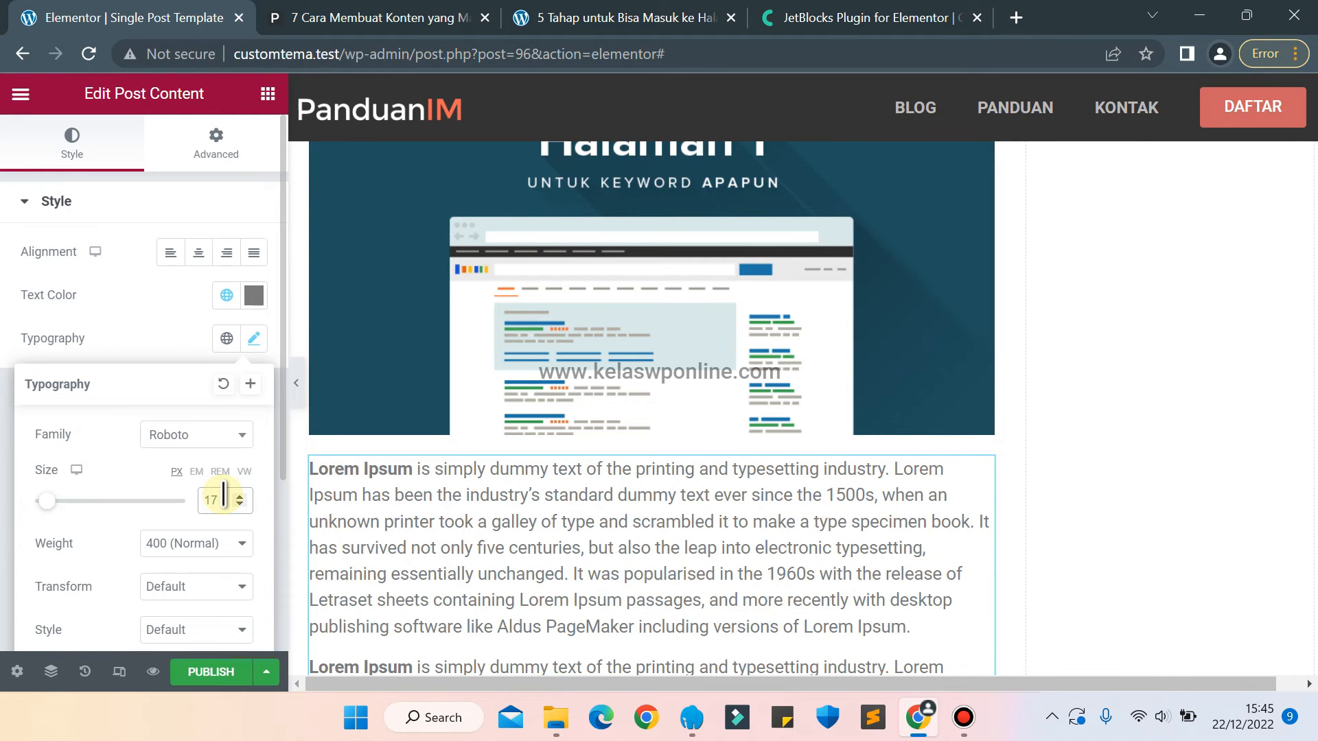
{"action": "key", "text": "Up"}
{"action": "key", "text": "Up"}
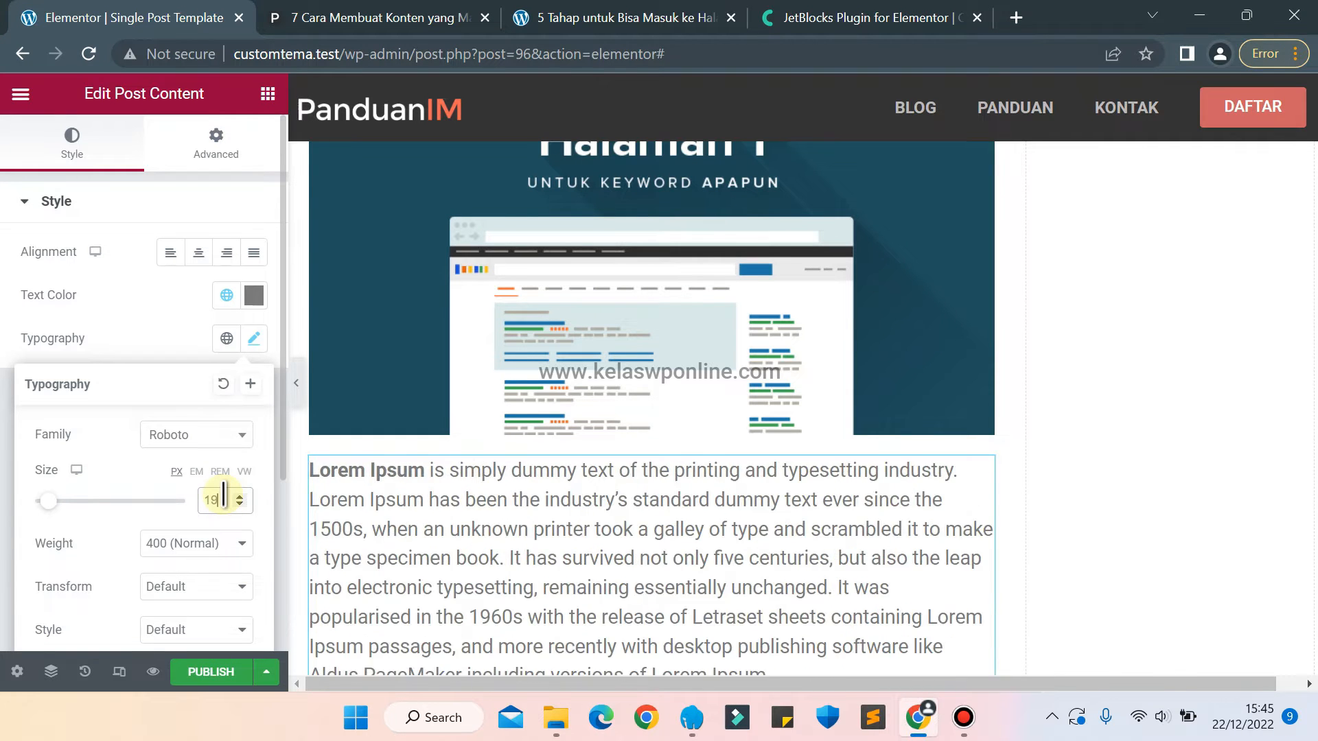
{"action": "key", "text": "Up"}
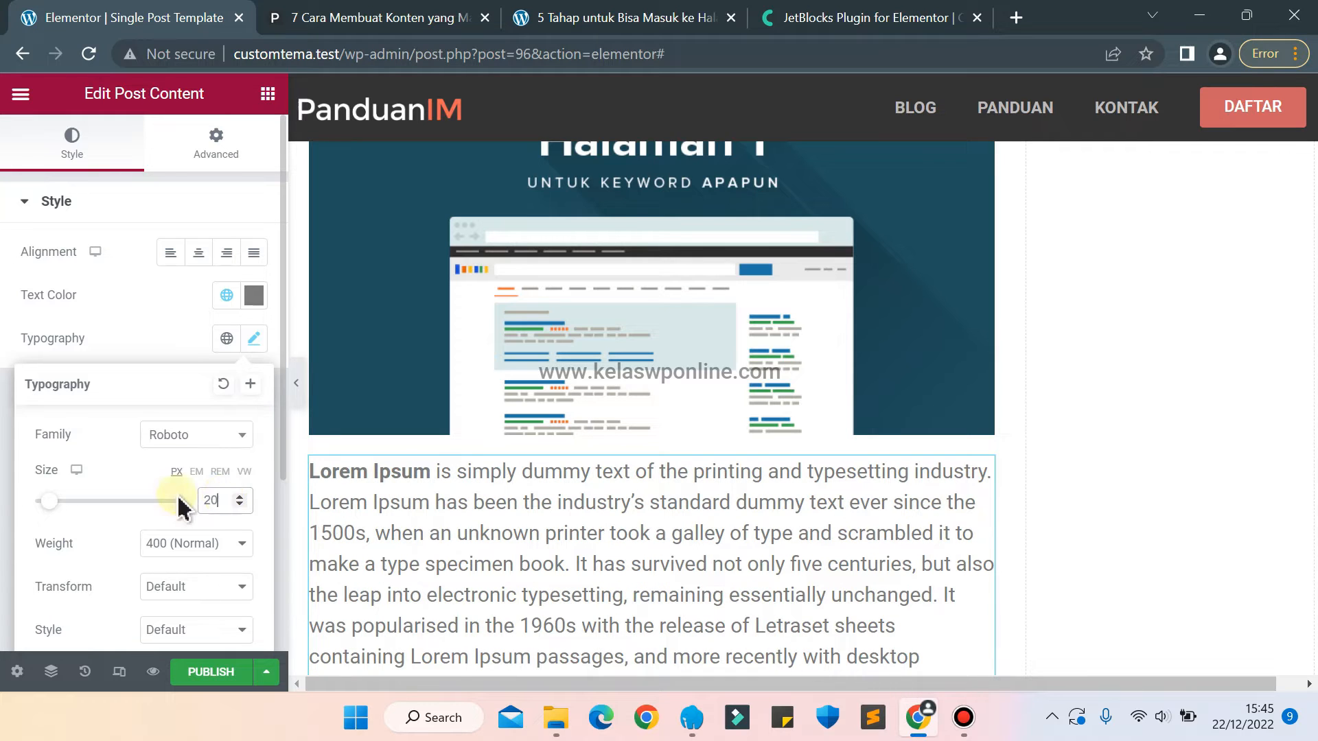
Set the Post Content line height to 30 px and close the typography settings.
{"action": "scroll", "coordinate": [82, 546], "scroll_direction": "down", "scroll_amount": 3}
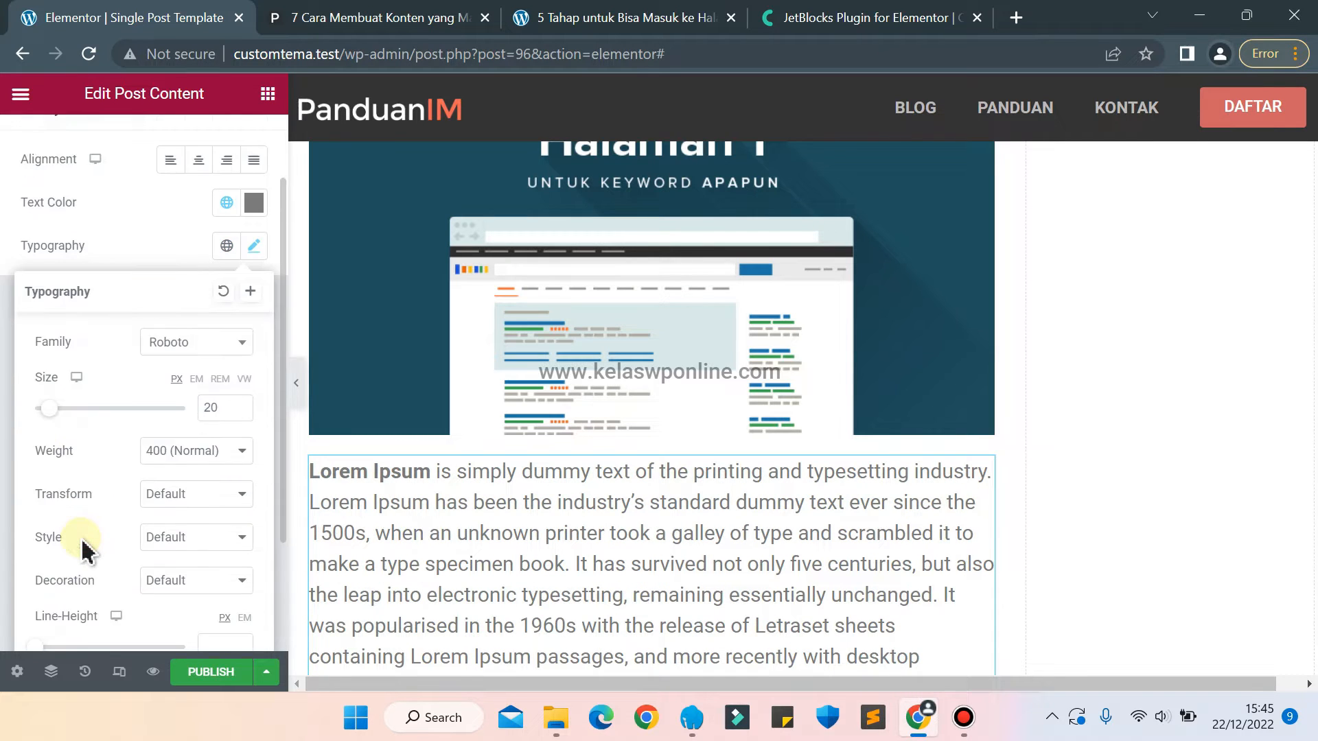
{"action": "left_click", "coordinate": [207, 524]}
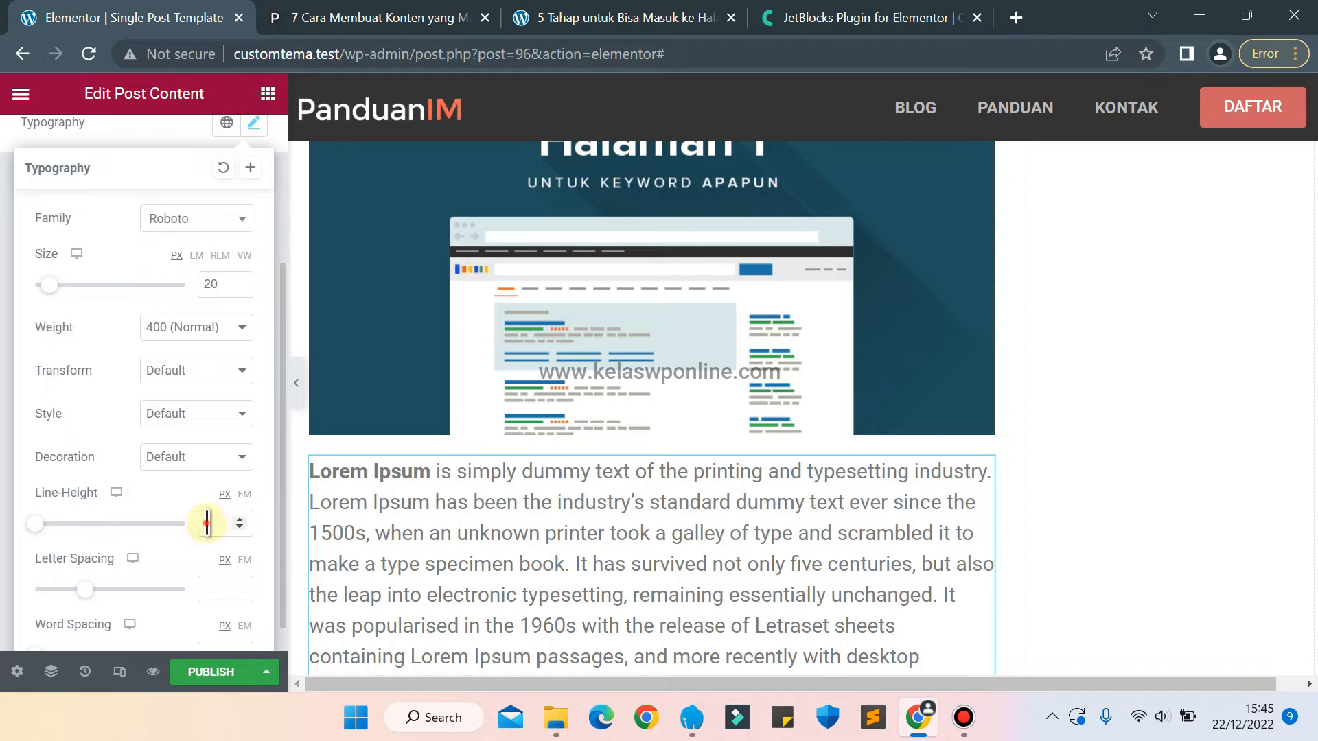
{"action": "type", "text": "17"}
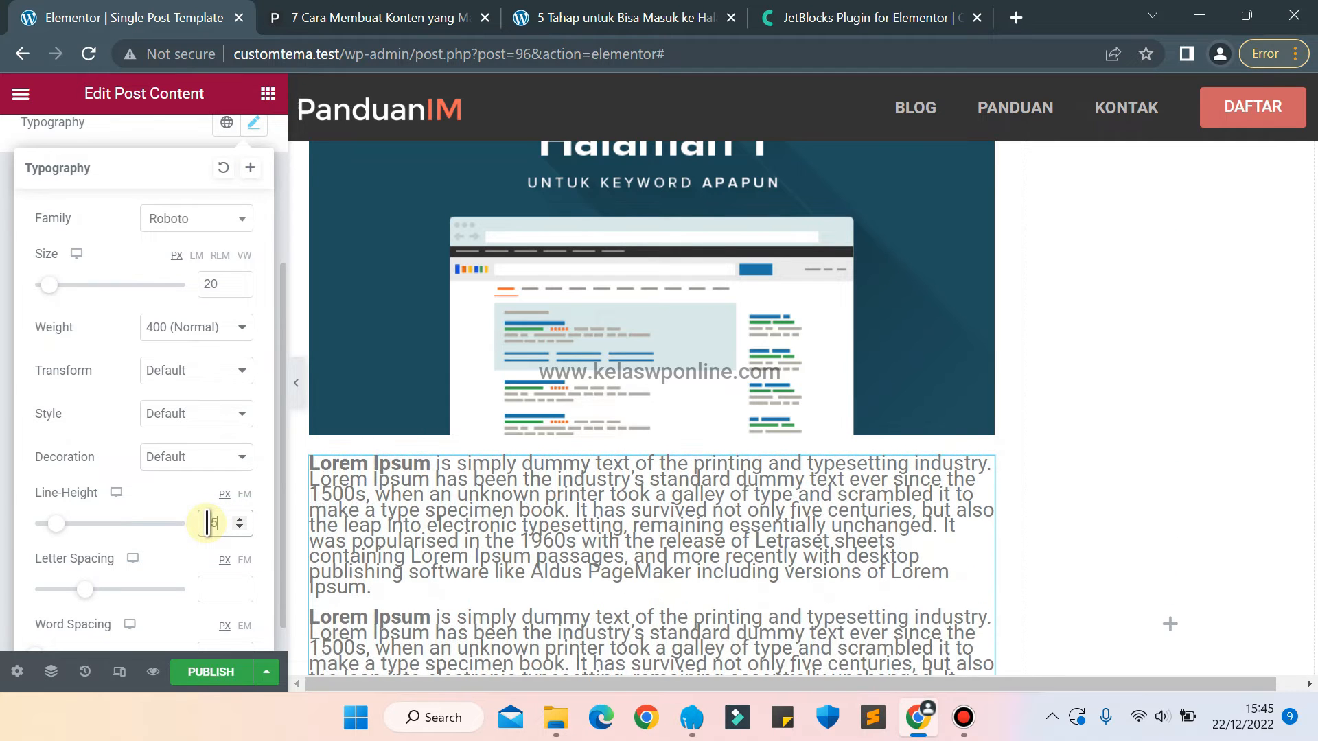
{"action": "scroll", "coordinate": [206, 524], "scroll_direction": "up", "scroll_amount": 12}
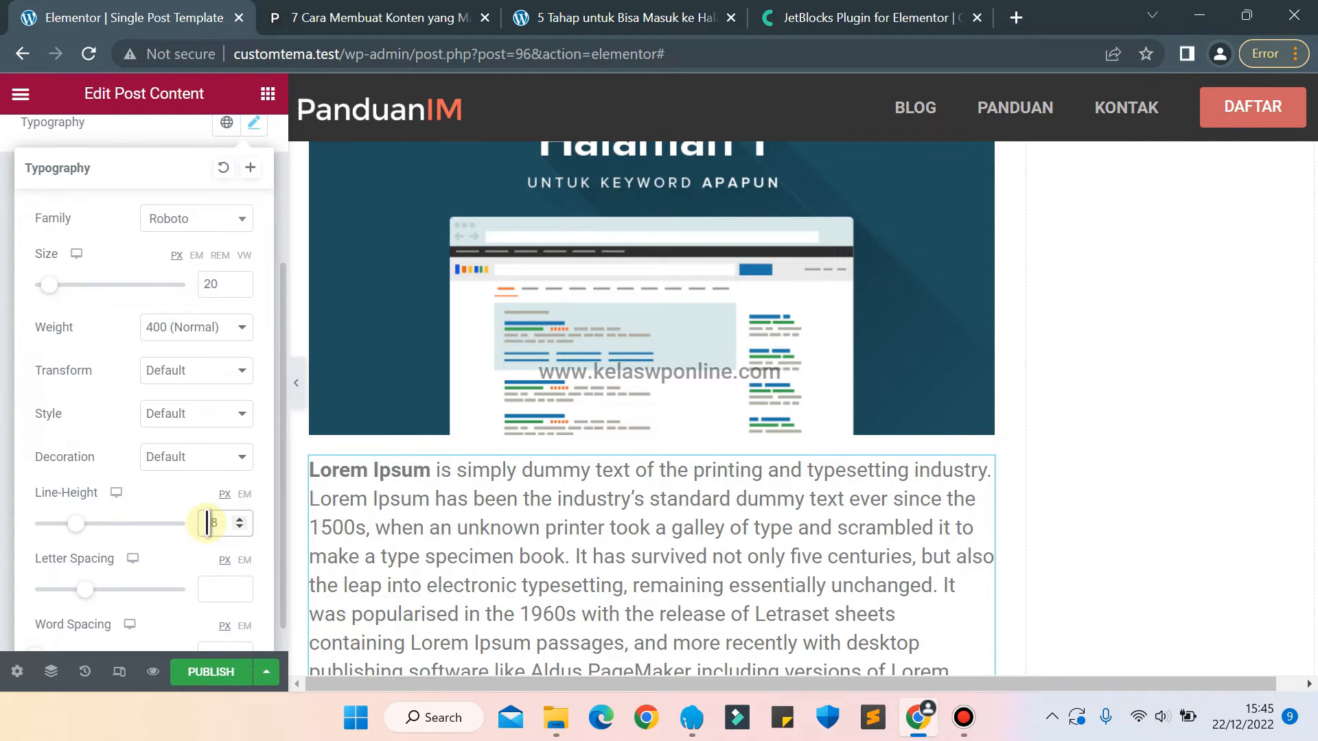
{"action": "scroll", "coordinate": [206, 524], "scroll_direction": "up", "scroll_amount": 1}
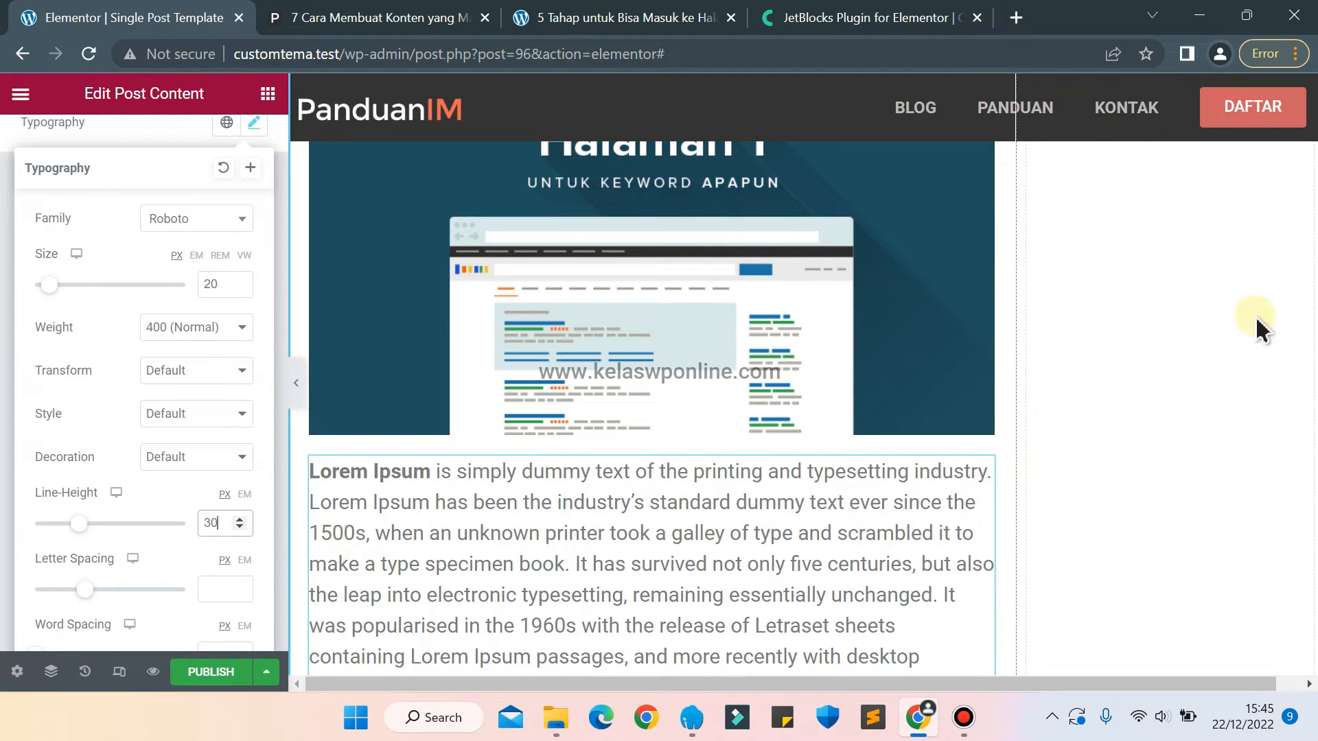
{"action": "left_click", "coordinate": [4, 200]}
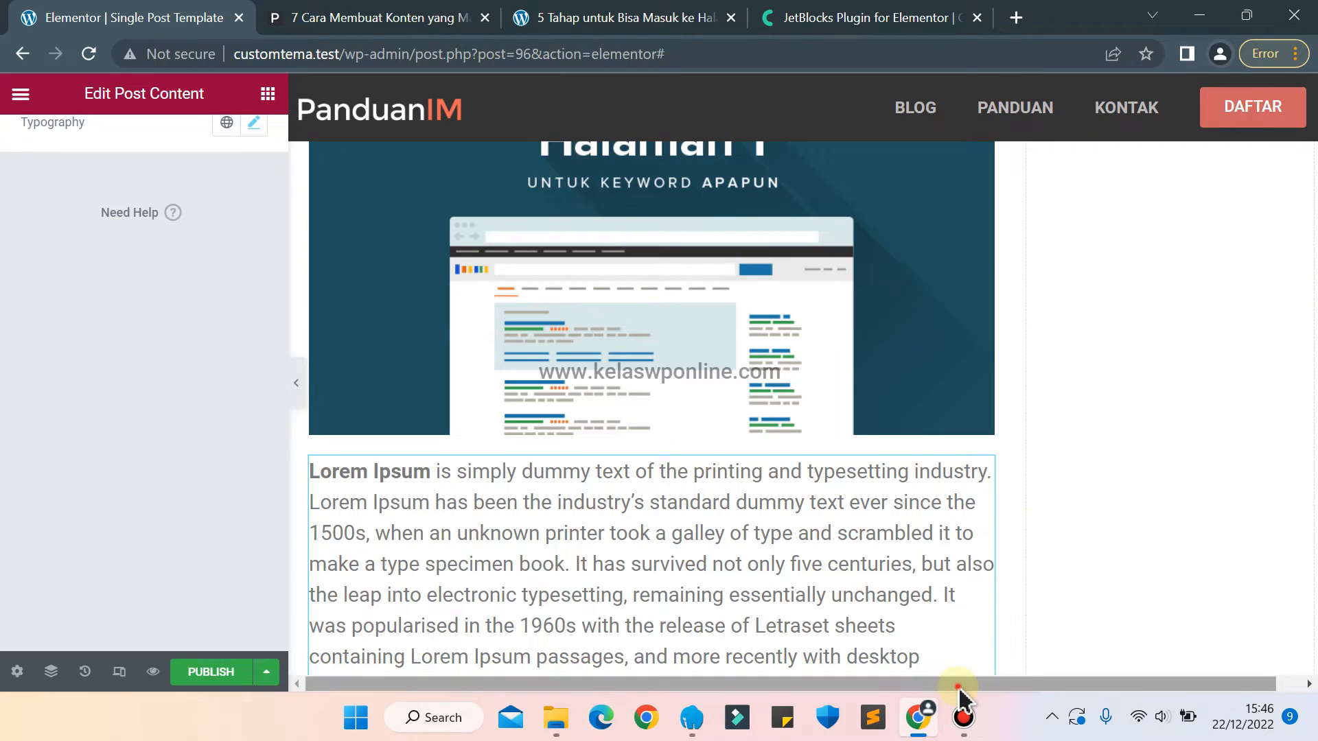
Find the Post Comments widget and place it below the post content.
{"action": "left_click_drag", "start_coordinate": [957, 686], "coordinate": [1099, 695]}
{"action": "left_click_drag", "start_coordinate": [1313, 240], "coordinate": [1300, 544]}
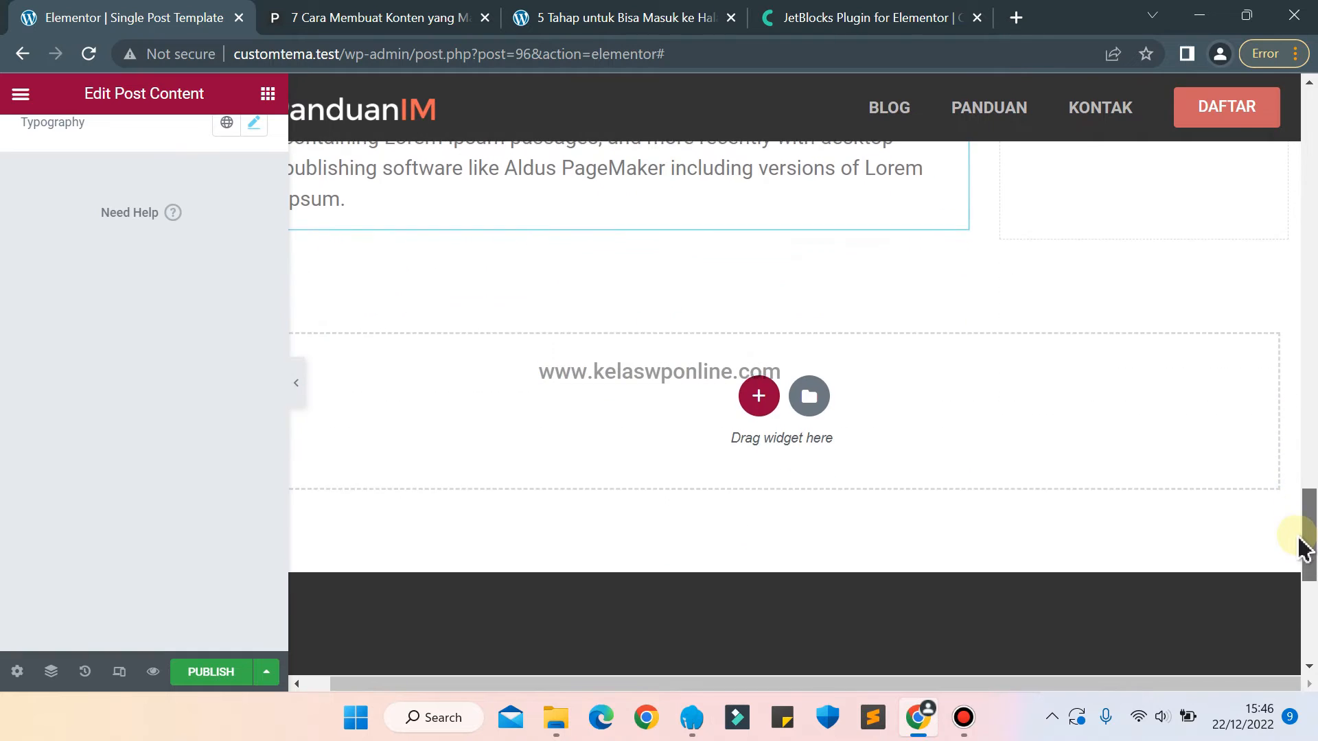
{"action": "left_click", "coordinate": [261, 100]}
{"action": "type", "text": "comm"}
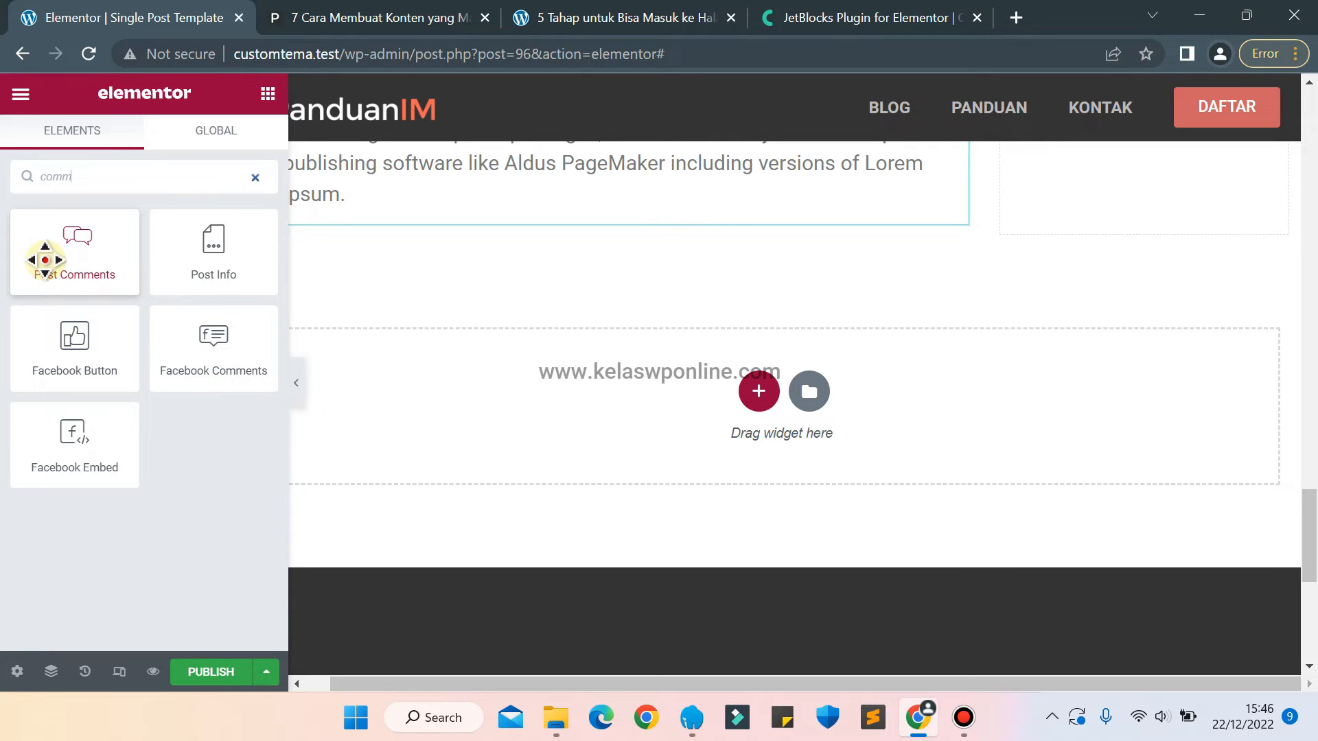
{"action": "left_click_drag", "start_coordinate": [45, 259], "coordinate": [474, 212]}
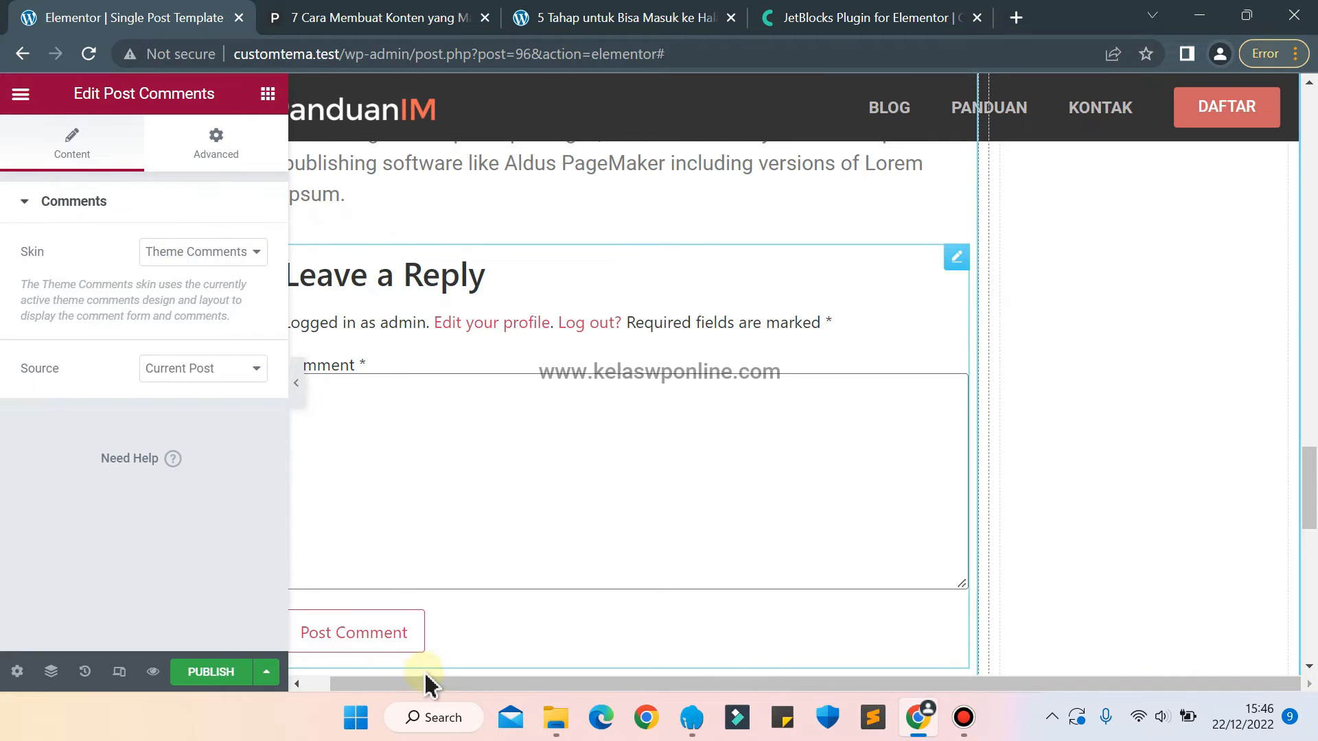
Review the Post Comments source and skin options, keeping Current Post and Theme Comments.
{"action": "left_click_drag", "start_coordinate": [424, 682], "coordinate": [357, 686]}
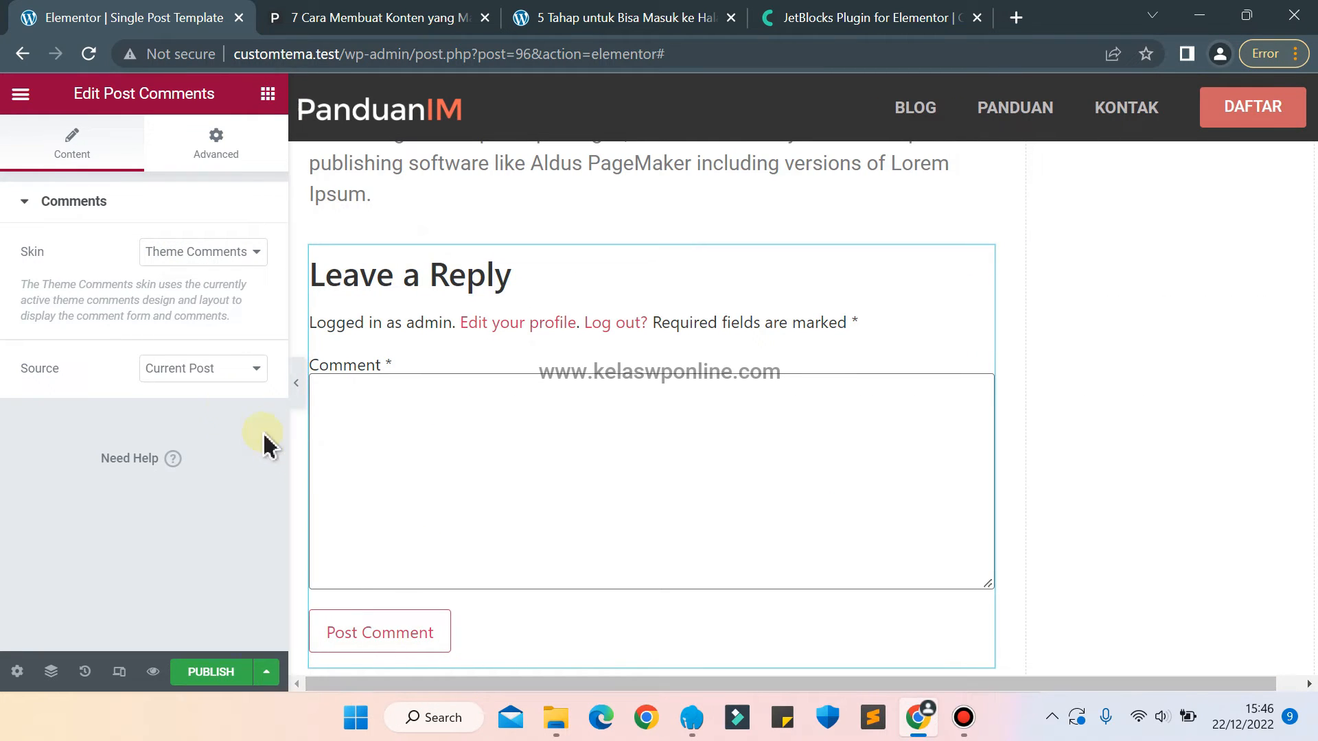
{"action": "left_click", "coordinate": [187, 364]}
{"action": "left_click", "coordinate": [186, 361]}
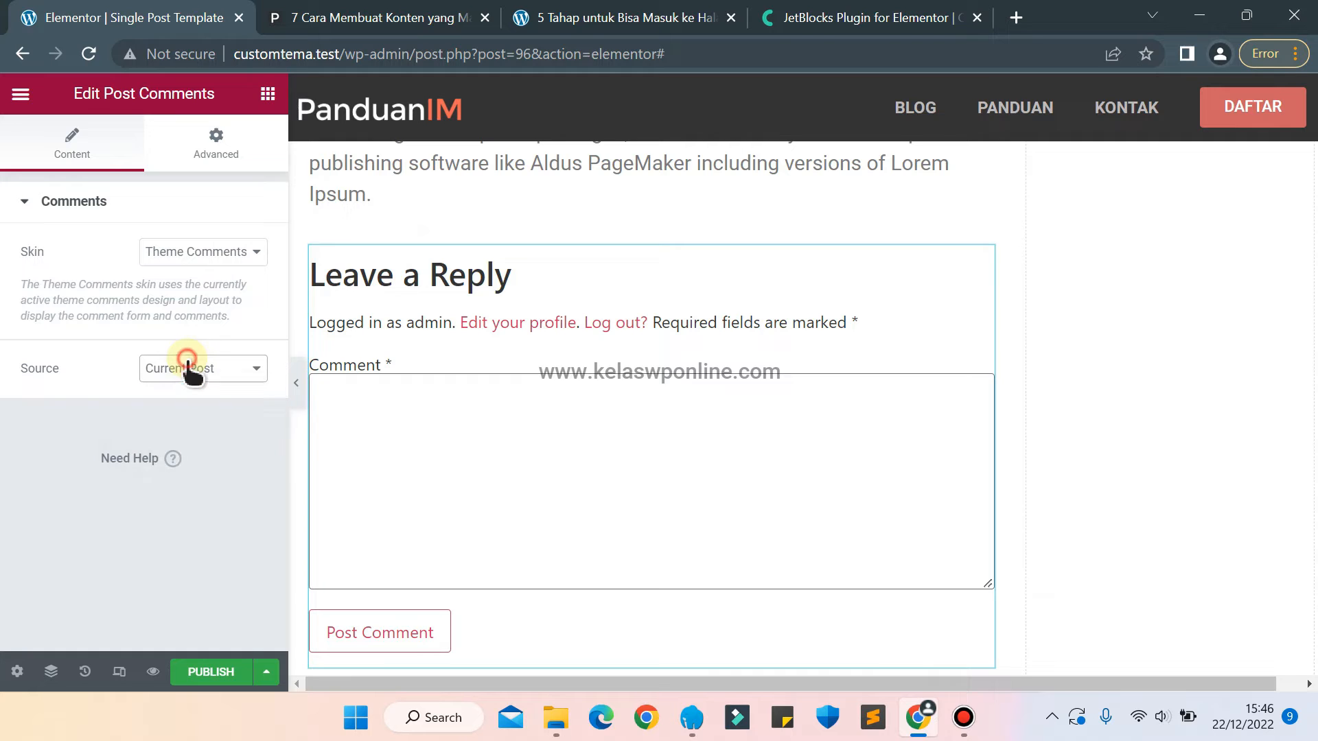
{"action": "left_click", "coordinate": [164, 251]}
{"action": "left_click", "coordinate": [163, 251]}
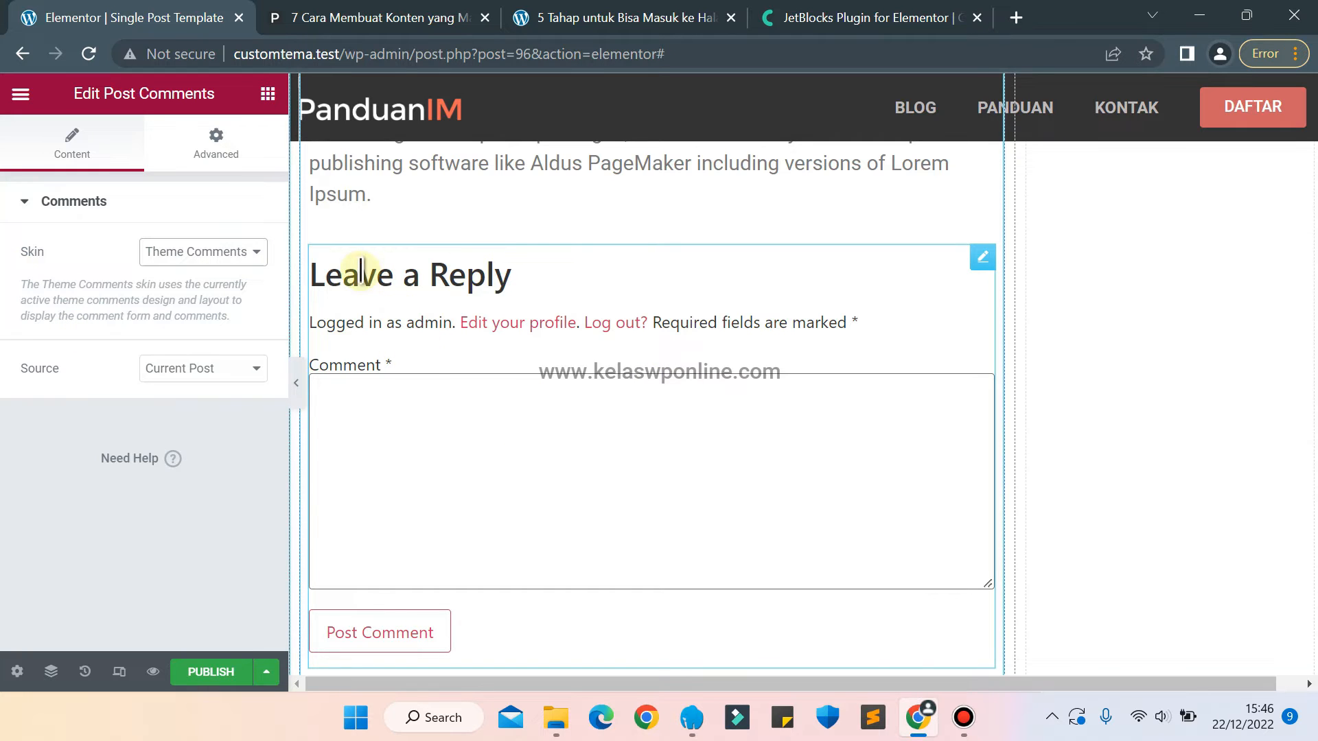
Try the Facebook Comments widget above the comment form and delete it.
{"action": "left_click", "coordinate": [268, 96]}
{"action": "left_click", "coordinate": [126, 182]}
{"action": "type", "text": "comm"}
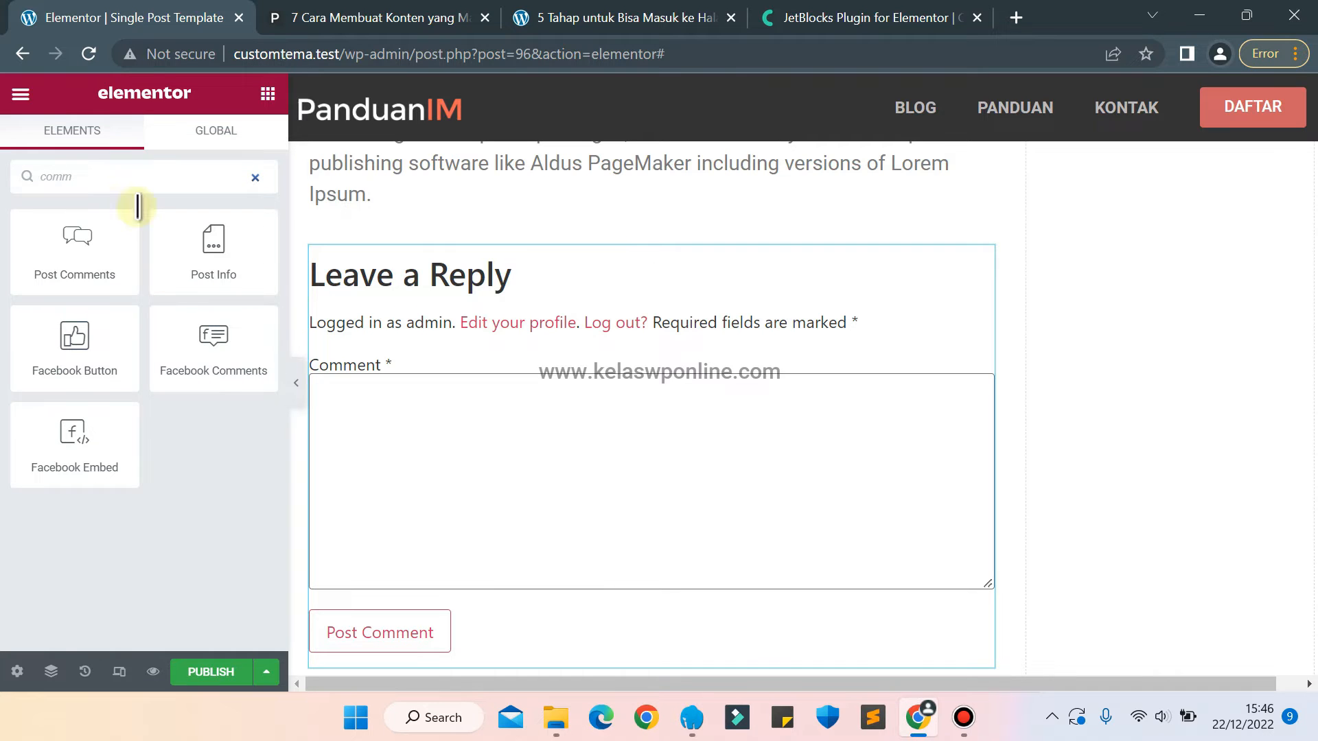
{"action": "left_click_drag", "start_coordinate": [195, 340], "coordinate": [535, 261]}
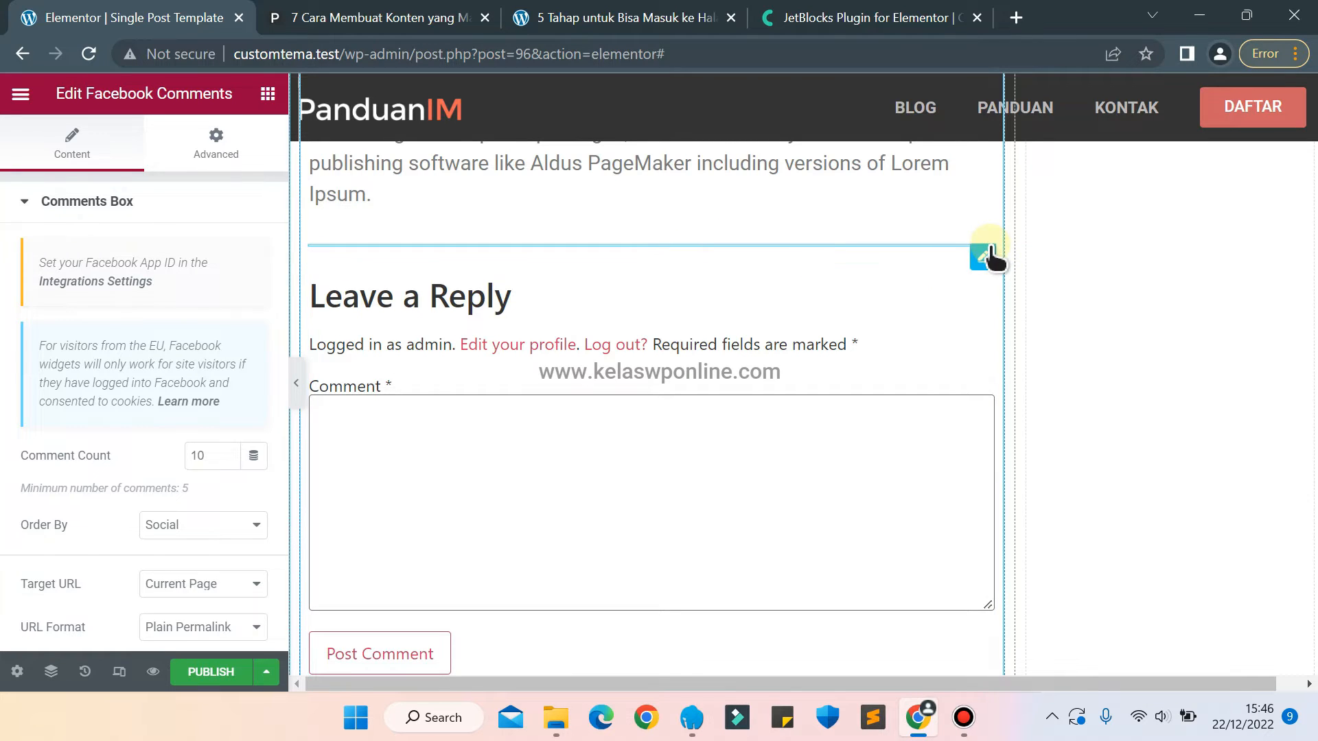
{"action": "right_click", "coordinate": [990, 245]}
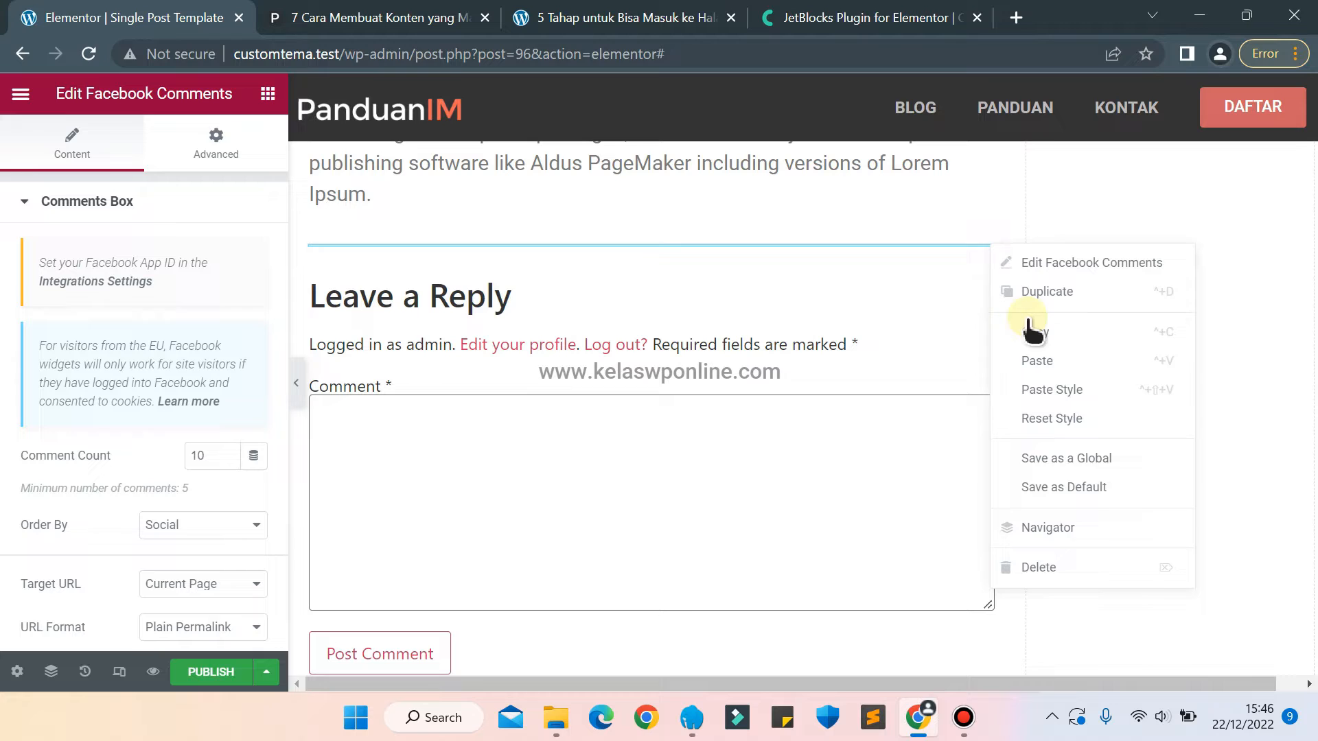
{"action": "left_click", "coordinate": [1093, 568]}
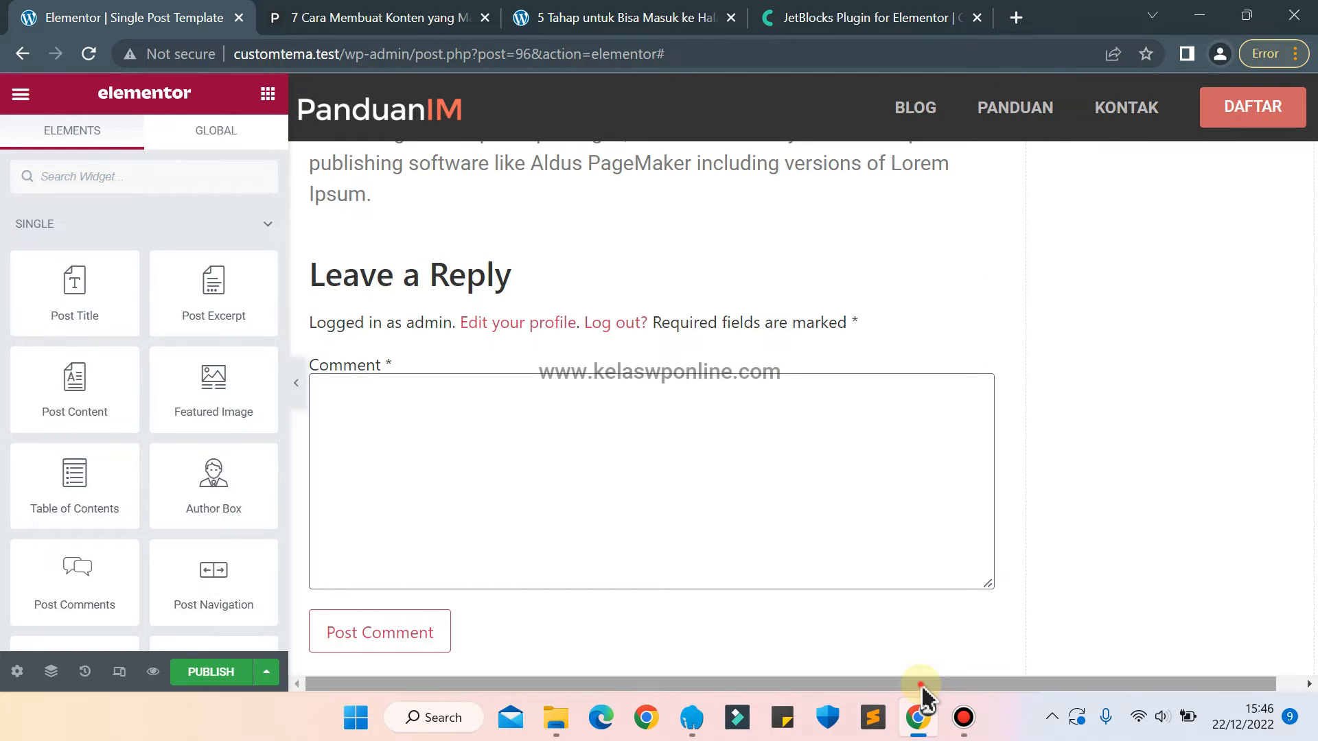
Add an Inner Section to the empty sidebar column and delete one of its two columns.
{"action": "left_click_drag", "start_coordinate": [921, 683], "coordinate": [1080, 700]}
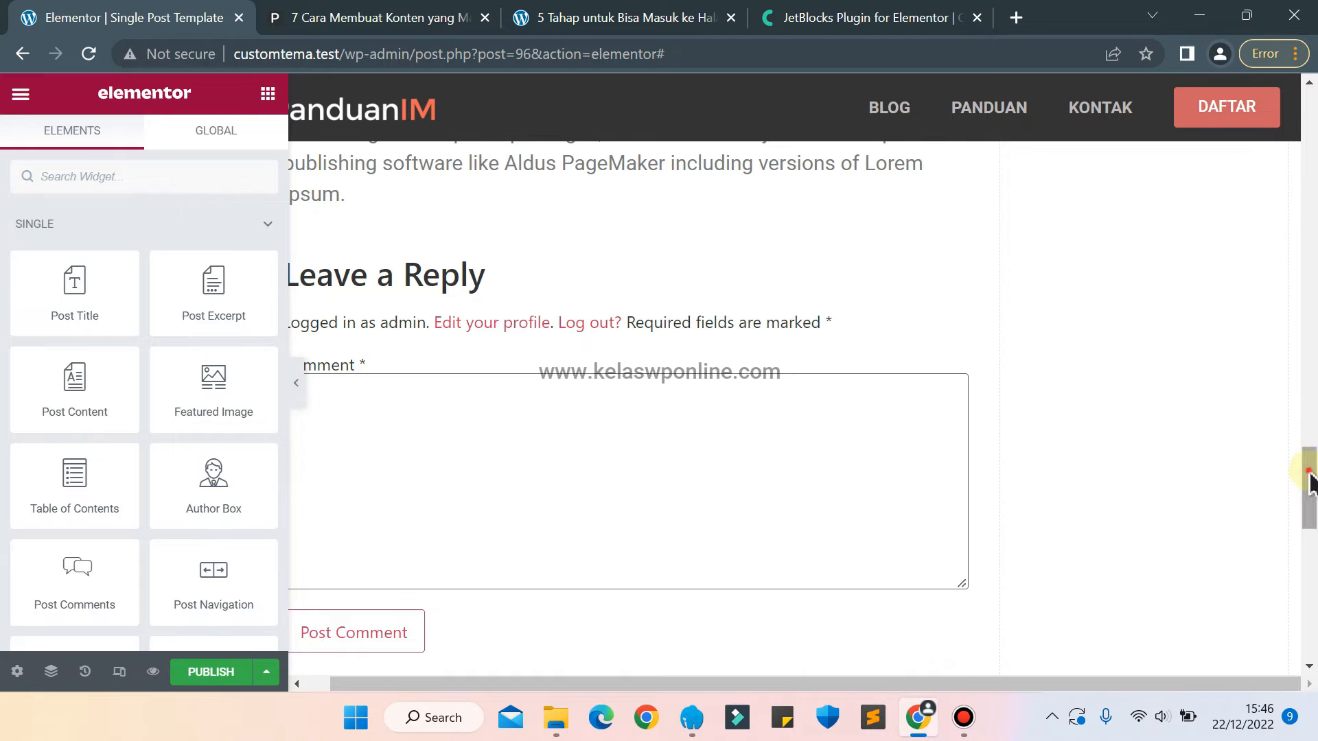
{"action": "left_click_drag", "start_coordinate": [1309, 511], "coordinate": [1305, 591]}
{"action": "scroll", "coordinate": [1121, 491], "scroll_direction": "up", "scroll_amount": 2}
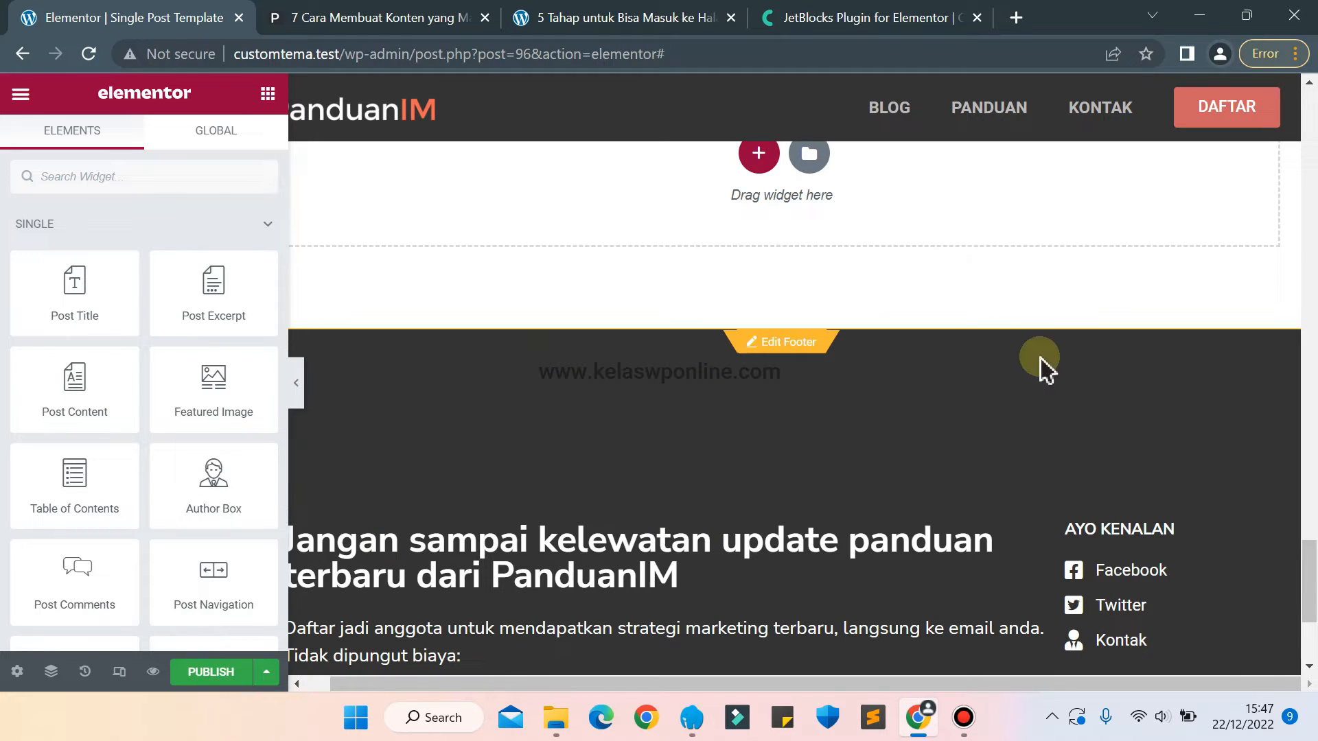
{"action": "left_click_drag", "start_coordinate": [1311, 594], "coordinate": [1309, 147]}
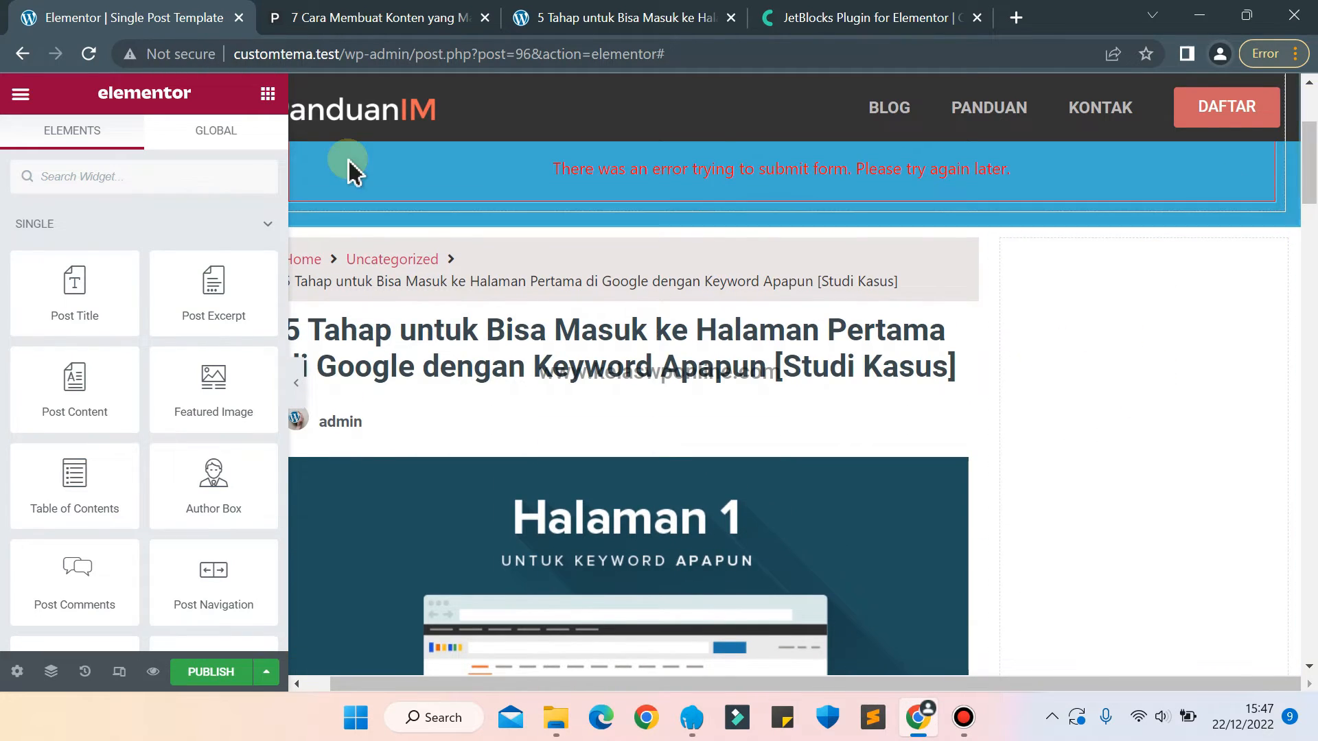
{"action": "type", "text": "inner"}
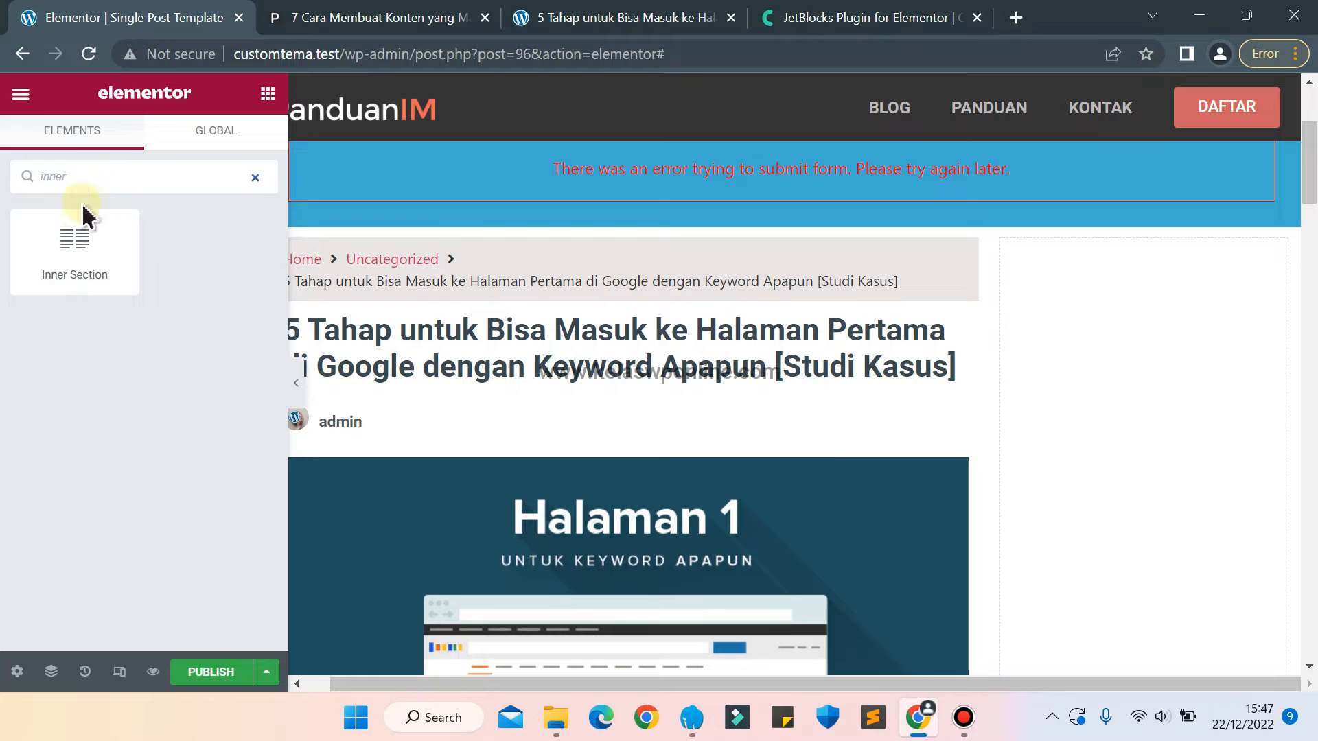
{"action": "left_click_drag", "start_coordinate": [86, 217], "coordinate": [1126, 384]}
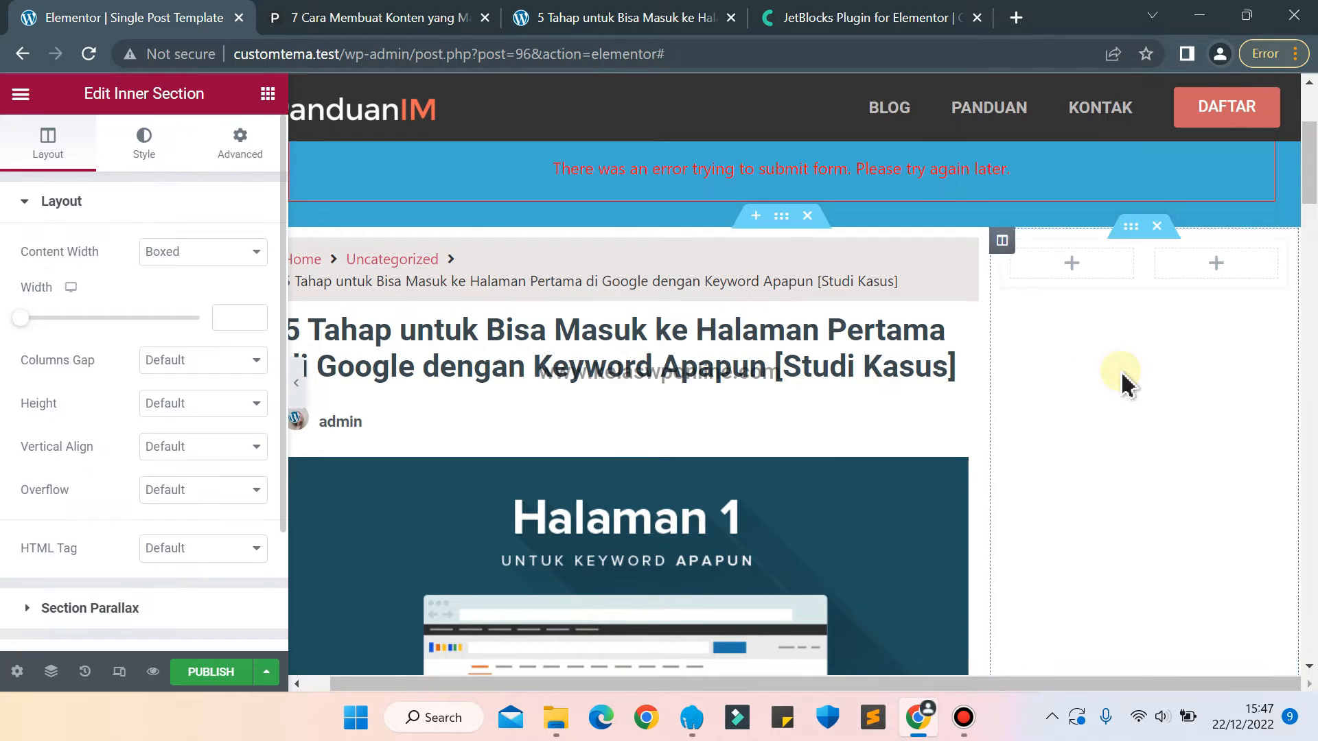
{"action": "right_click", "coordinate": [1161, 258]}
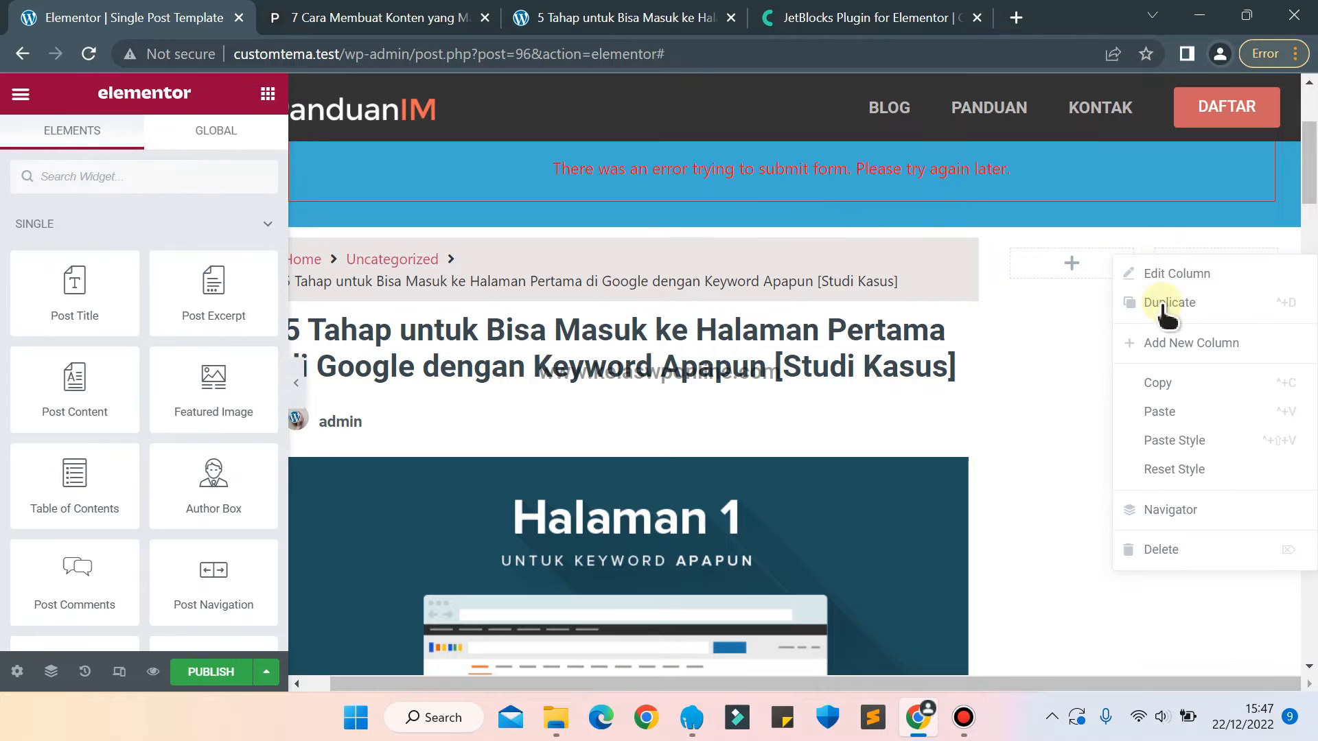
{"action": "left_click", "coordinate": [1166, 551]}
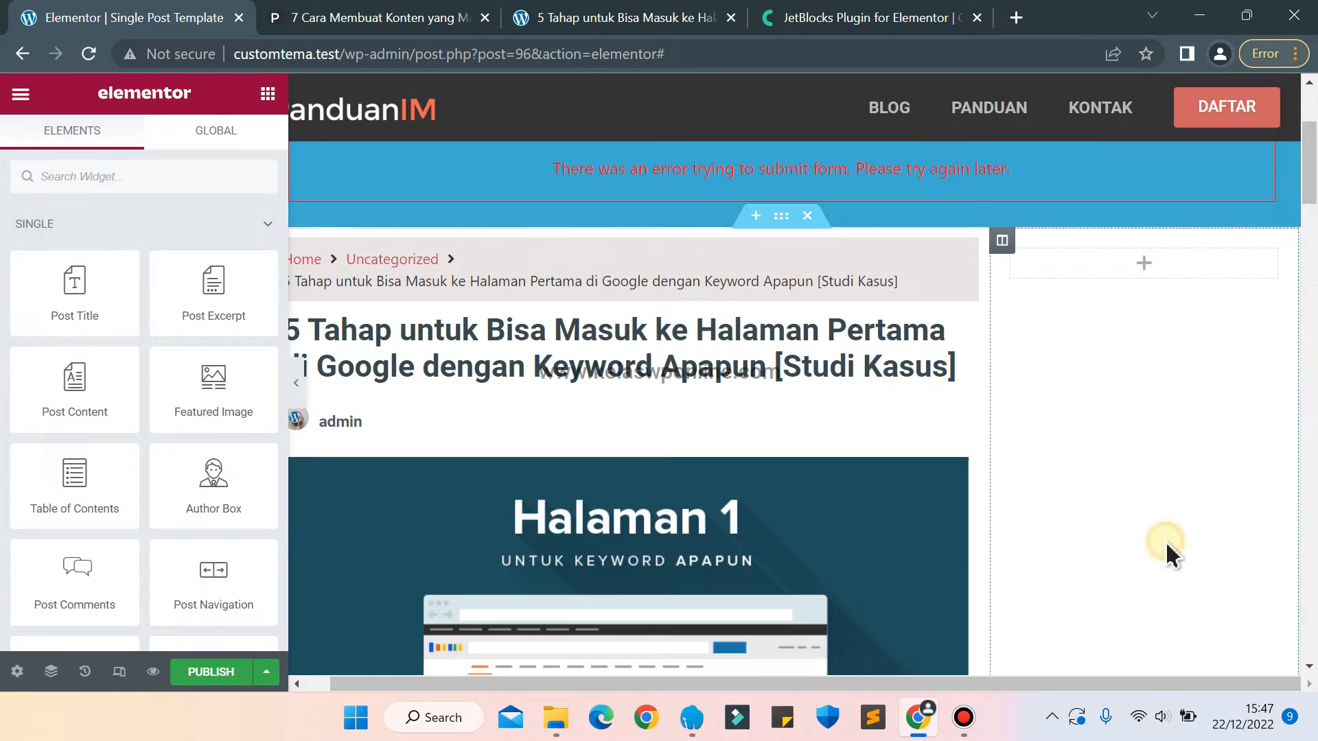
Place the Search widget in the sidebar's inner section and set its placeholder to "Cari artikel lainnya..", following the reference article.
{"action": "type", "text": "search"}
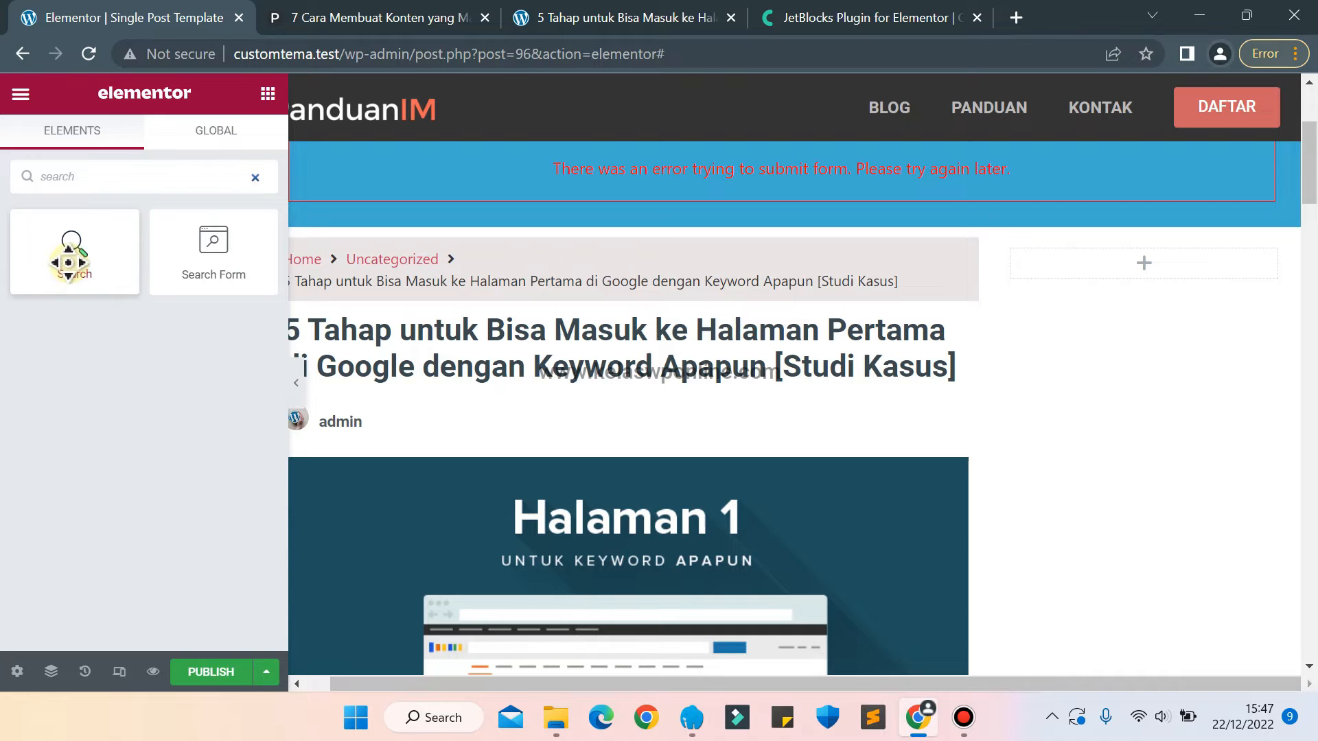
{"action": "left_click_drag", "start_coordinate": [69, 263], "coordinate": [1176, 282]}
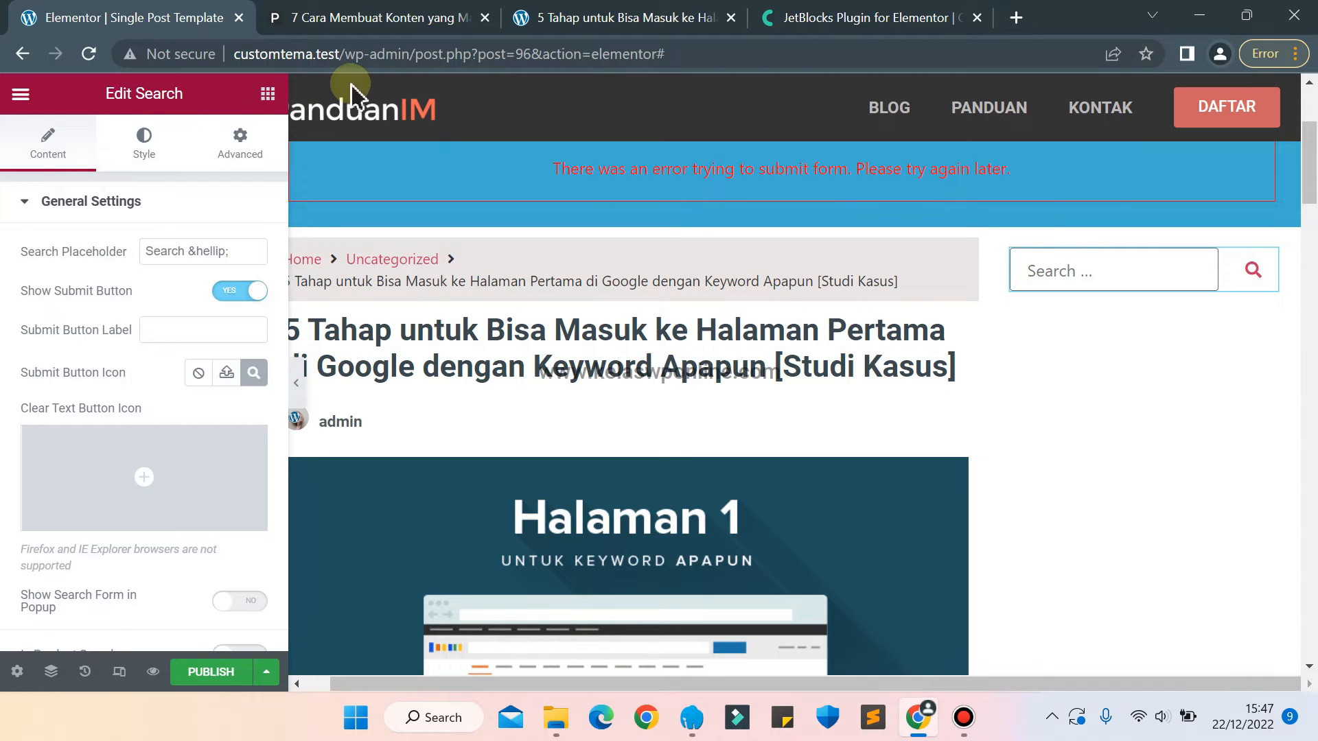
{"action": "left_click", "coordinate": [338, 12]}
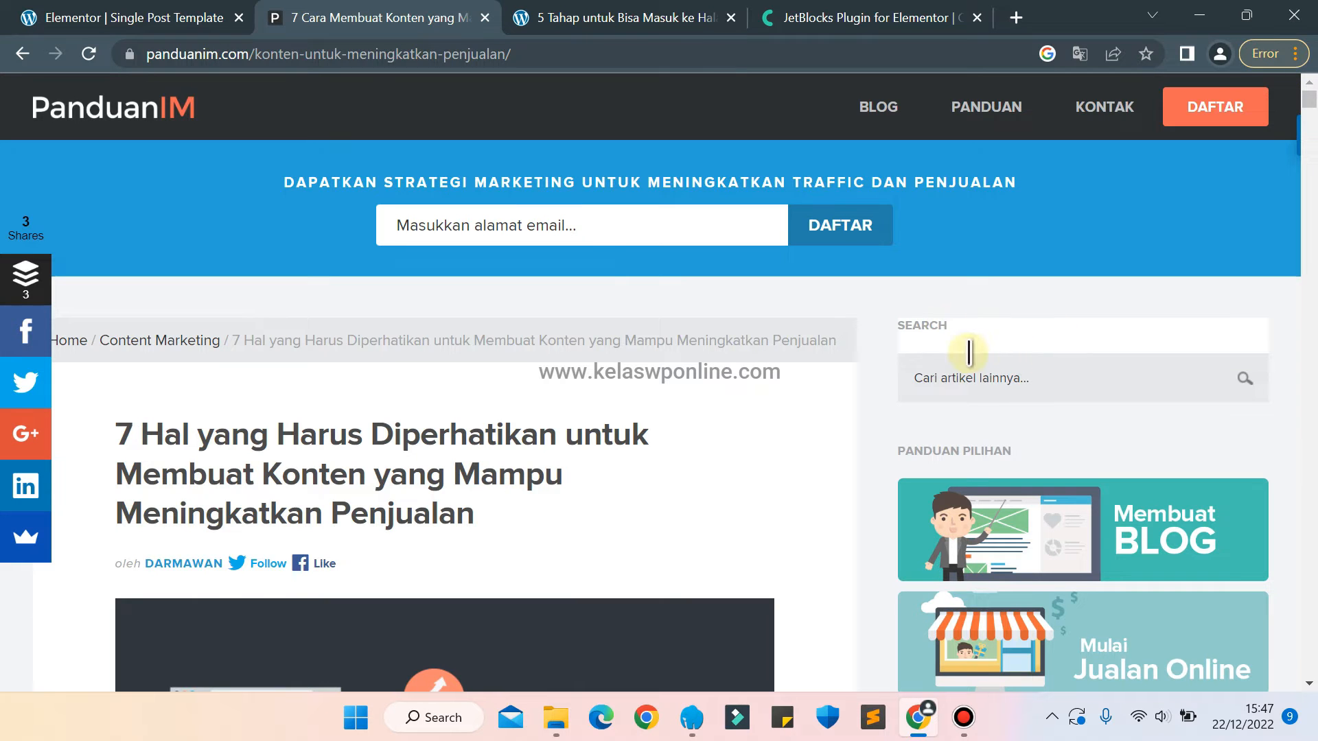
{"action": "left_click", "coordinate": [104, 16]}
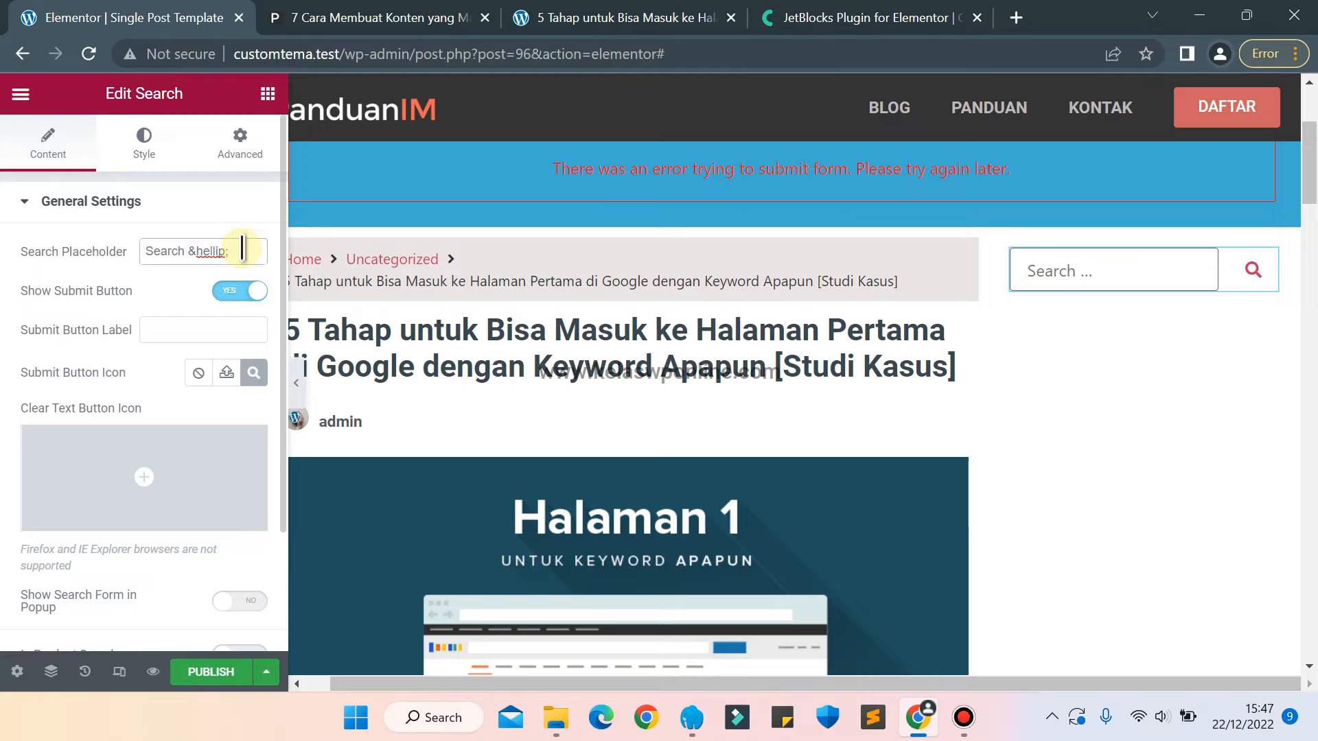
{"action": "key", "text": "BackSpace"}
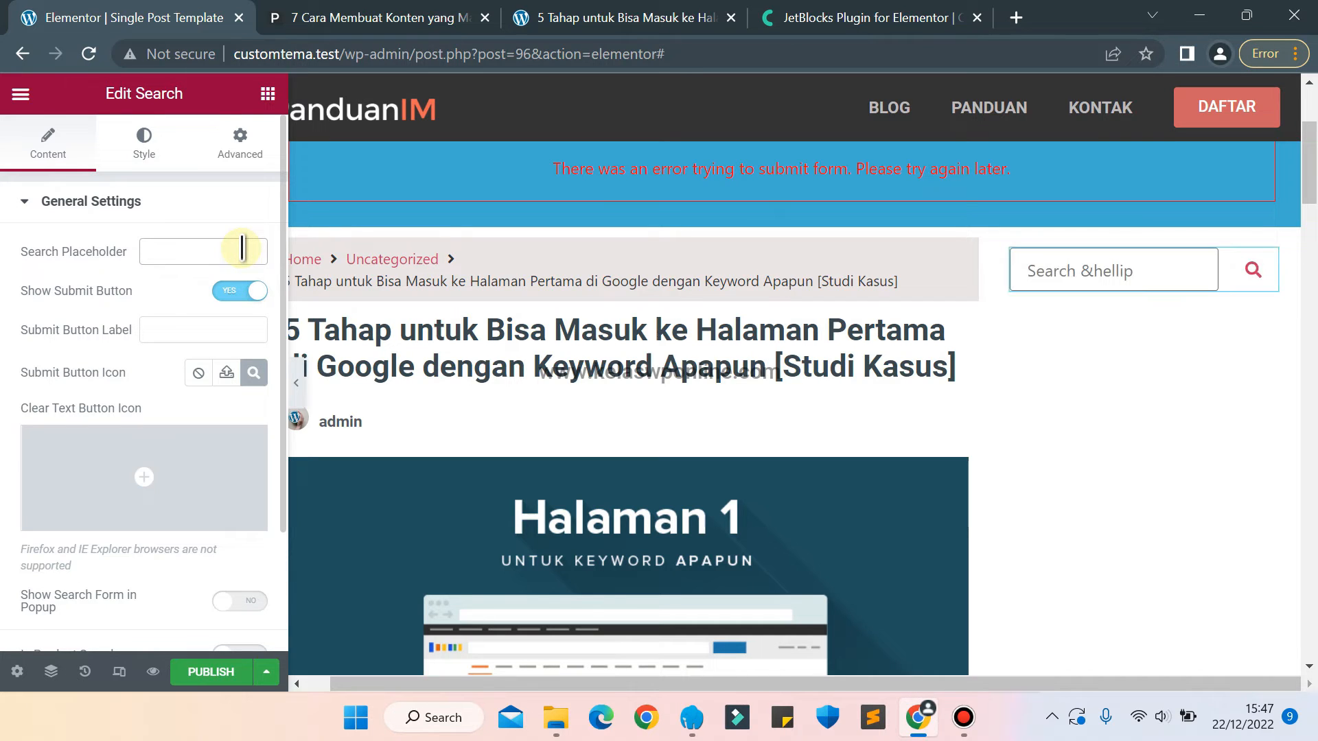
{"action": "type", "text": "Cari a"}
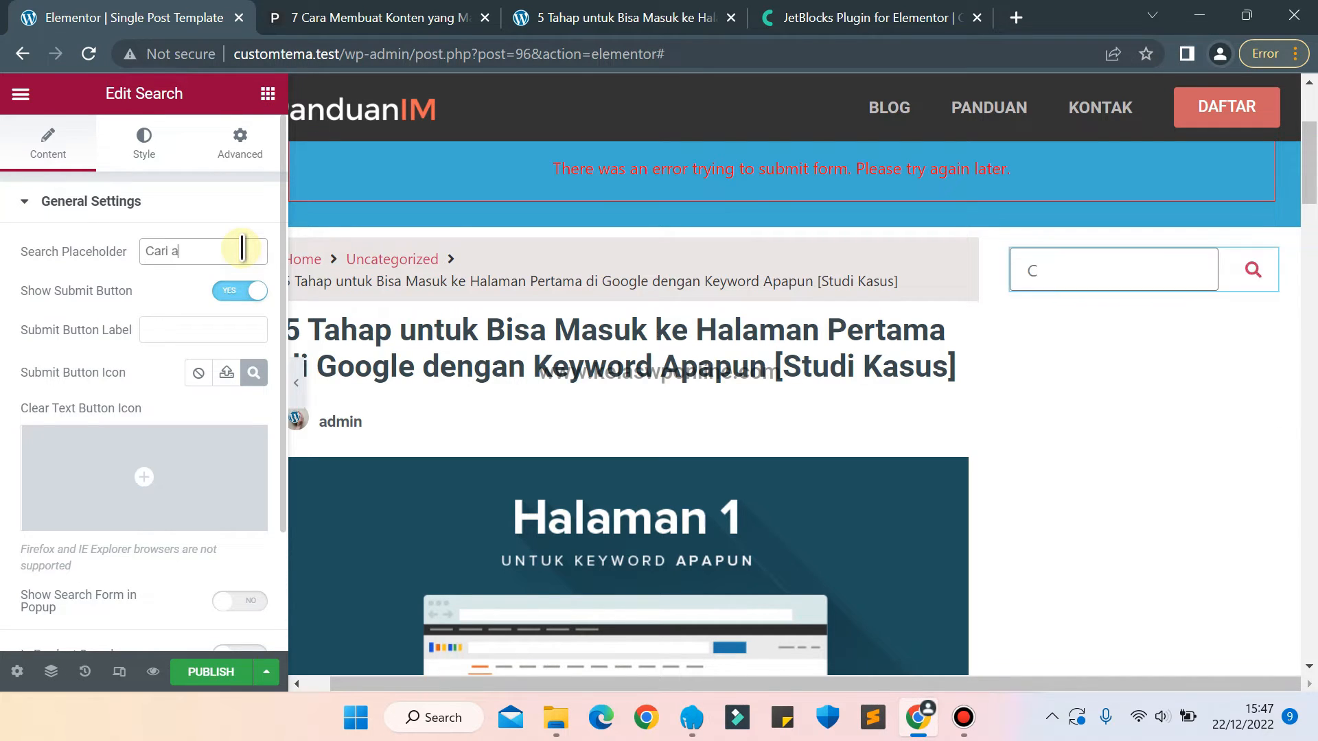
{"action": "type", "text": "rtikel lainn"}
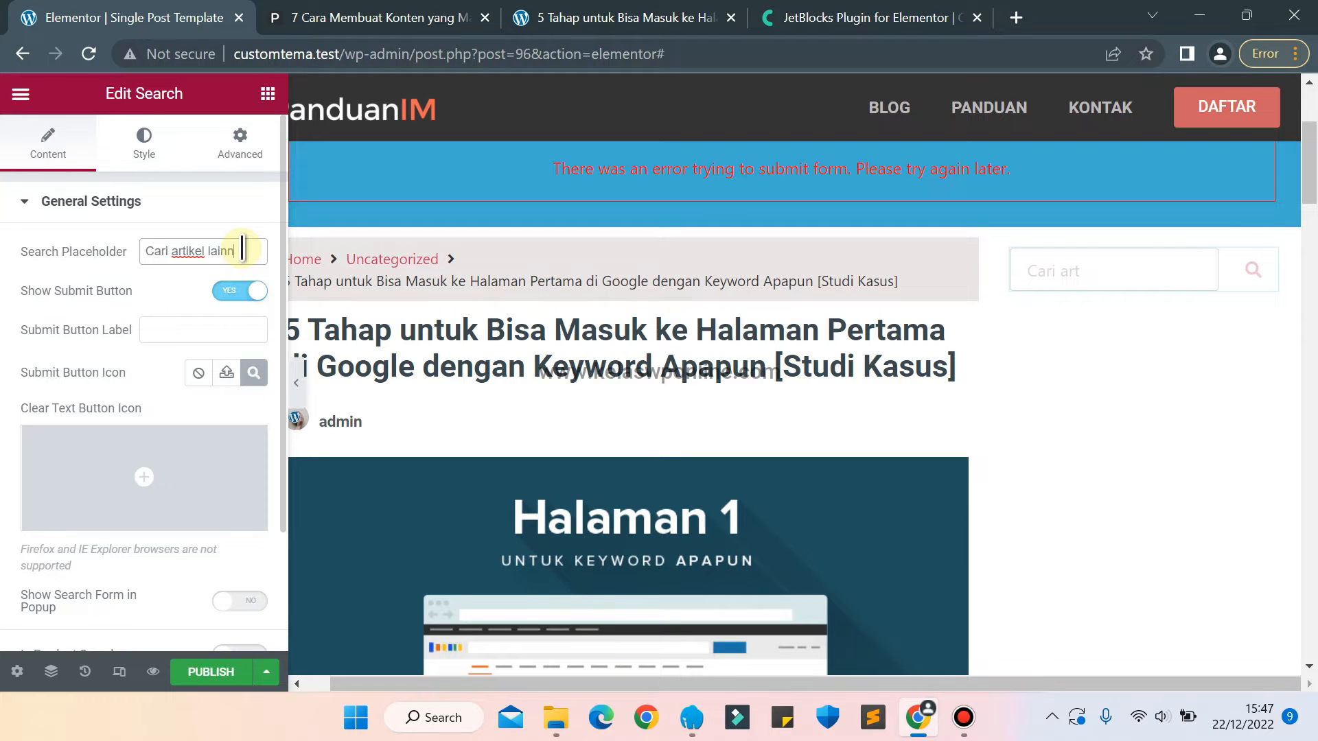
{"action": "type", "text": "ya.."}
Set the Search widget's input field typography size to 13 px.
{"action": "left_click", "coordinate": [141, 164]}
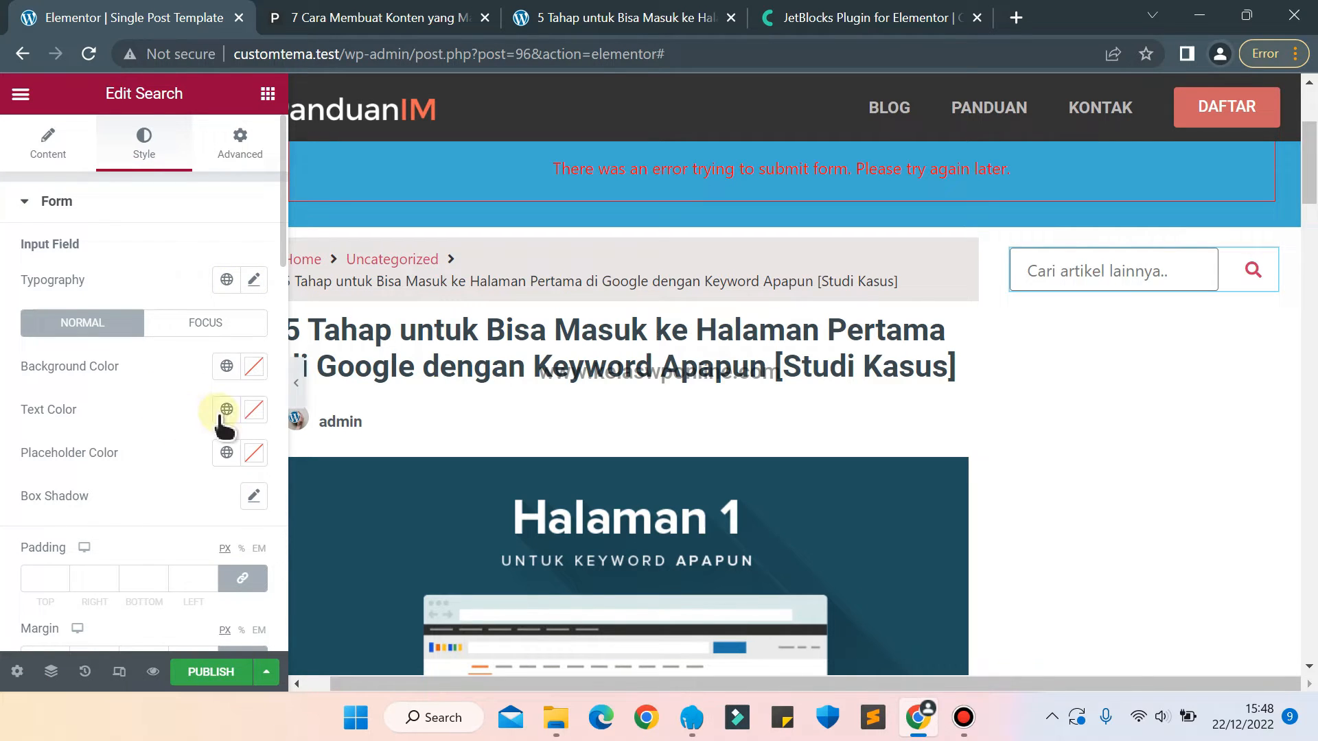
{"action": "left_click", "coordinate": [254, 283]}
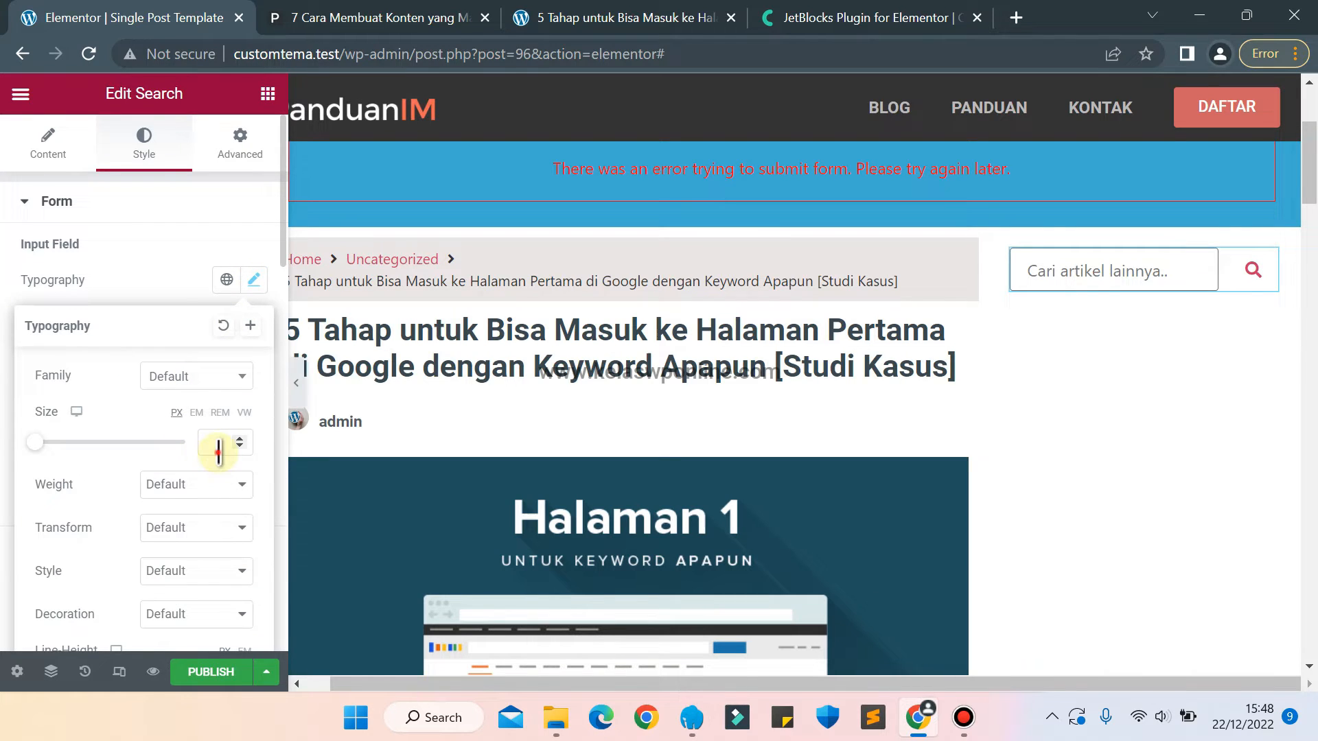
{"action": "type", "text": "12"}
{"action": "key", "text": "Up"}
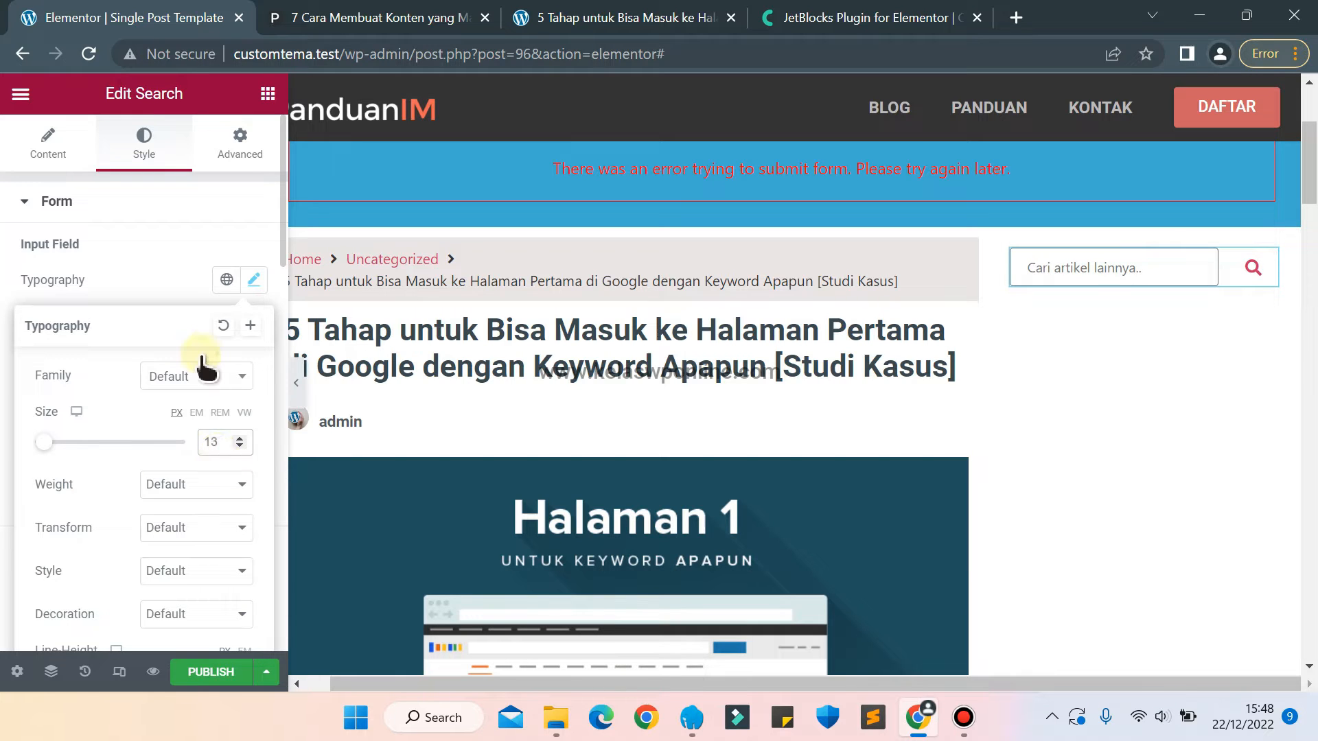
{"action": "left_click", "coordinate": [141, 257]}
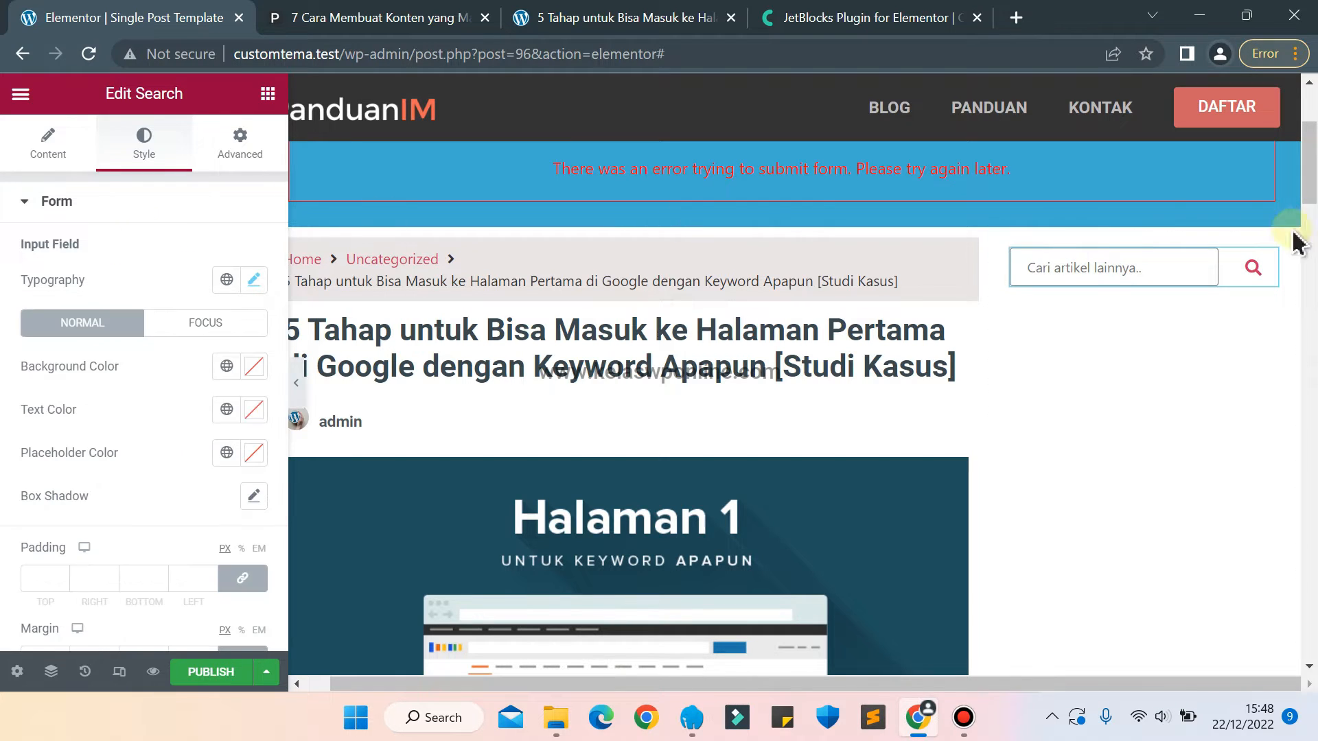
Place a Heading widget above the search field and set its title to "Search".
{"action": "left_click", "coordinate": [267, 94]}
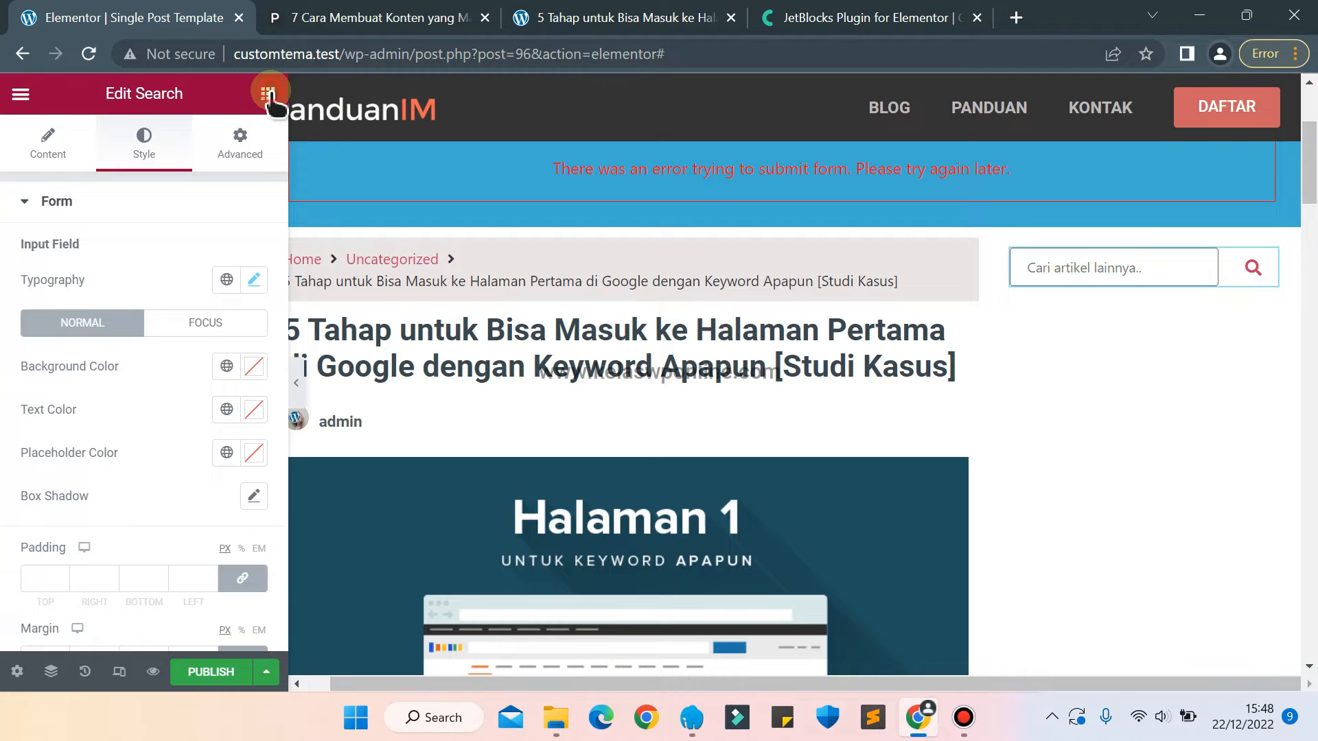
{"action": "type", "text": "h"}
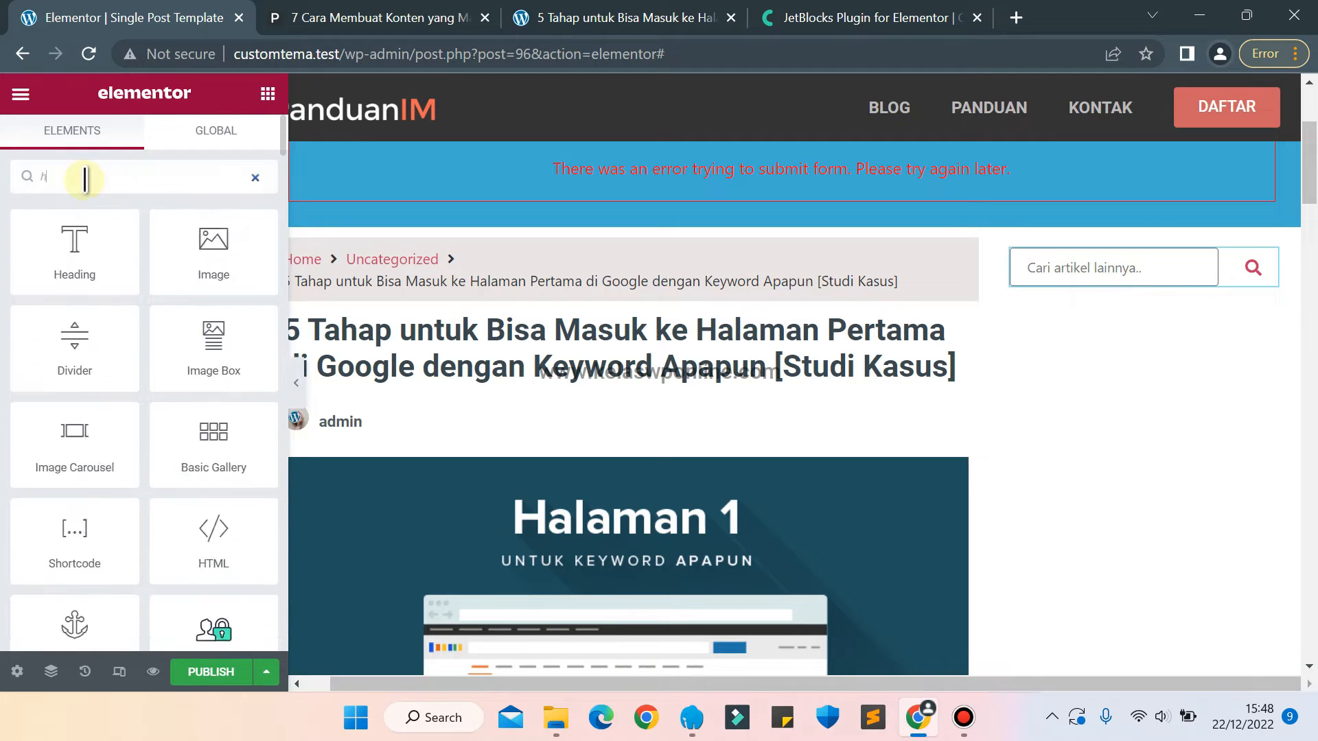
{"action": "type", "text": "ead"}
{"action": "left_click_drag", "start_coordinate": [76, 263], "coordinate": [1071, 269]}
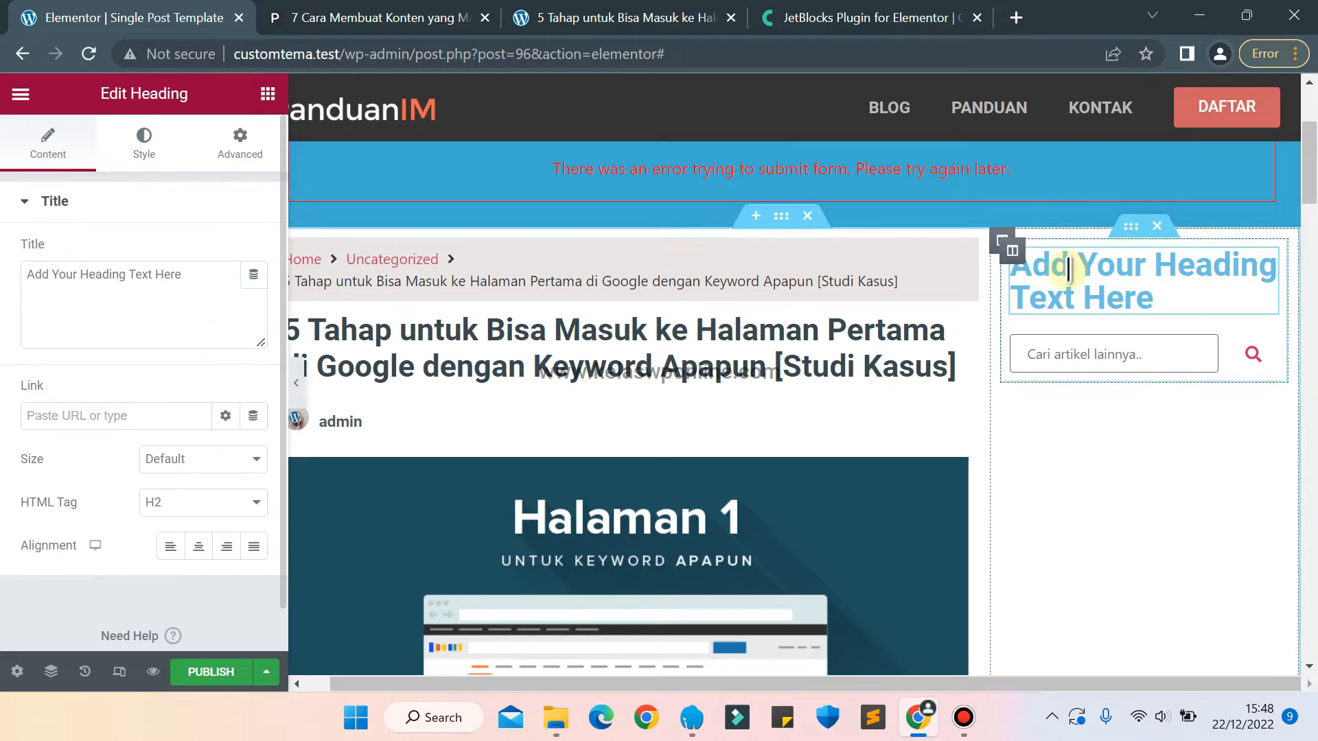
{"action": "left_click", "coordinate": [216, 288]}
{"action": "key", "text": "BackSpace"}
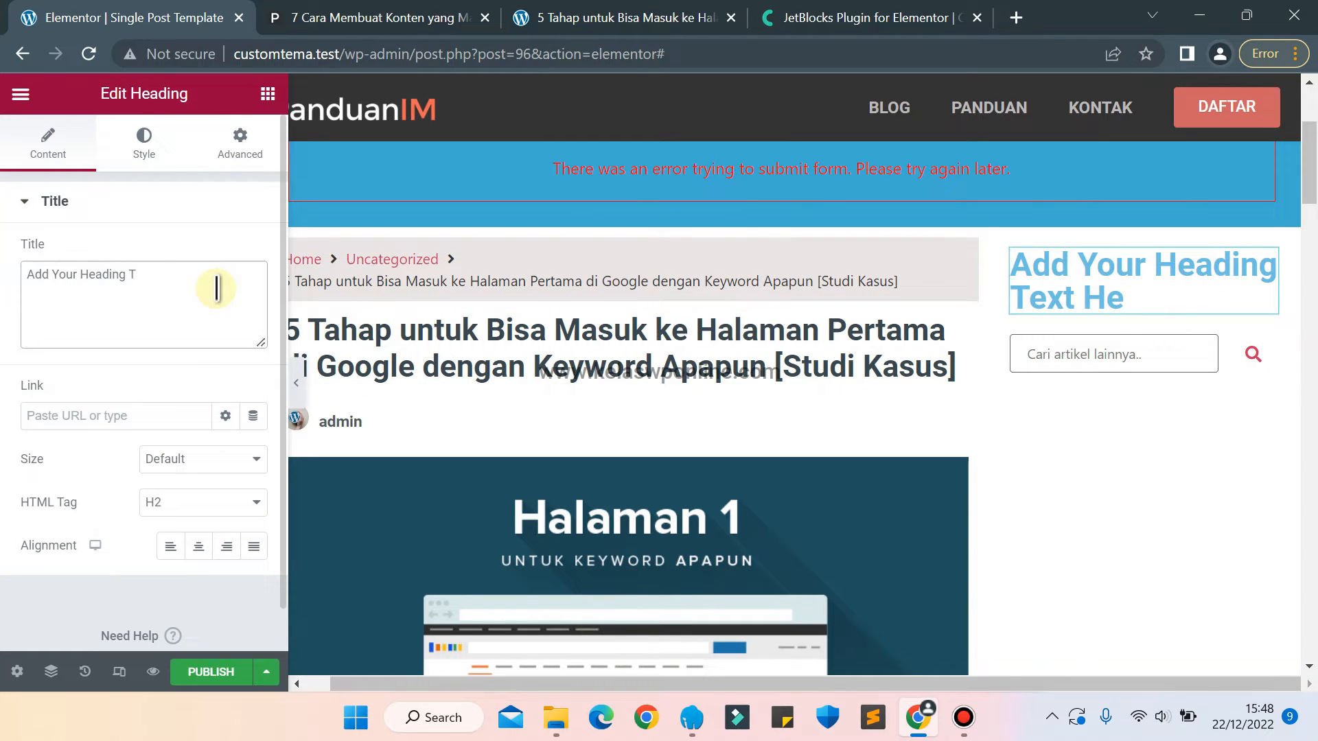
{"action": "key", "text": "BackSpace"}
{"action": "key", "text": "BackSpace"}
{"action": "key", "text": "BackSpace"}
{"action": "key", "text": "BackSpace"}
{"action": "key", "text": "BackSpace"}
{"action": "key", "text": "BackSpace"}
{"action": "key", "text": "BackSpace"}
{"action": "key", "text": "BackSpace"}
{"action": "key", "text": "BackSpace"}
{"action": "key", "text": "BackSpace"}
{"action": "key", "text": "BackSpace"}
{"action": "key", "text": "BackSpace"}
{"action": "key", "text": "BackSpace"}
{"action": "key", "text": "BackSpace"}
{"action": "key", "text": "BackSpace"}
{"action": "key", "text": "BackSpace"}
{"action": "key", "text": "BackSpace"}
{"action": "key", "text": "BackSpace"}
{"action": "type", "text": "Search"}
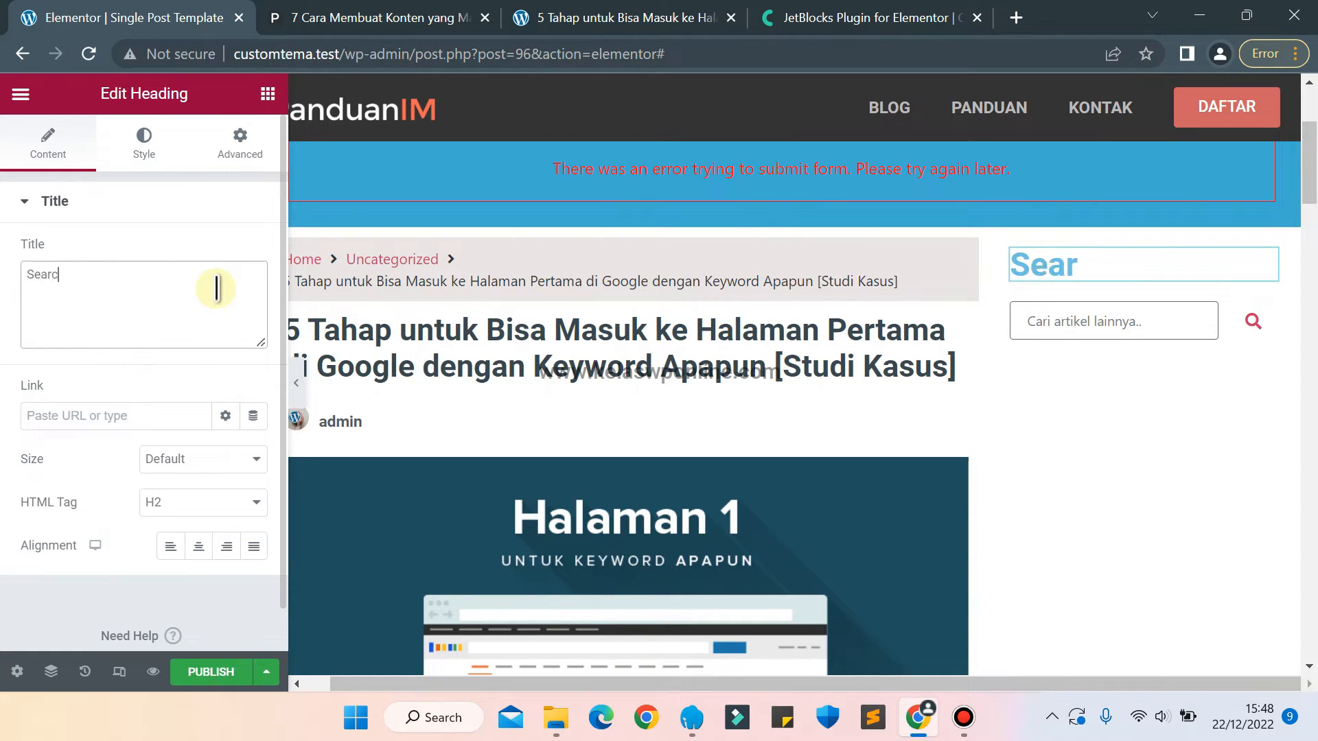
Set the Search heading's text color to the grey-blue #6F94A4.
{"action": "left_click", "coordinate": [144, 141]}
{"action": "left_click", "coordinate": [254, 252]}
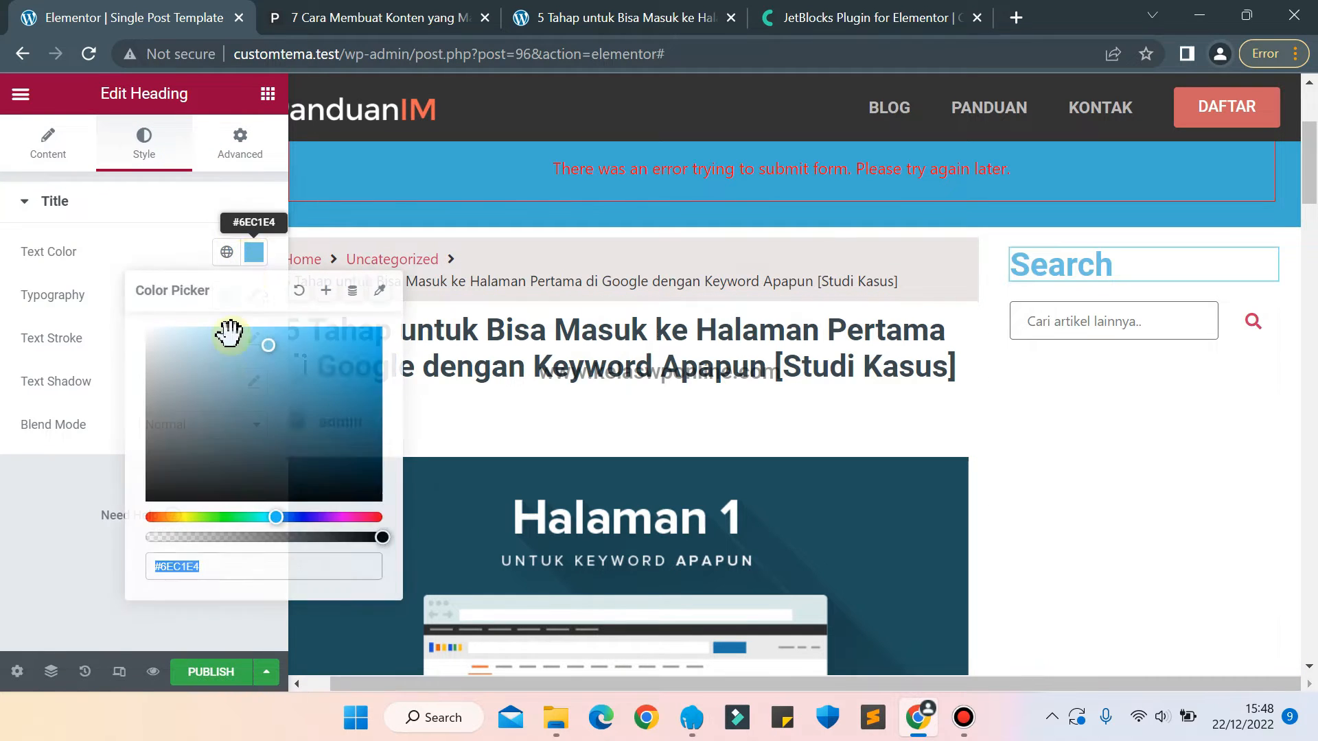
{"action": "left_click_drag", "start_coordinate": [221, 383], "coordinate": [221, 389]}
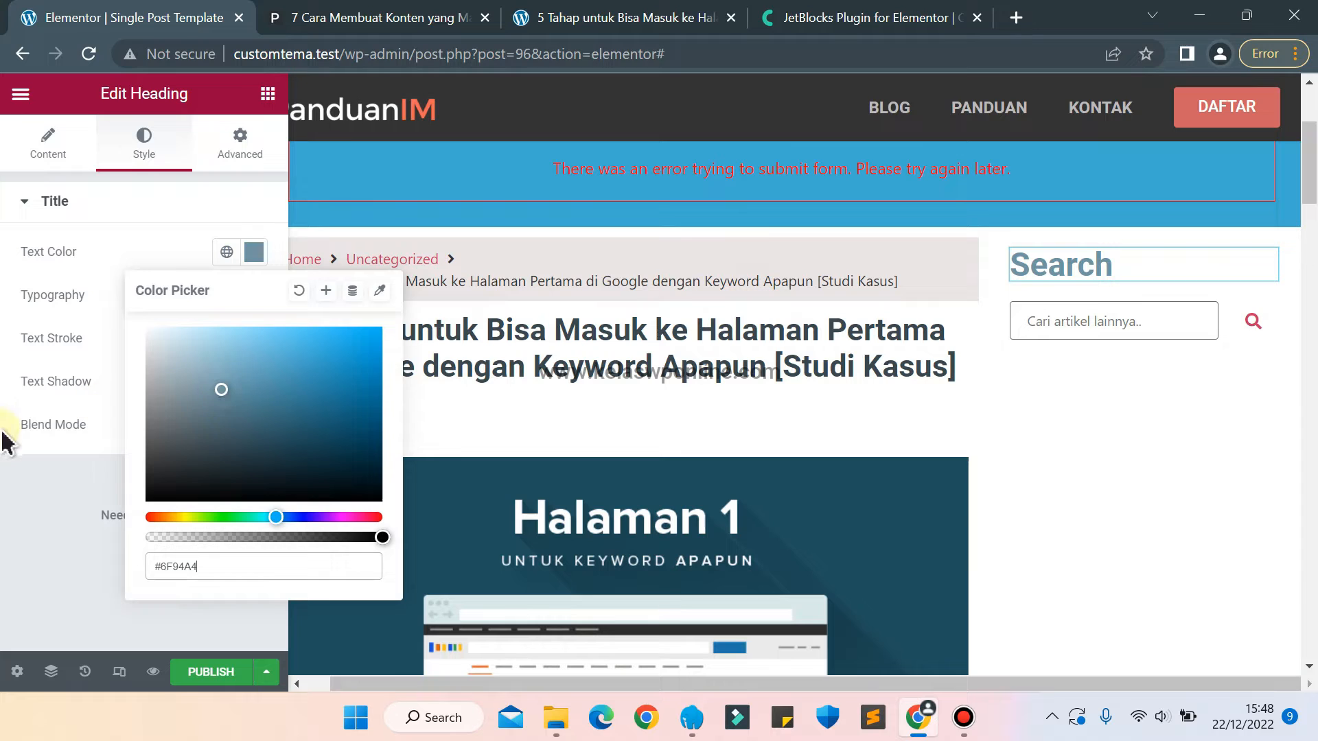
{"action": "left_click", "coordinate": [5, 310]}
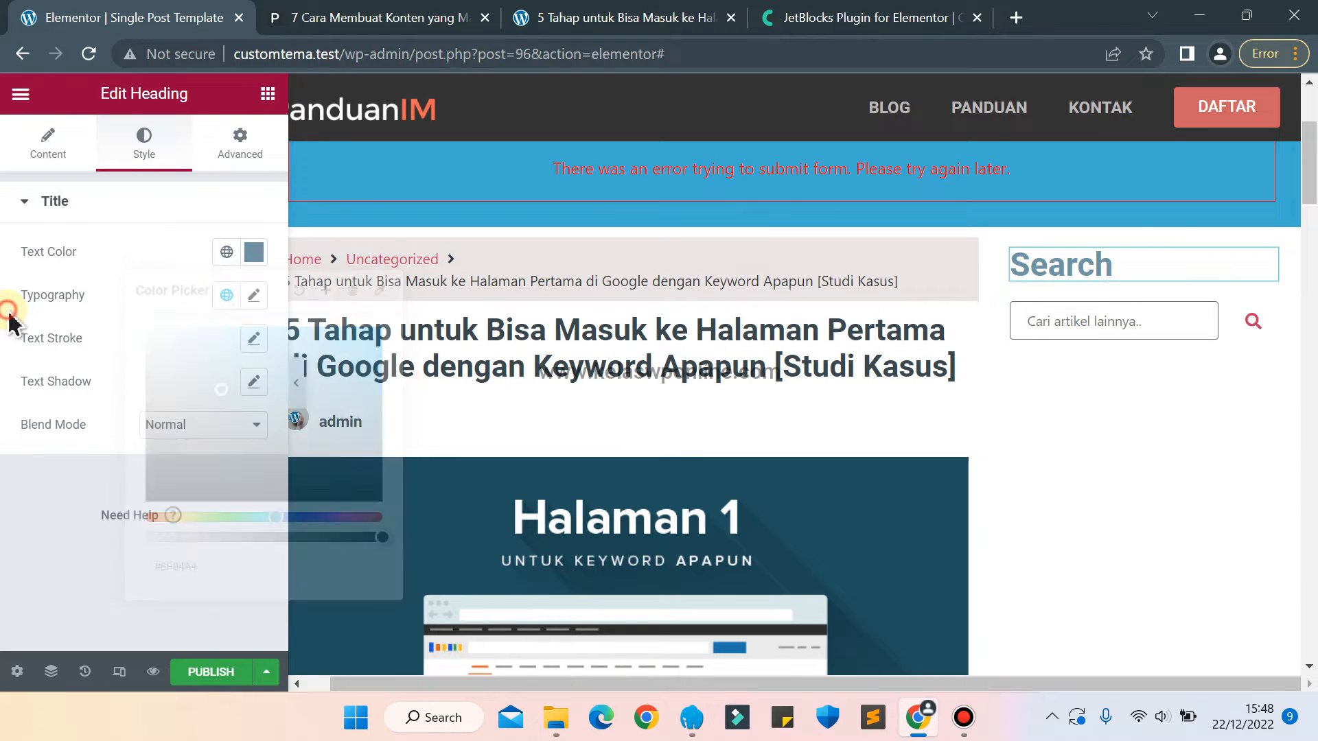
Set the Search heading's typography size to 20 px.
{"action": "left_click", "coordinate": [253, 295]}
{"action": "type", "text": "12"}
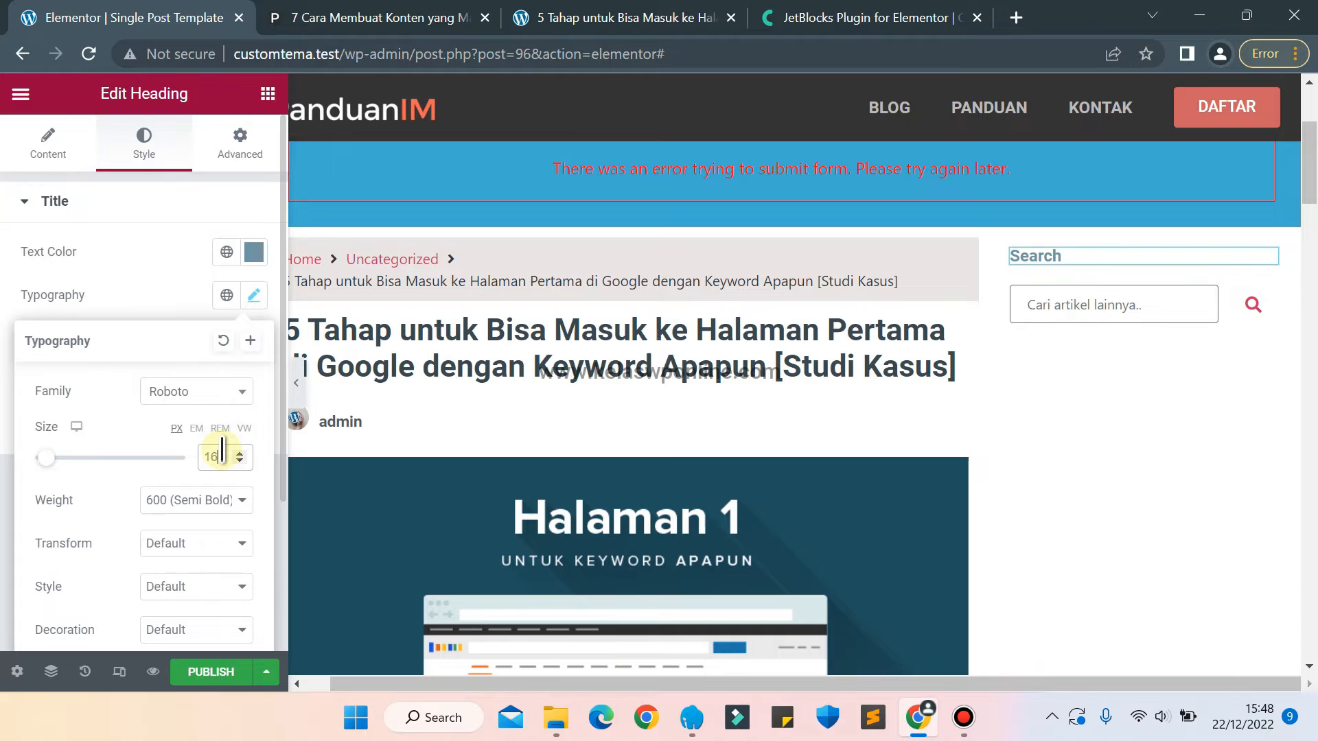
{"action": "key", "text": "Up"}
{"action": "key", "text": "Up"}
{"action": "key", "text": "Up"}
{"action": "key", "text": "Up"}
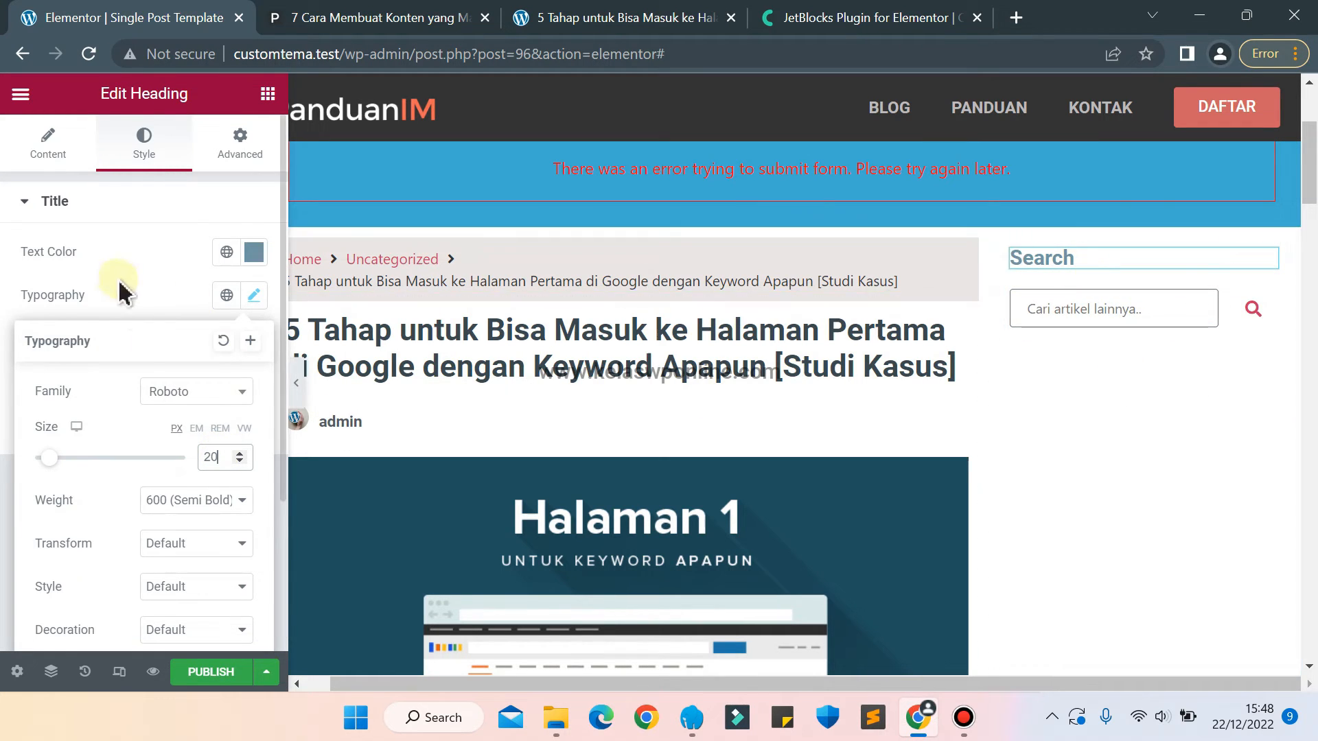
Open the Membuat Blog article from the Panduan Pilihan banners on the panduanim.com reference page in a separate tab and show its banner.
{"action": "key", "text": "ctrl+Tab"}
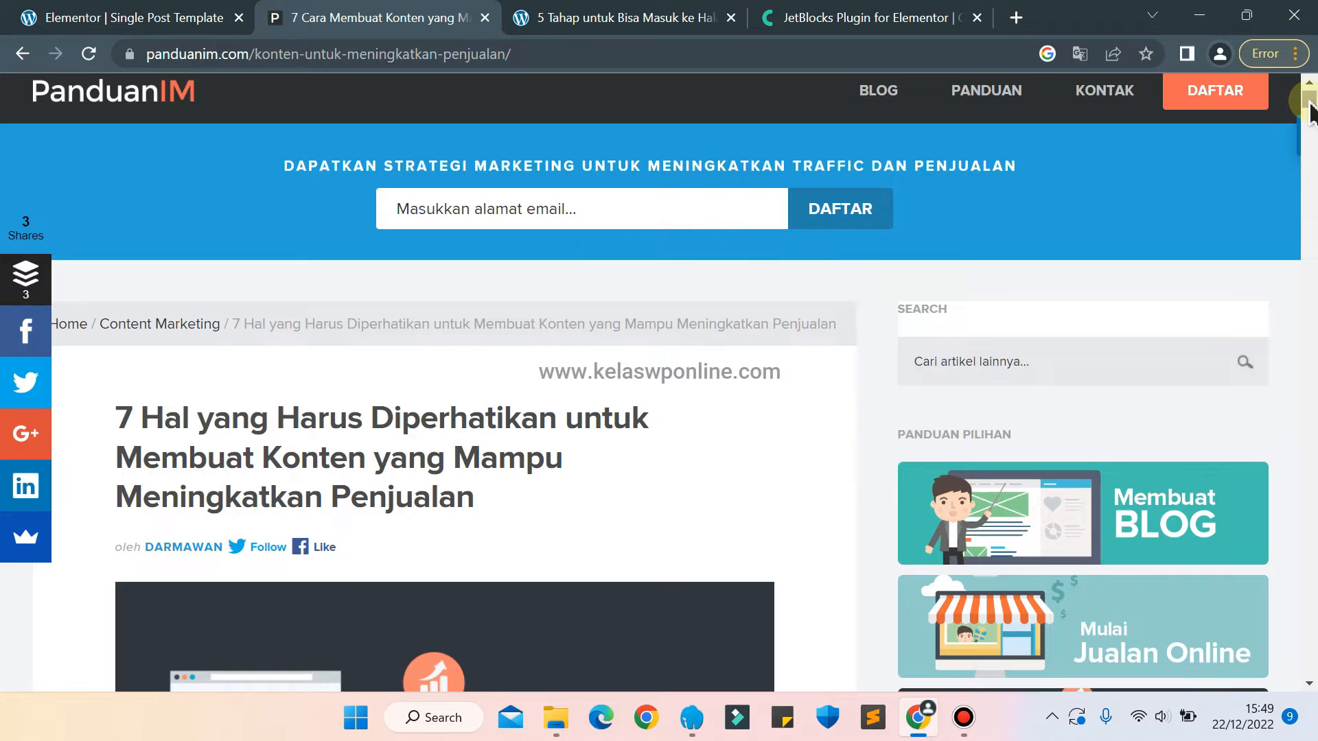
{"action": "left_click_drag", "start_coordinate": [1309, 102], "coordinate": [1309, 104]}
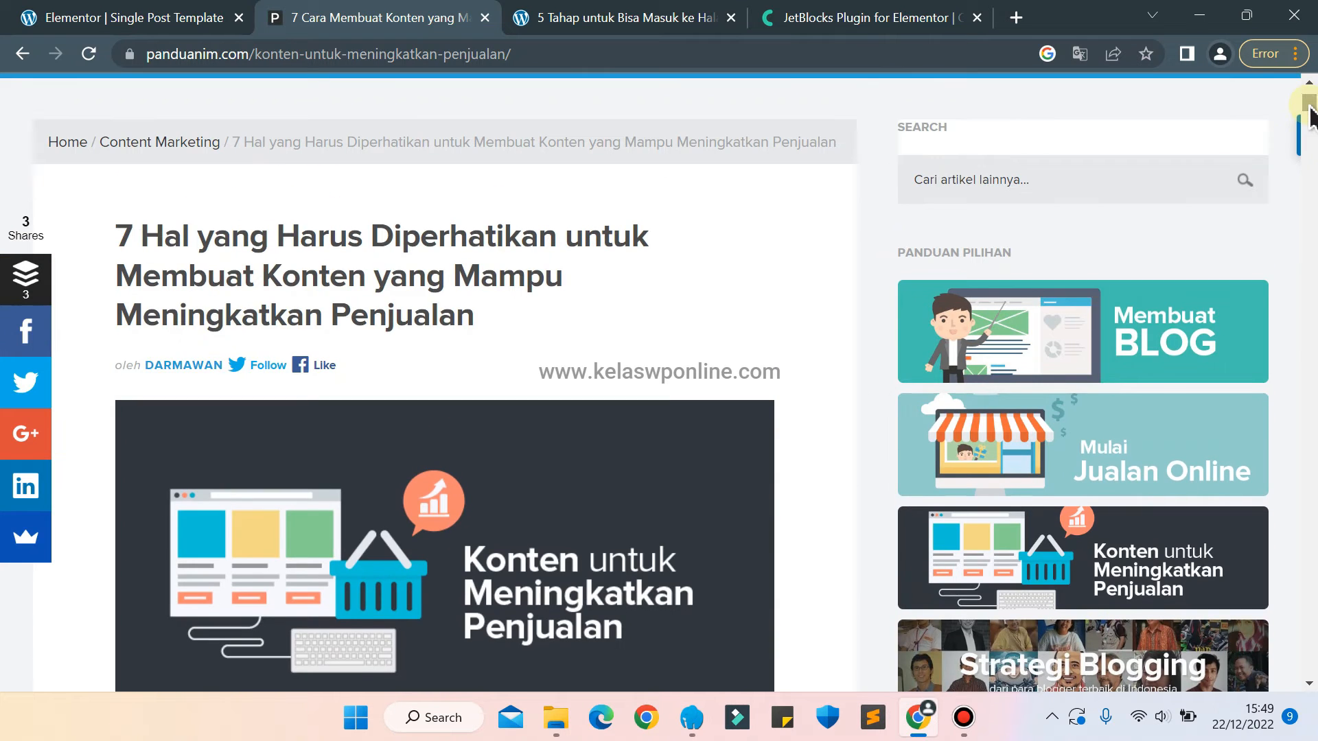
{"action": "right_click", "coordinate": [1056, 321]}
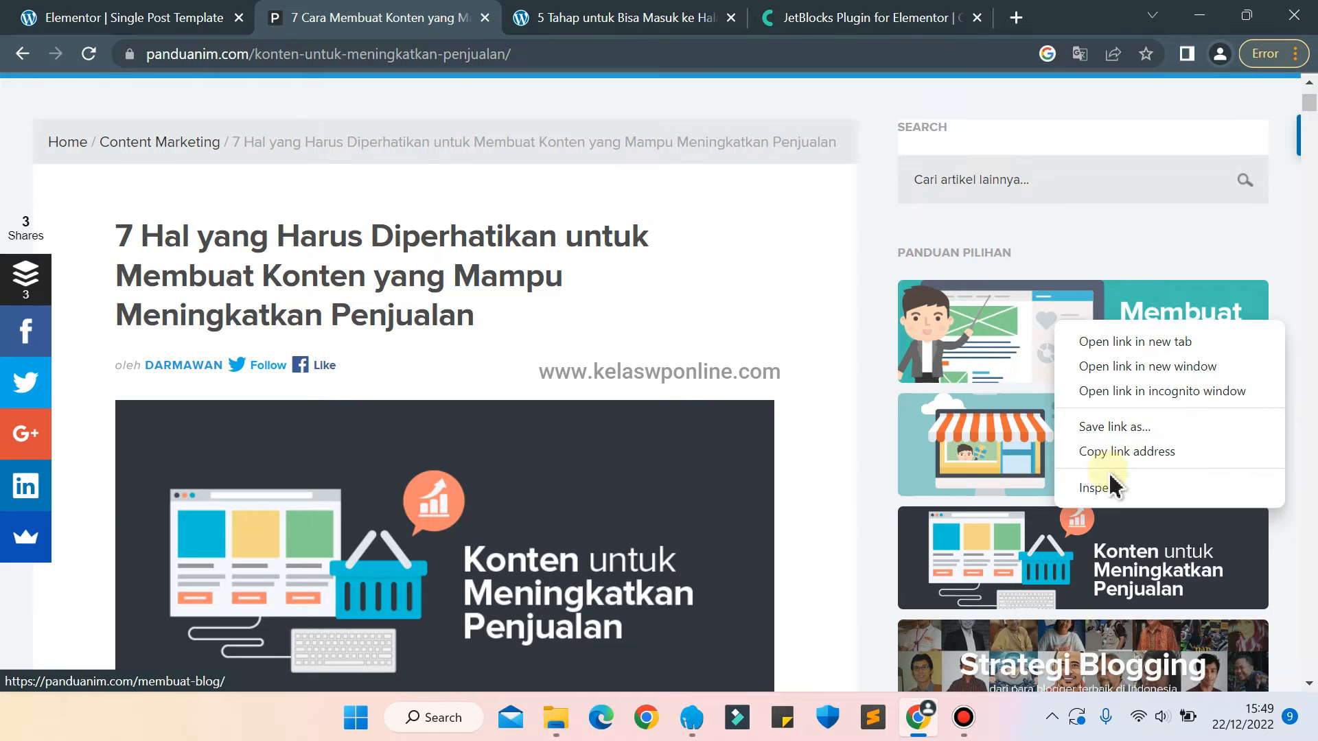
{"action": "left_click", "coordinate": [1092, 345]}
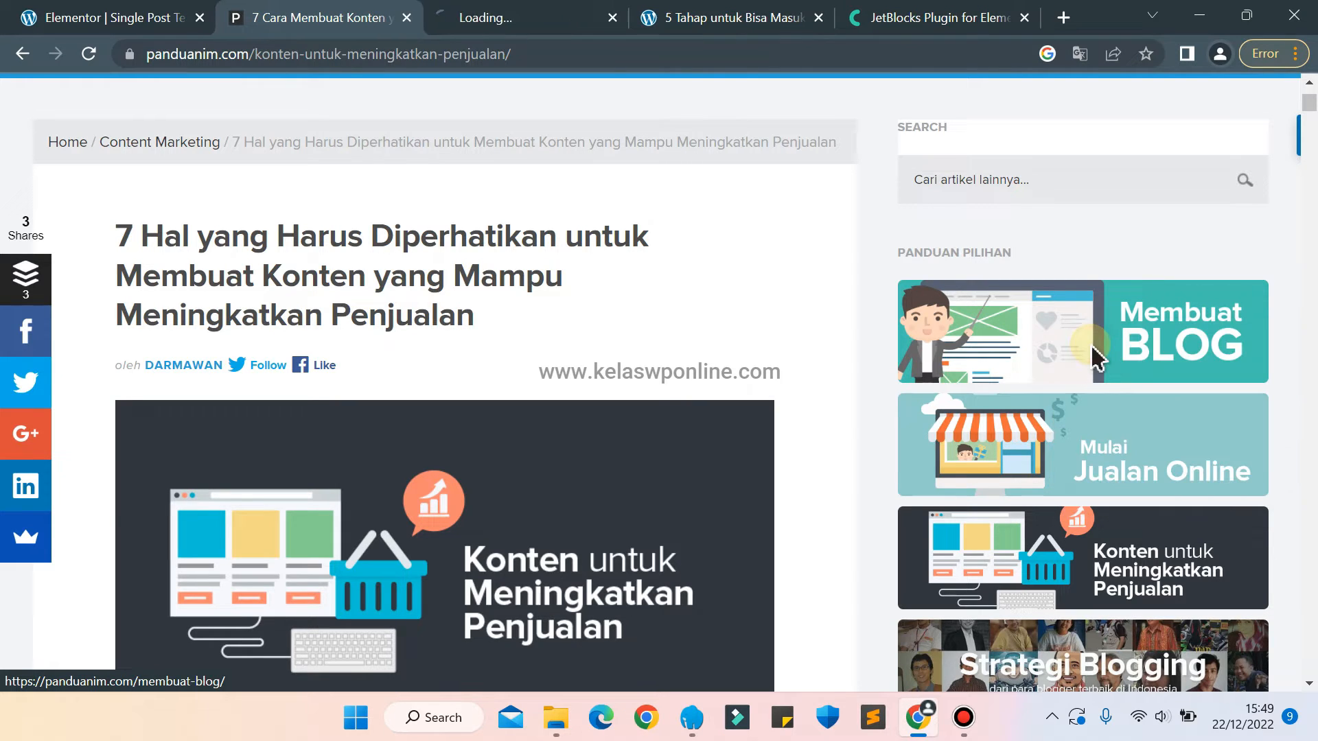
{"action": "left_click", "coordinate": [458, 16]}
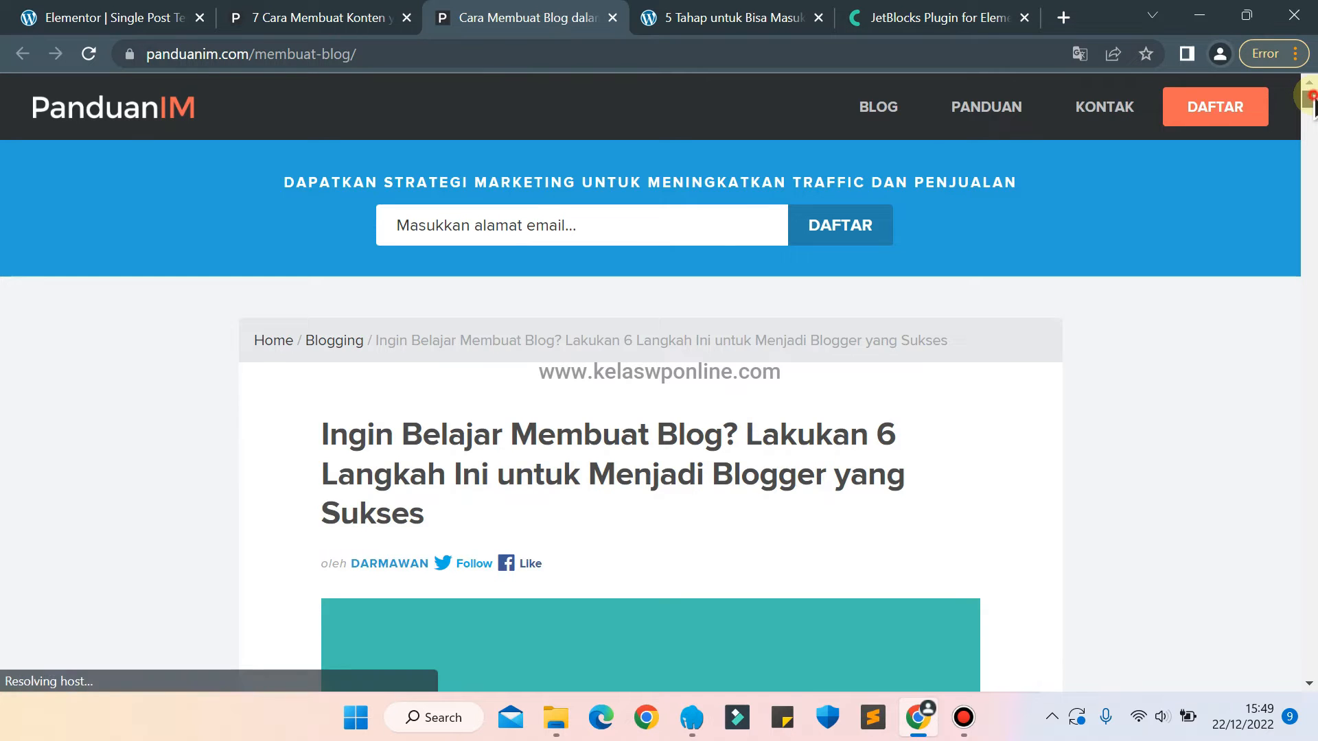
{"action": "left_click_drag", "start_coordinate": [1313, 96], "coordinate": [1312, 96]}
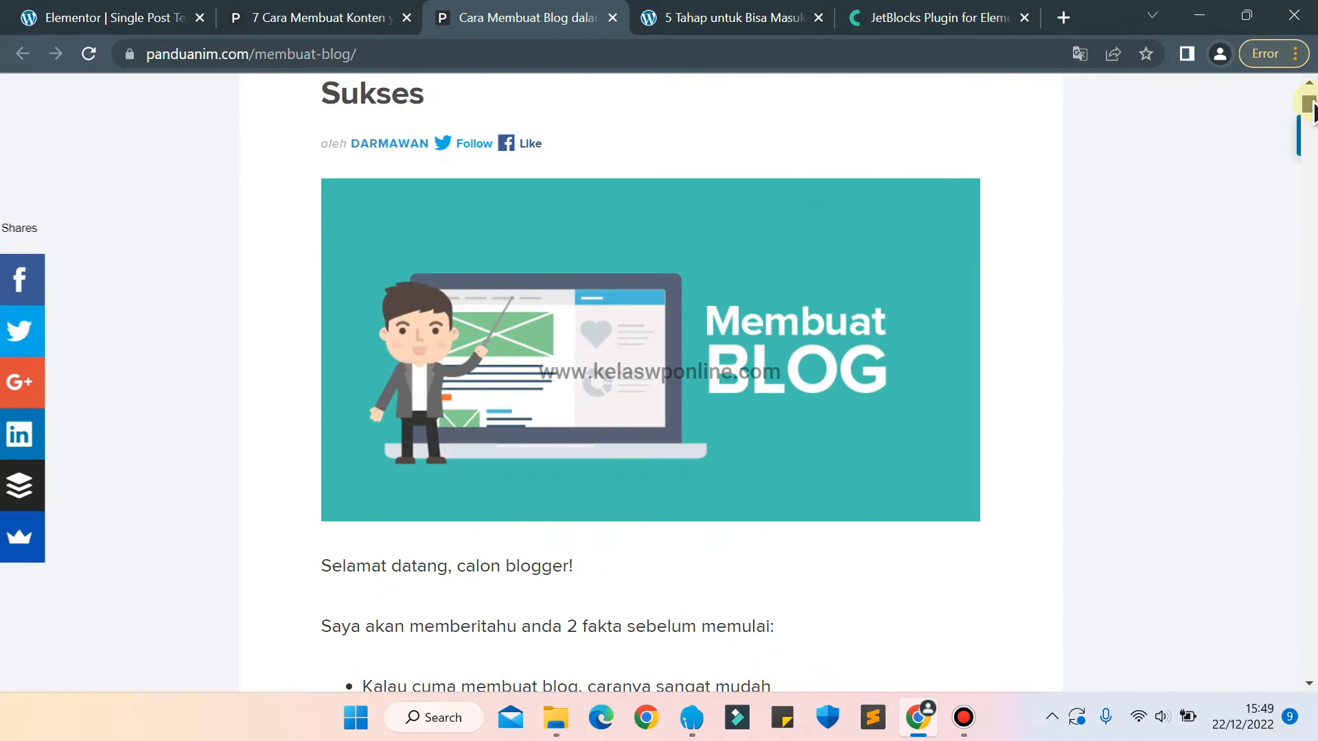
Save the Membuat Blog article's banner image to the Desktop as the WEBP file Membuat-Blog.
{"action": "left_click", "coordinate": [289, 15]}
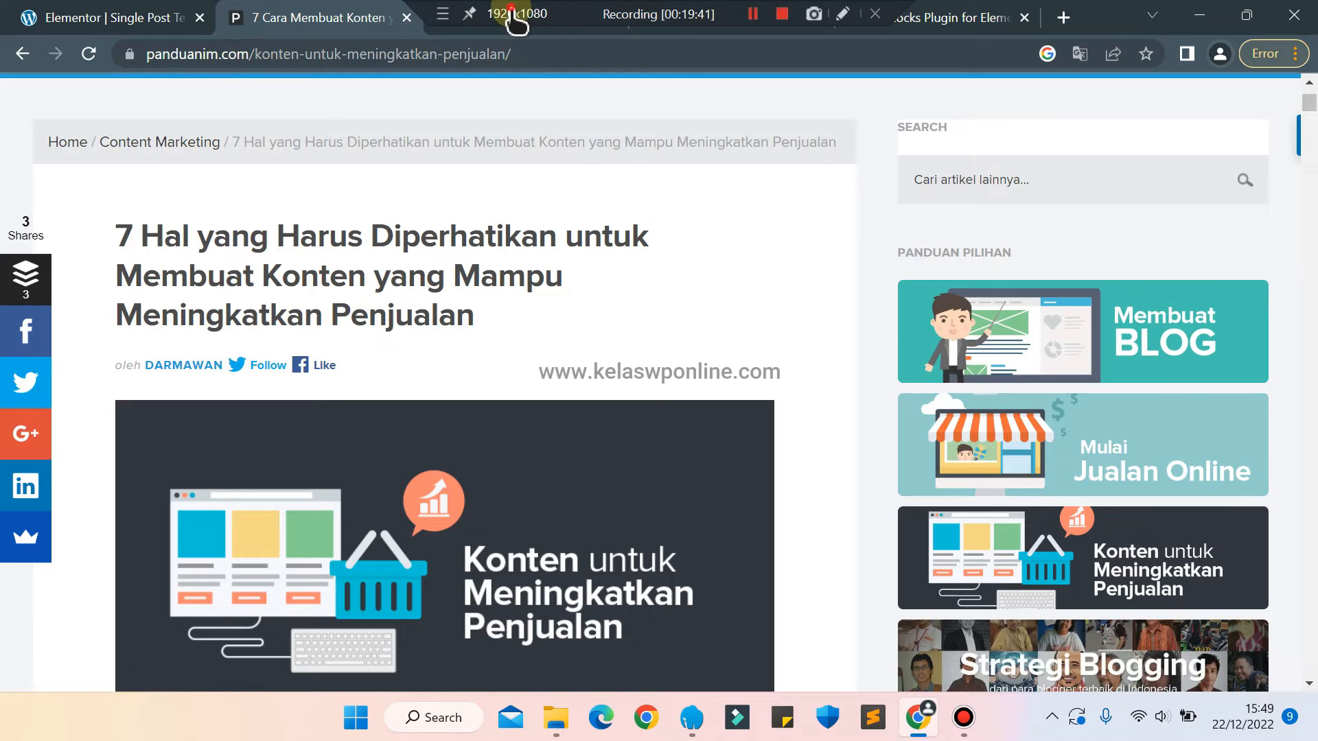
{"action": "left_click", "coordinate": [517, 21]}
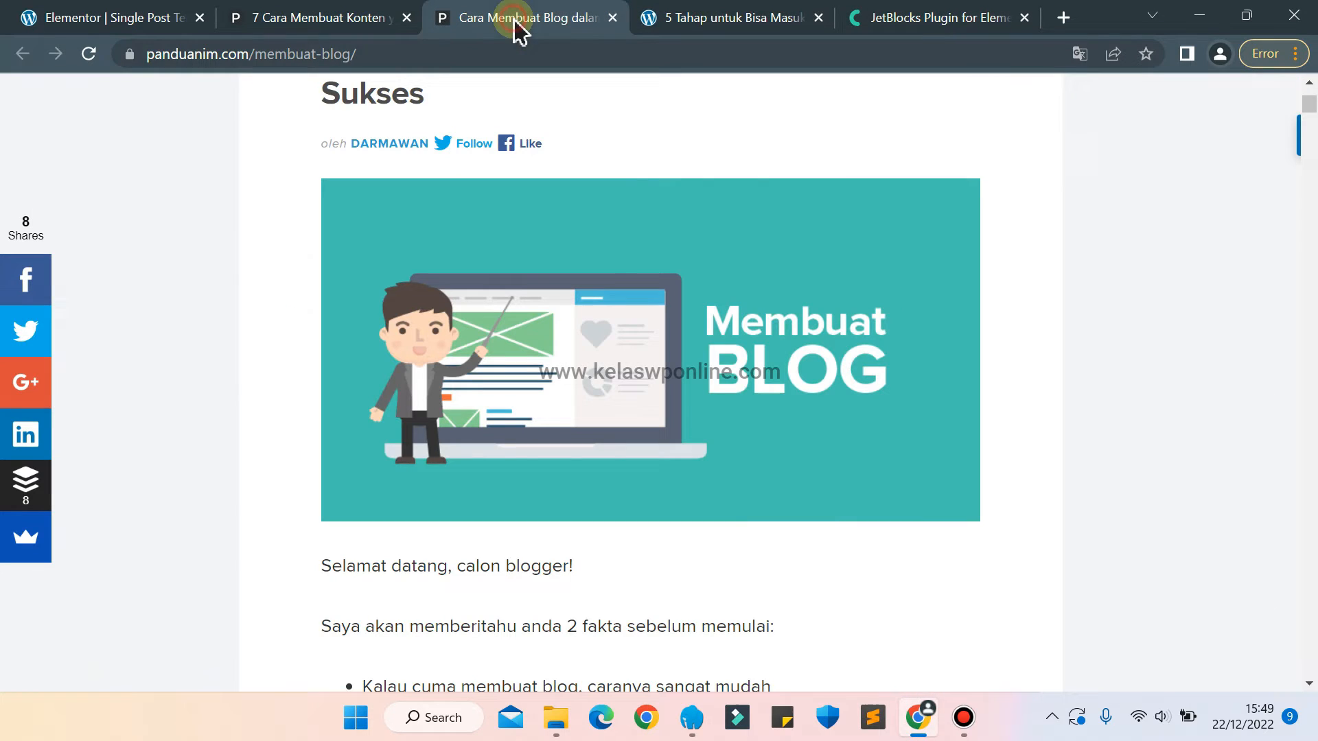
{"action": "right_click", "coordinate": [699, 413]}
{"action": "left_click", "coordinate": [784, 459]}
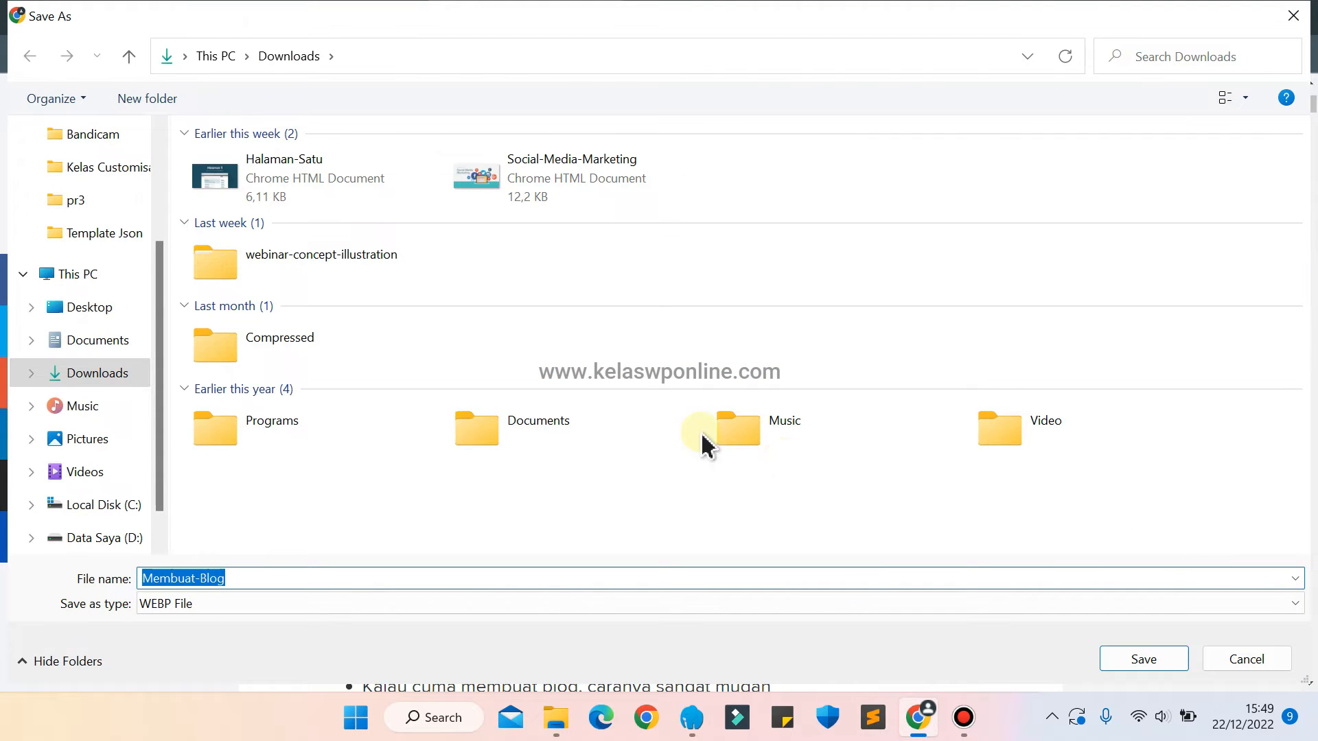
{"action": "left_click", "coordinate": [110, 306]}
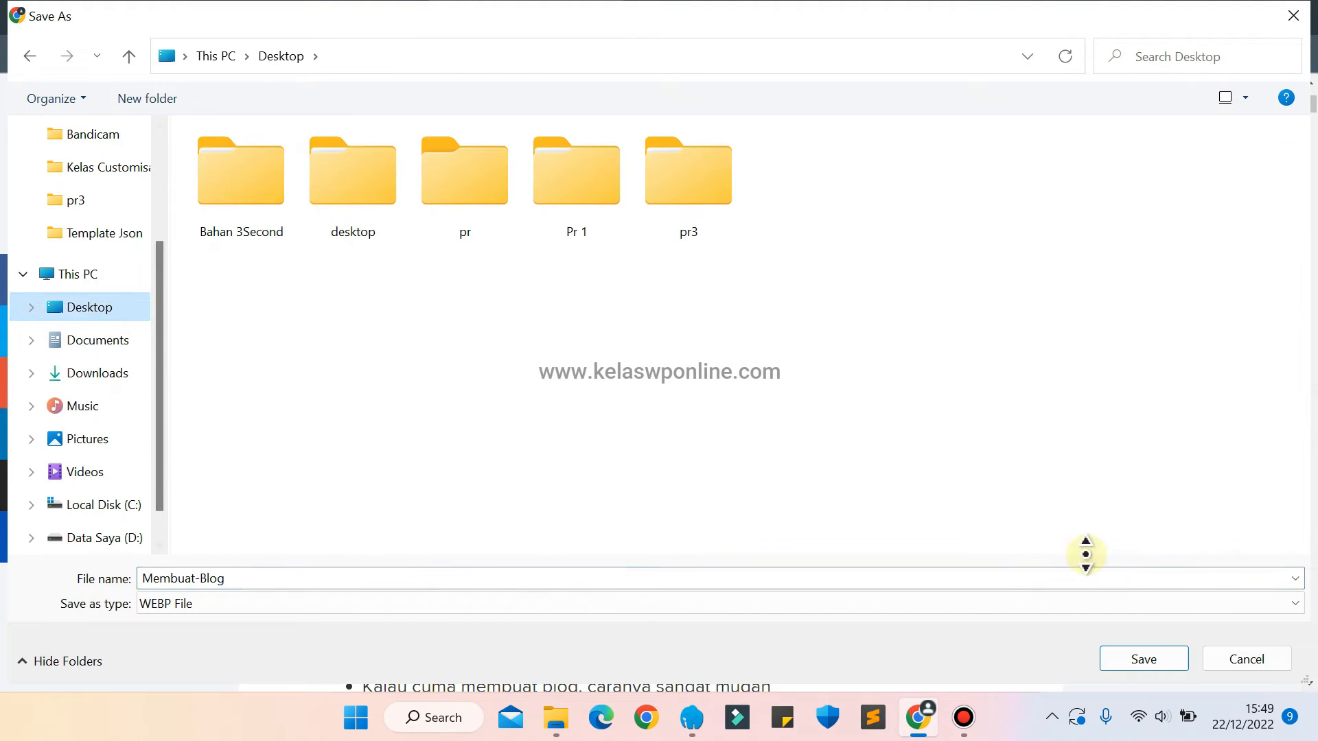
{"action": "left_click", "coordinate": [1138, 660]}
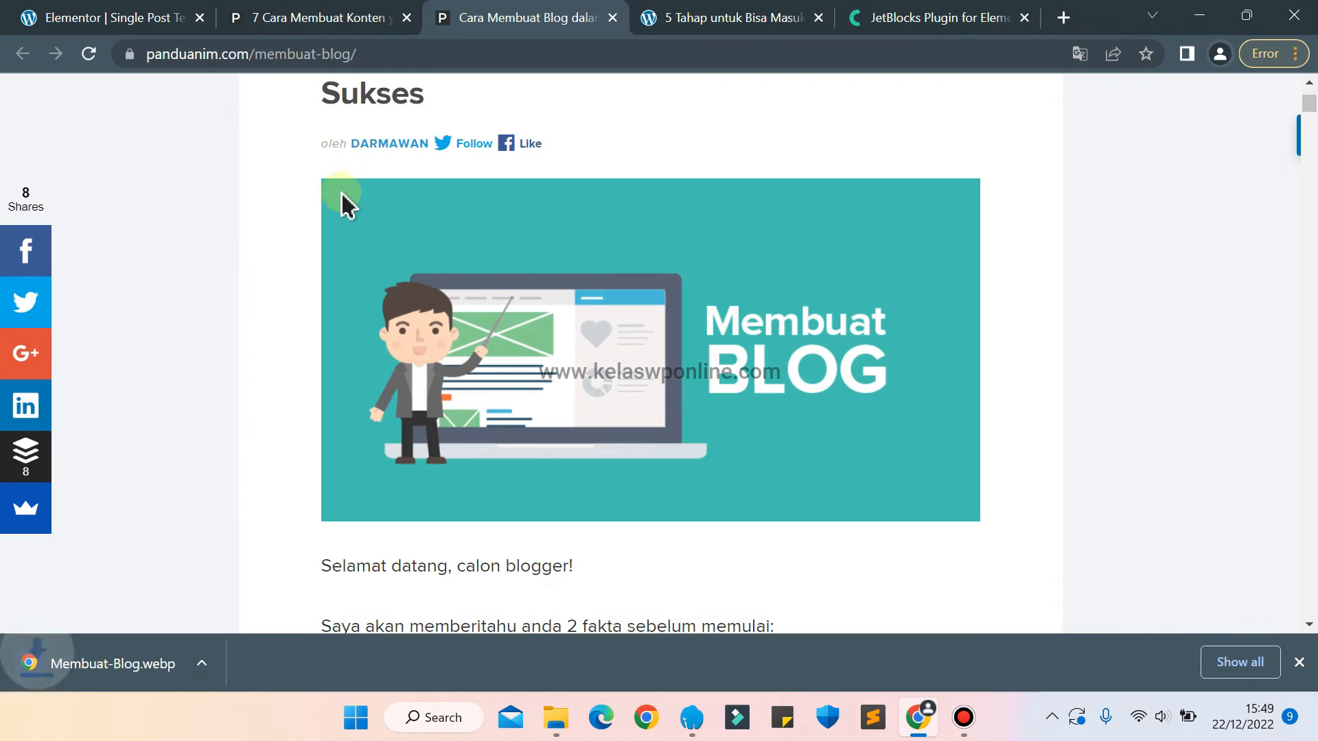
Back in the Elementor template, add an Inner Section below the sidebar's search field and reduce it to a single column.
{"action": "left_click", "coordinate": [247, 12]}
{"action": "left_click", "coordinate": [100, 13]}
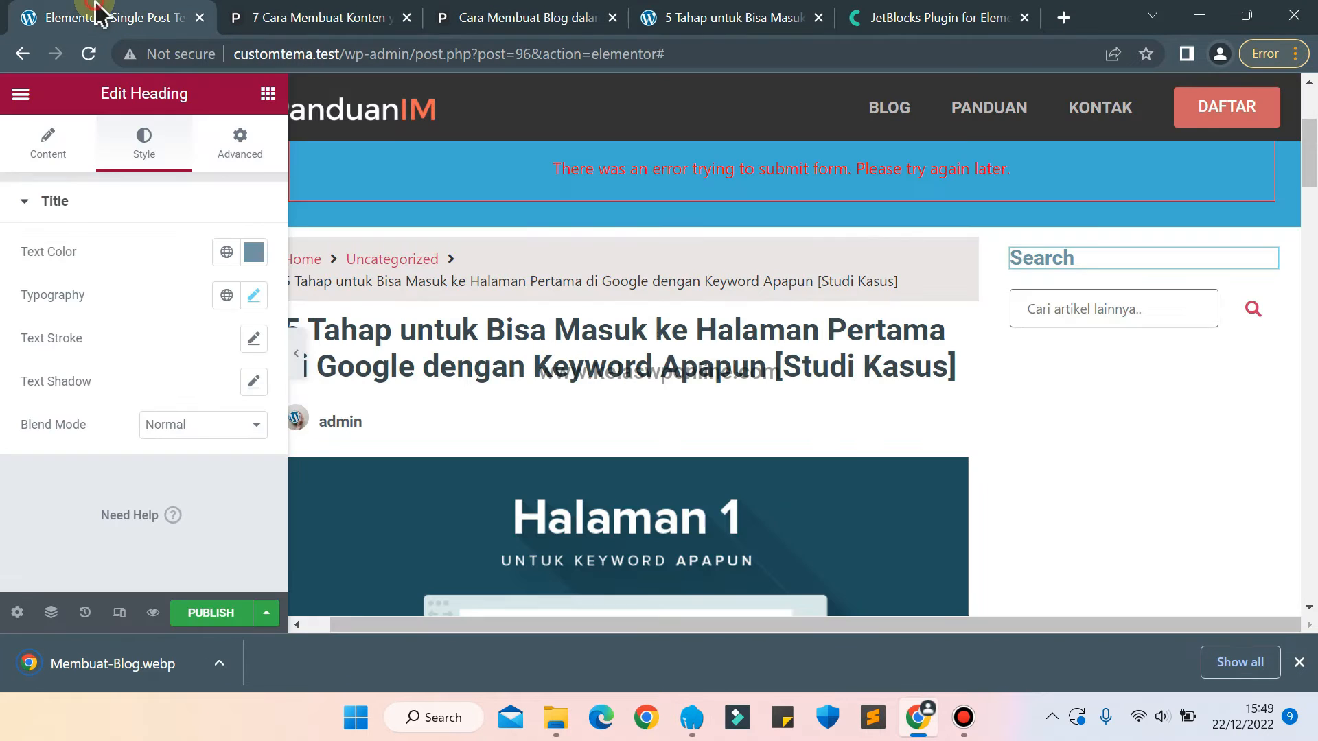
{"action": "left_click", "coordinate": [267, 94]}
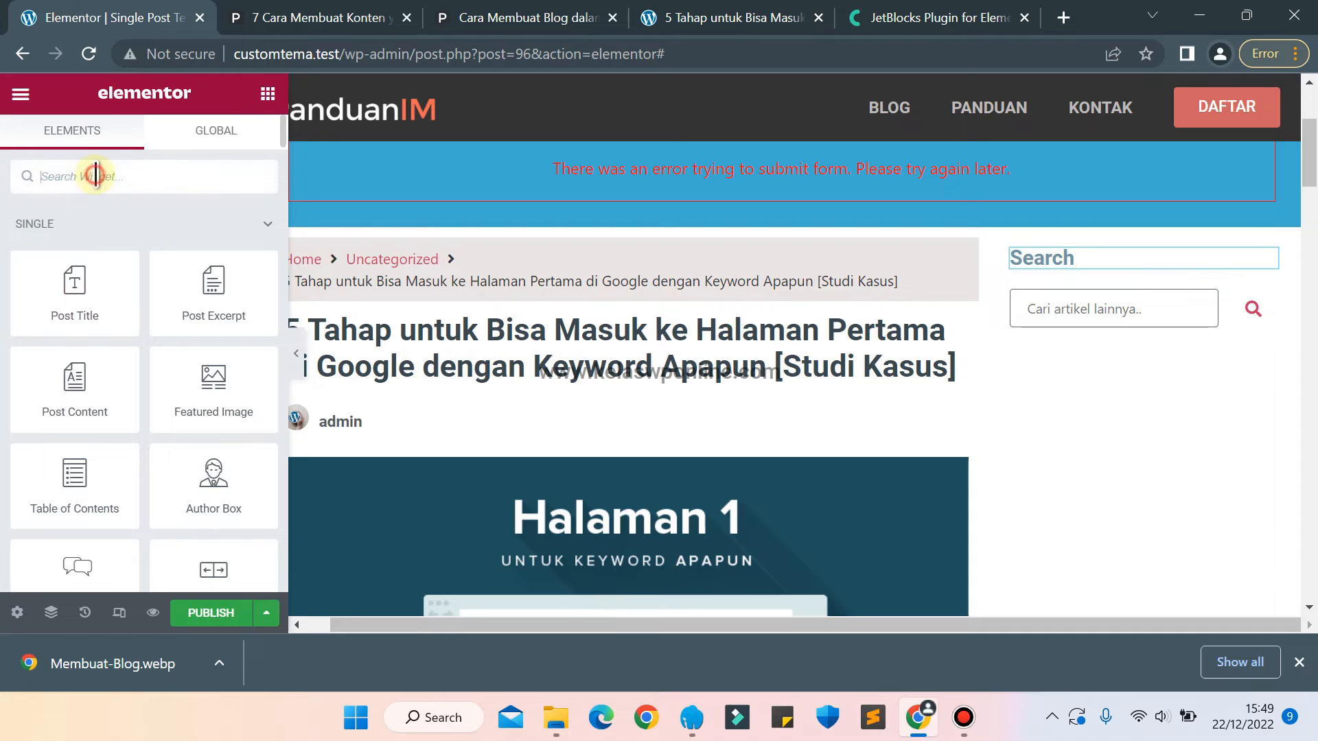
{"action": "type", "text": "inner"}
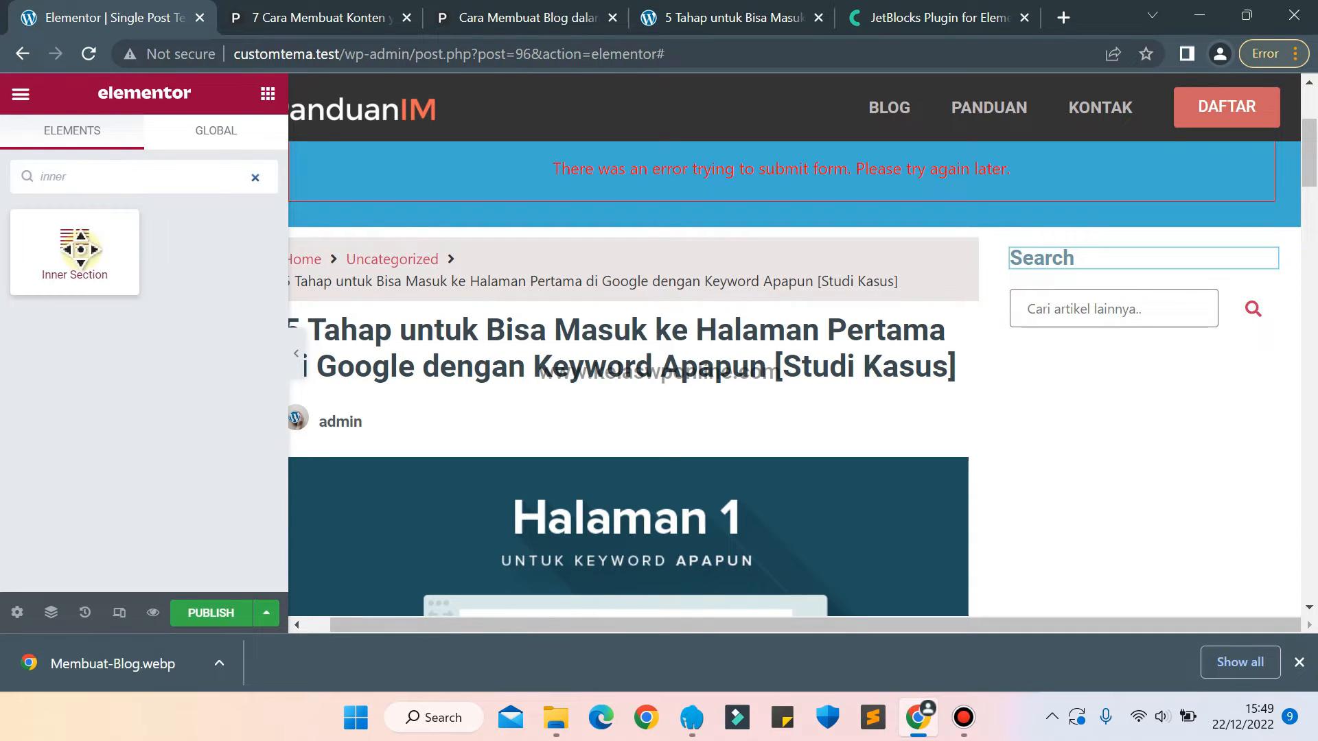
{"action": "left_click_drag", "start_coordinate": [74, 241], "coordinate": [1134, 347]}
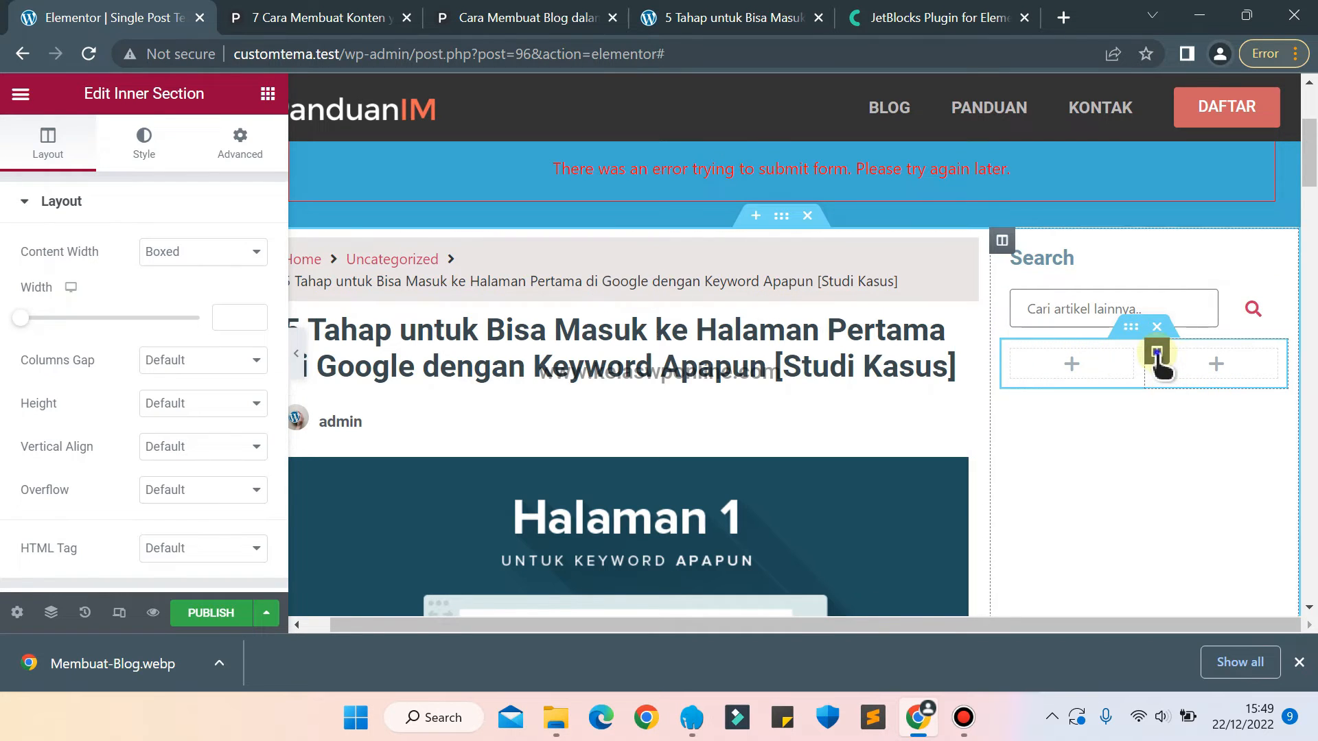
{"action": "right_click", "coordinate": [1157, 353]}
{"action": "left_click", "coordinate": [1167, 612]}
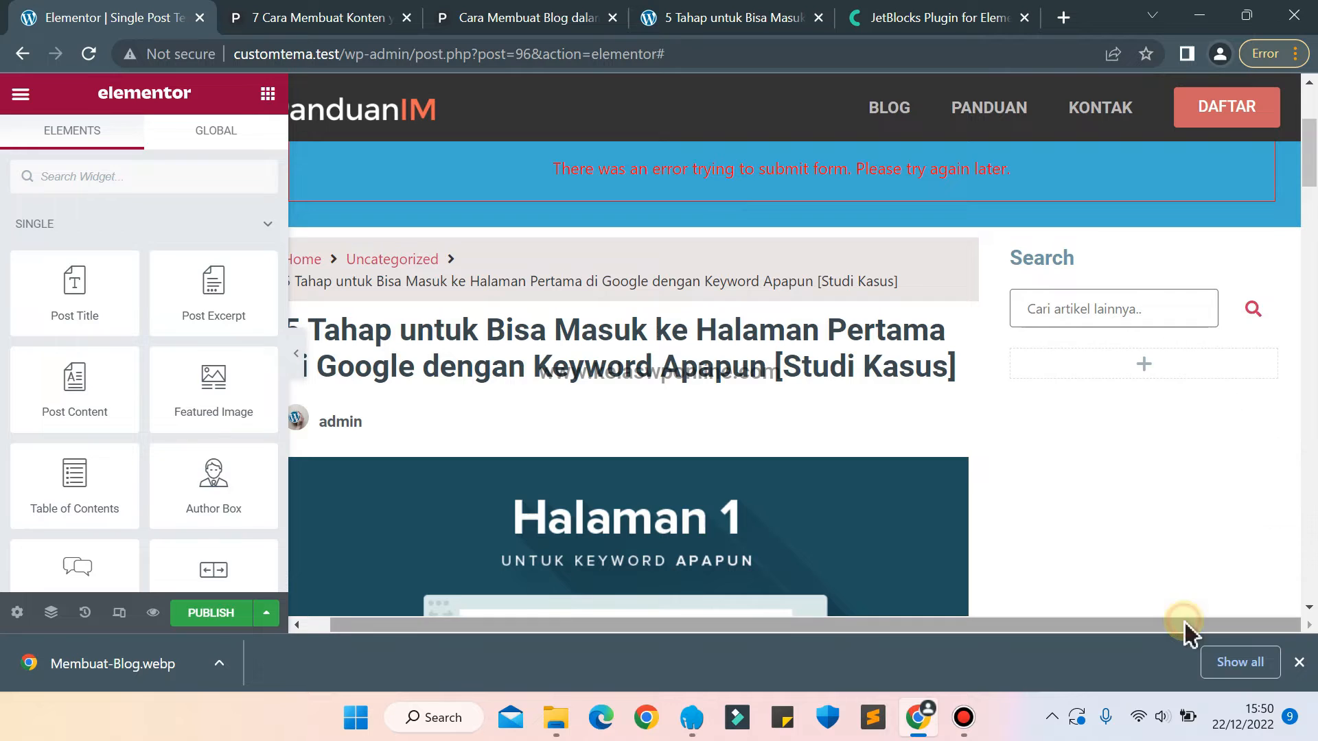
Copy the Search heading into the empty inner section column and set the copy's title to "Panduan Pilihan".
{"action": "right_click", "coordinate": [1083, 267]}
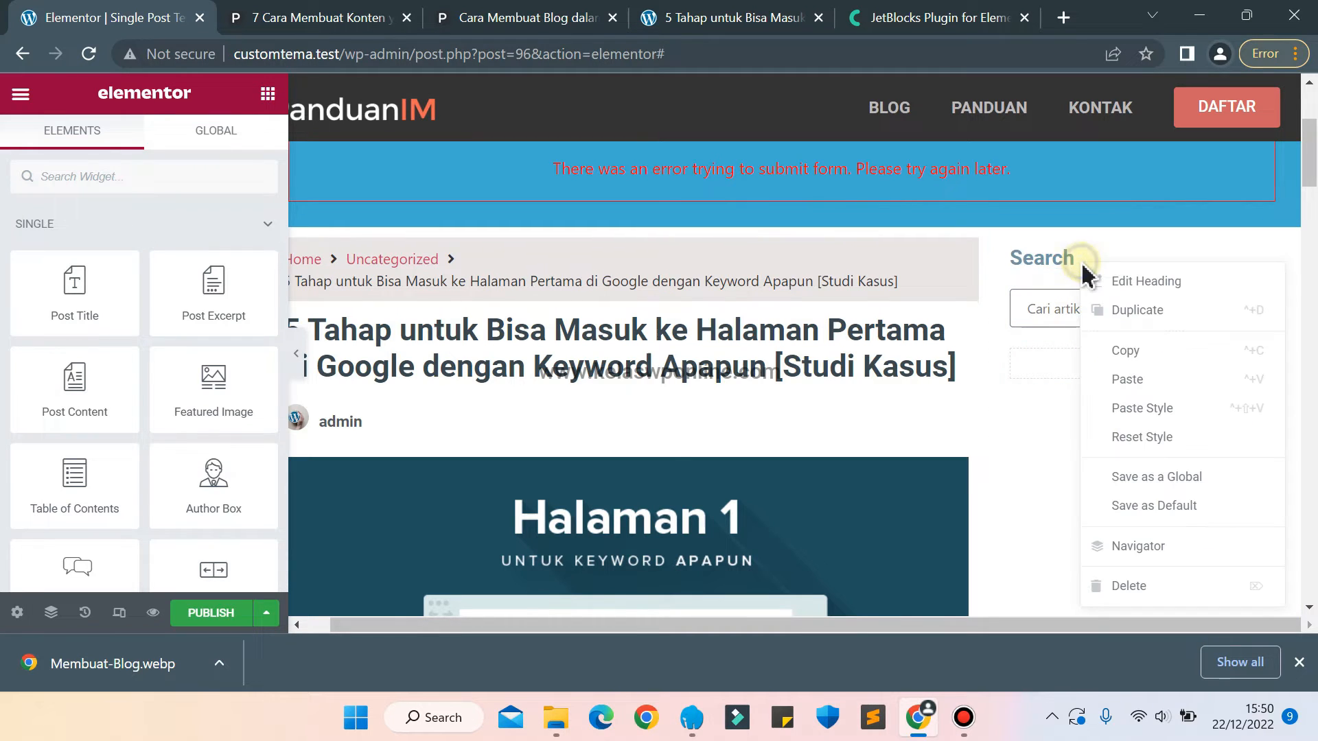
{"action": "left_click", "coordinate": [1136, 354]}
{"action": "right_click", "coordinate": [1079, 364]}
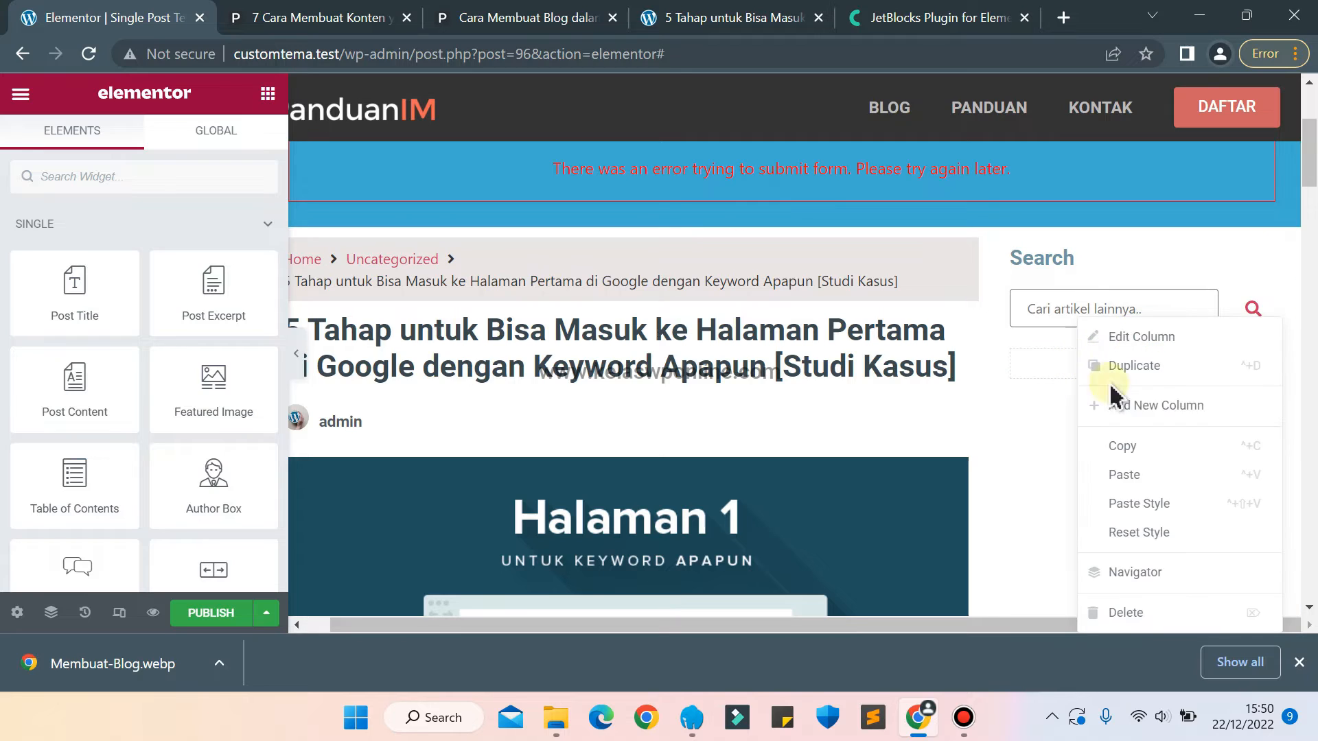
{"action": "left_click", "coordinate": [1131, 479]}
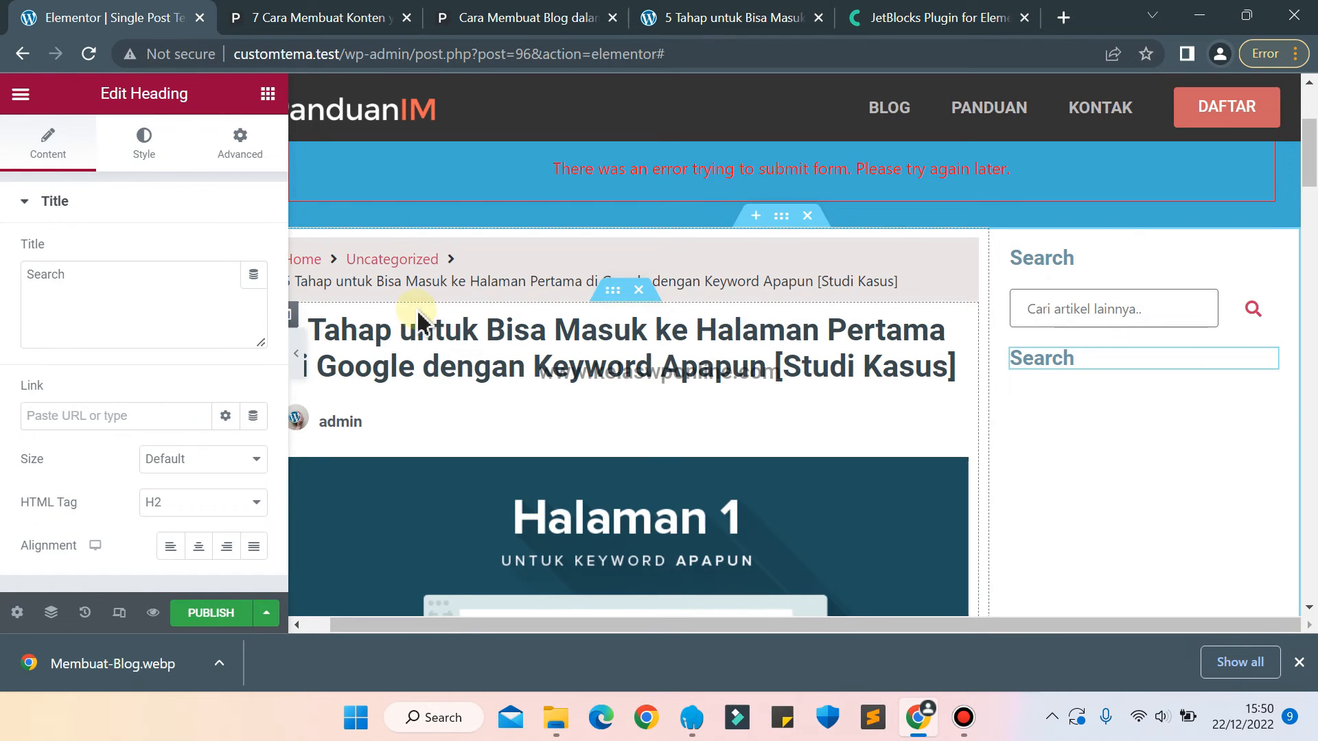
{"action": "left_click", "coordinate": [233, 269]}
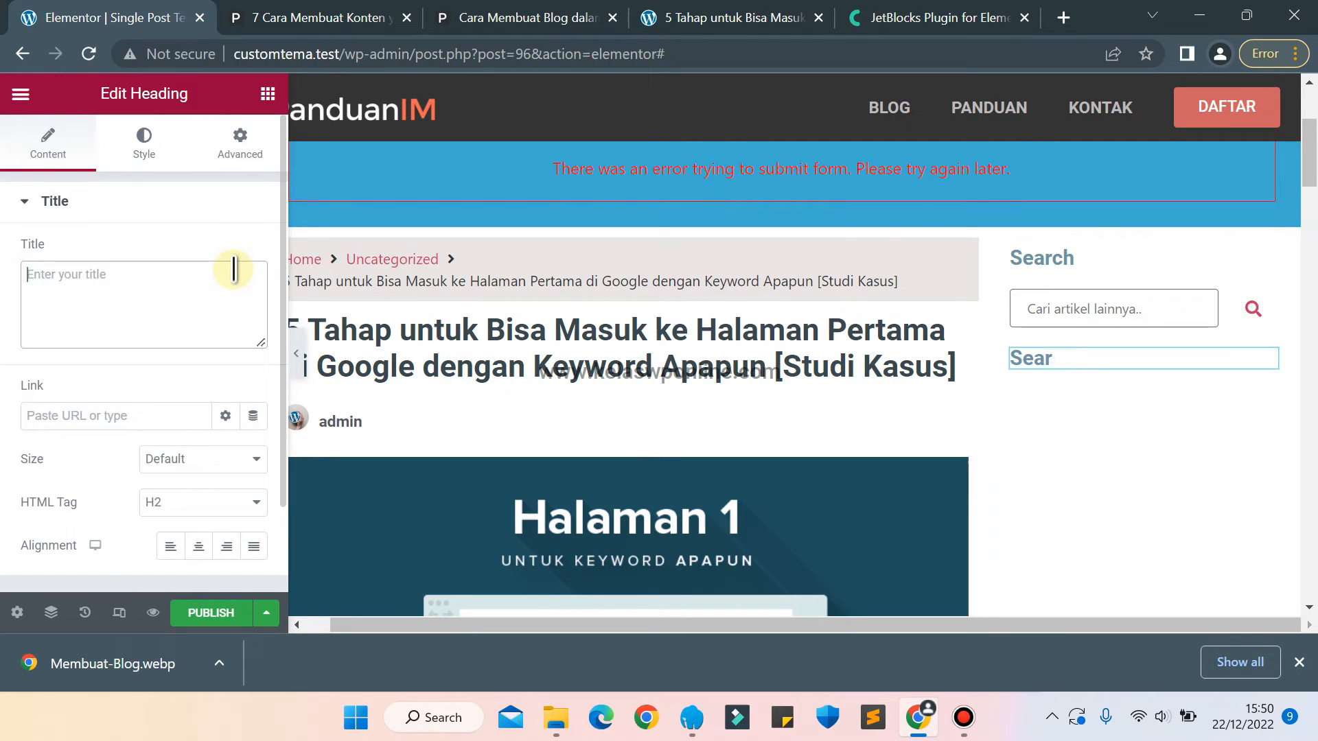
{"action": "type", "text": "Panduan Pilihan"}
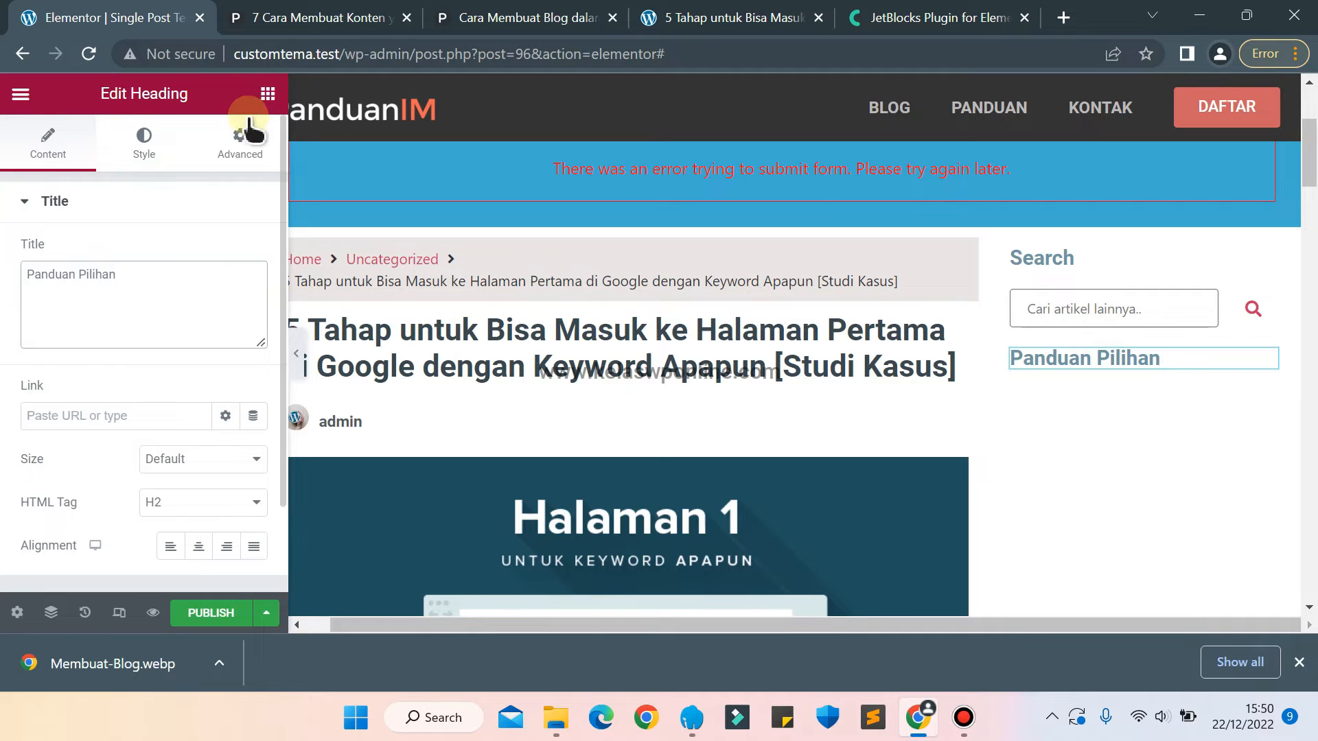
Place an Image widget below the Panduan Pilihan heading and choose the Membuat Blog banner as its image.
{"action": "left_click", "coordinate": [267, 96]}
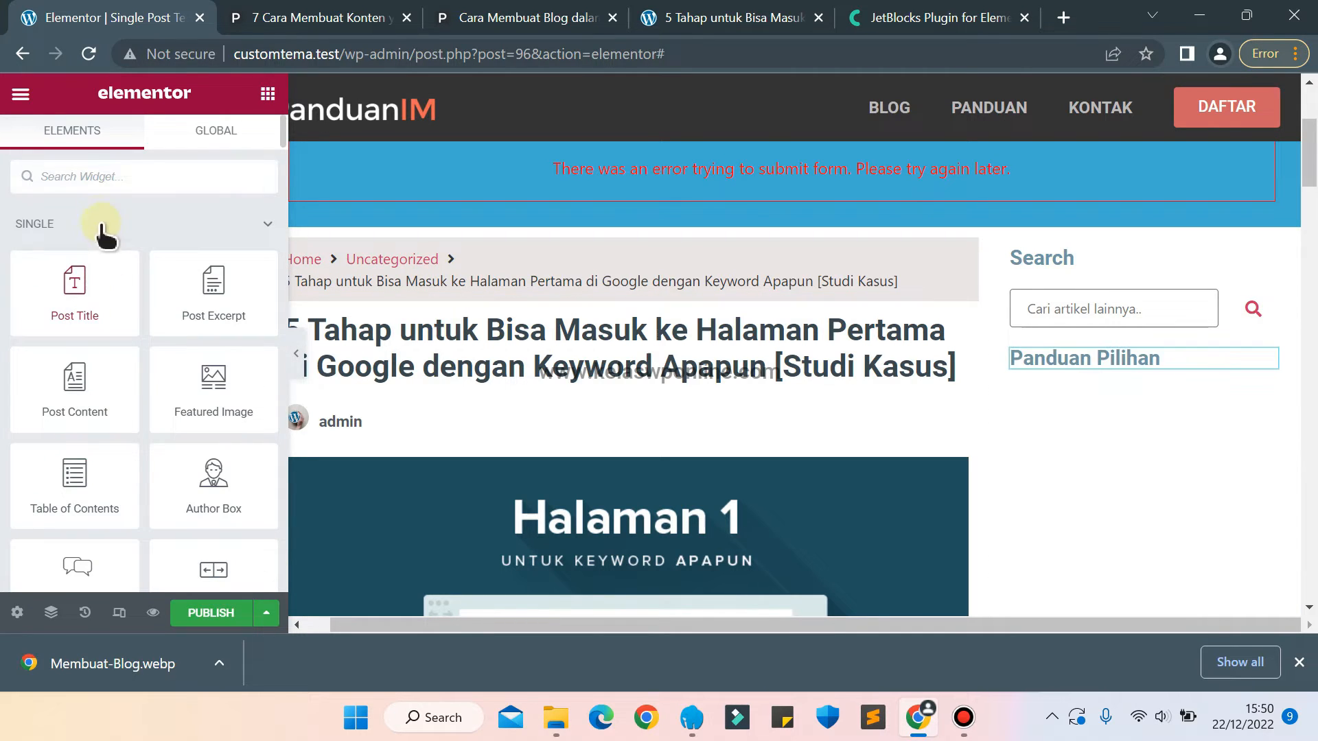
{"action": "type", "text": "image"}
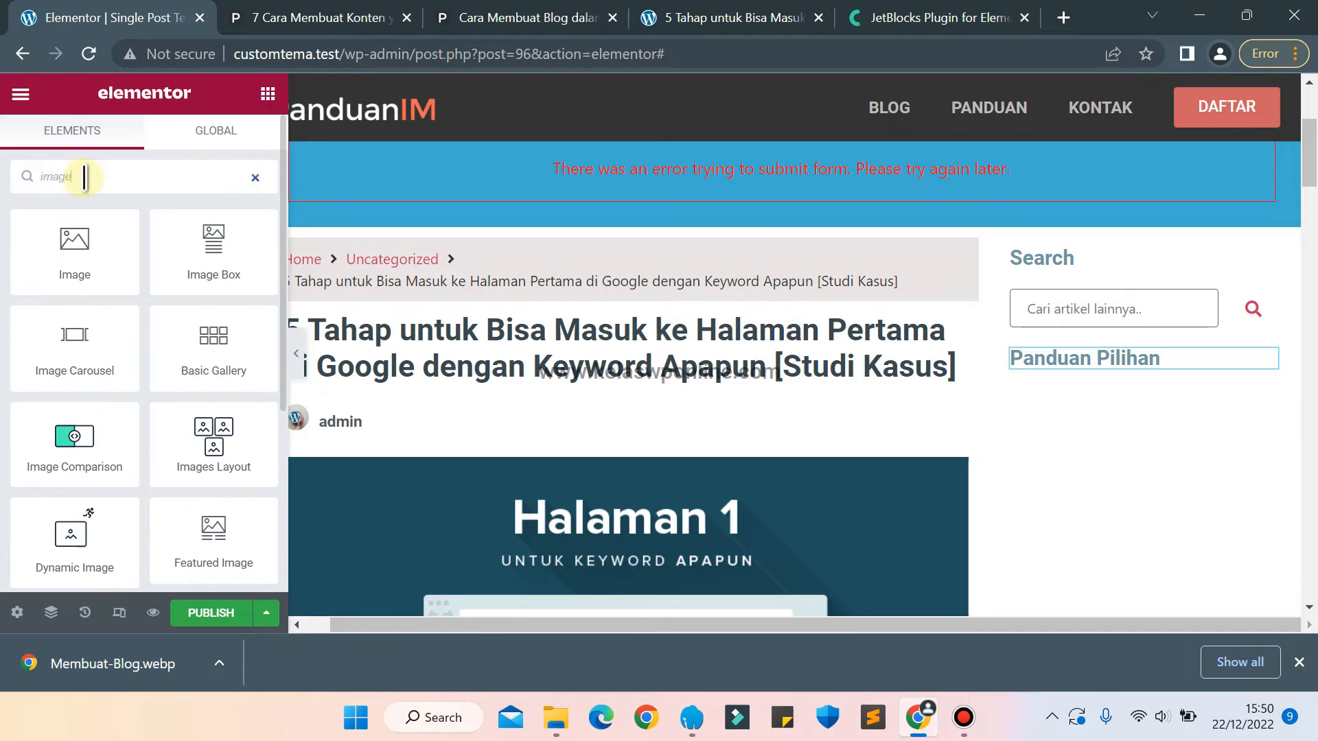
{"action": "left_click_drag", "start_coordinate": [71, 254], "coordinate": [1066, 360]}
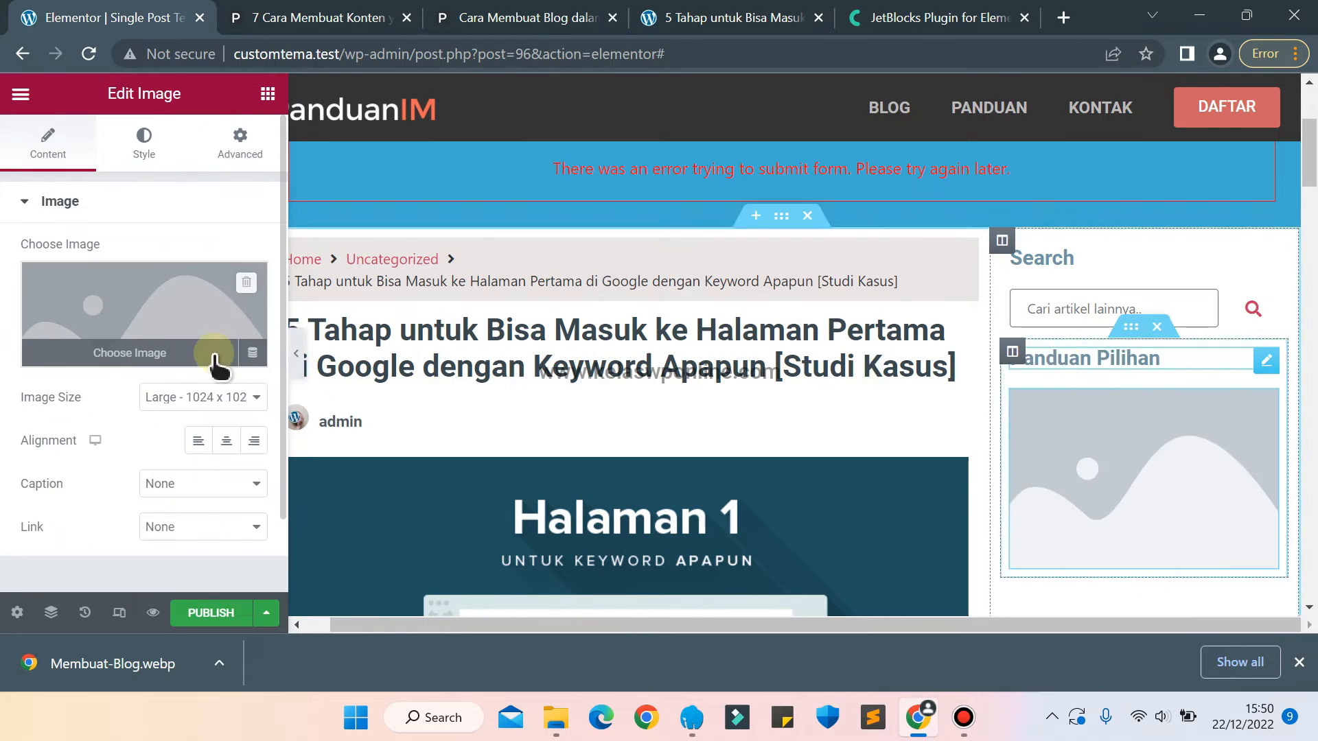
{"action": "left_click", "coordinate": [215, 350]}
{"action": "left_click", "coordinate": [1204, 575]}
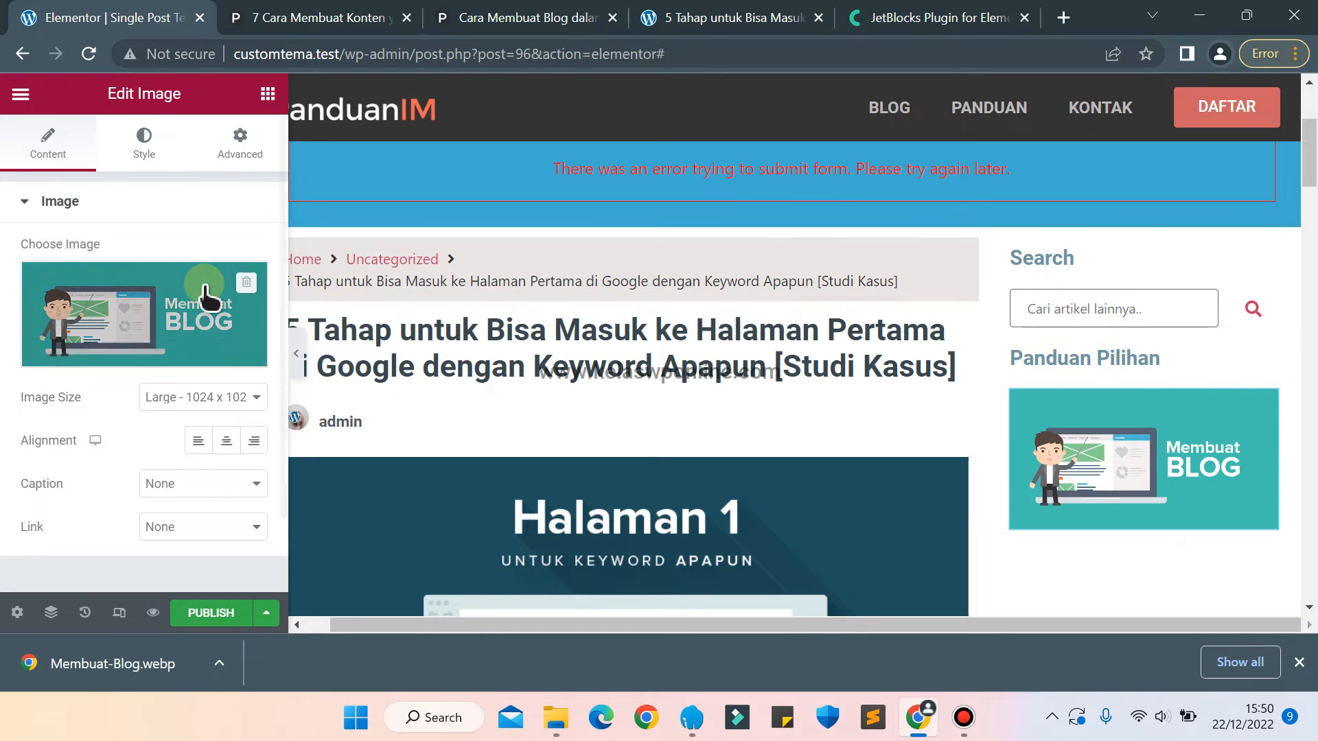
Set the Membuat Blog image's width to 100%.
{"action": "left_click", "coordinate": [145, 160]}
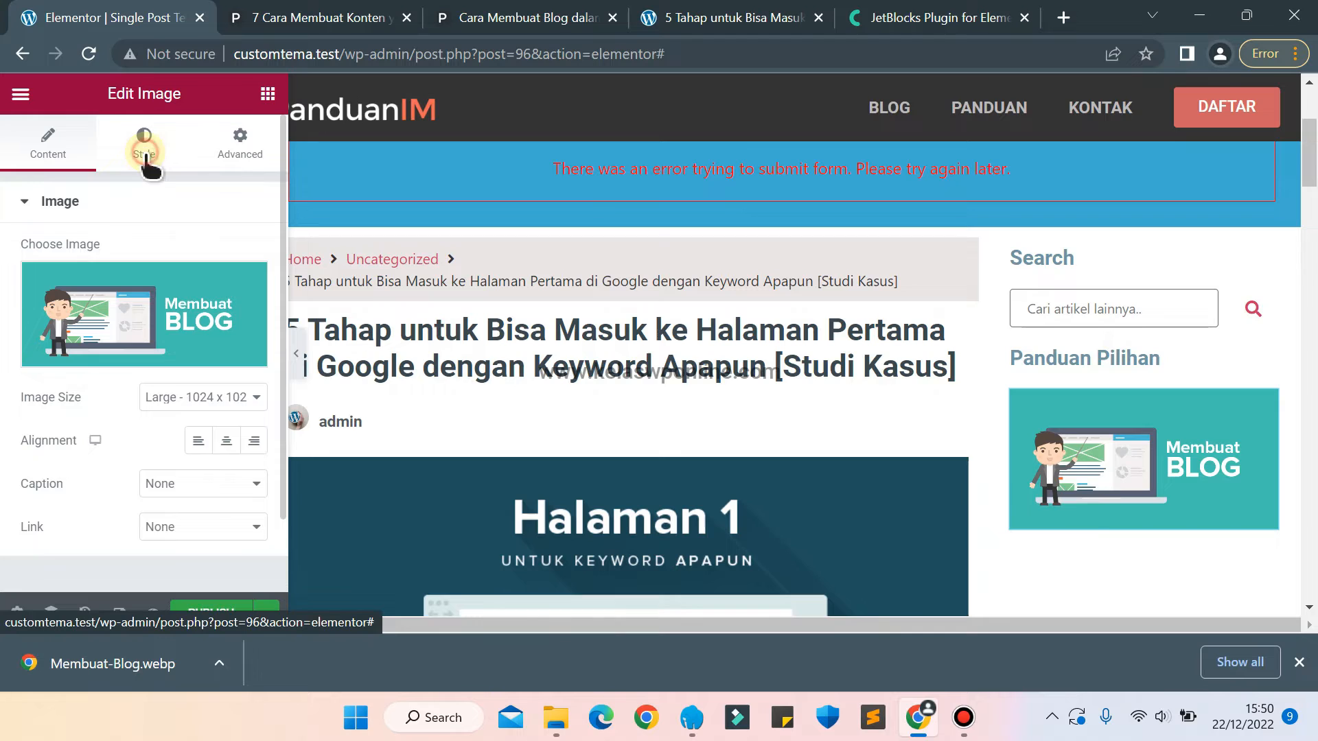
{"action": "left_click", "coordinate": [230, 276]}
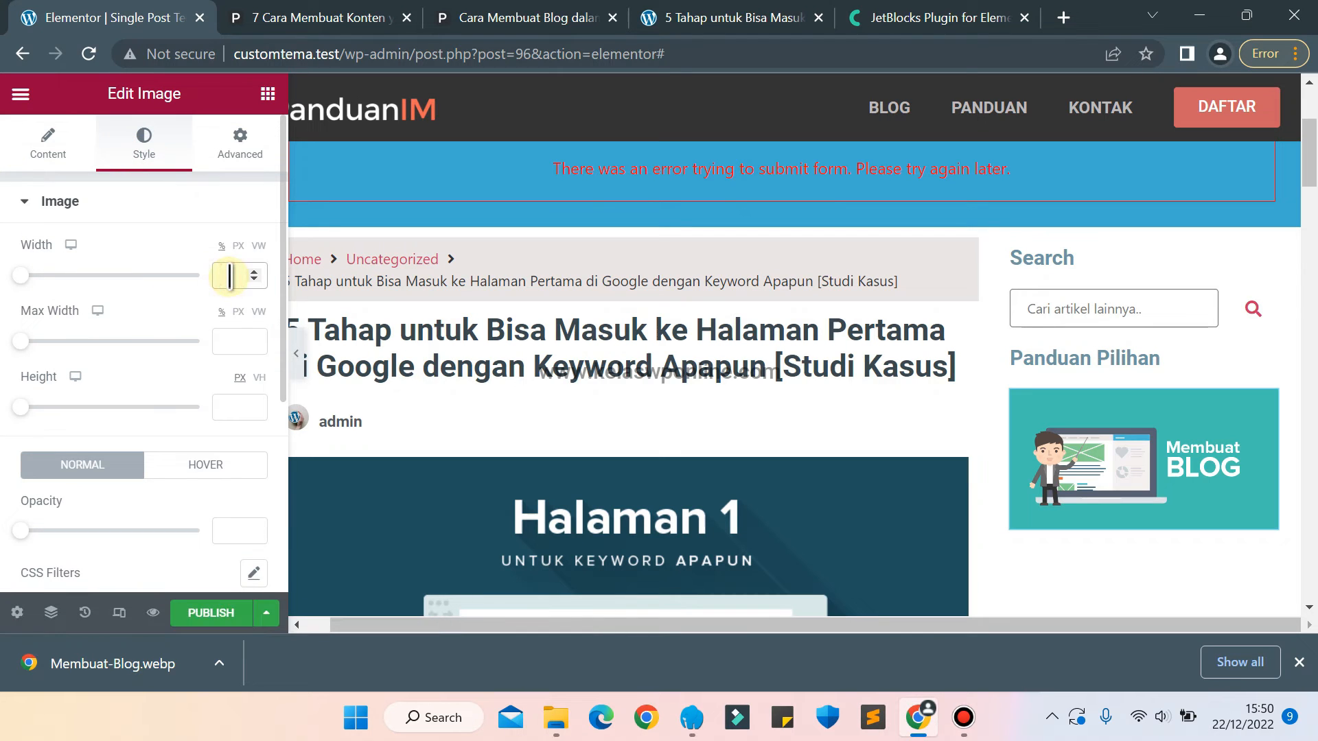
{"action": "type", "text": "3"}
{"action": "key", "text": "Up"}
{"action": "key", "text": "Up"}
{"action": "key", "text": "Up"}
{"action": "key", "text": "Up"}
{"action": "key", "text": "Up"}
{"action": "key", "text": "Up"}
{"action": "key", "text": "Up"}
{"action": "key", "text": "Up"}
{"action": "key", "text": "Up"}
{"action": "key", "text": "Up"}
{"action": "key", "text": "Up"}
{"action": "key", "text": "Up"}
{"action": "key", "text": "Up"}
{"action": "key", "text": "Up"}
{"action": "key", "text": "Up"}
{"action": "key", "text": "Up"}
{"action": "key", "text": "Up"}
{"action": "key", "text": "Up"}
{"action": "key", "text": "Up"}
{"action": "key", "text": "Up"}
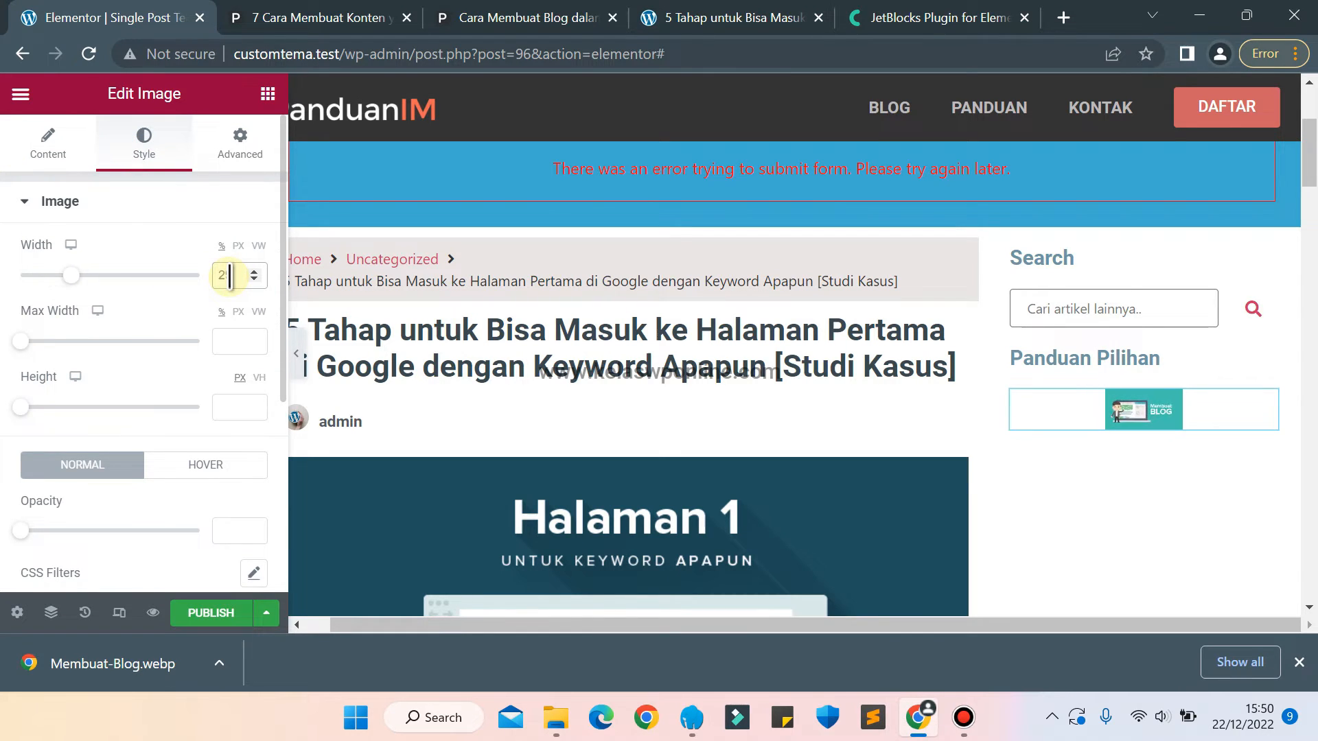
{"action": "key", "text": "Up"}
{"action": "key", "text": "Up"}
{"action": "key", "text": "Up"}
{"action": "key", "text": "Up"}
{"action": "key", "text": "Up"}
{"action": "key", "text": "Up"}
{"action": "key", "text": "Up"}
{"action": "key", "text": "Up"}
{"action": "key", "text": "Up"}
{"action": "key", "text": "Up"}
{"action": "key", "text": "Up"}
{"action": "key", "text": "Up"}
{"action": "key", "text": "Up"}
{"action": "key", "text": "Up"}
{"action": "key", "text": "Up"}
{"action": "key", "text": "Up"}
{"action": "key", "text": "Up"}
{"action": "key", "text": "Up"}
{"action": "key", "text": "Up"}
{"action": "key", "text": "Up"}
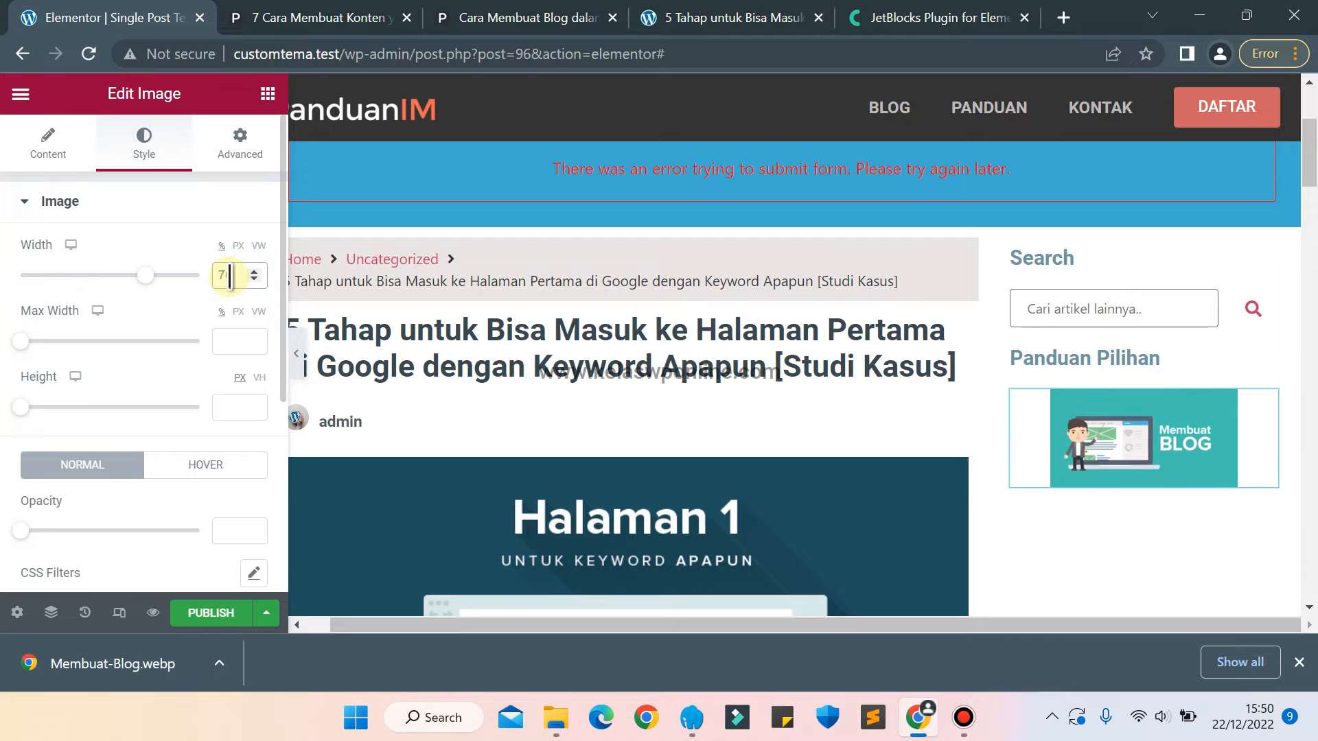
{"action": "key", "text": "Up"}
{"action": "key", "text": "Up"}
{"action": "key", "text": "Up"}
{"action": "key", "text": "Up"}
{"action": "key", "text": "Up"}
{"action": "key", "text": "Up"}
{"action": "key", "text": "Up"}
{"action": "key", "text": "Up"}
{"action": "key", "text": "Up"}
{"action": "key", "text": "Up"}
{"action": "key", "text": "Up"}
{"action": "key", "text": "Up"}
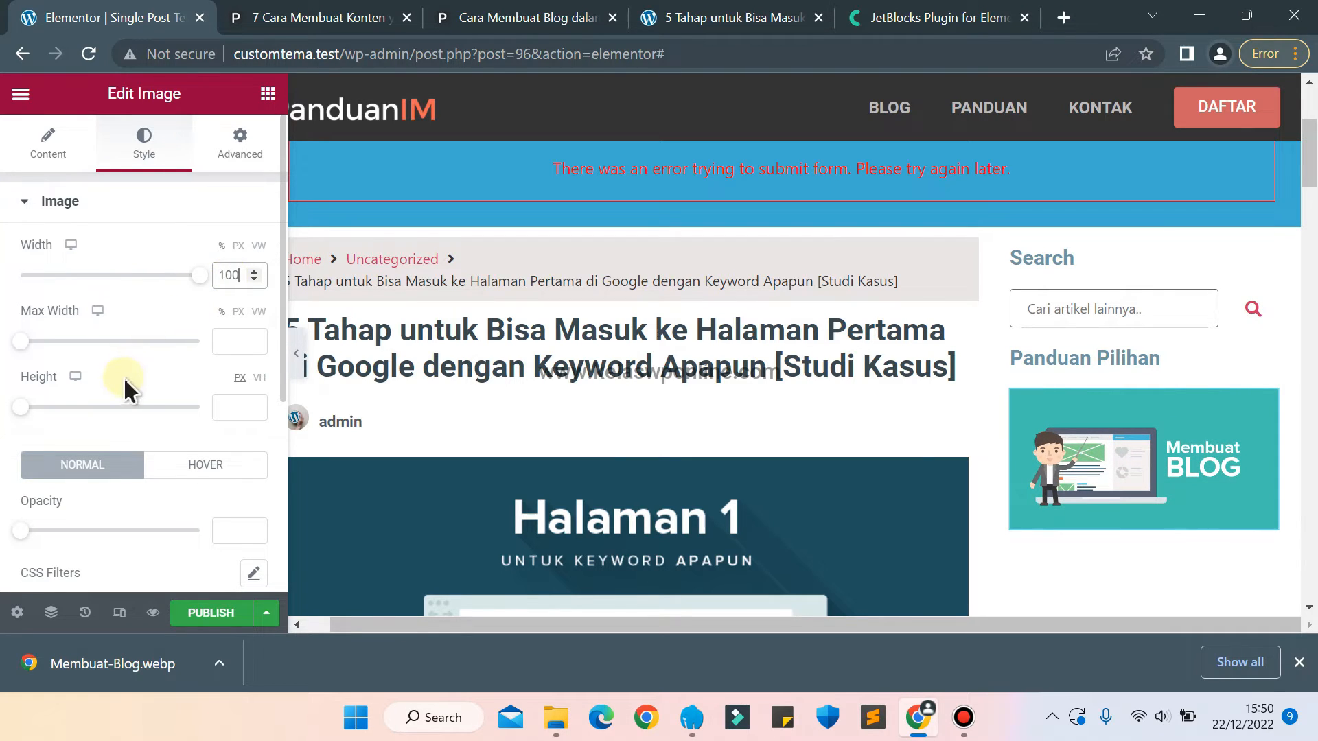
Set the Membuat Blog image's border radius to 10 px on all corners and reset its box shadow to default.
{"action": "scroll", "coordinate": [145, 388], "scroll_direction": "down", "scroll_amount": 4}
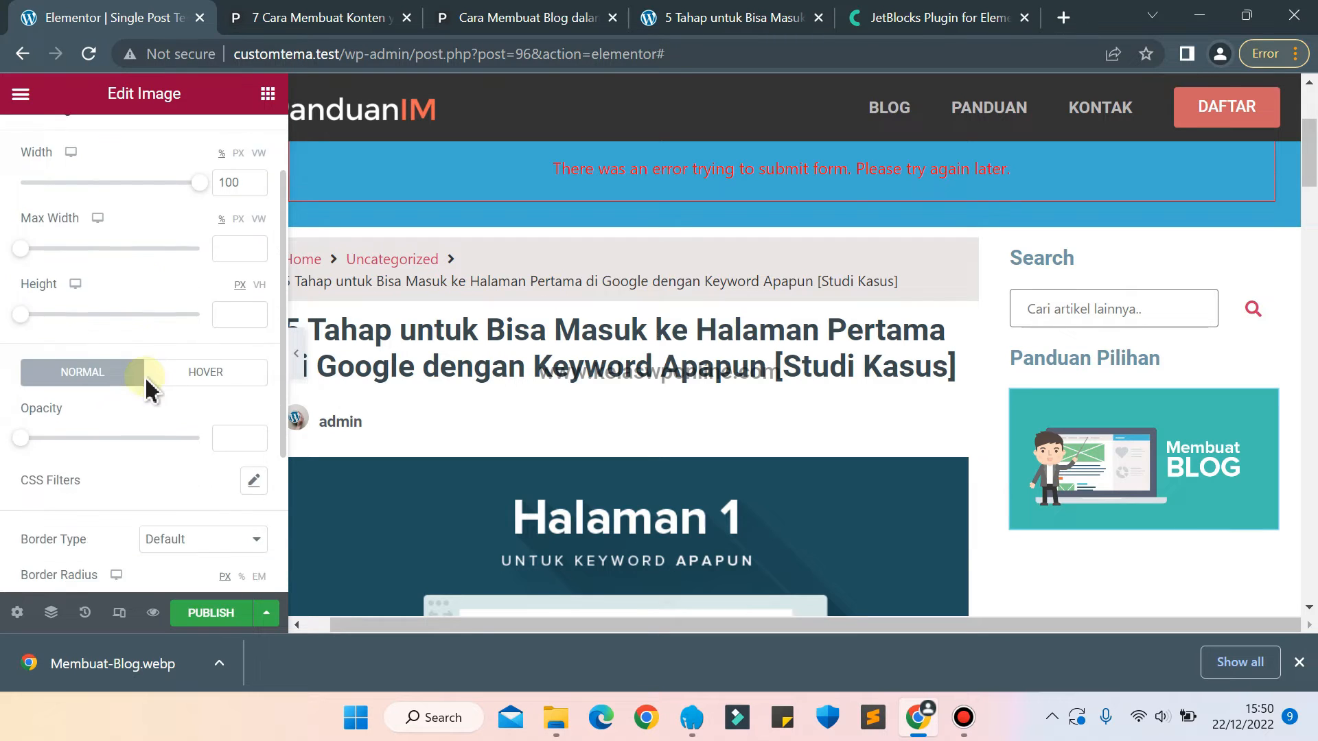
{"action": "scroll", "coordinate": [146, 388], "scroll_direction": "down", "scroll_amount": 2}
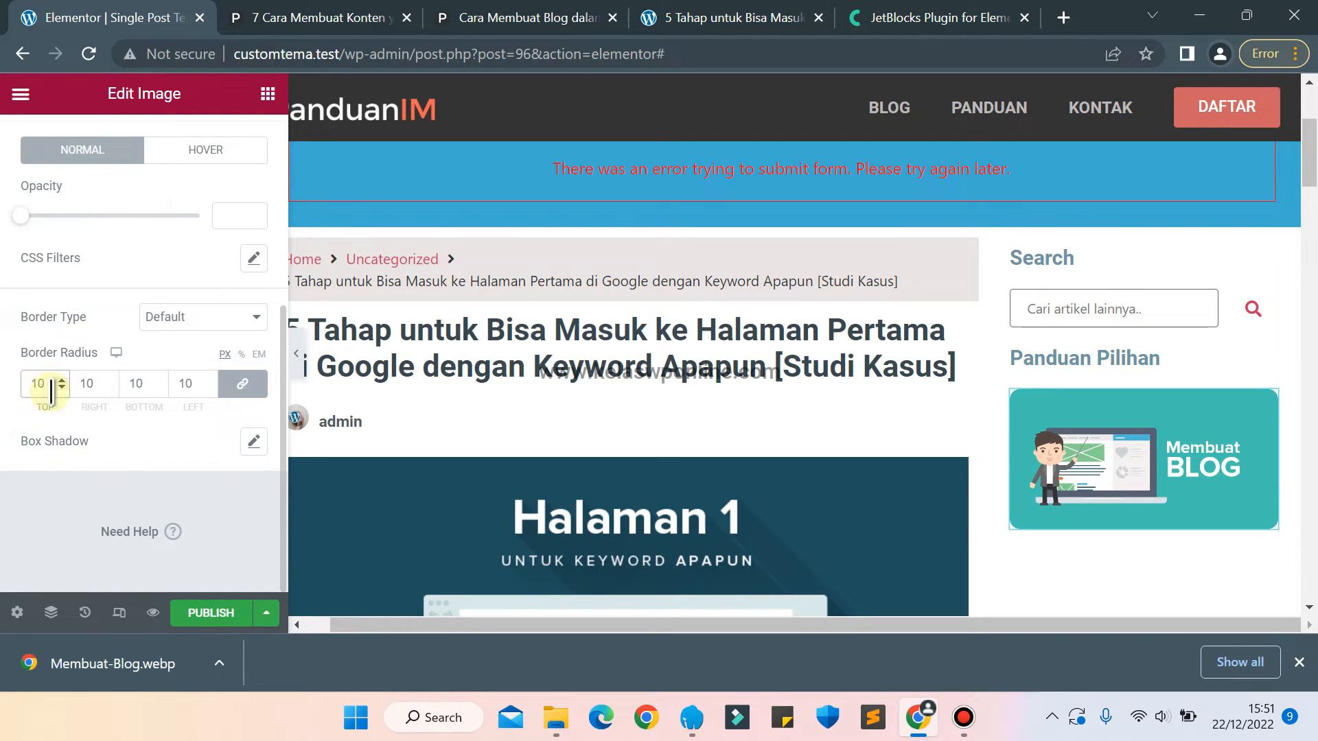
{"action": "left_click", "coordinate": [254, 441]}
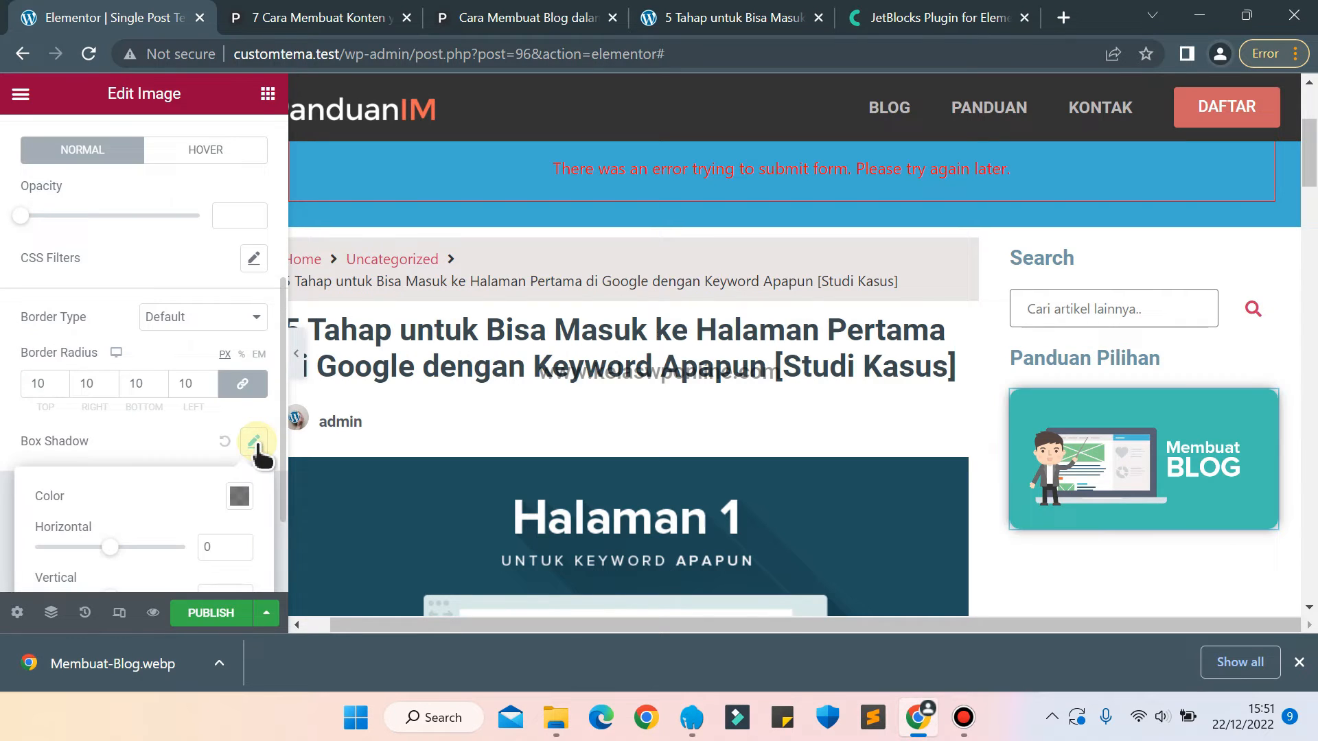
{"action": "left_click", "coordinate": [224, 442]}
Try the Shrink hover animation on the Membuat Blog image.
{"action": "scroll", "coordinate": [79, 312], "scroll_direction": "up", "scroll_amount": 4}
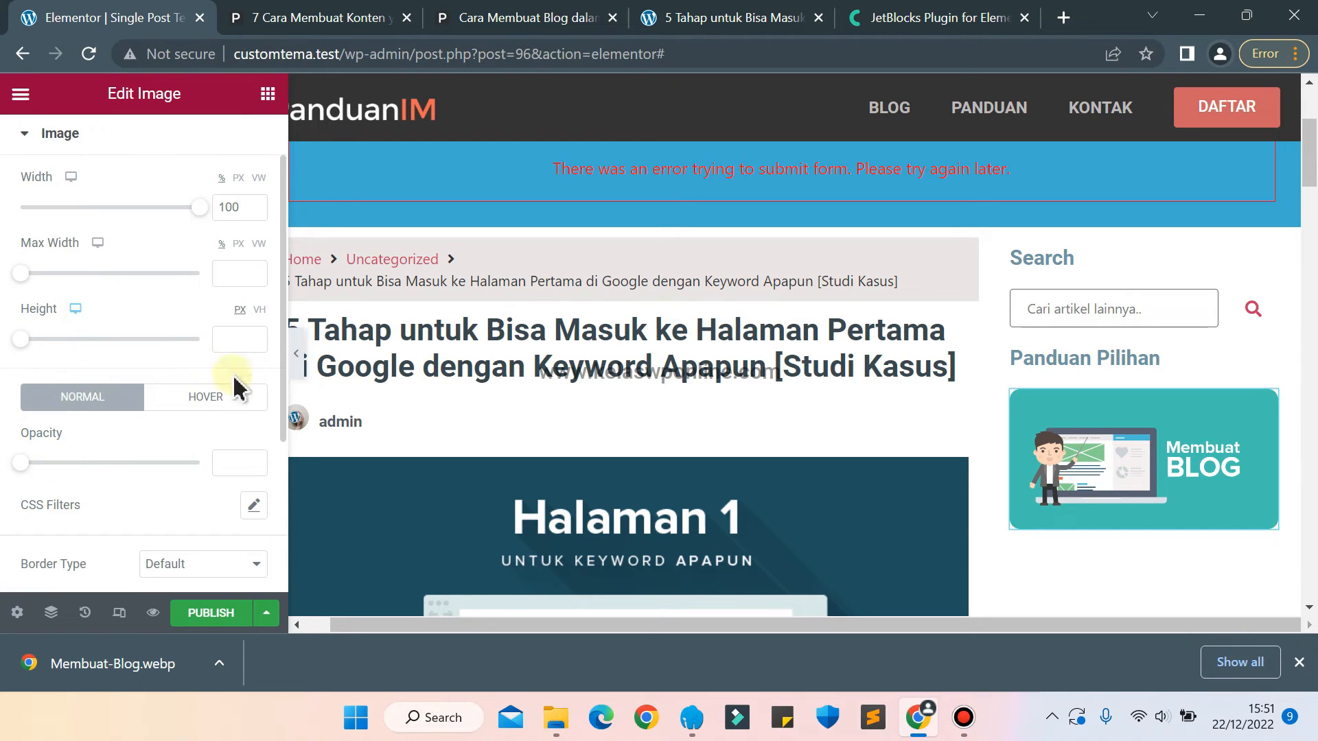
{"action": "left_click", "coordinate": [233, 405]}
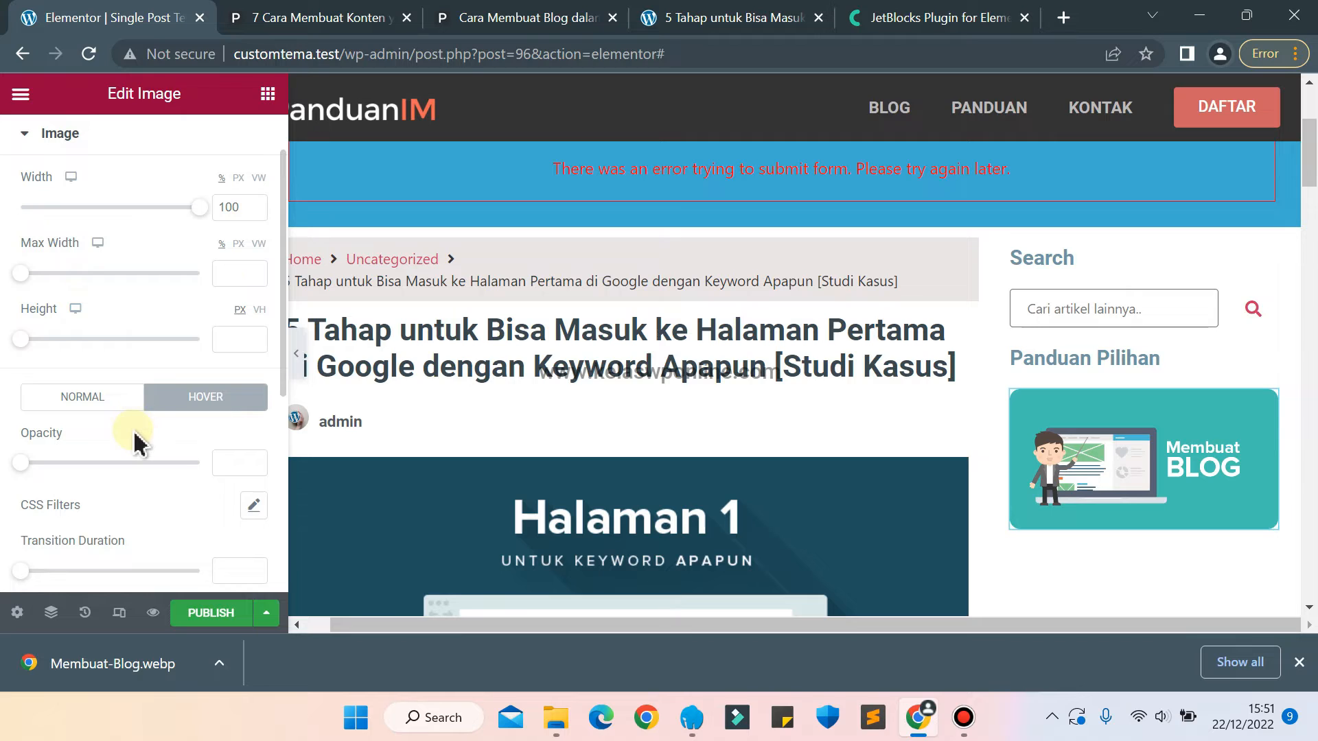
{"action": "scroll", "coordinate": [135, 442], "scroll_direction": "down", "scroll_amount": 4}
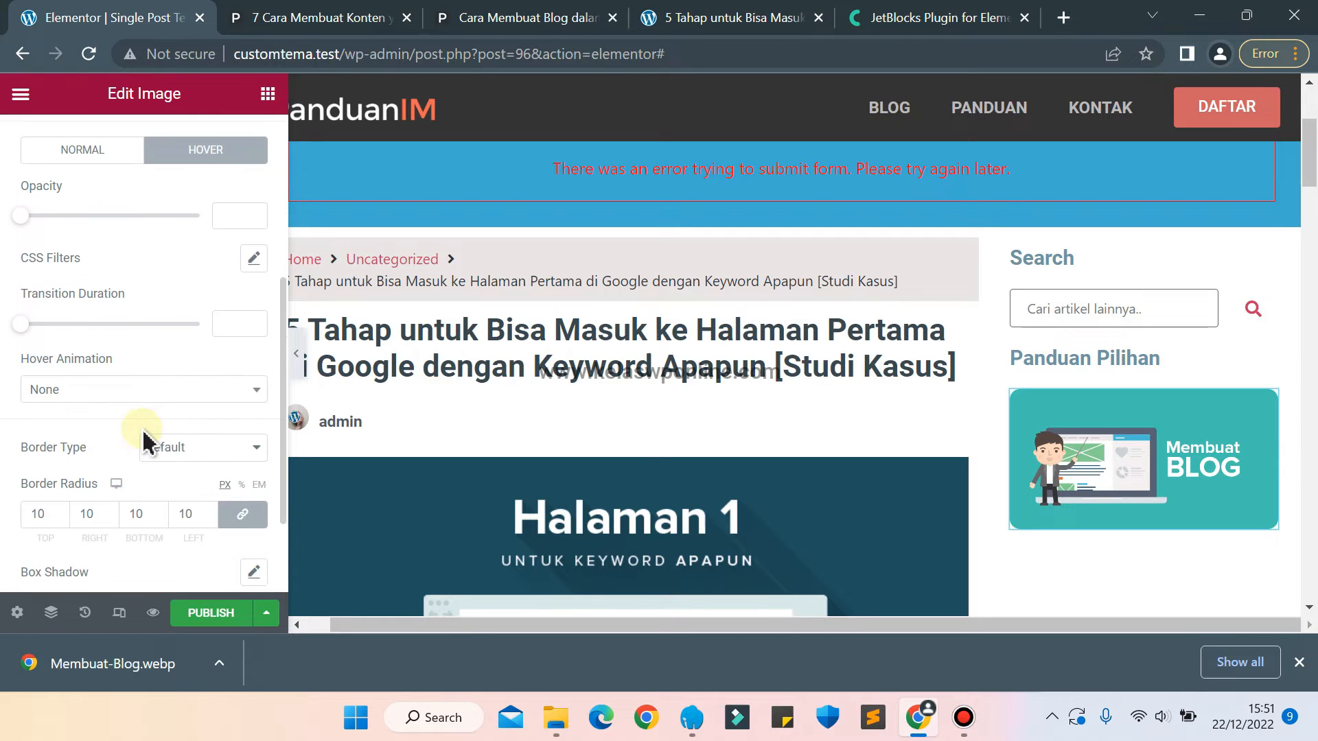
{"action": "left_click", "coordinate": [210, 401]}
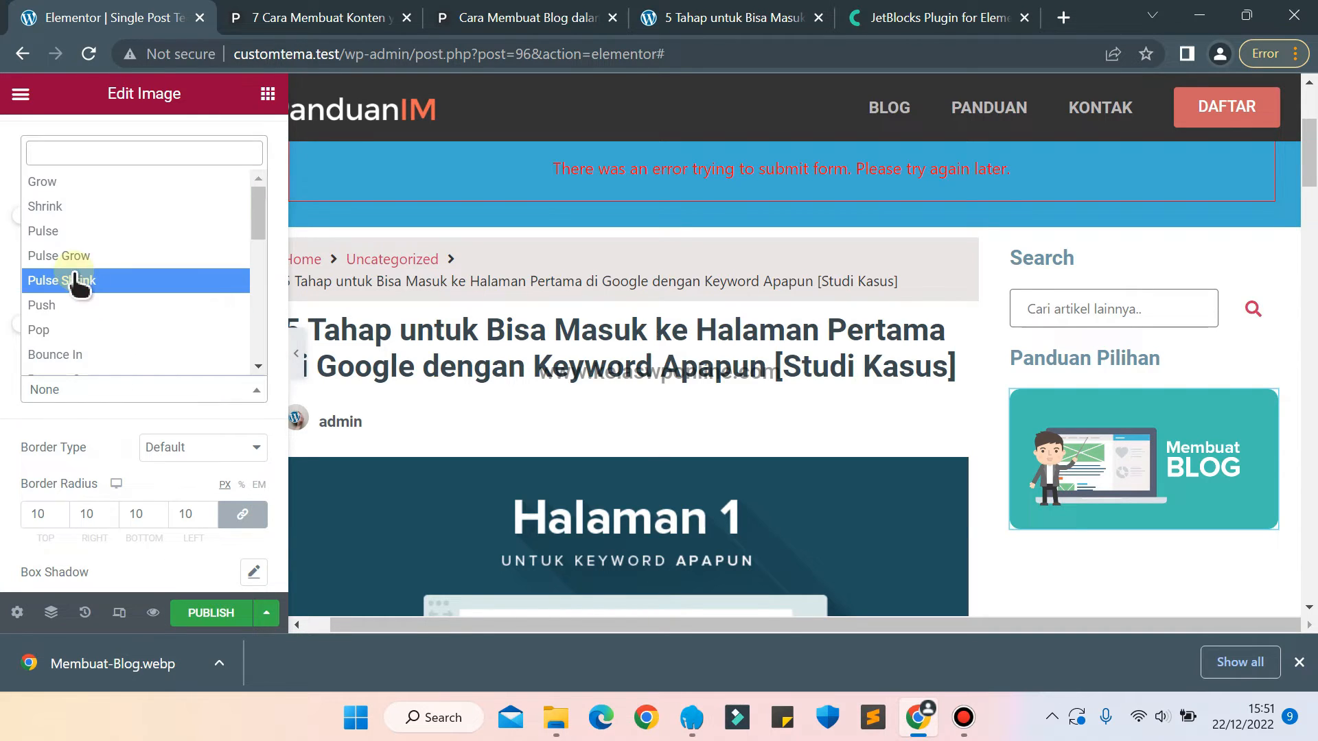
{"action": "left_click", "coordinate": [44, 206]}
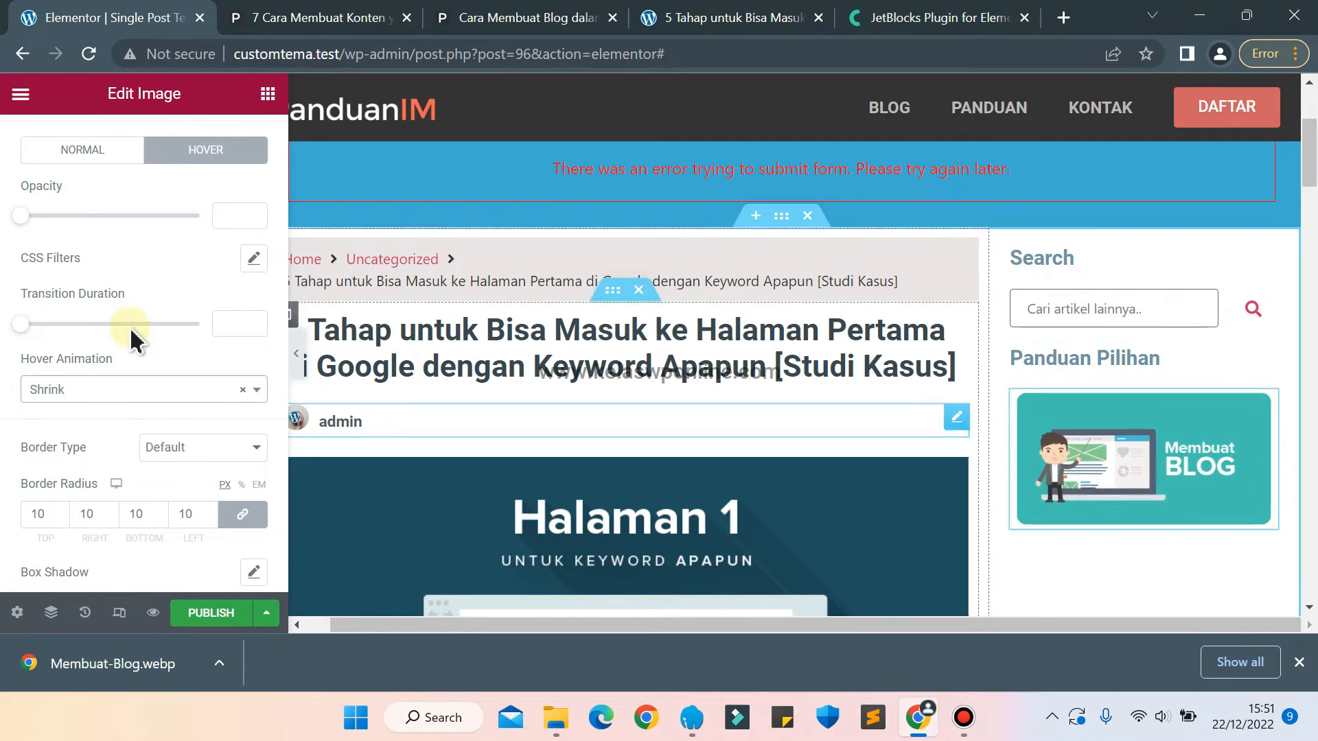
Try the Pulse and Push hover animations on the Membuat Blog image.
{"action": "left_click", "coordinate": [106, 392]}
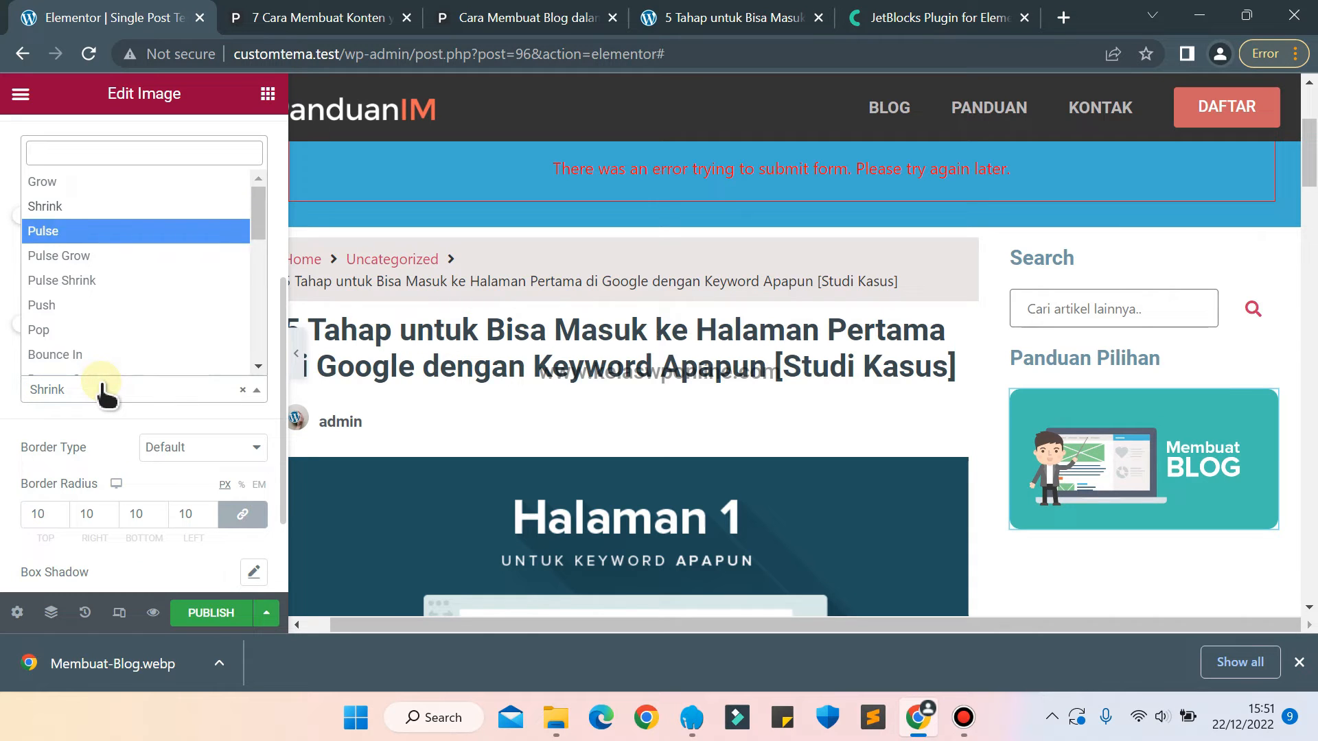
{"action": "key", "text": "Return"}
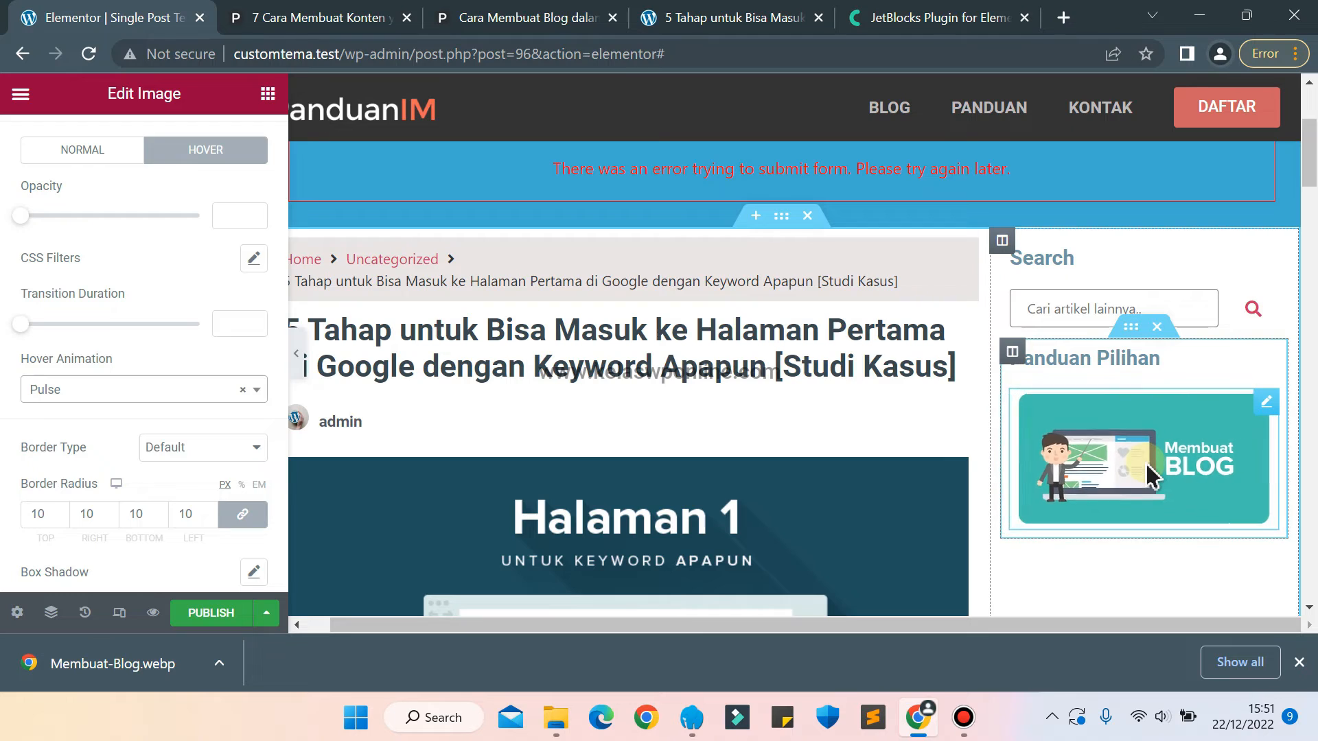
{"action": "left_click", "coordinate": [120, 390]}
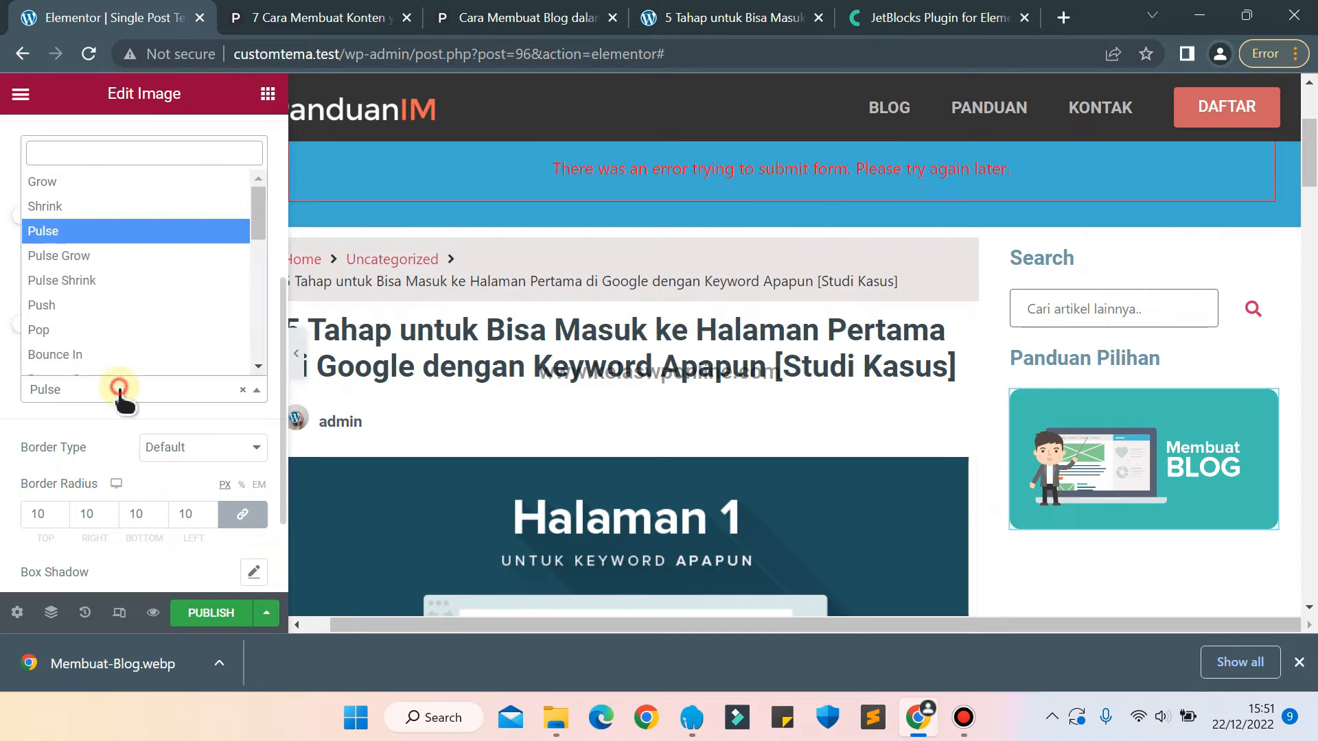
{"action": "key", "text": "Down"}
{"action": "key", "text": "Down"}
{"action": "key", "text": "Down"}
{"action": "key", "text": "Return"}
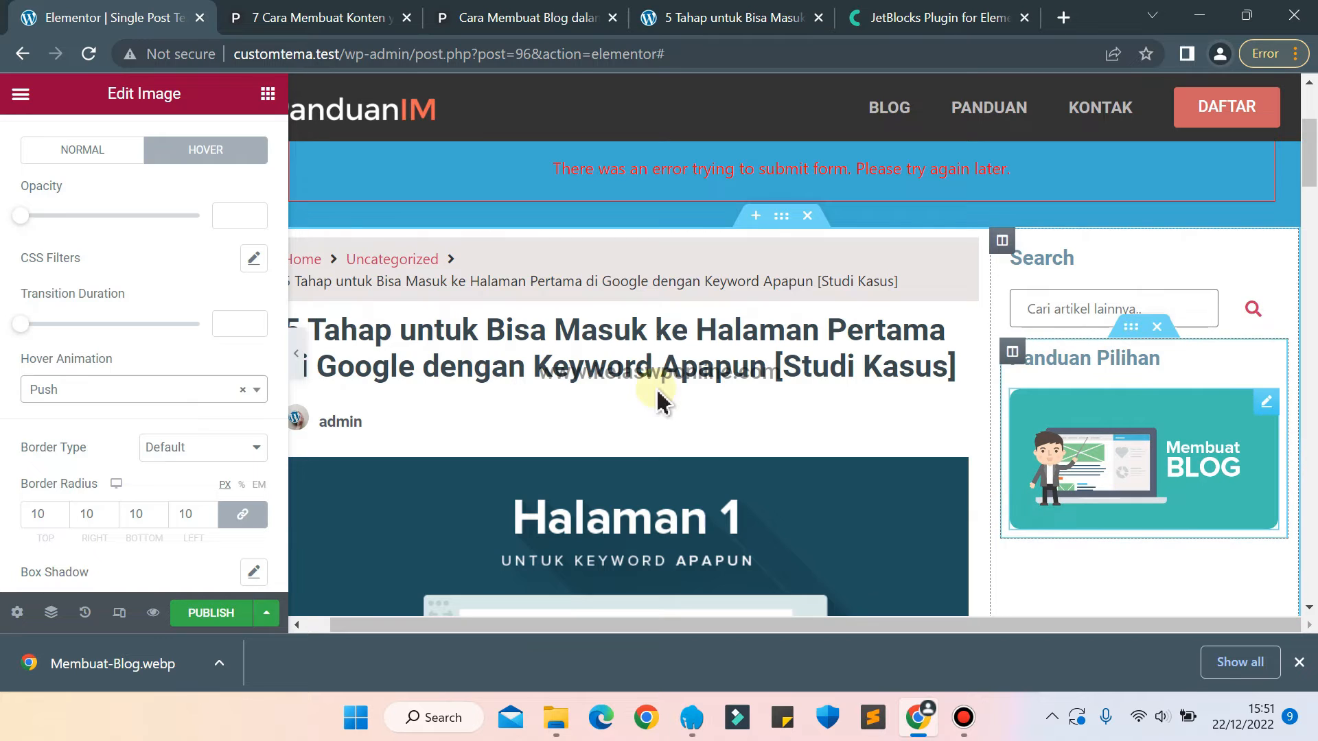
Set the Membuat Blog image's hover animation to Grow and dismiss the browser's download bar.
{"action": "key", "text": "Up"}
{"action": "key", "text": "Up"}
{"action": "key", "text": "Up"}
{"action": "key", "text": "Up"}
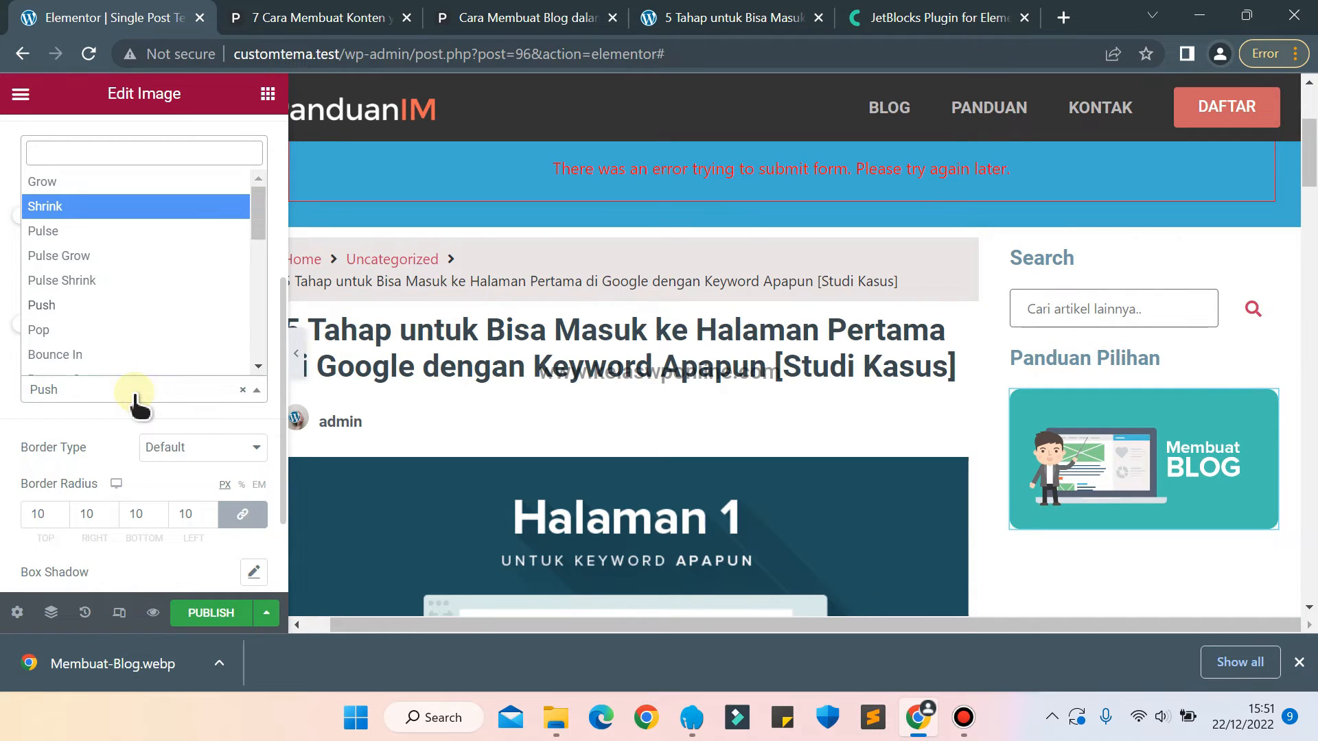
{"action": "key", "text": "Up"}
{"action": "key", "text": "Return"}
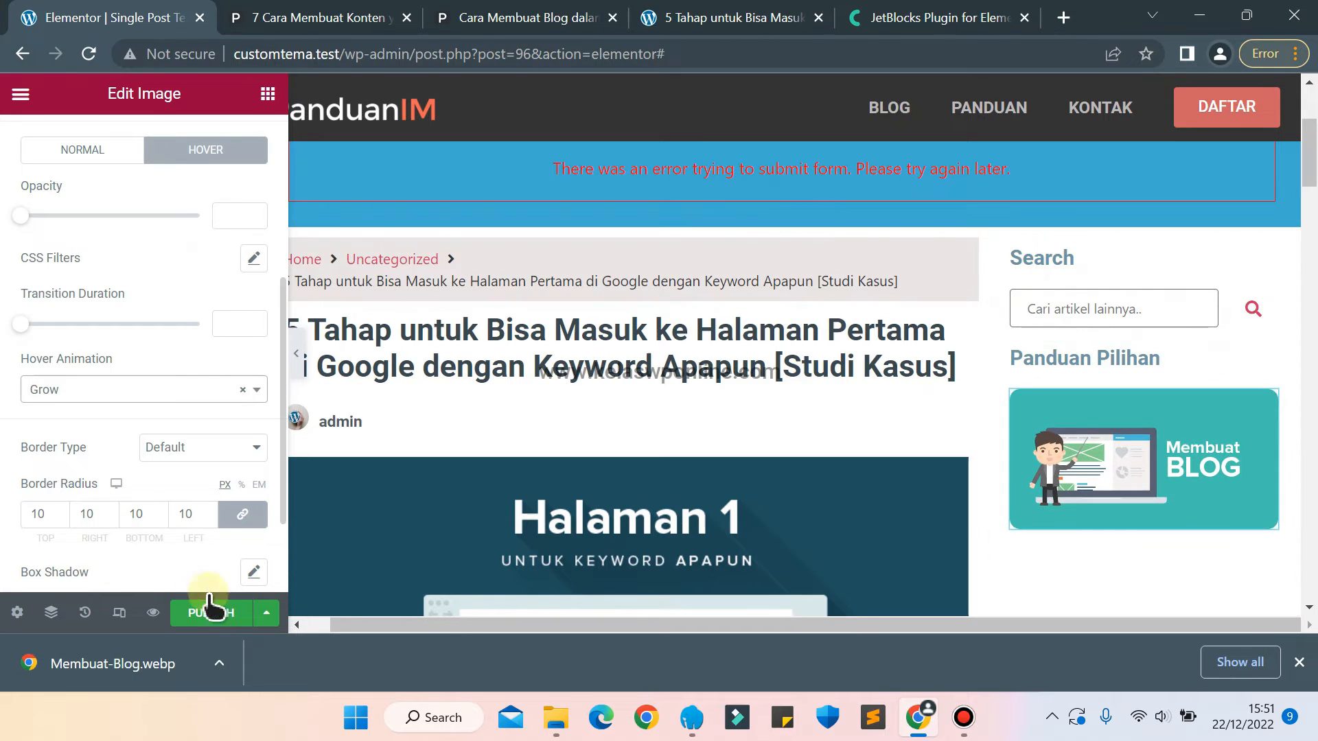
{"action": "left_click", "coordinate": [1298, 662]}
Compare the banner with the one on the panduanim.com article, and set the Membuat Blog image's height to 115 px.
{"action": "left_click", "coordinate": [236, 13]}
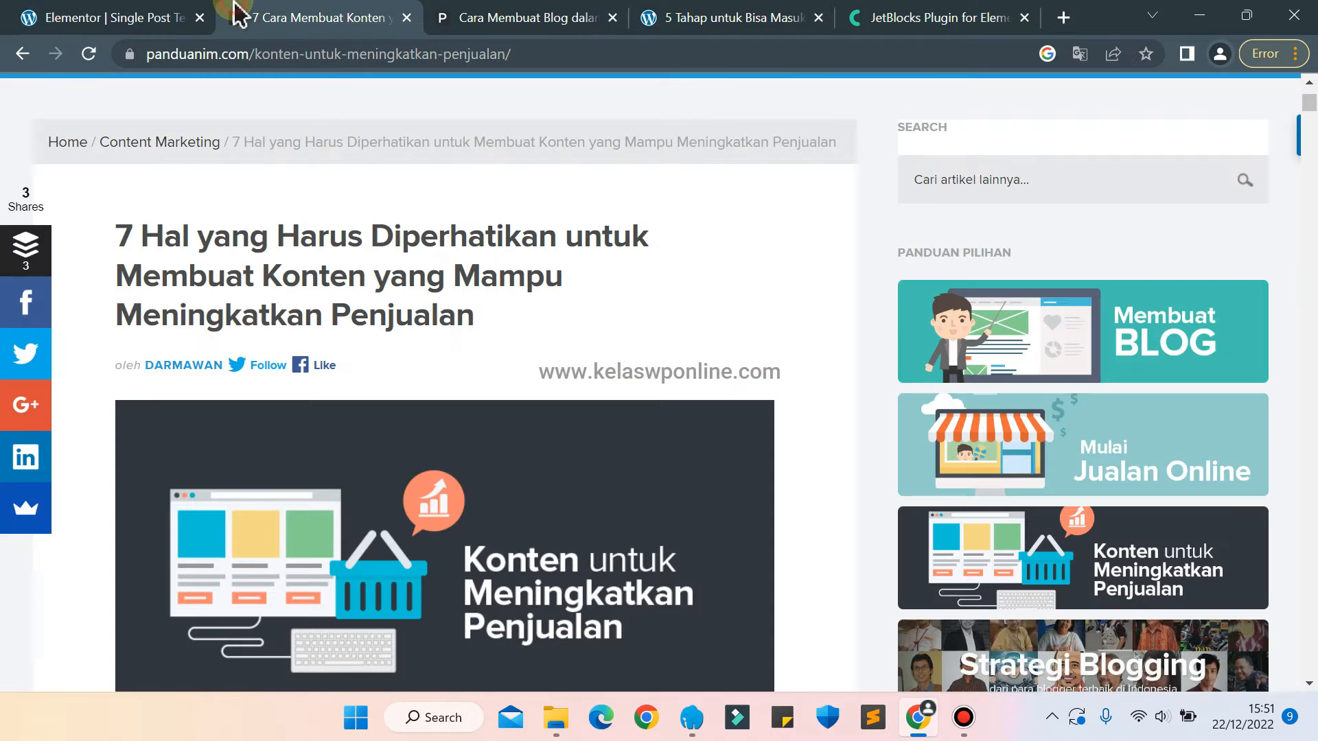
{"action": "left_click", "coordinate": [110, 14]}
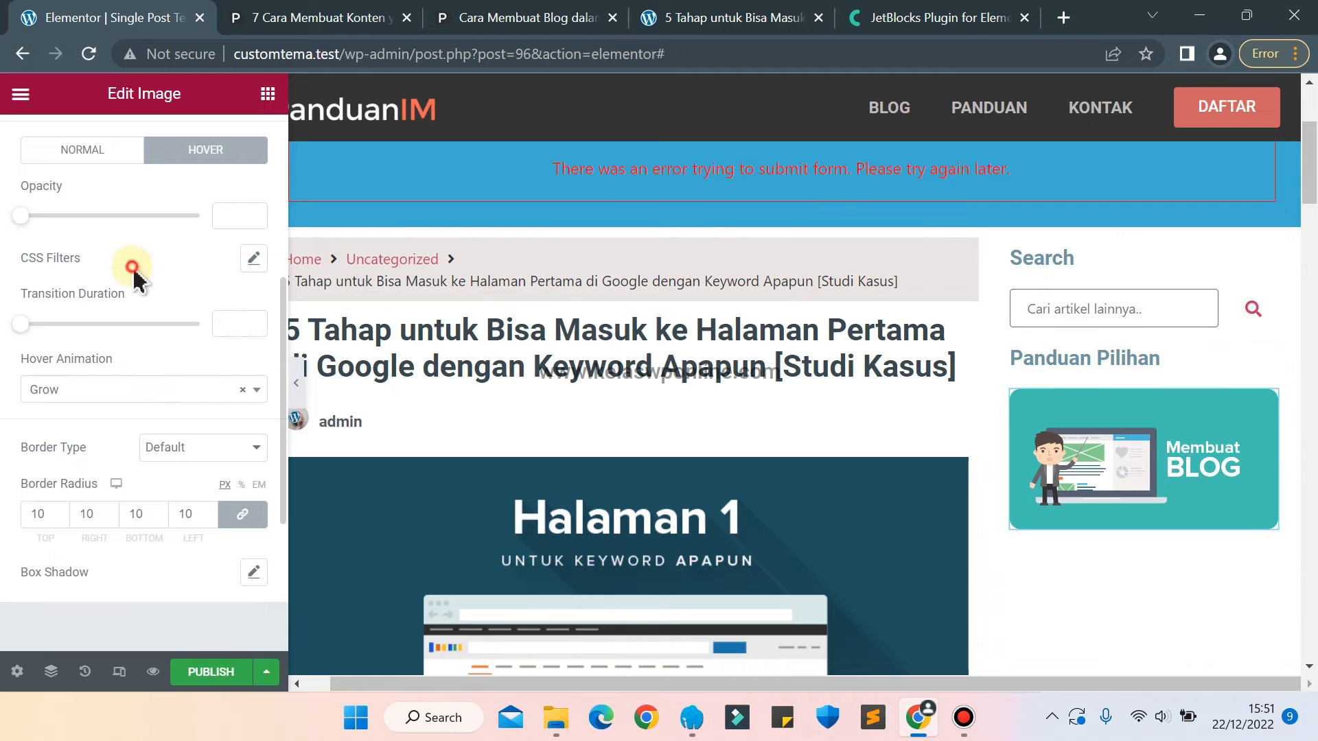
{"action": "scroll", "coordinate": [141, 278], "scroll_direction": "up", "scroll_amount": 4}
{"action": "scroll", "coordinate": [140, 285], "scroll_direction": "up", "scroll_amount": 1}
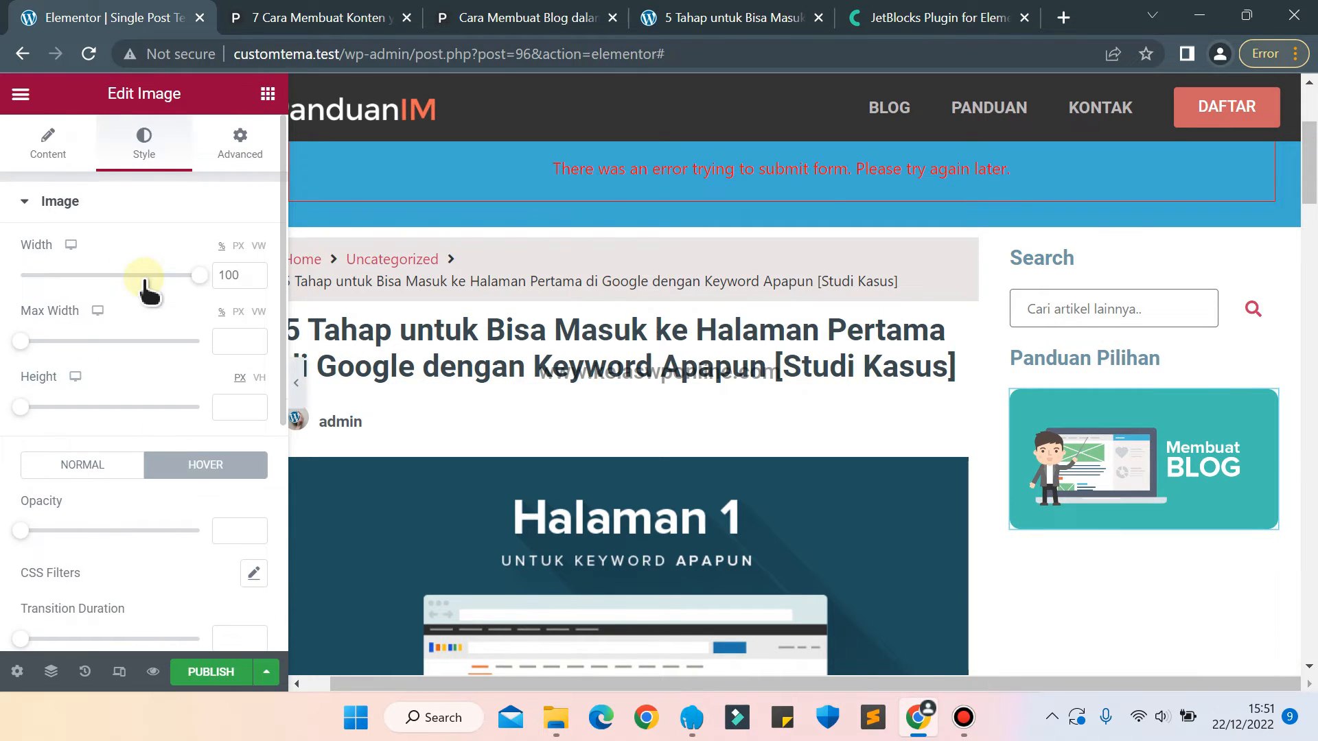
{"action": "type", "text": "2"}
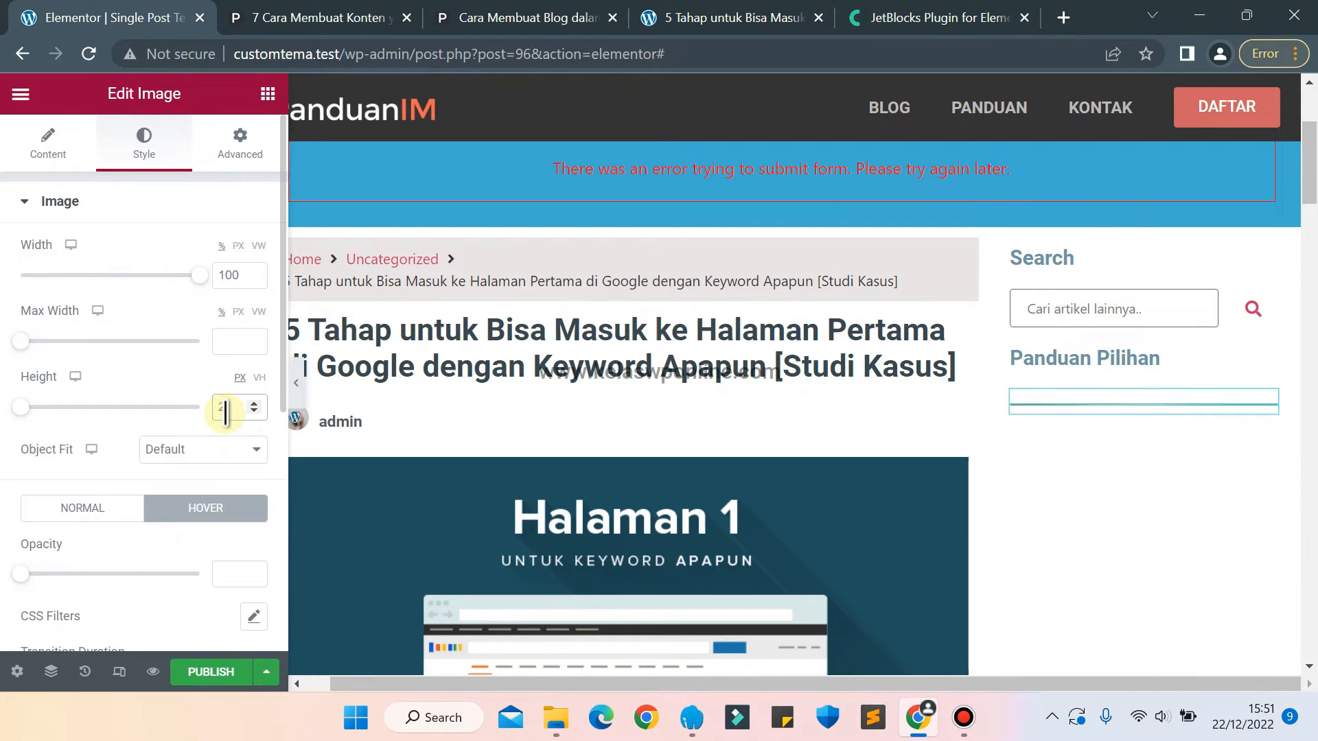
{"action": "key", "text": "Up"}
{"action": "key", "text": "Up"}
{"action": "key", "text": "Up"}
{"action": "key", "text": "Up"}
{"action": "key", "text": "Up"}
{"action": "key", "text": "Up"}
{"action": "key", "text": "Up"}
{"action": "key", "text": "Up"}
{"action": "key", "text": "Up"}
{"action": "key", "text": "Up"}
{"action": "key", "text": "Up"}
{"action": "key", "text": "Up"}
{"action": "key", "text": "Up"}
{"action": "key", "text": "Up"}
{"action": "key", "text": "Up"}
{"action": "key", "text": "Up"}
{"action": "key", "text": "Up"}
{"action": "key", "text": "Up"}
{"action": "key", "text": "Up"}
{"action": "key", "text": "Up"}
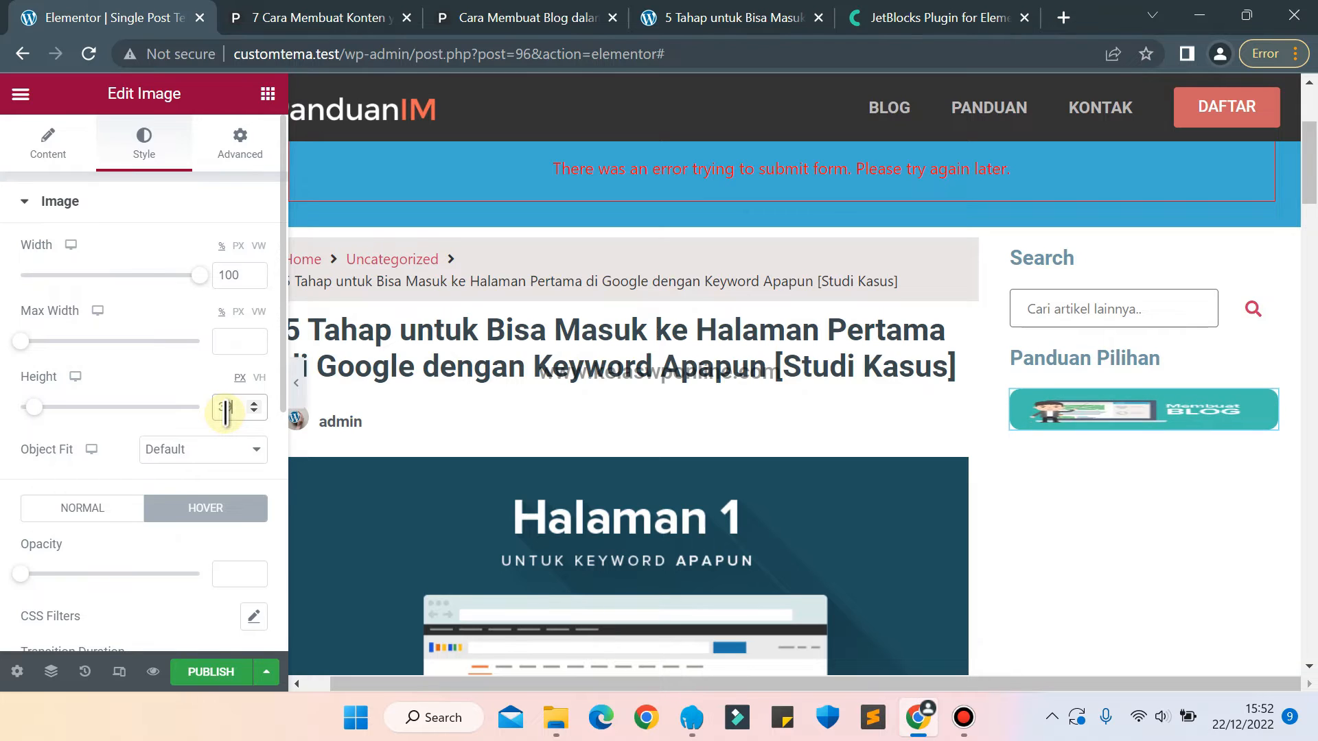
{"action": "key", "text": "Up"}
{"action": "key", "text": "Up"}
{"action": "key", "text": "Up"}
{"action": "key", "text": "Up"}
{"action": "key", "text": "Up"}
{"action": "key", "text": "Up"}
{"action": "key", "text": "Up"}
{"action": "key", "text": "Up"}
{"action": "key", "text": "Up"}
{"action": "key", "text": "Up"}
{"action": "key", "text": "Up"}
{"action": "key", "text": "Up"}
{"action": "key", "text": "Up"}
{"action": "key", "text": "Up"}
{"action": "key", "text": "Up"}
{"action": "key", "text": "Up"}
{"action": "key", "text": "Up"}
{"action": "key", "text": "Up"}
{"action": "key", "text": "Up"}
{"action": "key", "text": "Up"}
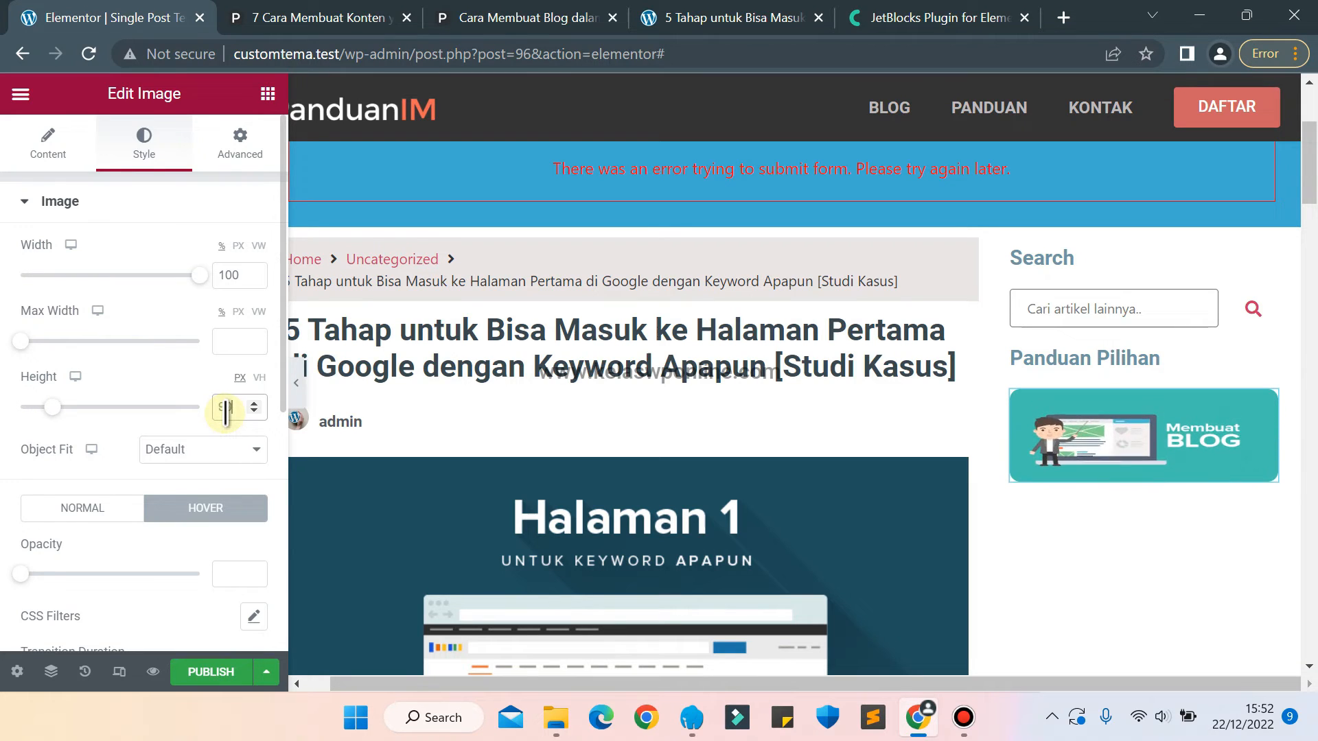
{"action": "key", "text": "Up"}
{"action": "key", "text": "Up"}
{"action": "key", "text": "Up"}
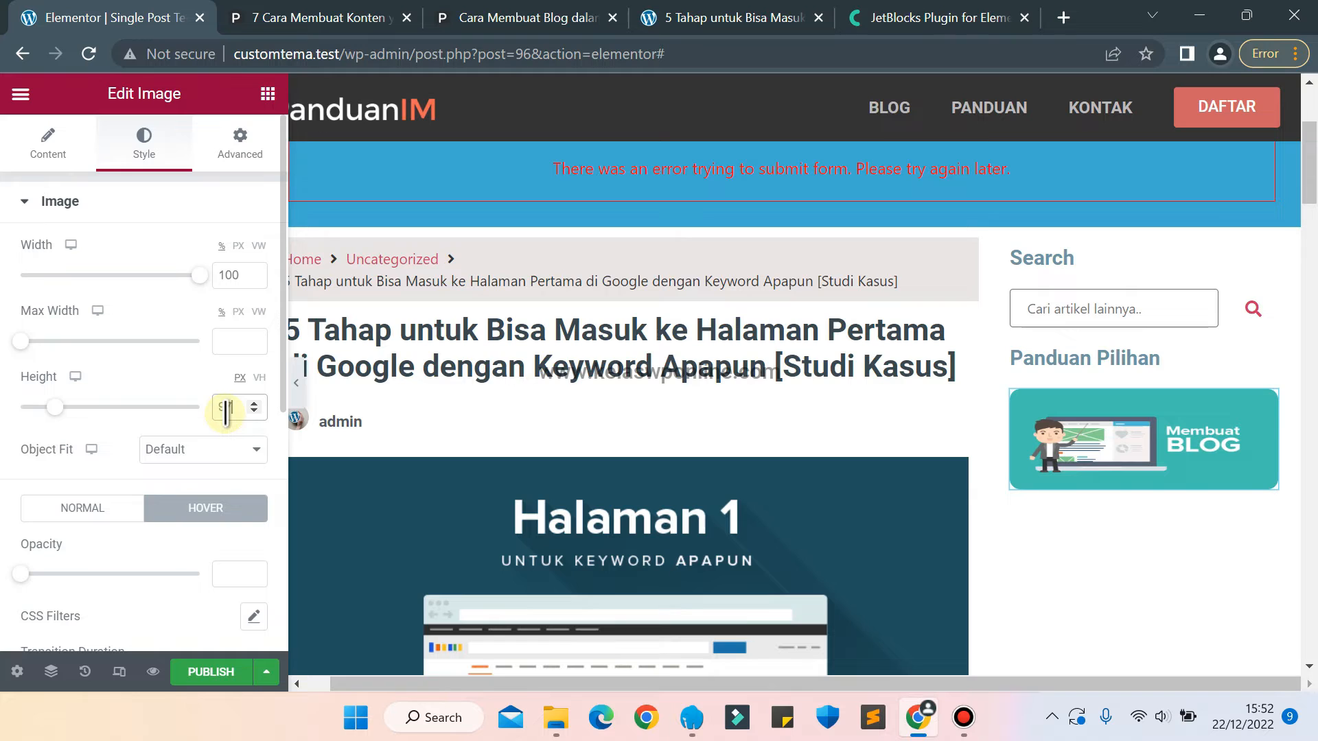
{"action": "key", "text": "Up"}
{"action": "key", "text": "Up"}
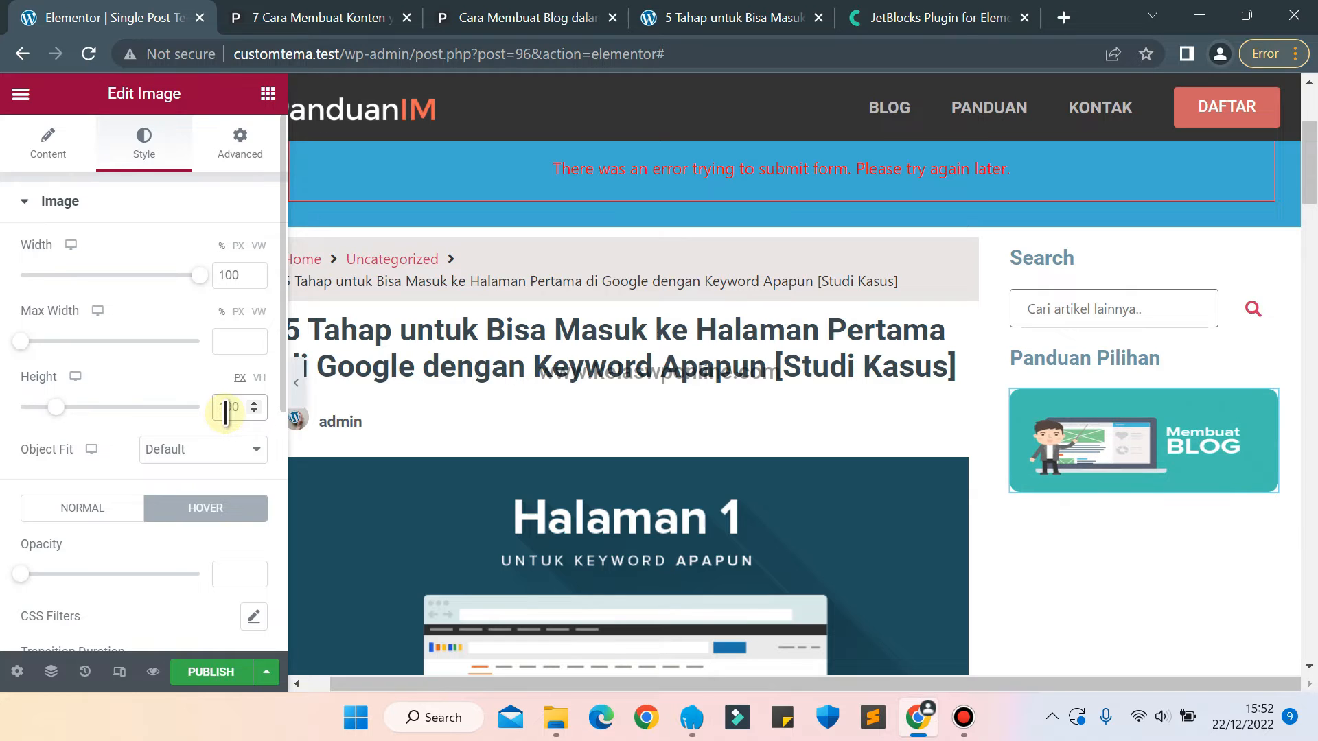
{"action": "key", "text": "Up"}
{"action": "key", "text": "Up"}
{"action": "key", "text": "Up"}
{"action": "key", "text": "Up"}
{"action": "key", "text": "Up"}
{"action": "key", "text": "Up"}
{"action": "key", "text": "Up"}
{"action": "key", "text": "Up"}
{"action": "key", "text": "Up"}
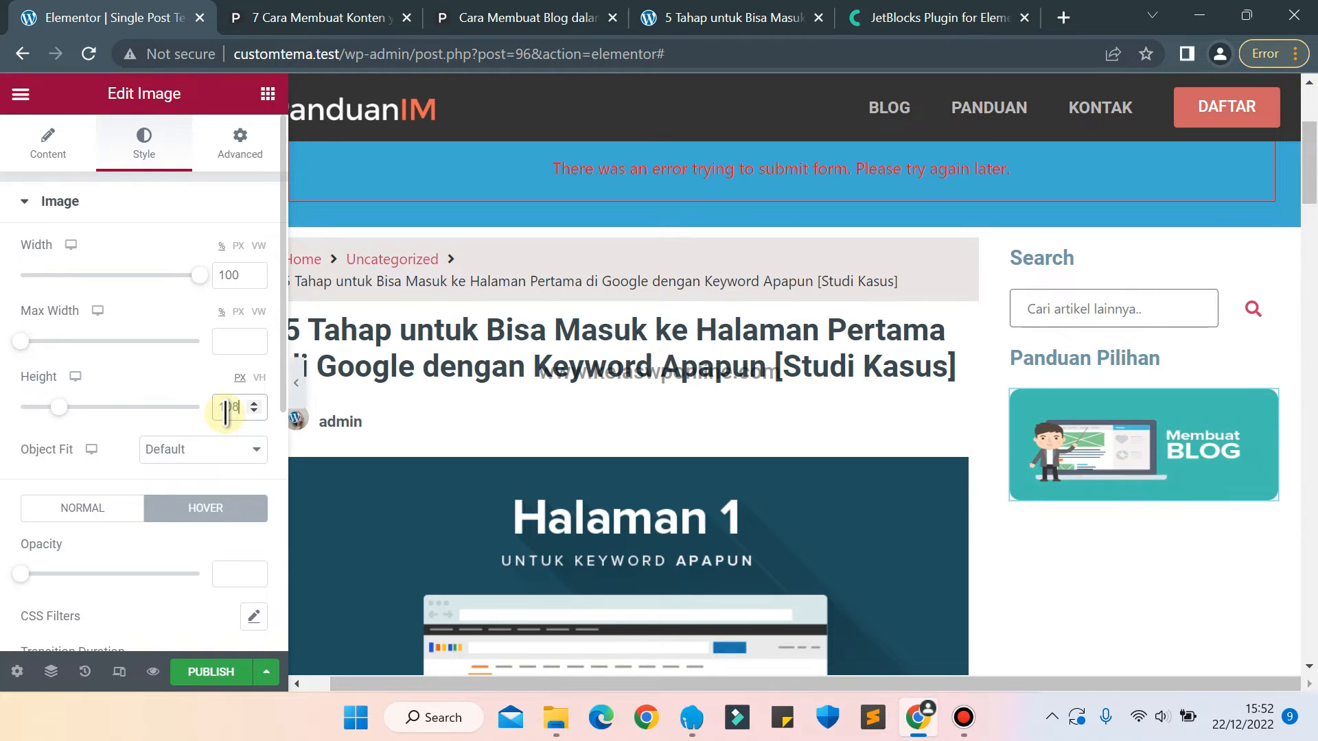
{"action": "key", "text": "Up"}
{"action": "key", "text": "Up"}
{"action": "key", "text": "Up"}
{"action": "key", "text": "Up"}
{"action": "key", "text": "Up"}
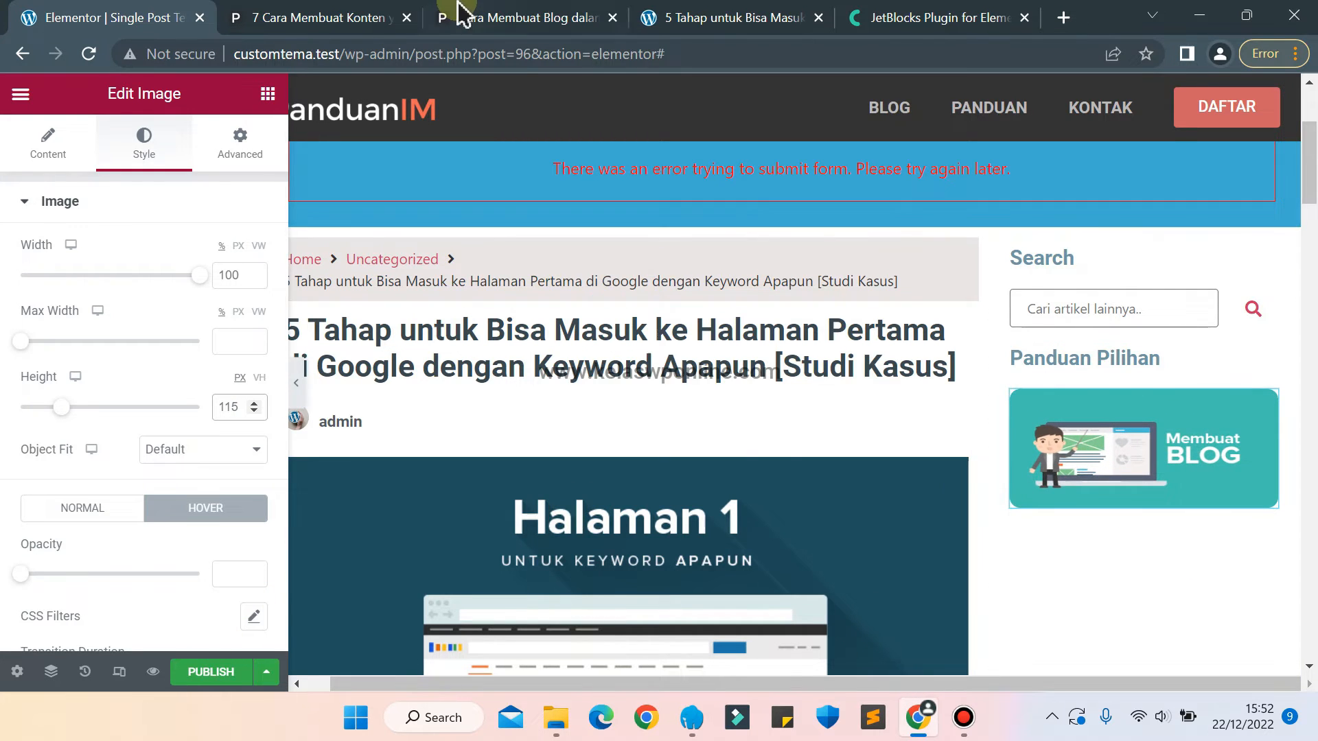
On the panduanim.com article, open the Mulai Jualan Online banner's link in a new tab and close the Membuat Blog article.
{"action": "left_click", "coordinate": [328, 13]}
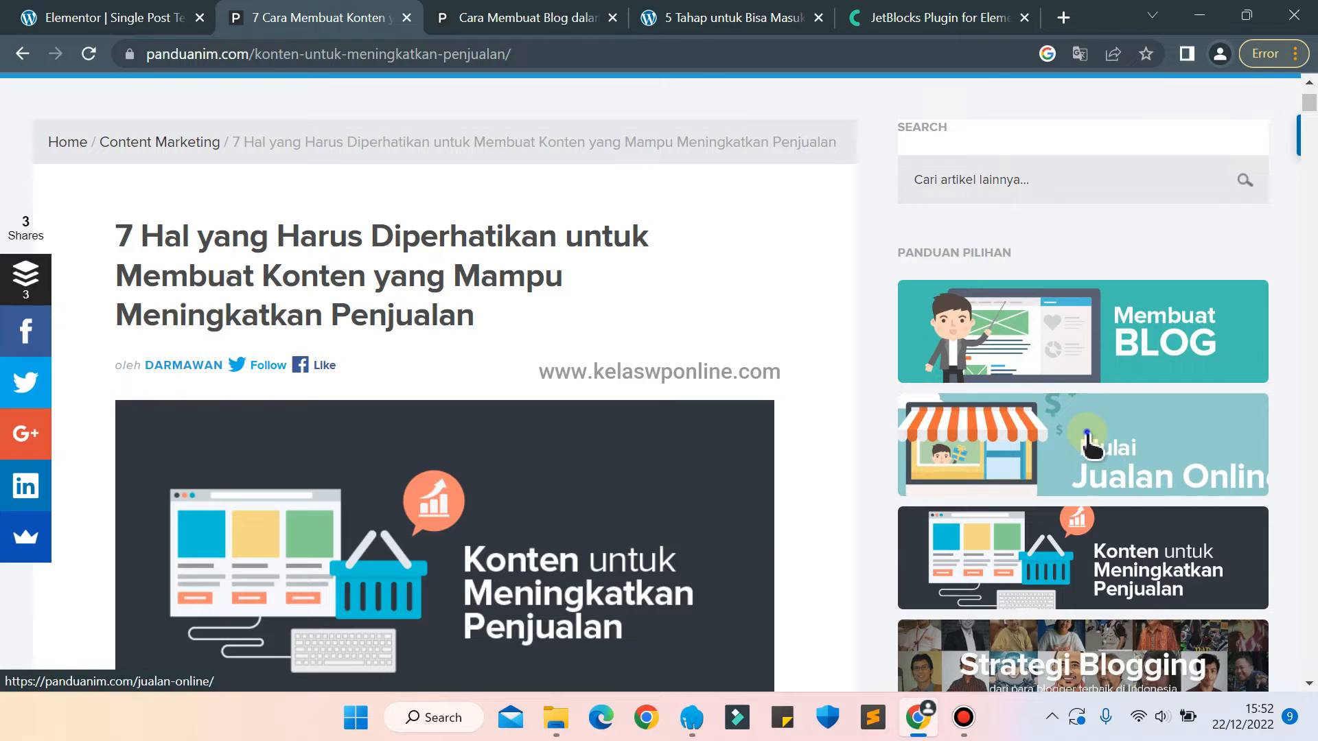
{"action": "right_click", "coordinate": [1089, 437]}
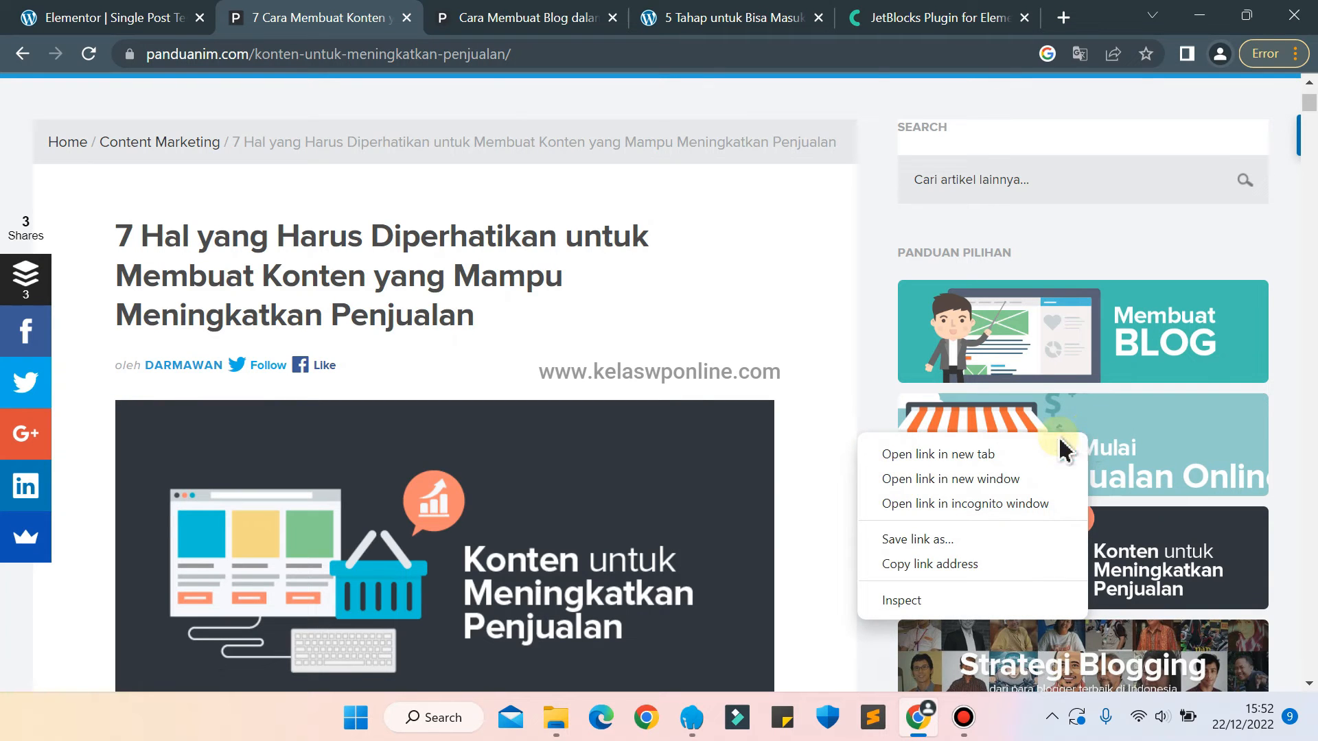
{"action": "left_click", "coordinate": [989, 455]}
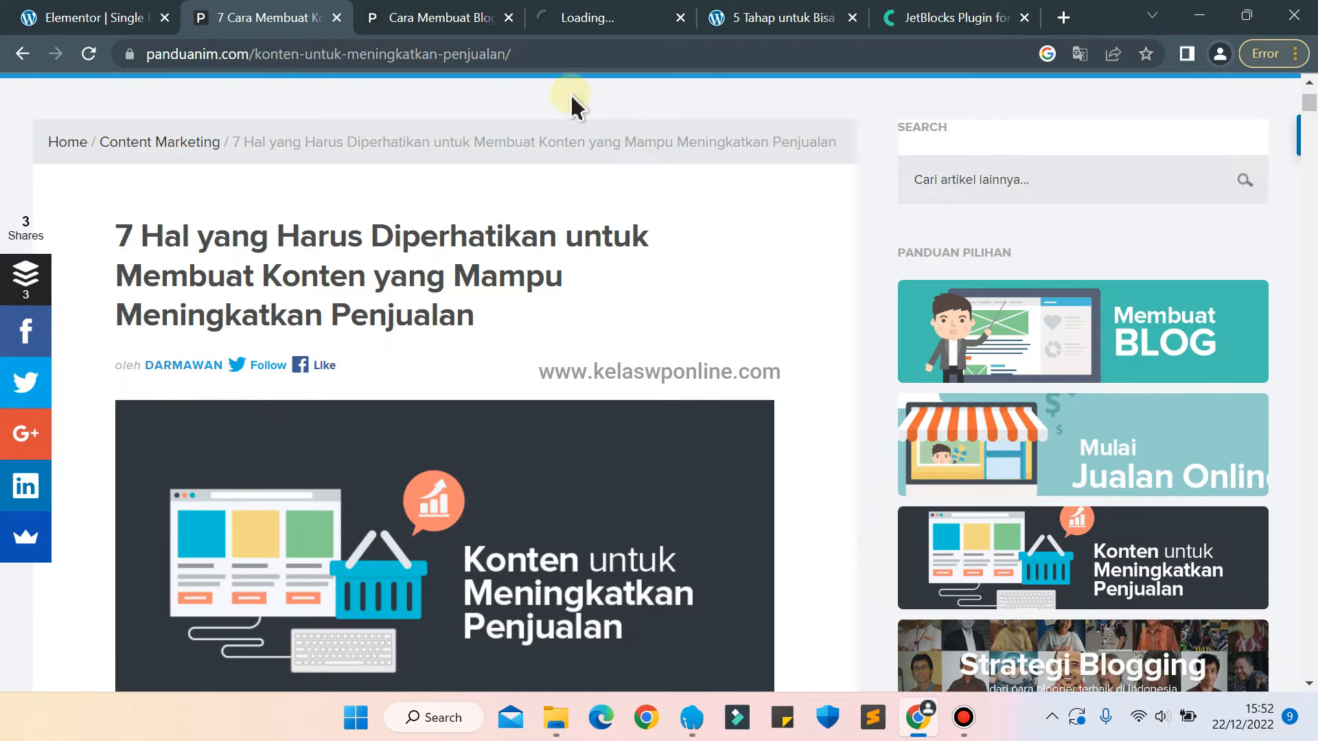
{"action": "left_click", "coordinate": [509, 17]}
{"action": "left_click", "coordinate": [470, 19]}
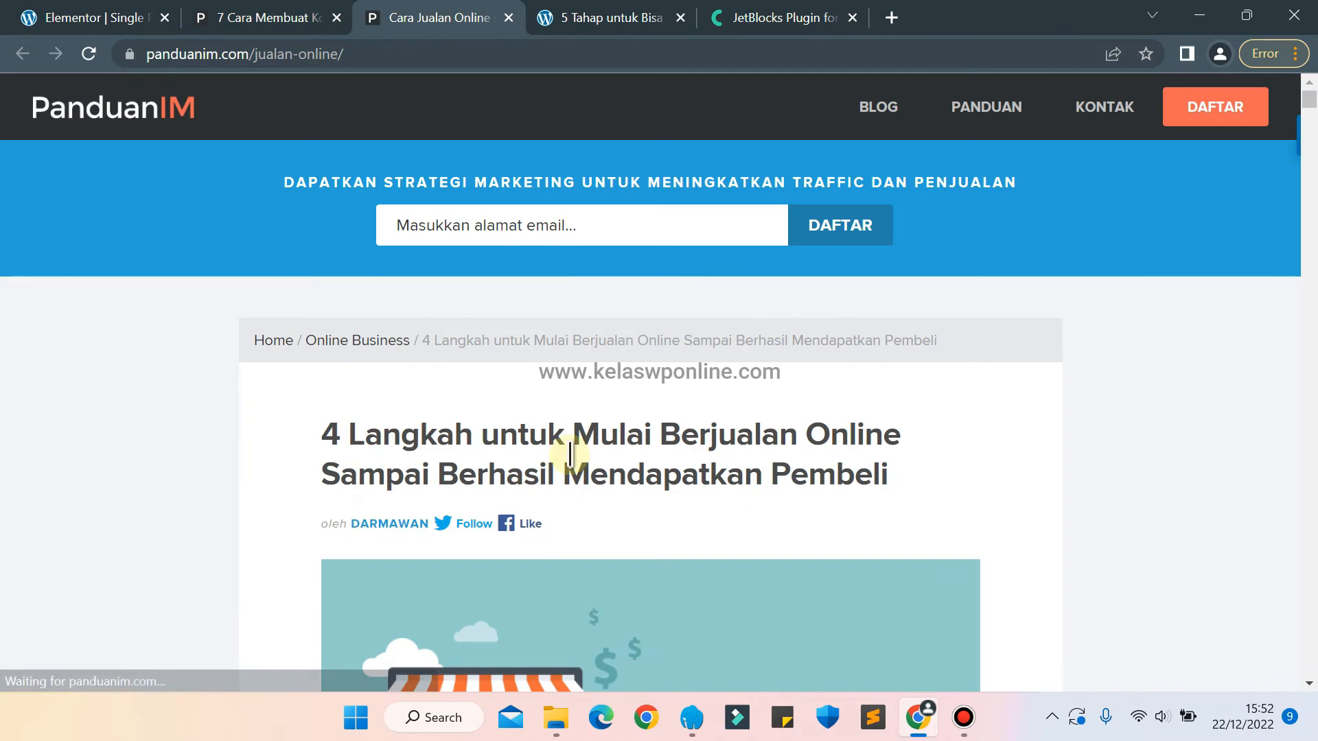
Save the Jualan Online article's featured image to the Desktop as the WEBP file Jualan-Online.
{"action": "right_click", "coordinate": [632, 638]}
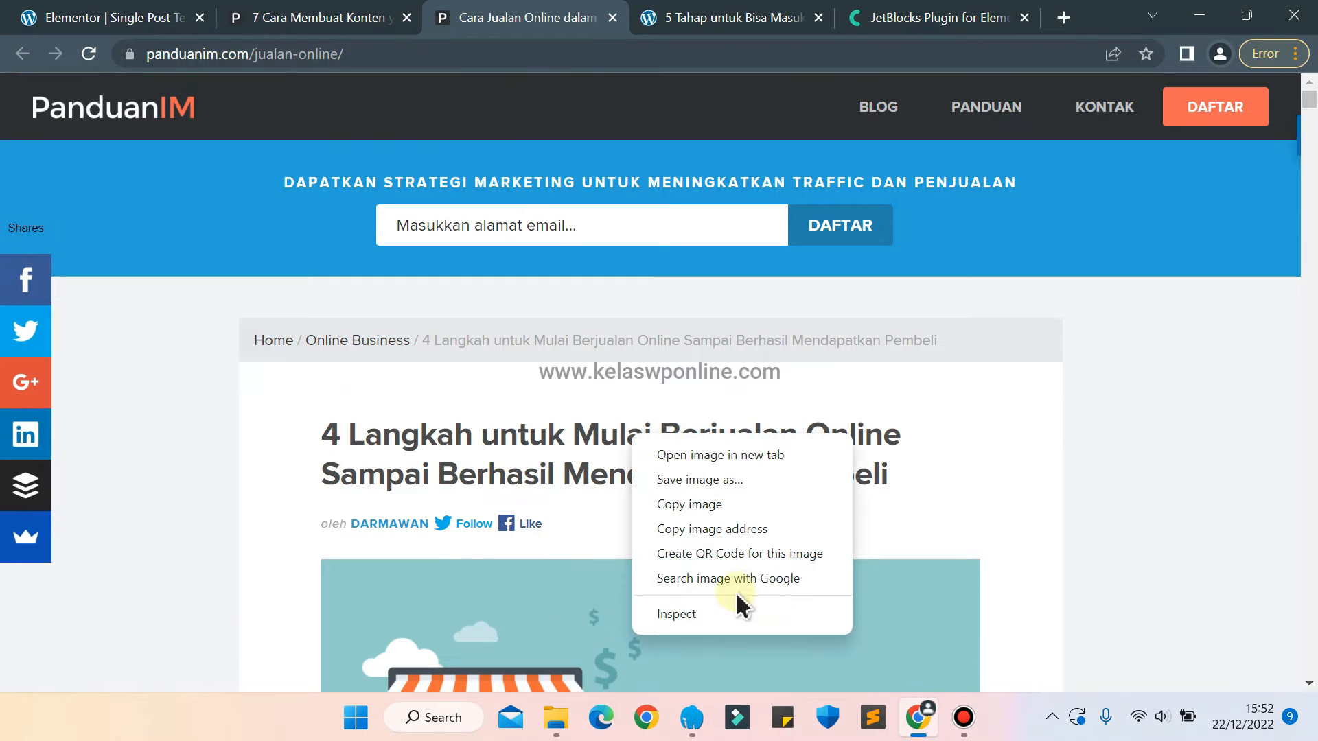
{"action": "left_click", "coordinate": [692, 479]}
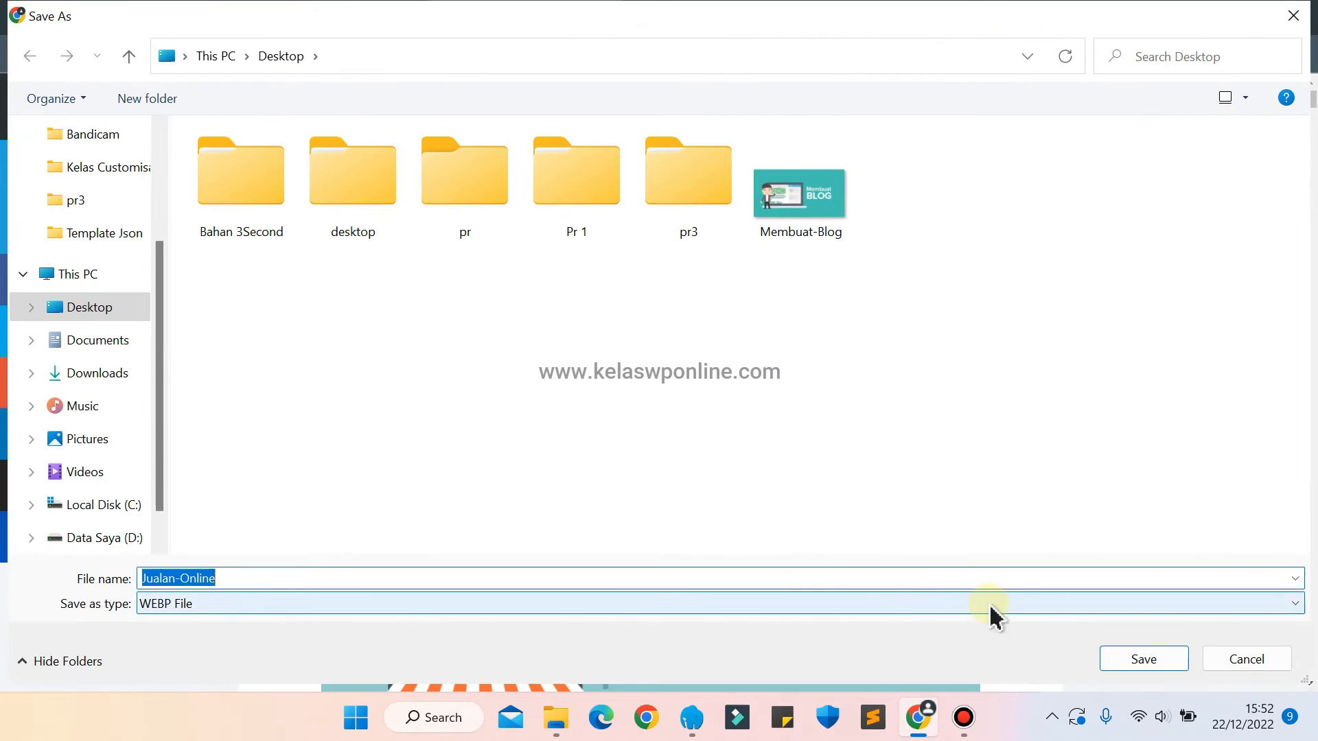
{"action": "left_click", "coordinate": [1169, 661]}
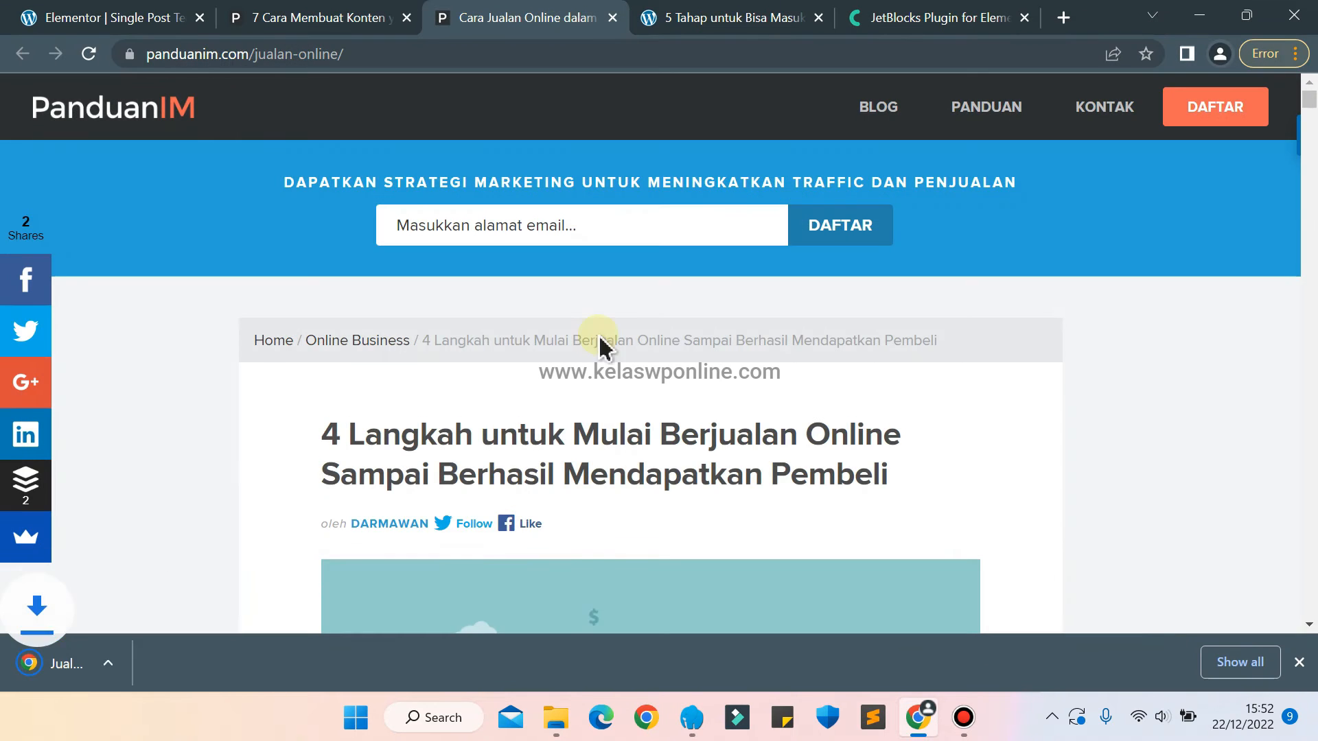
Return to the Elementor template and duplicate the Membuat Blog image under the Panduan Pilihan heading.
{"action": "left_click", "coordinate": [82, 17]}
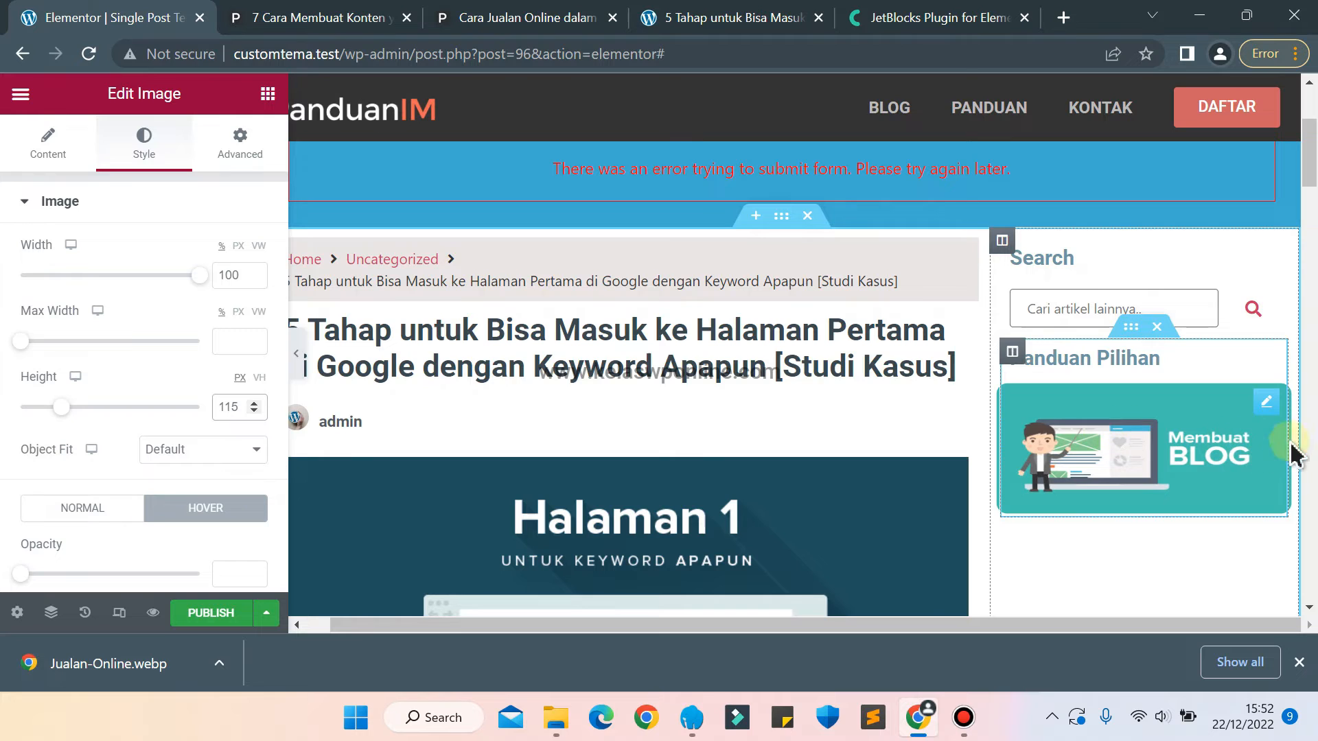
{"action": "left_click", "coordinate": [1266, 405]}
{"action": "right_click", "coordinate": [1267, 411]}
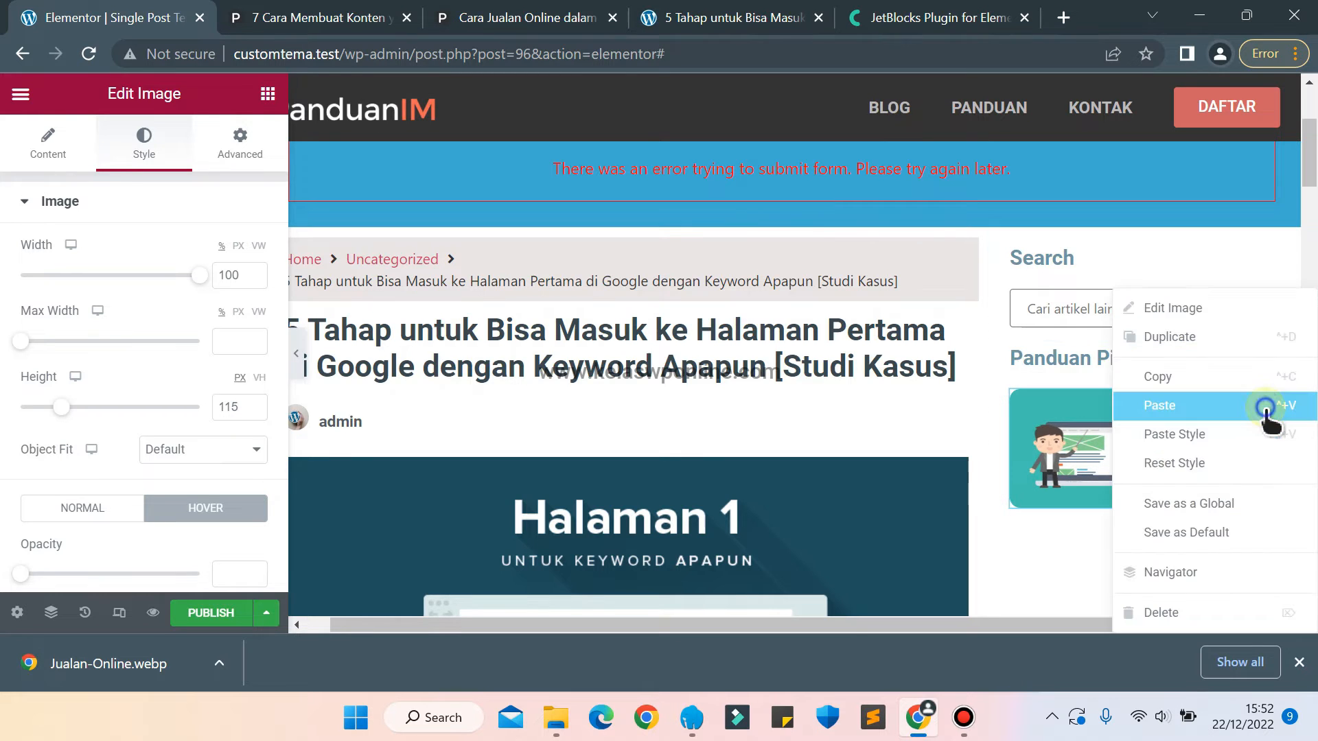
{"action": "left_click", "coordinate": [1164, 343]}
Replace the duplicated banner under Panduan Pilihan with the Jualan-Online image uploaded from the Desktop.
{"action": "left_click", "coordinate": [1165, 553]}
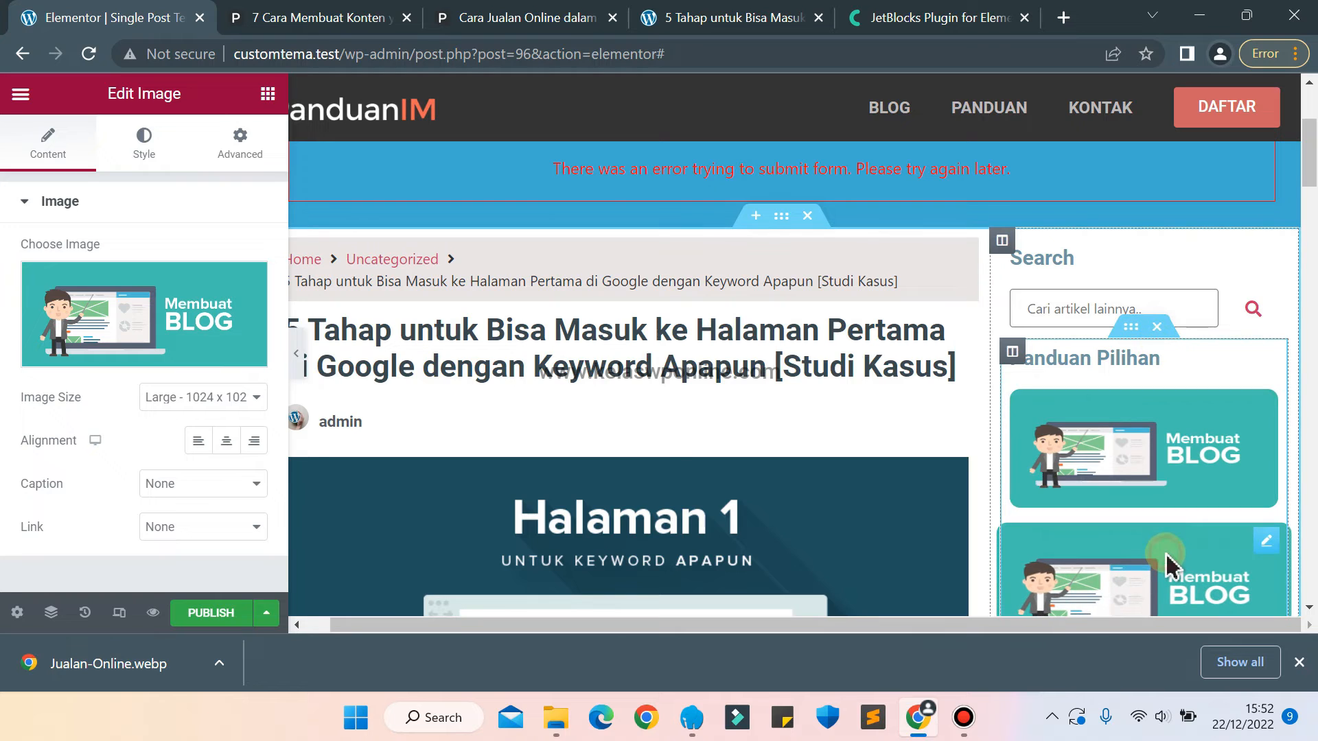
{"action": "left_click", "coordinate": [209, 371]}
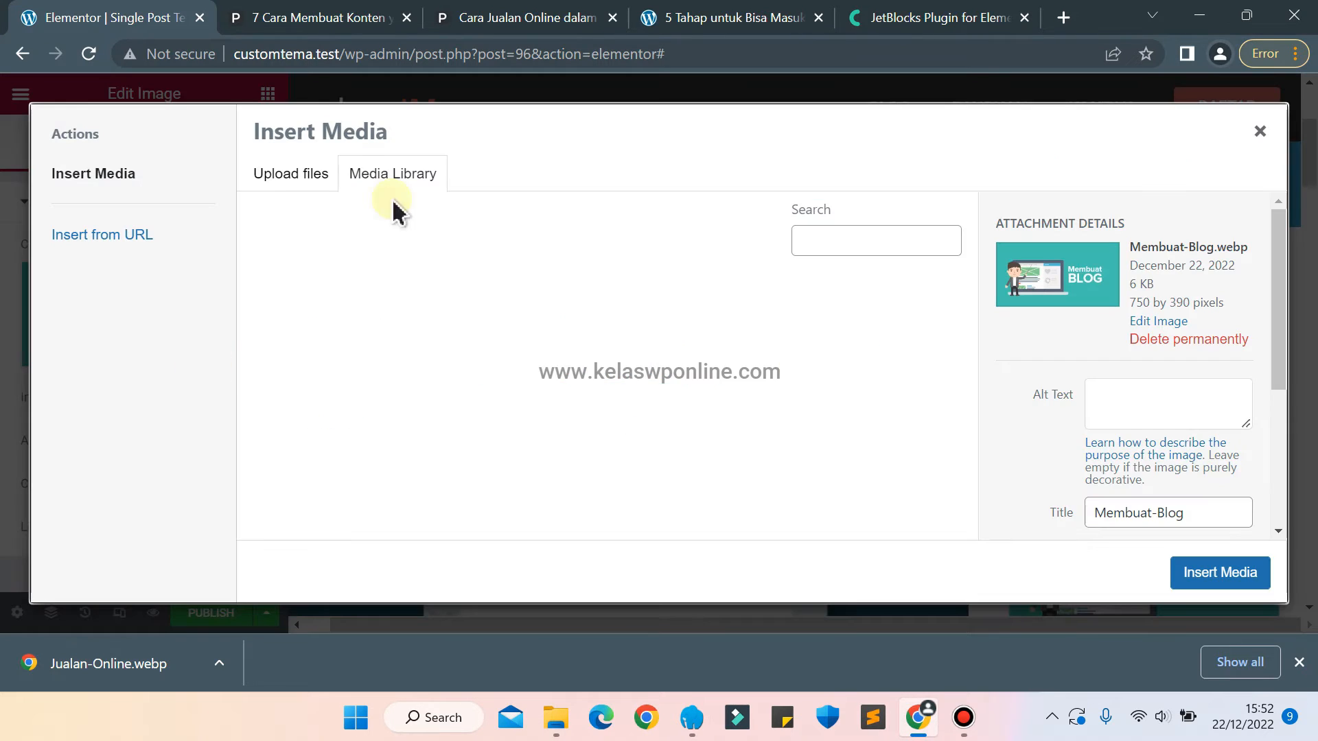
{"action": "left_click", "coordinate": [302, 173]}
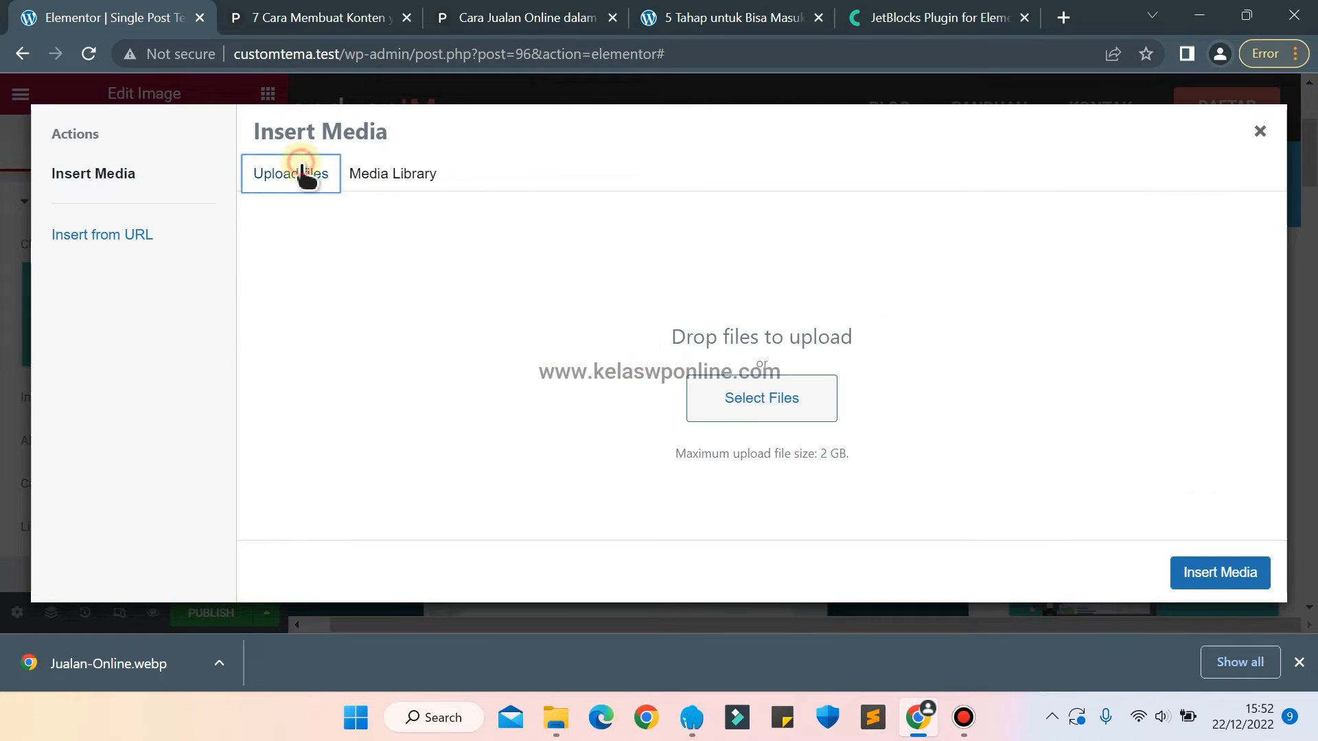
{"action": "left_click", "coordinate": [747, 399]}
{"action": "left_click", "coordinate": [677, 336]}
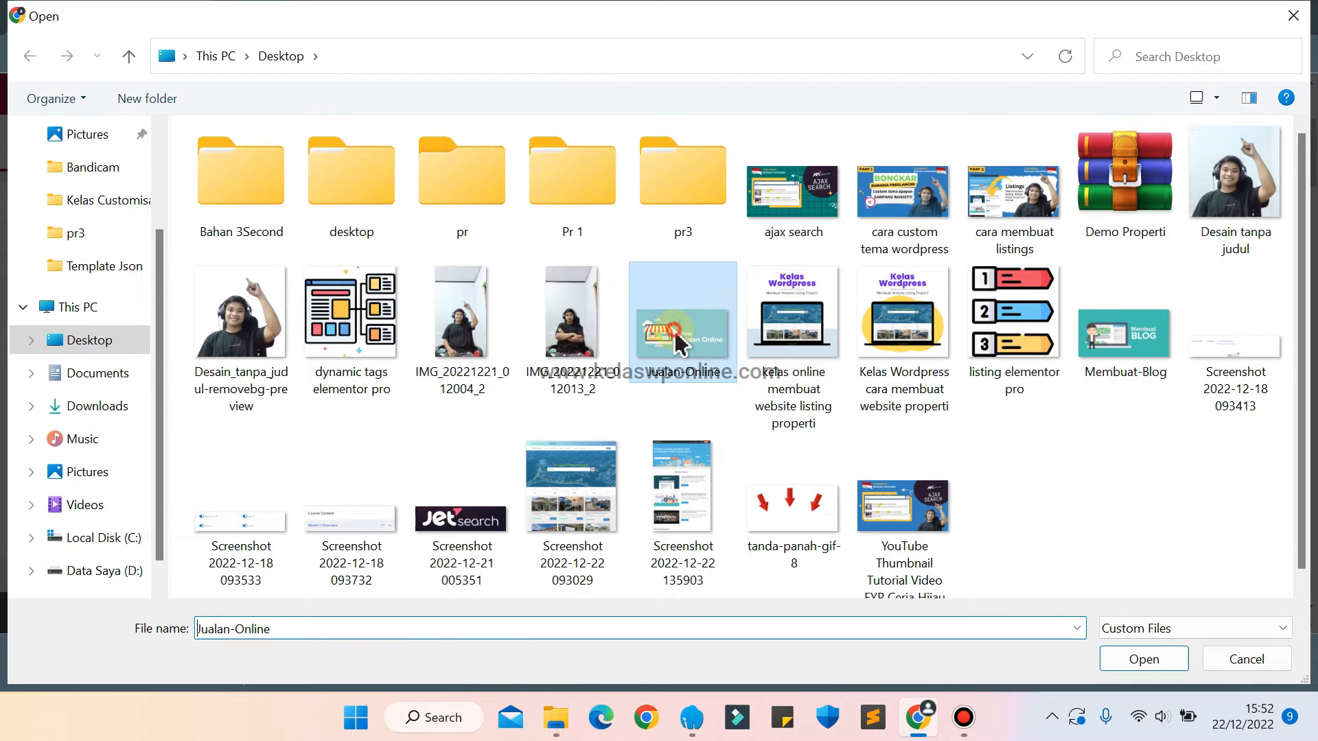
{"action": "left_click", "coordinate": [1172, 663]}
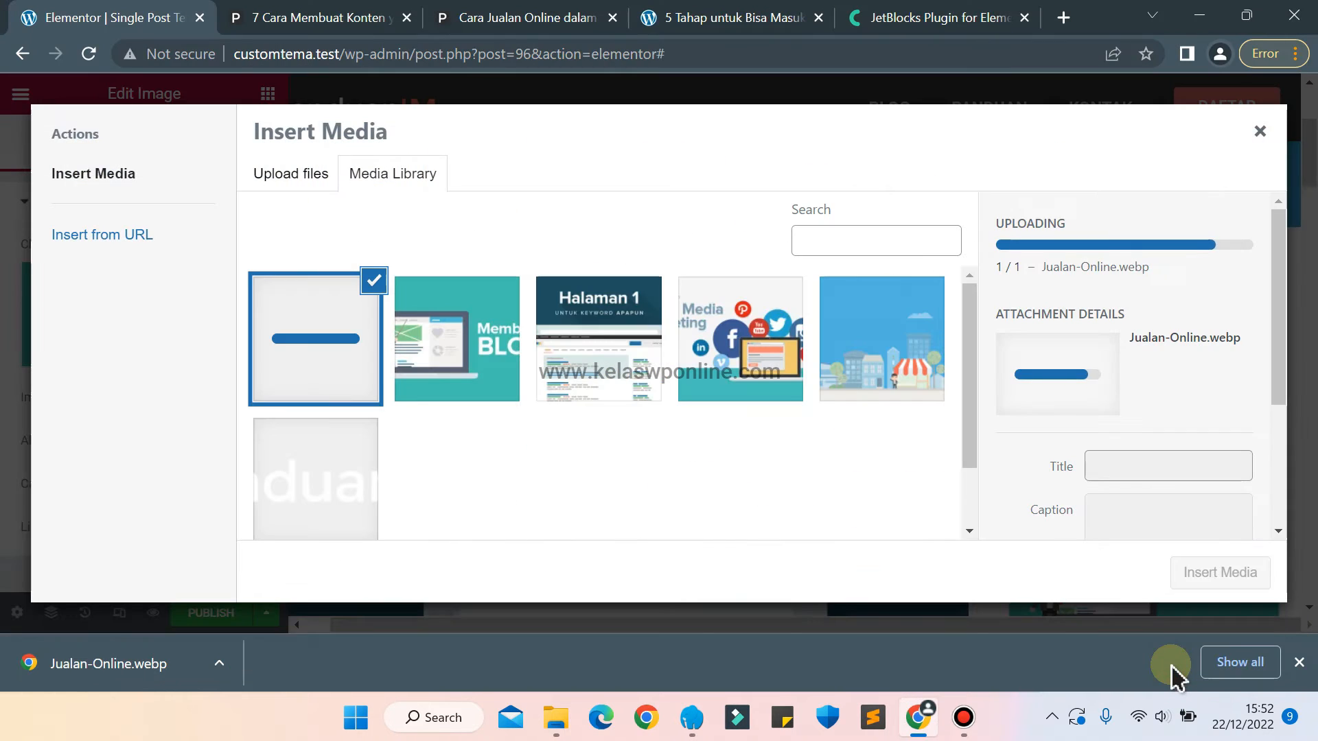
{"action": "left_click", "coordinate": [1214, 580]}
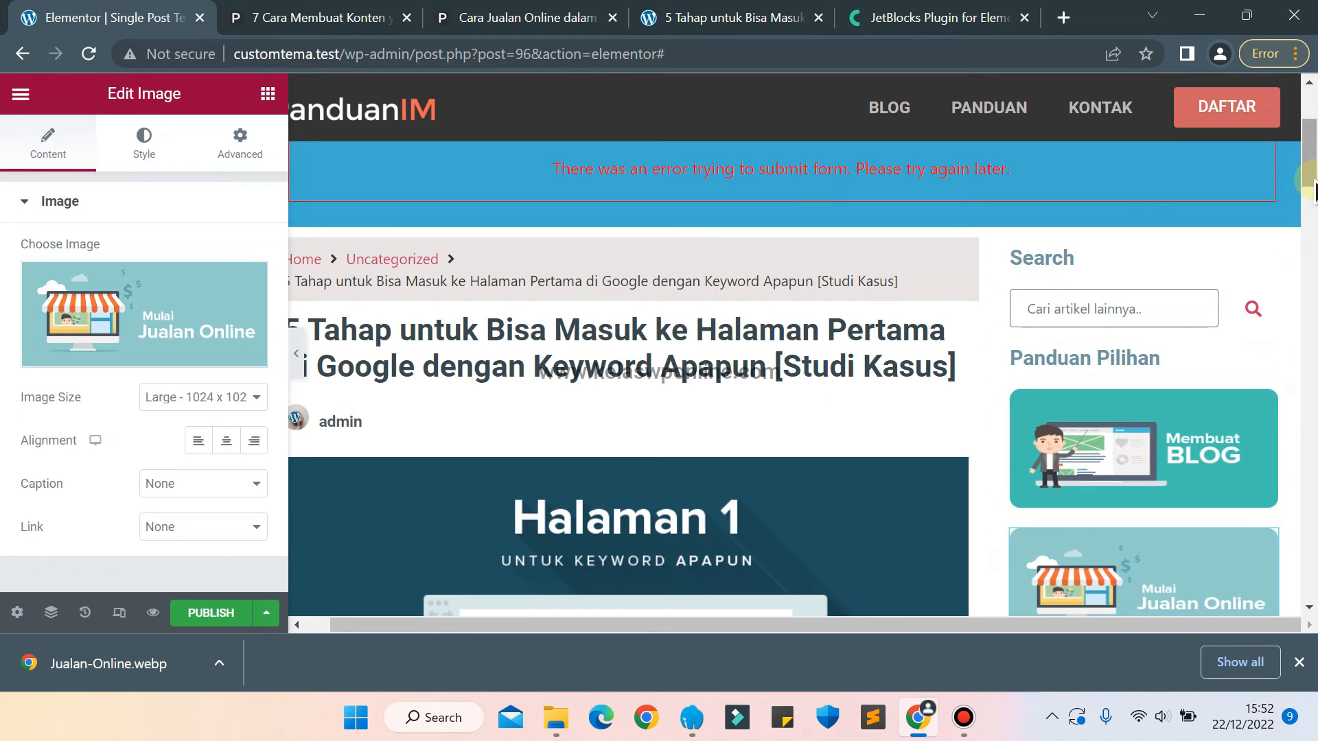
Duplicate the Mulai Jualan Online banner in the sidebar.
{"action": "scroll", "coordinate": [1308, 171], "scroll_direction": "down", "scroll_amount": 5}
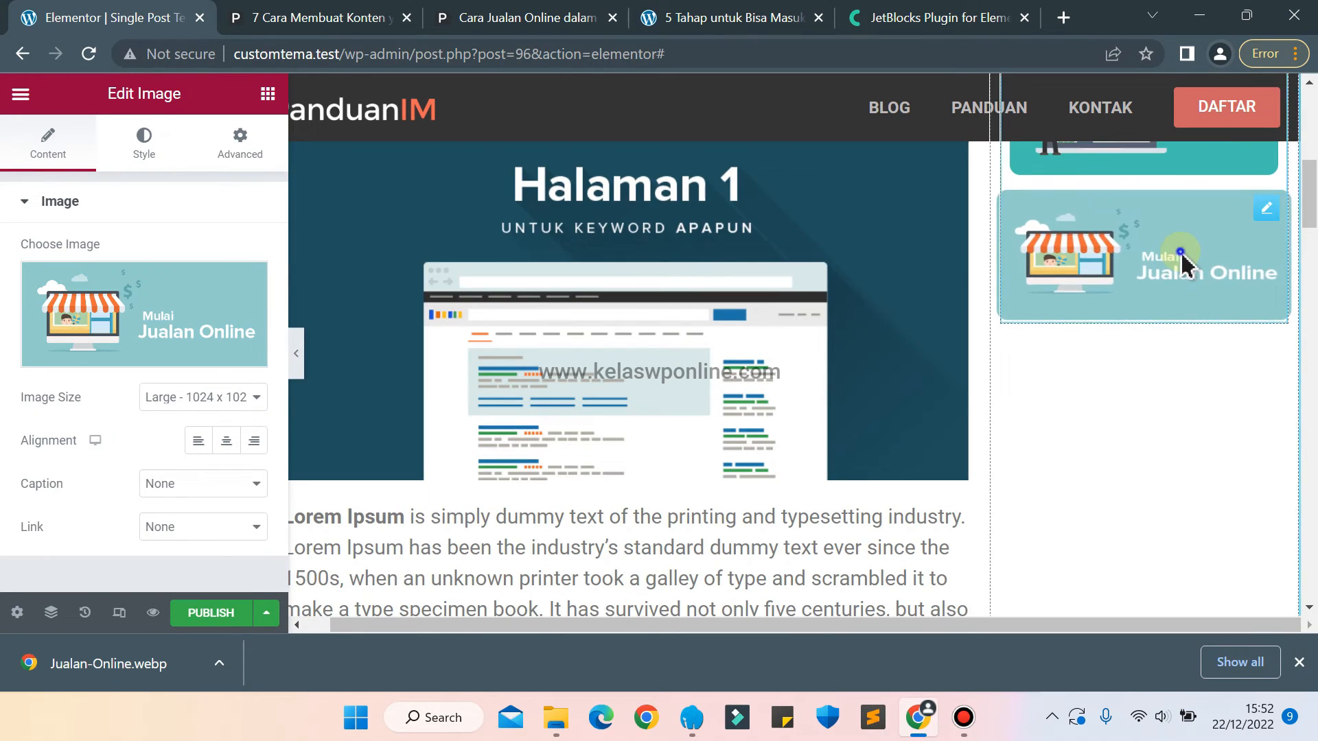
{"action": "right_click", "coordinate": [1181, 259]}
{"action": "left_click", "coordinate": [1166, 302]}
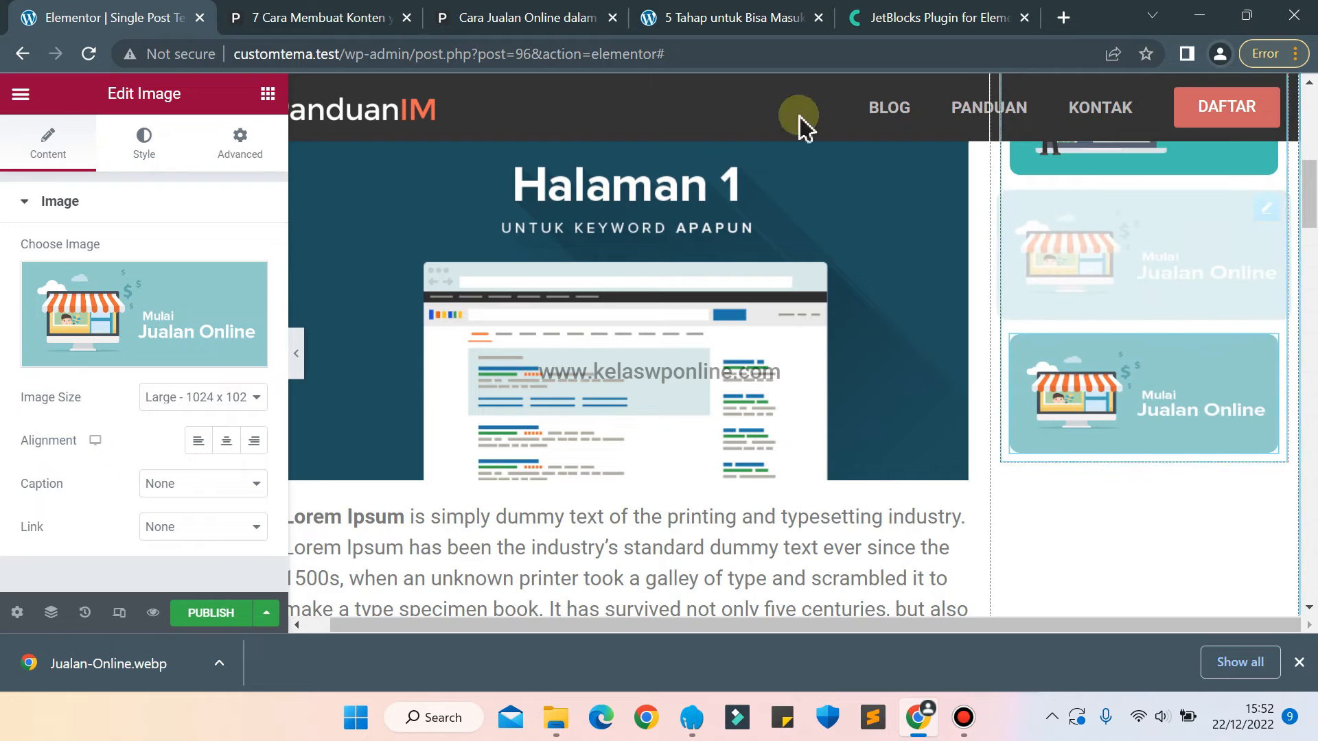
On the panduanim.com article, open the Konten untuk Meningkatkan Penjualan banner's link in a new tab and switch to it.
{"action": "left_click", "coordinate": [506, 14]}
{"action": "left_click", "coordinate": [381, 14]}
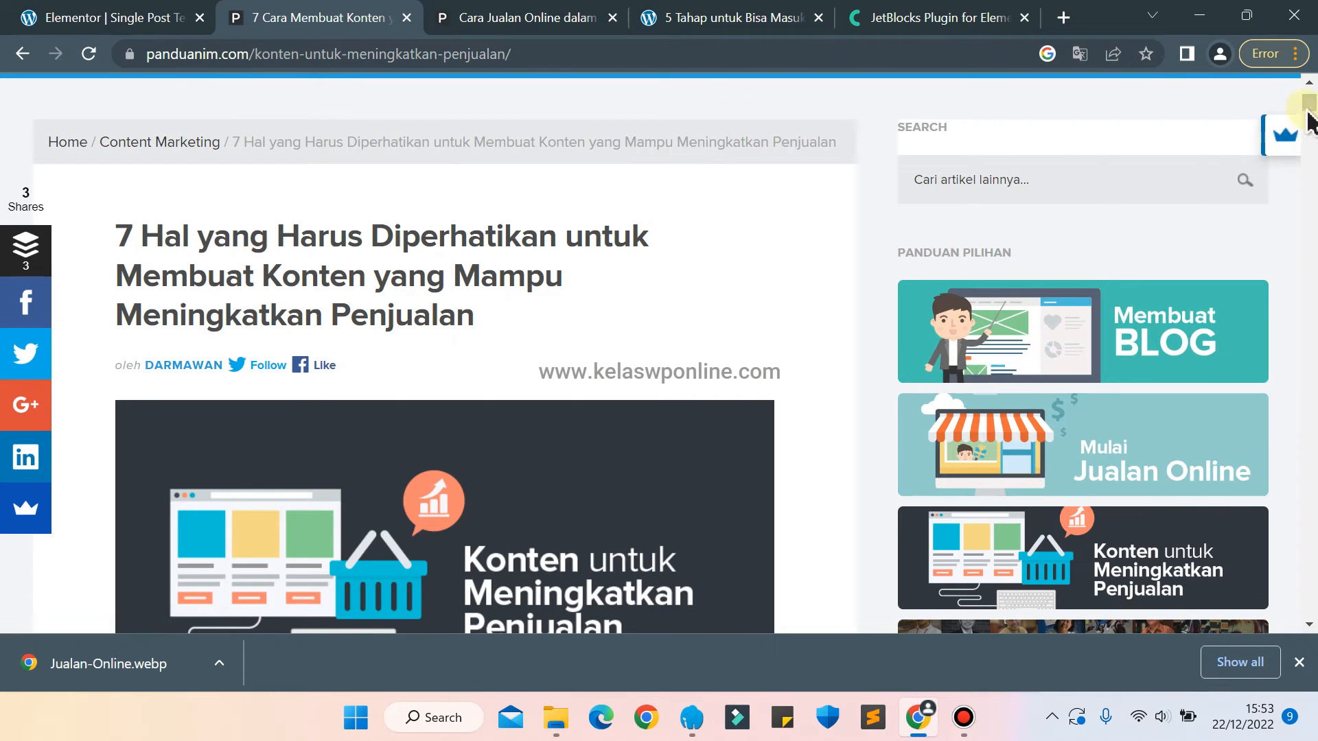
{"action": "left_click_drag", "start_coordinate": [1309, 117], "coordinate": [1309, 128]}
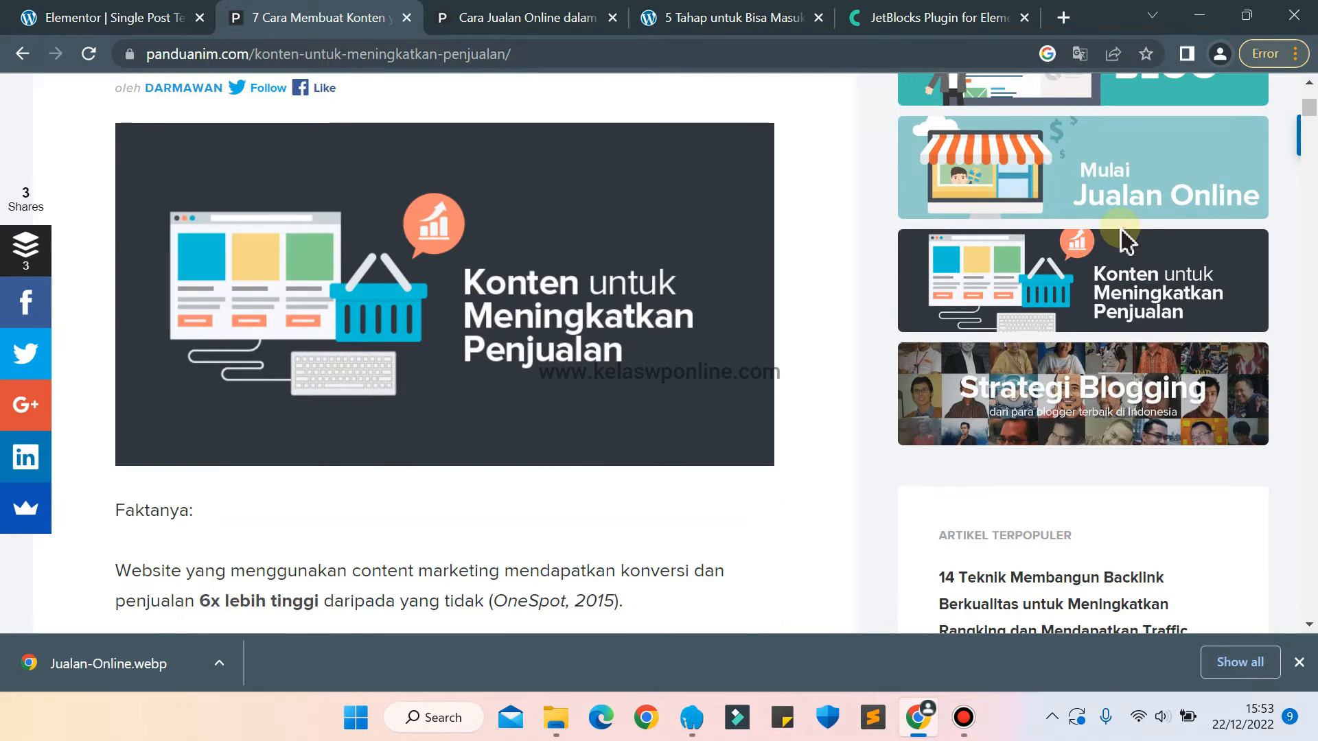
{"action": "right_click", "coordinate": [1081, 264]}
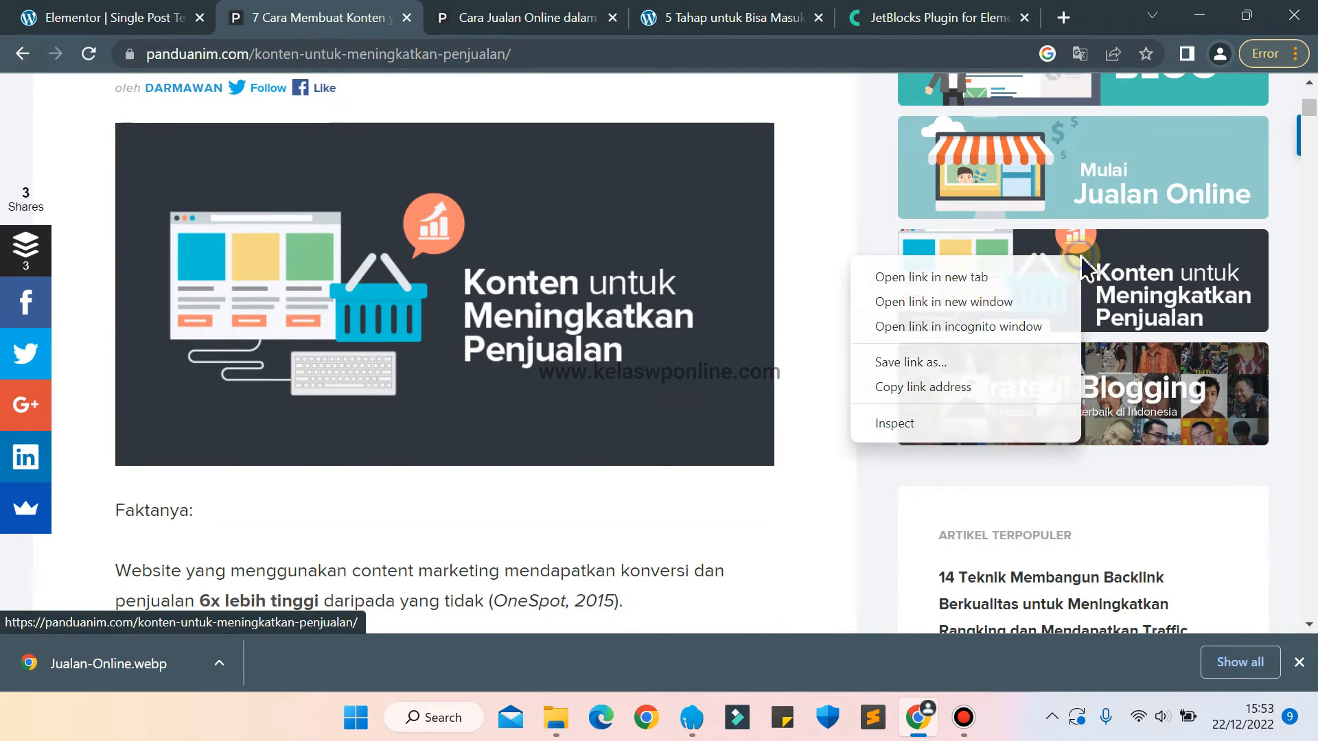
{"action": "left_click", "coordinate": [965, 278]}
{"action": "left_click", "coordinate": [447, 15]}
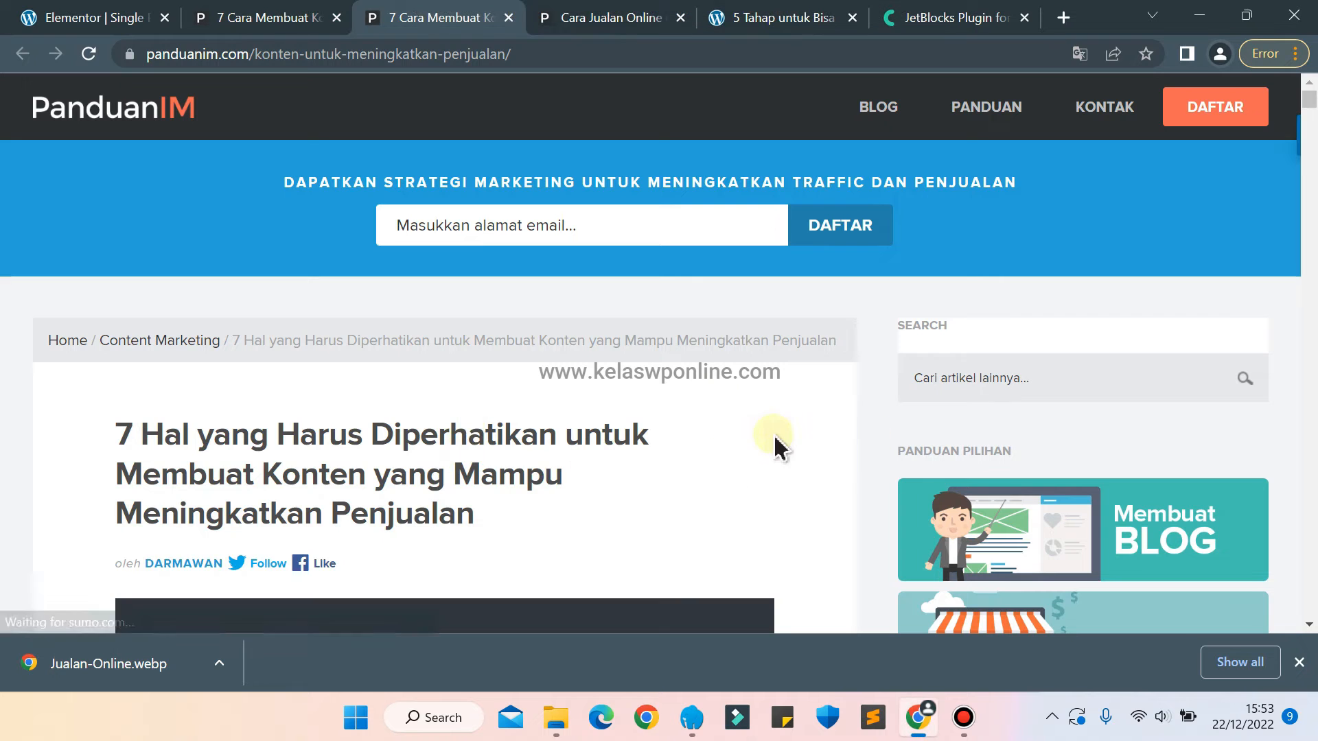
Save the content marketing article's featured image to the Desktop as the WEBP file Konten-untuk-Meningkatkan-Penjualan.
{"action": "scroll", "coordinate": [775, 450], "scroll_direction": "down", "scroll_amount": 4}
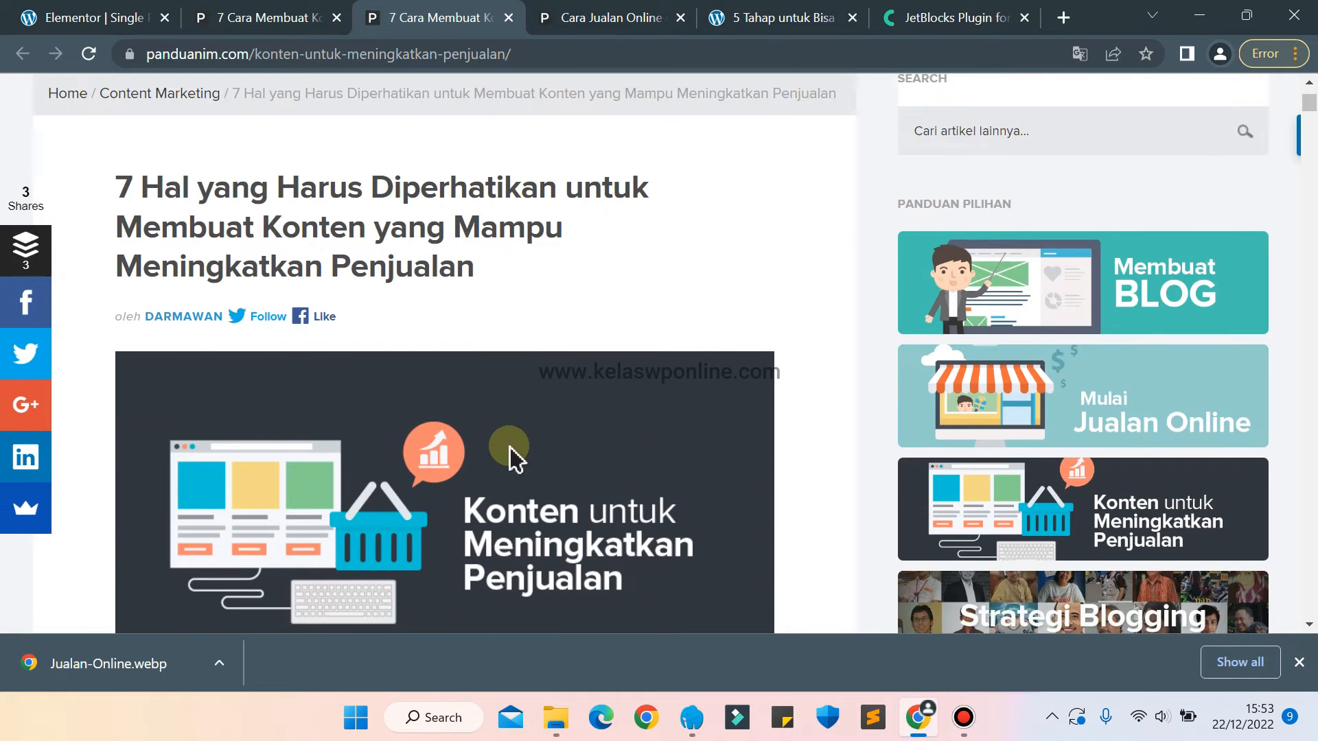
{"action": "right_click", "coordinate": [509, 446]}
{"action": "left_click", "coordinate": [579, 496]}
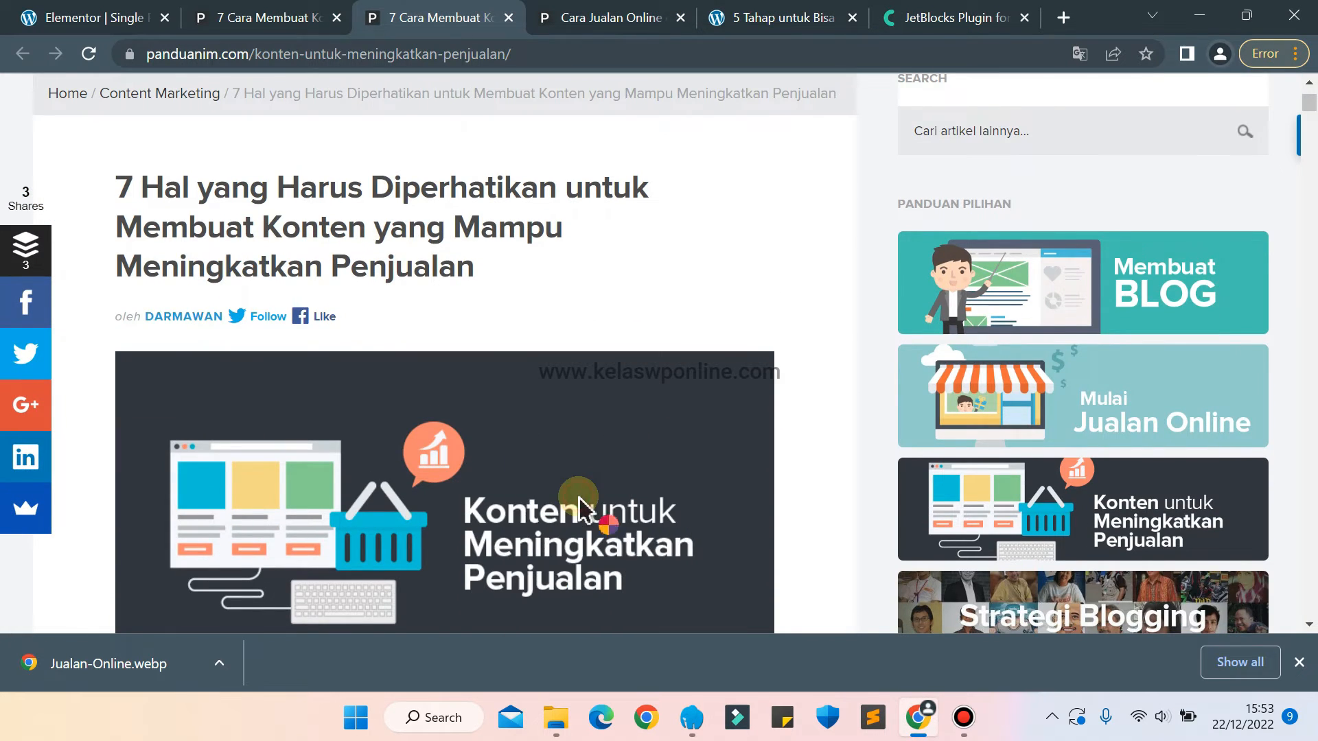
{"action": "left_click", "coordinate": [1143, 657]}
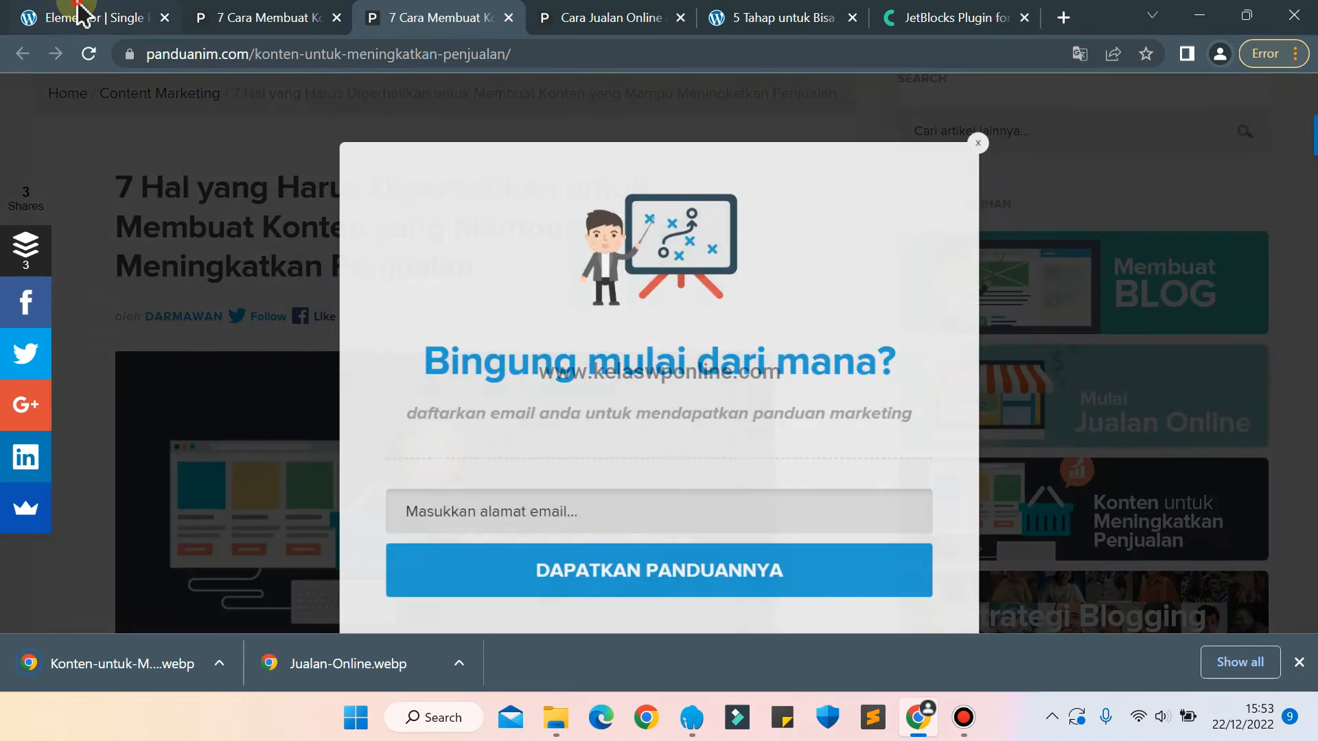
Back in the Elementor template, replace the duplicated Jualan Online banner with the Konten-untuk-Meningkatkan-Penjualan image uploaded from the Desktop.
{"action": "left_click", "coordinate": [77, 15]}
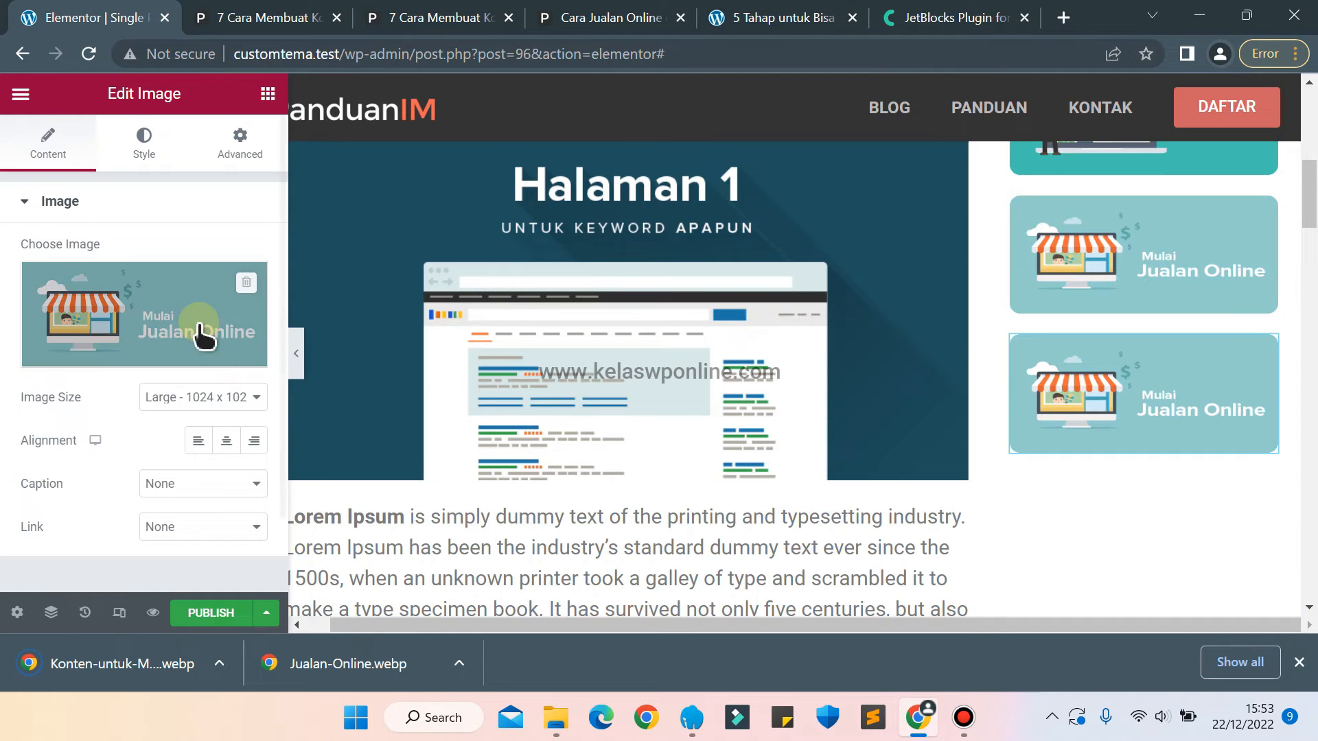
{"action": "left_click", "coordinate": [205, 302]}
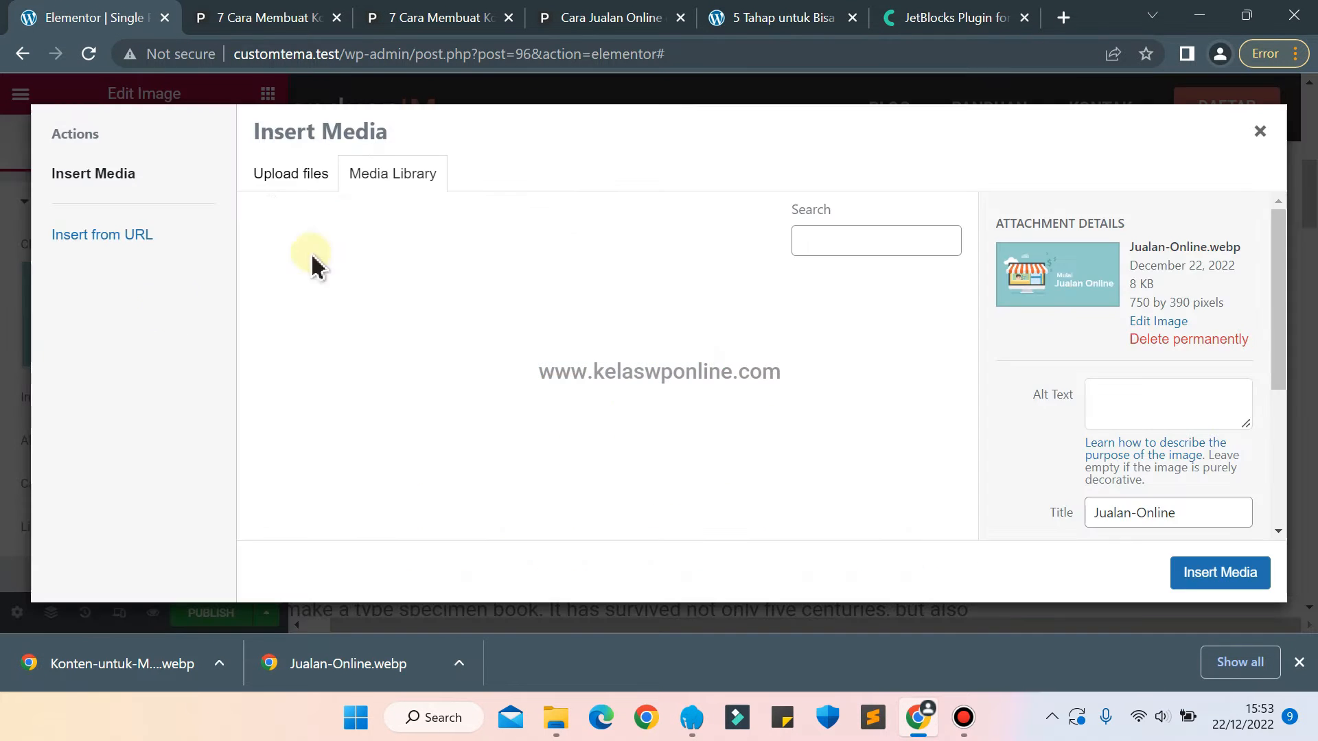
{"action": "left_click", "coordinate": [292, 174]}
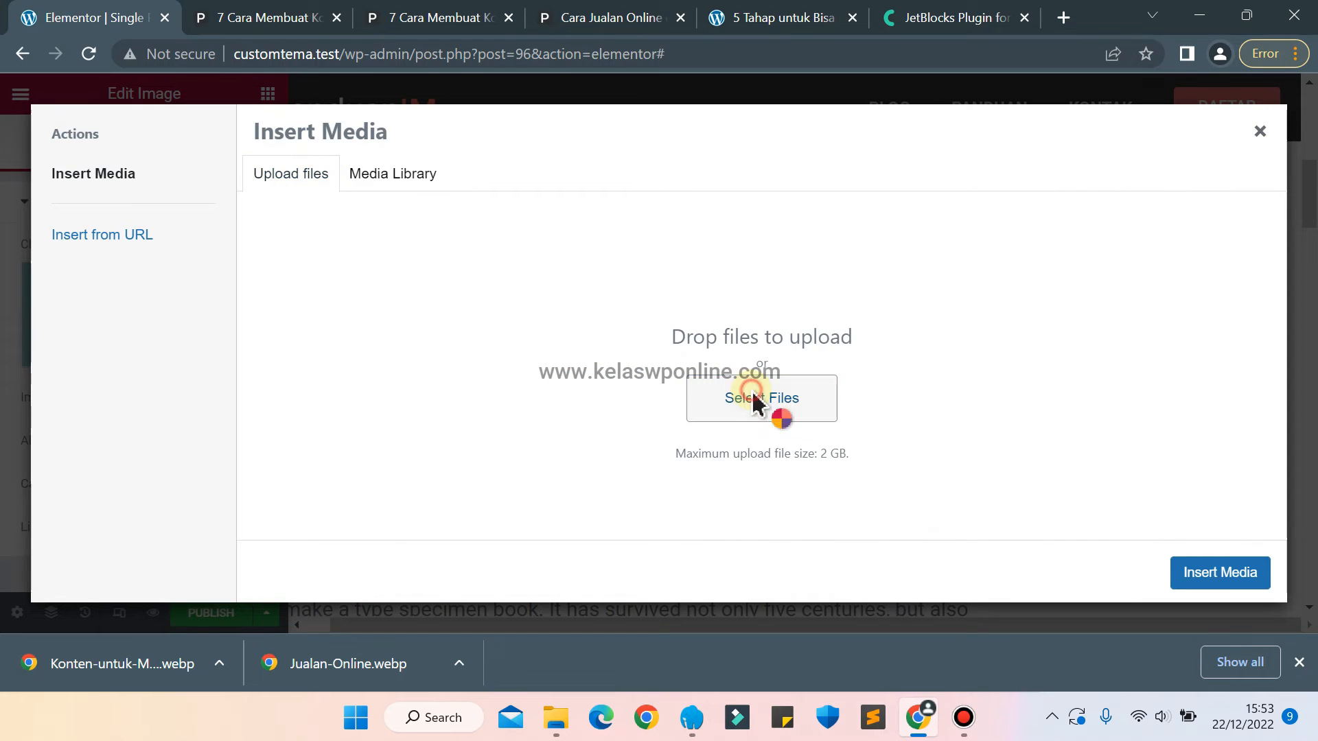
{"action": "left_click", "coordinate": [753, 401]}
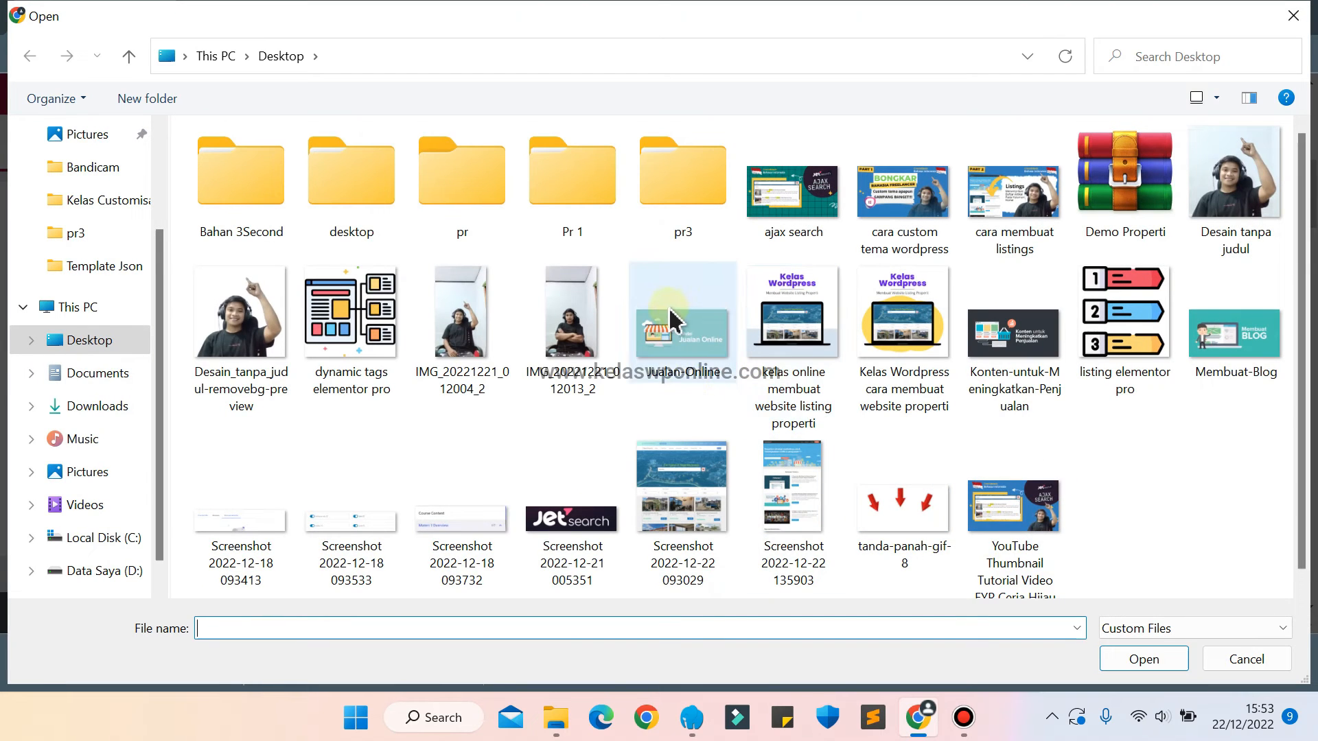
{"action": "left_click", "coordinate": [1015, 333]}
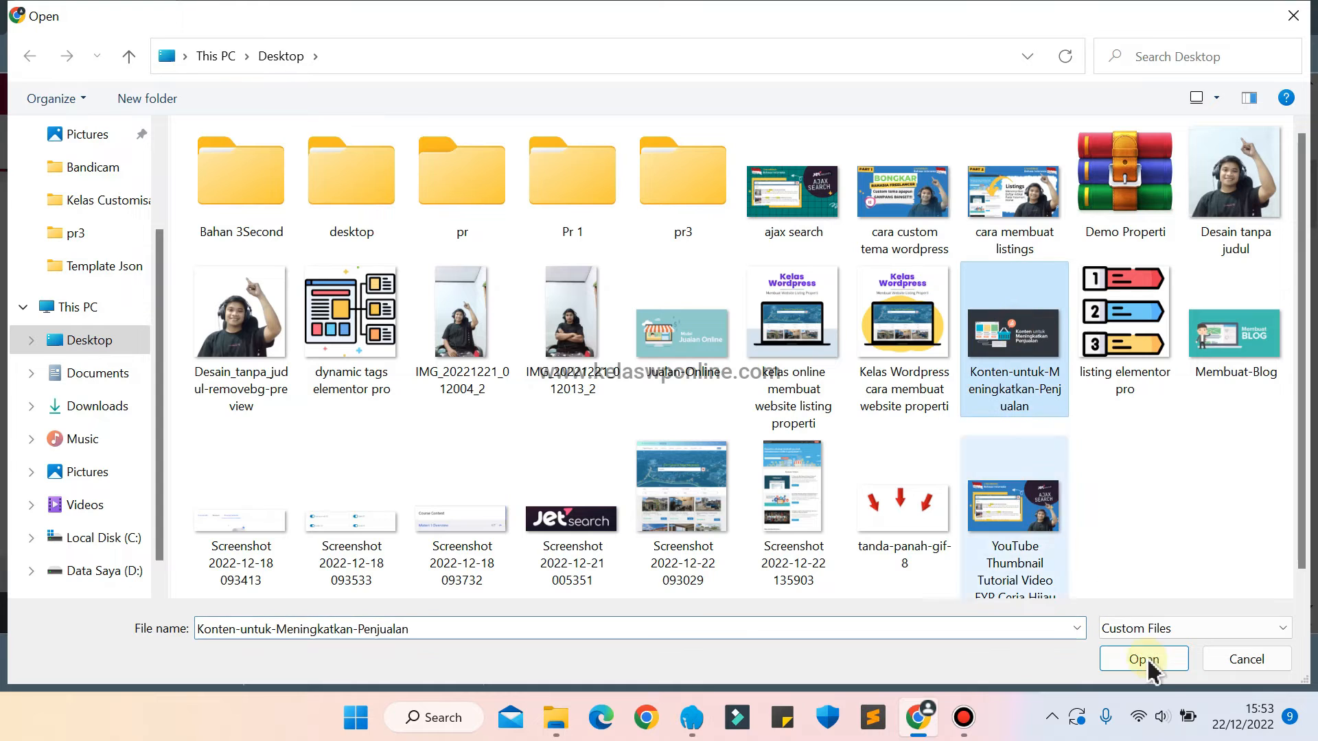
{"action": "left_click", "coordinate": [1144, 660]}
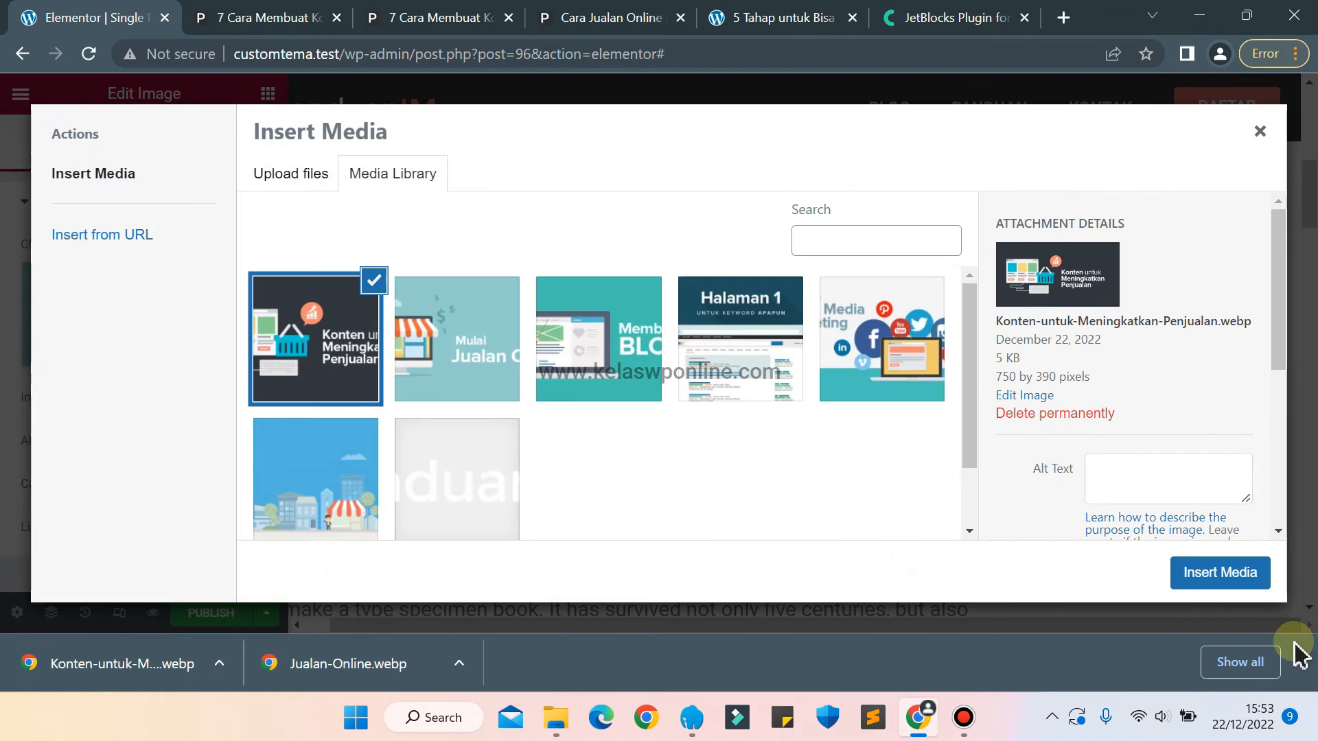
{"action": "left_click", "coordinate": [1299, 661]}
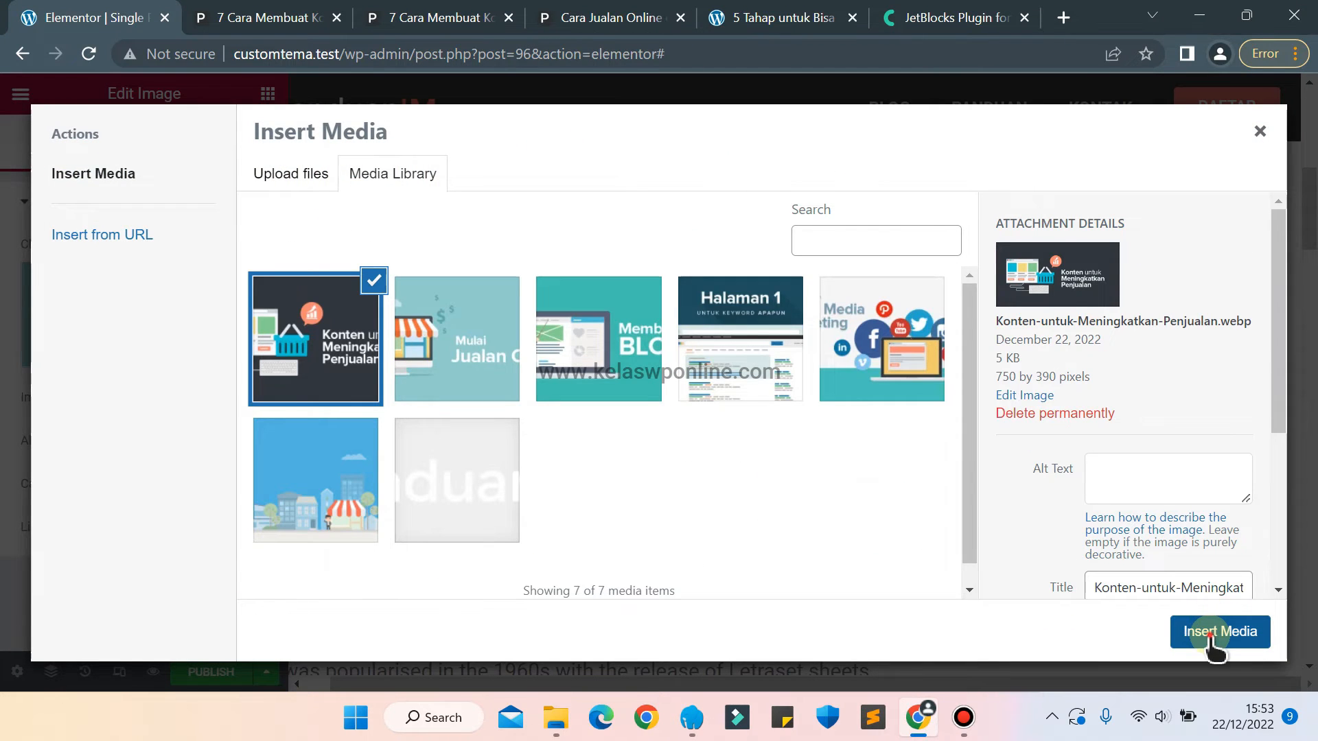
{"action": "left_click", "coordinate": [1212, 639]}
Duplicate the Konten untuk Meningkatkan Penjualan banner and open the media chooser for the copy.
{"action": "left_click", "coordinate": [1180, 410]}
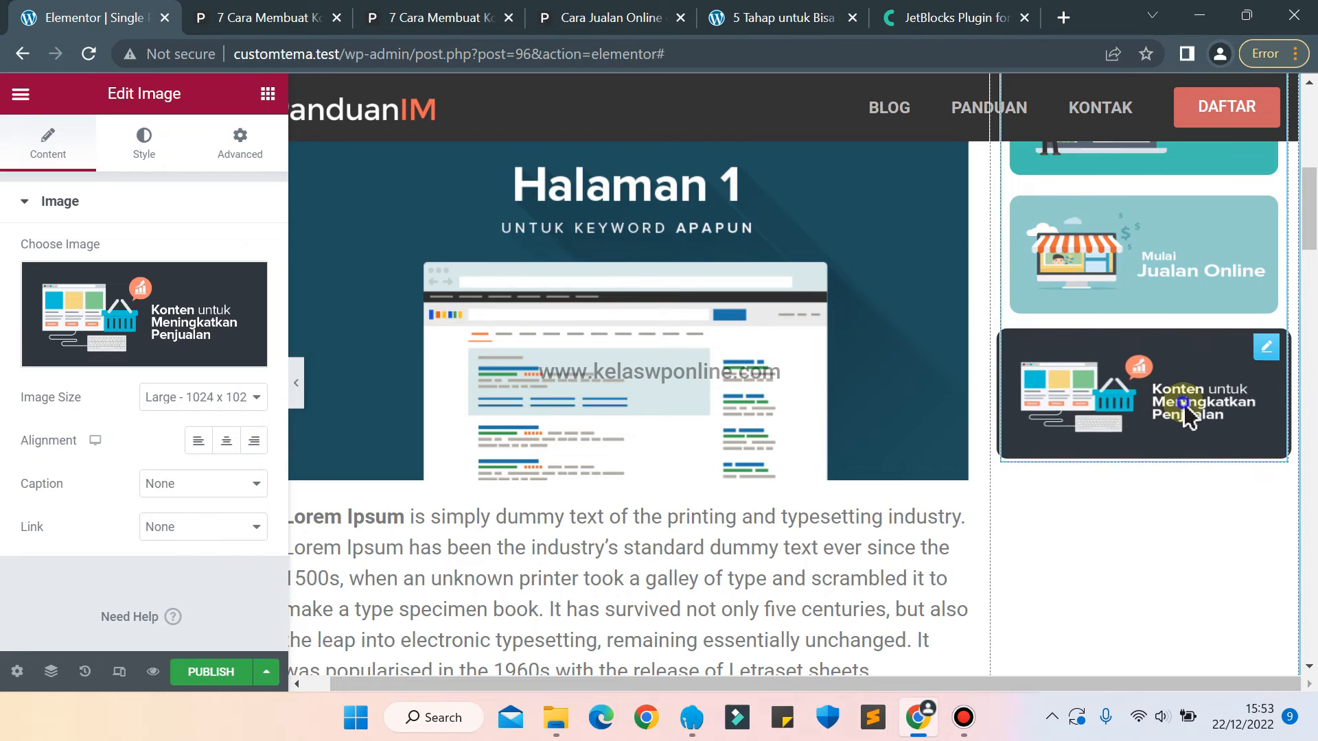
{"action": "right_click", "coordinate": [1184, 405]}
{"action": "left_click", "coordinate": [1171, 404]}
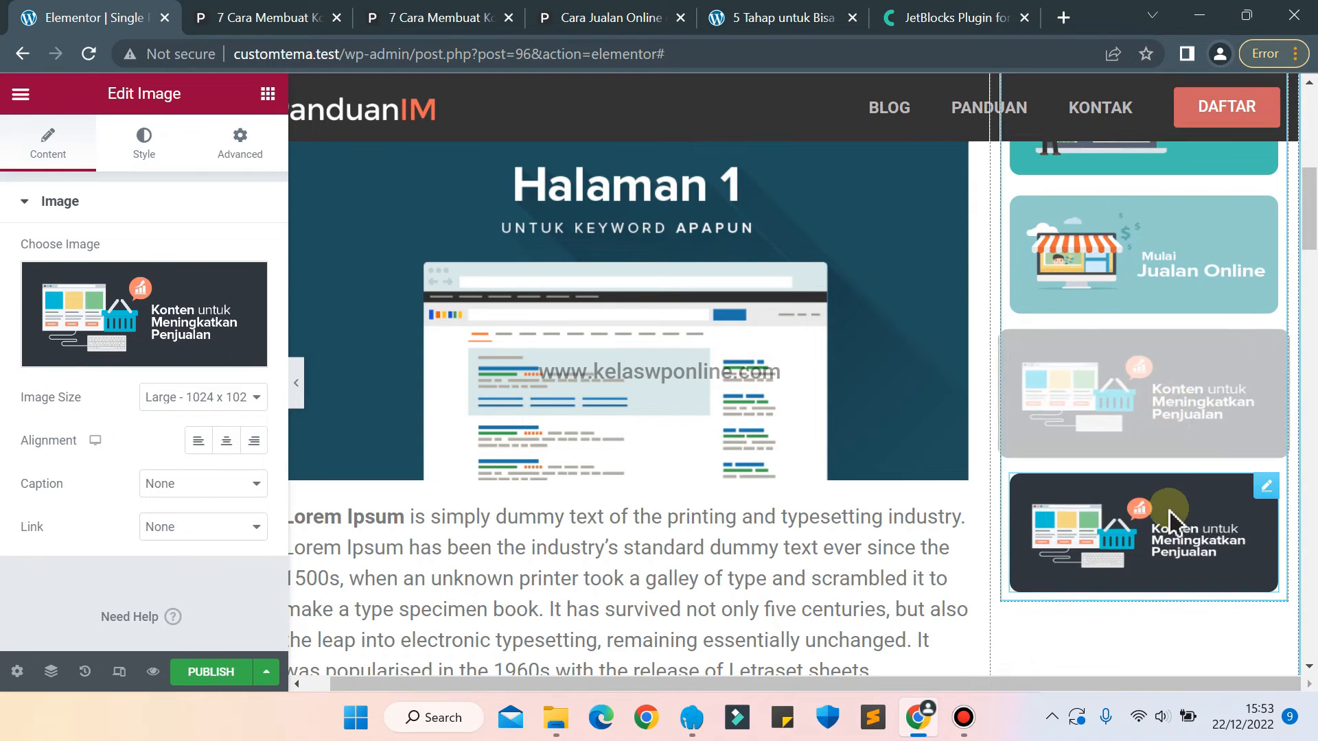
{"action": "left_click", "coordinate": [142, 295]}
On the panduanim.com article, open the Strategi Blogging banner's link in a new tab and close the duplicate Konten and the Jualan Online articles.
{"action": "left_click", "coordinate": [470, 12]}
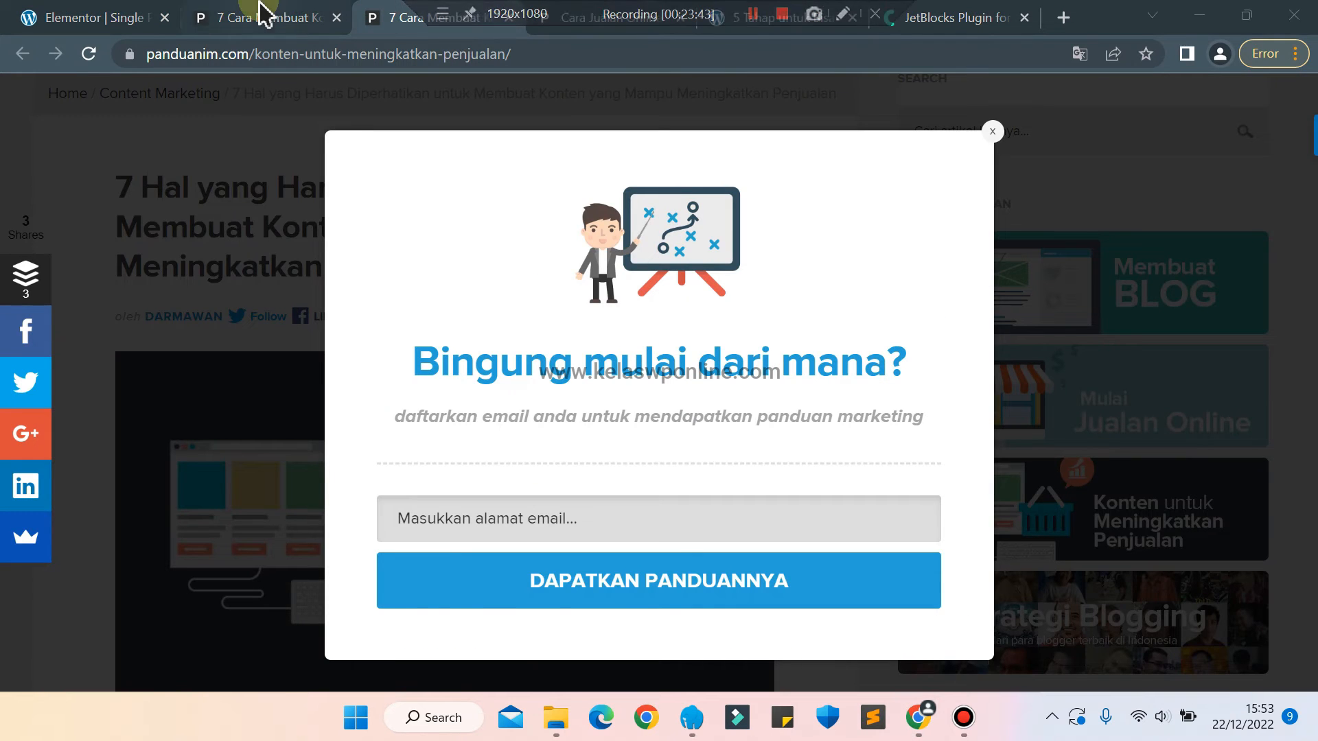
{"action": "left_click", "coordinate": [263, 12]}
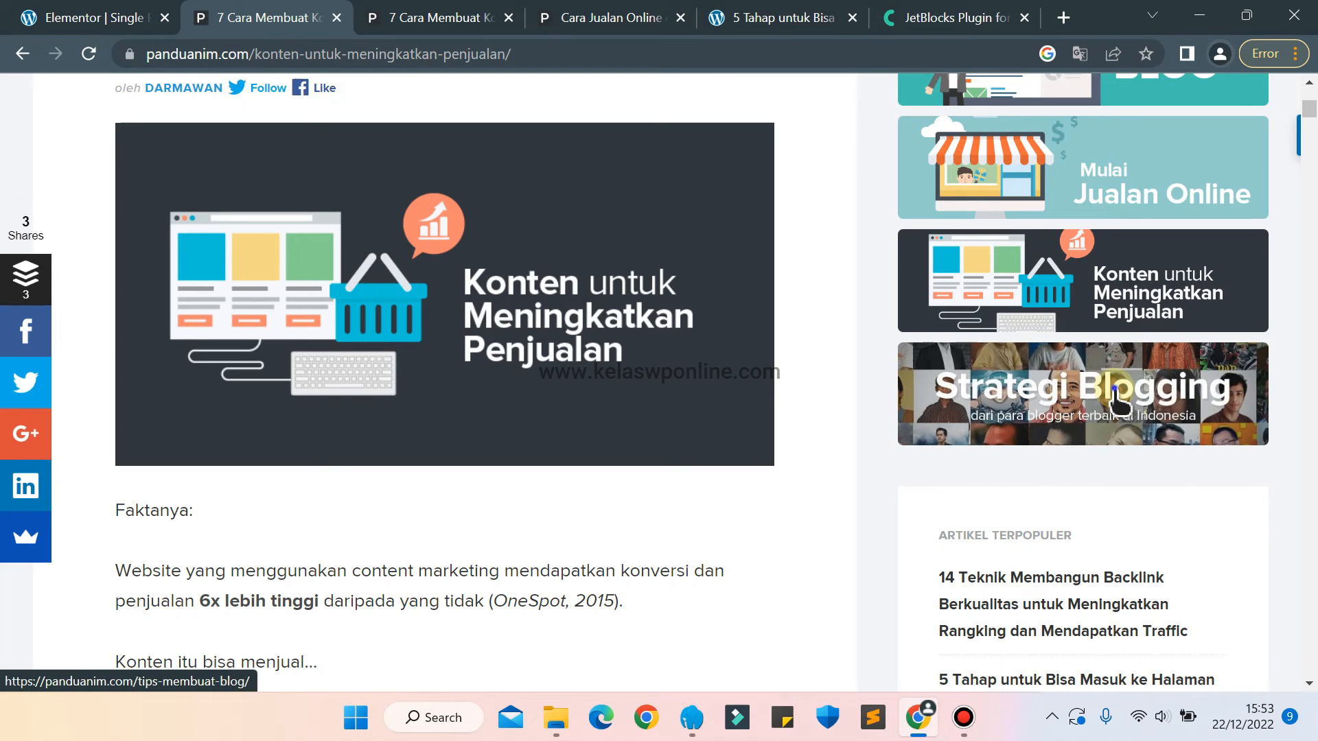
{"action": "right_click", "coordinate": [899, 396]}
{"action": "left_click", "coordinate": [961, 410]}
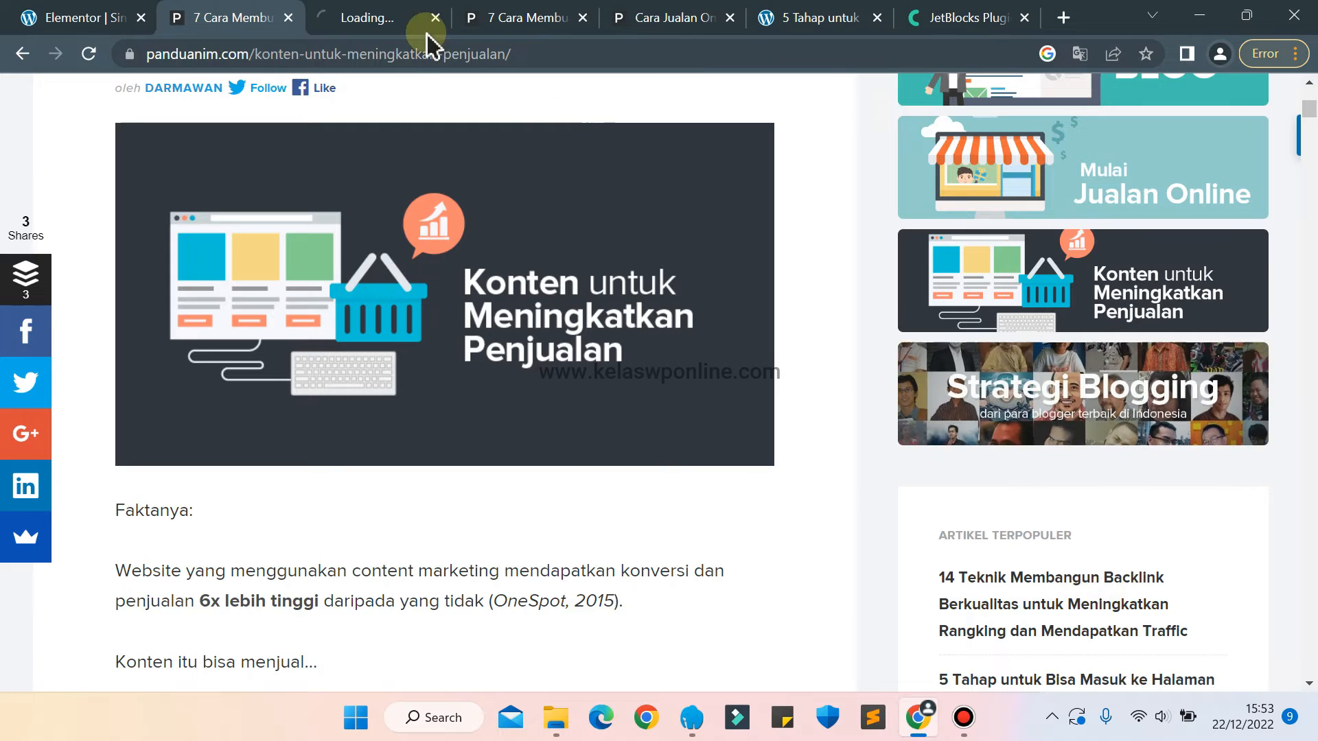
{"action": "left_click", "coordinate": [379, 14]}
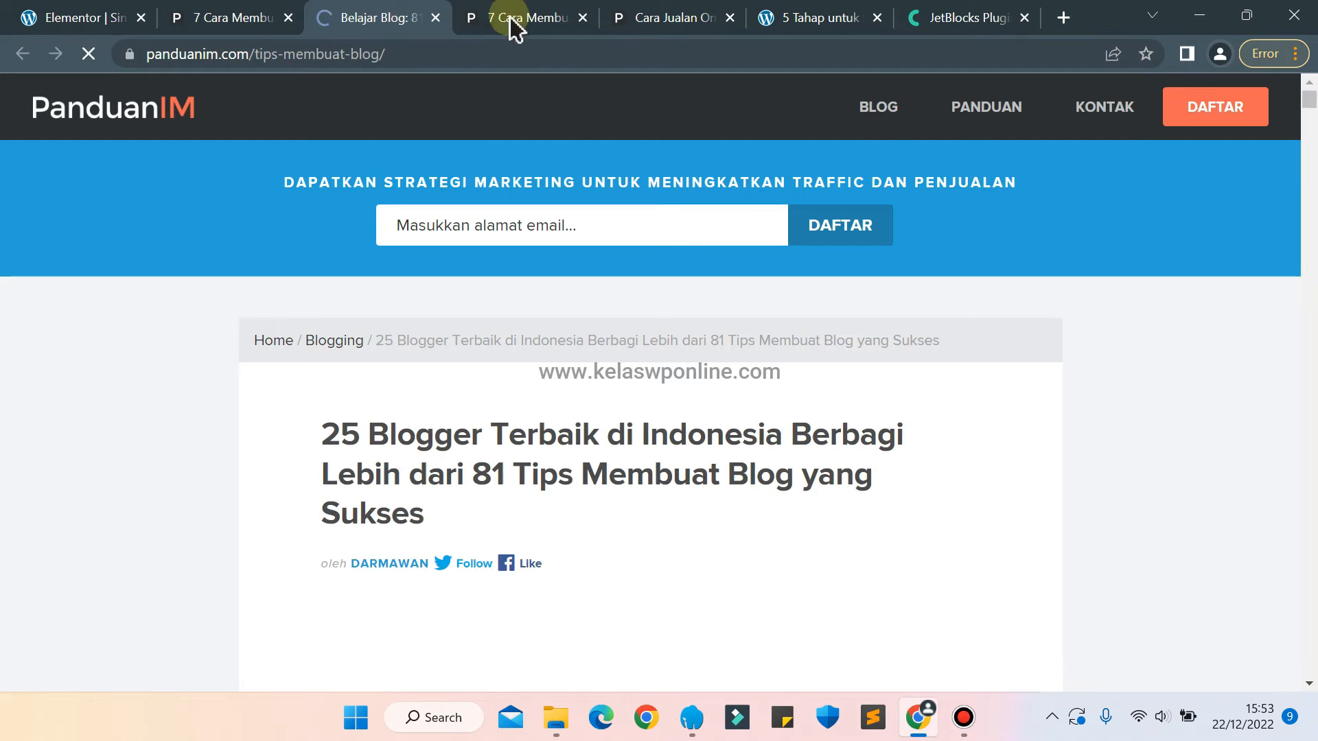
{"action": "left_click", "coordinate": [581, 19]}
{"action": "left_click", "coordinate": [581, 19]}
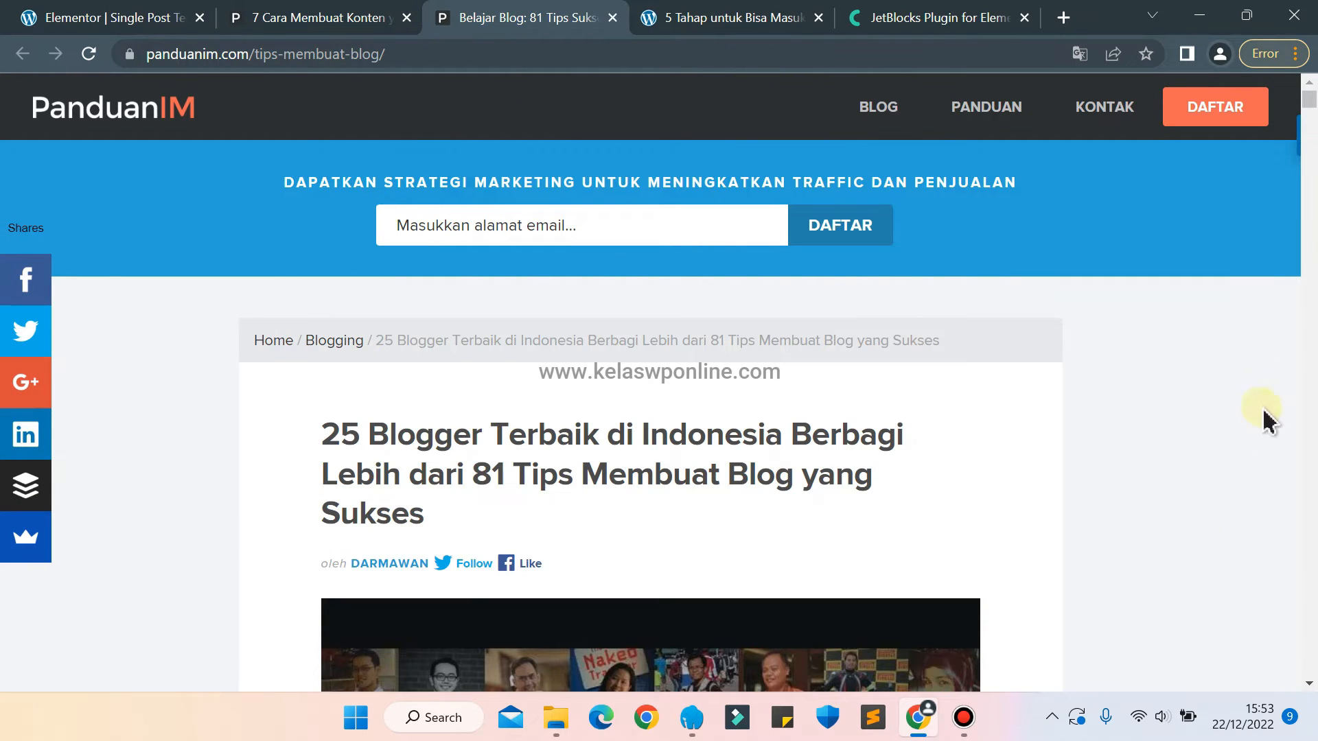
Save the Strategi Blogging article's featured image to the Desktop as the WEBP file Tips-Blog.
{"action": "left_click_drag", "start_coordinate": [1312, 97], "coordinate": [1314, 101]}
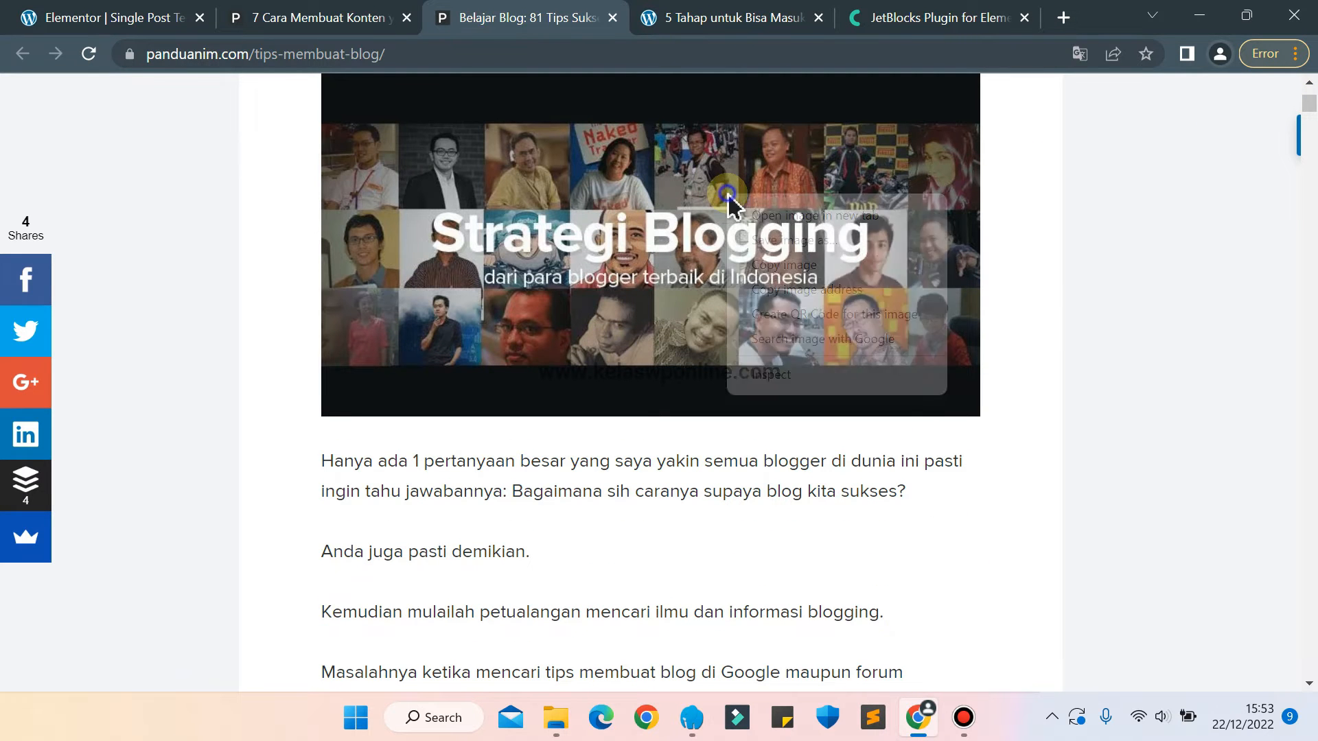
{"action": "right_click", "coordinate": [728, 195]}
{"action": "left_click", "coordinate": [792, 240]}
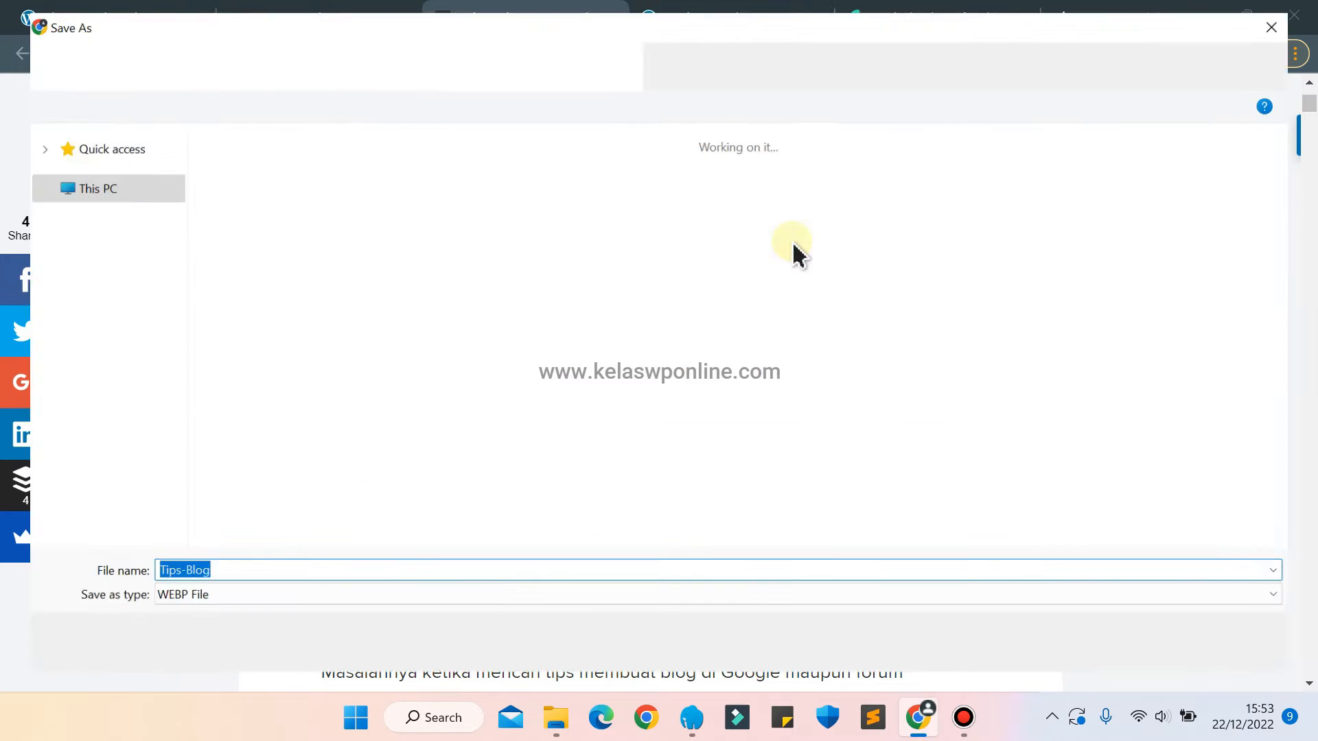
{"action": "left_click", "coordinate": [1131, 660]}
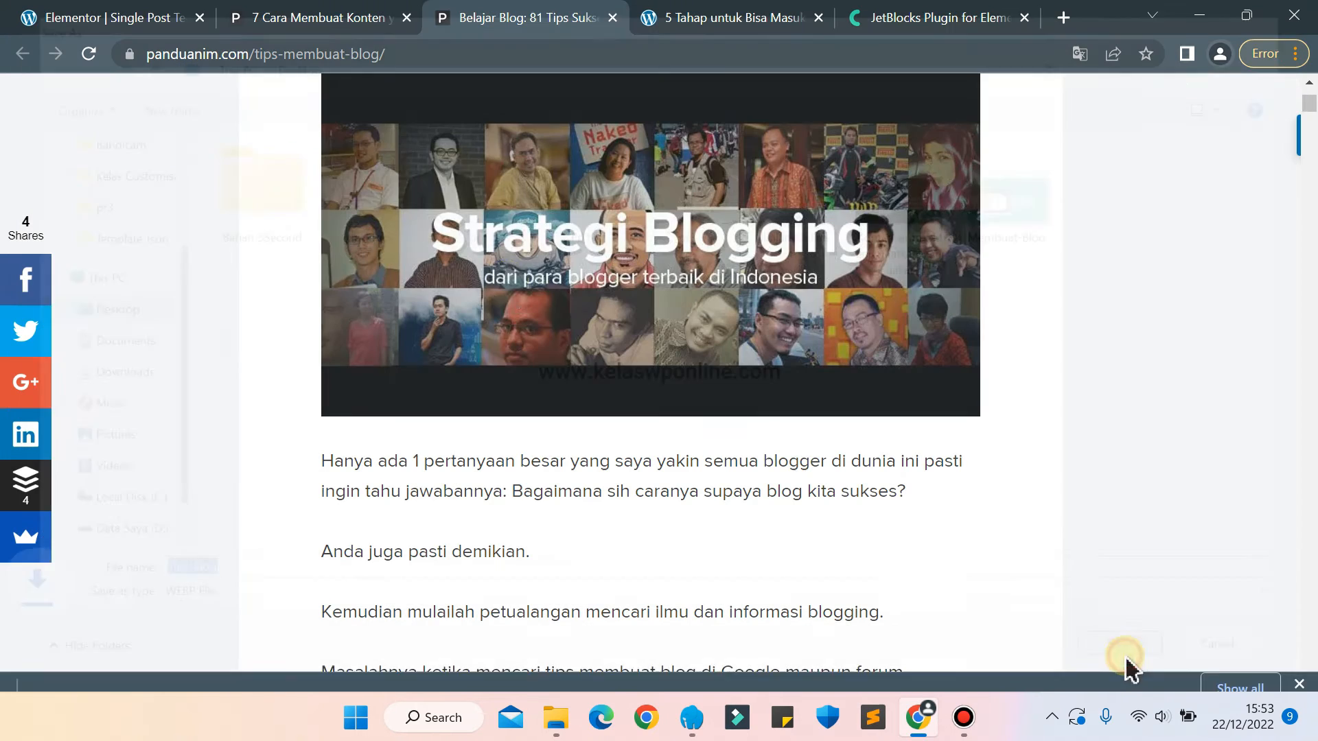
Back in the Elementor template, replace the duplicated Konten untuk Meningkatkan Penjualan banner with the Tips-Blog image uploaded from the Desktop.
{"action": "left_click", "coordinate": [162, 15]}
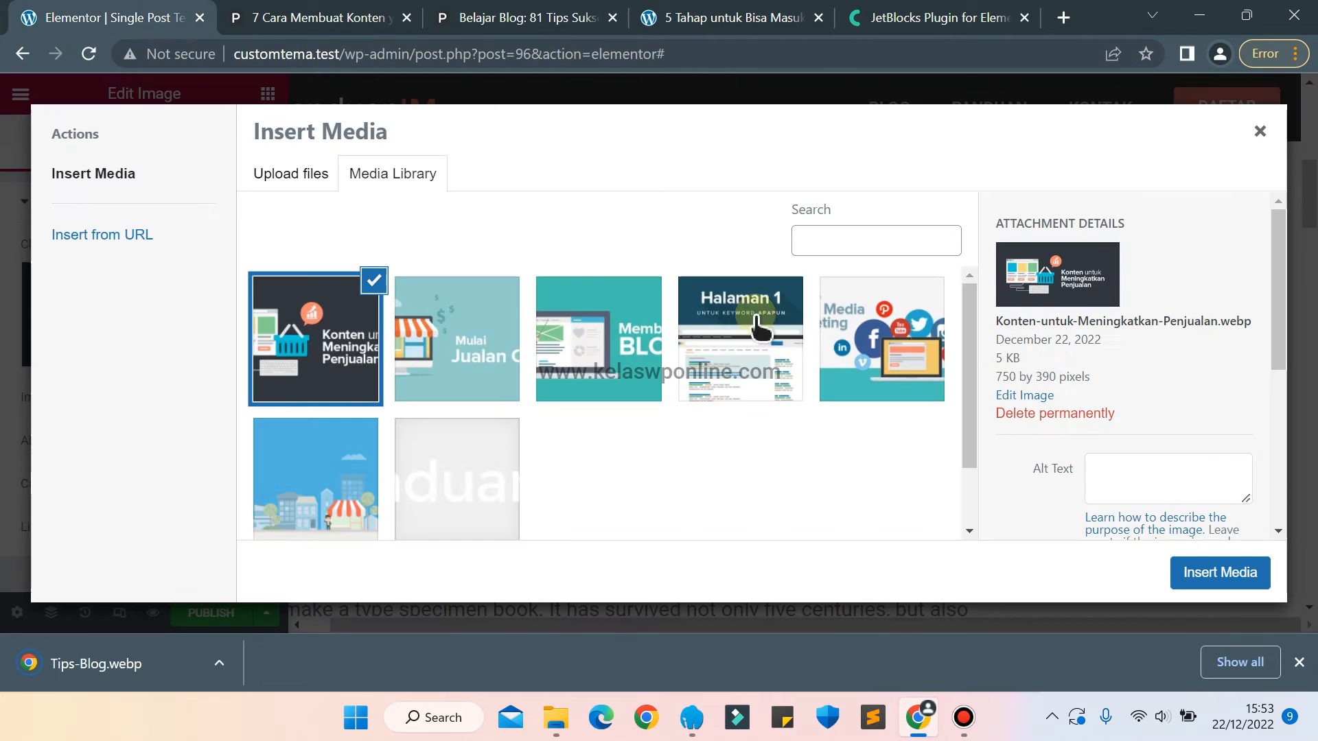
{"action": "left_click", "coordinate": [290, 166]}
{"action": "left_click", "coordinate": [799, 401]}
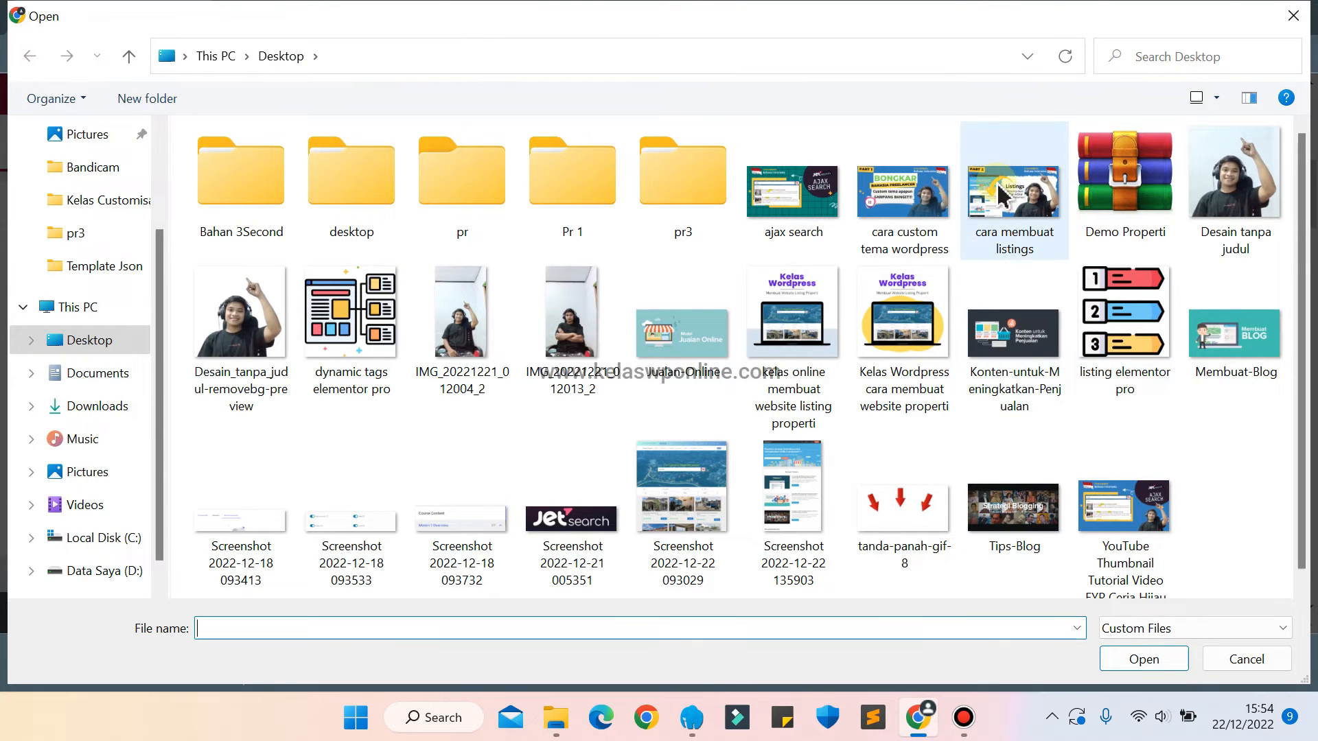
{"action": "left_click", "coordinate": [1013, 508]}
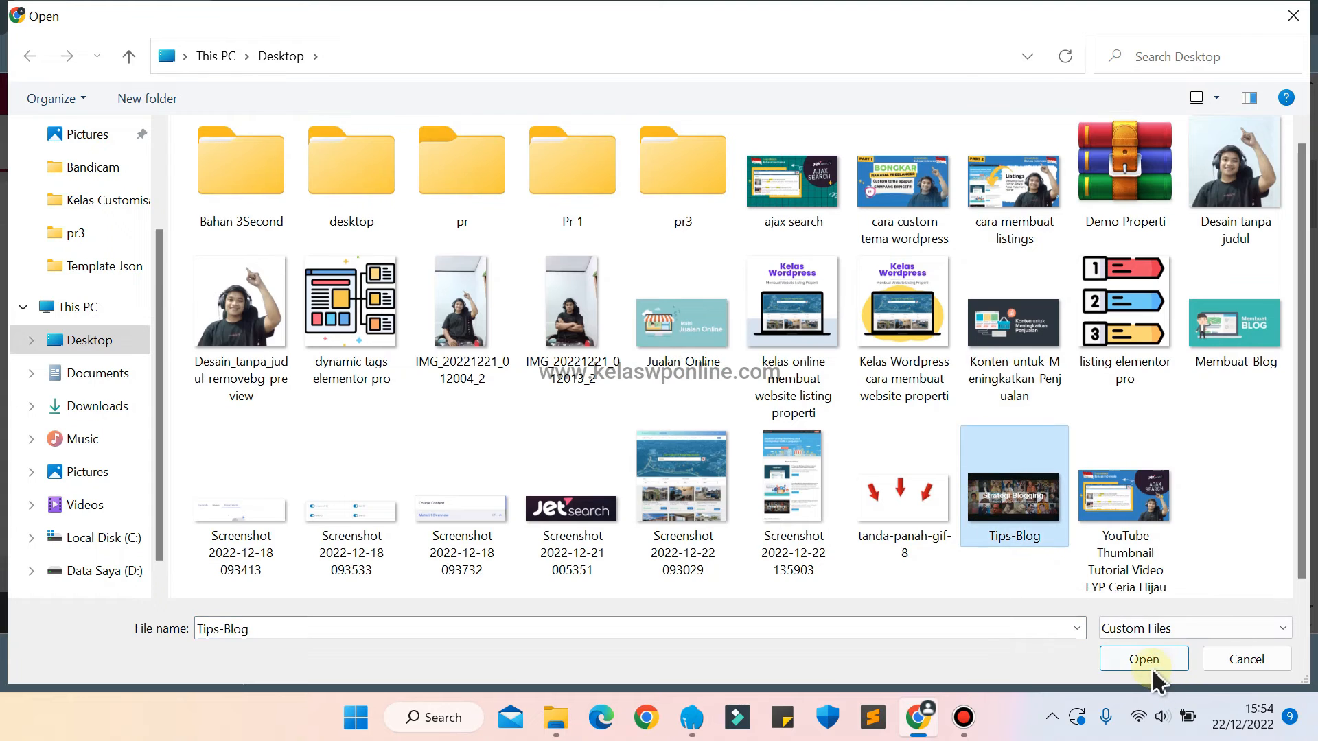
{"action": "left_click", "coordinate": [1144, 659]}
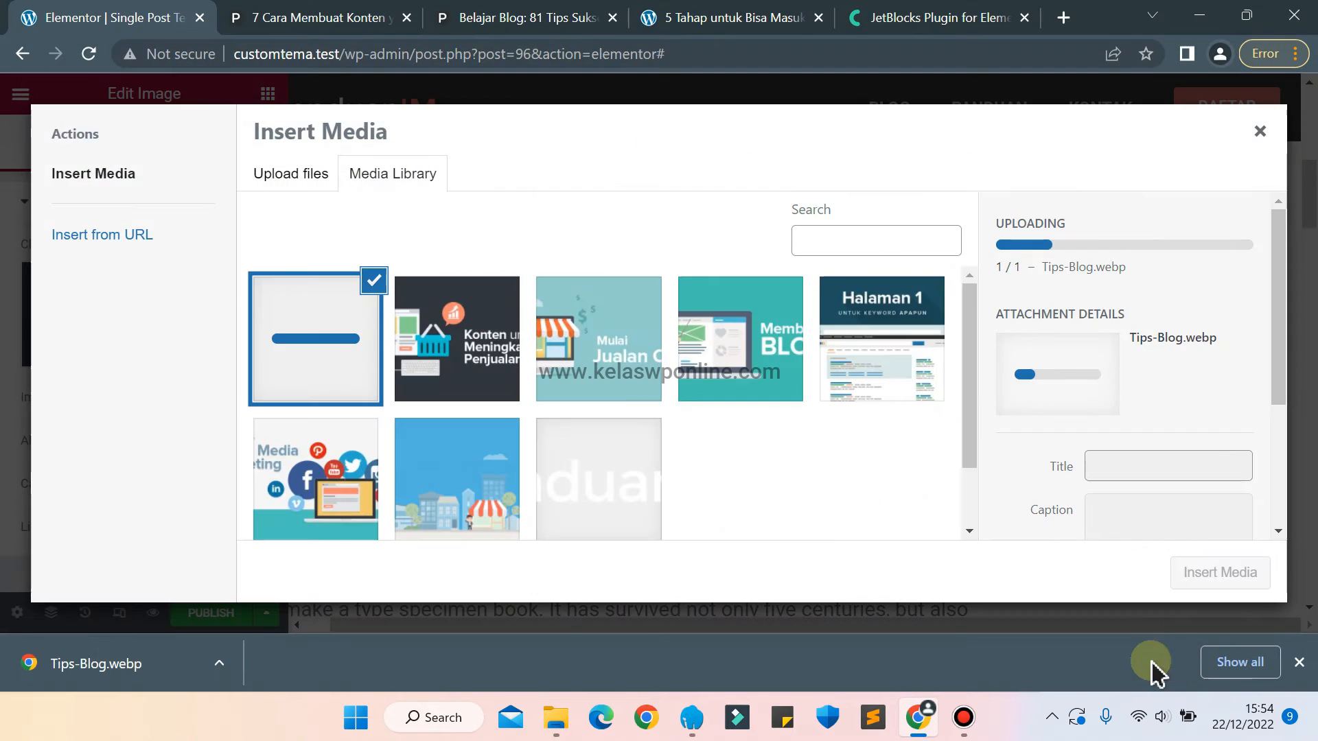
{"action": "left_click", "coordinate": [1299, 665]}
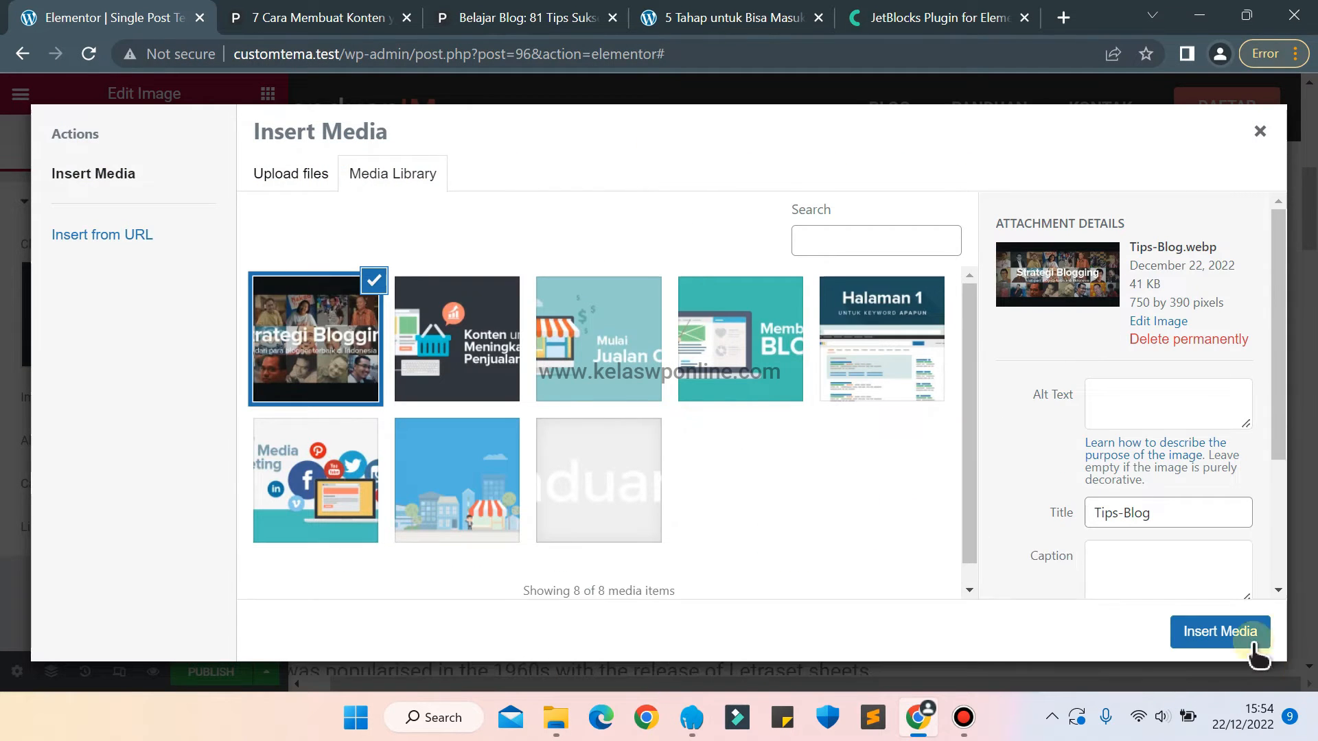
{"action": "left_click", "coordinate": [1244, 648]}
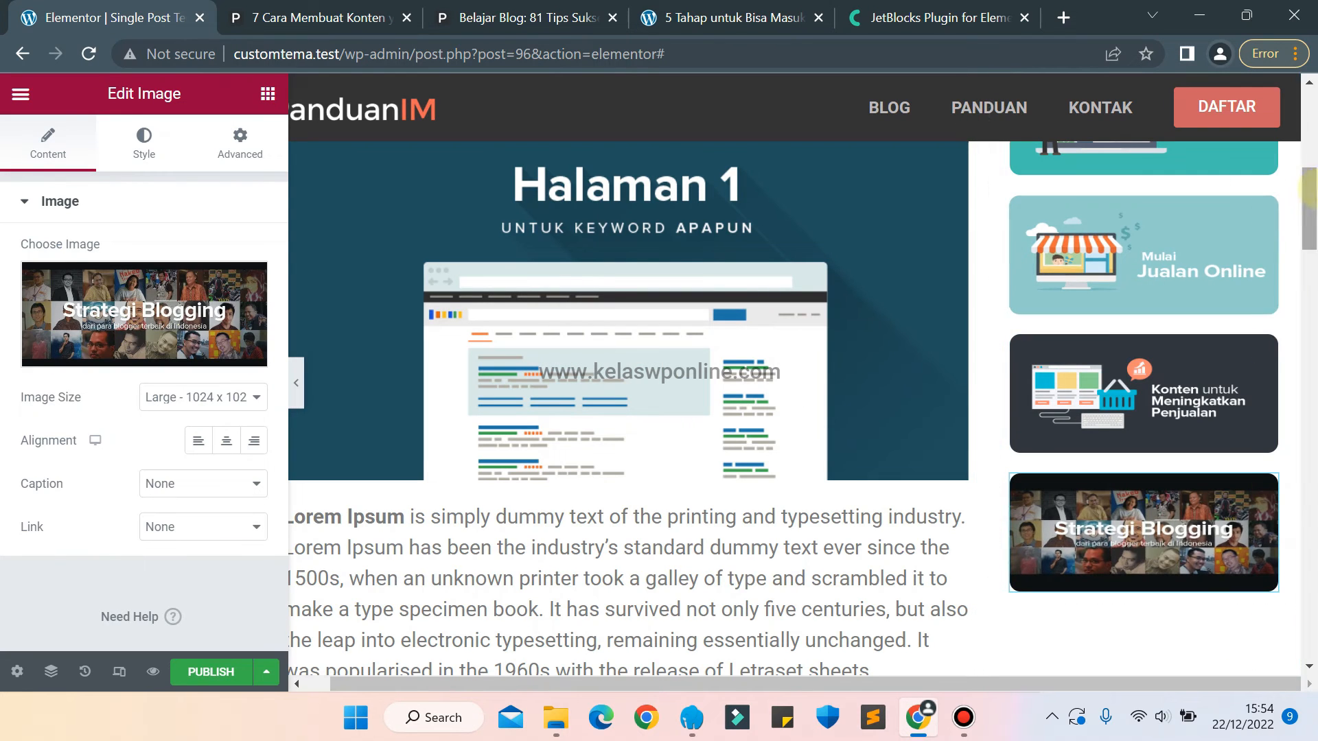
Compare the template's sidebar with the panduanim.com article's sidebar, examining the Artikel Terpopuler block below the banners.
{"action": "left_click", "coordinate": [934, 370]}
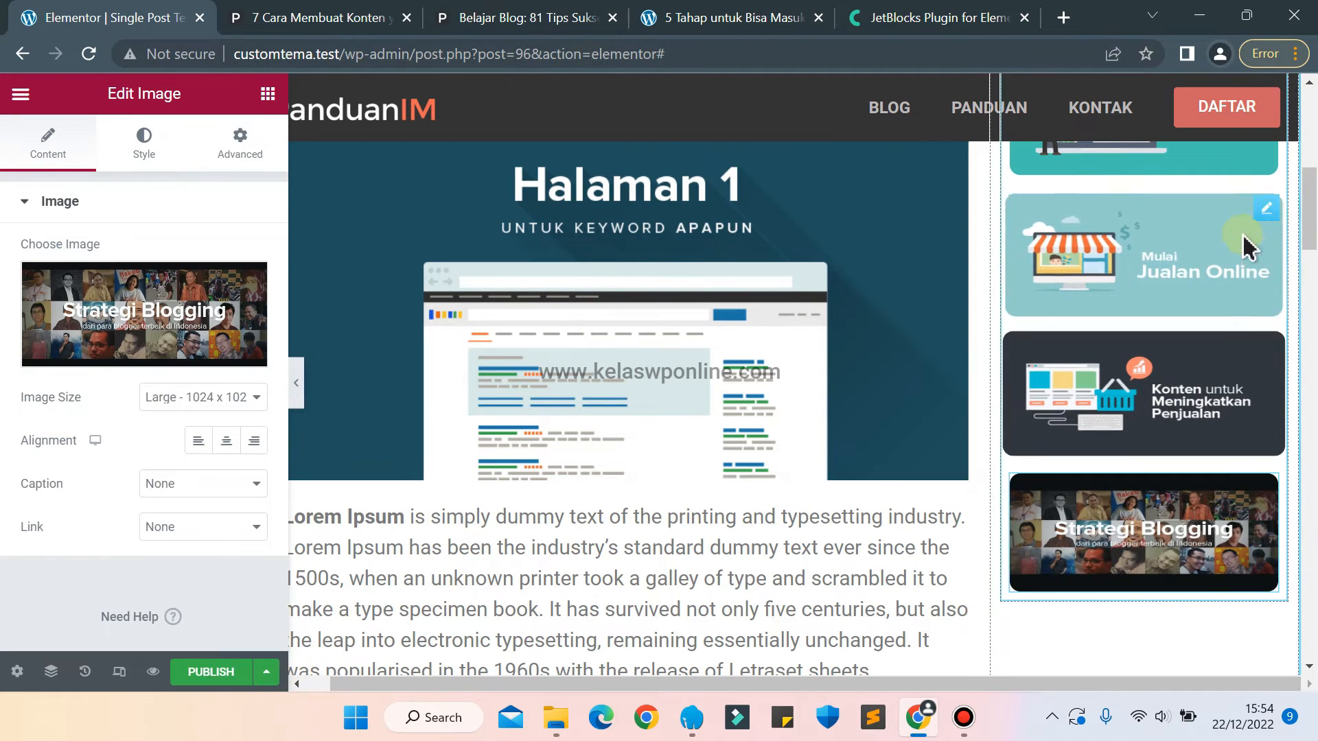
{"action": "left_click_drag", "start_coordinate": [1313, 218], "coordinate": [1309, 165]}
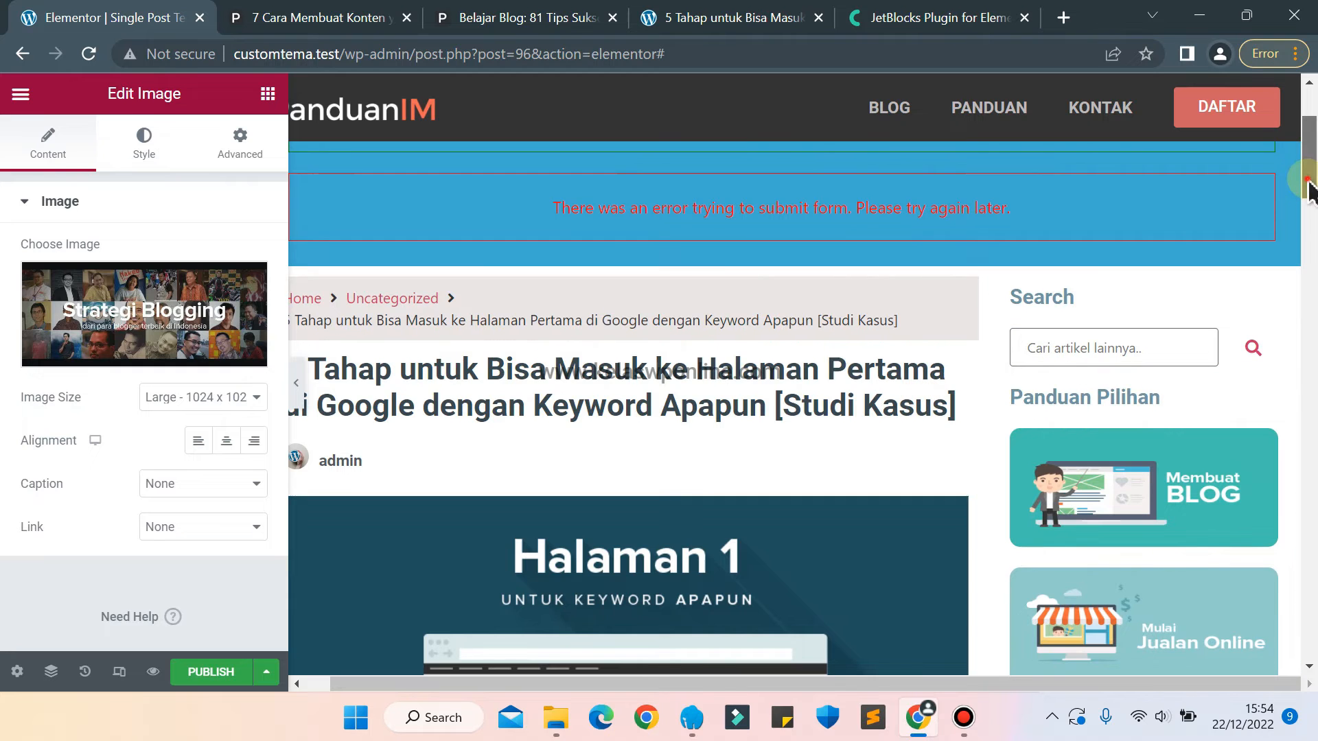
{"action": "left_click_drag", "start_coordinate": [1308, 184], "coordinate": [1308, 268]}
{"action": "left_click", "coordinate": [261, 12]}
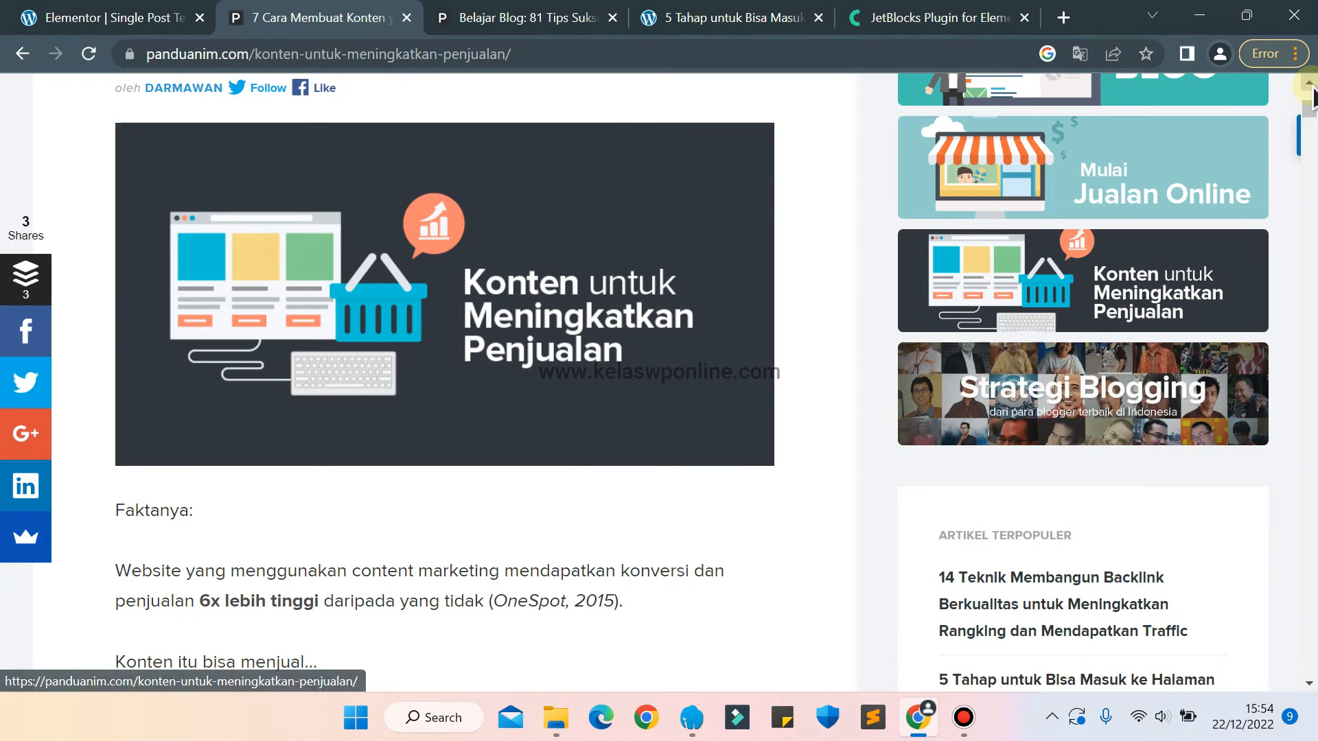
{"action": "scroll", "coordinate": [1312, 116], "scroll_direction": "down", "scroll_amount": 5}
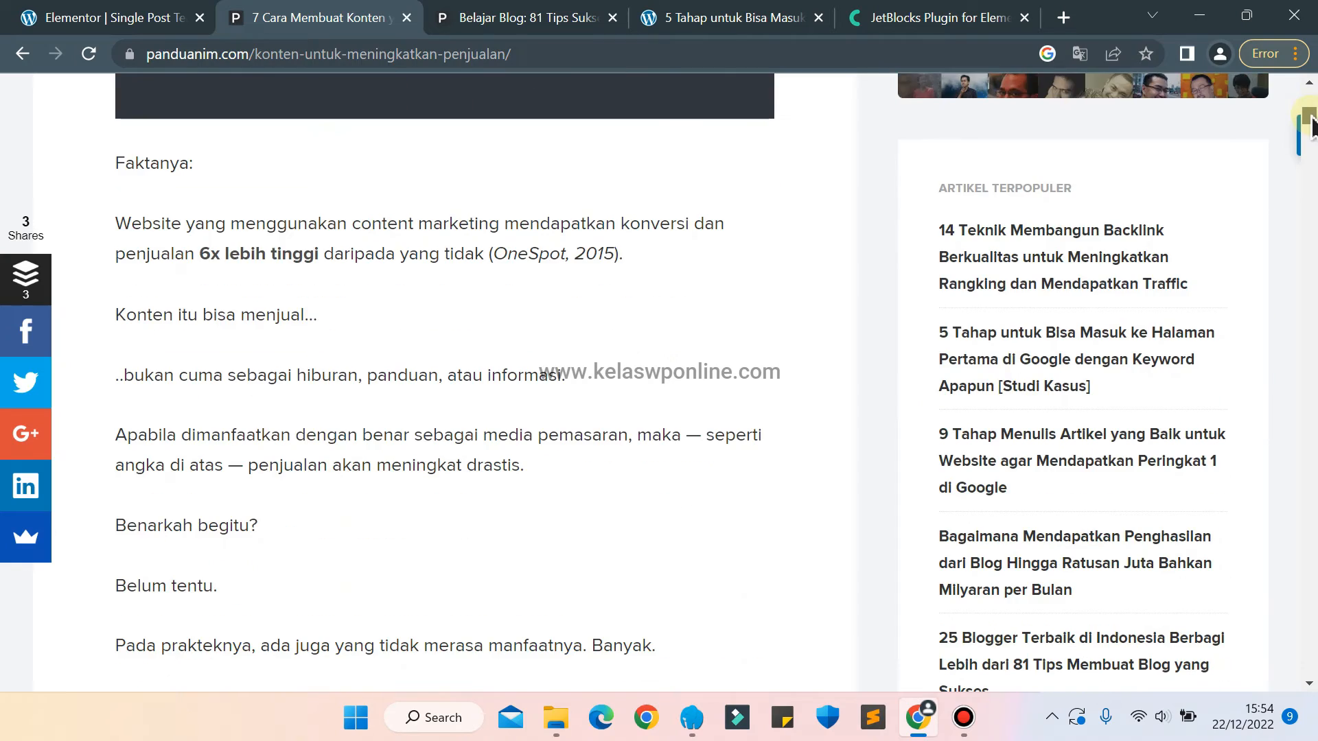
{"action": "scroll", "coordinate": [1312, 117], "scroll_direction": "down", "scroll_amount": 9}
{"action": "scroll", "coordinate": [1313, 117], "scroll_direction": "up", "scroll_amount": 9}
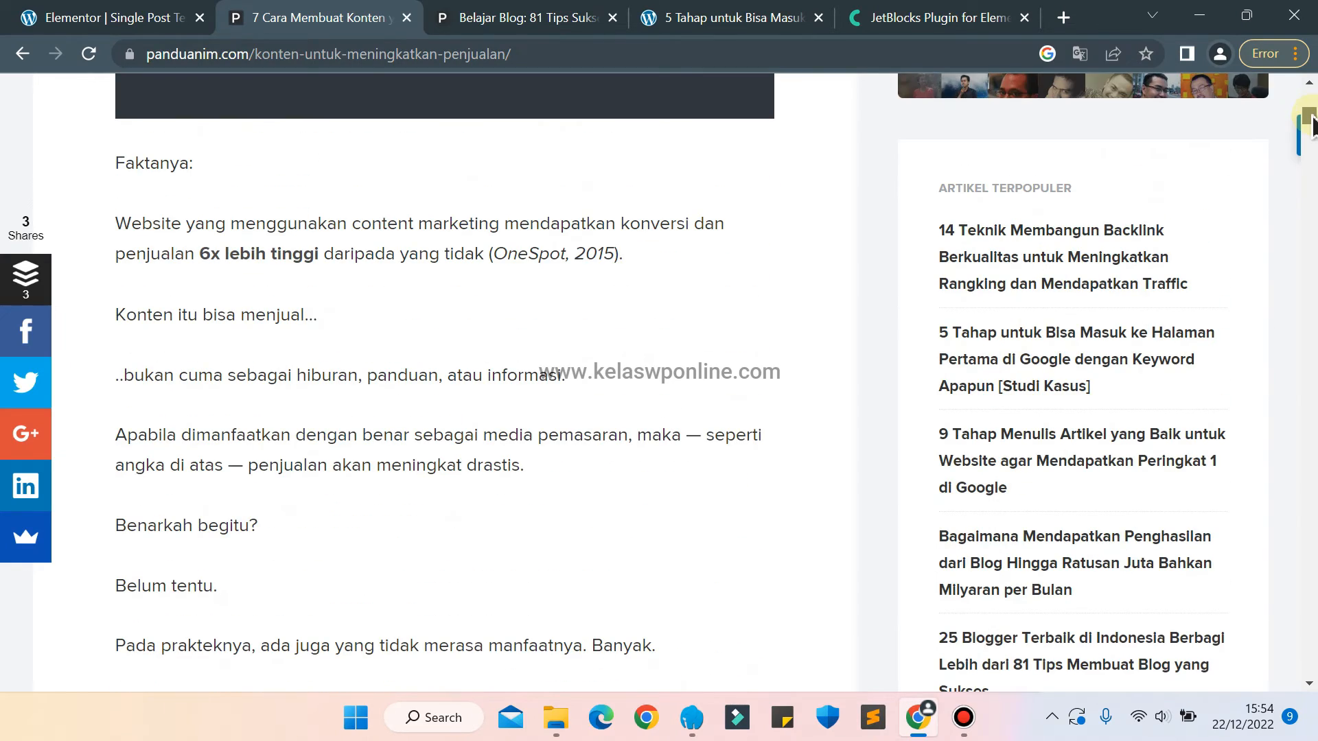
In the Elementor template, copy the sidebar's Search inner section and paste it below the Panduan Pilihan banner section.
{"action": "left_click", "coordinate": [60, 12]}
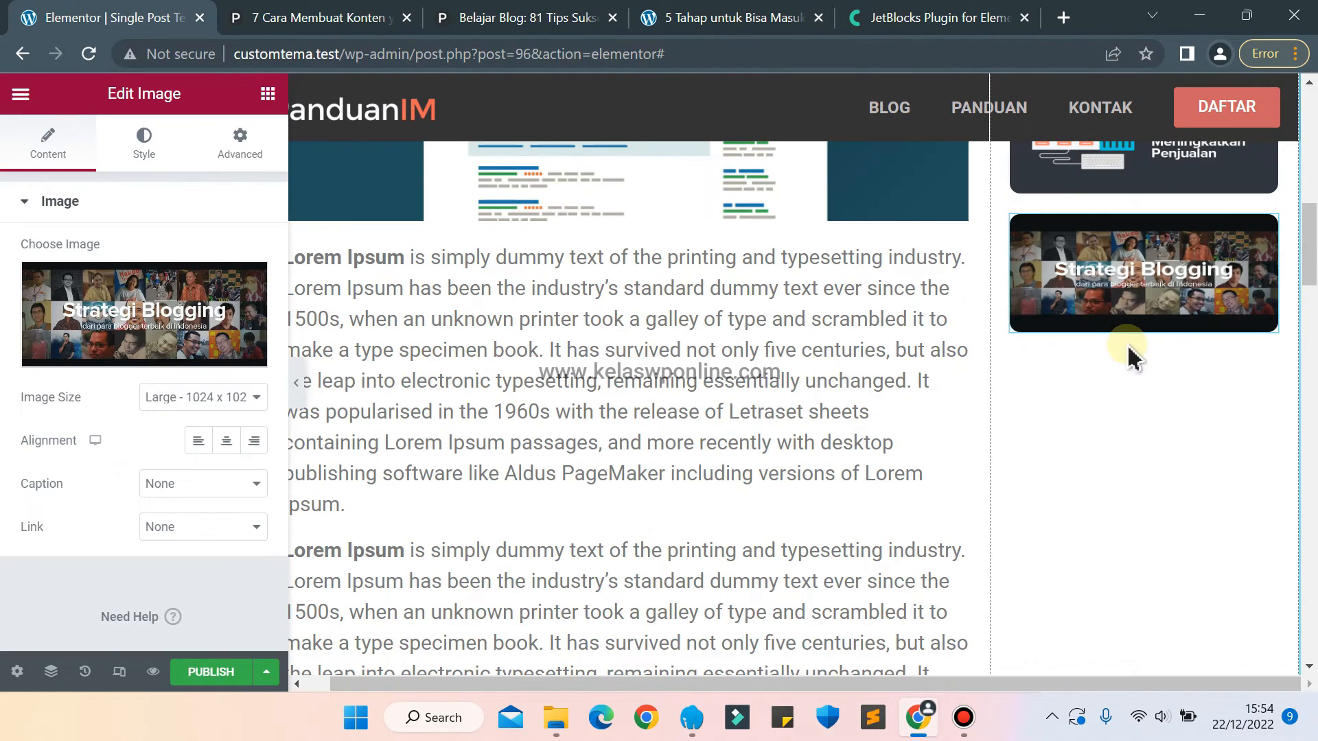
{"action": "left_click", "coordinate": [265, 96]}
{"action": "left_click", "coordinate": [67, 172]}
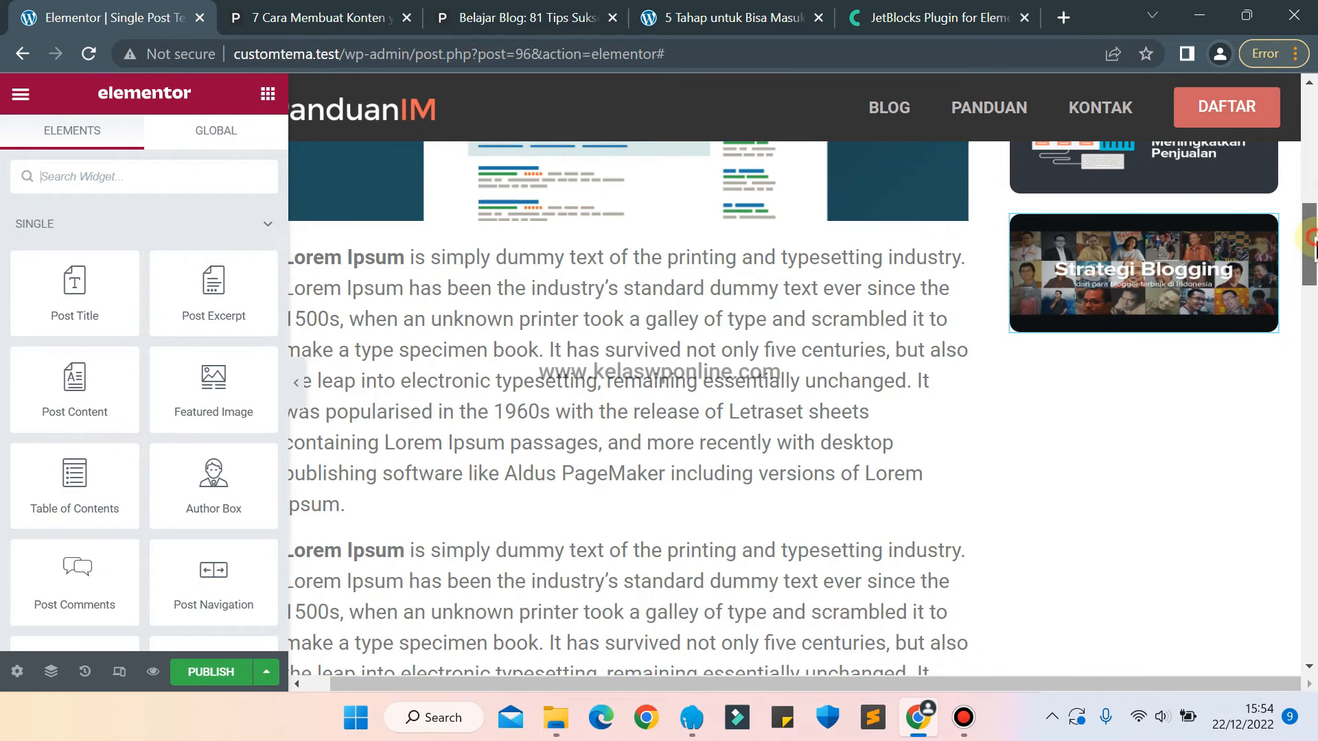
{"action": "left_click_drag", "start_coordinate": [1311, 237], "coordinate": [1311, 171]}
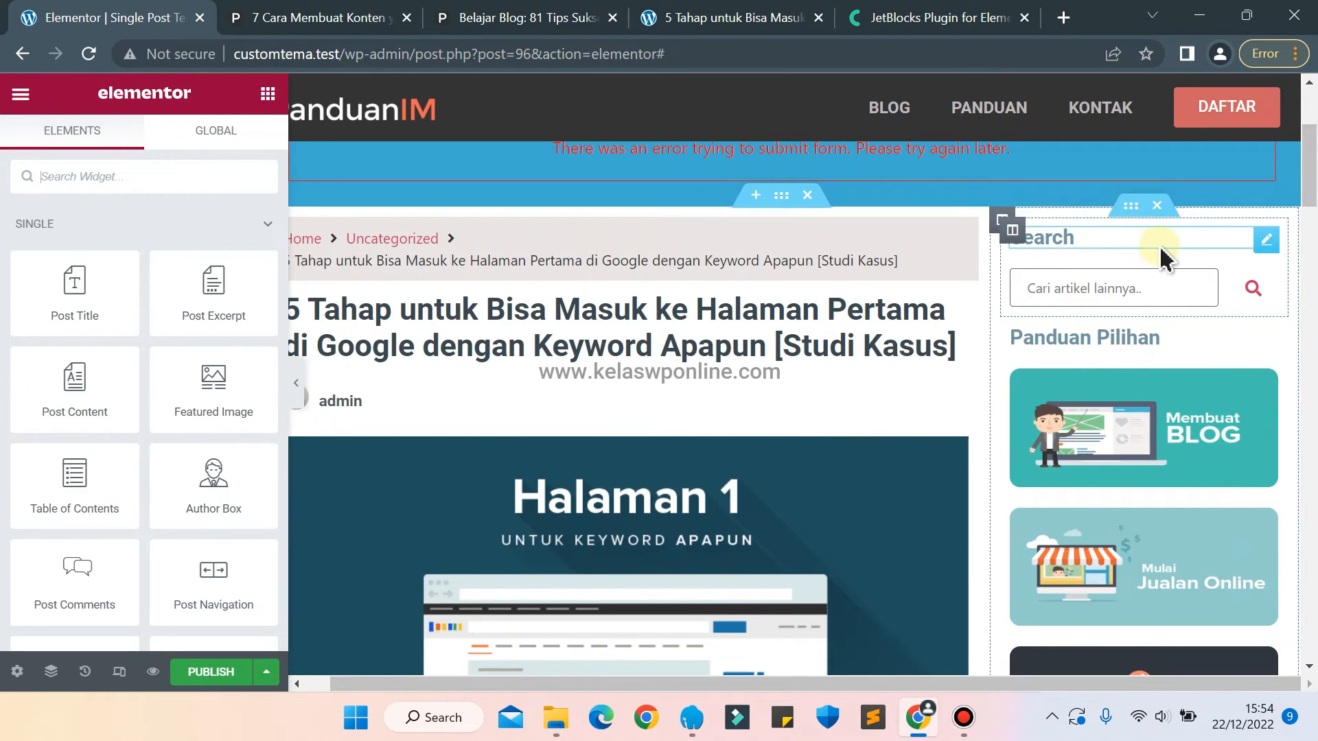
{"action": "right_click", "coordinate": [1130, 209]}
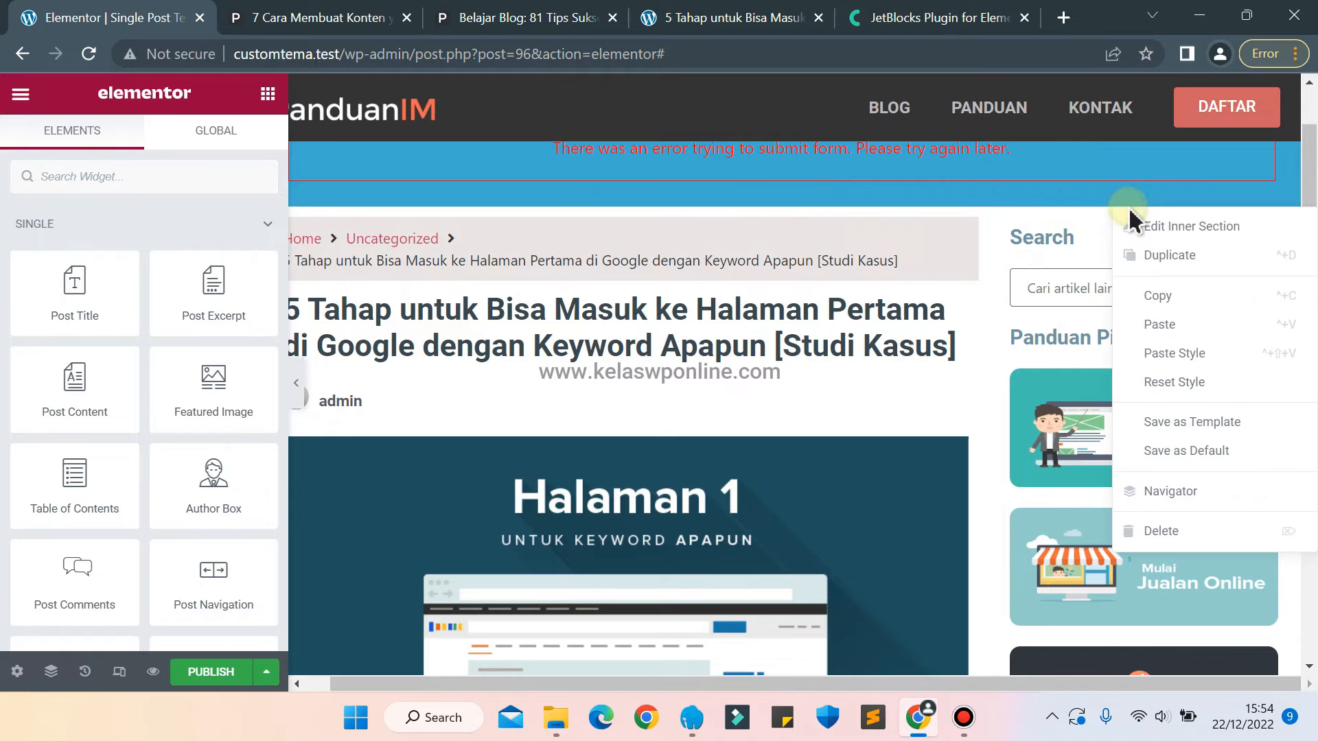
{"action": "left_click", "coordinate": [1187, 296]}
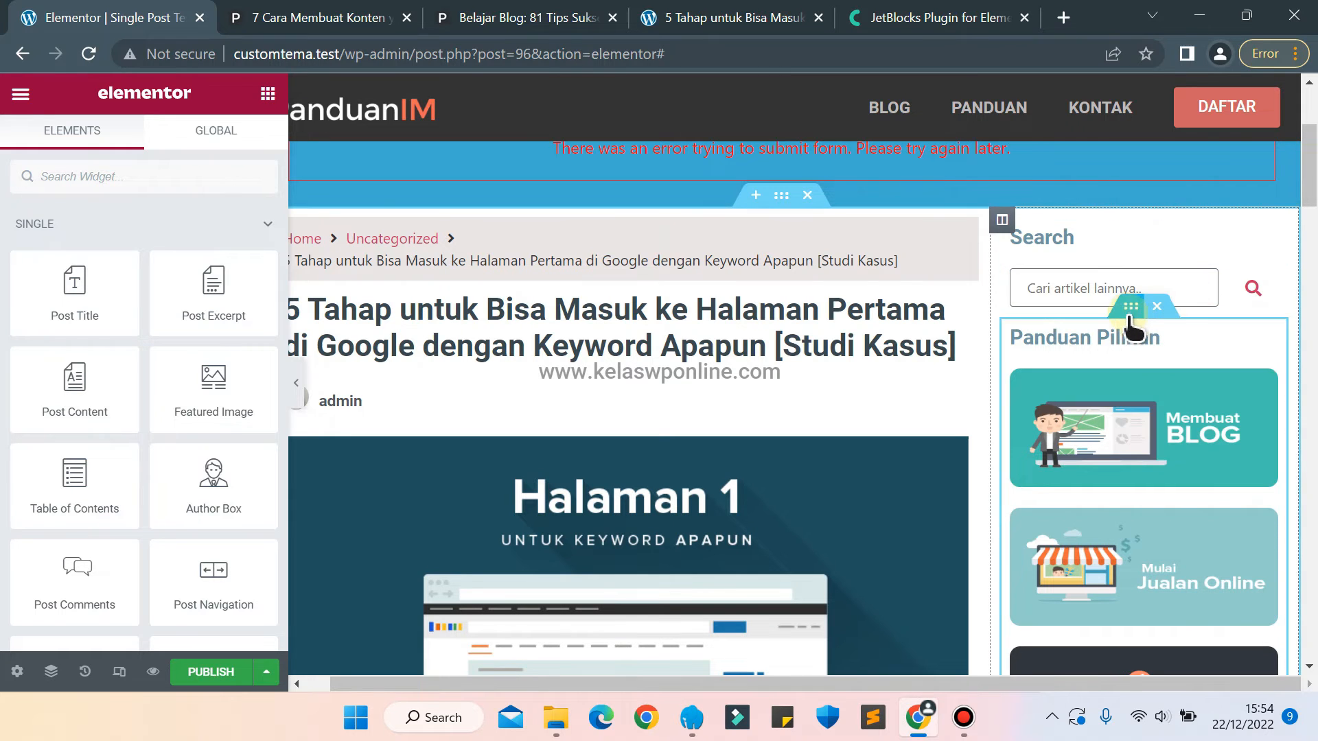
{"action": "right_click", "coordinate": [1129, 314]}
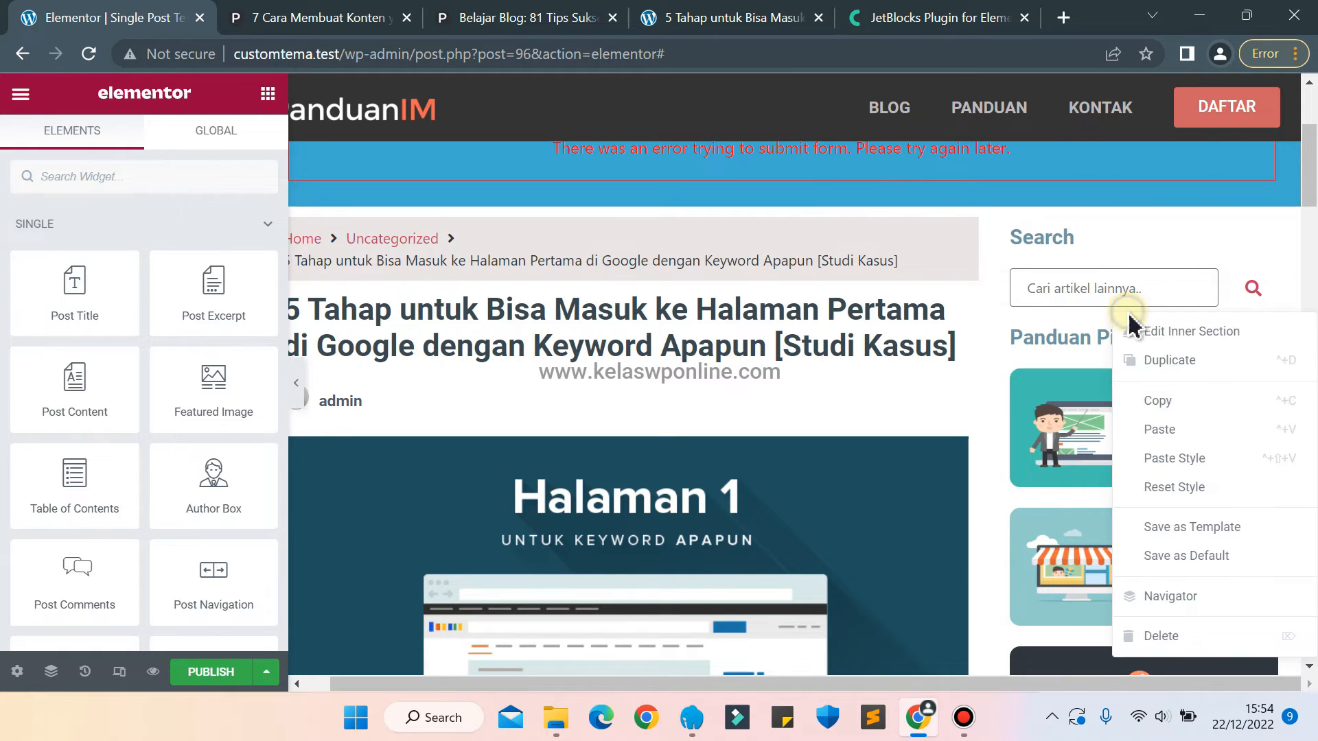
{"action": "left_click", "coordinate": [1195, 431]}
In the pasted sidebar section, change the heading to "Artikel Pilihan" and delete the search field widget.
{"action": "left_click_drag", "start_coordinate": [1309, 162], "coordinate": [1306, 271]}
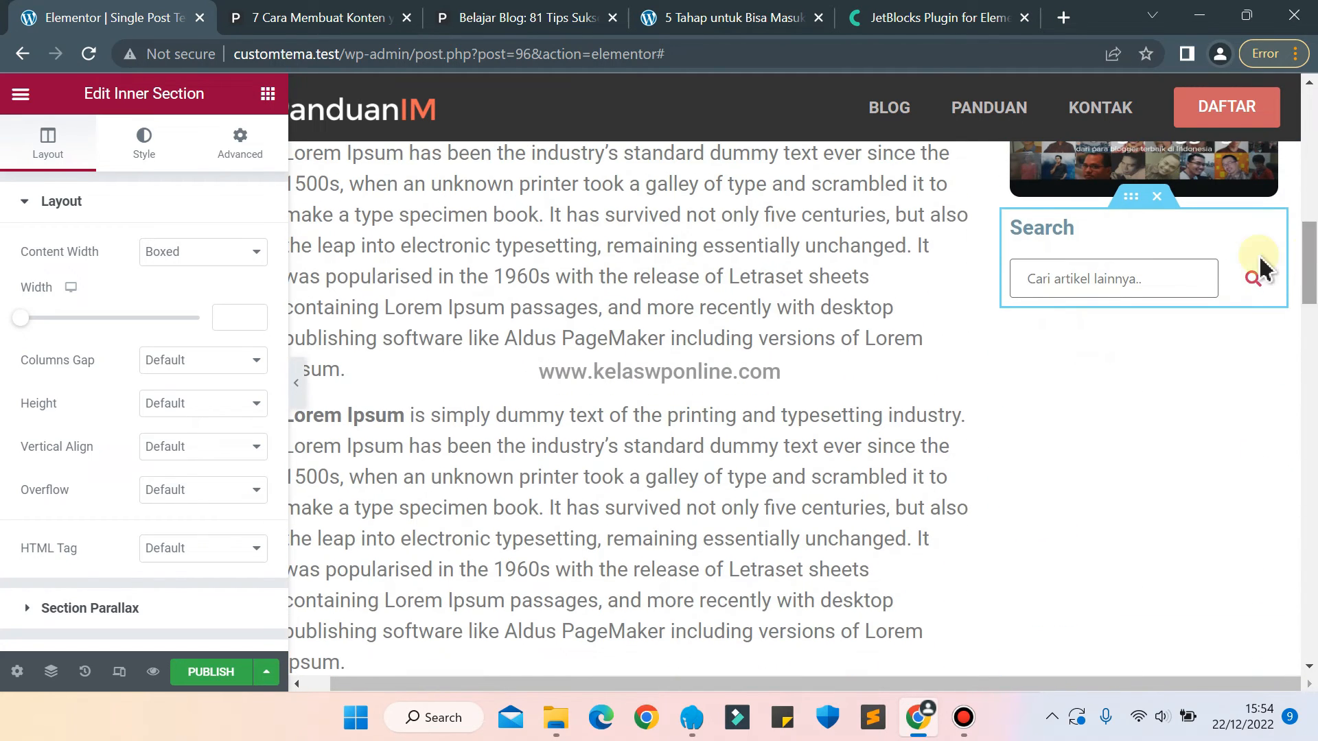
{"action": "left_click", "coordinate": [1187, 237]}
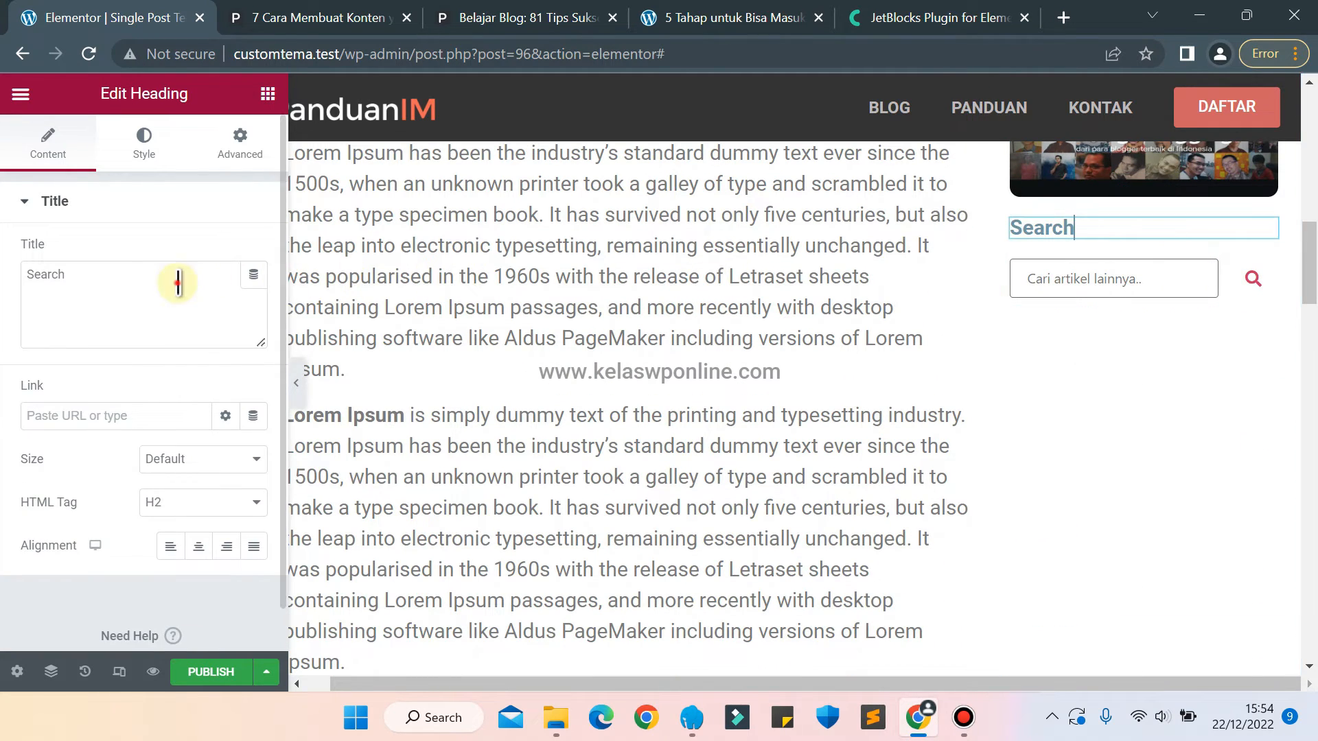
{"action": "key", "text": "BackSpace"}
{"action": "key", "text": "BackSpace"}
{"action": "key", "text": "BackSpace"}
{"action": "key", "text": "BackSpace"}
{"action": "type", "text": "Artikel Pilihan"}
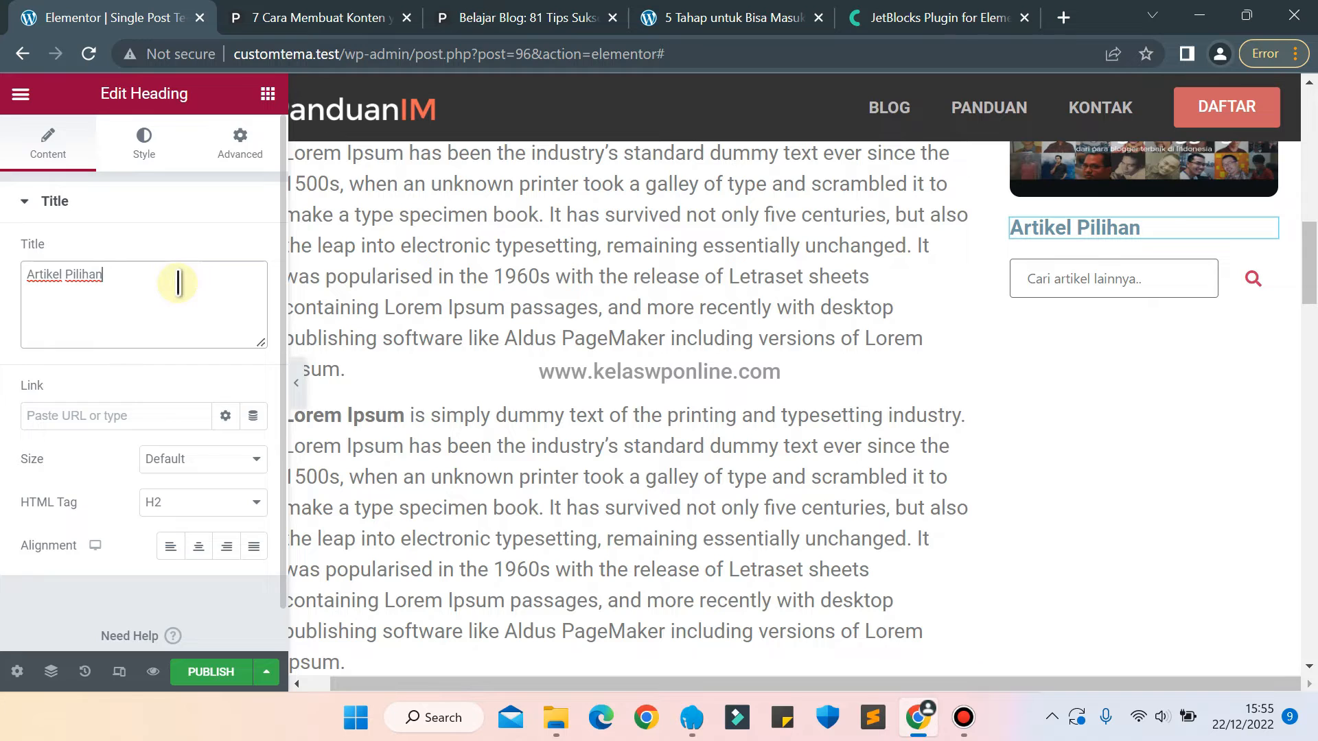
{"action": "right_click", "coordinate": [1268, 284]}
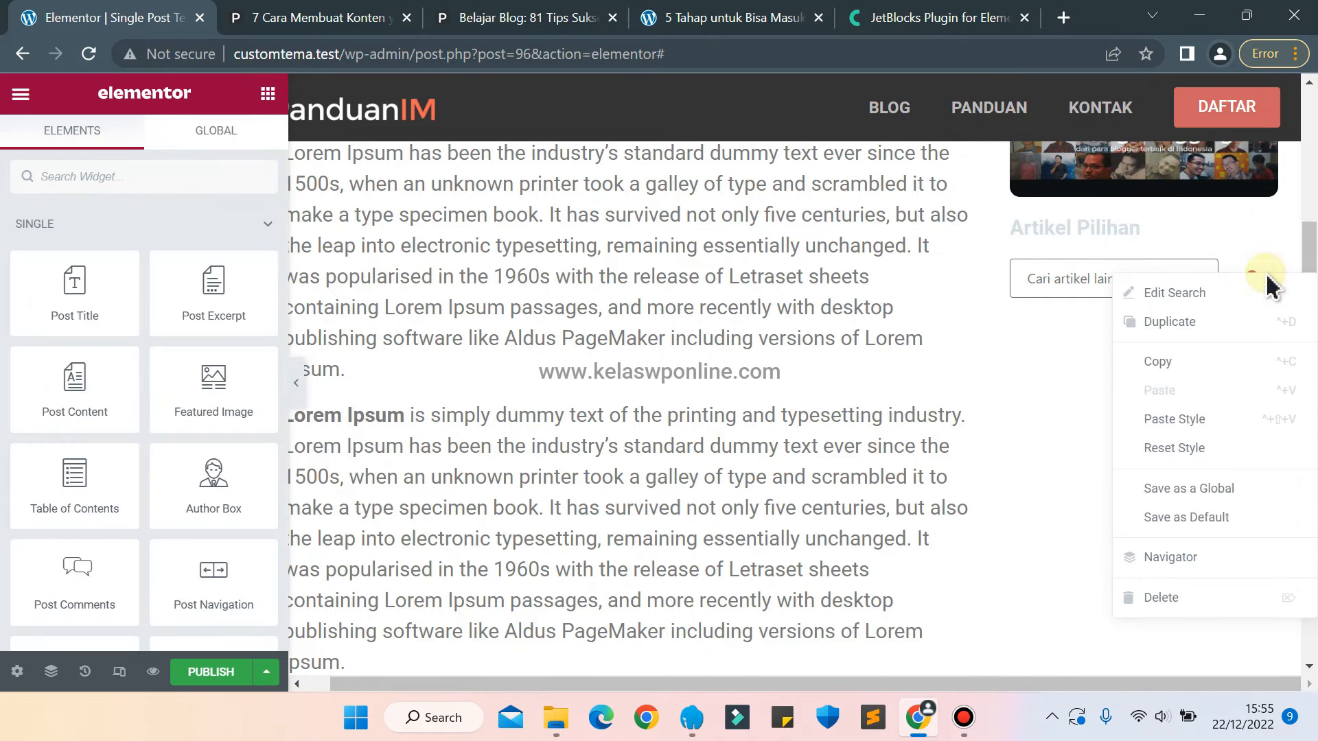
{"action": "left_click", "coordinate": [1187, 614]}
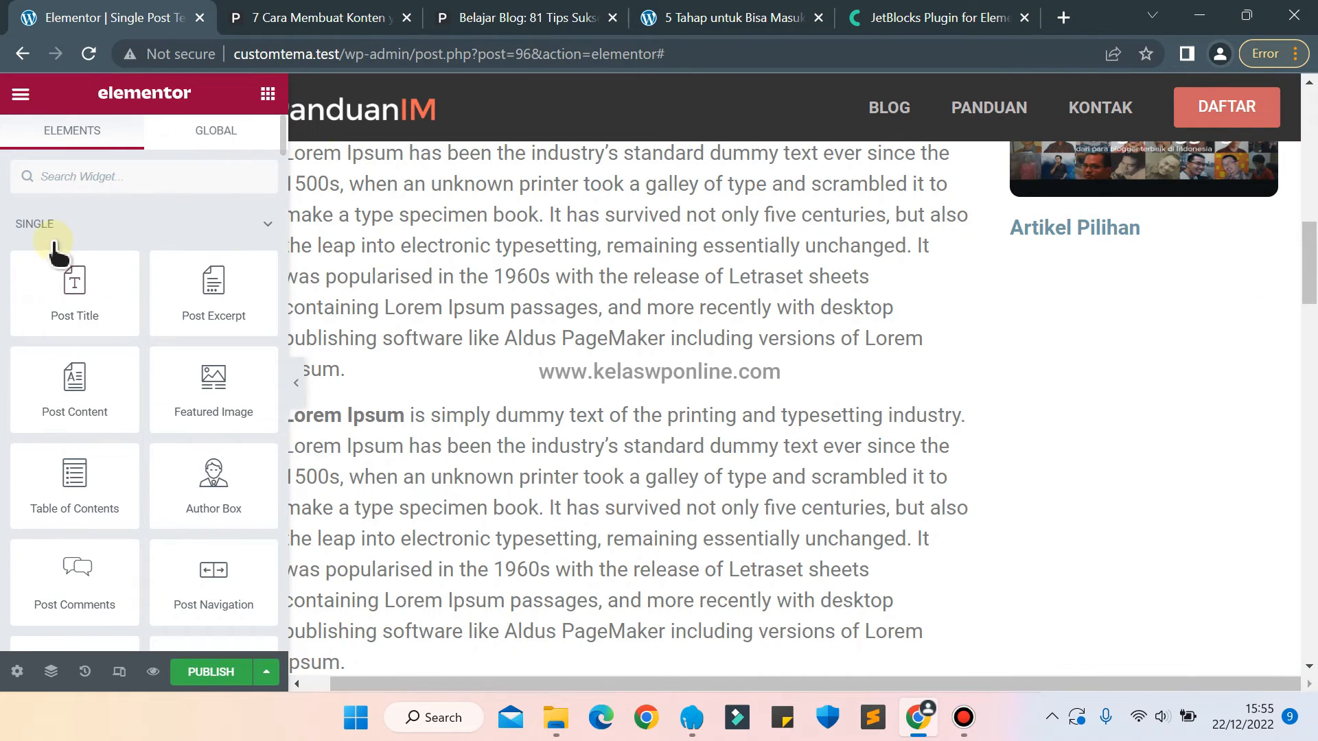
Find the Elementor Posts widget and place it under the Artikel Pilihan heading in the sidebar.
{"action": "left_click", "coordinate": [49, 177]}
{"action": "type", "text": "posts"}
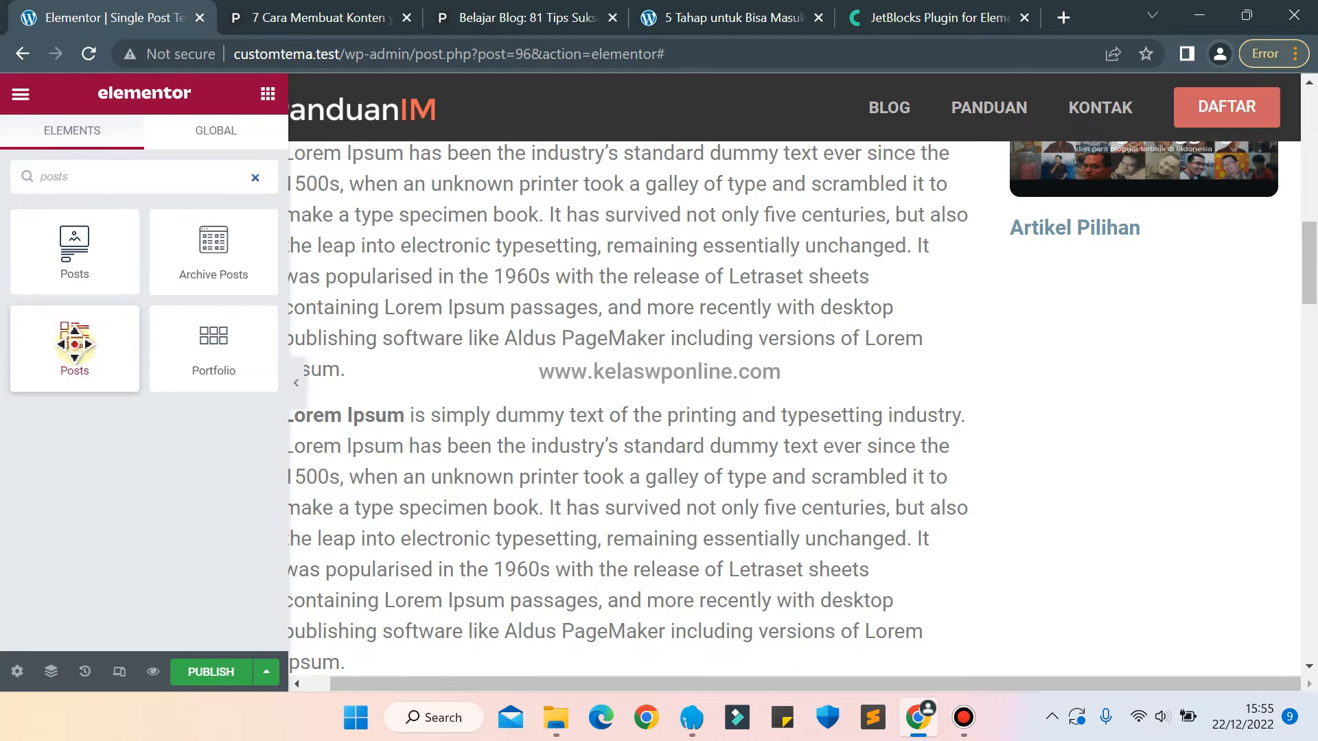
{"action": "left_click_drag", "start_coordinate": [74, 343], "coordinate": [1075, 235]}
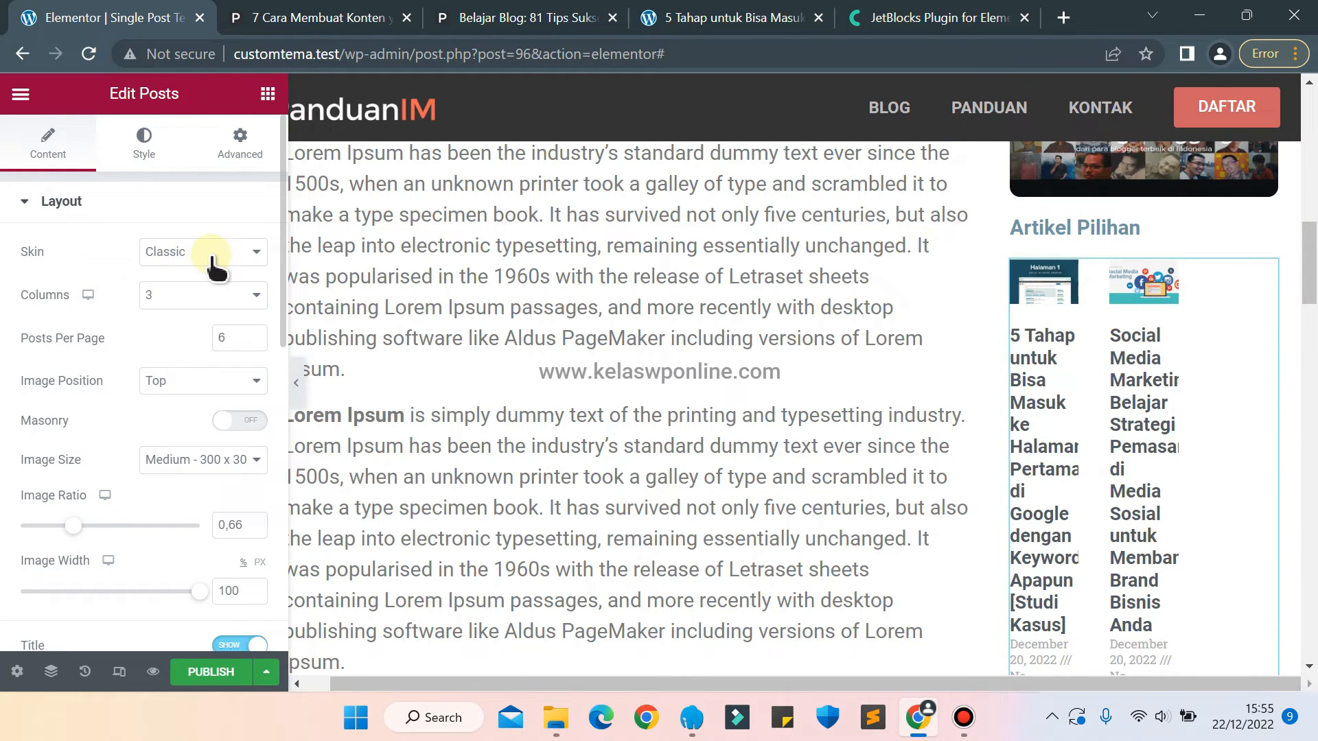
Try the Left and then the Right image position for the sidebar posts.
{"action": "left_click", "coordinate": [182, 380]}
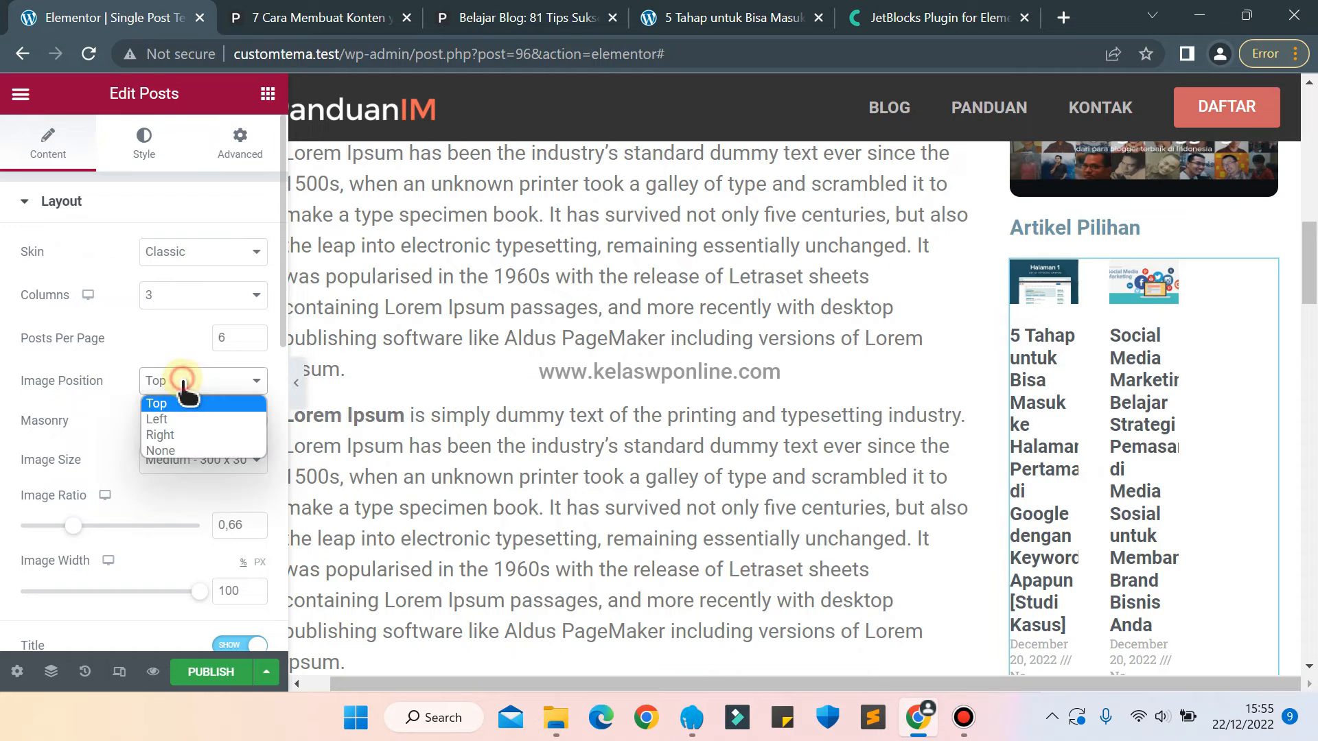
{"action": "left_click", "coordinate": [169, 419]}
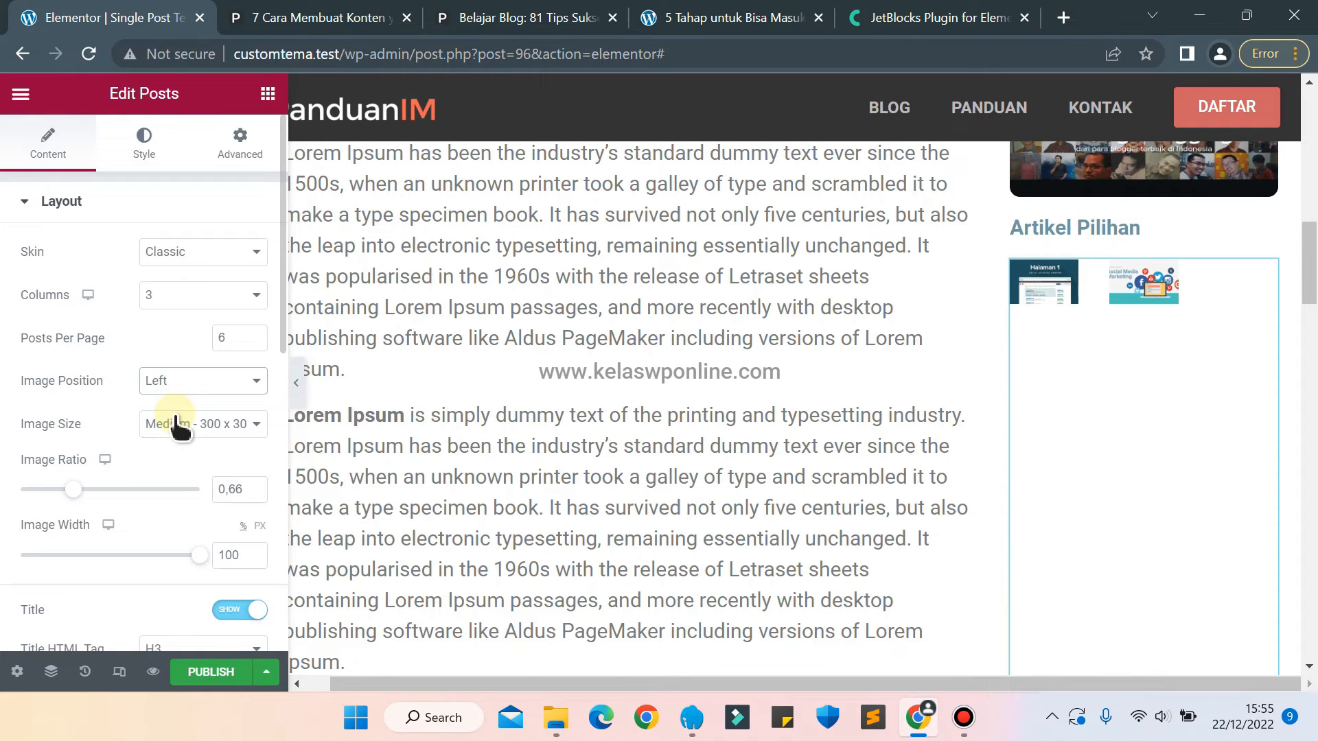
{"action": "left_click", "coordinate": [190, 378]}
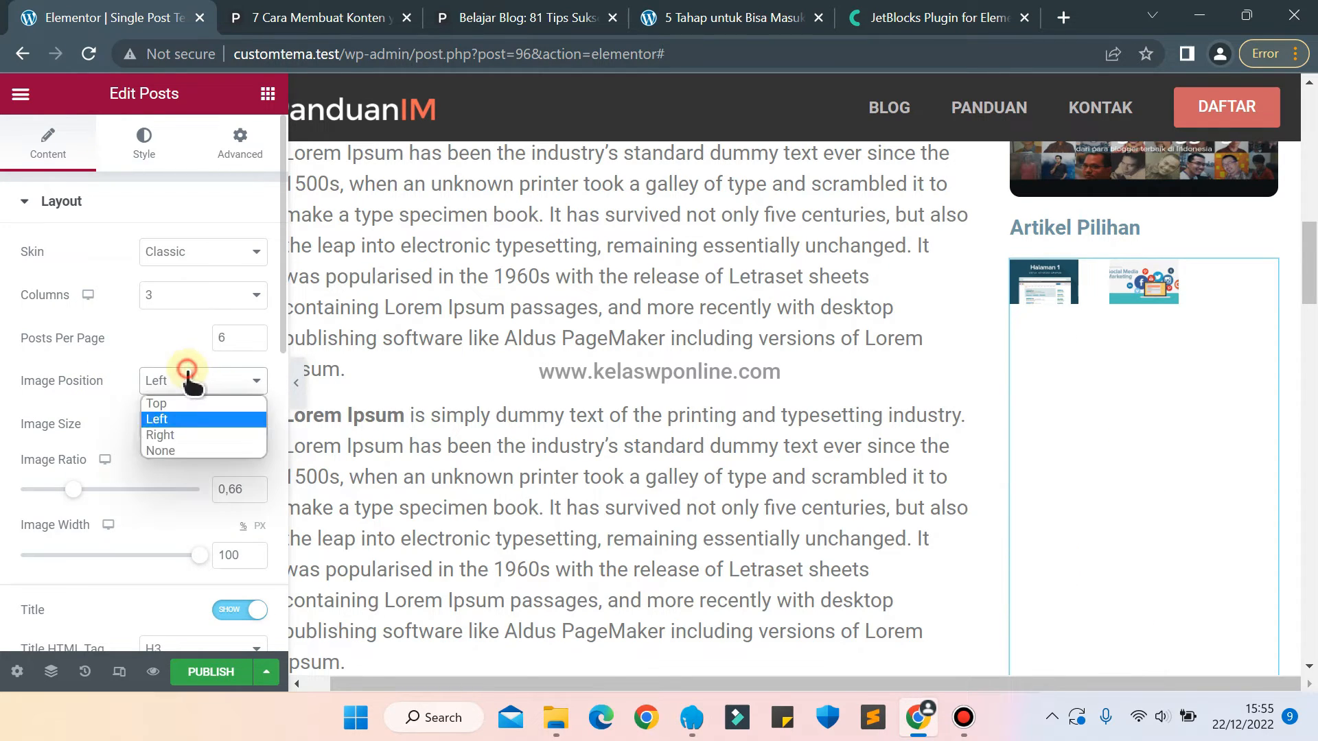
{"action": "left_click", "coordinate": [165, 435]}
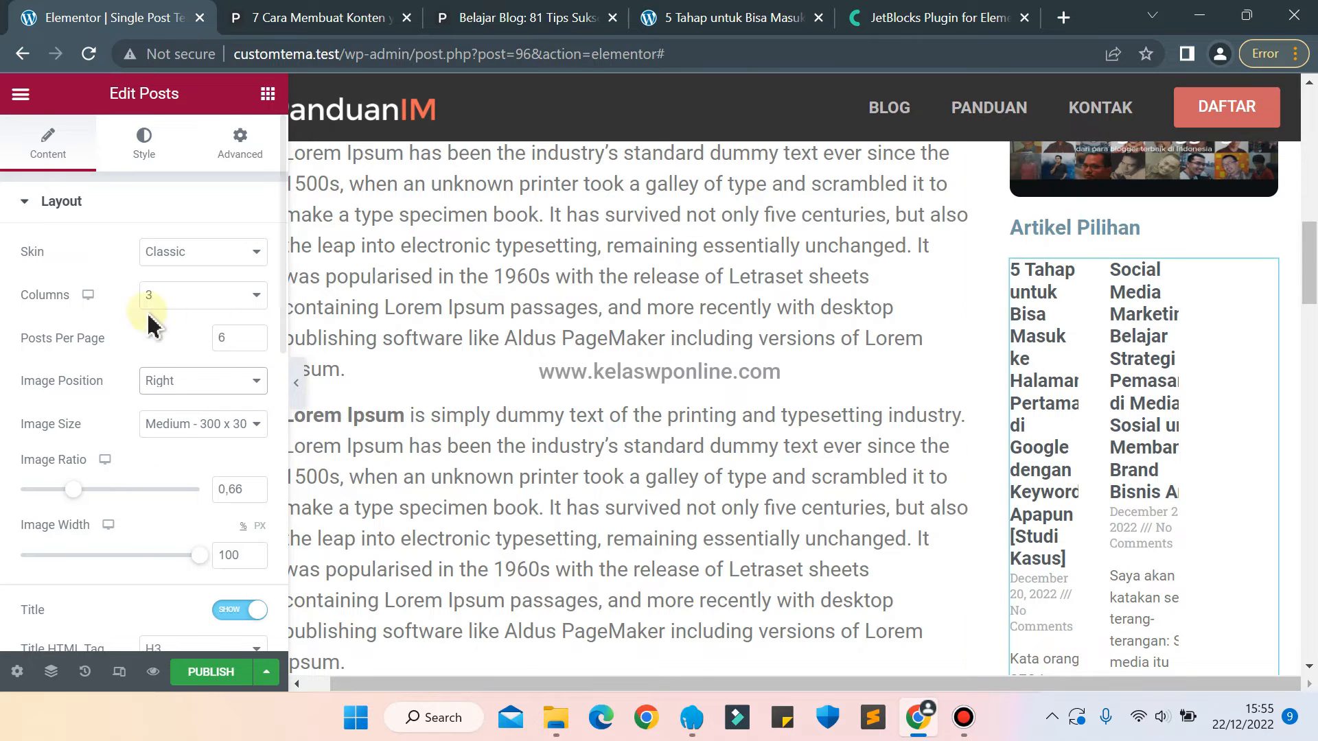
Show the sidebar posts in 1 column with the image position set to Left.
{"action": "left_click", "coordinate": [160, 296]}
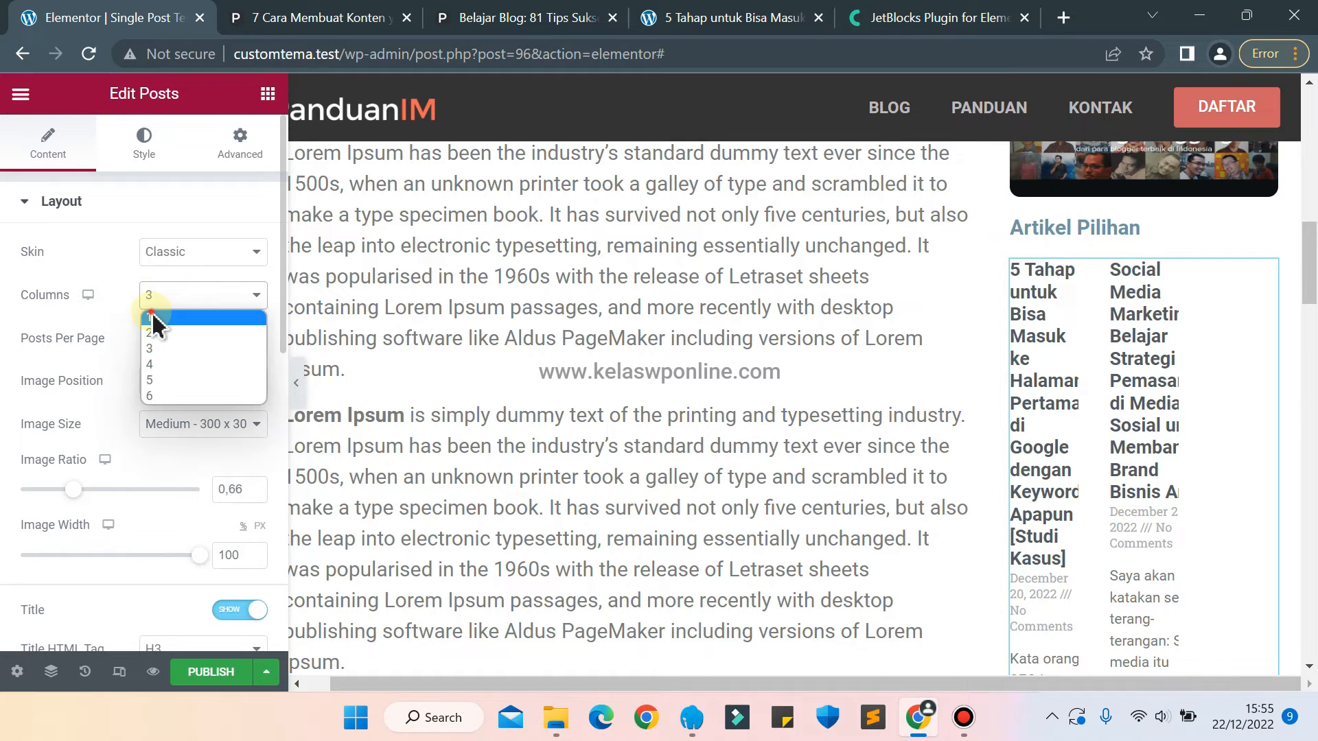
{"action": "left_click", "coordinate": [155, 317]}
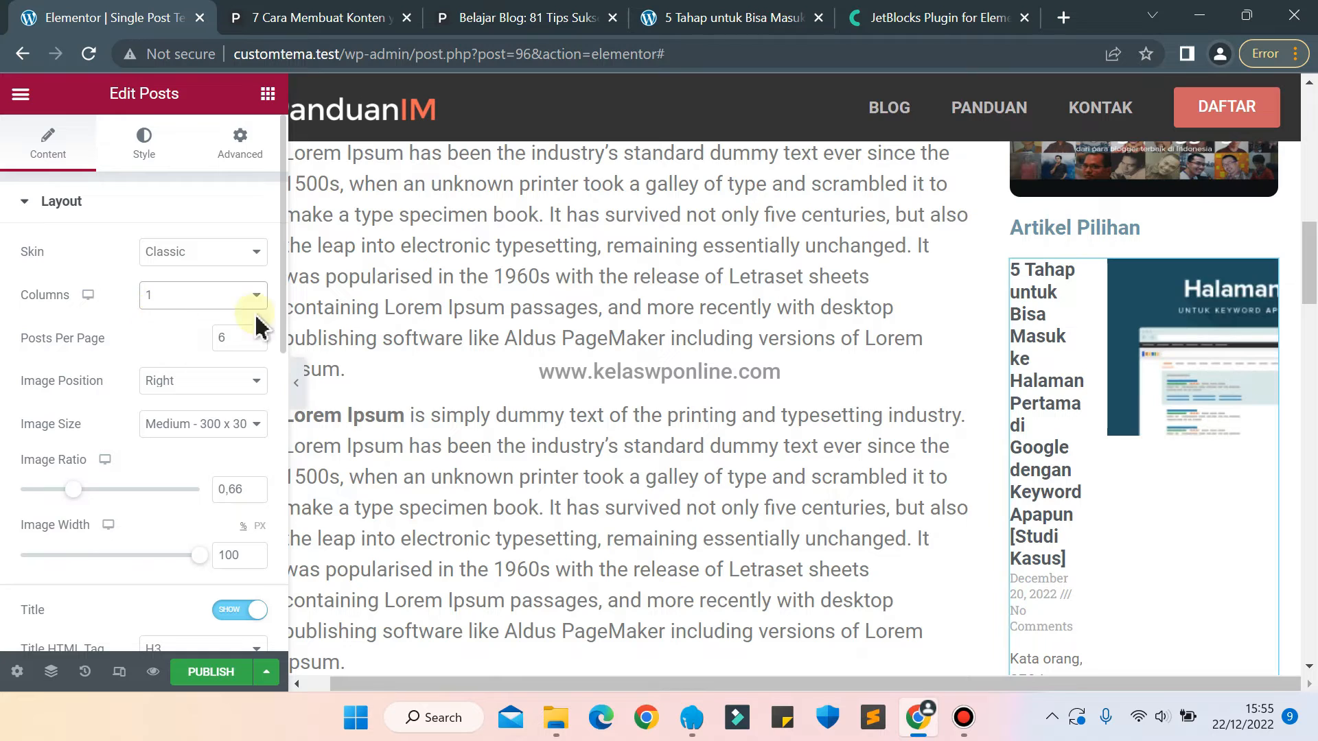
{"action": "left_click", "coordinate": [201, 386]}
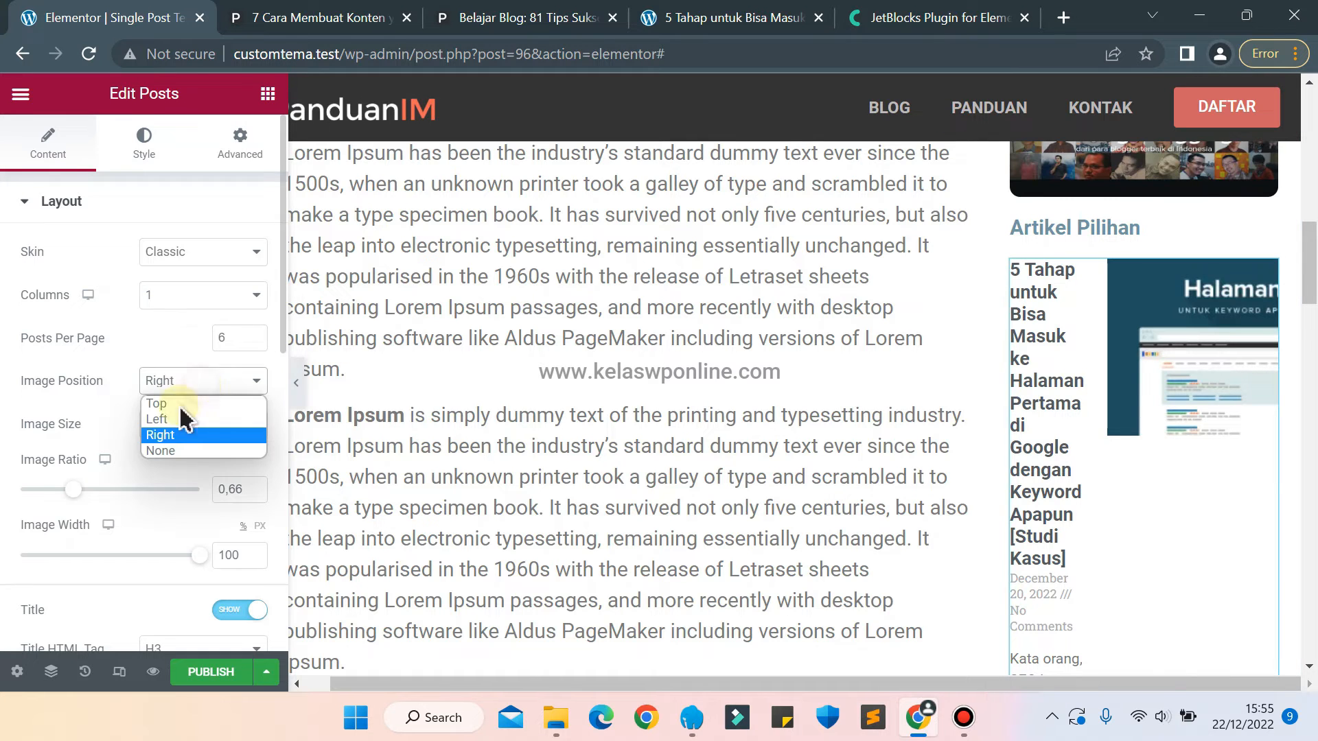
{"action": "left_click", "coordinate": [164, 420]}
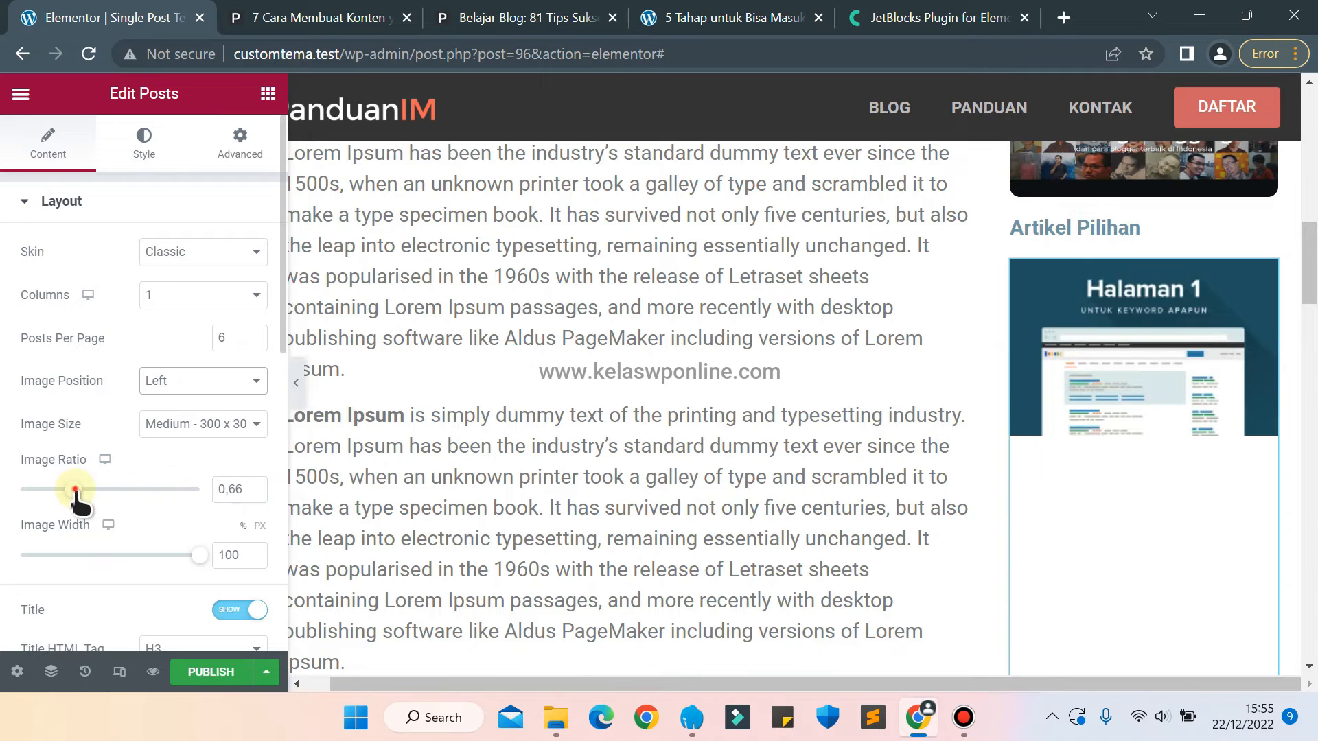
Try an image ratio of 0.35 and an image width of 45 for the sidebar posts.
{"action": "left_click_drag", "start_coordinate": [75, 490], "coordinate": [44, 489]}
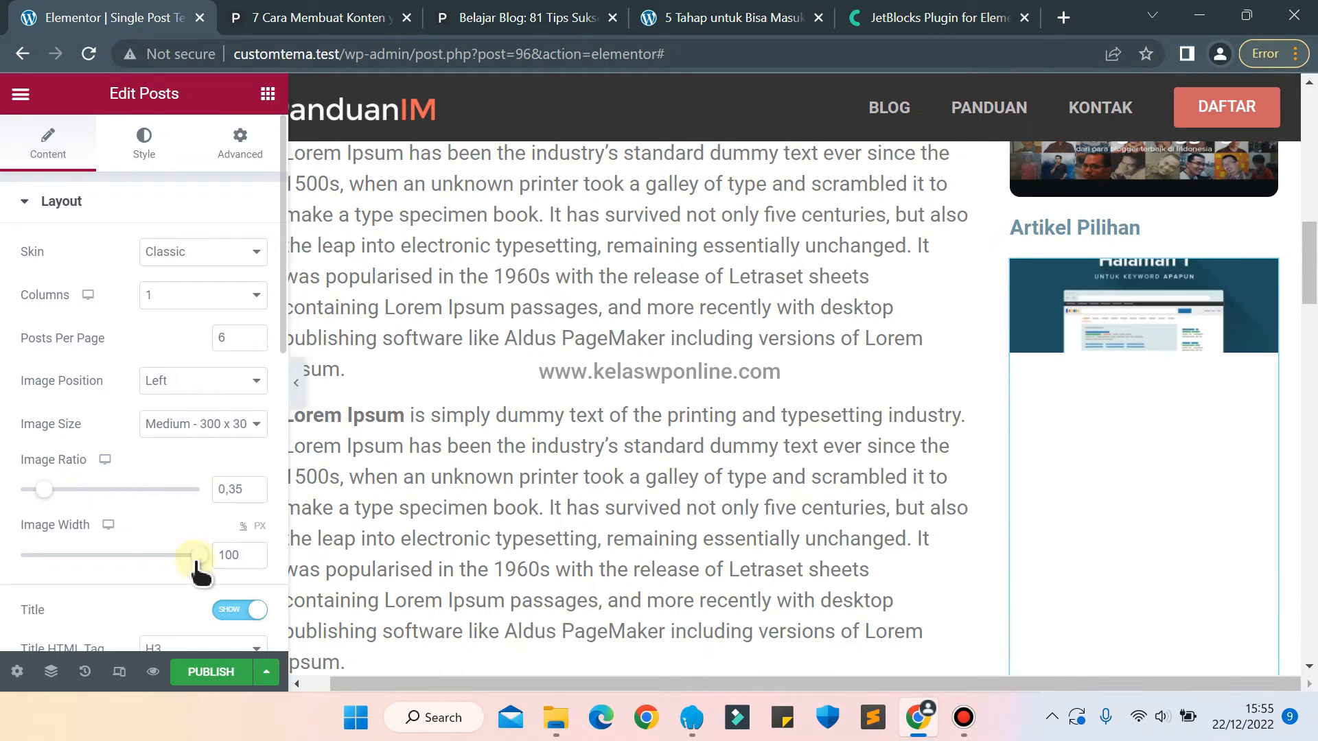
{"action": "left_click_drag", "start_coordinate": [197, 560], "coordinate": [88, 559]}
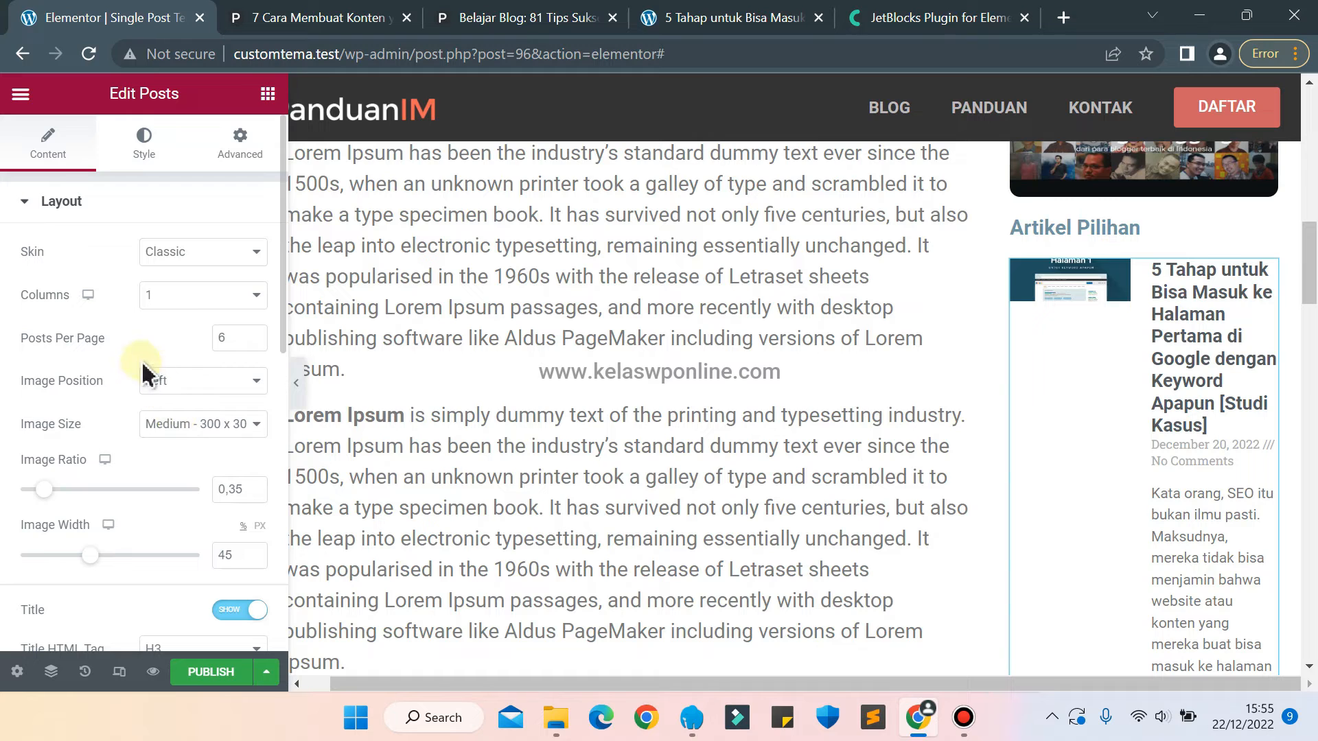
Set the sidebar posts' image position to None and hide their excerpt.
{"action": "left_click", "coordinate": [192, 376]}
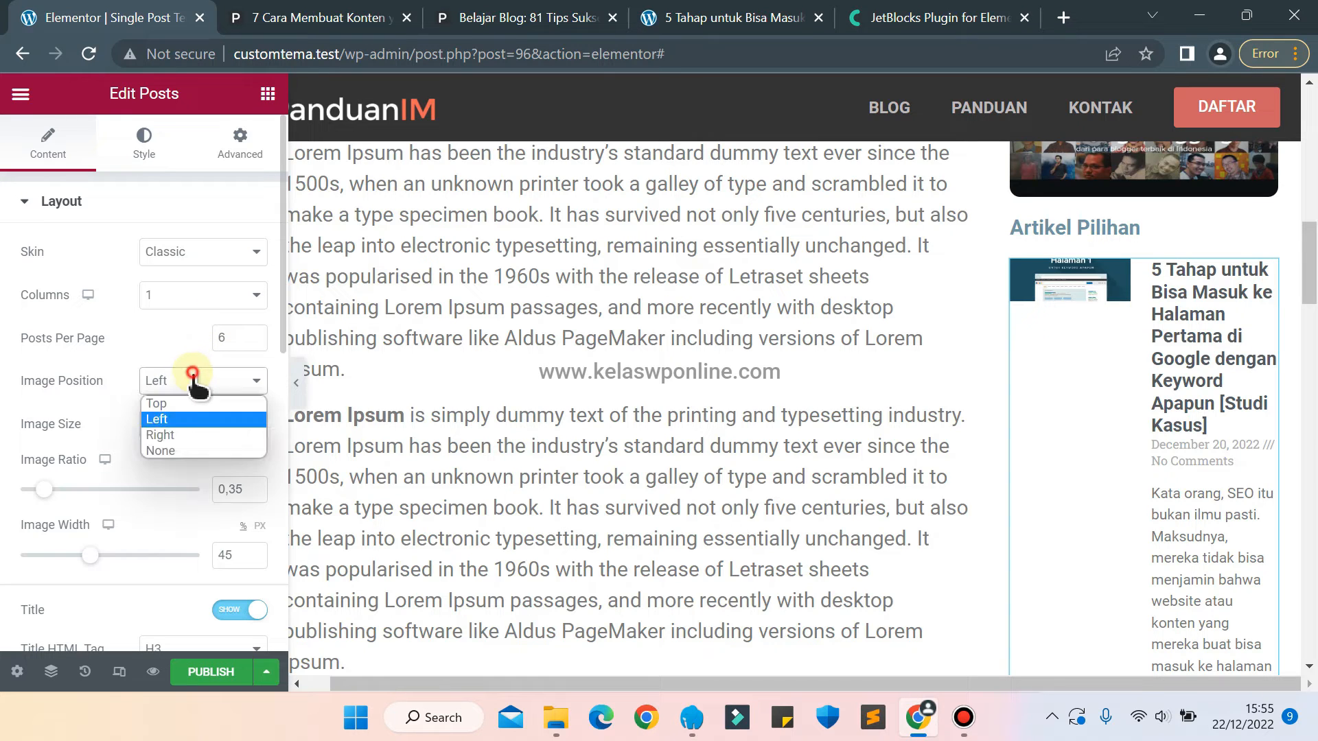
{"action": "left_click", "coordinate": [173, 450]}
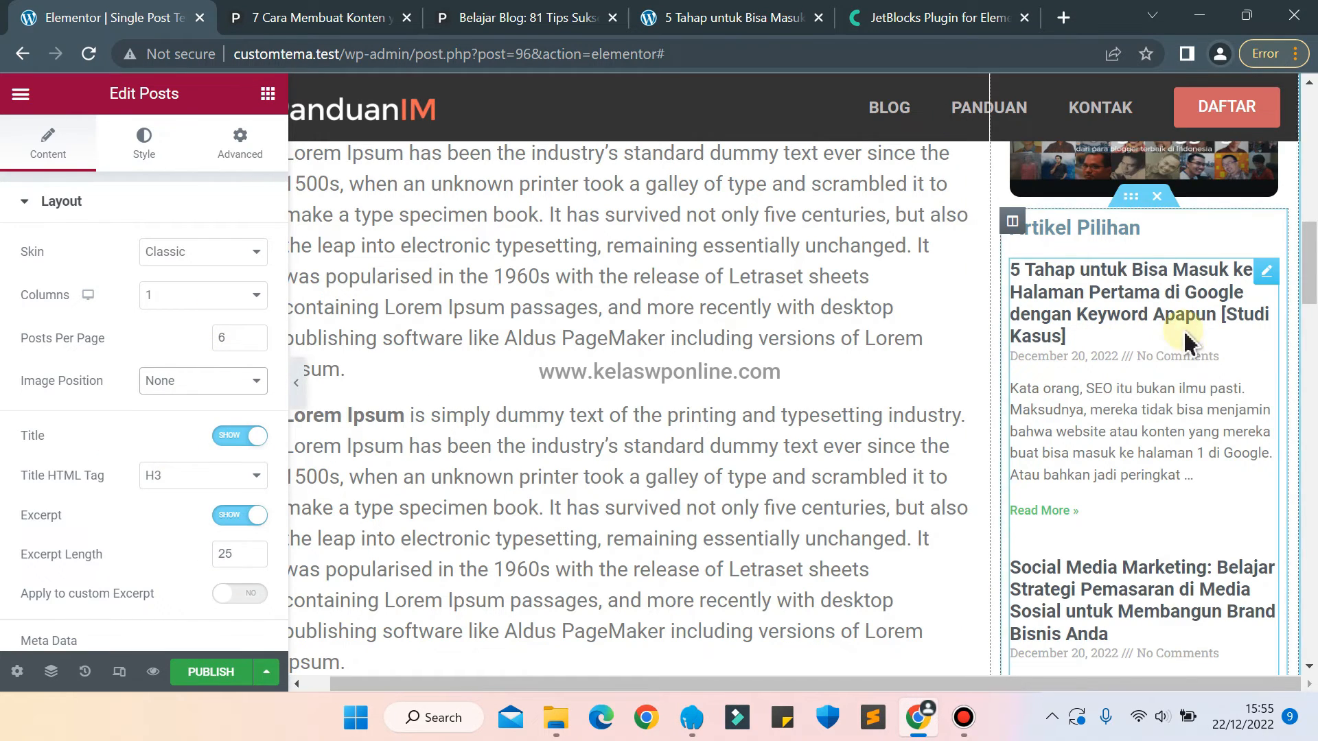
{"action": "scroll", "coordinate": [102, 448], "scroll_direction": "down", "scroll_amount": 1}
{"action": "scroll", "coordinate": [103, 445], "scroll_direction": "down", "scroll_amount": 2}
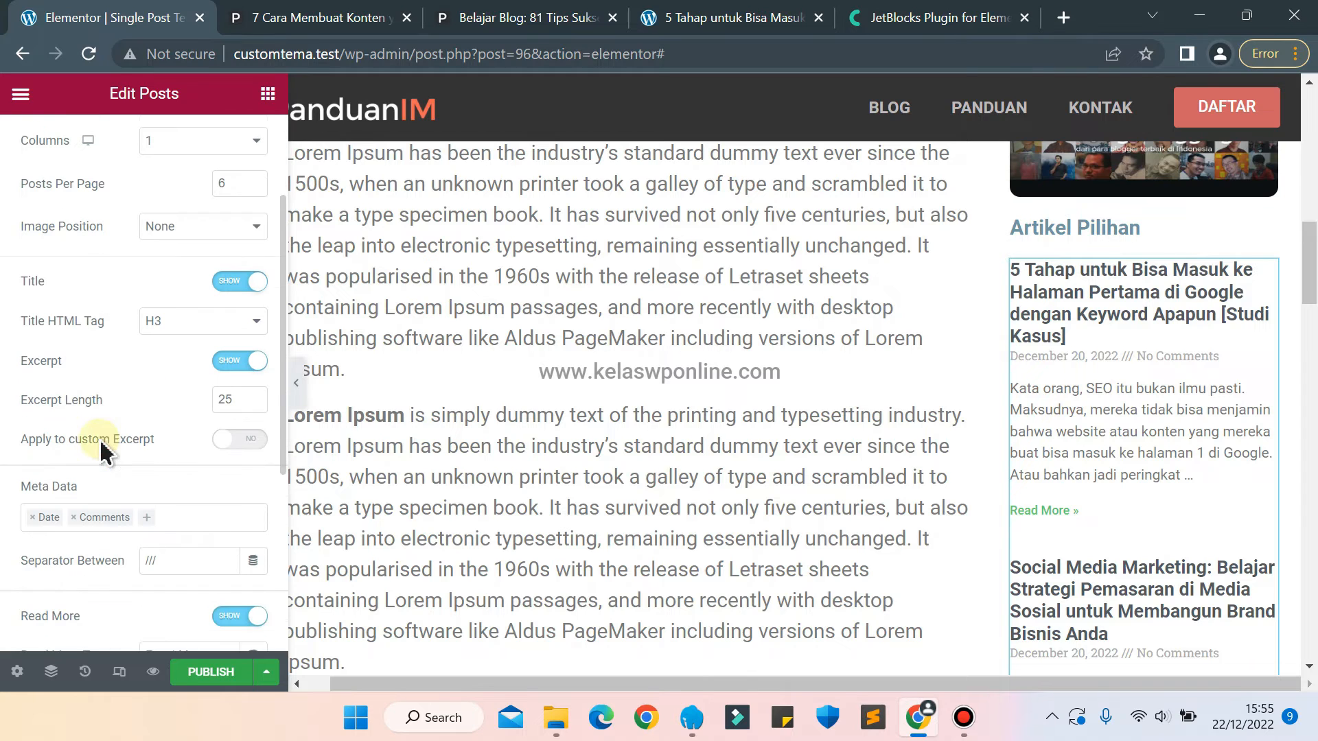
{"action": "left_click", "coordinate": [234, 370]}
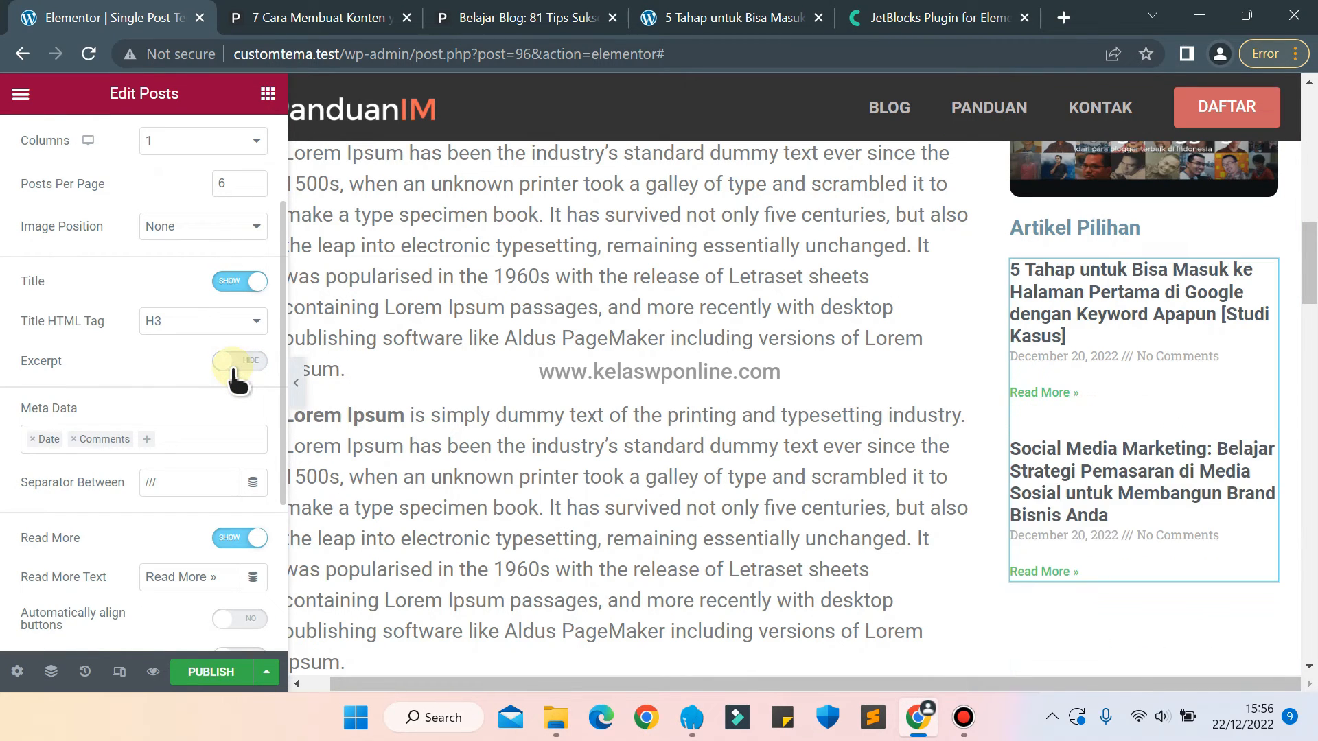
Remove the Date and Comments meta data and the Read More link from the sidebar posts, comparing with panduanim.com's popular articles list.
{"action": "left_click", "coordinate": [31, 438]}
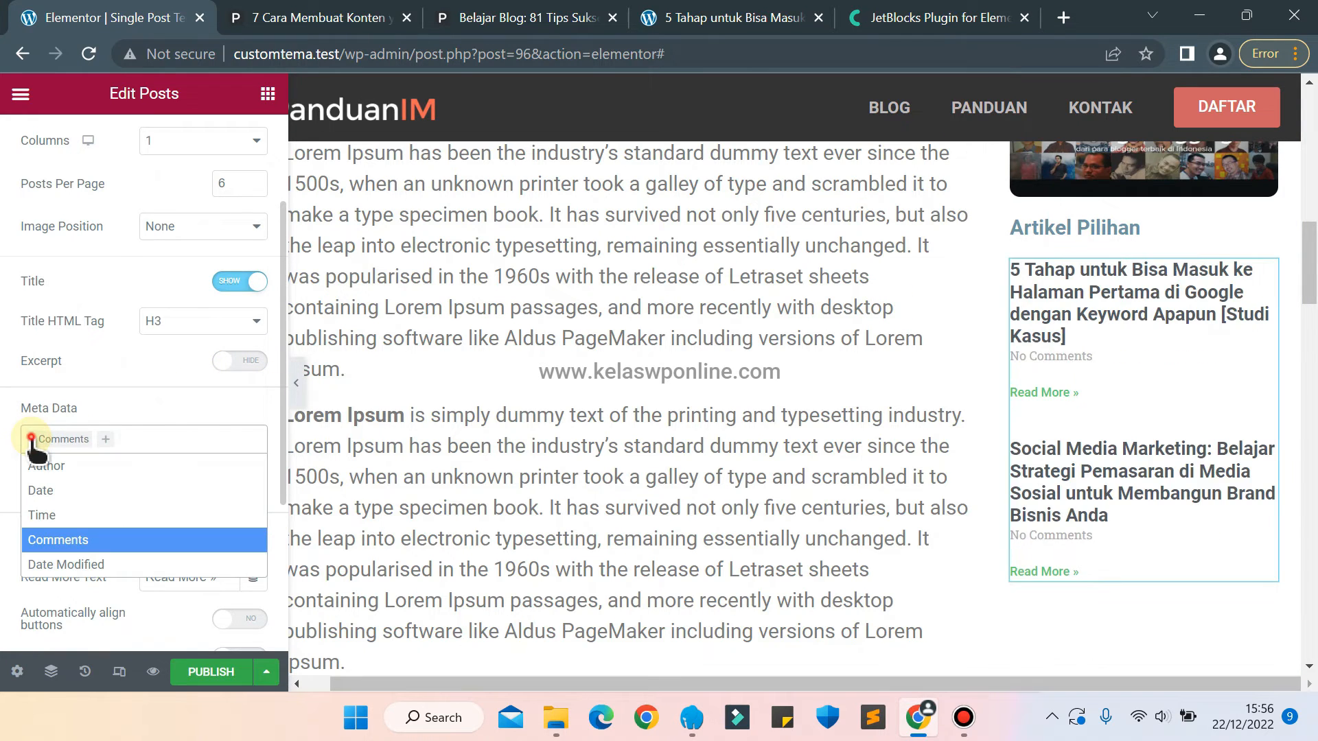
{"action": "left_click", "coordinate": [31, 438]}
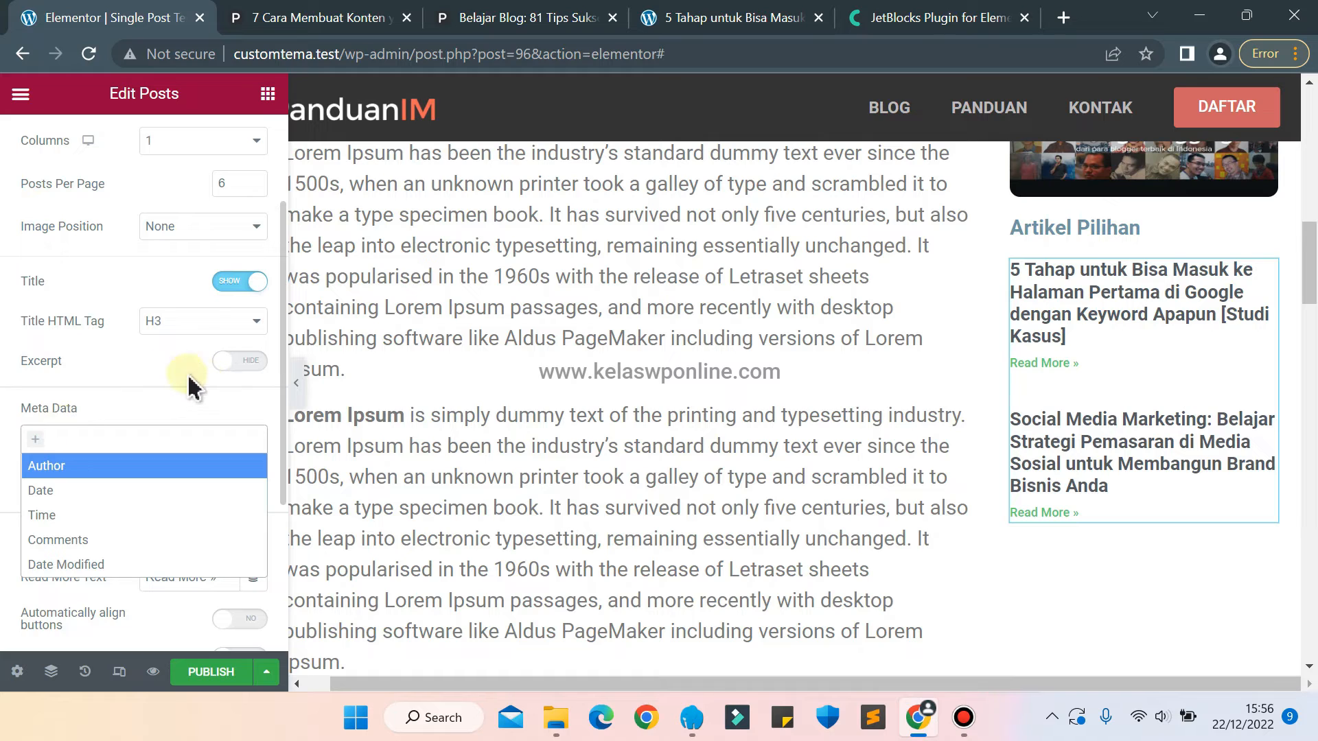
{"action": "left_click", "coordinate": [167, 373]}
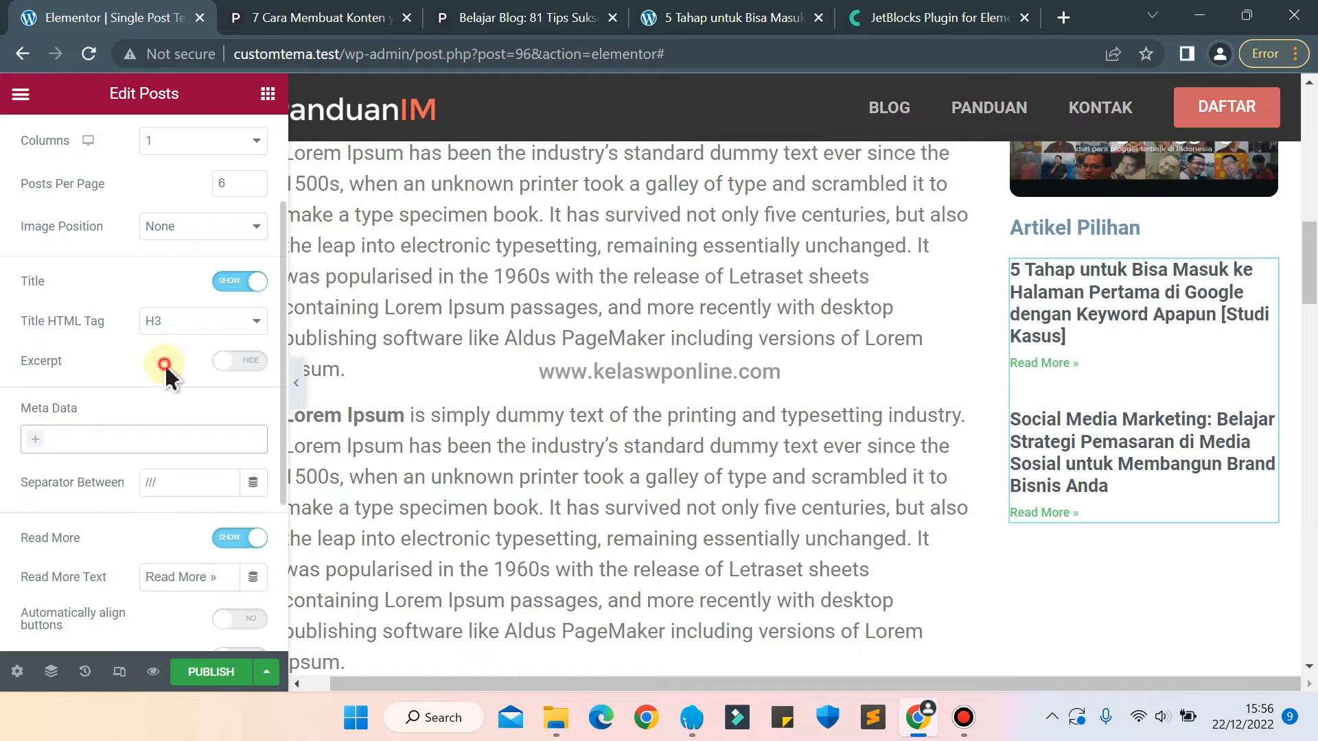
{"action": "left_click", "coordinate": [232, 537]}
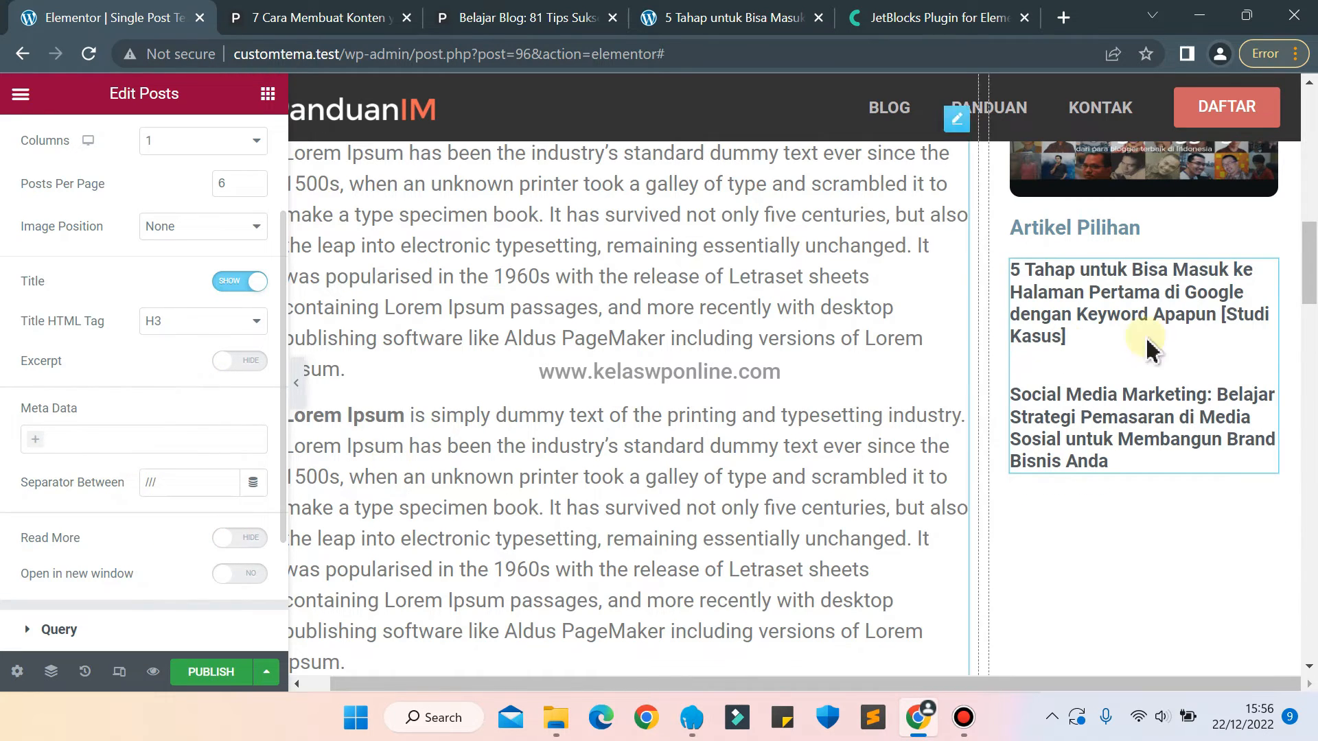
{"action": "left_click", "coordinate": [318, 17]}
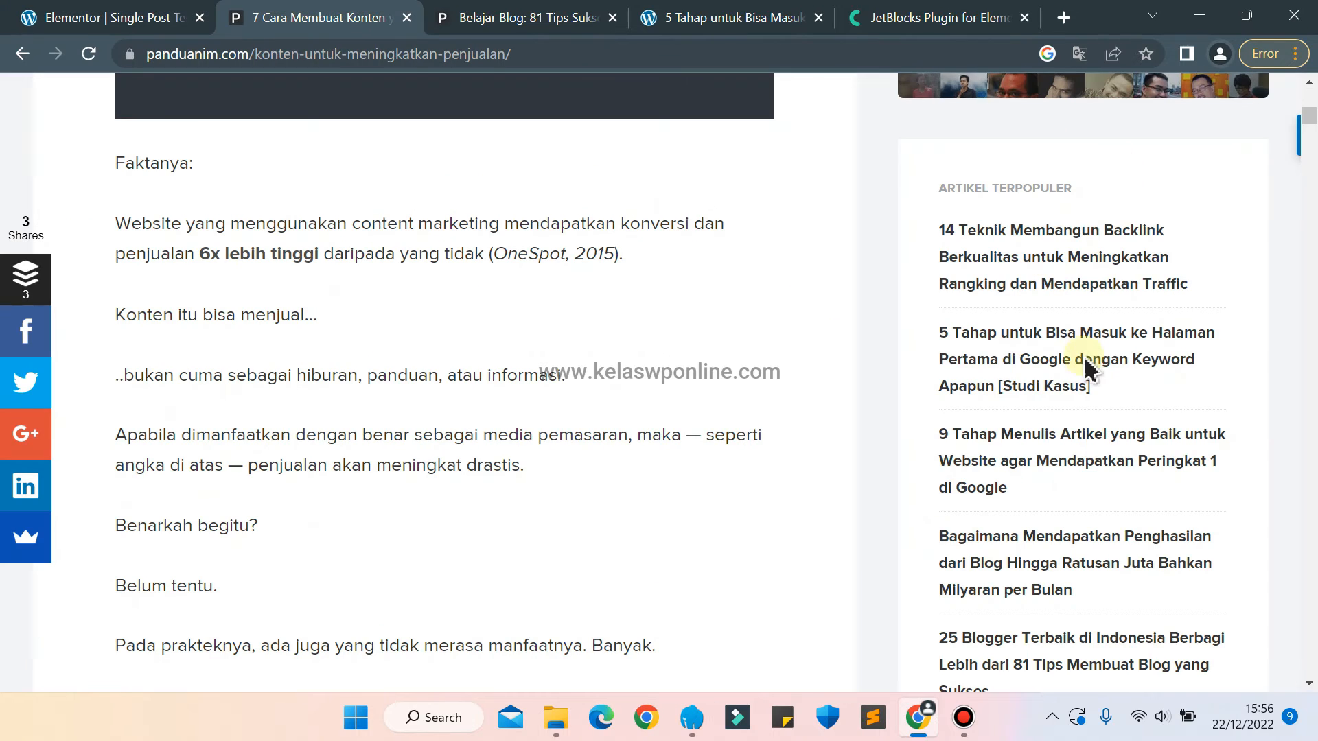
{"action": "left_click", "coordinate": [154, 17]}
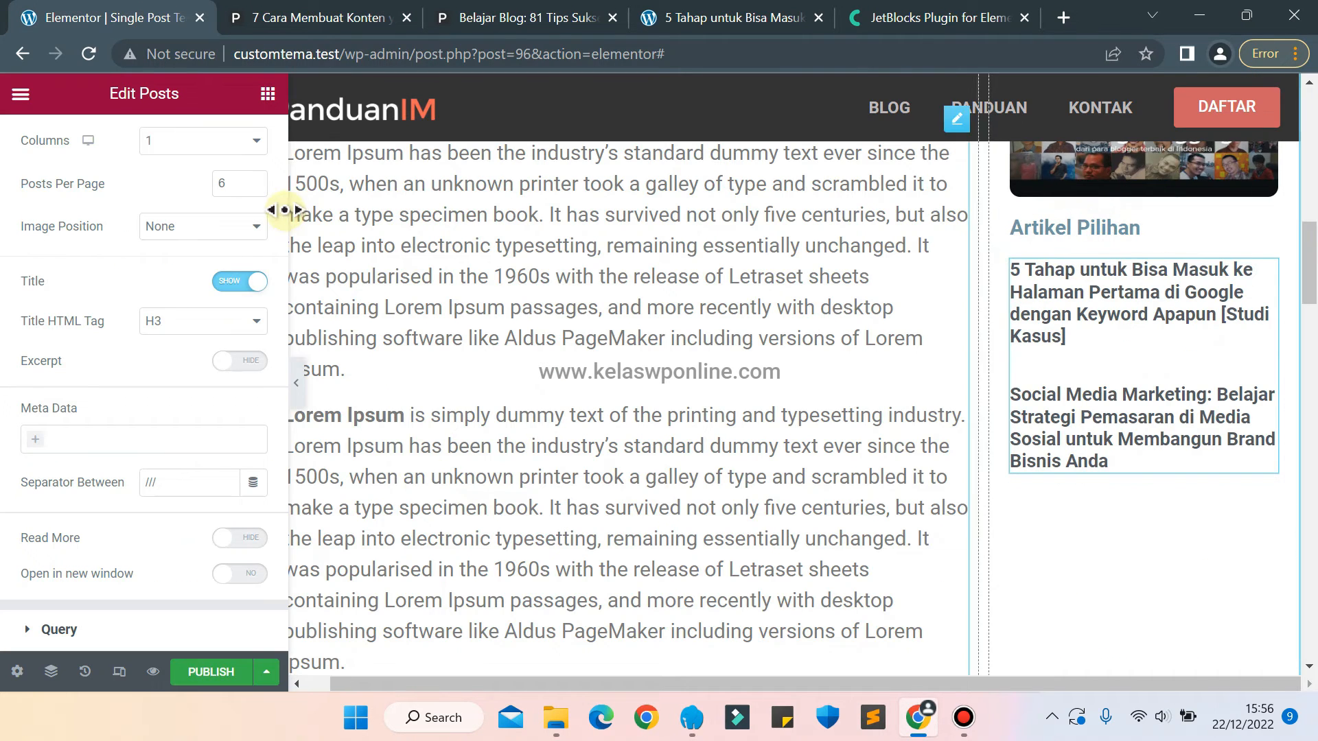
Set the font size of the sidebar post titles to 15 px.
{"action": "scroll", "coordinate": [87, 302], "scroll_direction": "up", "scroll_amount": 1}
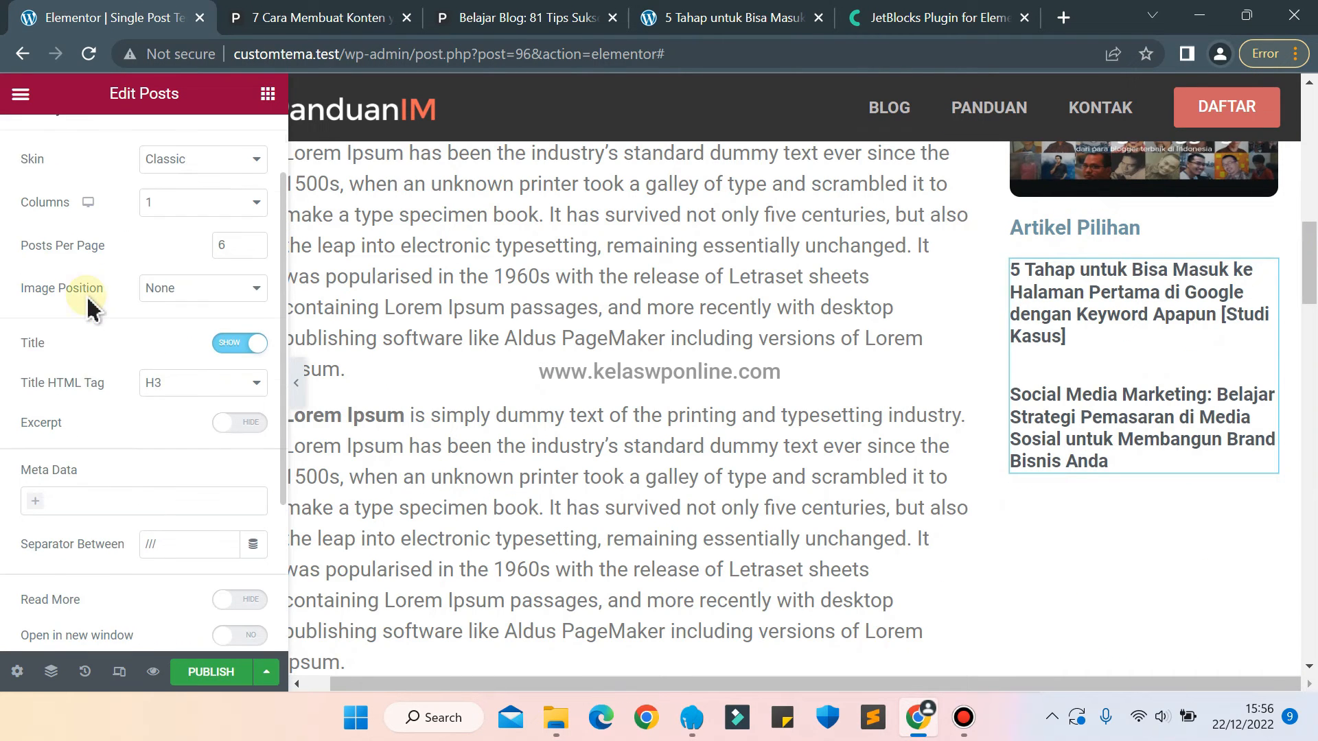
{"action": "scroll", "coordinate": [103, 288], "scroll_direction": "up", "scroll_amount": 2}
{"action": "left_click", "coordinate": [137, 148]}
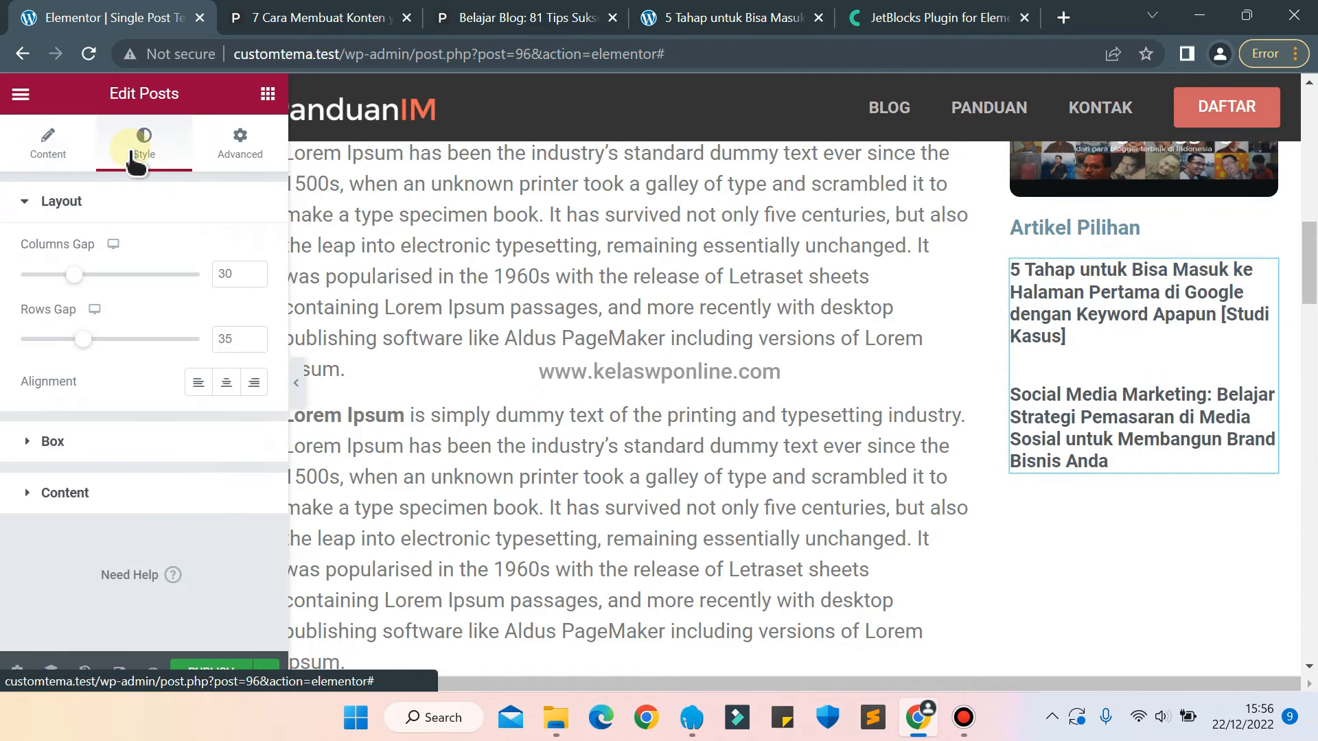
{"action": "left_click", "coordinate": [101, 447]}
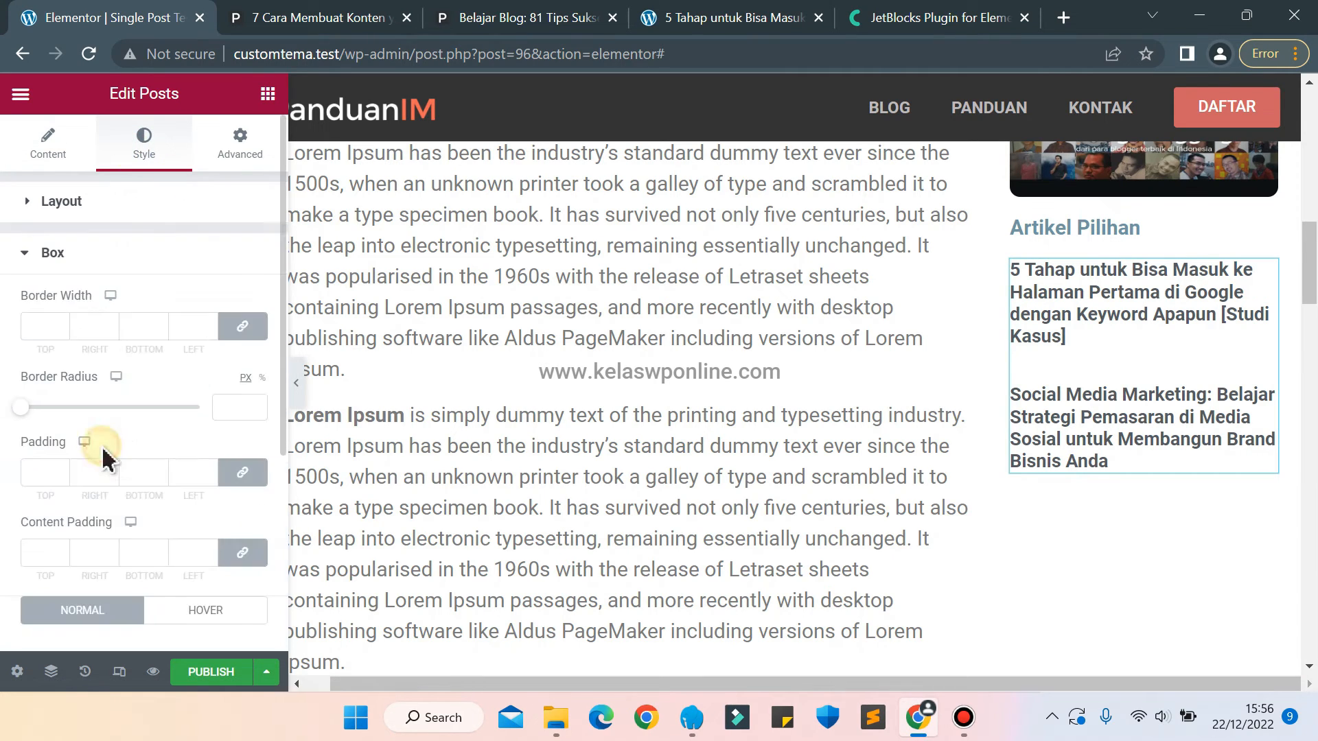
{"action": "left_click", "coordinate": [40, 255]}
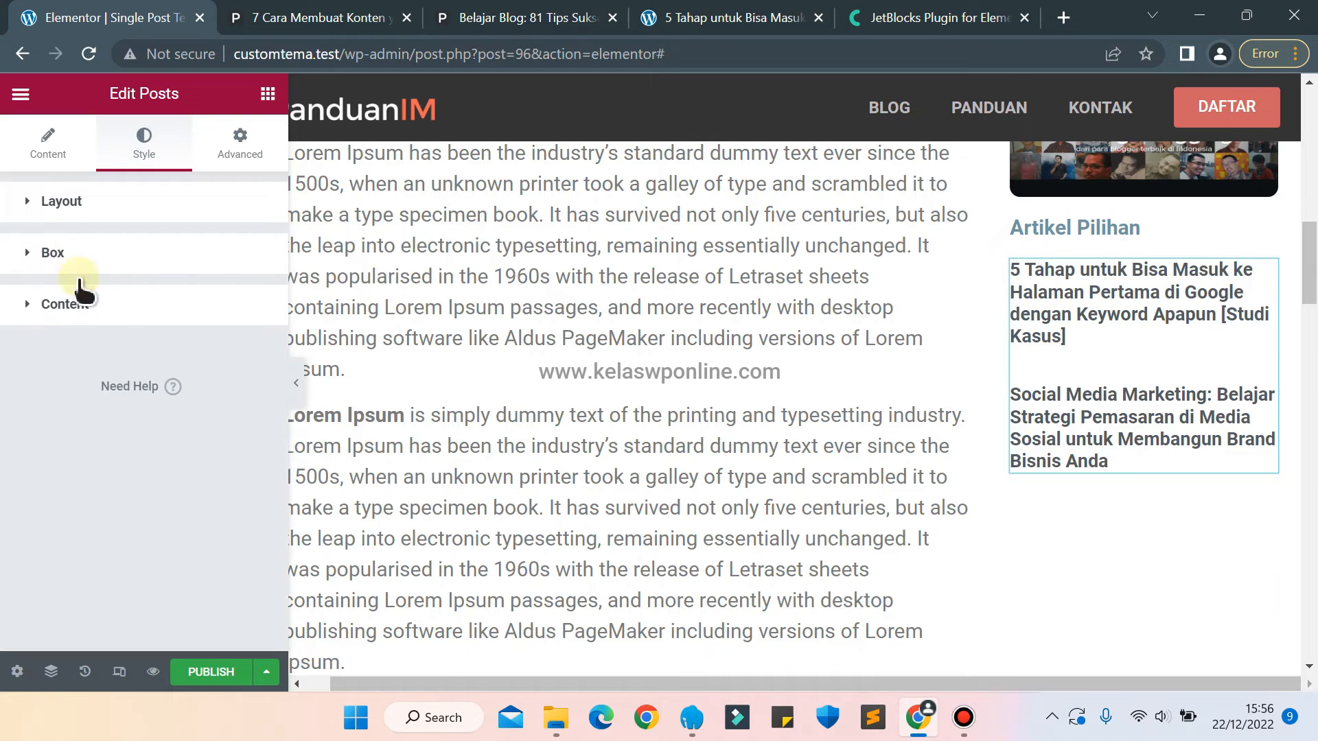
{"action": "left_click", "coordinate": [73, 310]}
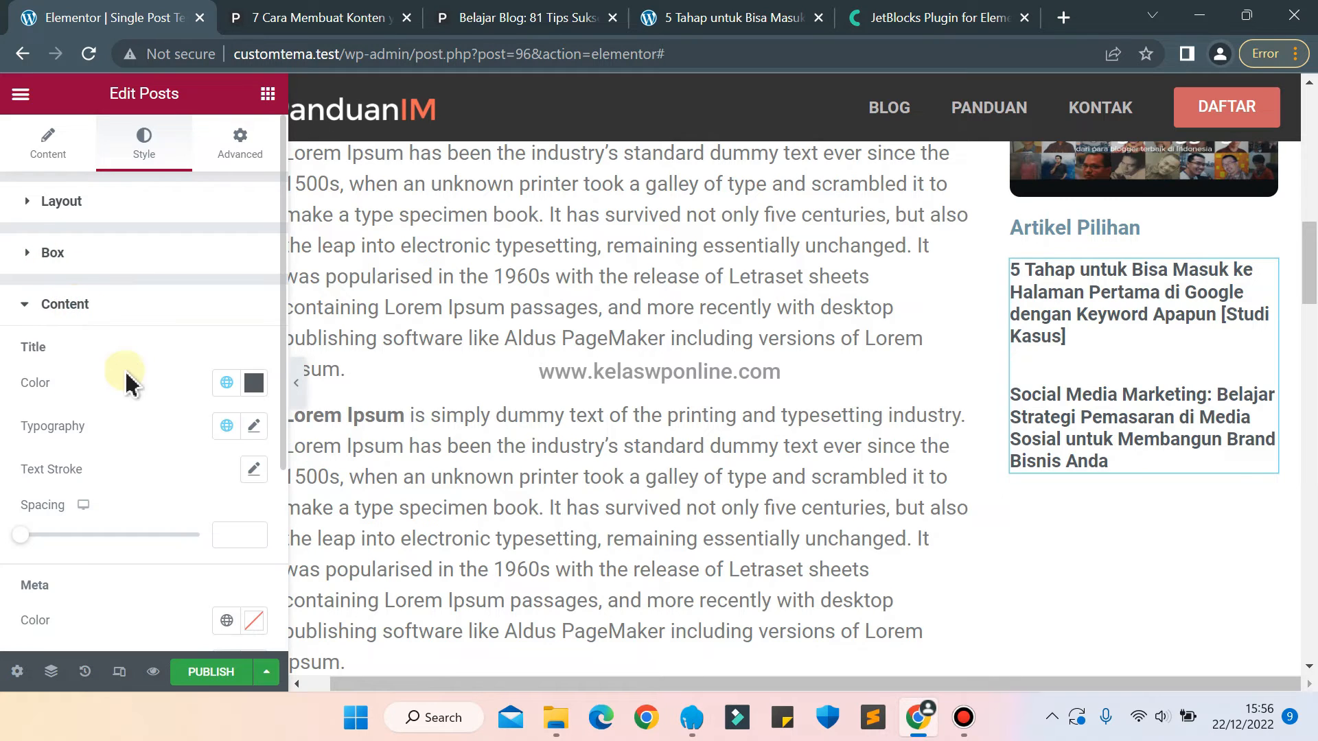
{"action": "left_click", "coordinate": [254, 426]}
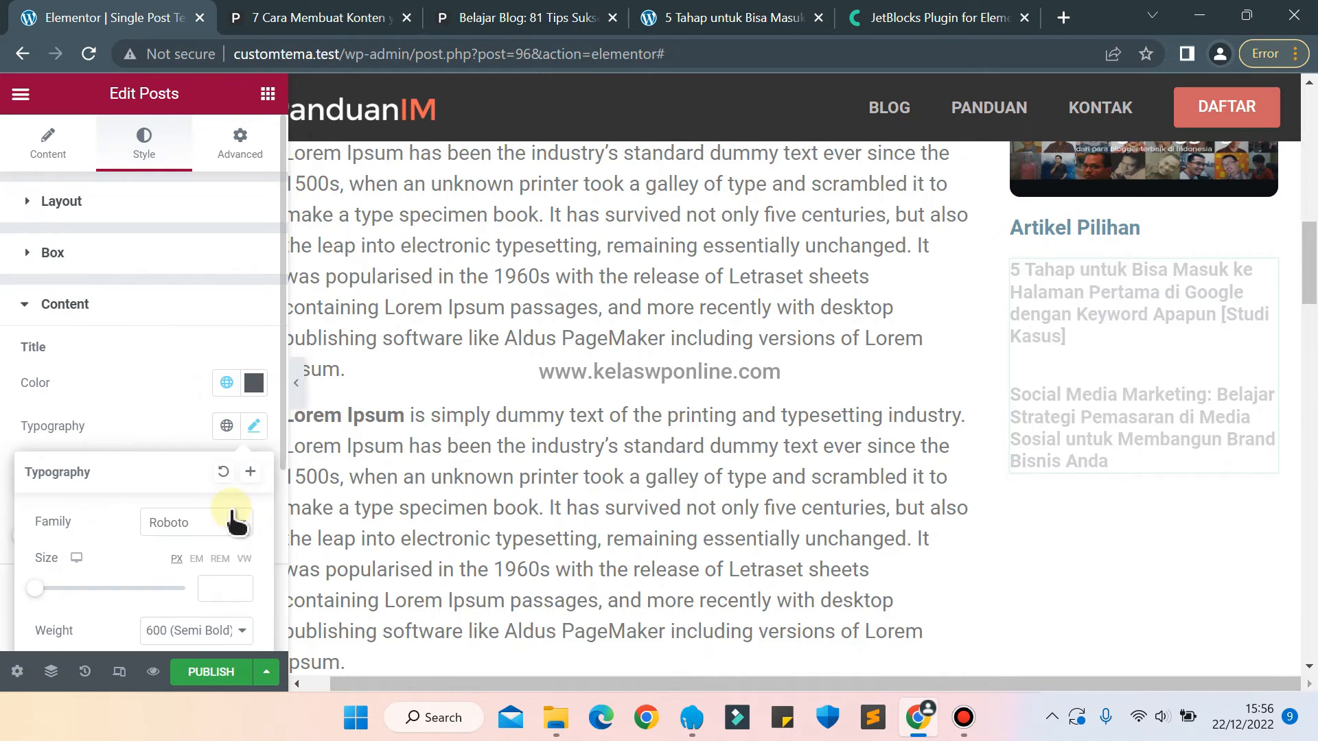
{"action": "type", "text": "12"}
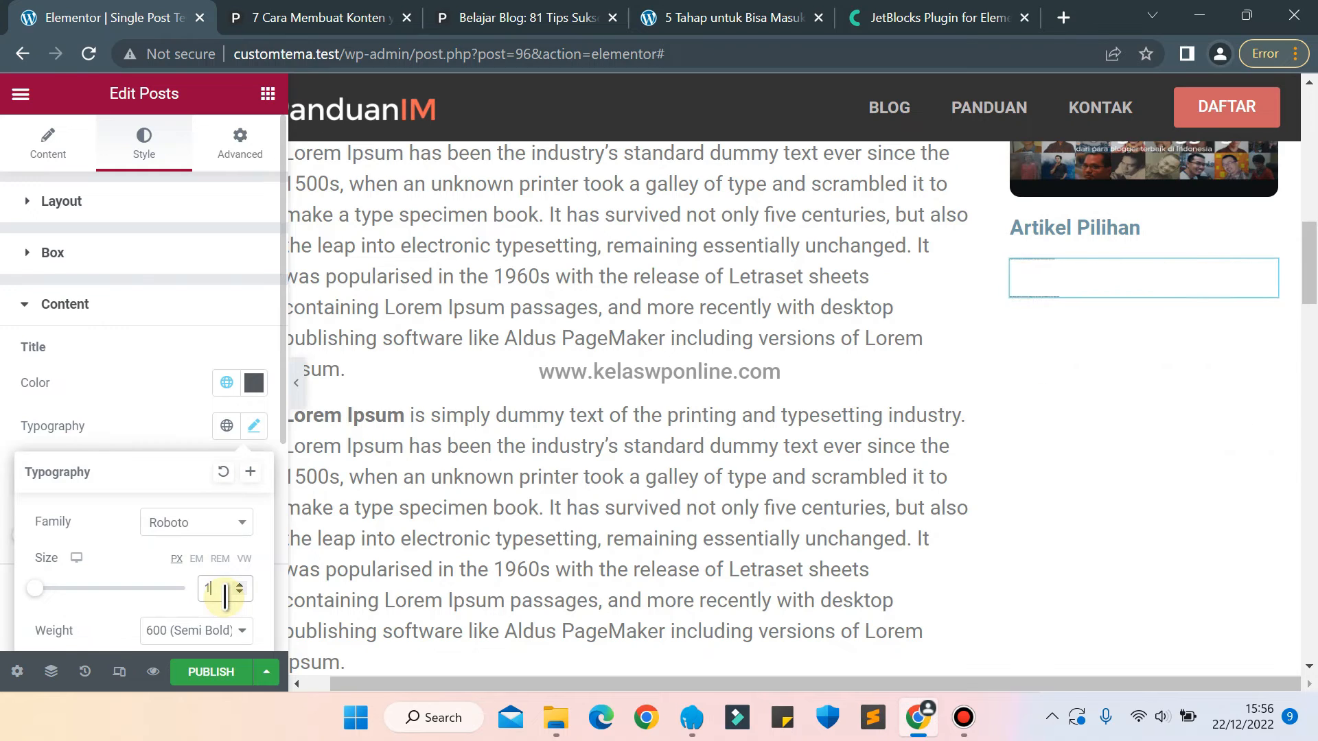
{"action": "key", "text": "Up"}
{"action": "key", "text": "Up"}
{"action": "key", "text": "Up"}
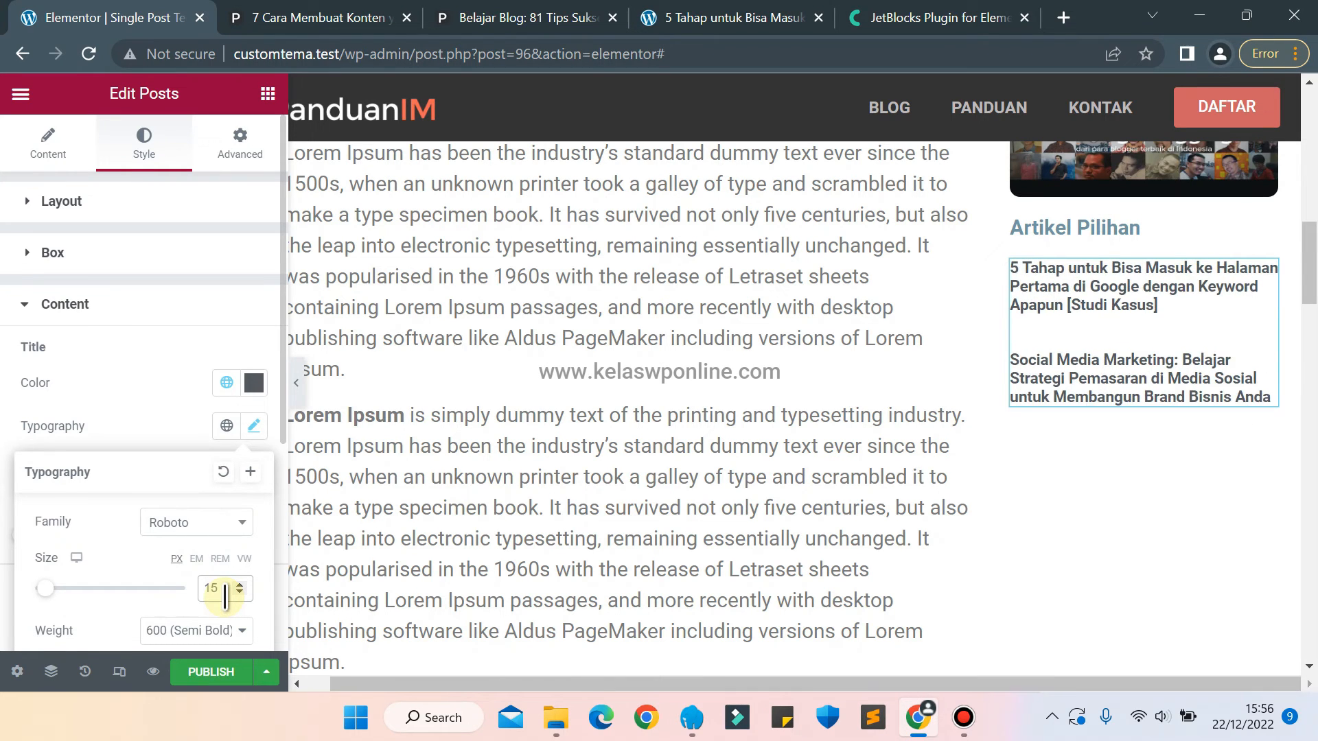
{"action": "key", "text": "Up"}
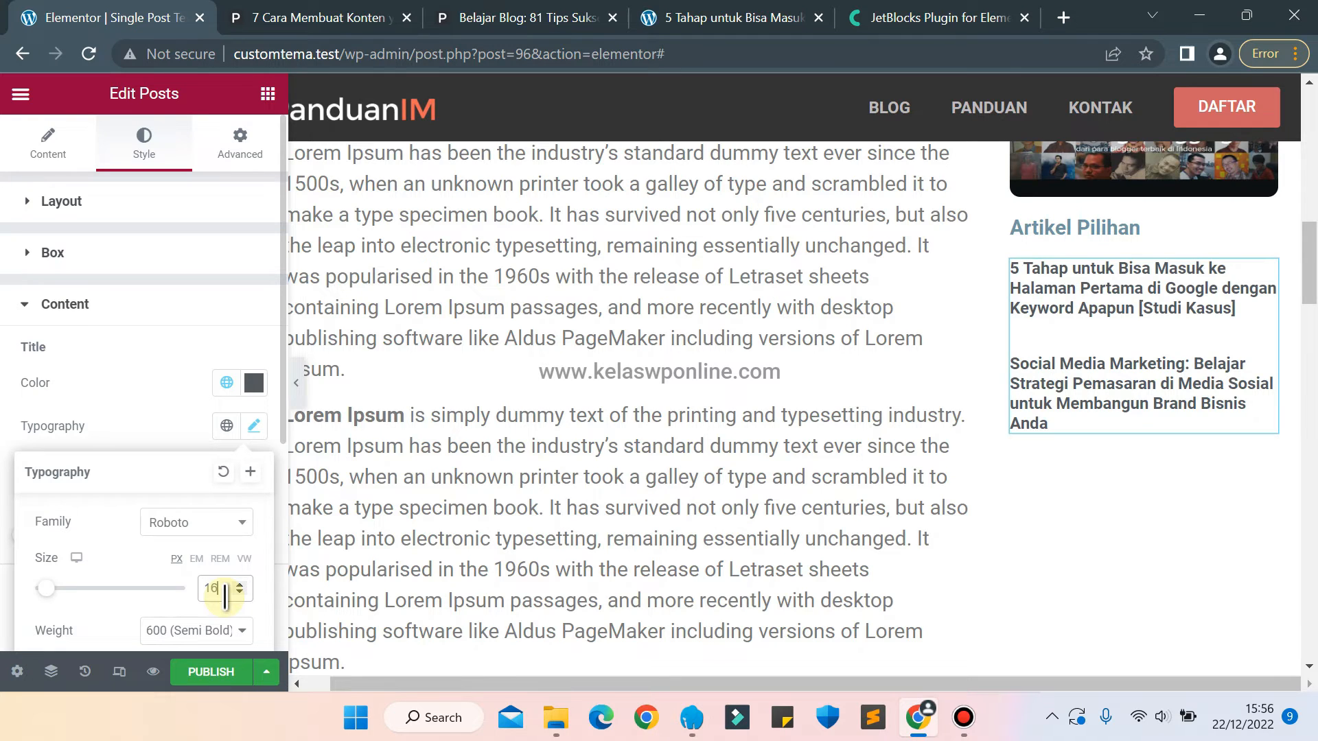
{"action": "key", "text": "Down"}
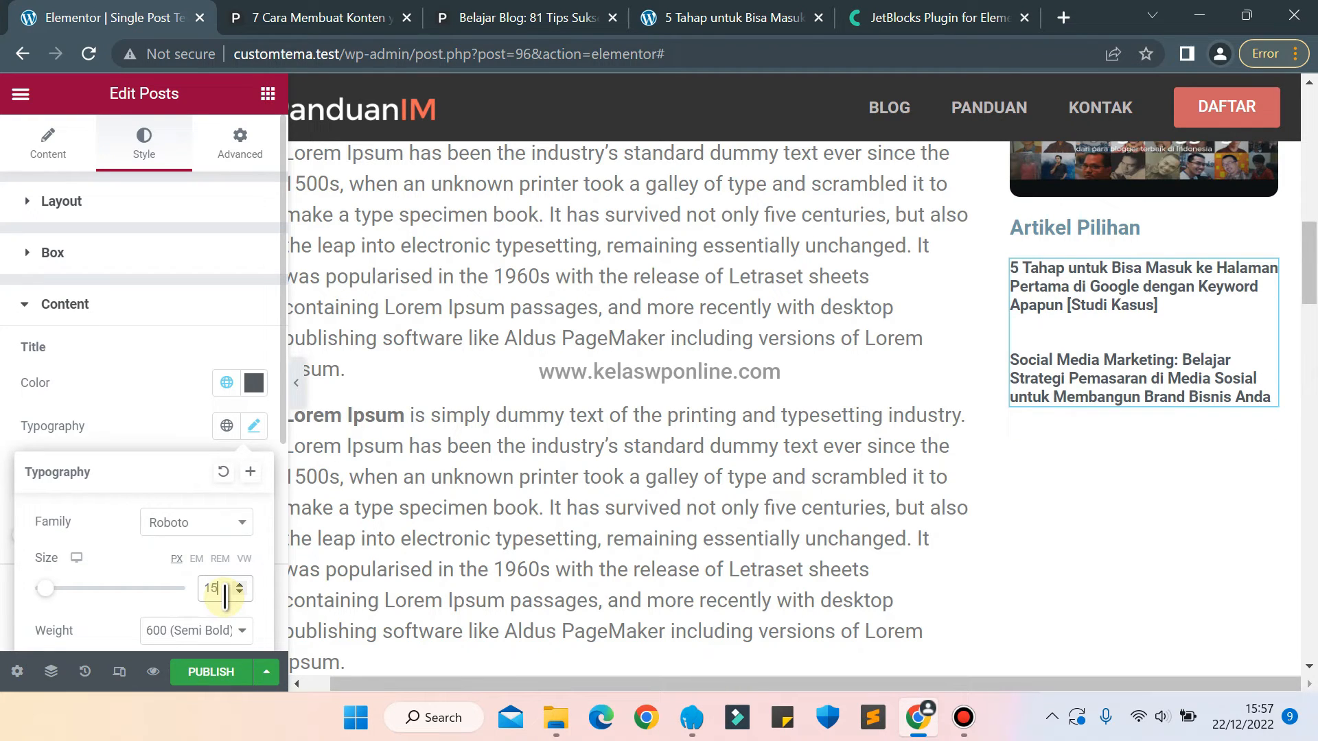
{"action": "left_click", "coordinate": [97, 322]}
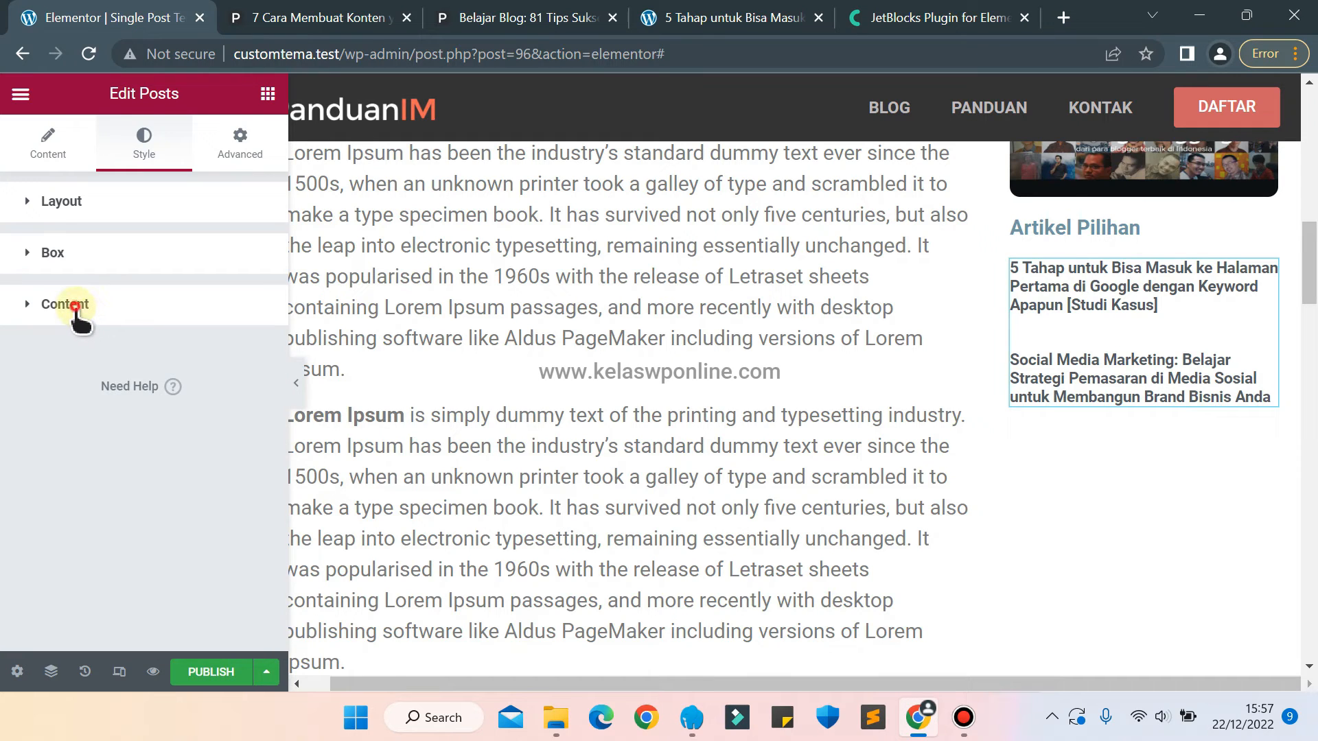
Set the spacing of the sidebar post titles to 0.
{"action": "left_click", "coordinate": [76, 307]}
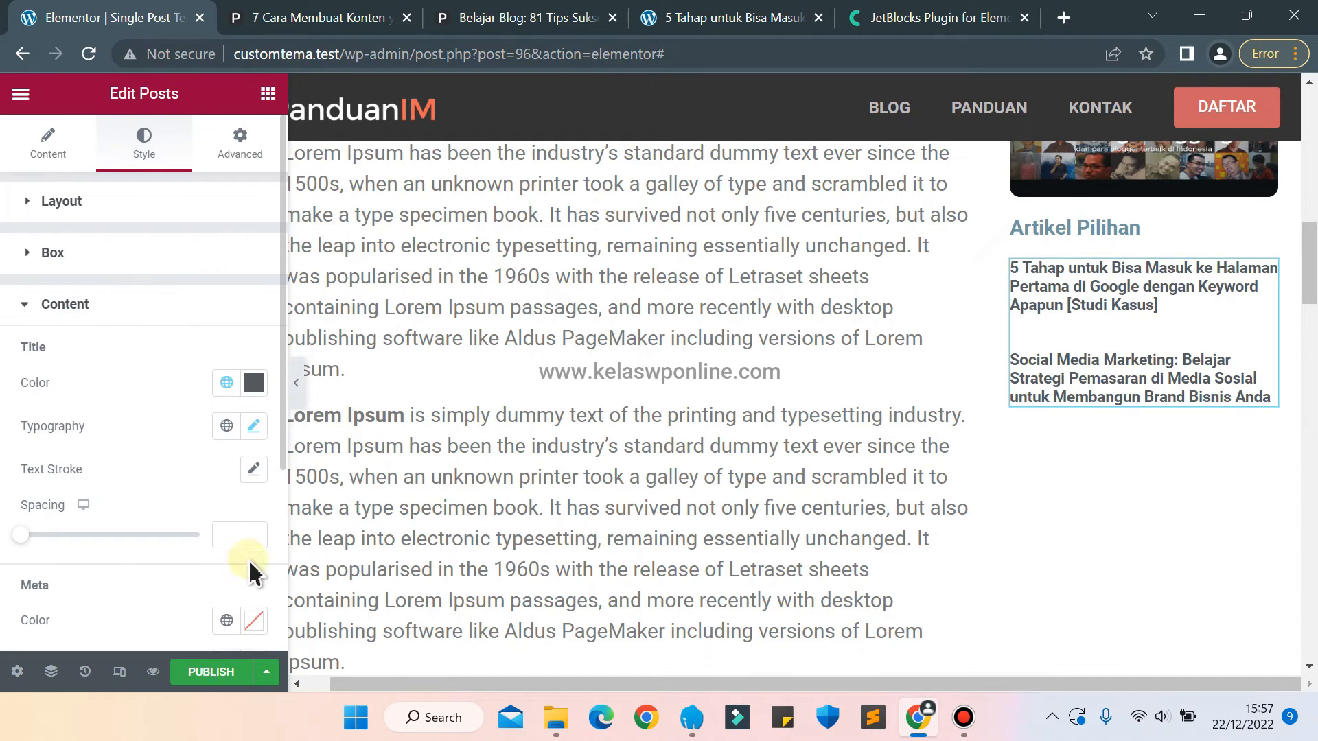
{"action": "left_click", "coordinate": [239, 542]}
{"action": "type", "text": "0"}
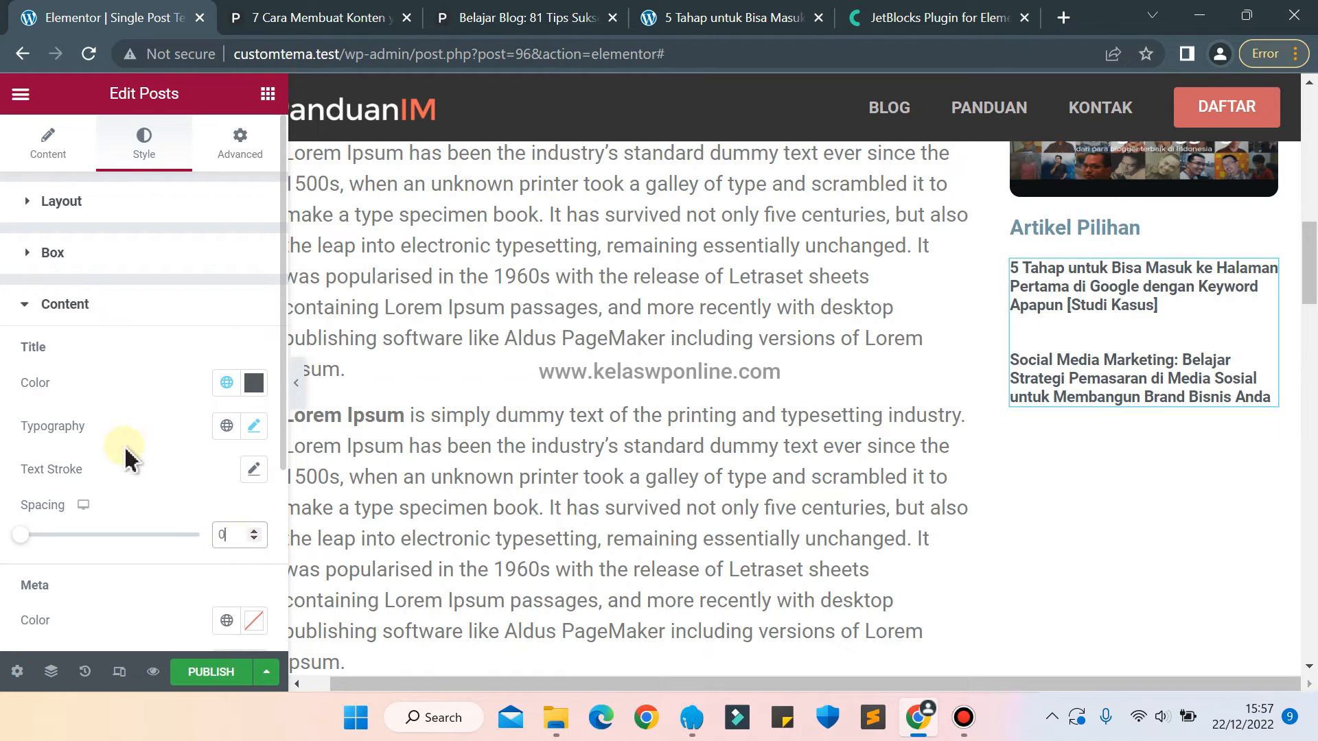
{"action": "scroll", "coordinate": [139, 464], "scroll_direction": "down", "scroll_amount": 4}
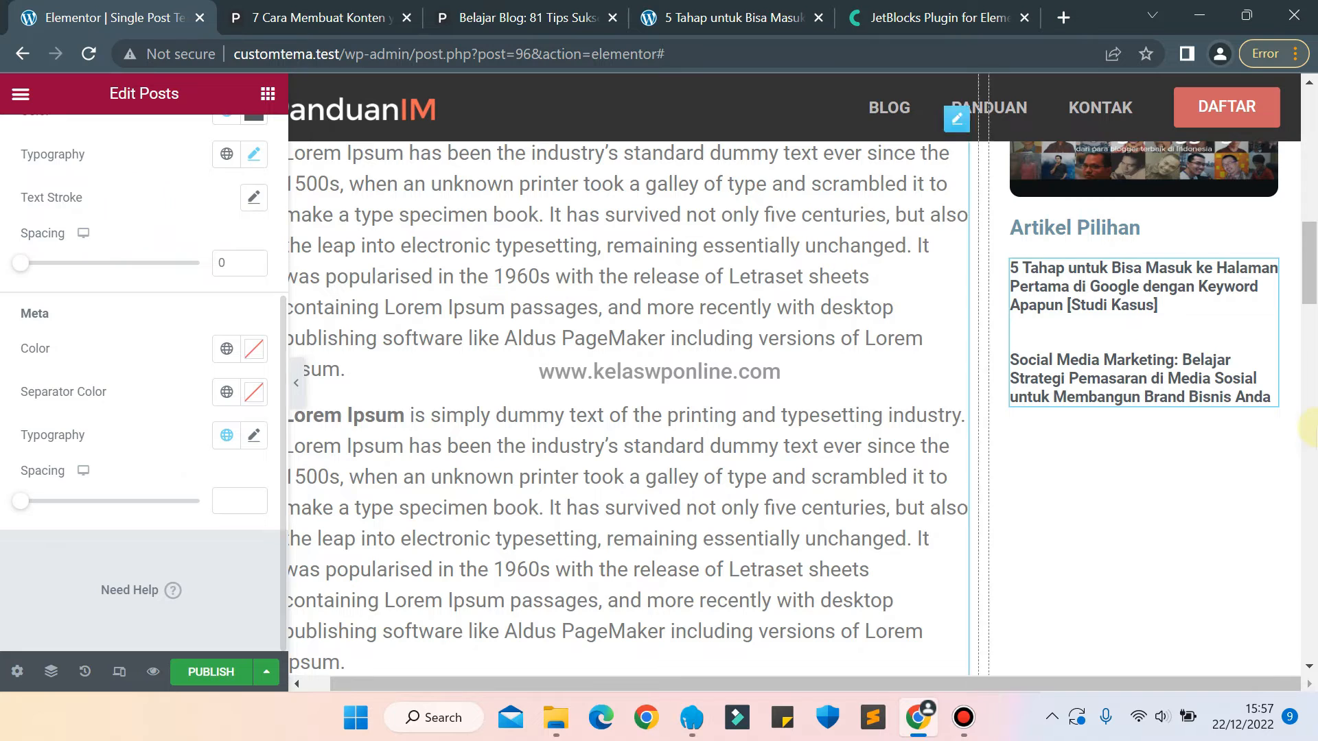
{"action": "scroll", "coordinate": [140, 180], "scroll_direction": "up", "scroll_amount": 5}
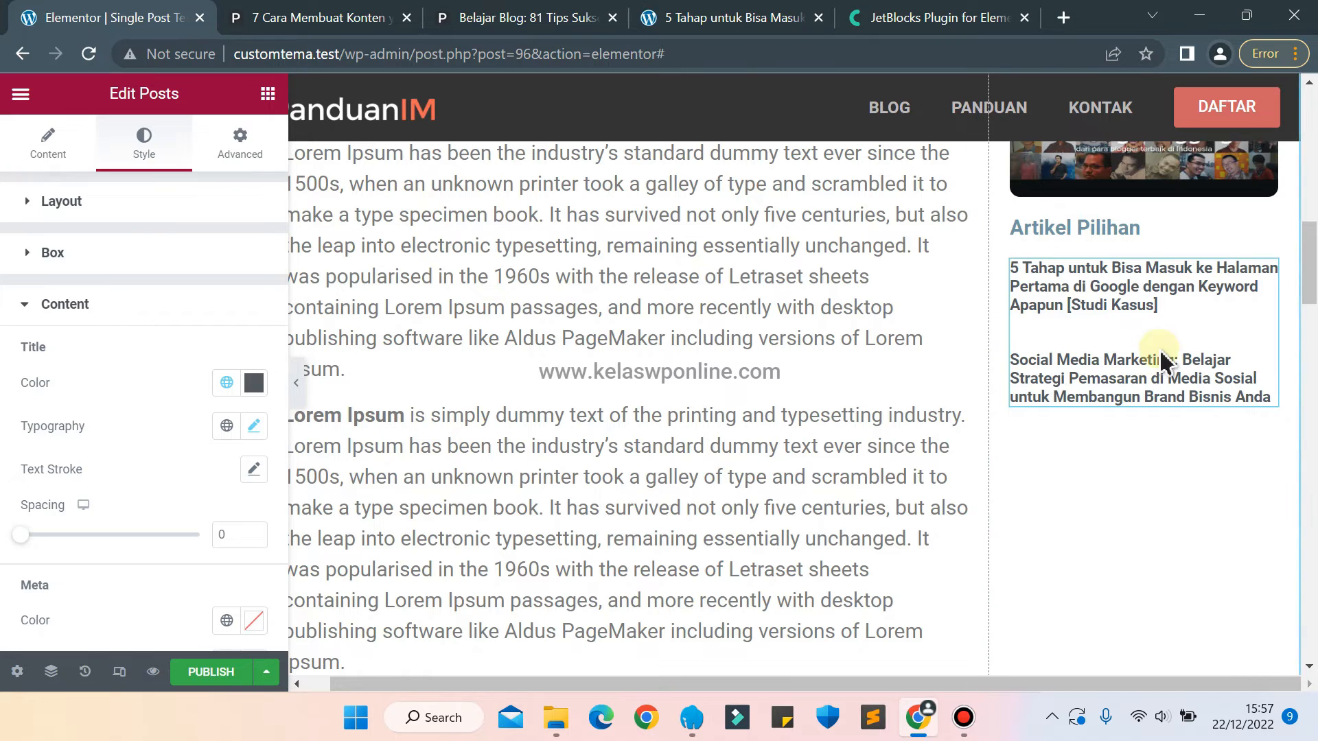
Unlink the box border width, padding and content padding values of the sidebar posts, leaving every side at 0.
{"action": "left_click", "coordinate": [97, 302]}
{"action": "left_click", "coordinate": [93, 254]}
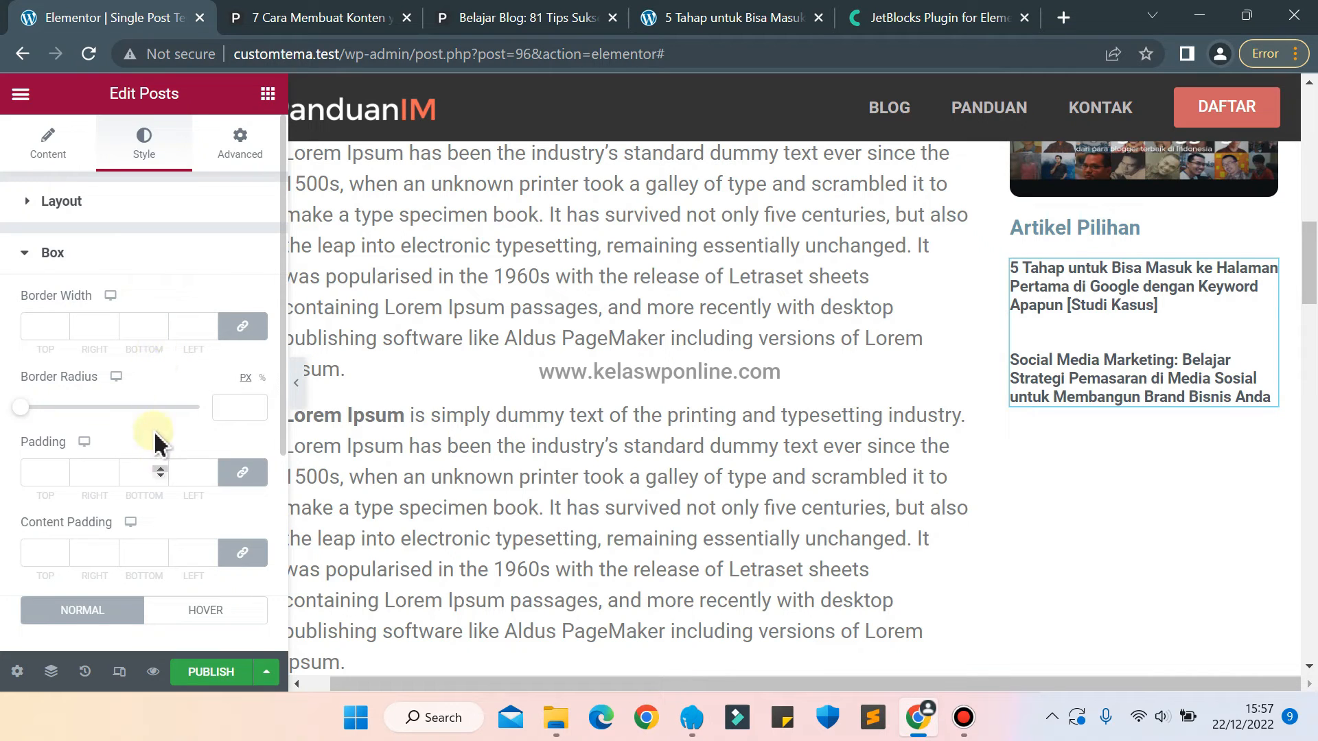
{"action": "scroll", "coordinate": [157, 380], "scroll_direction": "down", "scroll_amount": 2}
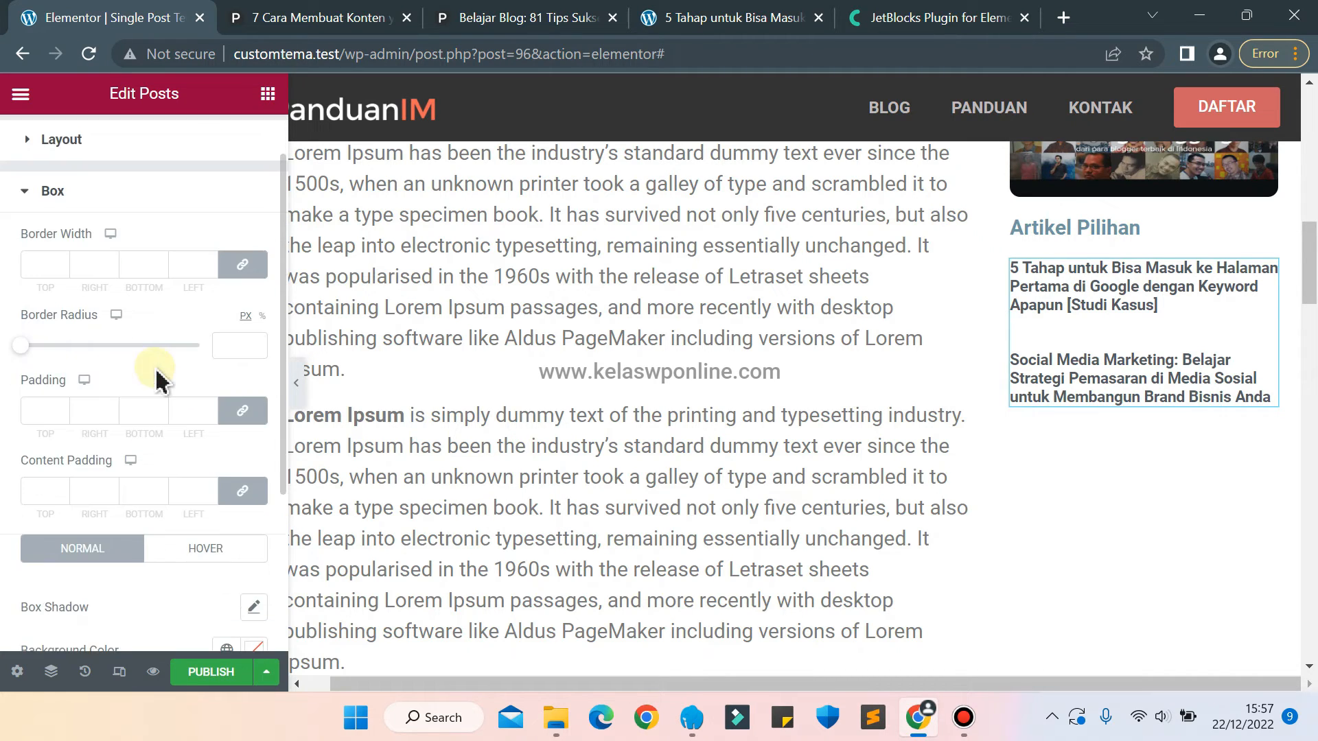
{"action": "scroll", "coordinate": [157, 380], "scroll_direction": "down", "scroll_amount": 1}
{"action": "scroll", "coordinate": [158, 378], "scroll_direction": "down", "scroll_amount": 1}
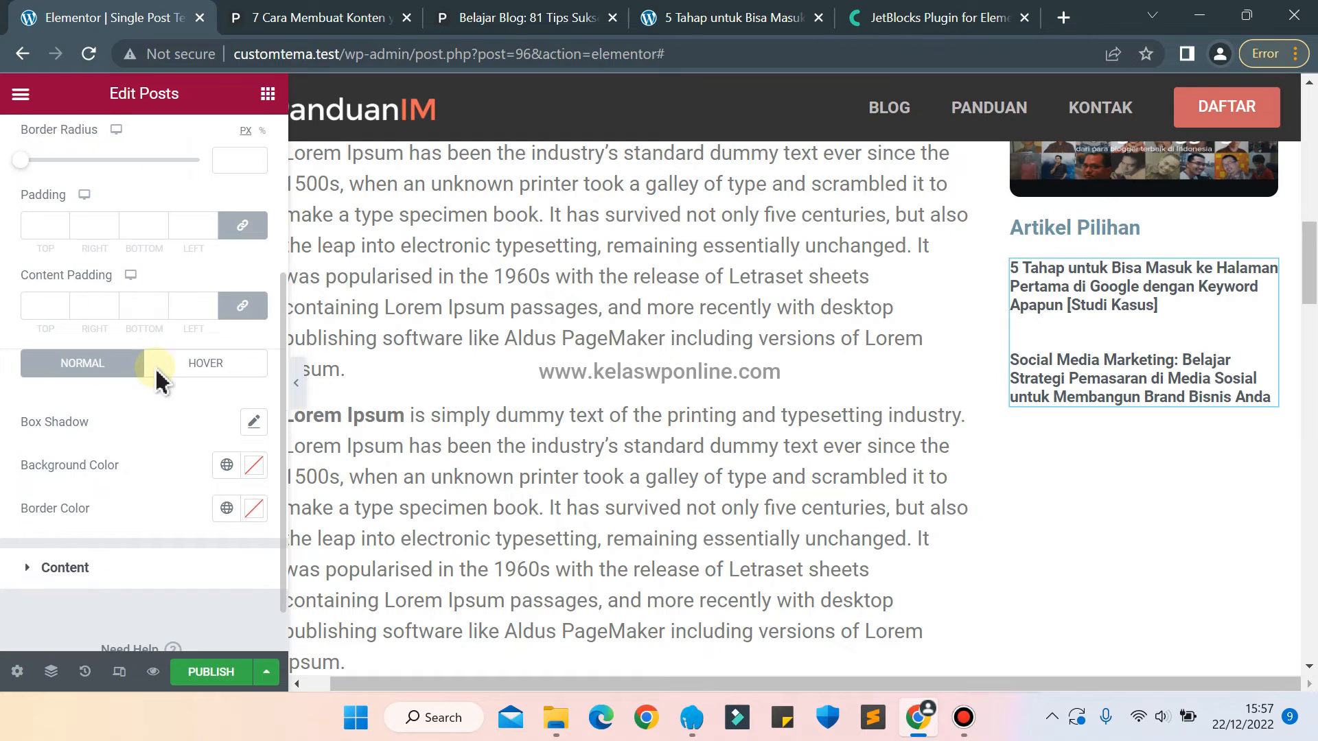
{"action": "scroll", "coordinate": [162, 377], "scroll_direction": "up", "scroll_amount": 1}
{"action": "scroll", "coordinate": [162, 377], "scroll_direction": "up", "scroll_amount": 1}
{"action": "scroll", "coordinate": [162, 377], "scroll_direction": "down", "scroll_amount": 1}
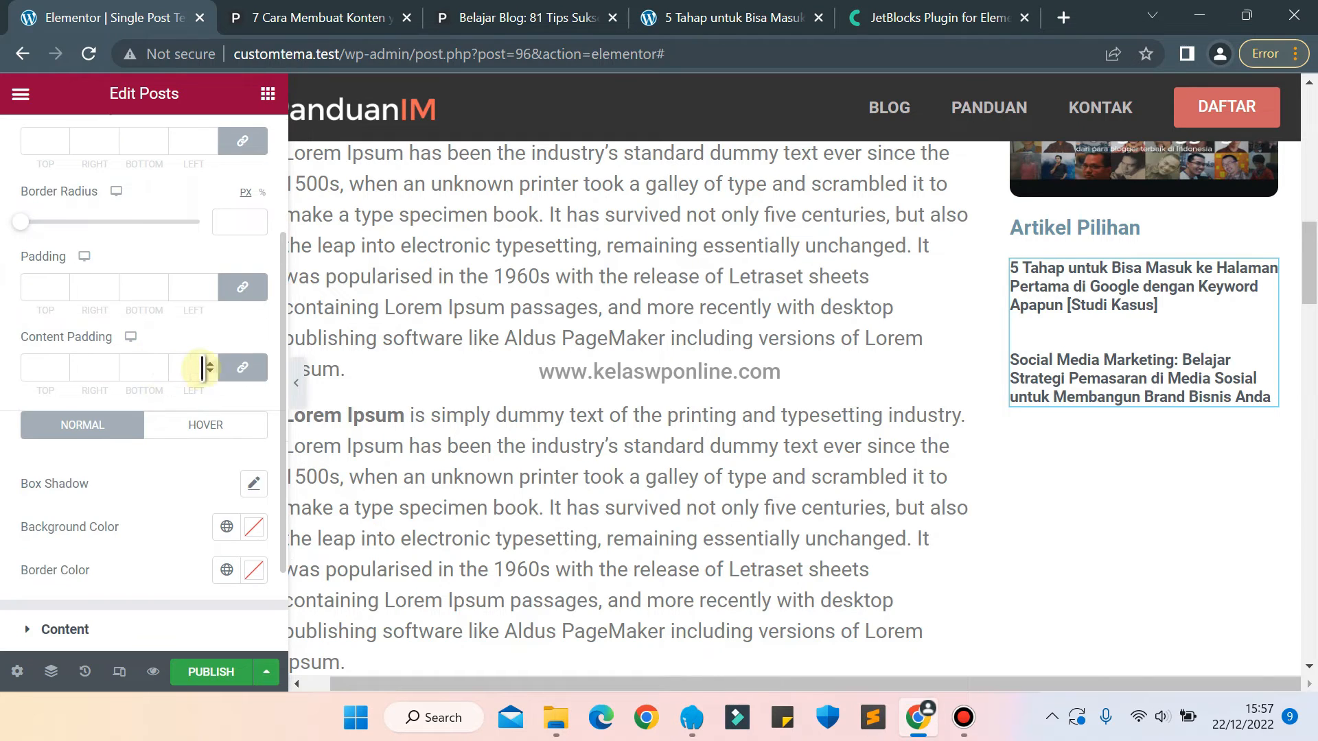
{"action": "left_click", "coordinate": [241, 369]}
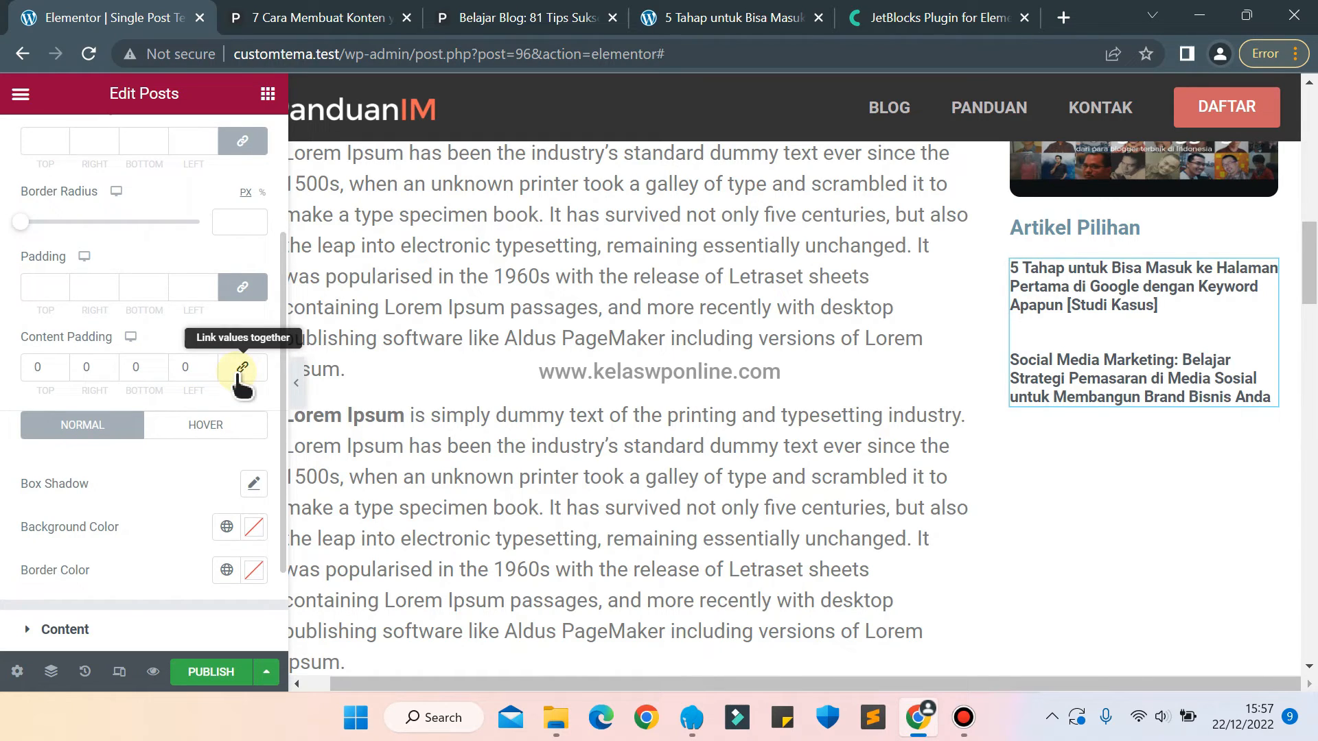
{"action": "left_click", "coordinate": [234, 295]}
{"action": "scroll", "coordinate": [153, 206], "scroll_direction": "up", "scroll_amount": 3}
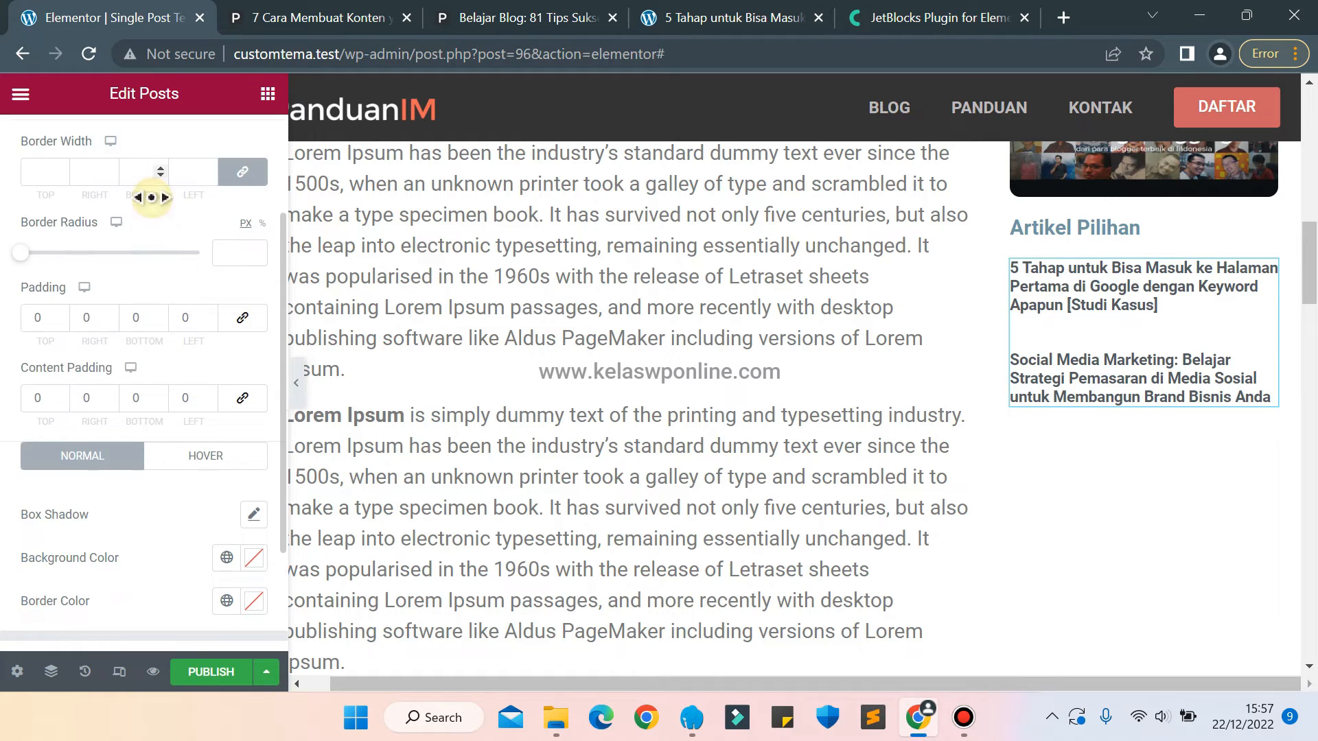
{"action": "scroll", "coordinate": [155, 212], "scroll_direction": "up", "scroll_amount": 2}
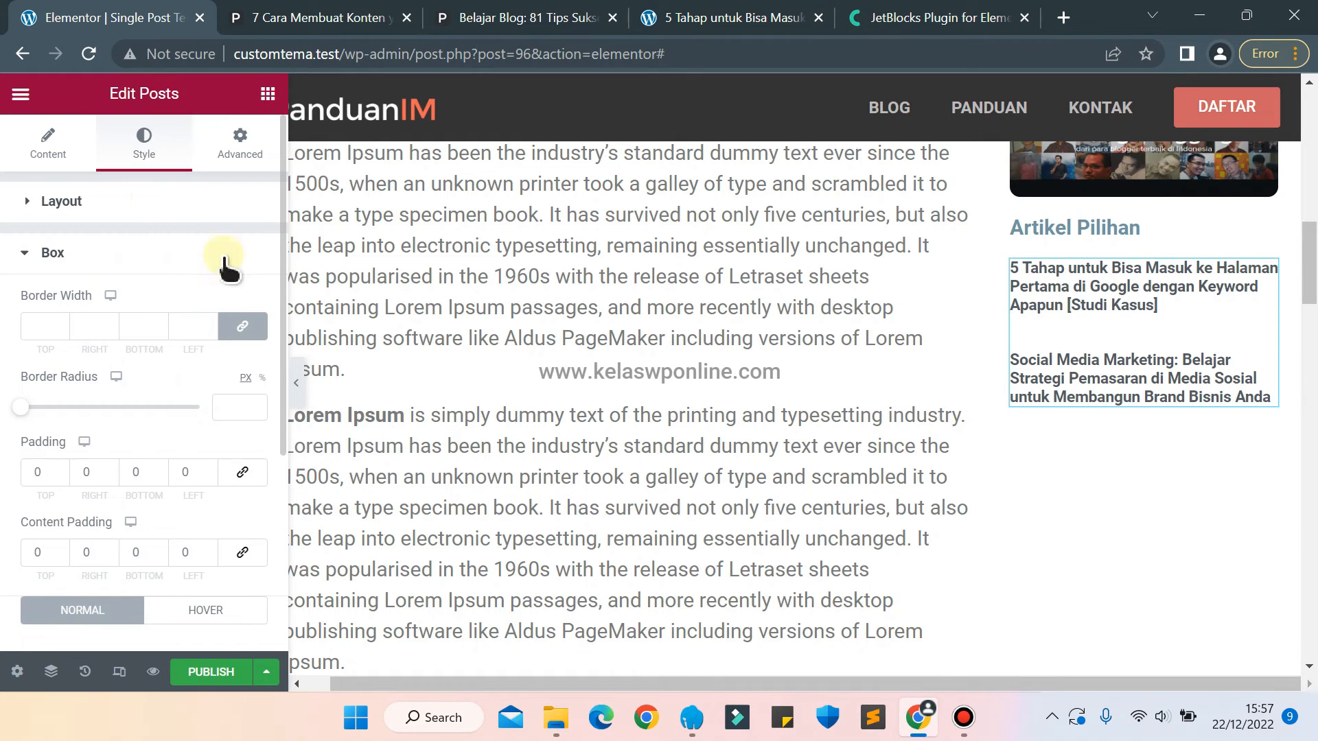
Set the rows gap between the sidebar posts under Artikel Pilihan to 15.
{"action": "left_click", "coordinate": [63, 200]}
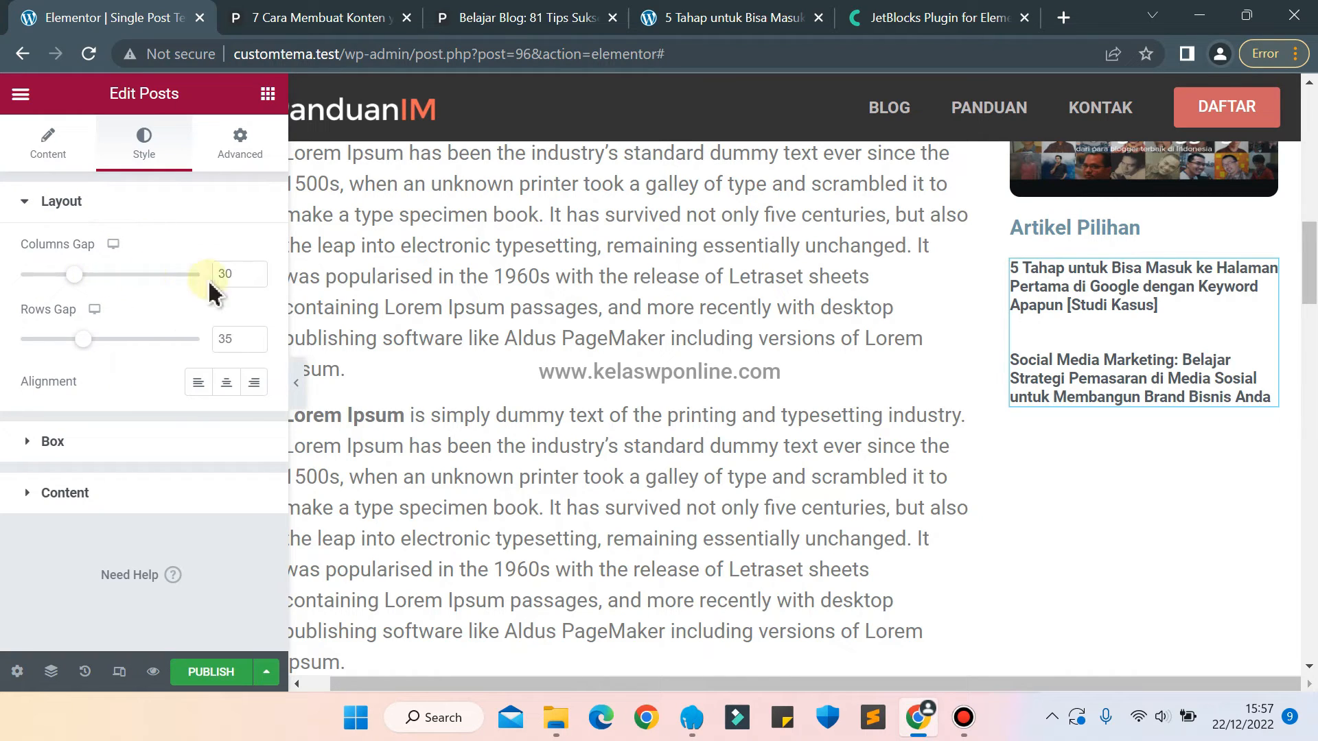
{"action": "key", "text": "Down"}
{"action": "key", "text": "Down"}
{"action": "key", "text": "Down"}
{"action": "key", "text": "Down"}
{"action": "key", "text": "Down"}
{"action": "key", "text": "Down"}
{"action": "key", "text": "Down"}
{"action": "key", "text": "Down"}
{"action": "key", "text": "Down"}
{"action": "key", "text": "Down"}
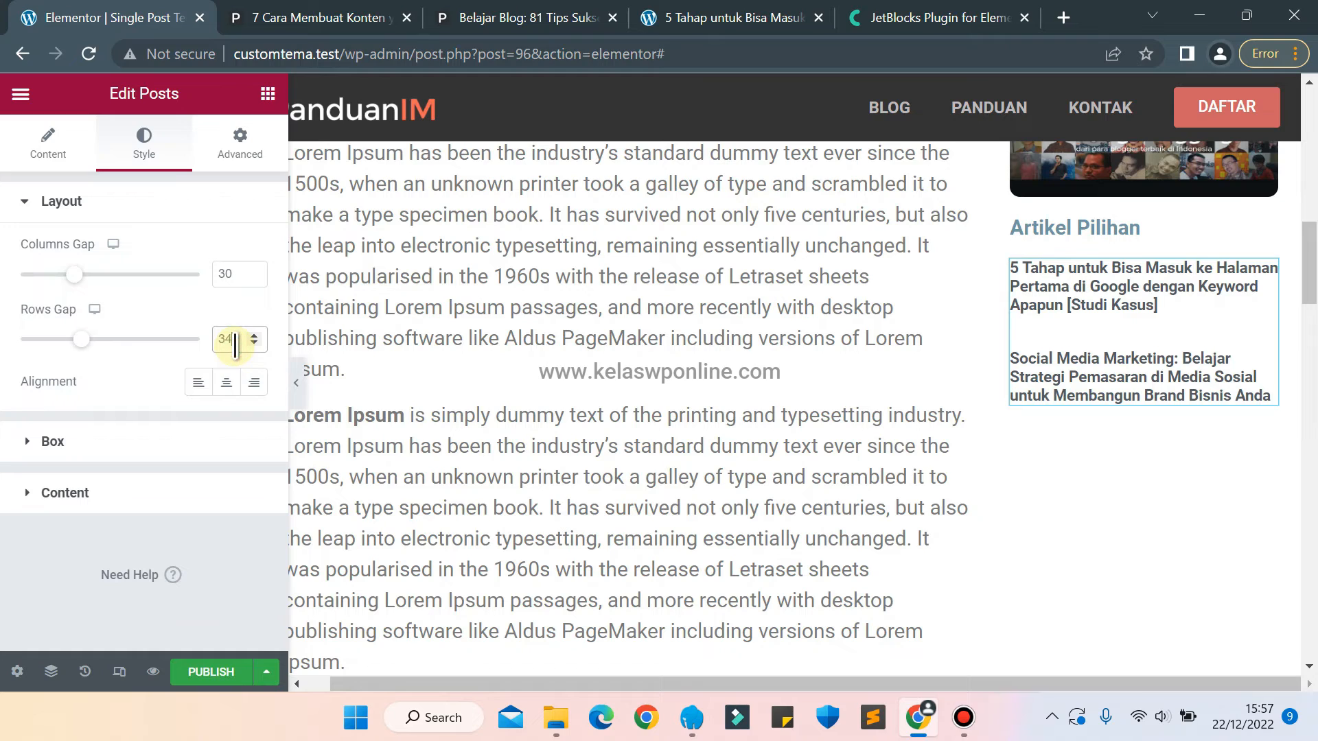
{"action": "key", "text": "Down"}
{"action": "key", "text": "Down"}
{"action": "key", "text": "Down"}
{"action": "key", "text": "Down"}
{"action": "key", "text": "Down"}
{"action": "key", "text": "Down"}
{"action": "key", "text": "Down"}
{"action": "key", "text": "Down"}
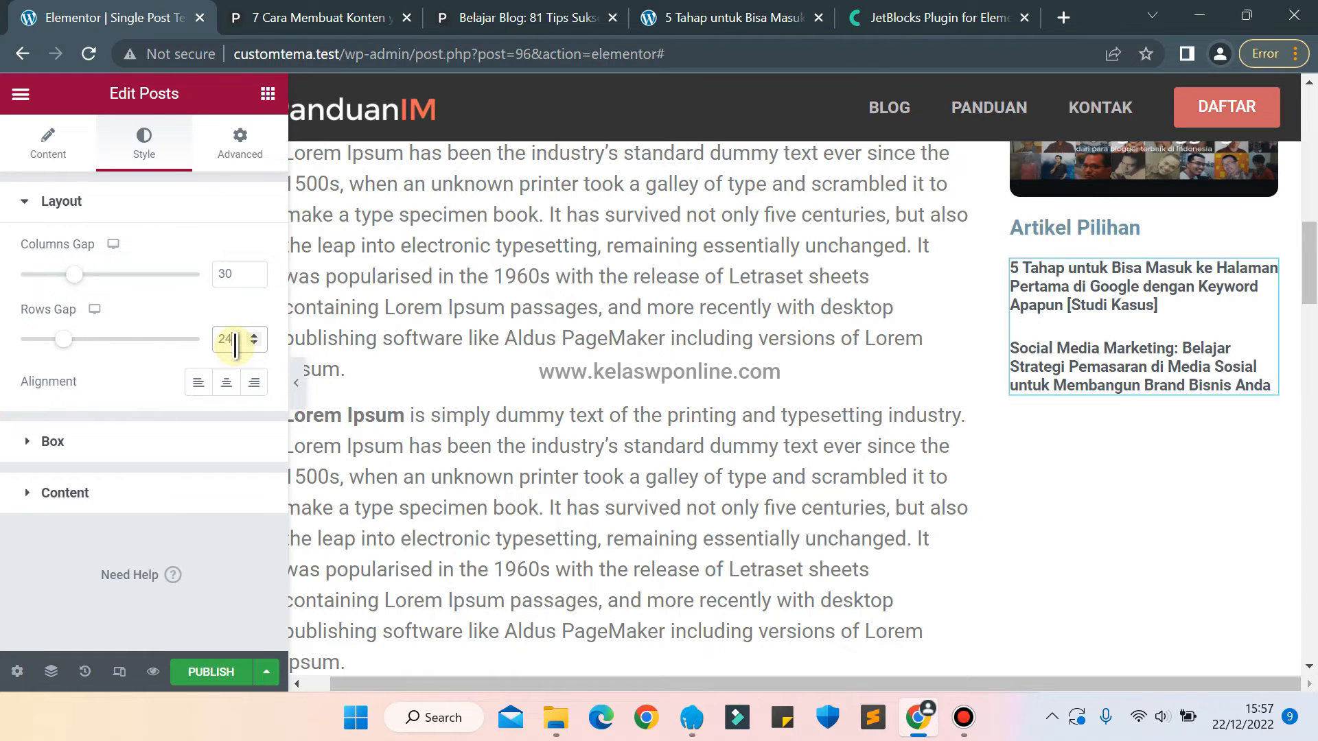
{"action": "key", "text": "Down"}
{"action": "key", "text": "Down"}
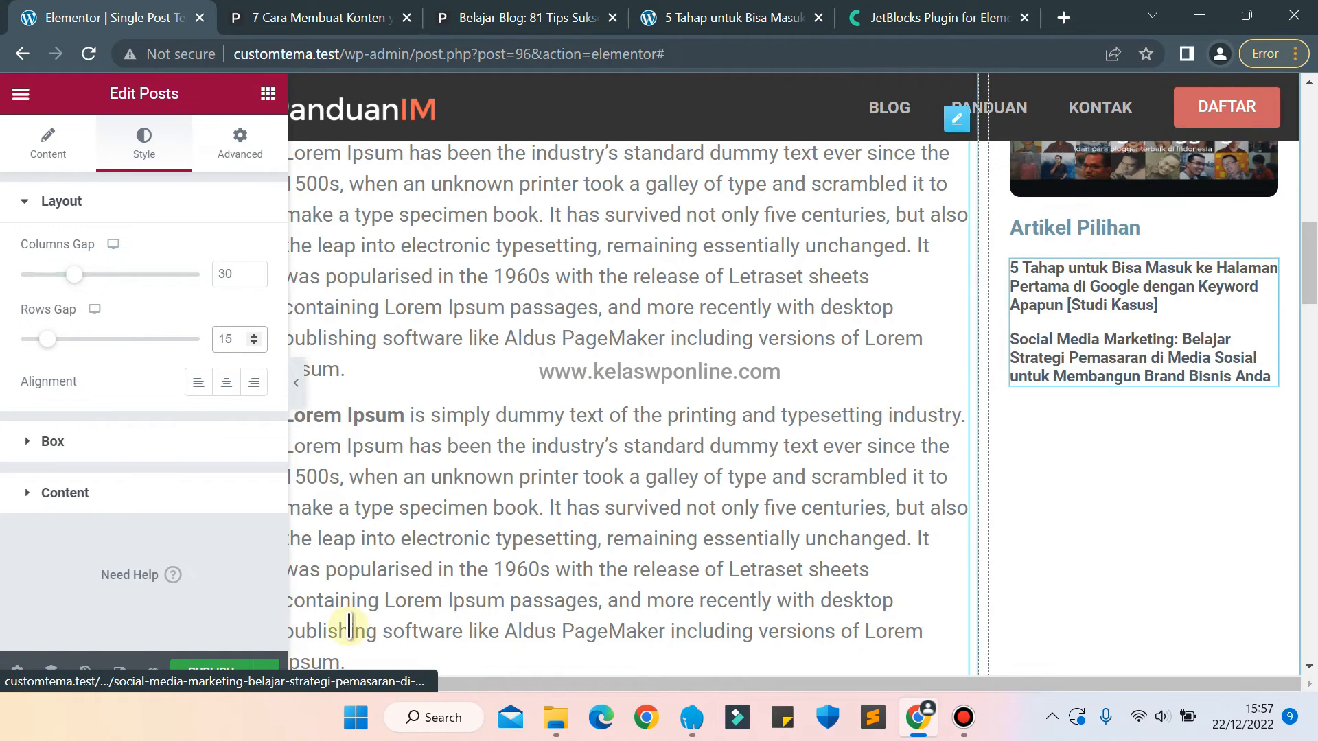
Give the sidebar column that holds the search and banners a classic background in light grey #E3E3E3.
{"action": "left_click_drag", "start_coordinate": [1311, 285], "coordinate": [1309, 172]}
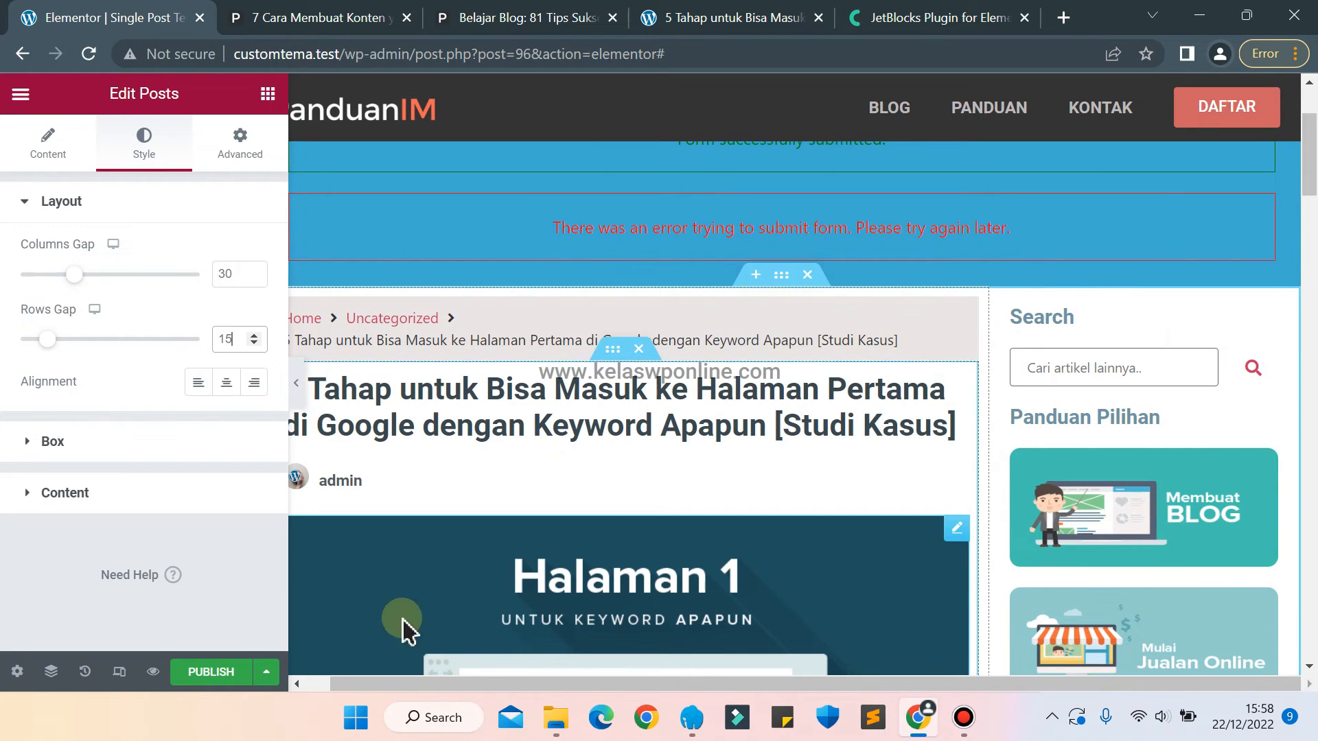
{"action": "left_click_drag", "start_coordinate": [480, 680], "coordinate": [415, 686]}
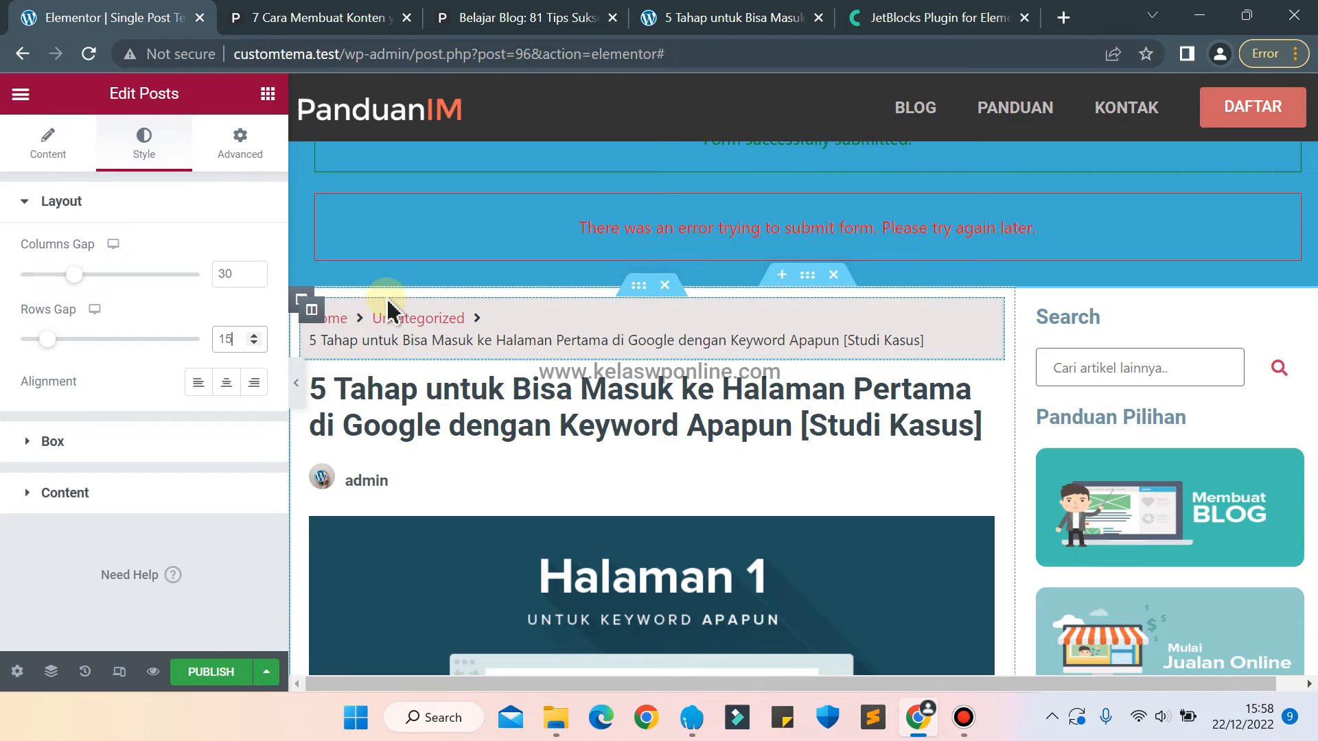
{"action": "left_click", "coordinate": [301, 300]}
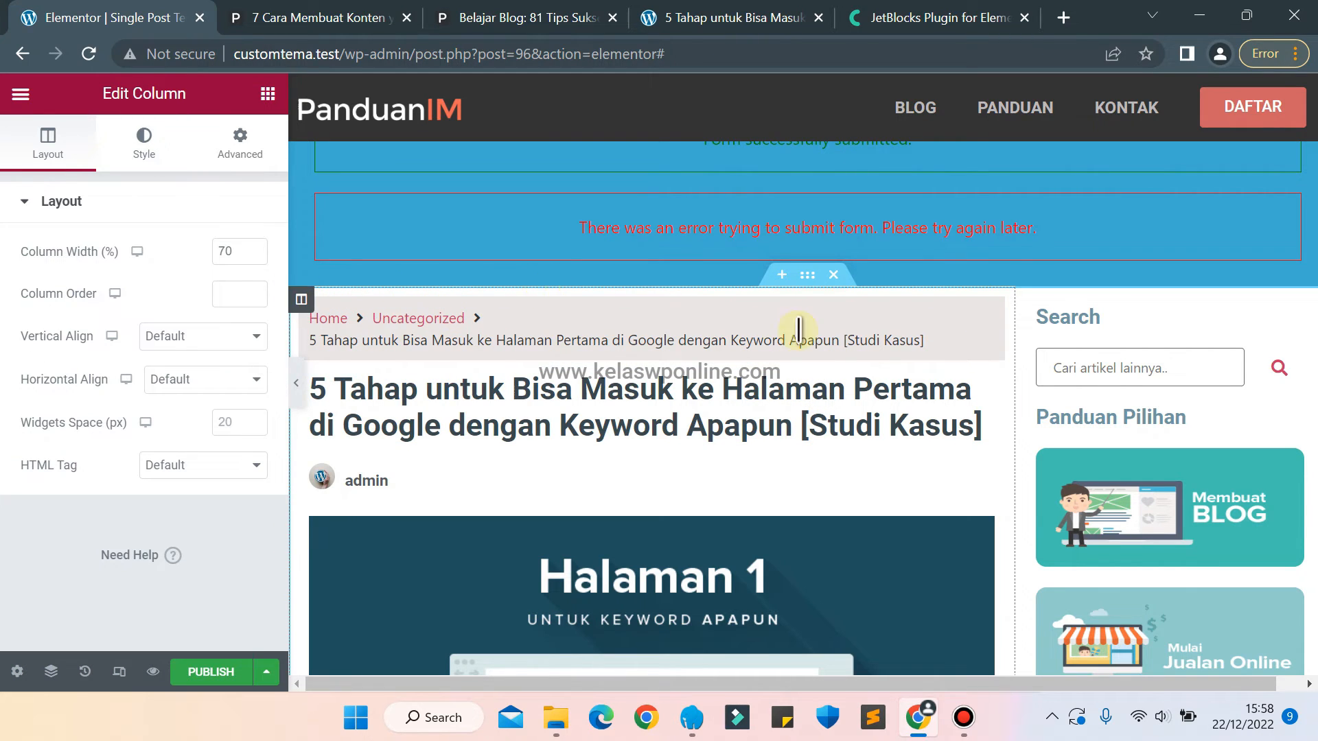
{"action": "left_click", "coordinate": [1028, 300]}
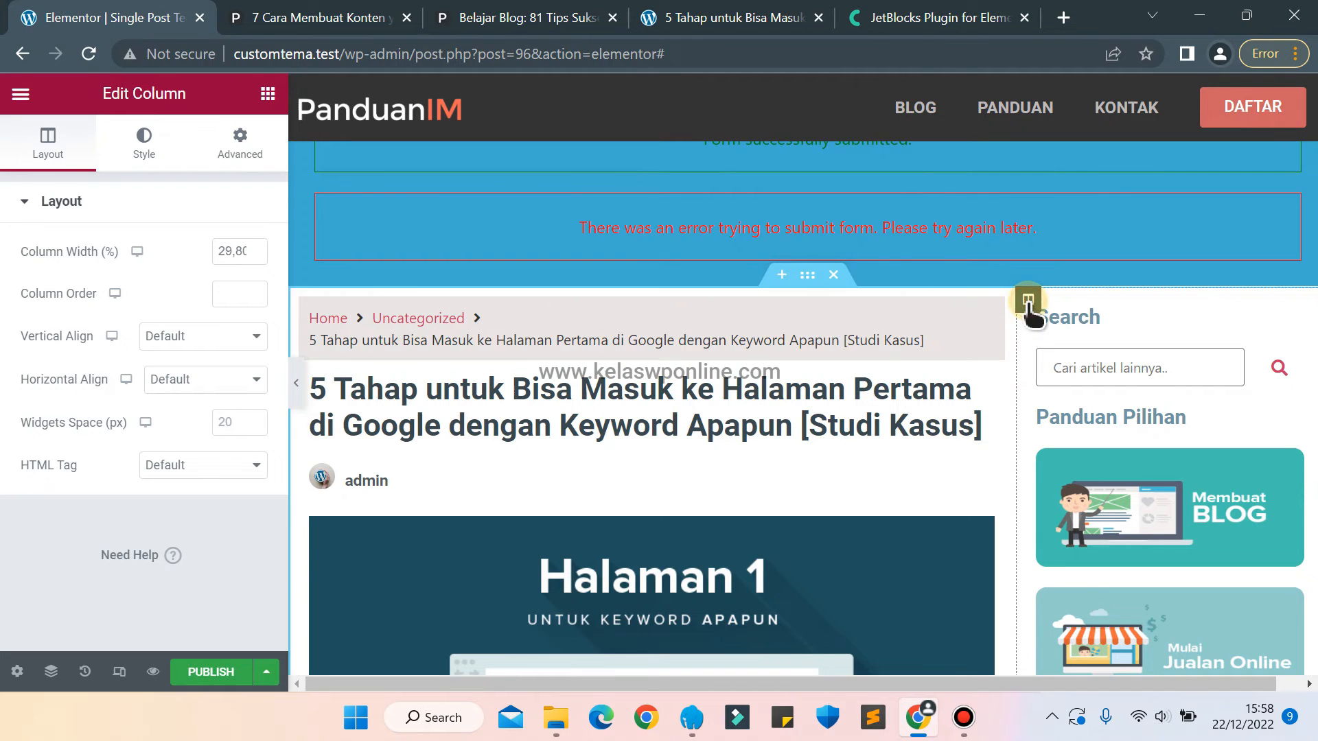
{"action": "right_click", "coordinate": [1028, 300]}
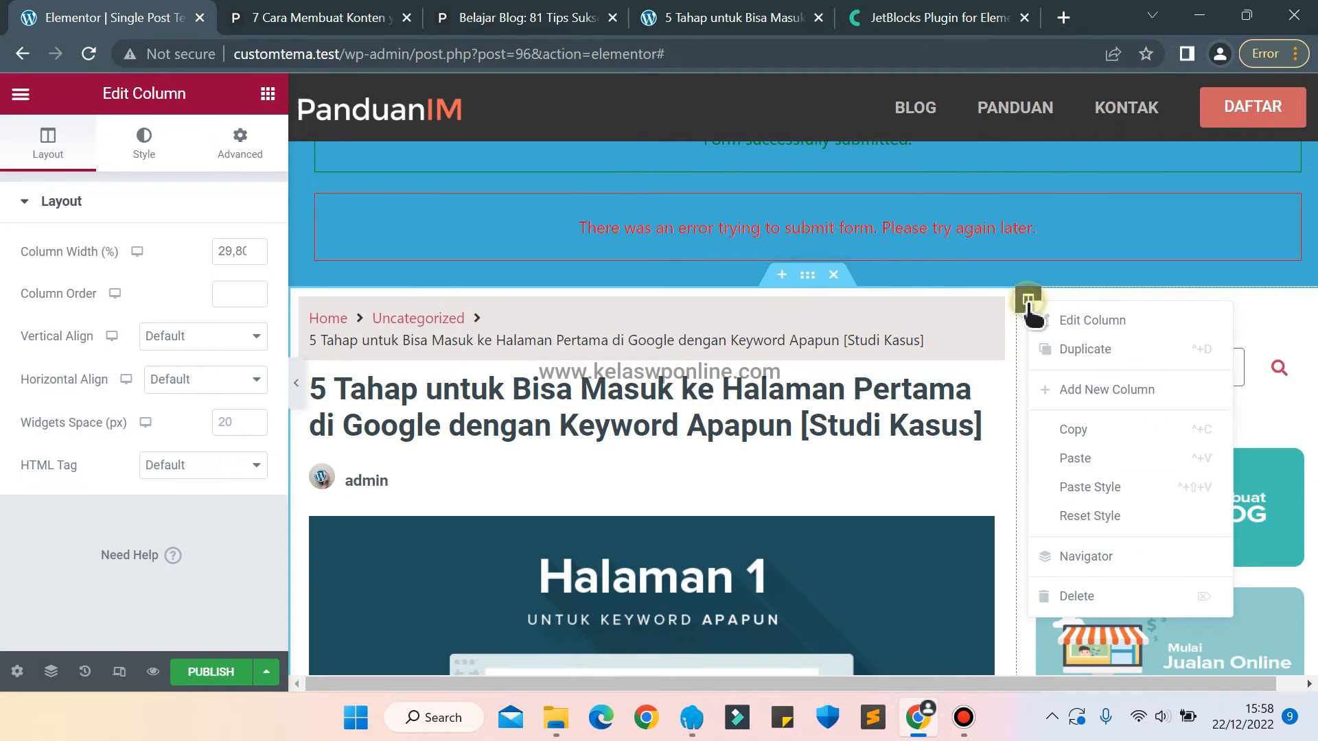
{"action": "left_click", "coordinate": [1072, 318]}
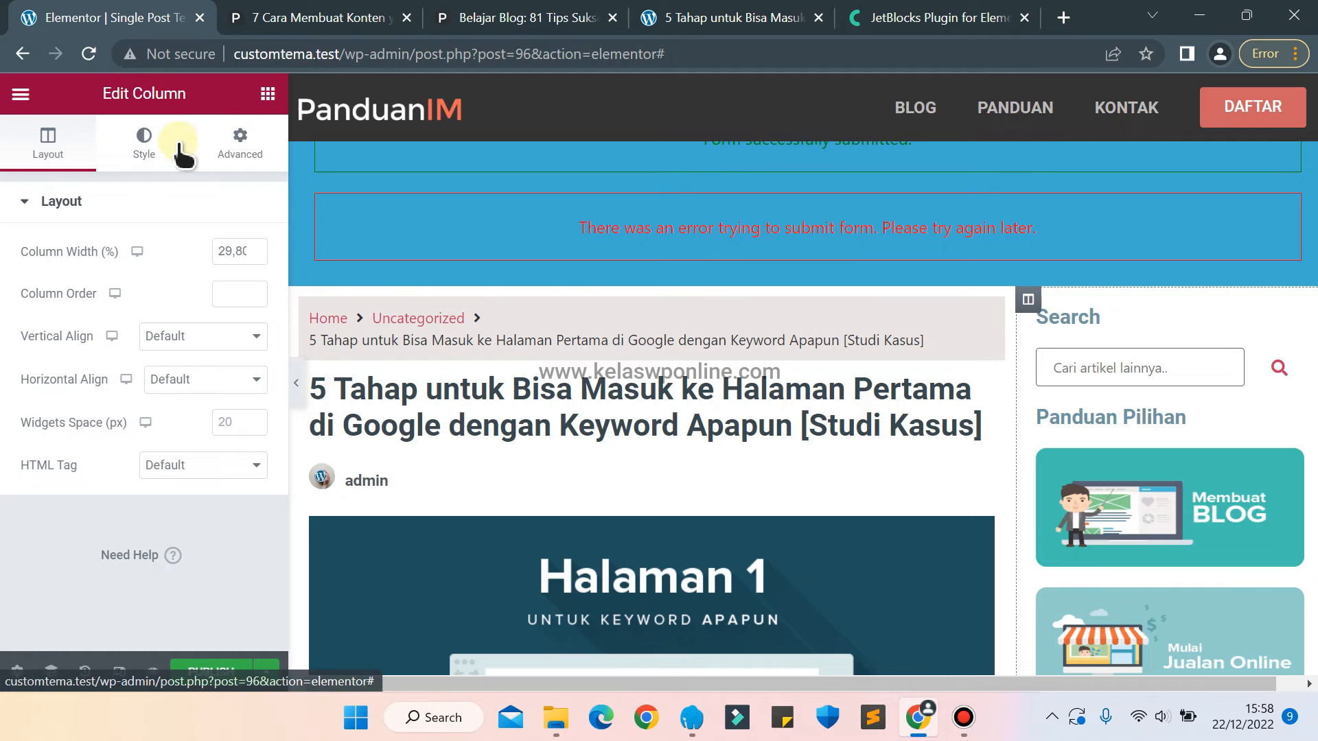
{"action": "left_click", "coordinate": [148, 148]}
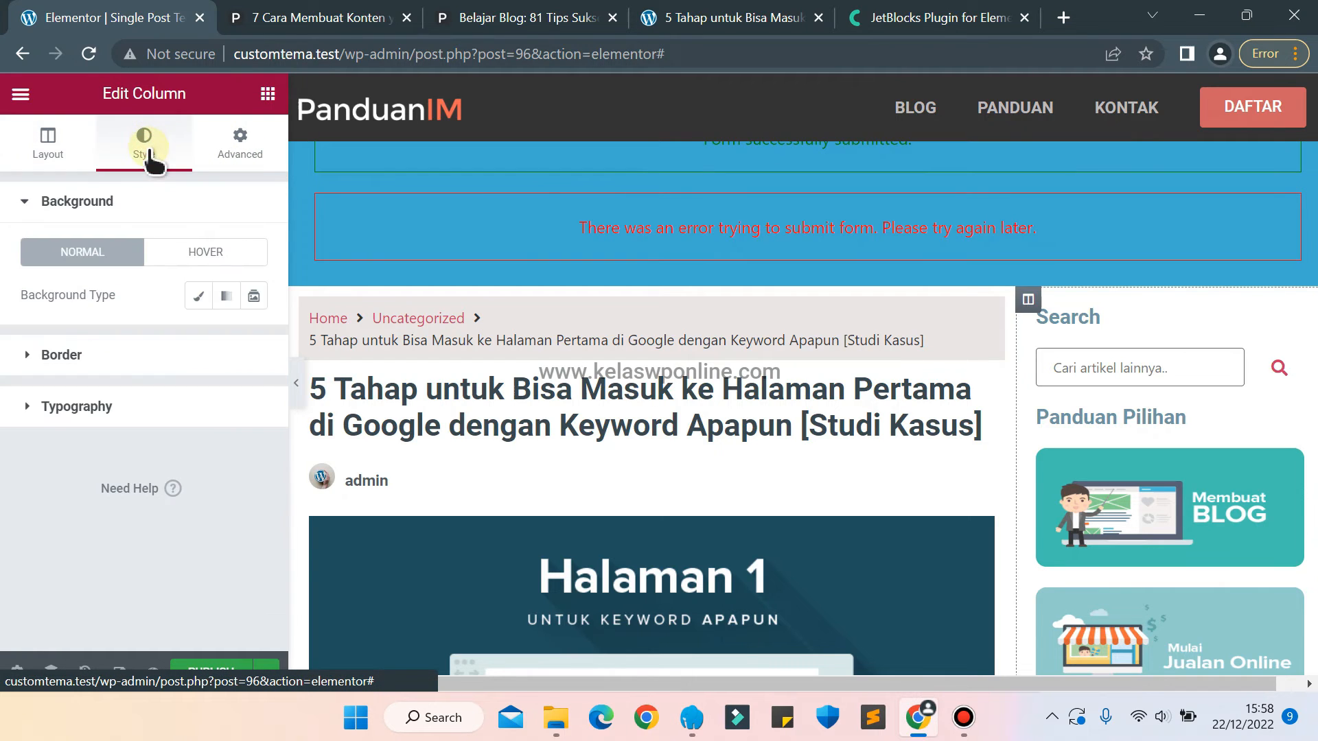
{"action": "left_click", "coordinate": [199, 296]}
{"action": "left_click", "coordinate": [253, 339]}
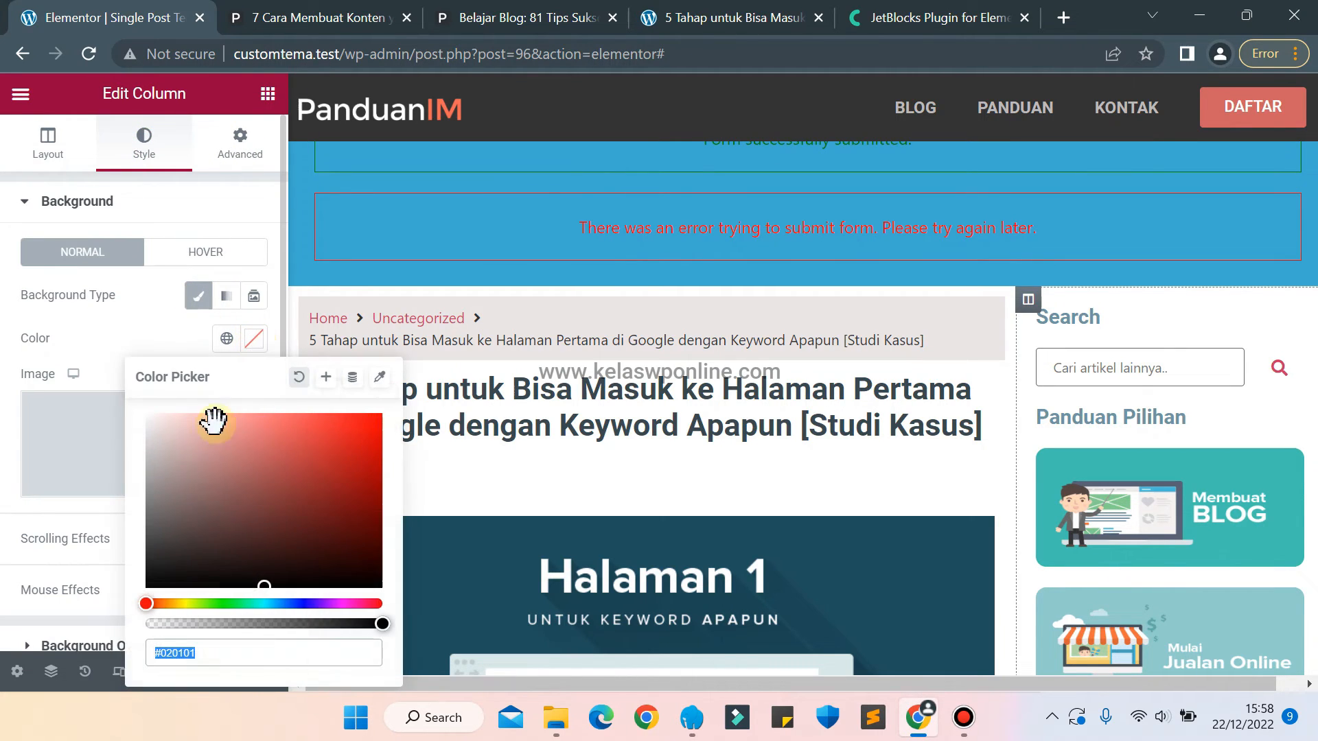
{"action": "left_click", "coordinate": [191, 494]}
{"action": "mouse_move", "coordinate": [176, 461]}
{"action": "left_mouse_down"}
{"action": "mouse_move", "coordinate": [156, 426]}
{"action": "mouse_move", "coordinate": [143, 446]}
{"action": "mouse_move", "coordinate": [133, 435]}
{"action": "left_mouse_up"}
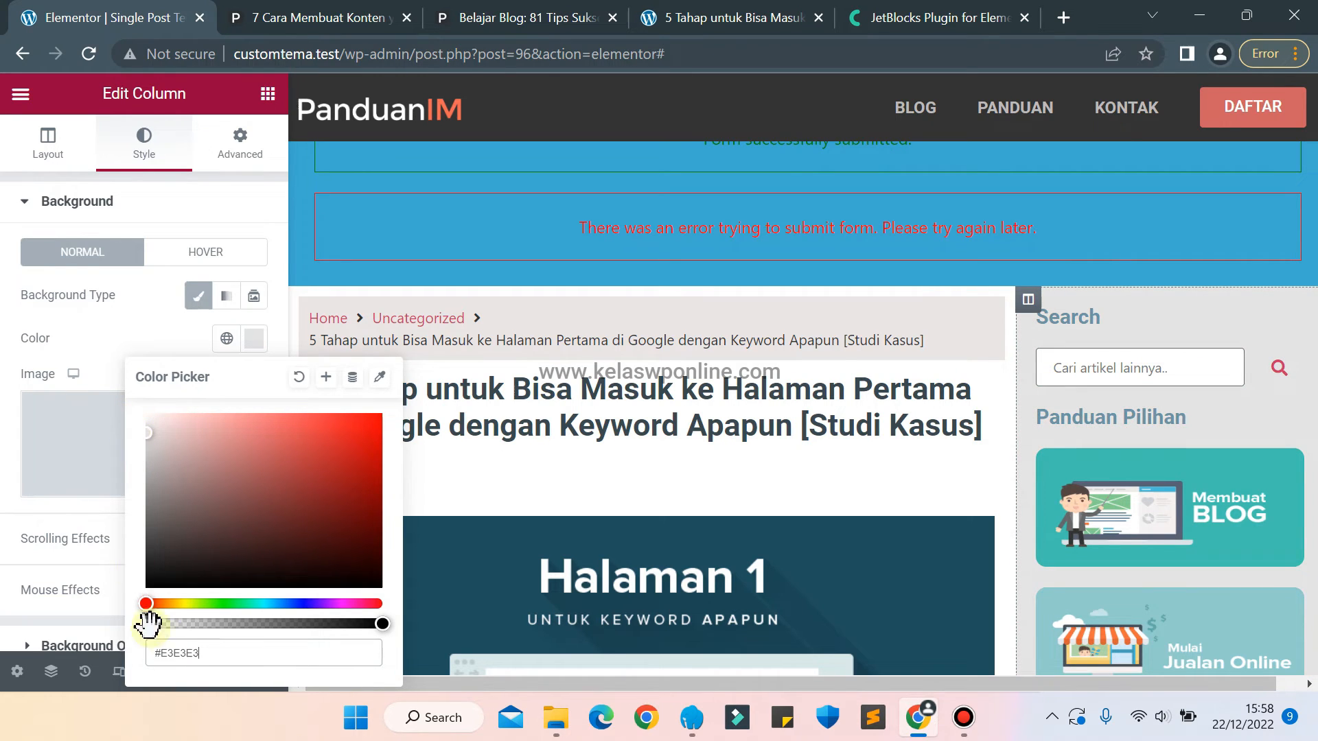
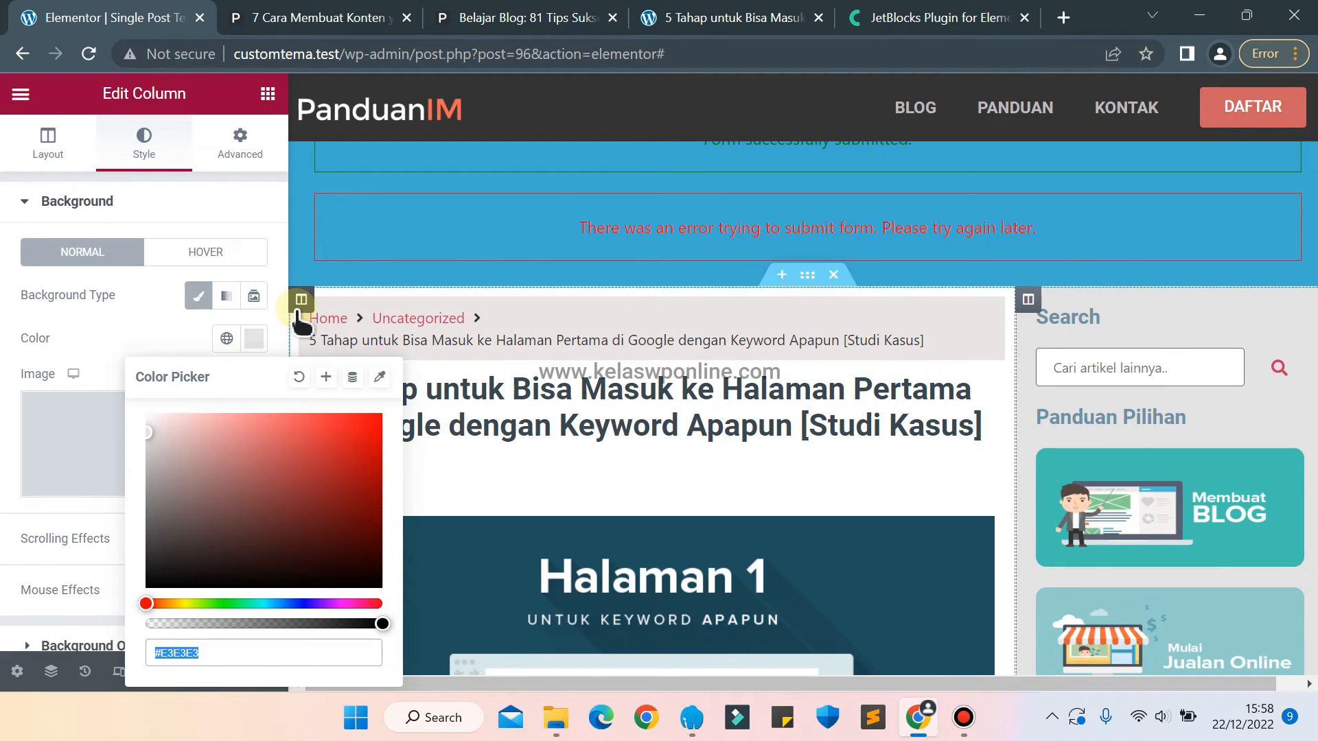
Give the wide article column a classic background in light grey #E3E3E3.
{"action": "left_click", "coordinate": [301, 300]}
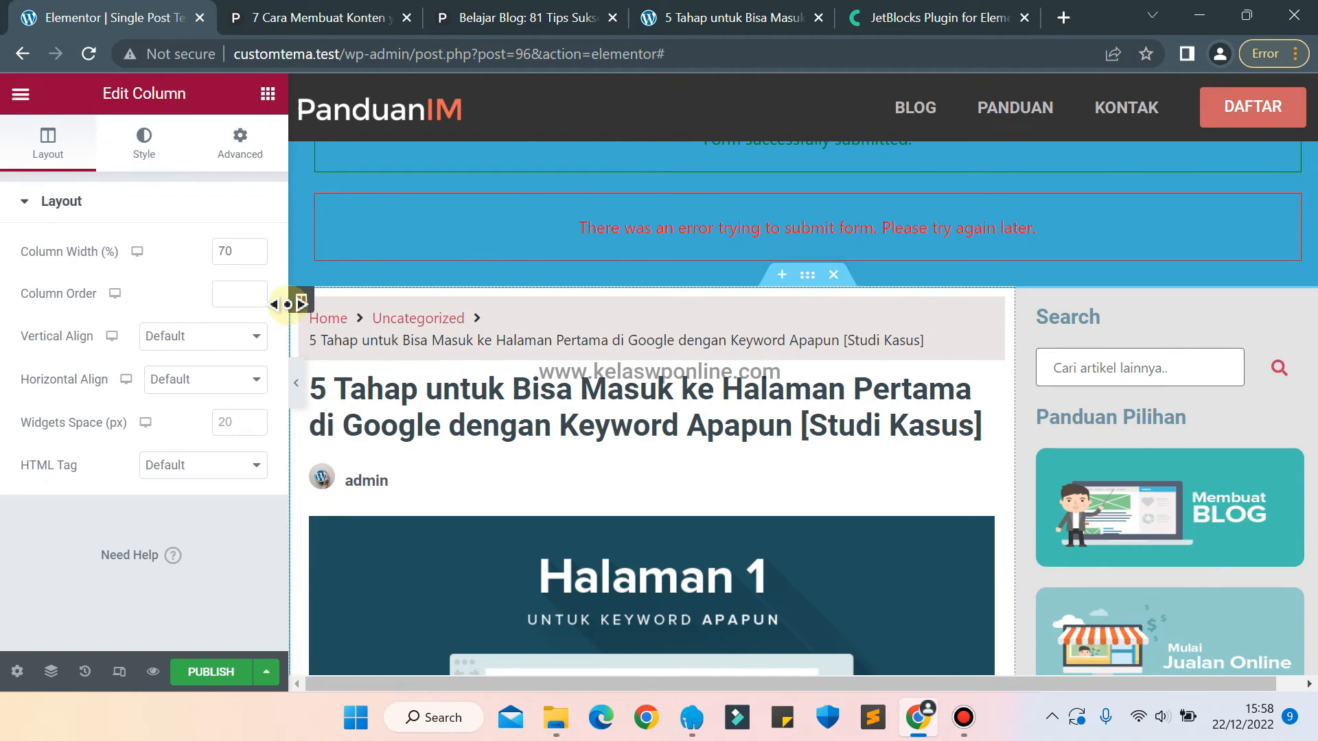
{"action": "left_click", "coordinate": [155, 153]}
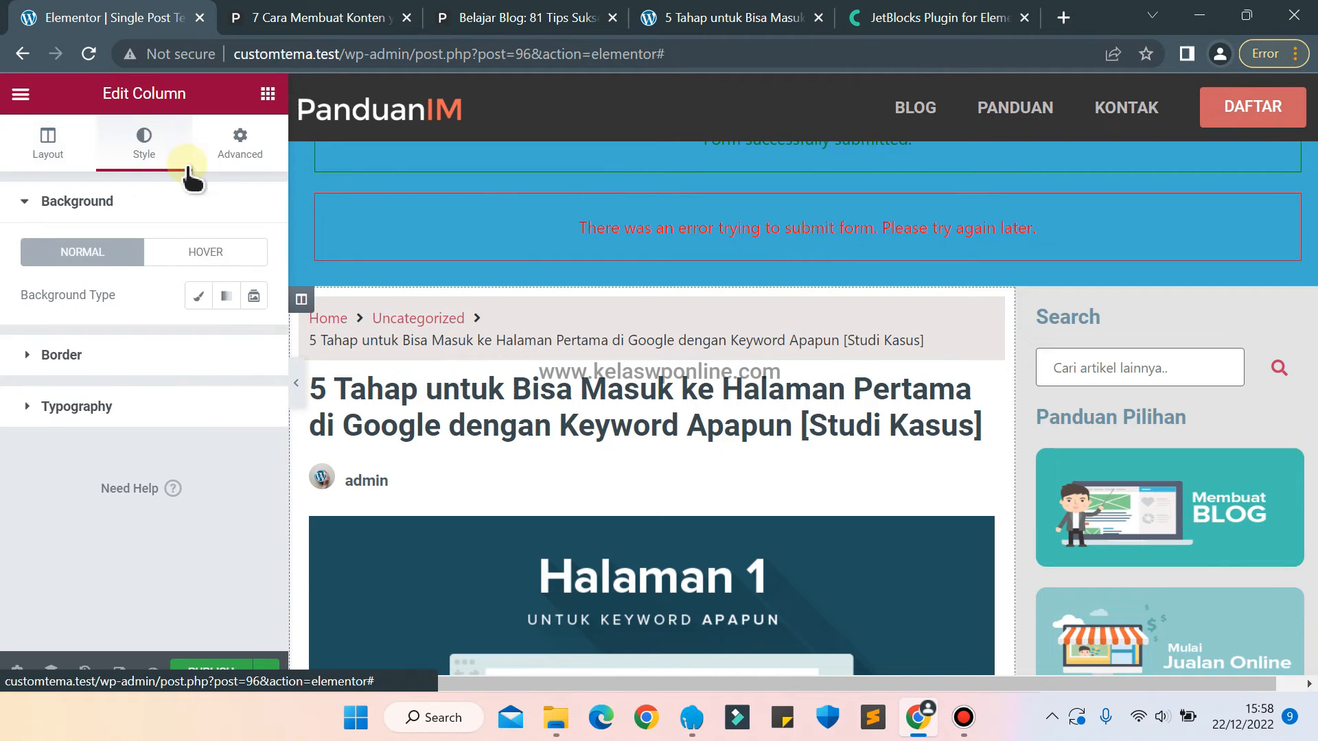
{"action": "left_click", "coordinate": [198, 296]}
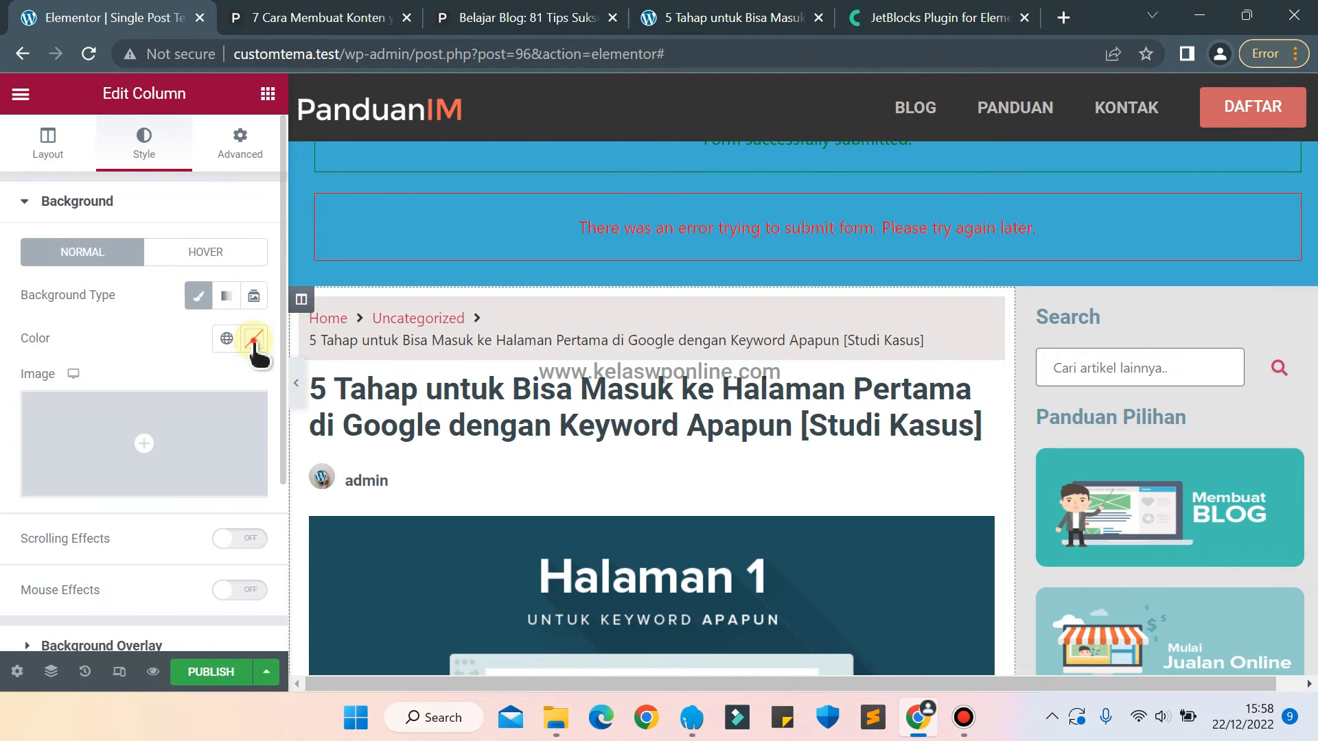
{"action": "left_click", "coordinate": [253, 338]}
{"action": "left_click", "coordinate": [257, 576]}
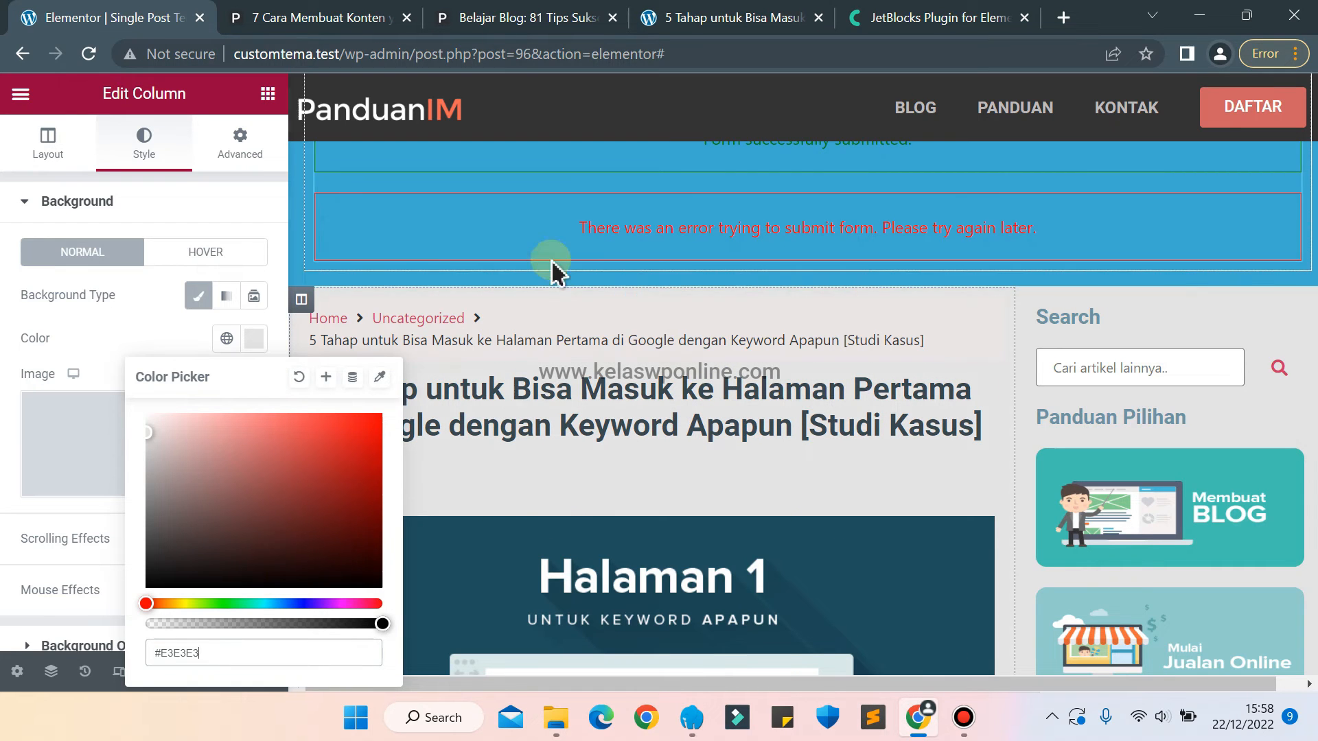
{"action": "left_click", "coordinate": [157, 331]}
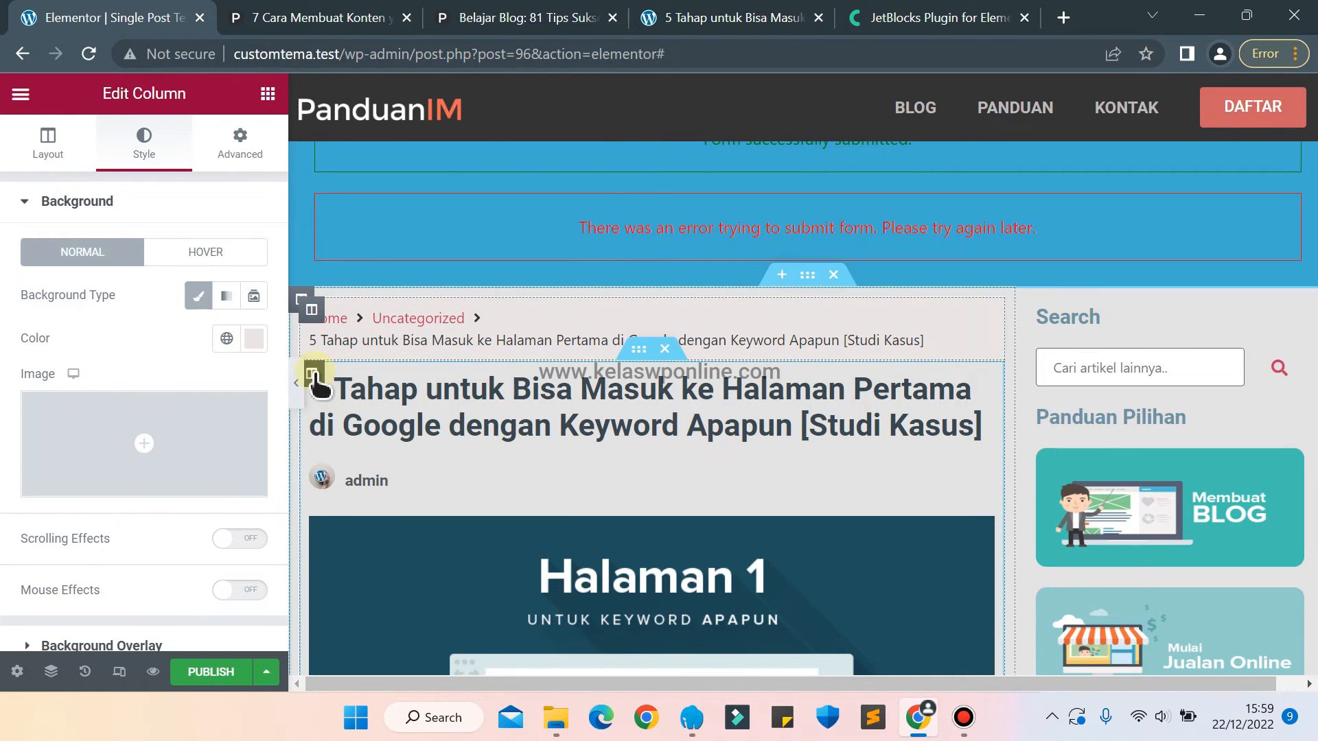
Give the inner column holding the post title and content a classic background in white #FFFFFF.
{"action": "left_click", "coordinate": [313, 374]}
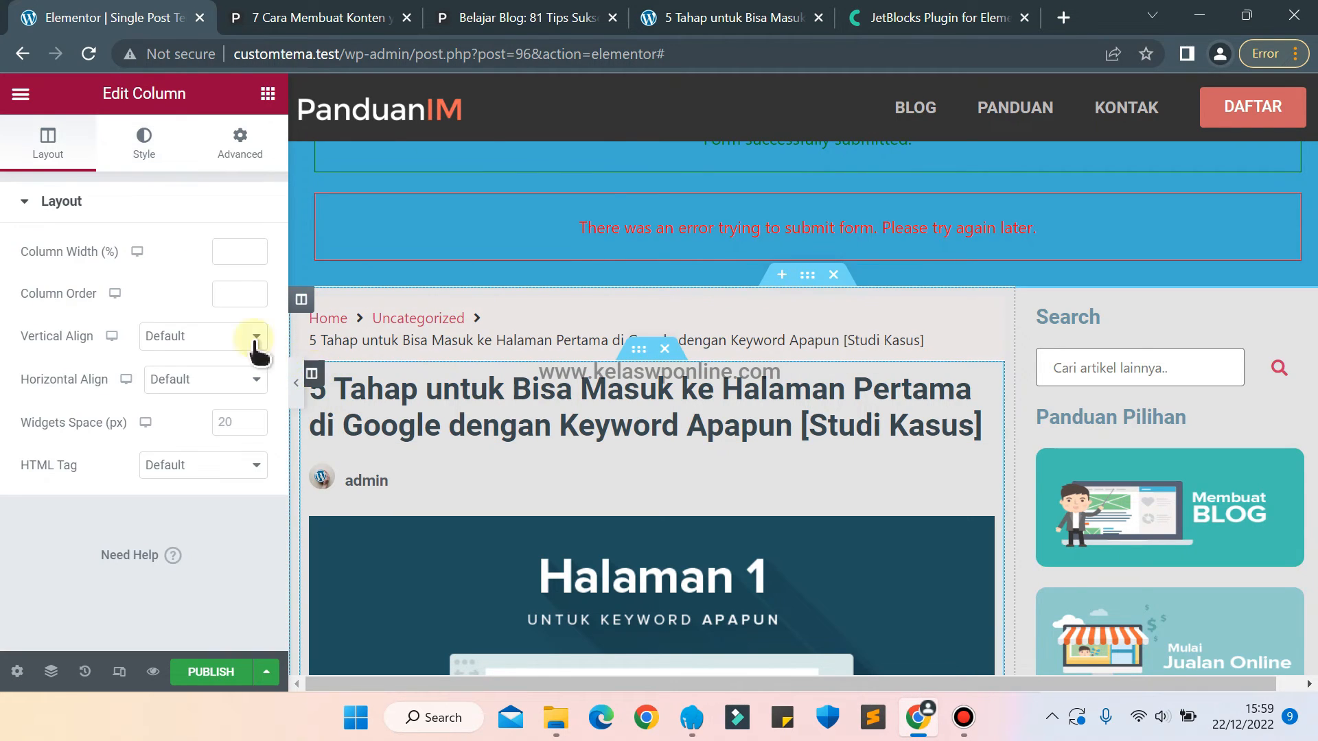
{"action": "left_click", "coordinate": [144, 141]}
{"action": "left_click", "coordinate": [198, 295]}
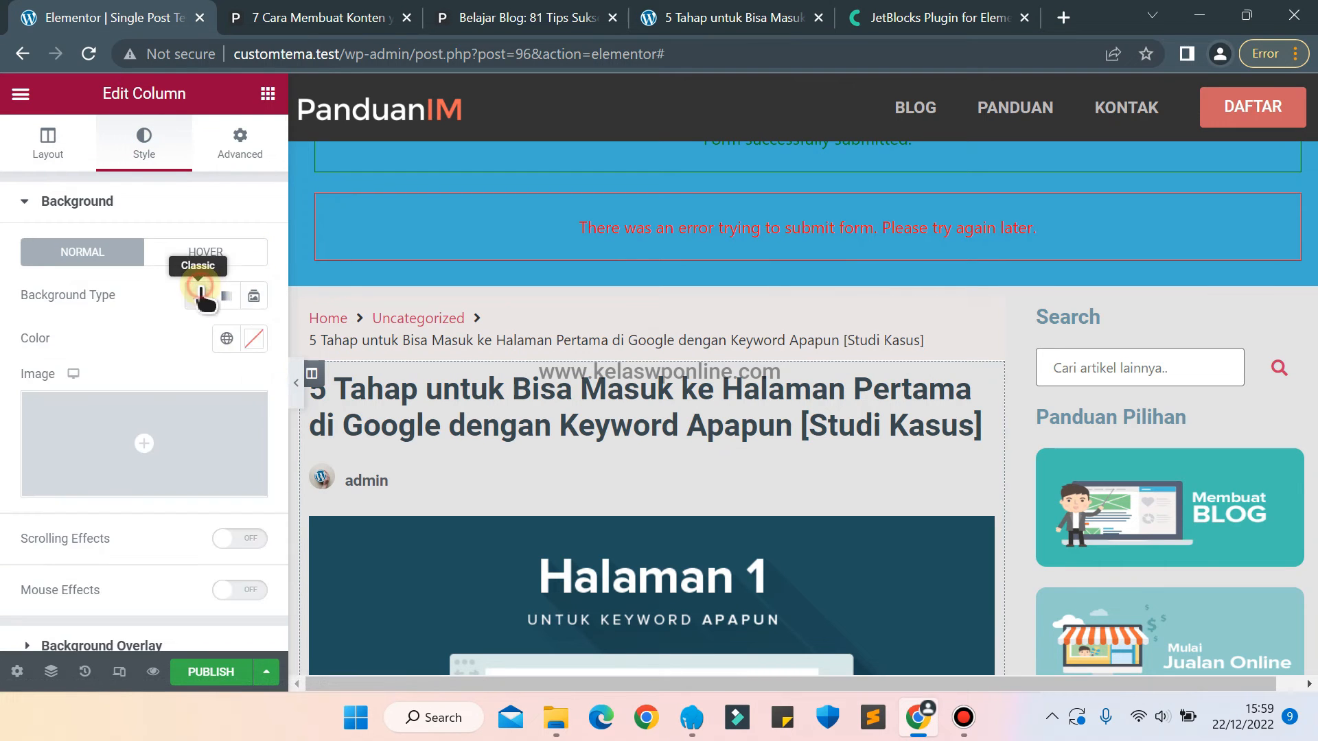
{"action": "left_click", "coordinate": [254, 339]}
{"action": "left_click_drag", "start_coordinate": [244, 490], "coordinate": [108, 378]}
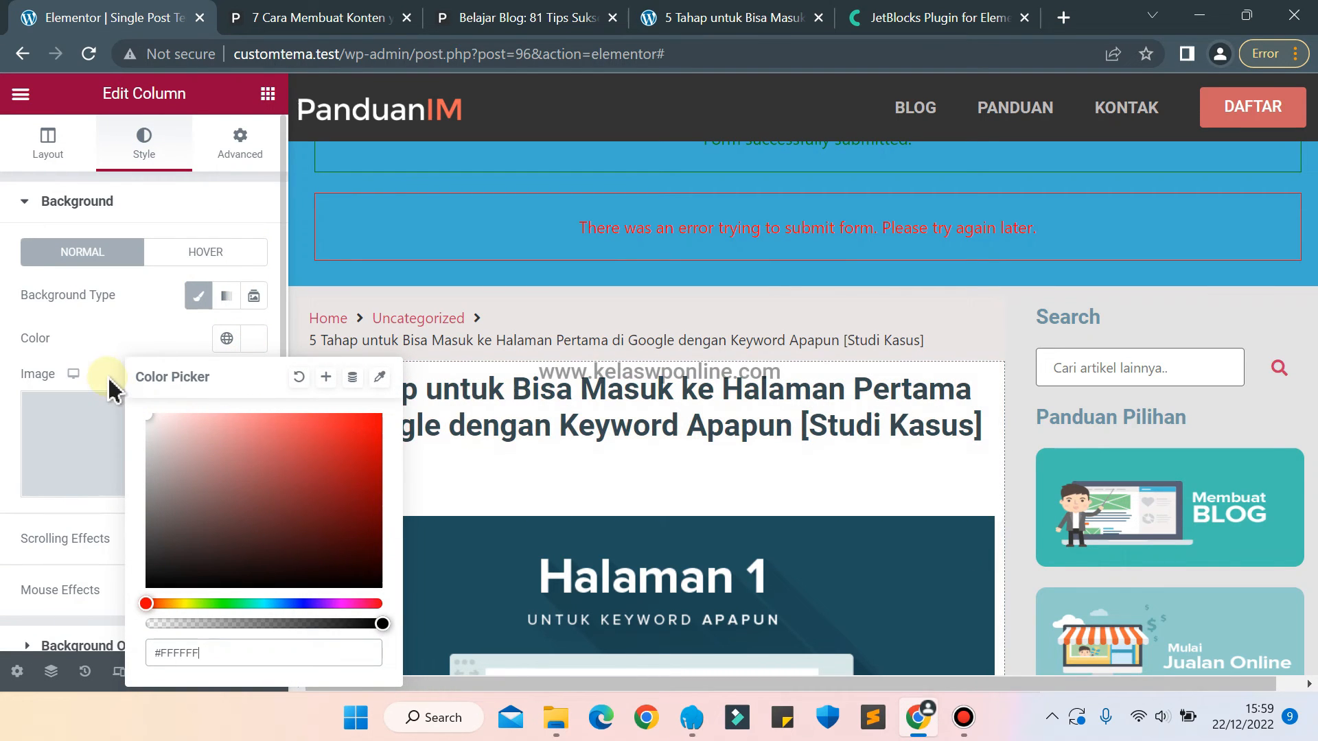
{"action": "left_click", "coordinate": [109, 363]}
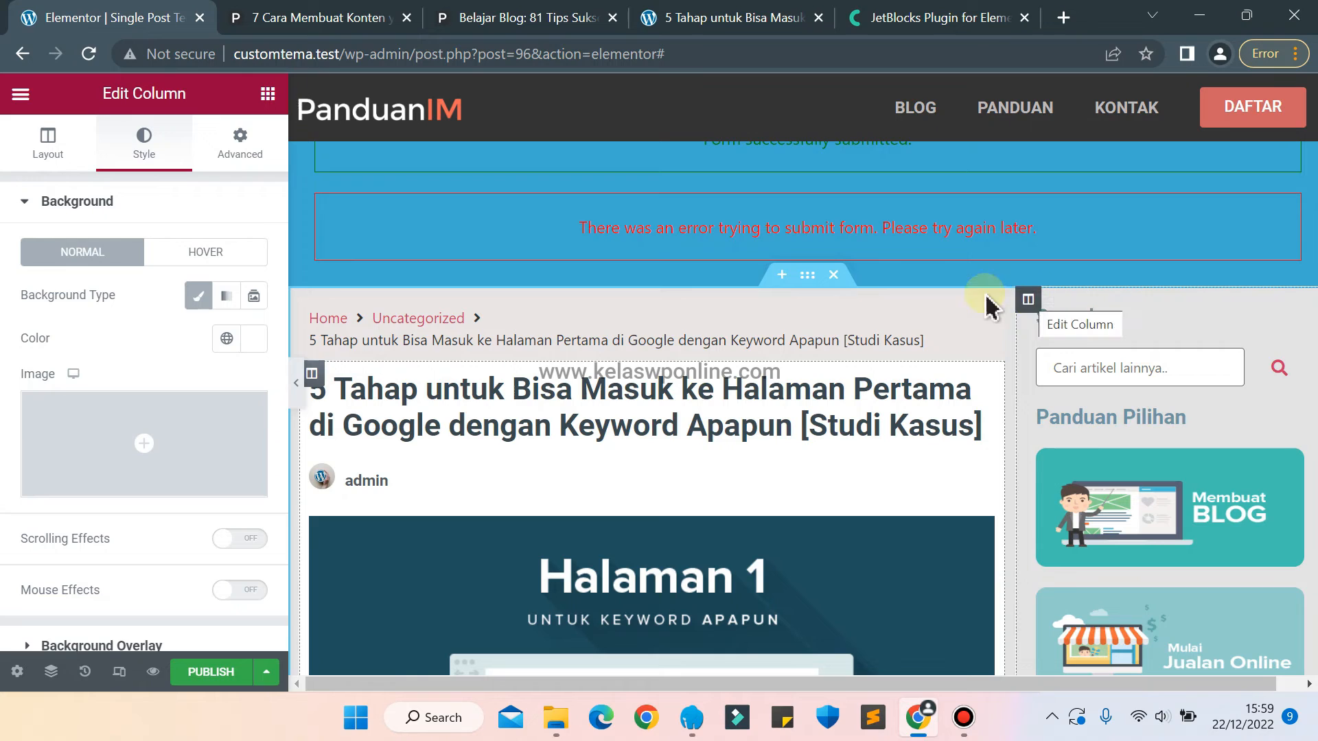
Give the whole section containing the article and sidebar a classic background in light grey #E3E3E3.
{"action": "left_click", "coordinate": [814, 276]}
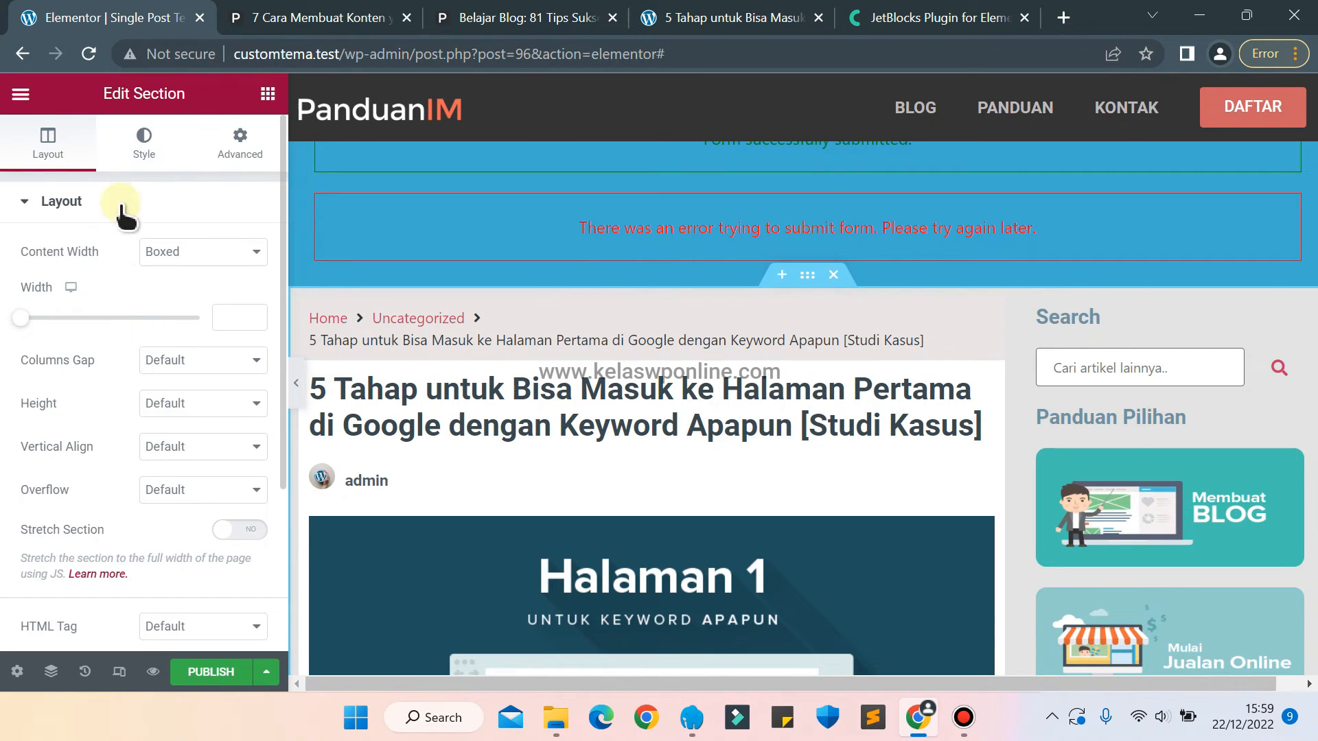
{"action": "left_click", "coordinate": [145, 137]}
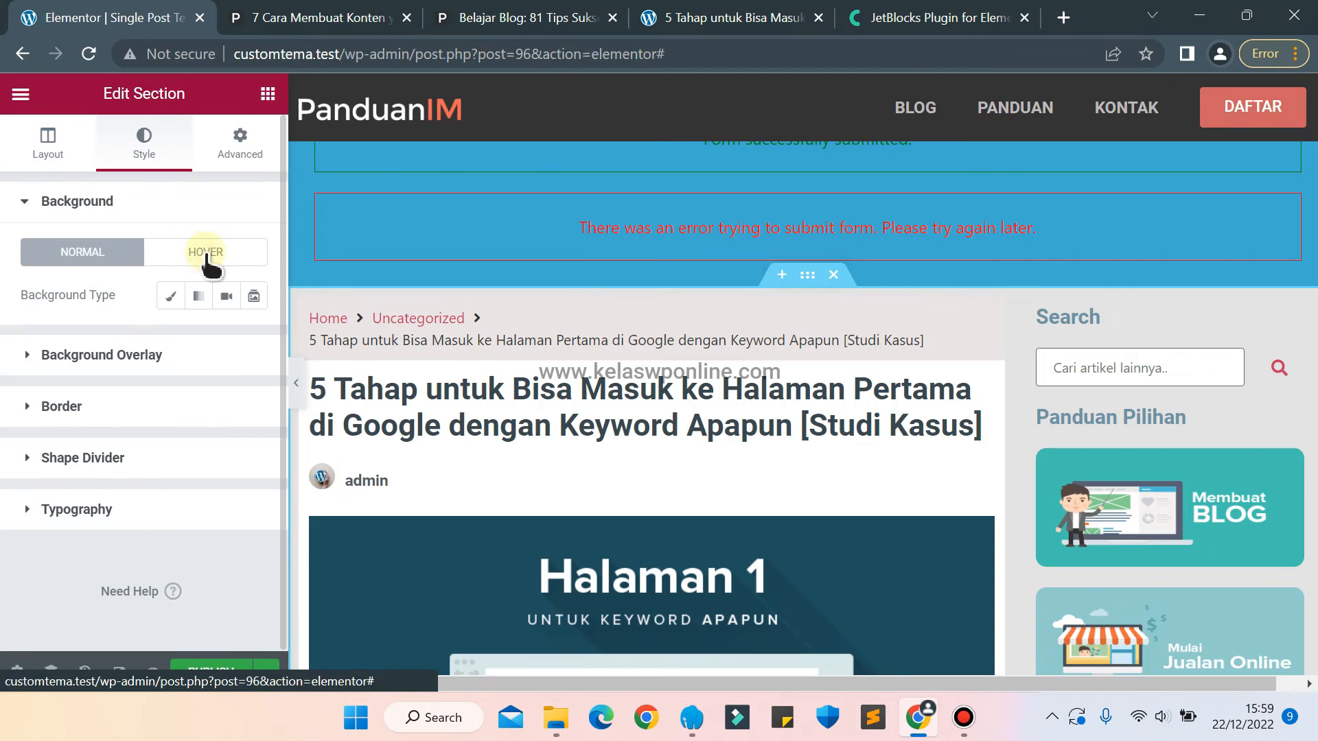
{"action": "left_click", "coordinate": [171, 296]}
{"action": "left_click", "coordinate": [254, 338]}
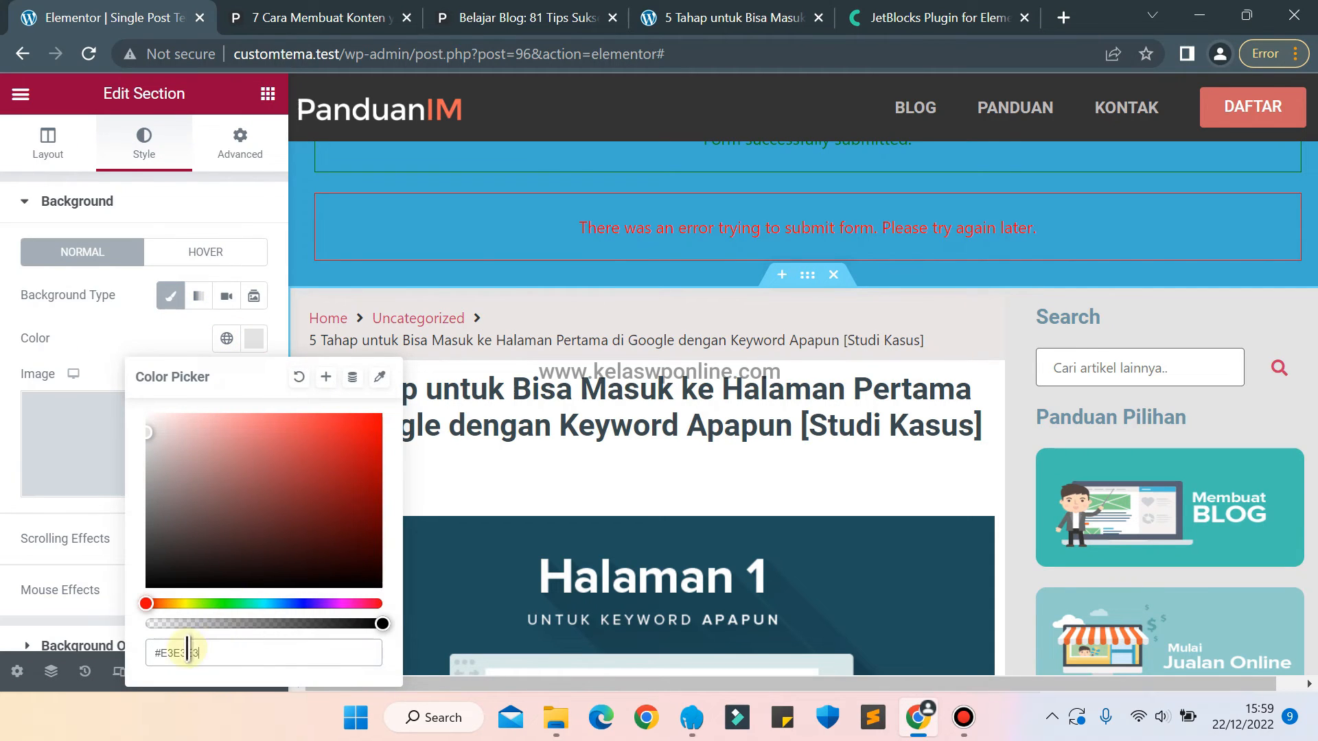
{"action": "left_click", "coordinate": [72, 340]}
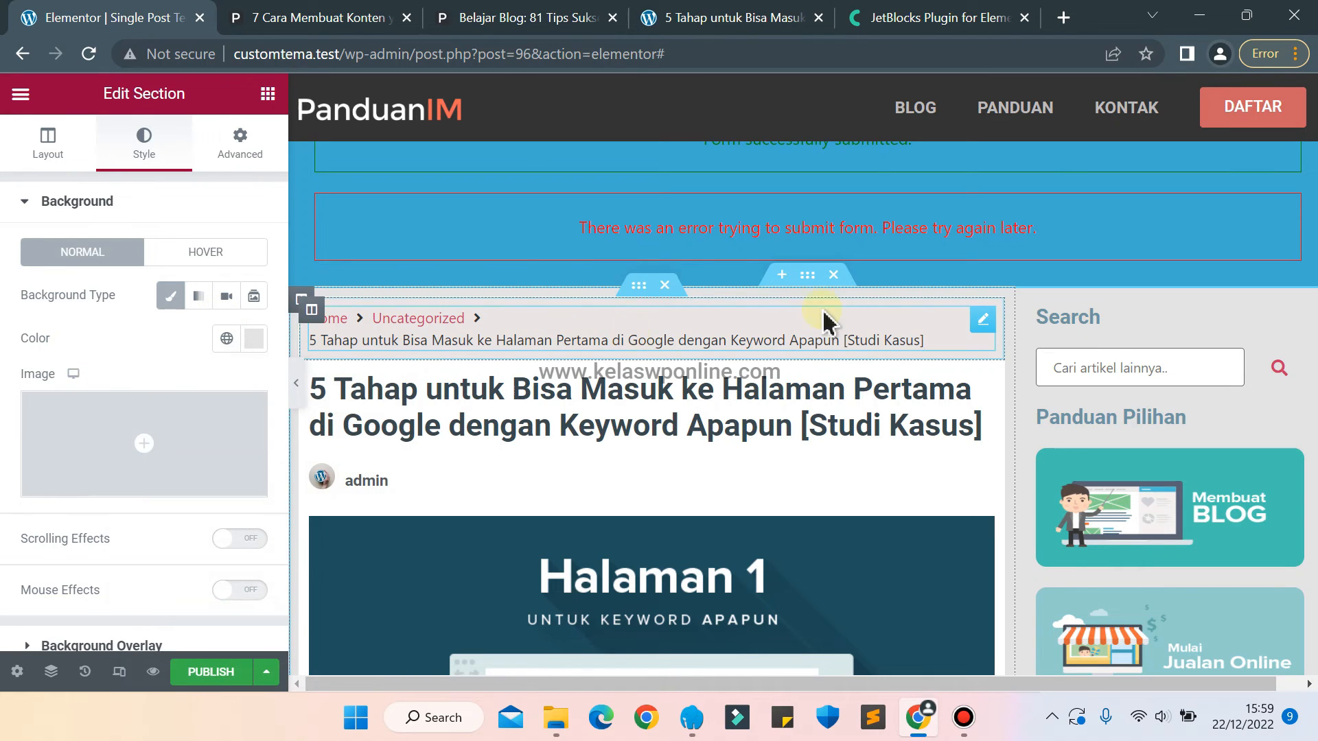
Clear the background colors of the wide article column and the sidebar column.
{"action": "left_click", "coordinate": [301, 299]}
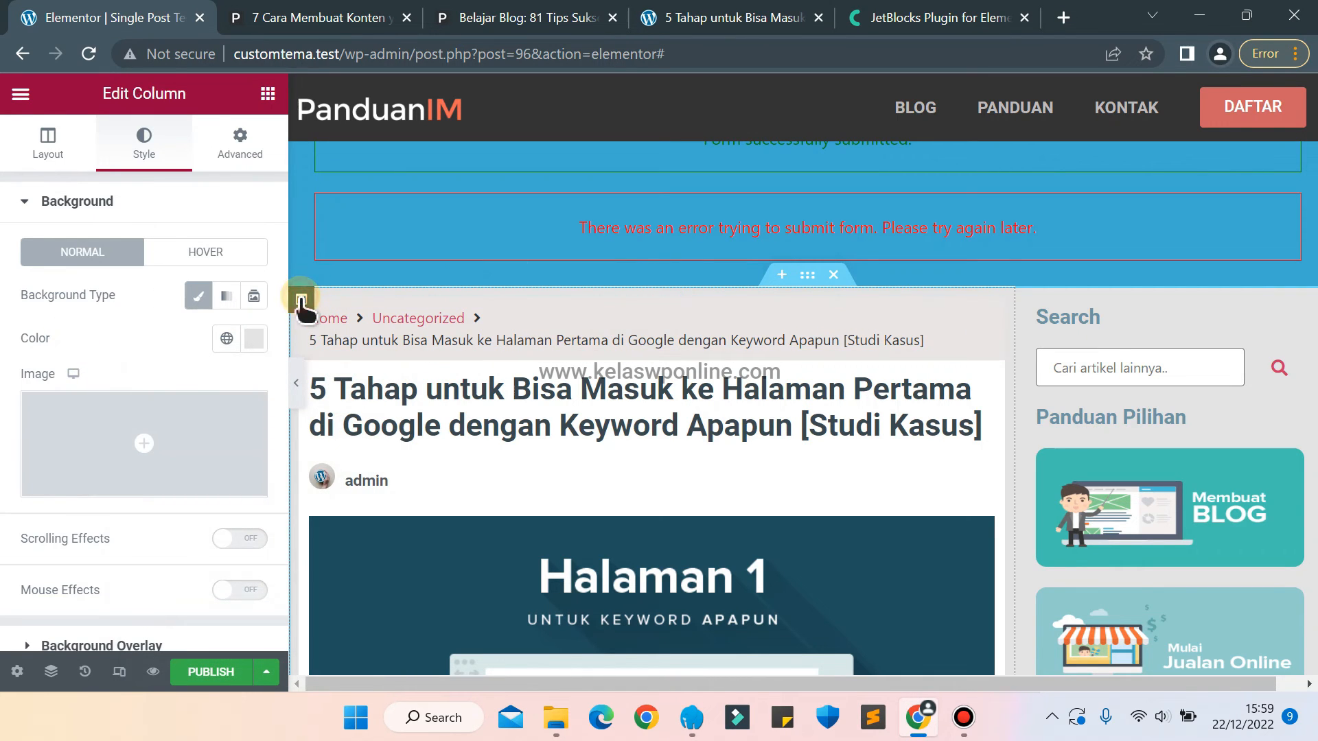
{"action": "left_click", "coordinate": [252, 339]}
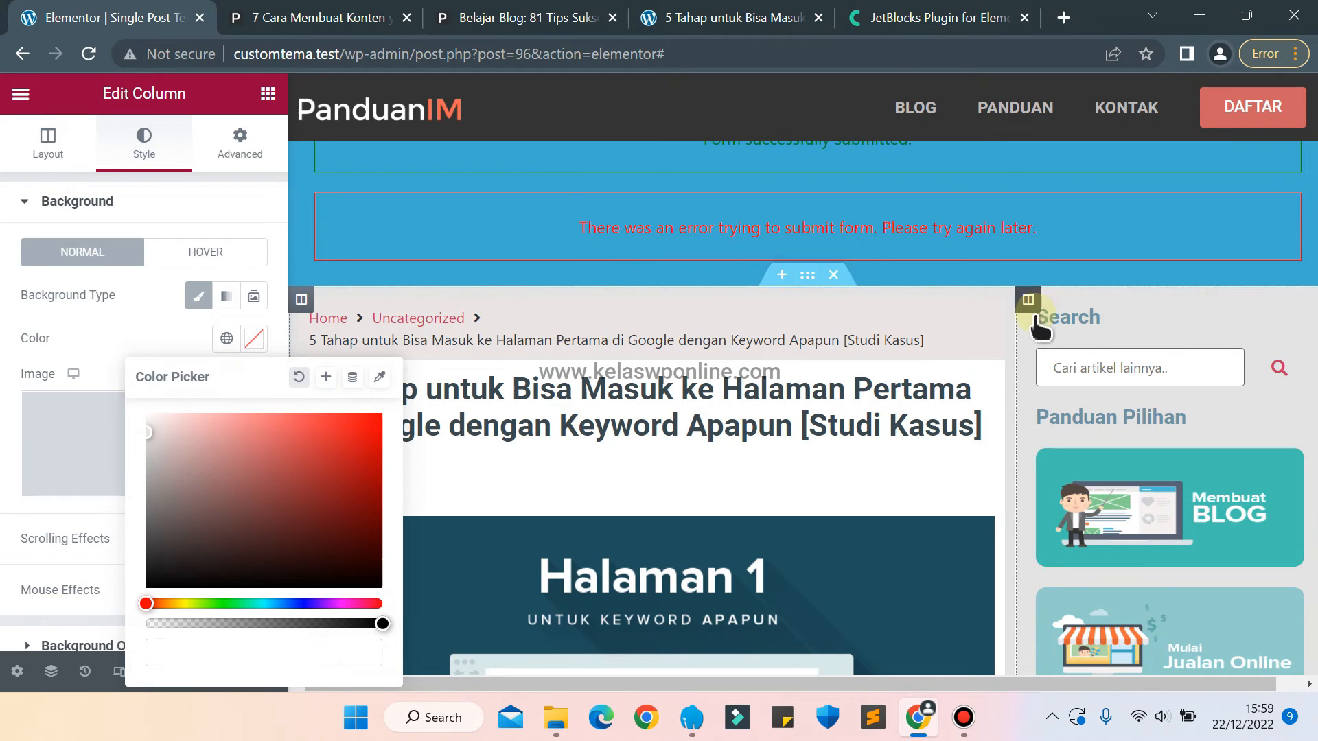
{"action": "left_click", "coordinate": [1022, 299]}
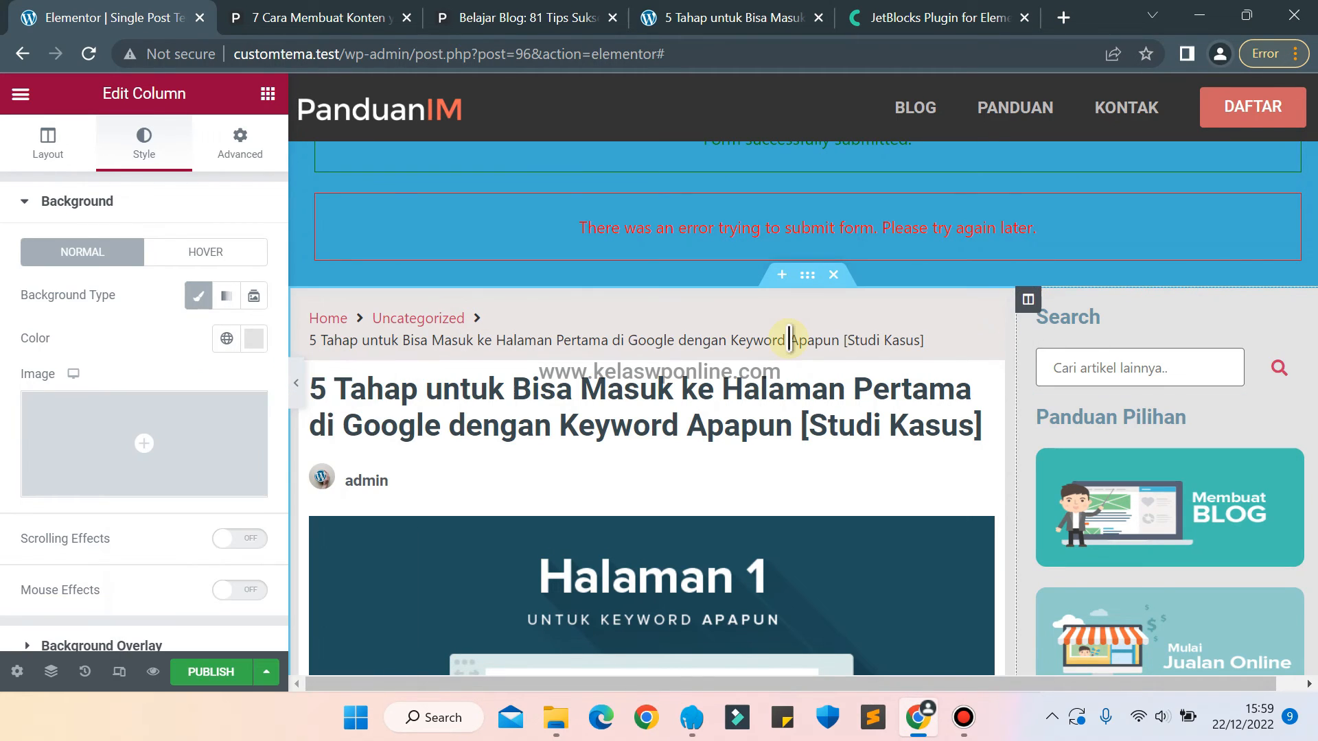
{"action": "left_click", "coordinate": [250, 340]}
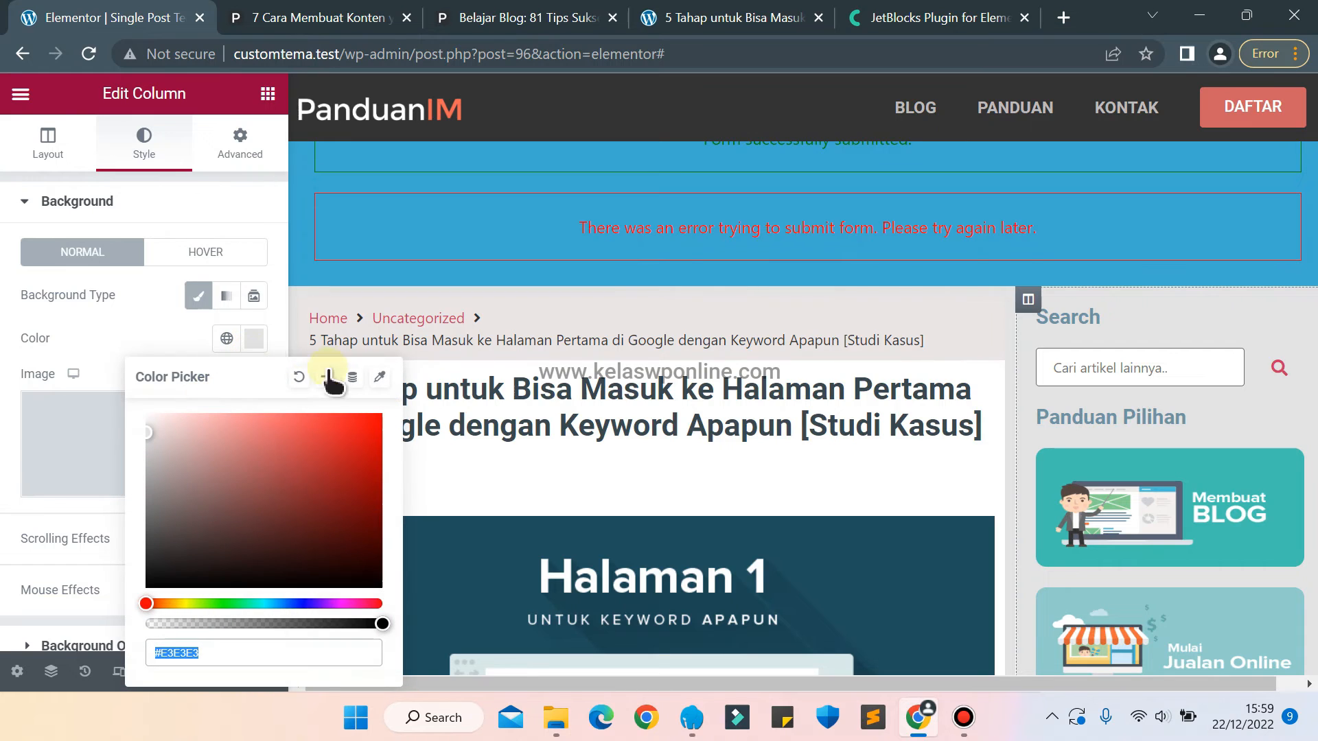
{"action": "left_click", "coordinate": [299, 377]}
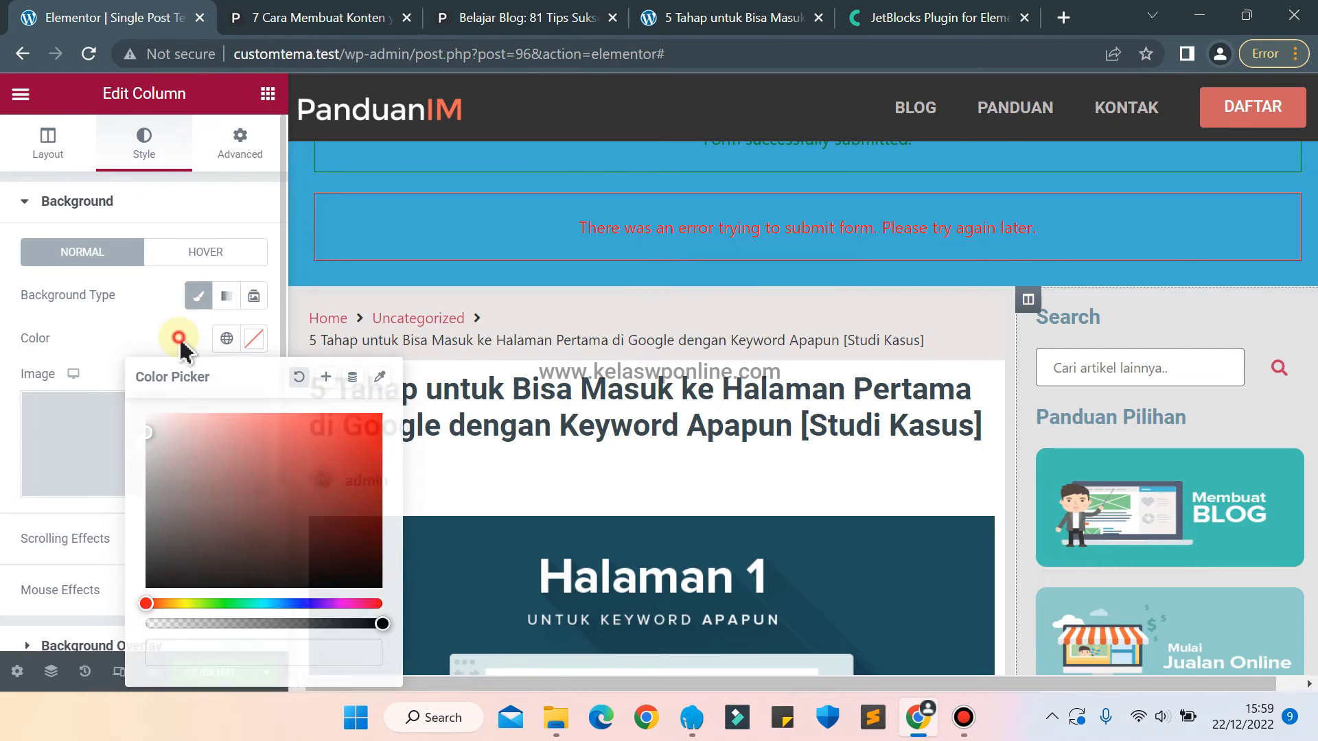
{"action": "left_click", "coordinate": [1044, 310]}
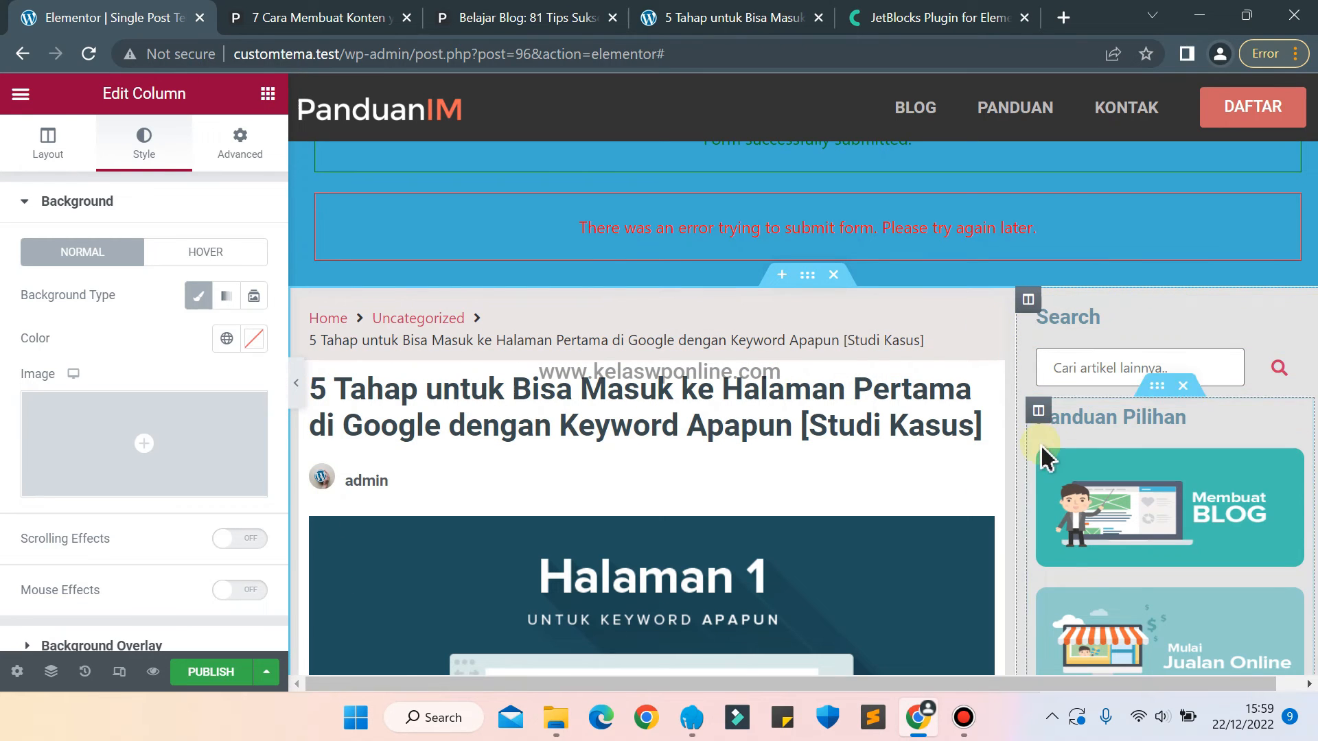
Set the background color of the sidebar column to white #FFFFFF.
{"action": "left_click", "coordinate": [1028, 300]}
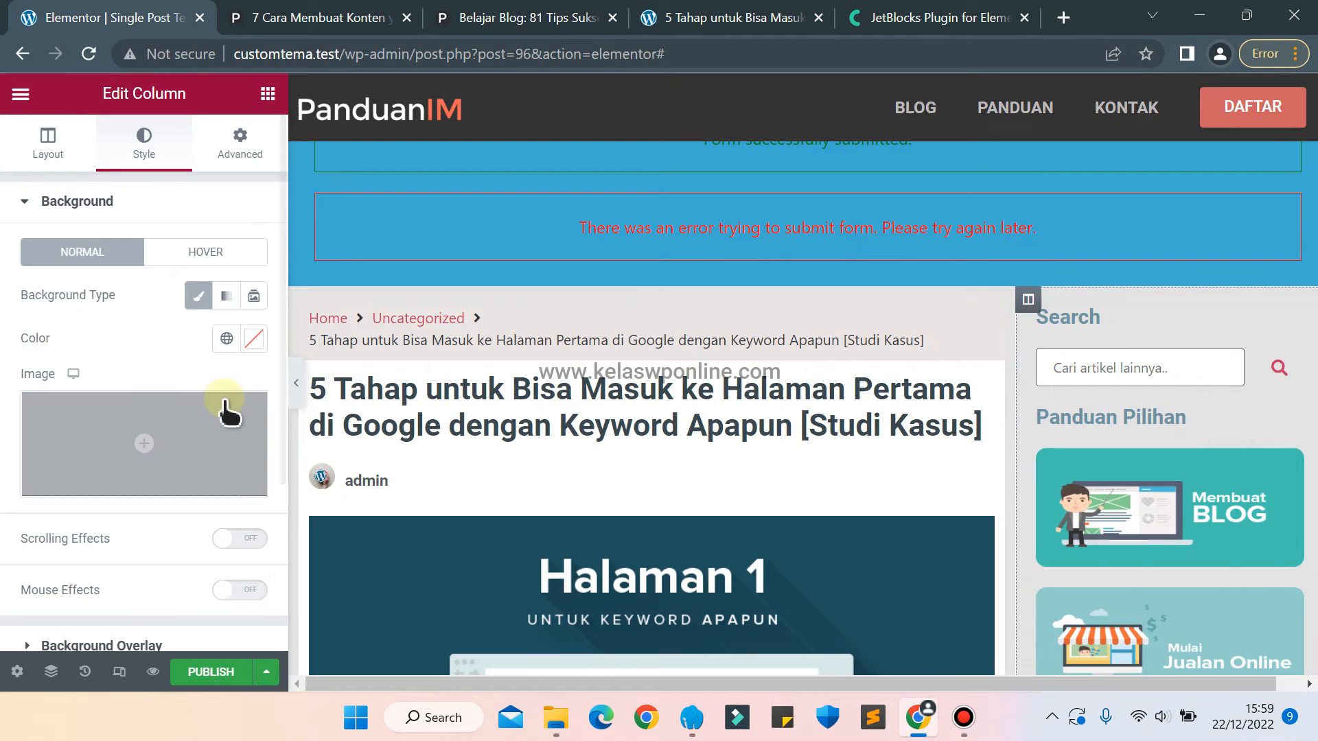
{"action": "left_click", "coordinate": [245, 340]}
{"action": "left_click_drag", "start_coordinate": [216, 510], "coordinate": [138, 396]}
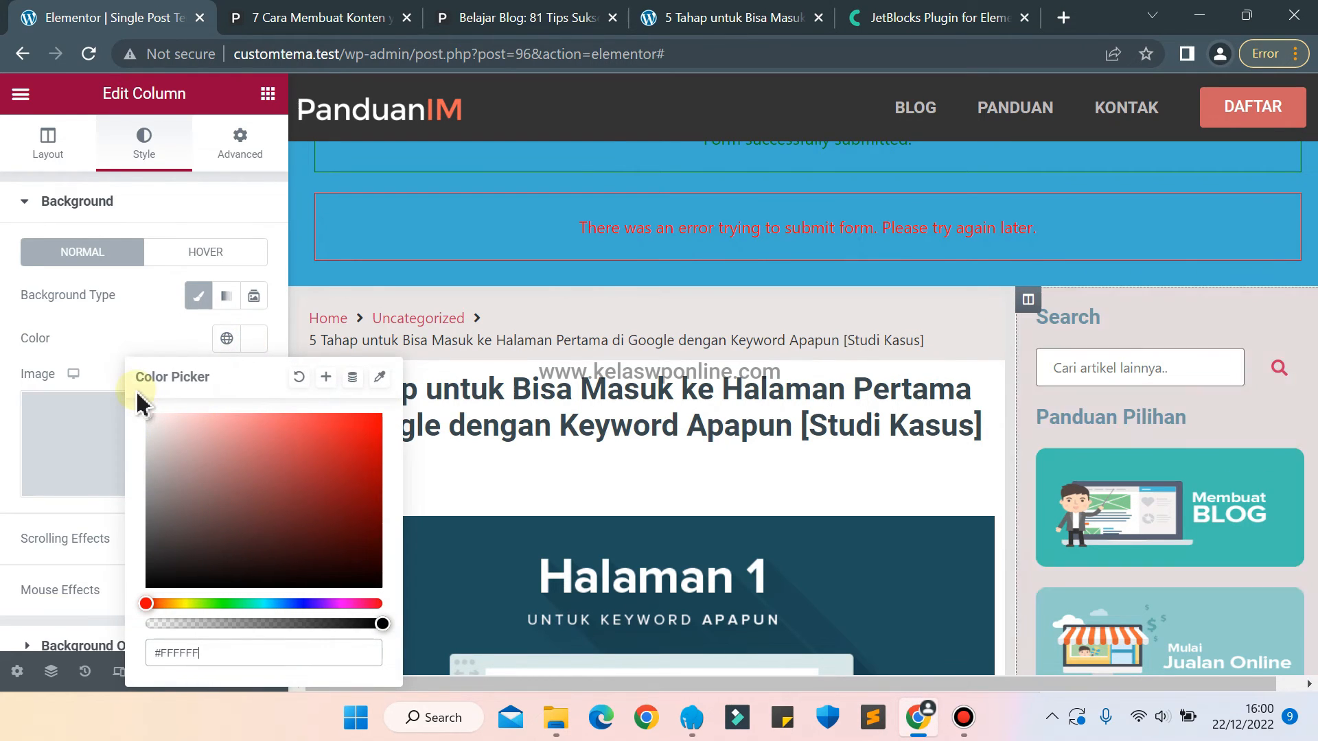
{"action": "left_click", "coordinate": [115, 343]}
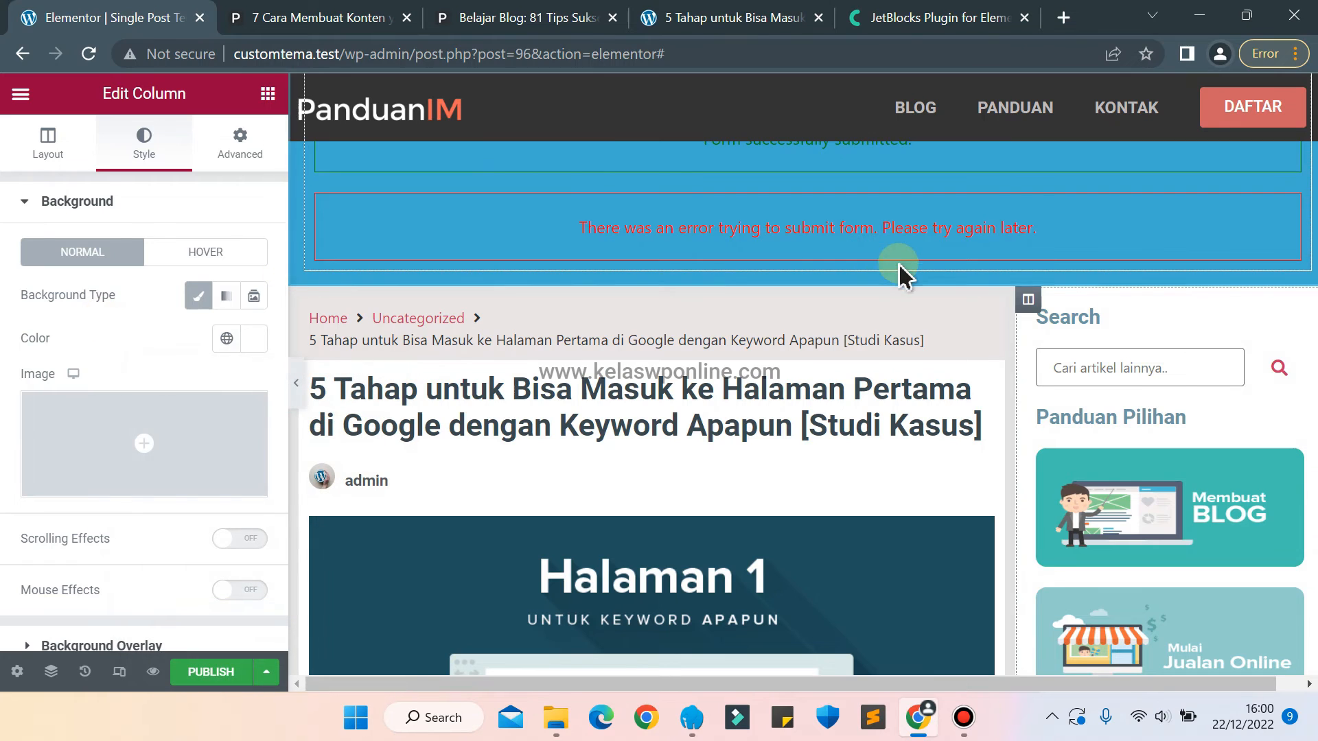
Try a padding of about 18 px on all sides of the sidebar column, and clear it again.
{"action": "left_click", "coordinate": [224, 165]}
{"action": "left_click", "coordinate": [29, 359]}
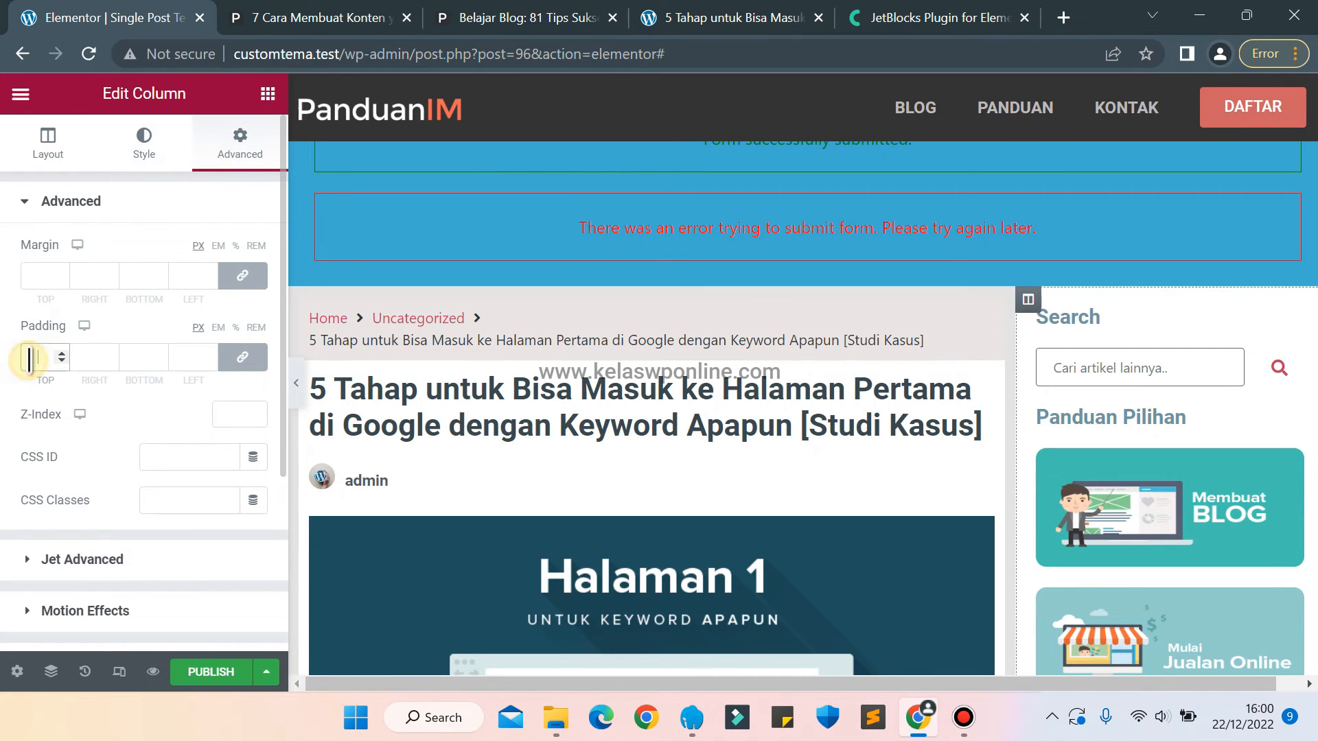
{"action": "type", "text": "18"}
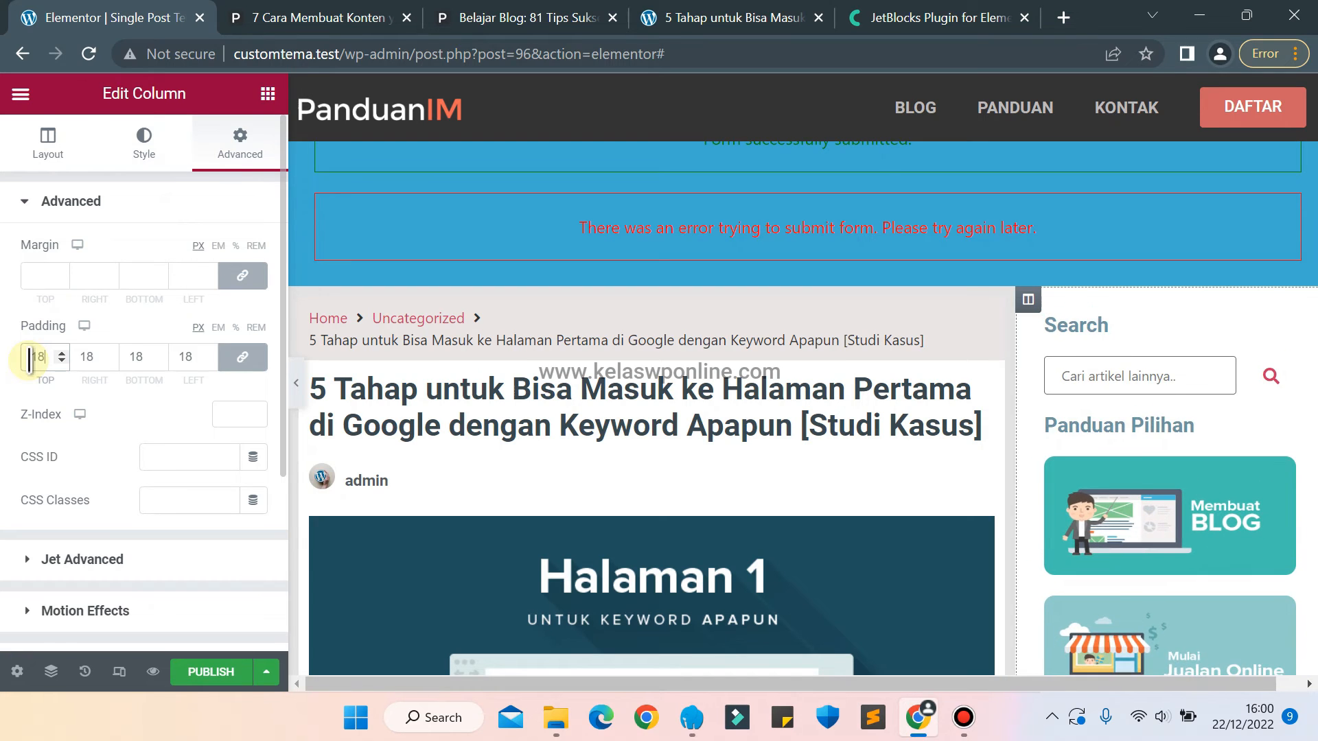
{"action": "key", "text": "Up"}
{"action": "key", "text": "Up"}
{"action": "key", "text": "Up"}
{"action": "key", "text": "Up"}
{"action": "key", "text": "Up"}
{"action": "key", "text": "Up"}
{"action": "key", "text": "Up"}
{"action": "key", "text": "Up"}
{"action": "key", "text": "Up"}
{"action": "key", "text": "BackSpace"}
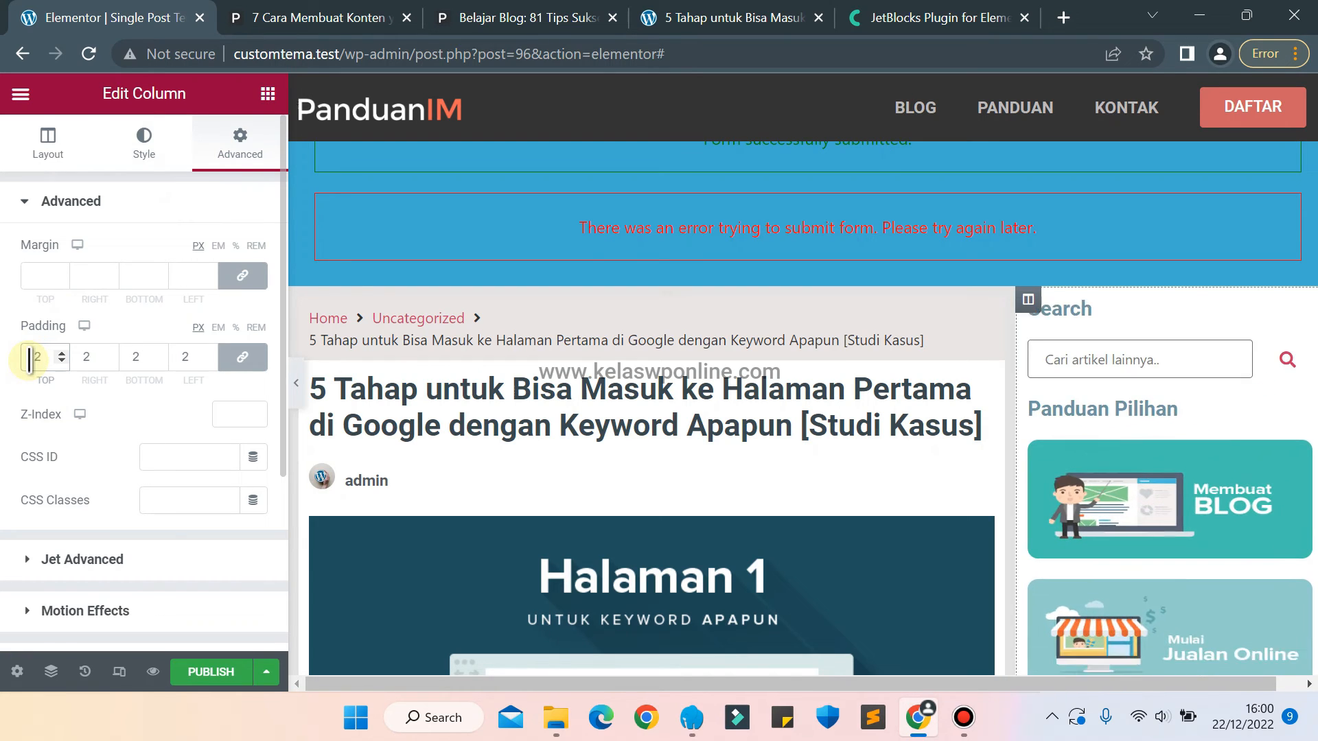
{"action": "key", "text": "BackSpace"}
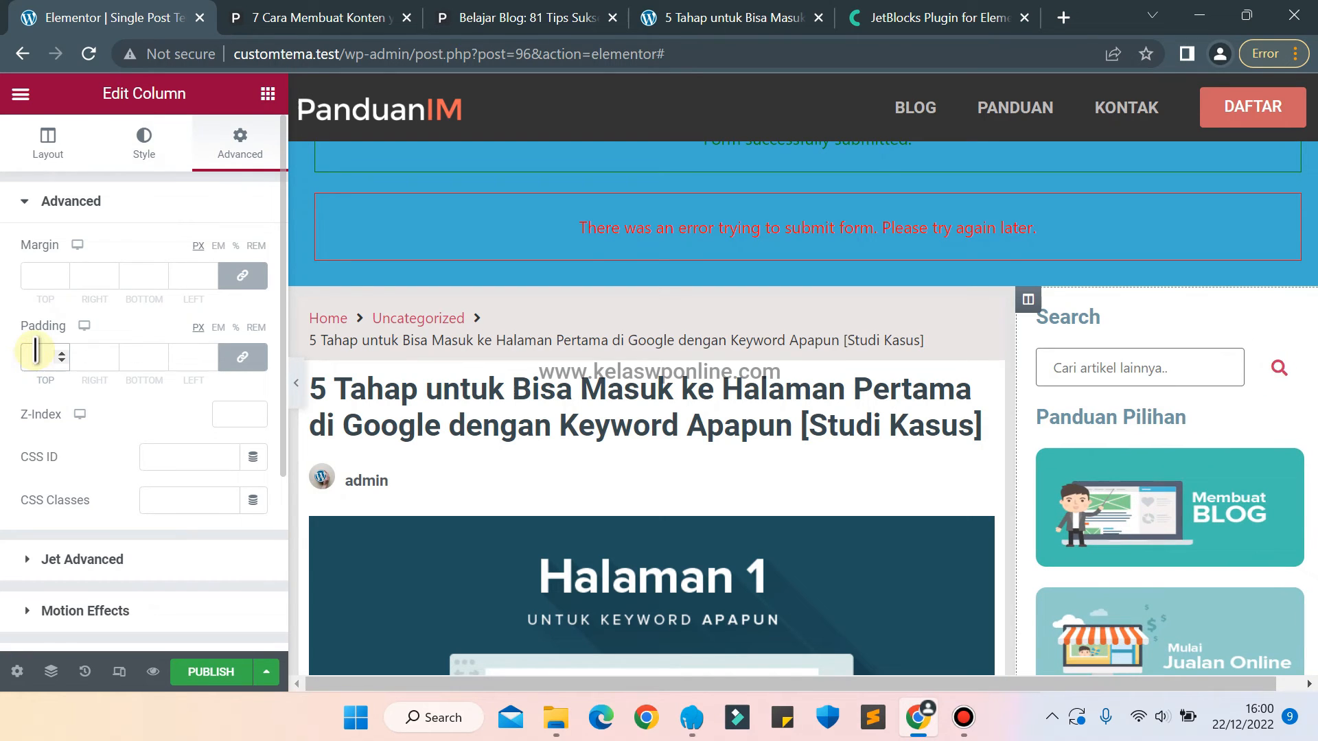
Set the margin of the sidebar column to 10 px on all sides.
{"action": "left_click", "coordinate": [31, 272]}
{"action": "type", "text": "11"}
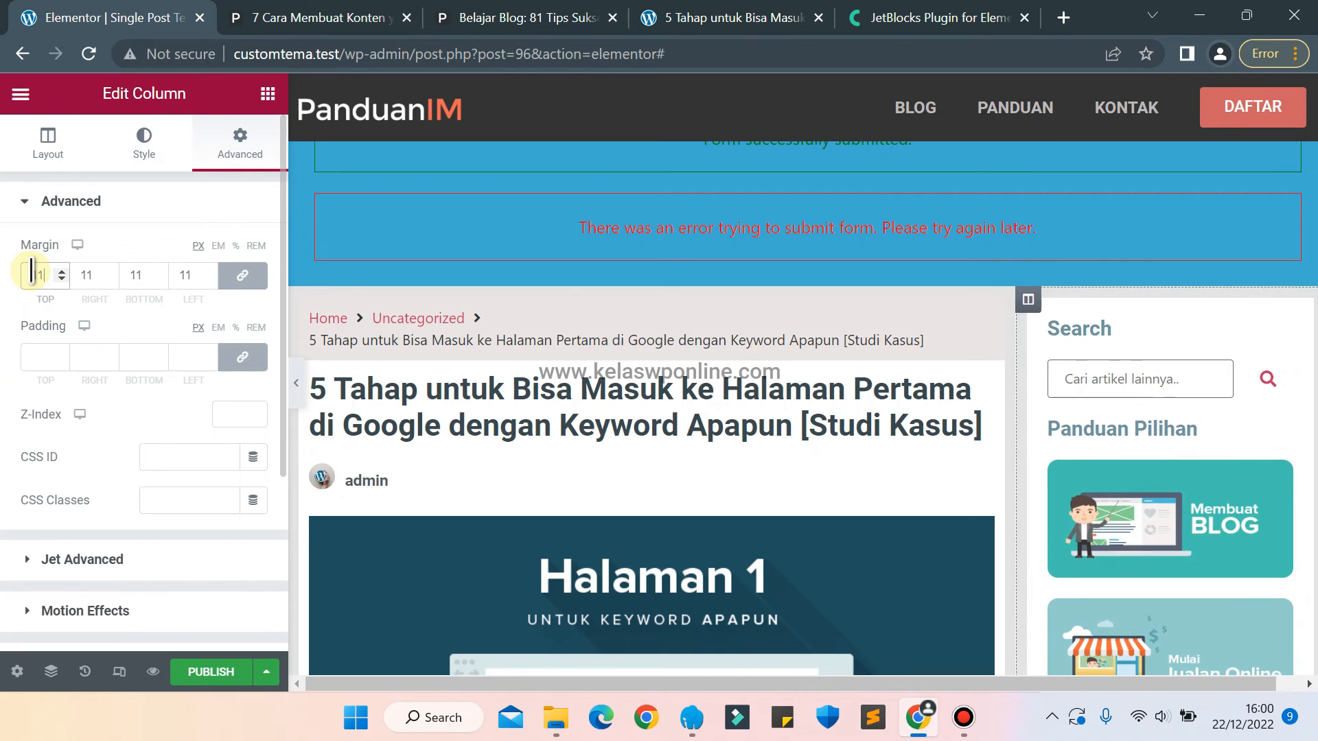
{"action": "key", "text": "Up"}
{"action": "key", "text": "Up"}
{"action": "key", "text": "Up"}
{"action": "key", "text": "Down"}
{"action": "key", "text": "Down"}
{"action": "key", "text": "Down"}
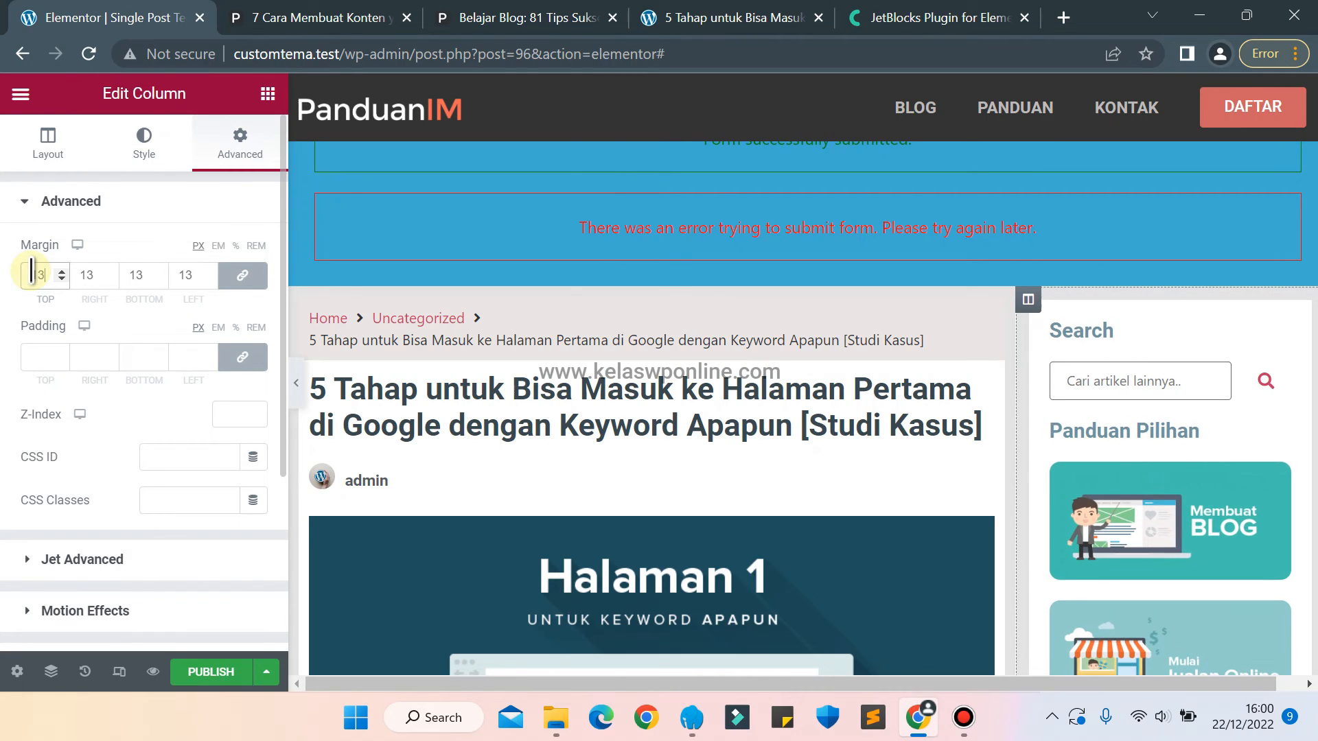
{"action": "key", "text": "Down"}
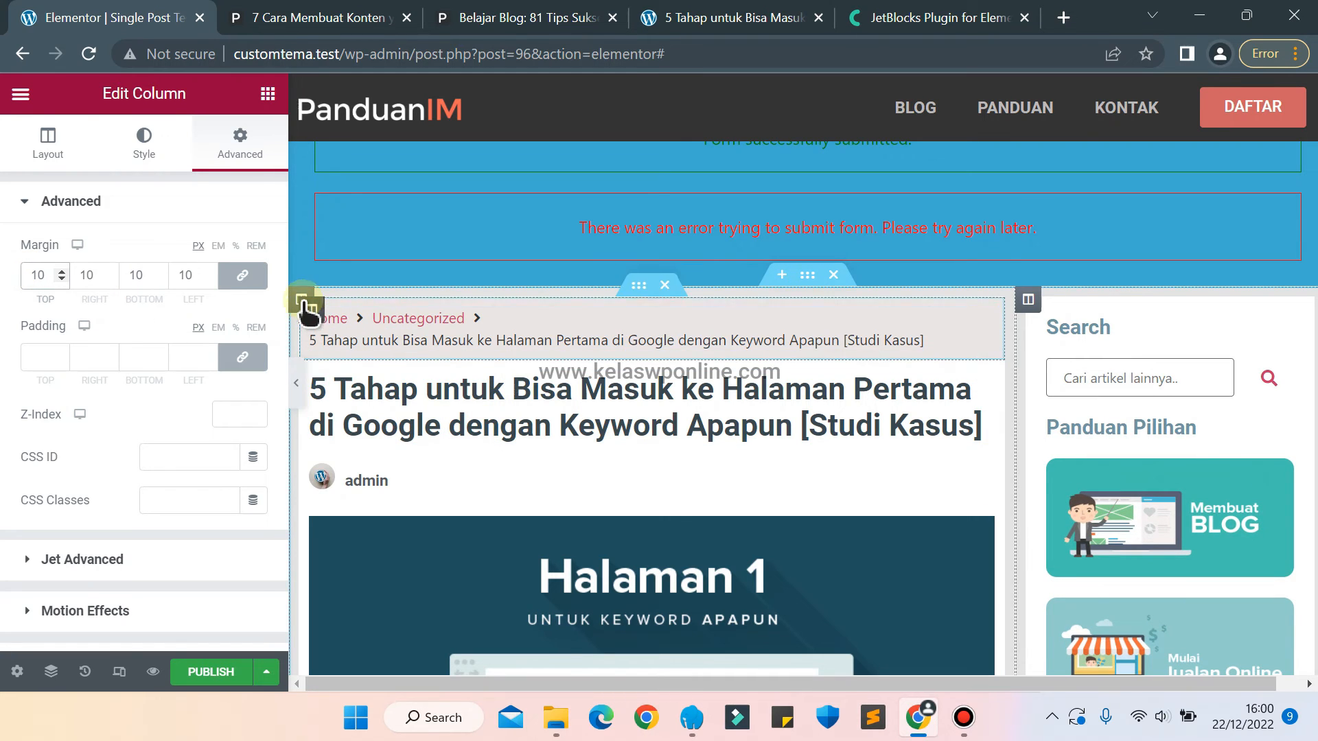
Set the margin of the wide article column to 10 px on all sides.
{"action": "left_click", "coordinate": [301, 298]}
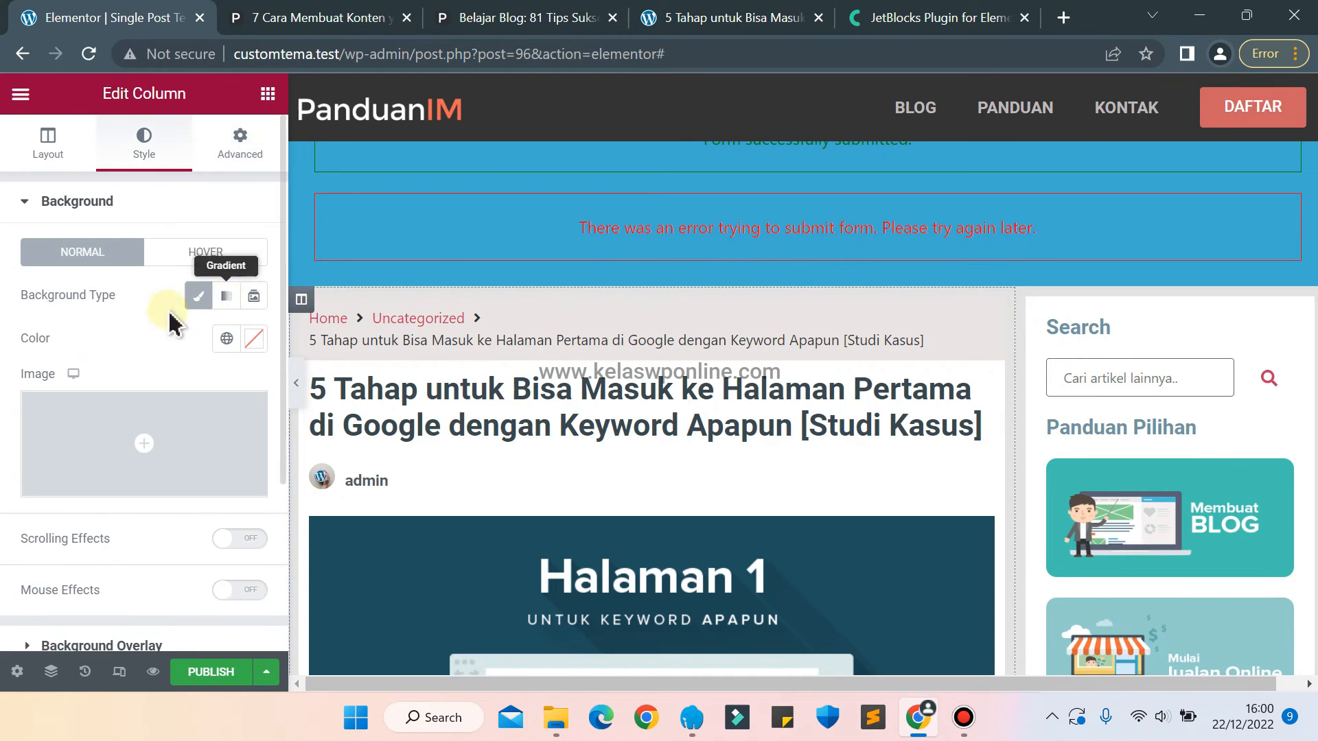
{"action": "left_click", "coordinate": [239, 141]}
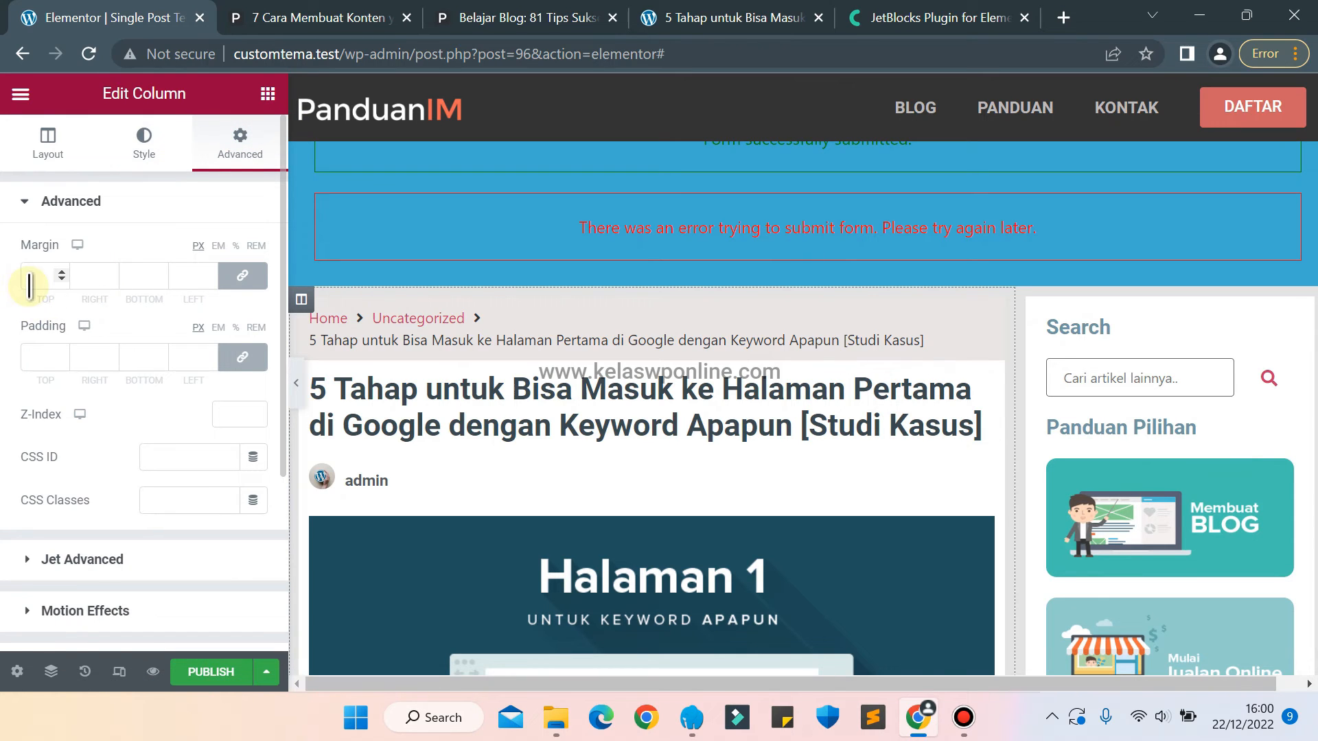
{"action": "left_click", "coordinate": [28, 285]}
{"action": "type", "text": "10"}
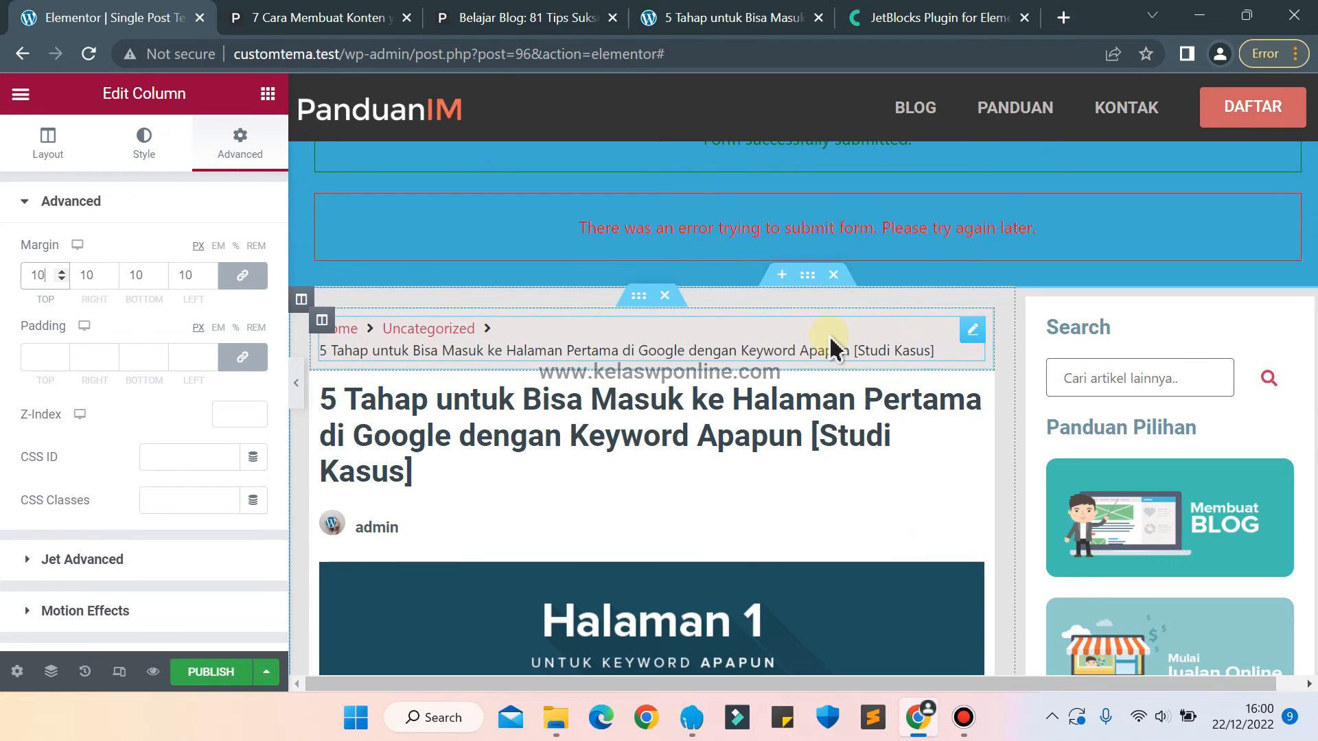
Lighten the background color of the breadcrumb column to #F4F4F4.
{"action": "left_click", "coordinate": [321, 322]}
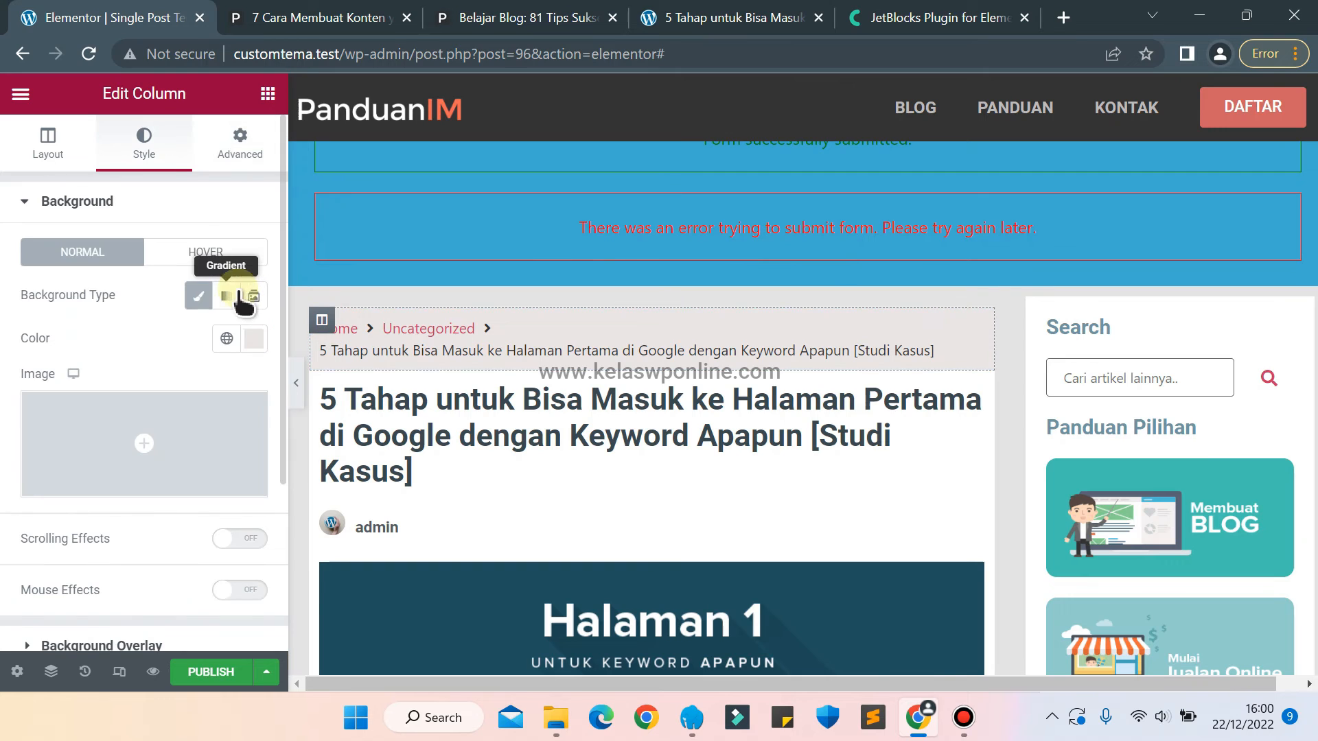
{"action": "left_click", "coordinate": [253, 343]}
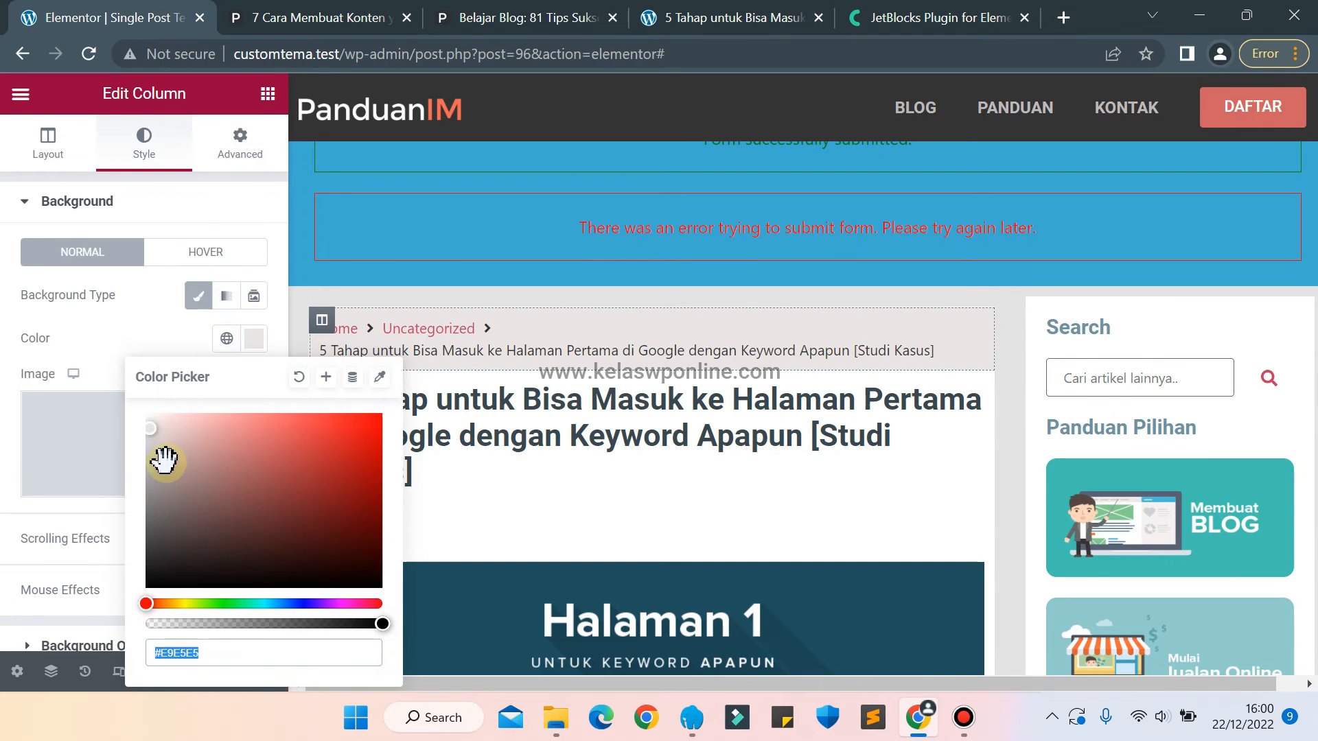
{"action": "left_click_drag", "start_coordinate": [162, 457], "coordinate": [150, 411]}
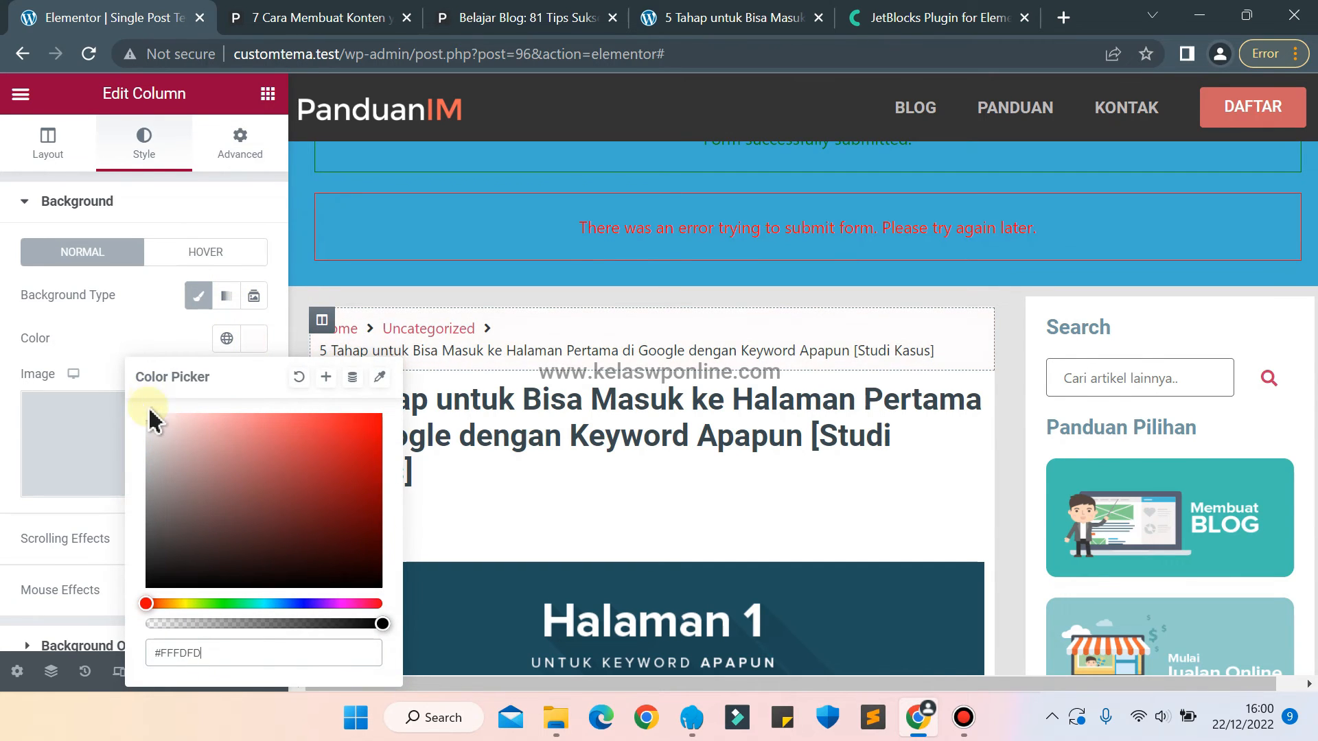
Inspect the grey page background on the panduanim.com reference article and look up the hex code of its body background color.
{"action": "left_click", "coordinate": [14, 446]}
{"action": "left_click", "coordinate": [307, 17]}
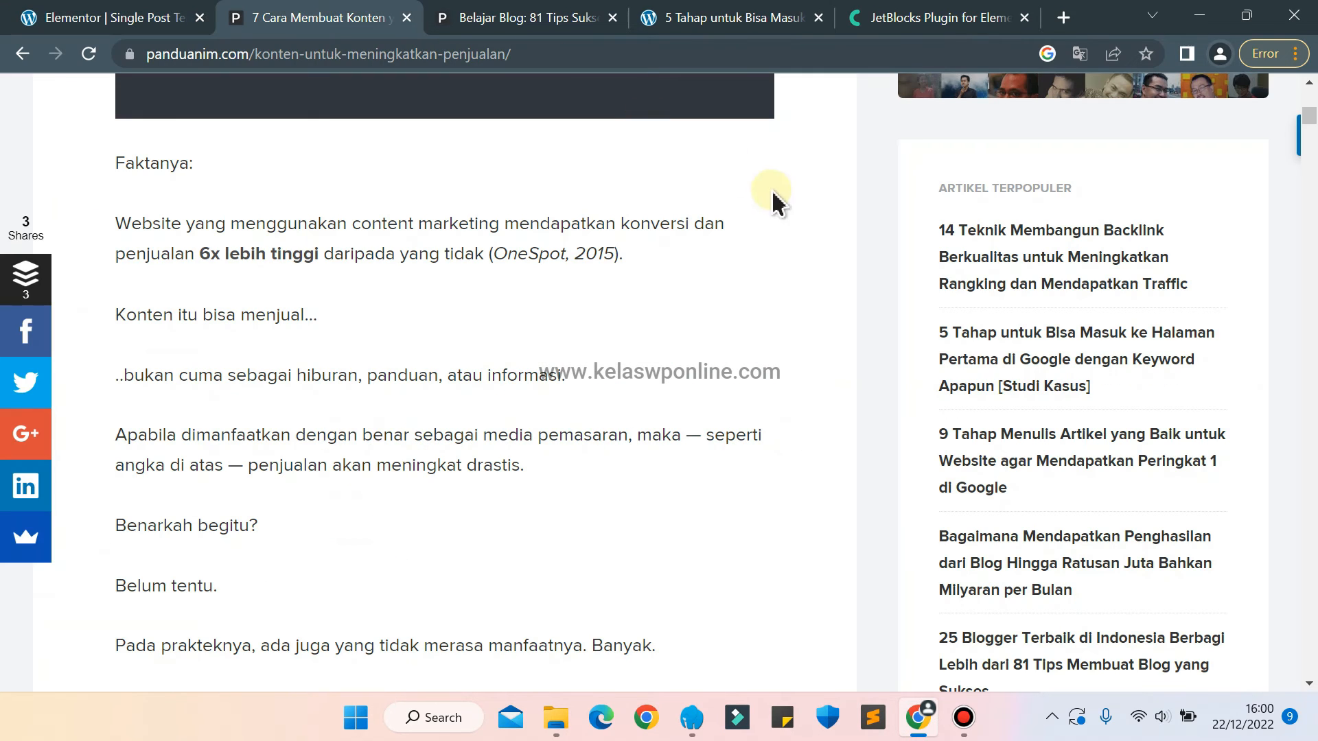
{"action": "right_click", "coordinate": [869, 127]}
{"action": "left_click", "coordinate": [922, 431]}
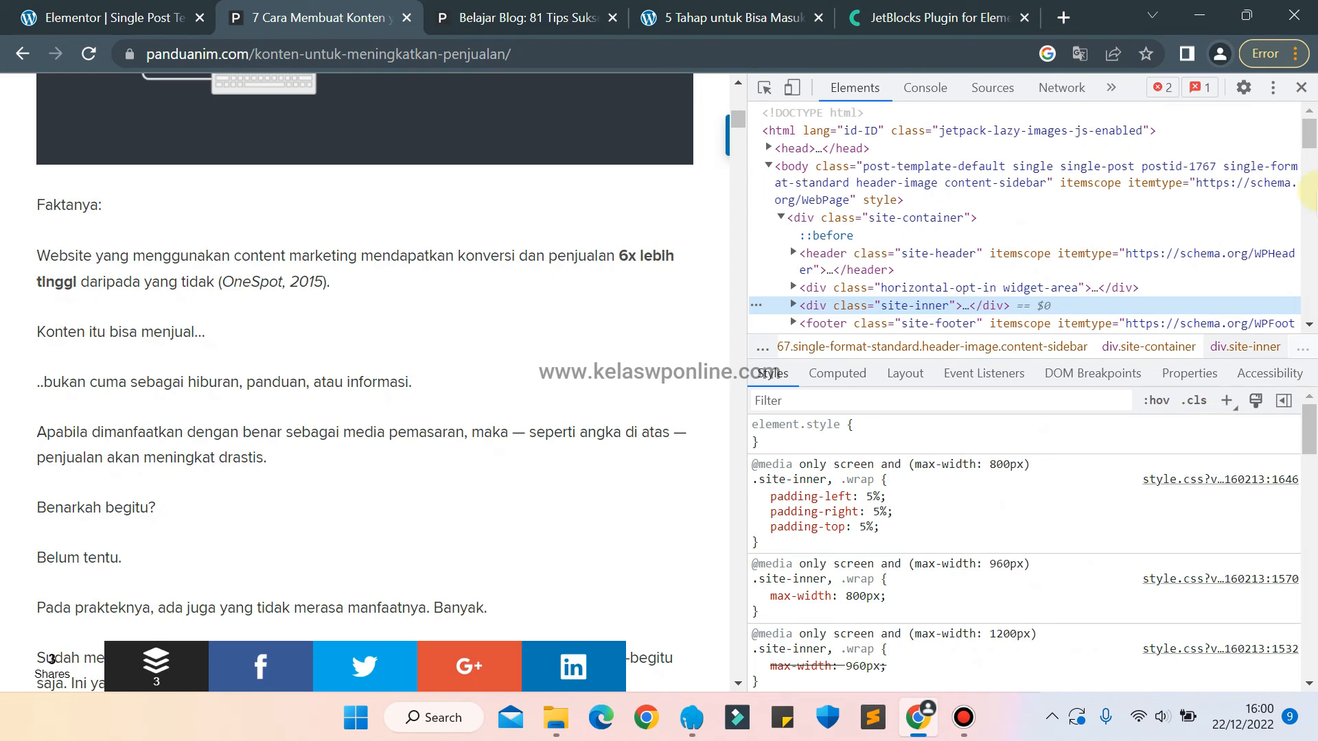
{"action": "left_click_drag", "start_coordinate": [1309, 439], "coordinate": [1309, 536]}
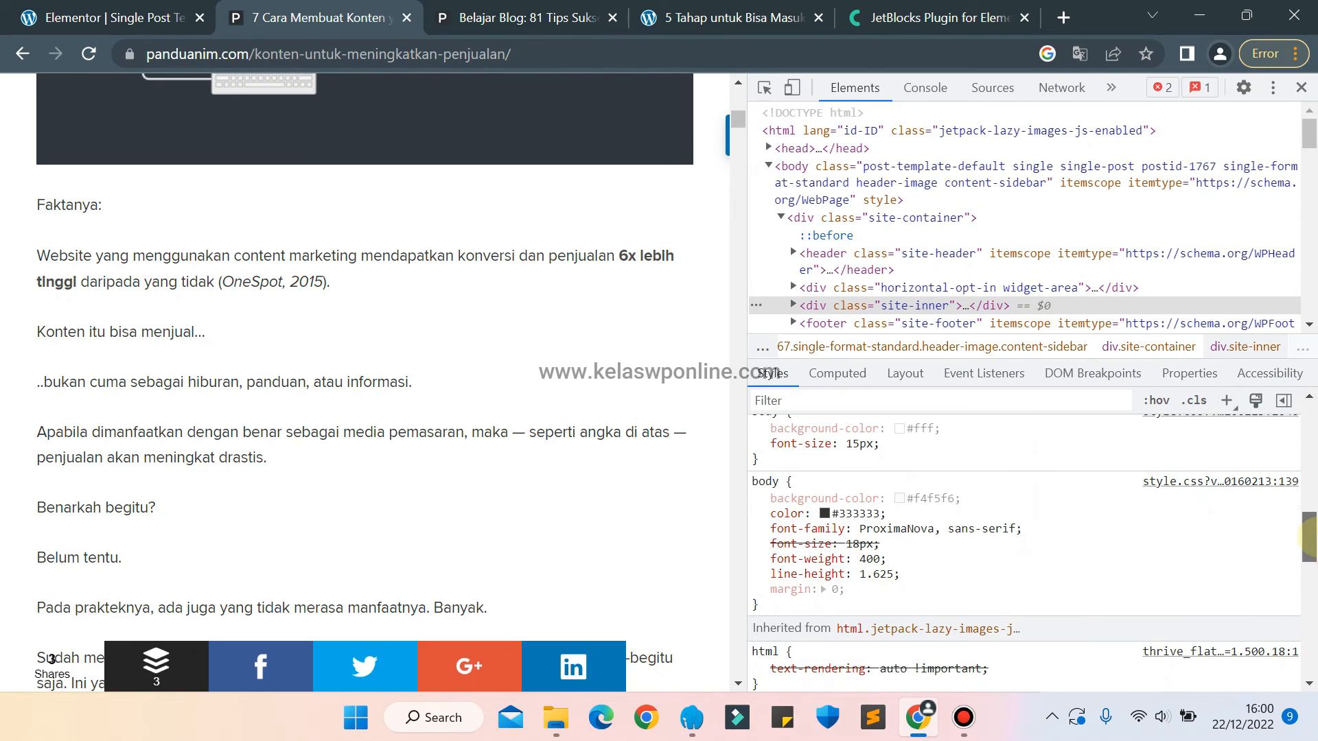
{"action": "left_click", "coordinate": [900, 498]}
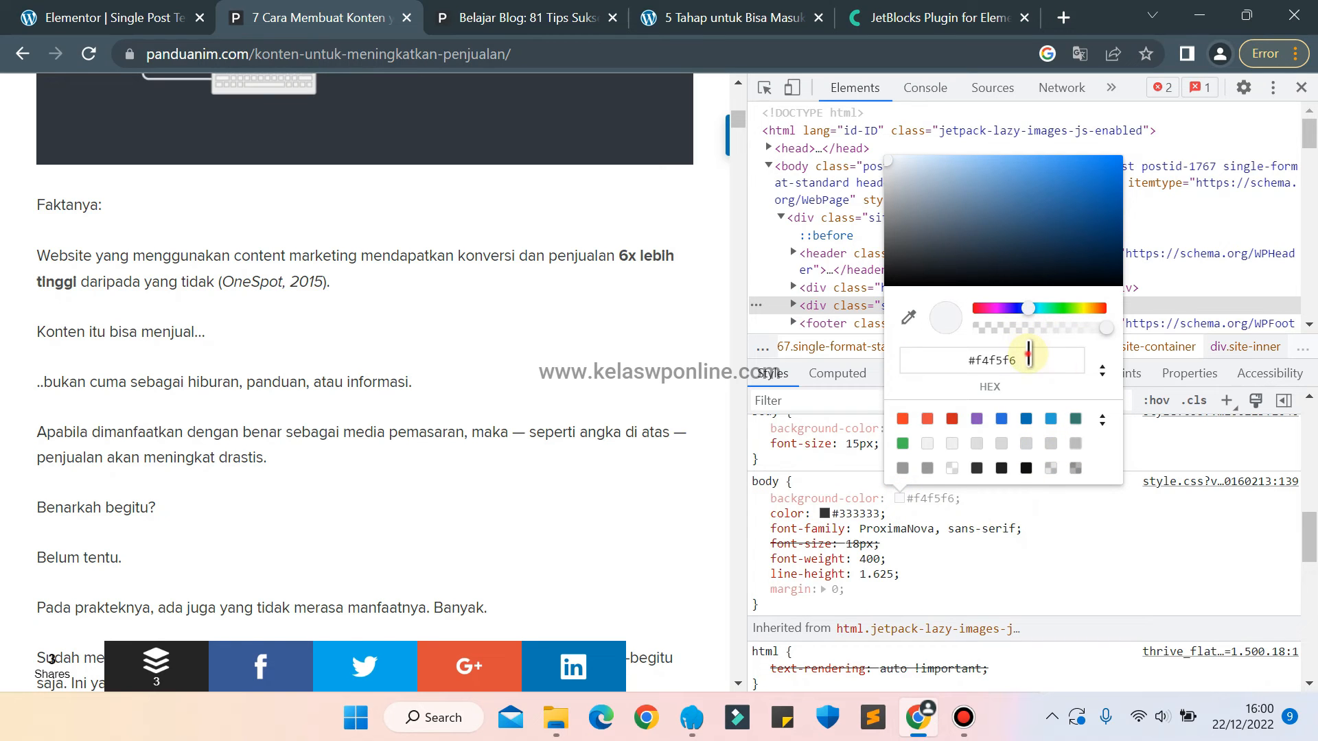
{"action": "left_click", "coordinate": [1300, 90]}
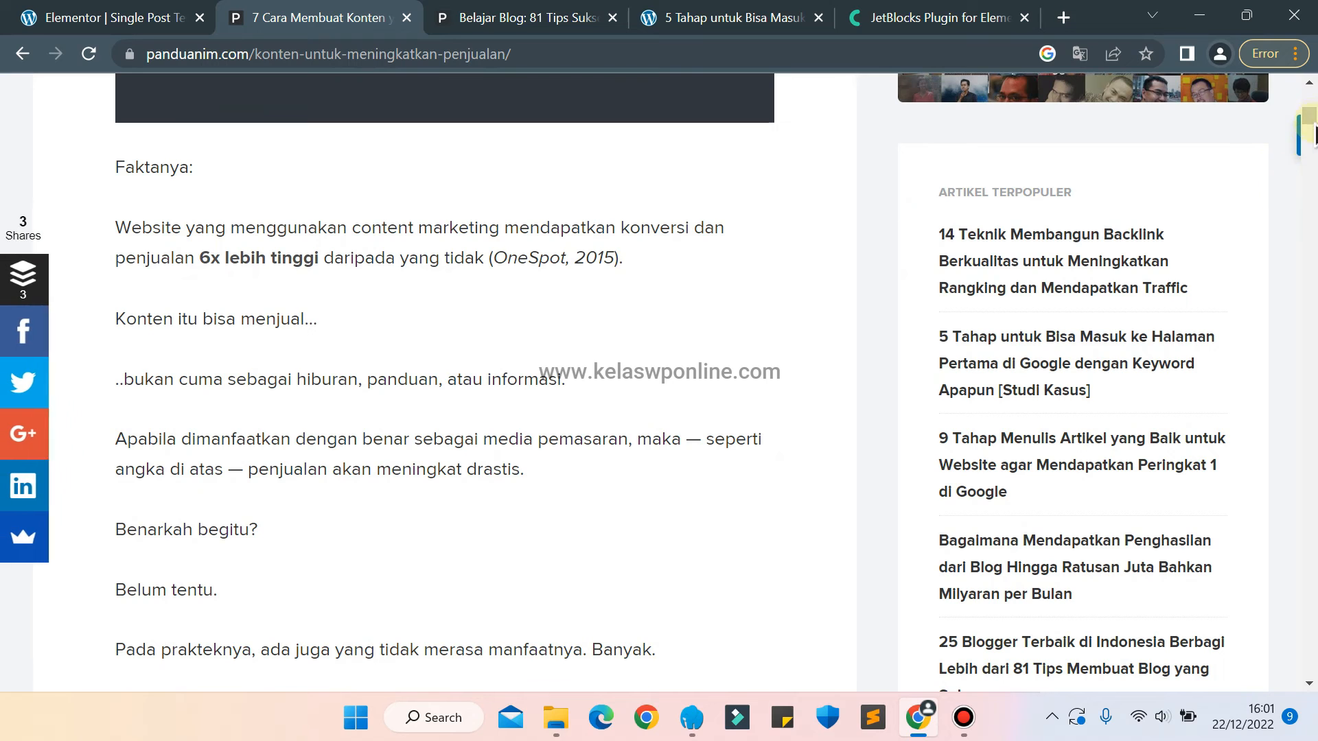
{"action": "left_click_drag", "start_coordinate": [1314, 120], "coordinate": [1314, 101]}
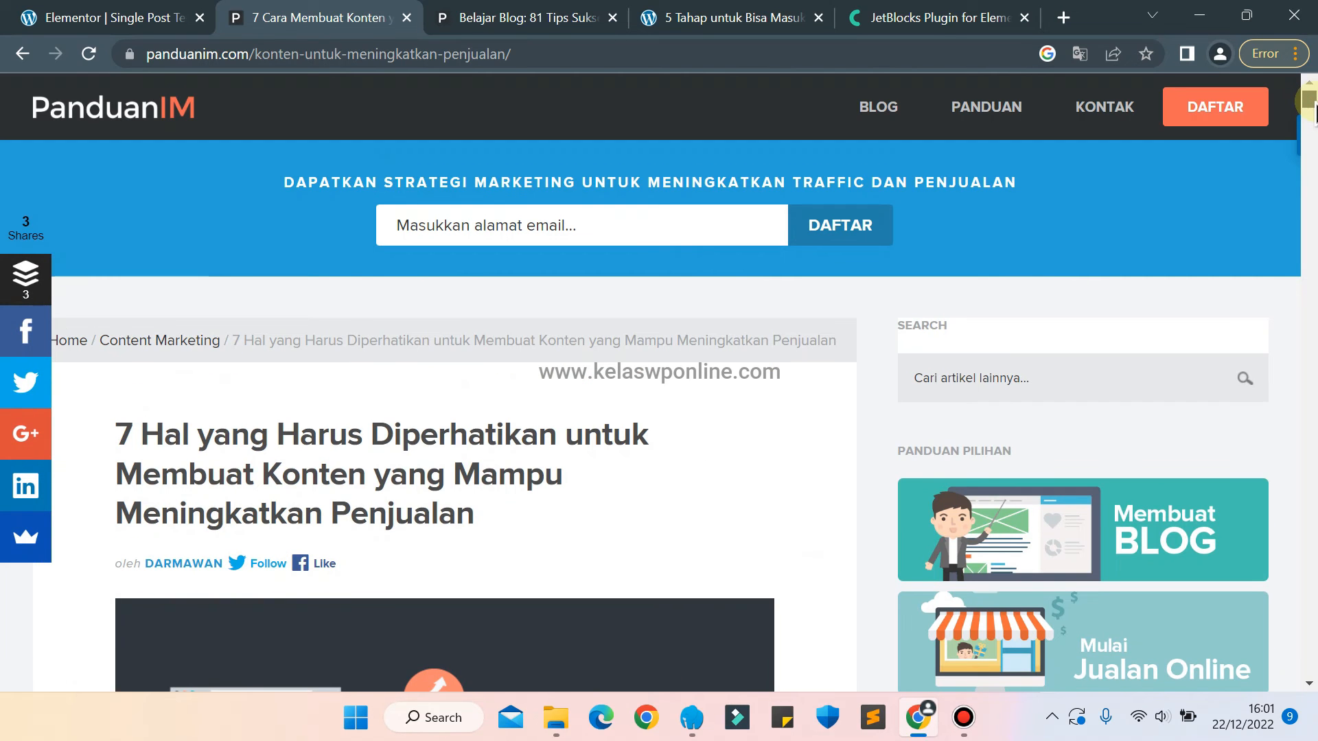
In the Elementor template, set the background color of the main section holding the article and sidebar to #f4f5f6.
{"action": "left_click", "coordinate": [110, 17]}
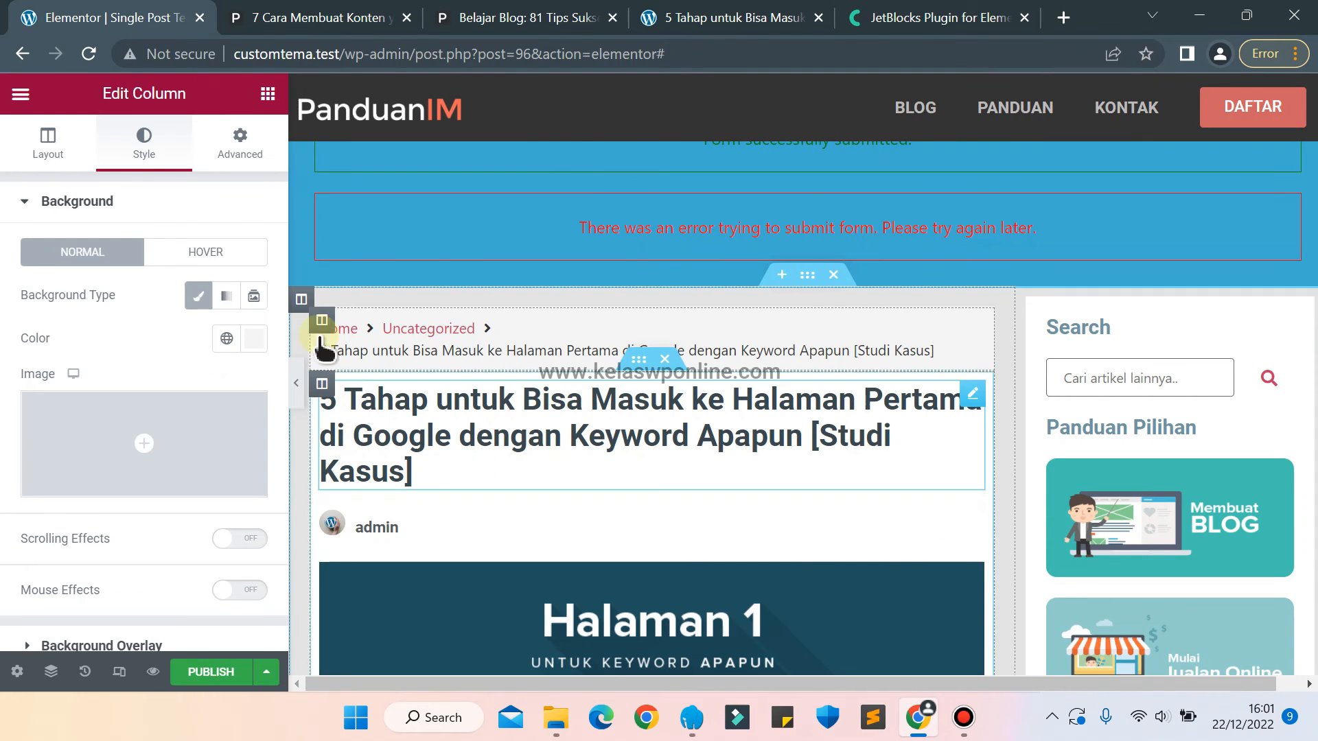
{"action": "left_click", "coordinate": [808, 277]}
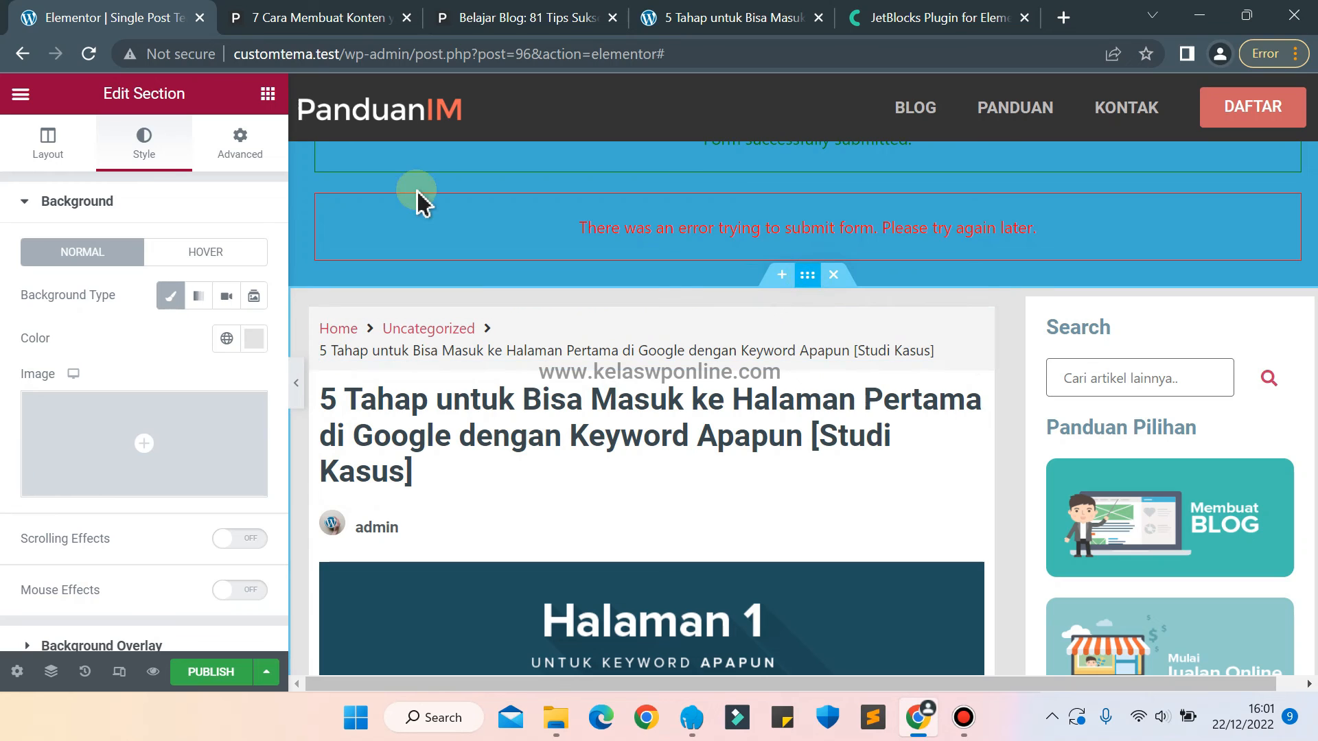
{"action": "left_click", "coordinate": [255, 340]}
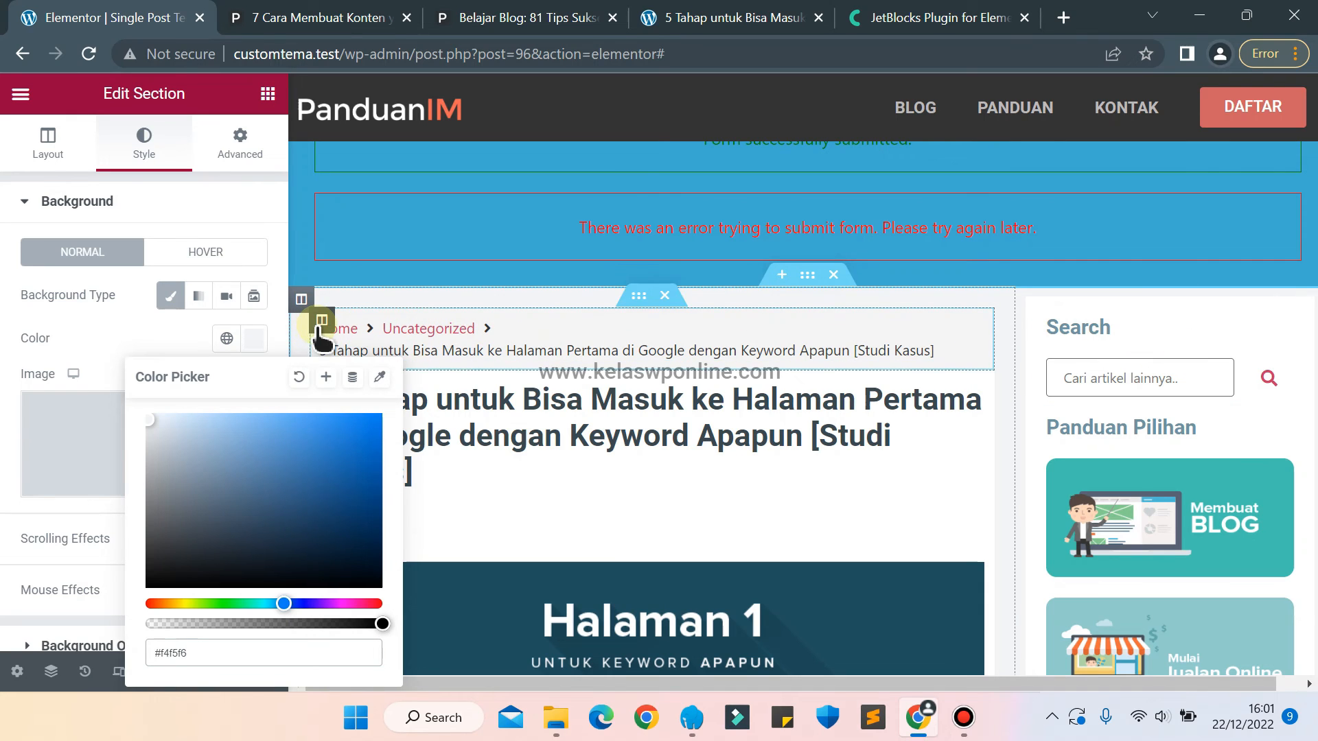
Darken the background color of the breadcrumb column to #E9E9E9.
{"action": "left_click", "coordinate": [319, 323]}
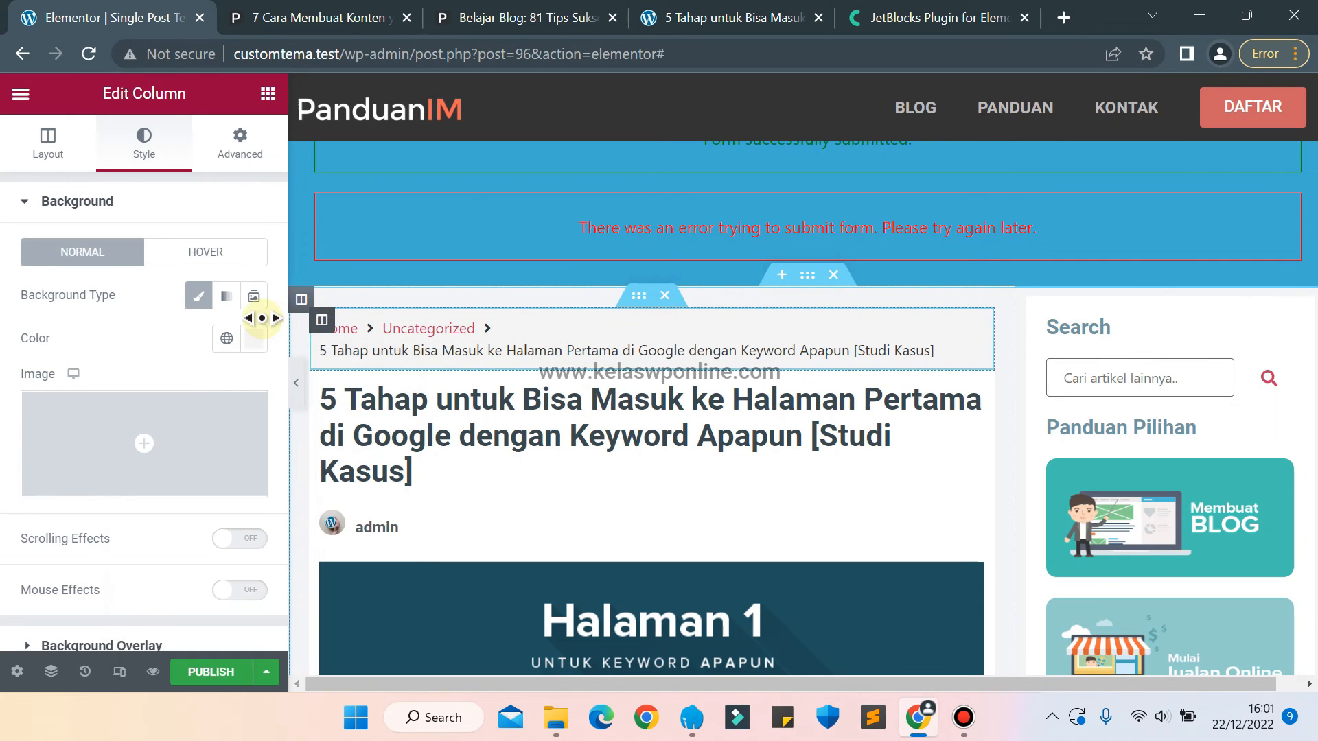
{"action": "left_click", "coordinate": [256, 339]}
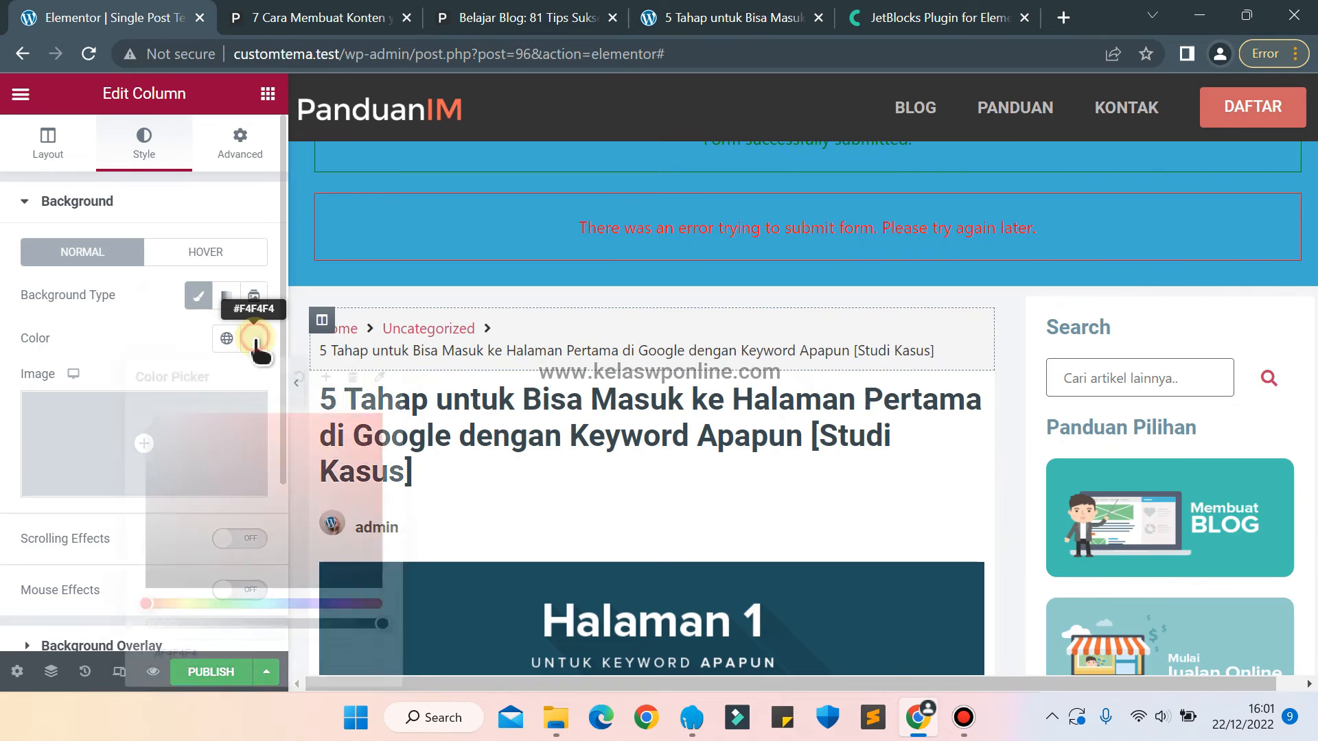
{"action": "left_click_drag", "start_coordinate": [221, 462], "coordinate": [146, 421]}
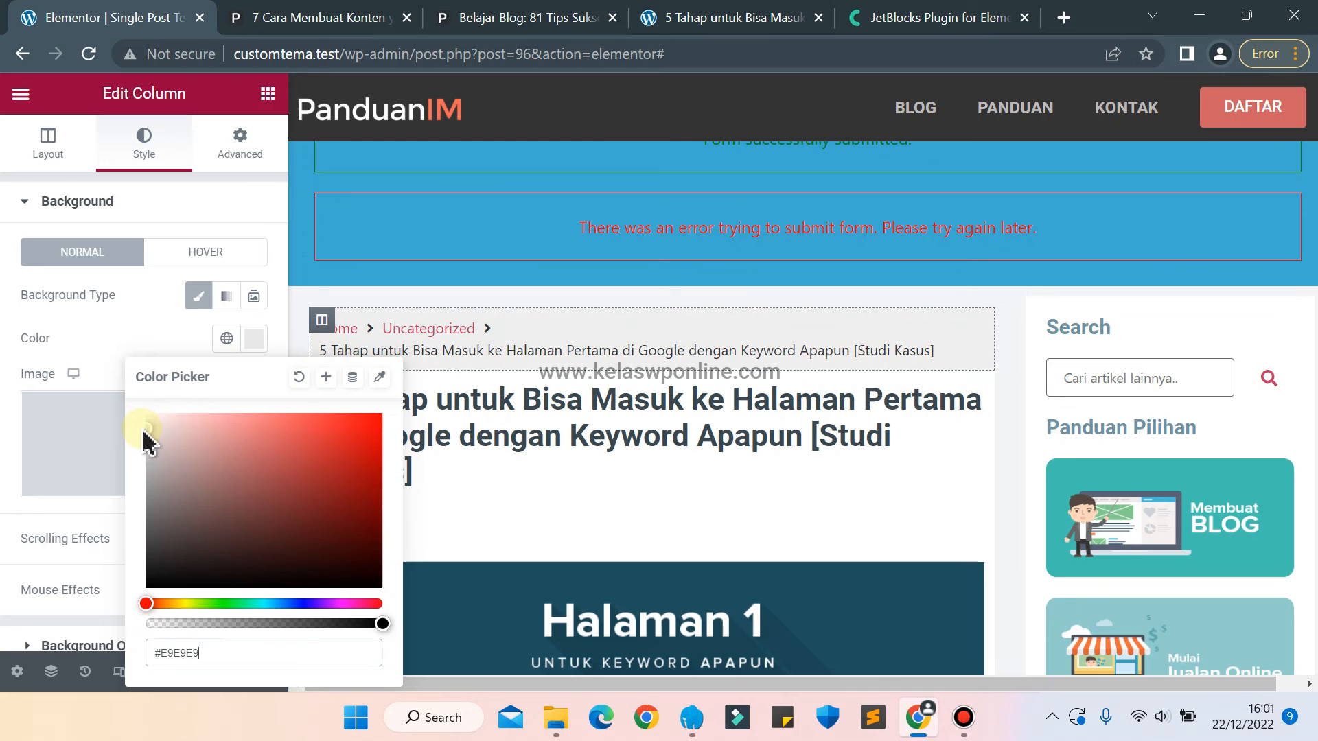
{"action": "left_click", "coordinate": [97, 361]}
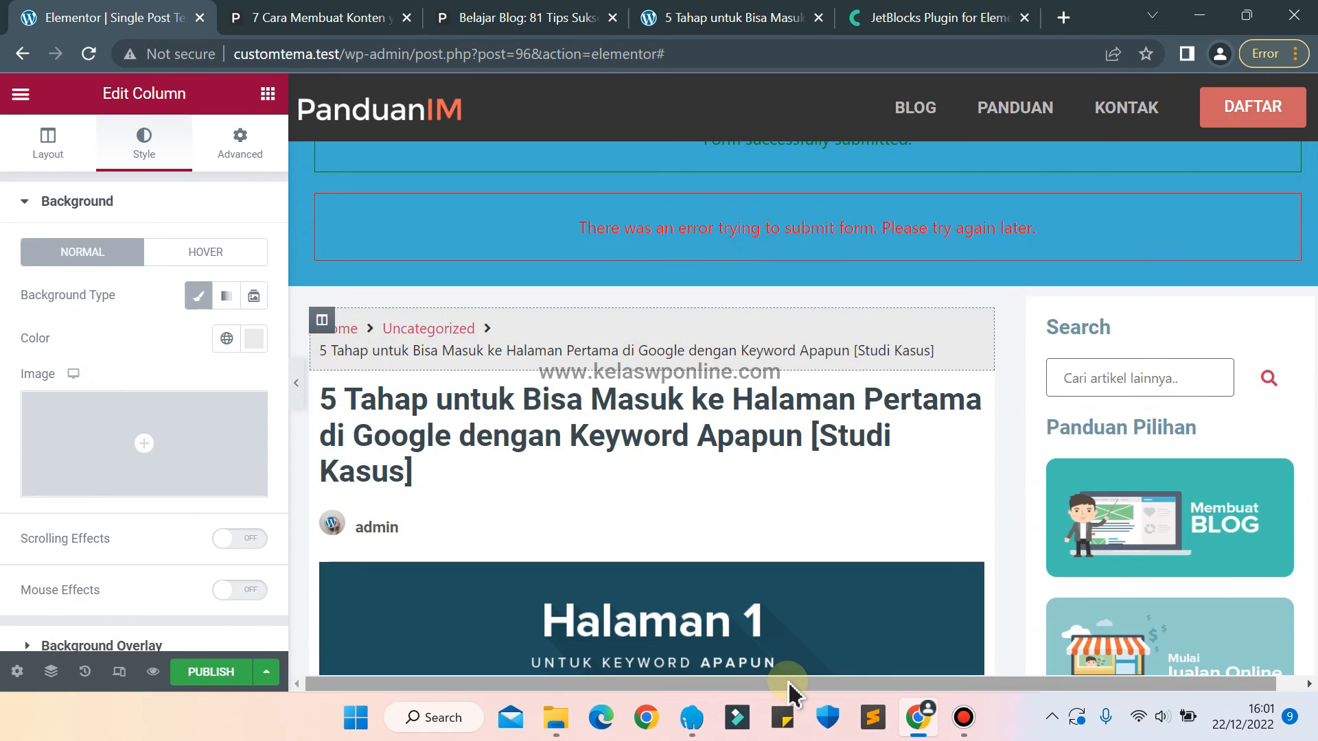
Try a margin of 15 px on all sides of the inner column holding the article title and content.
{"action": "left_click_drag", "start_coordinate": [790, 684], "coordinate": [1258, 538]}
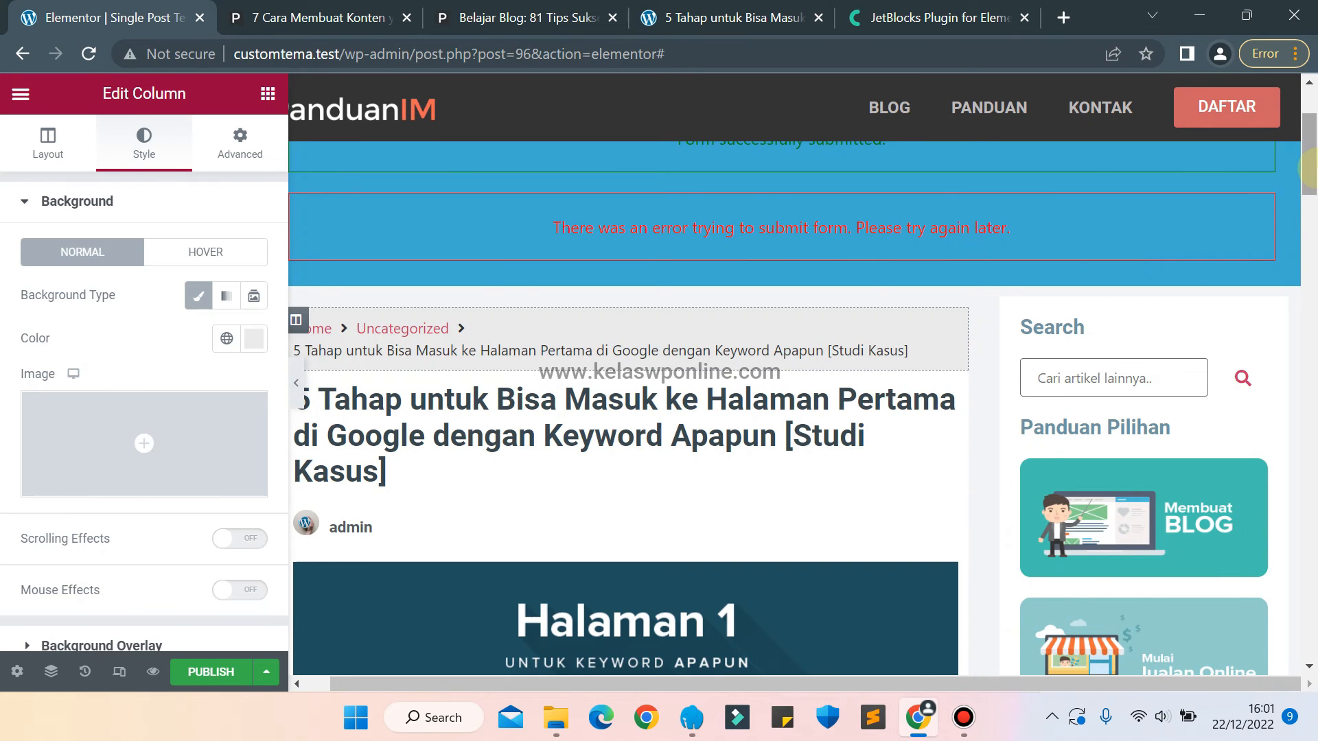
{"action": "left_click_drag", "start_coordinate": [1307, 168], "coordinate": [1306, 196]}
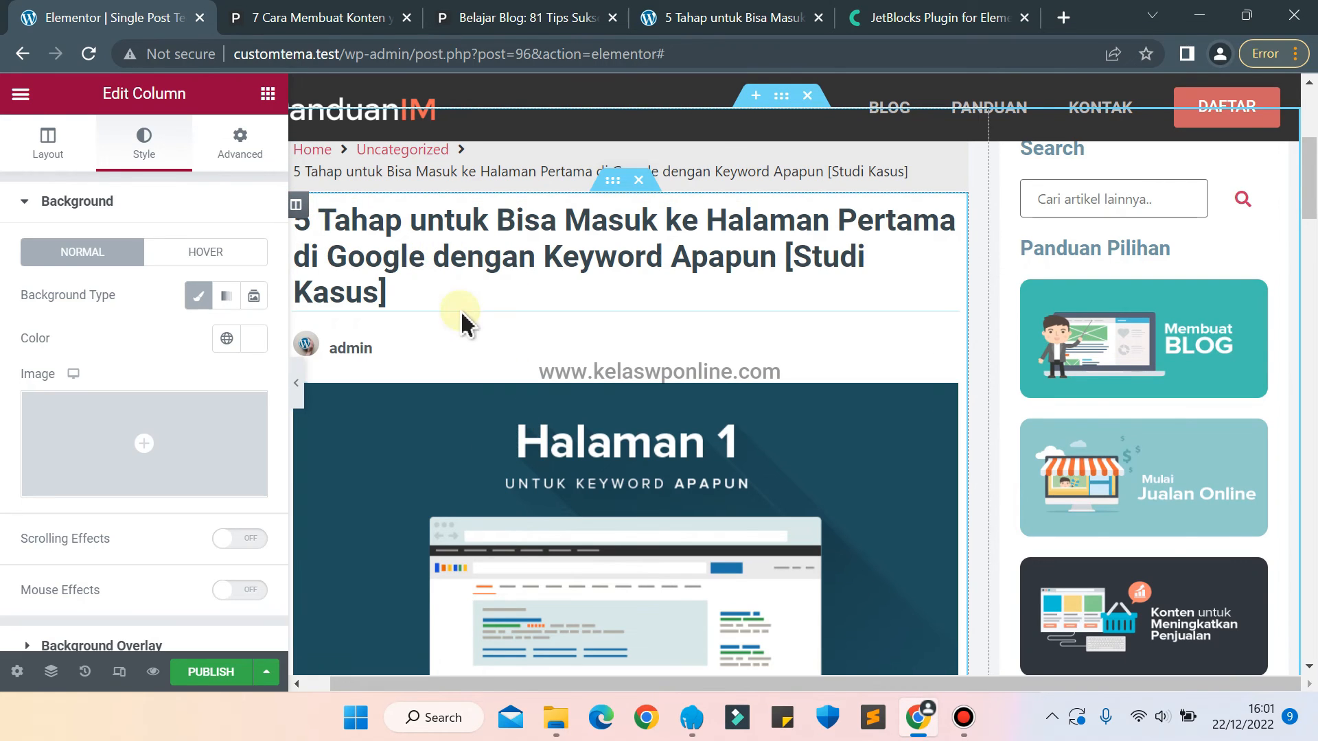
{"action": "left_click", "coordinate": [237, 146]}
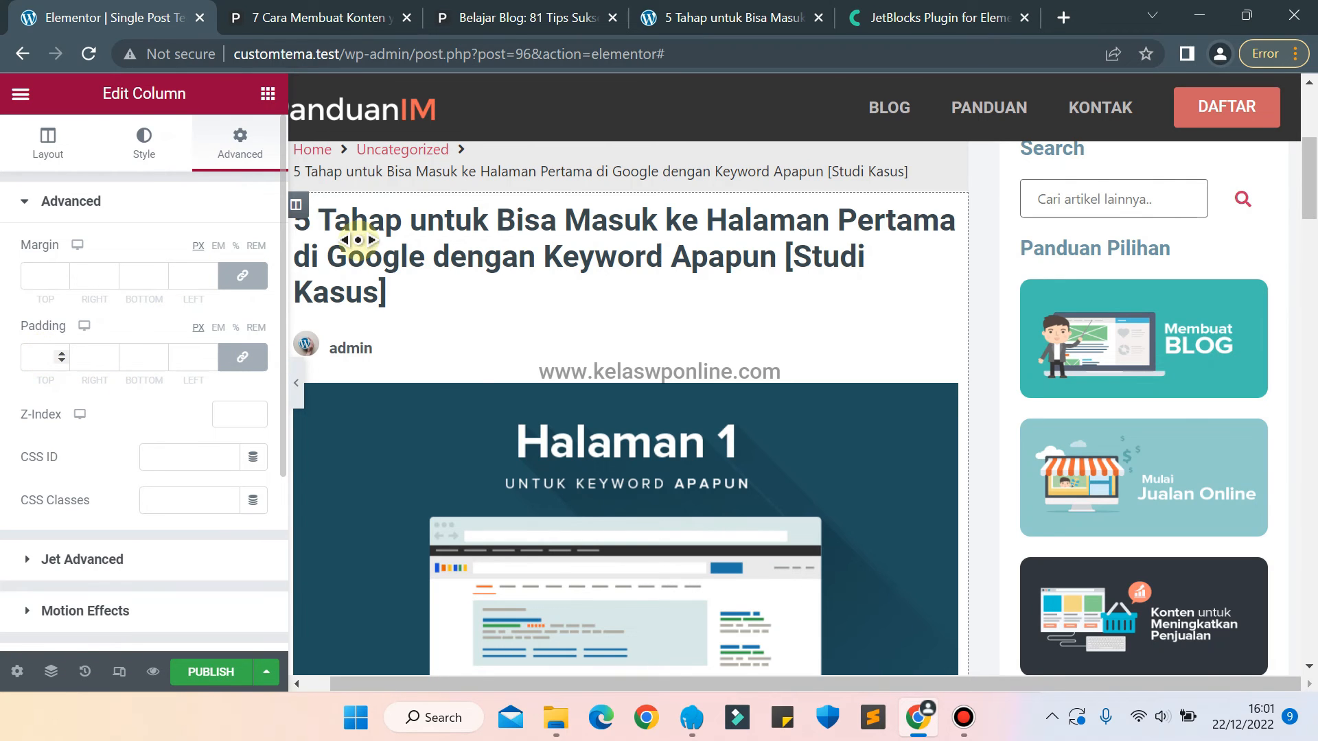
{"action": "left_click_drag", "start_coordinate": [1310, 184], "coordinate": [1310, 215]}
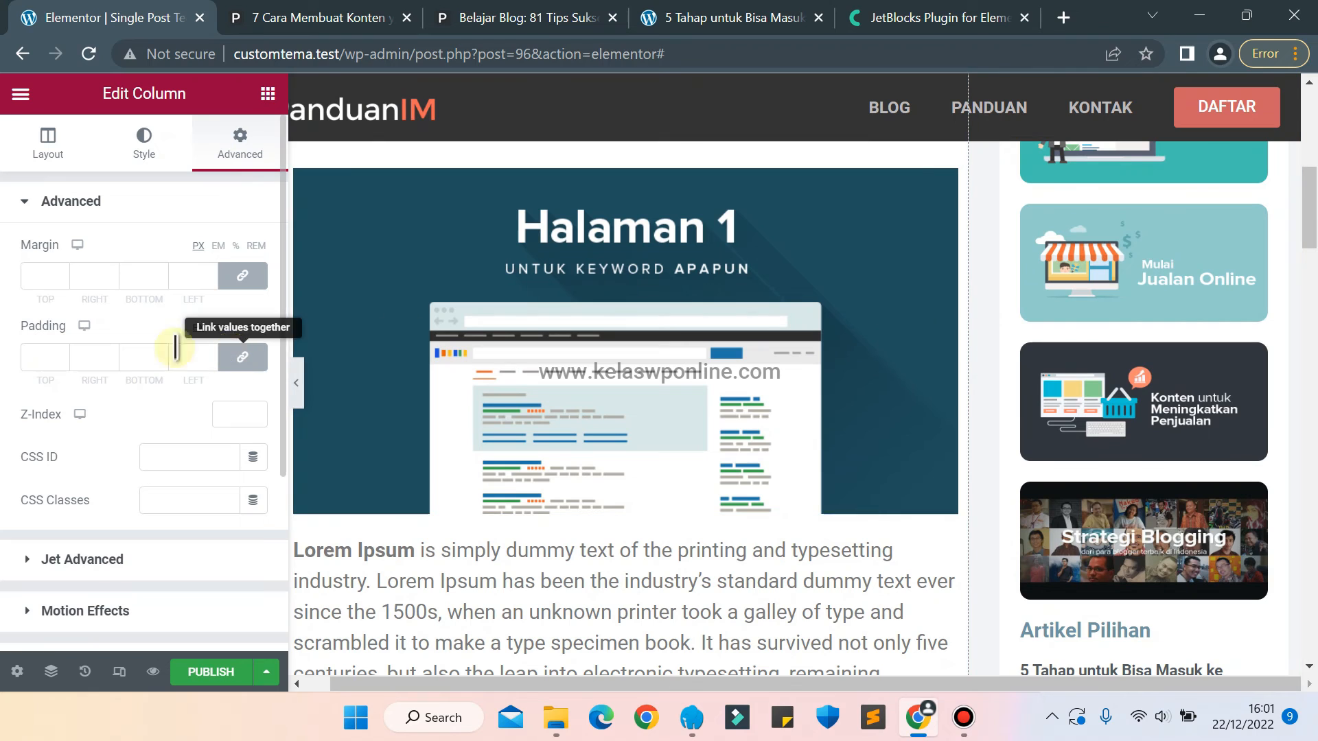
{"action": "left_click", "coordinate": [42, 276]}
{"action": "type", "text": "9"}
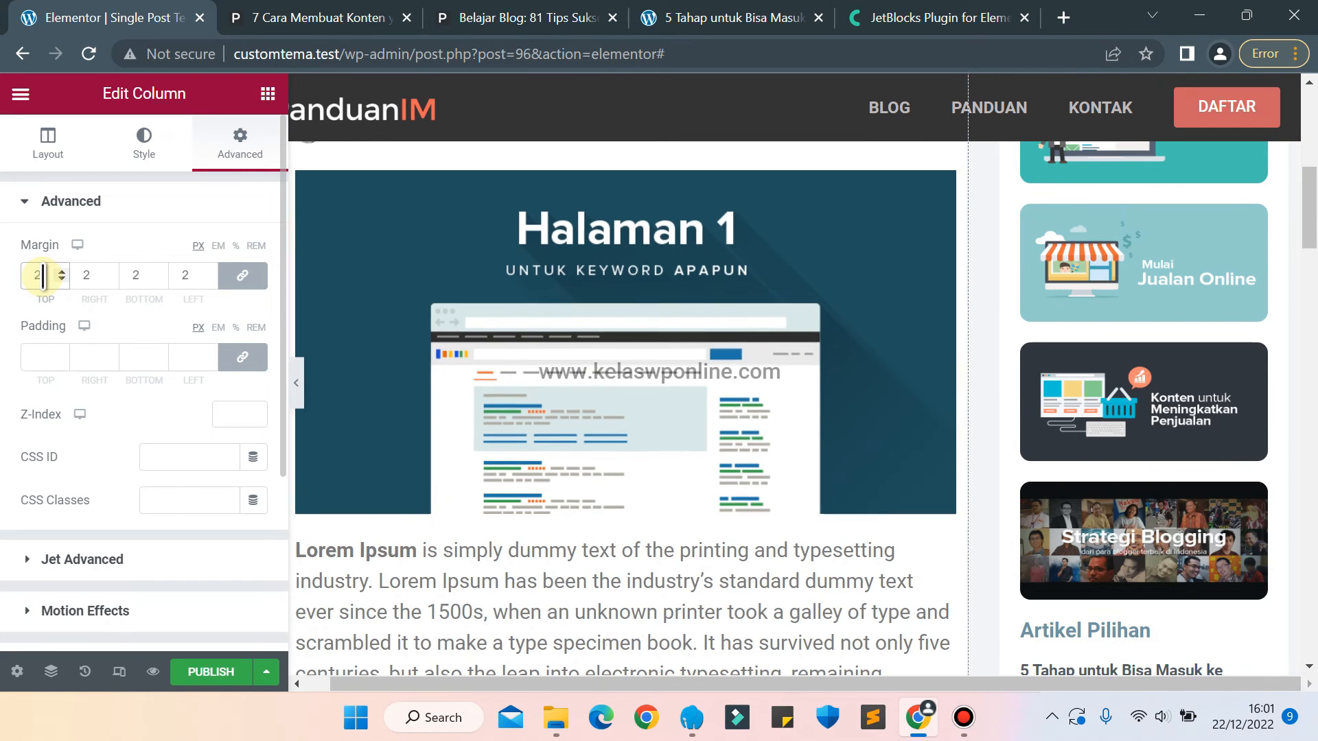
{"action": "key", "text": "BackSpace"}
{"action": "type", "text": "10"}
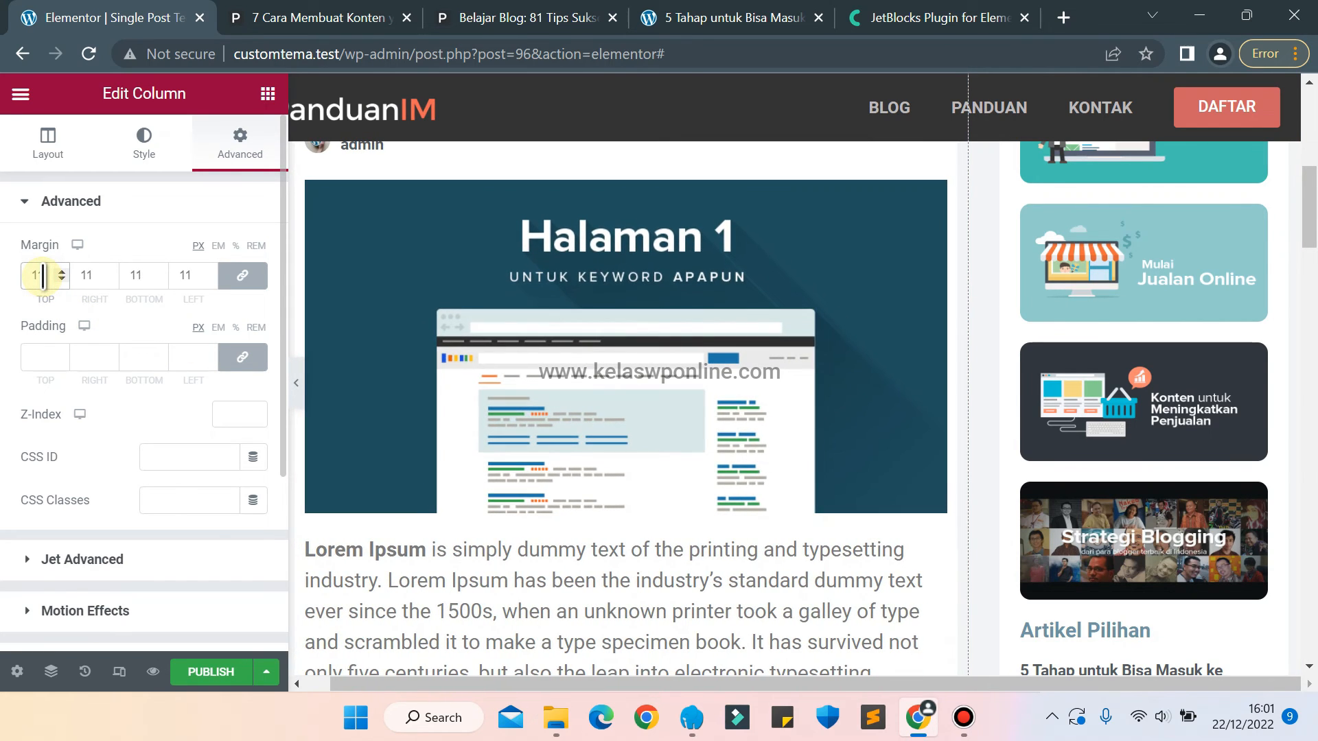
{"action": "key", "text": "Up"}
{"action": "key", "text": "Up"}
{"action": "key", "text": "Up"}
{"action": "key", "text": "Up"}
{"action": "key", "text": "Up"}
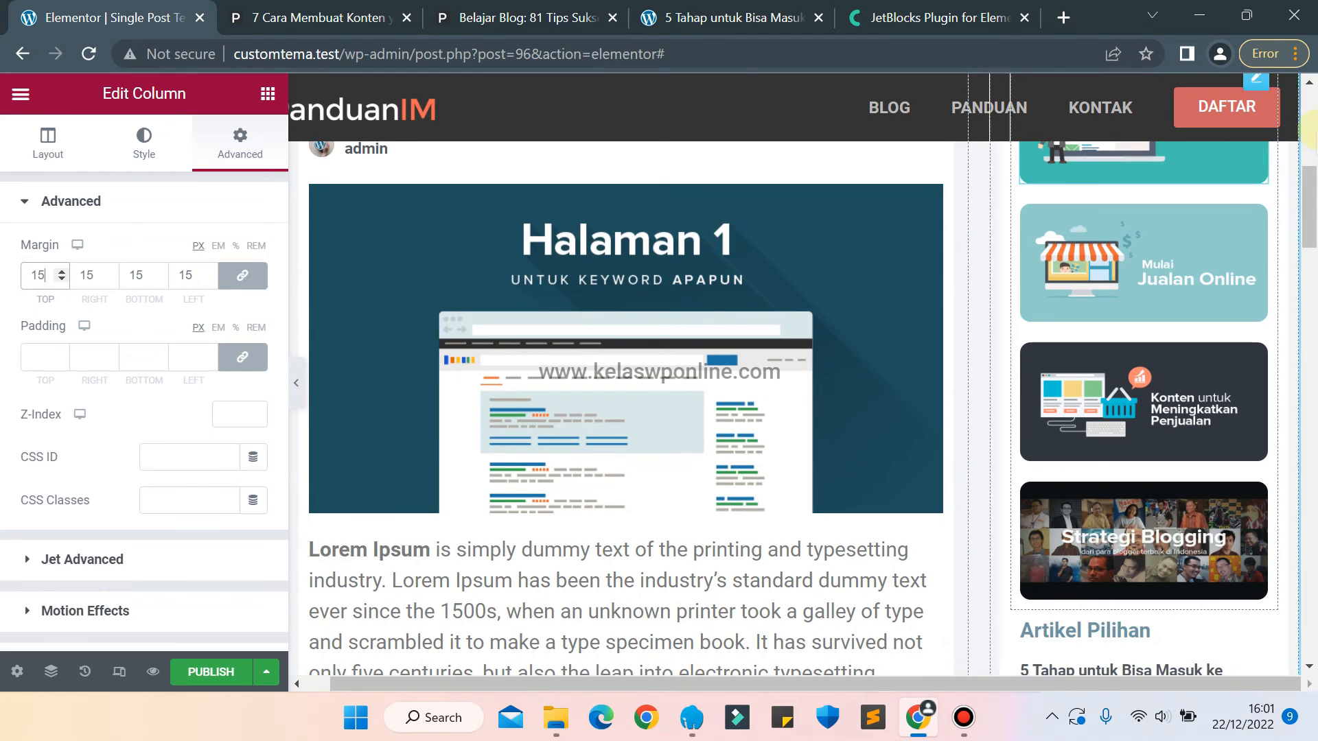
Try unlinked left margins between about 3 and 24 px on the article content column, and clear all its margins.
{"action": "left_click_drag", "start_coordinate": [1310, 177], "coordinate": [1311, 405]}
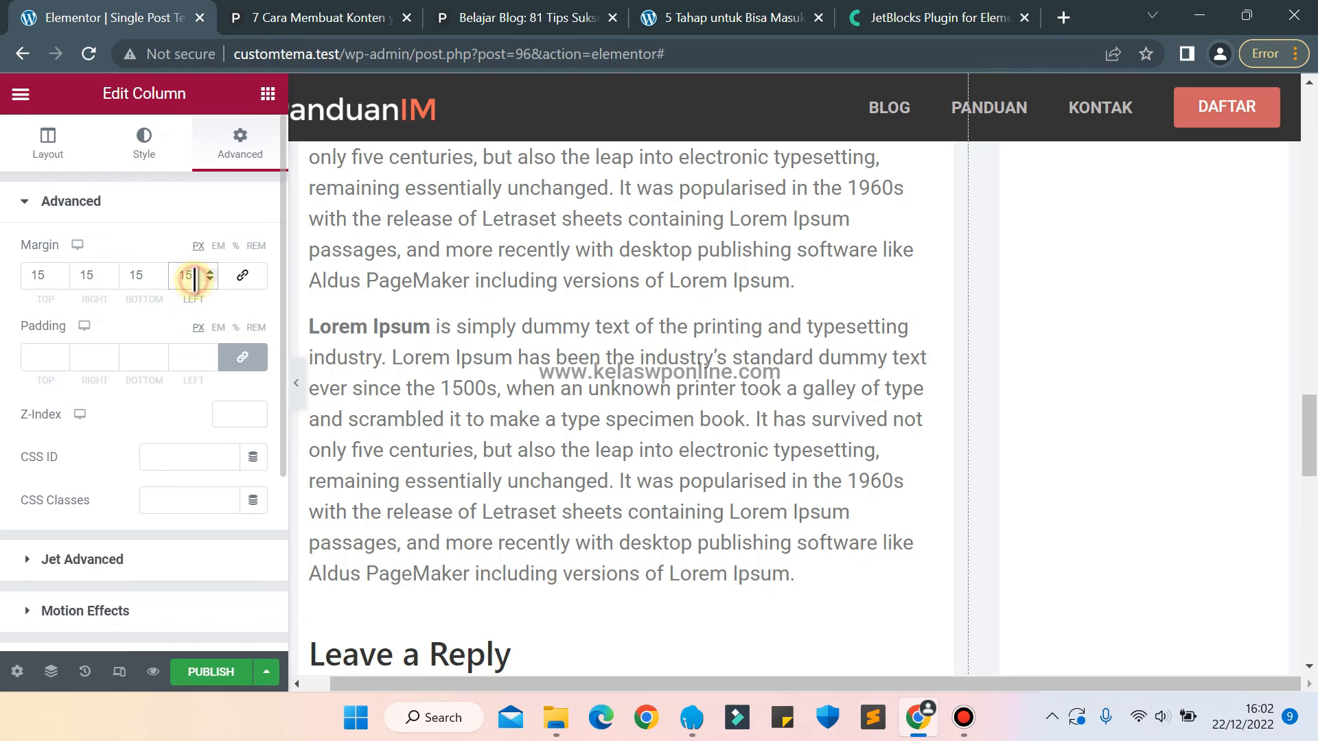
{"action": "key", "text": "Up"}
{"action": "key", "text": "Up"}
{"action": "key", "text": "Up"}
{"action": "key", "text": "Up"}
{"action": "key", "text": "Up"}
{"action": "key", "text": "Up"}
{"action": "key", "text": "Up"}
{"action": "key", "text": "Up"}
{"action": "key", "text": "Up"}
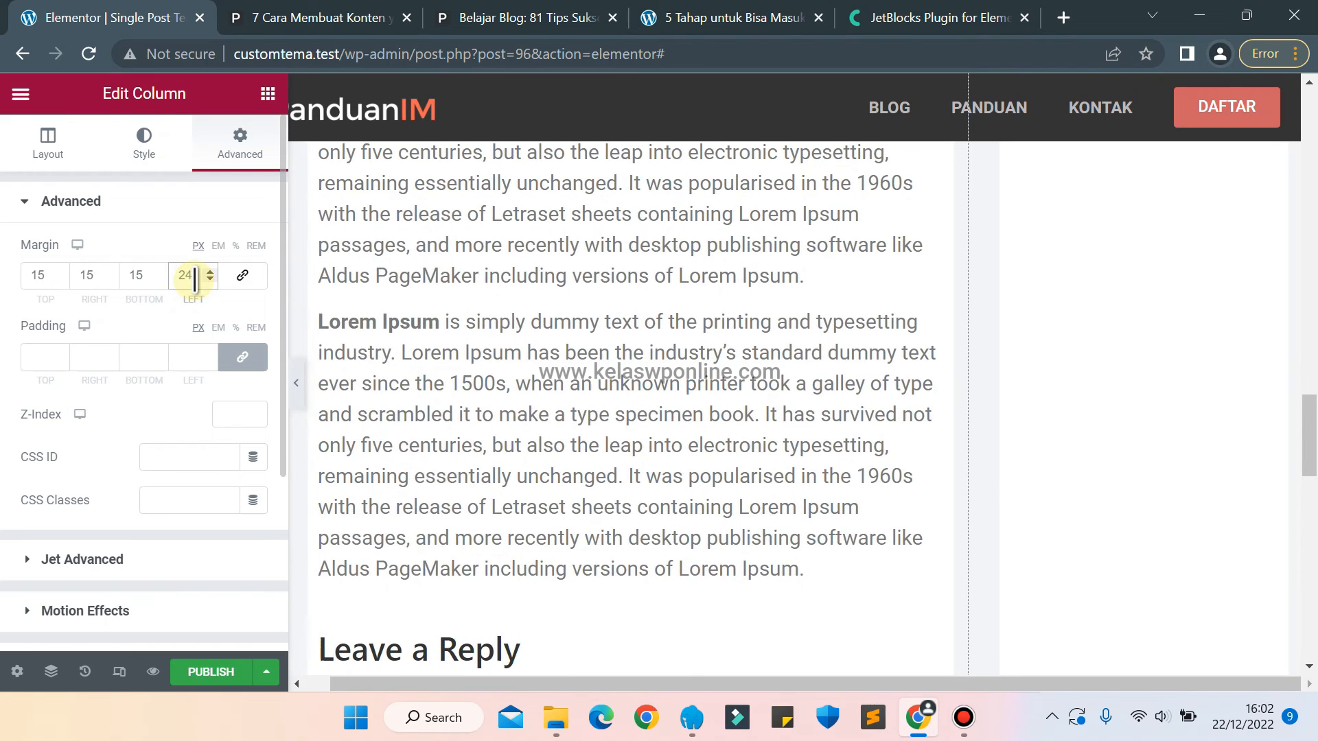
{"action": "key", "text": "Down"}
{"action": "key", "text": "Down"}
{"action": "key", "text": "Down"}
{"action": "key", "text": "Down"}
{"action": "key", "text": "Down"}
{"action": "key", "text": "Down"}
{"action": "key", "text": "Down"}
{"action": "key", "text": "Down"}
{"action": "key", "text": "Down"}
{"action": "key", "text": "Down"}
{"action": "key", "text": "Down"}
{"action": "key", "text": "Down"}
{"action": "key", "text": "Down"}
{"action": "key", "text": "Down"}
{"action": "key", "text": "Down"}
{"action": "key", "text": "Down"}
{"action": "key", "text": "Down"}
{"action": "key", "text": "Down"}
{"action": "key", "text": "Down"}
{"action": "key", "text": "Down"}
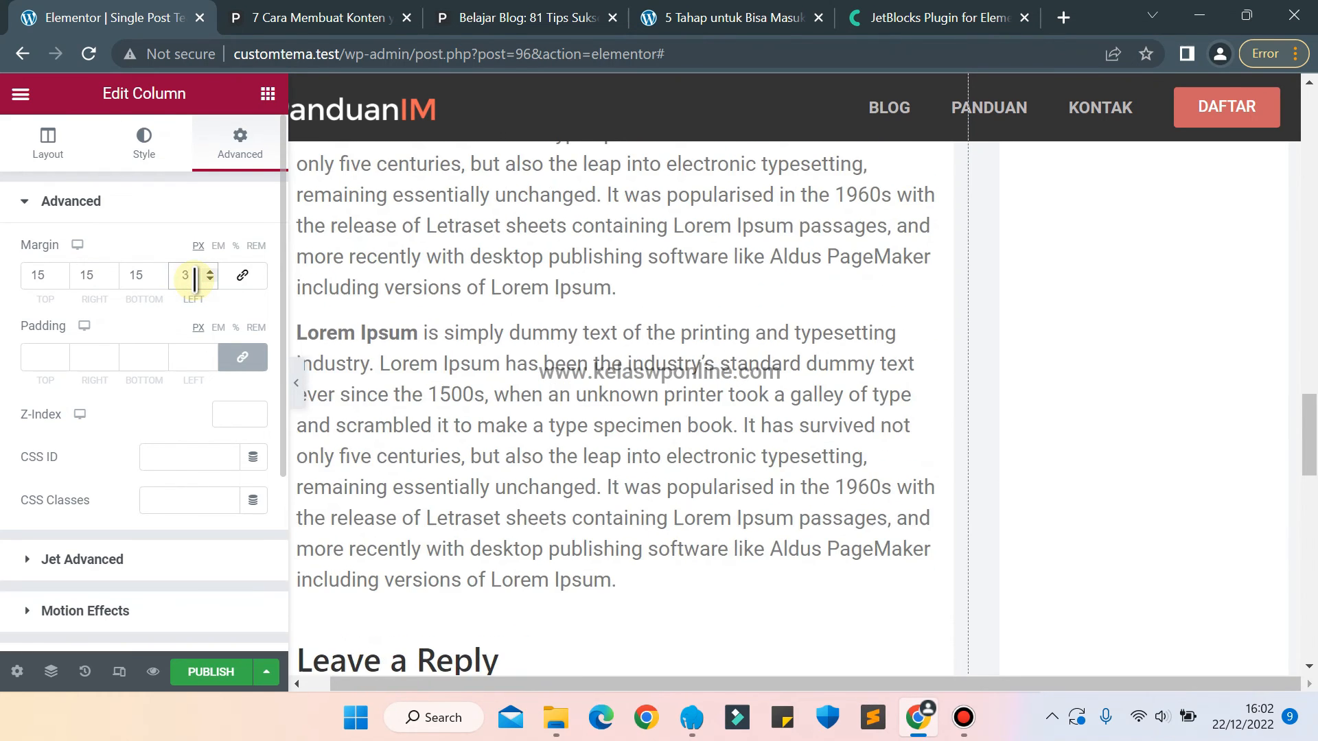
{"action": "key", "text": "Down"}
{"action": "key", "text": "Down"}
{"action": "key", "text": "Down"}
{"action": "left_click", "coordinate": [243, 278]}
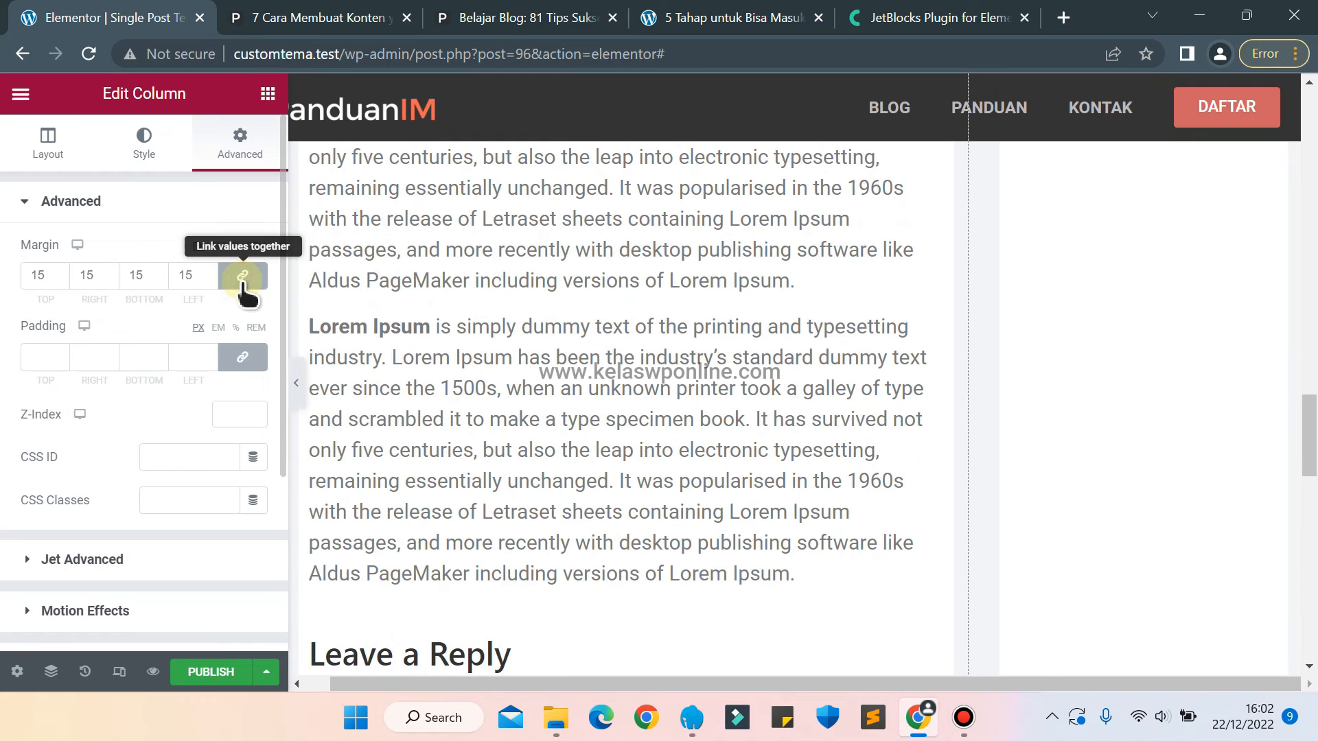
{"action": "key", "text": "BackSpace"}
{"action": "key", "text": "BackSpace"}
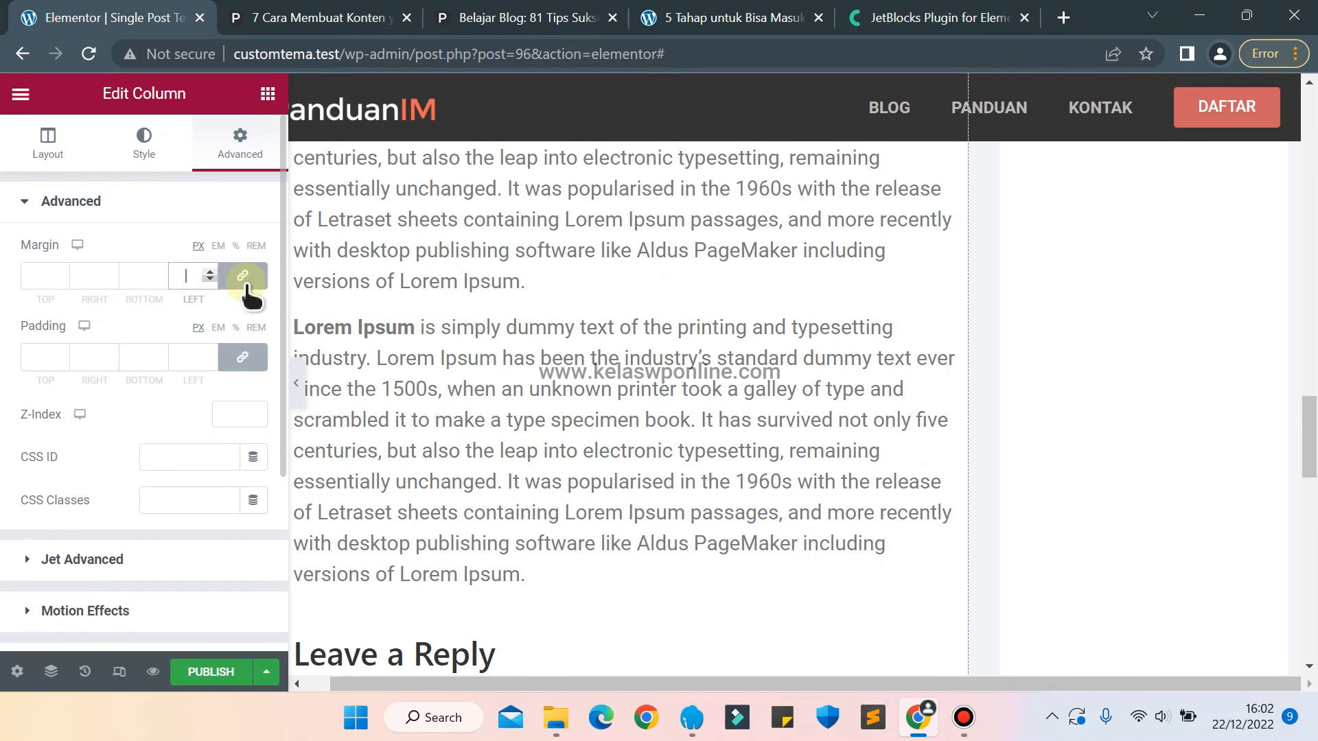
Set the padding of the article content column to 15 px on all sides.
{"action": "key", "text": "Up"}
{"action": "key", "text": "Up"}
{"action": "key", "text": "Up"}
{"action": "key", "text": "Up"}
{"action": "key", "text": "Up"}
{"action": "key", "text": "Up"}
{"action": "key", "text": "Up"}
{"action": "key", "text": "Up"}
{"action": "key", "text": "Up"}
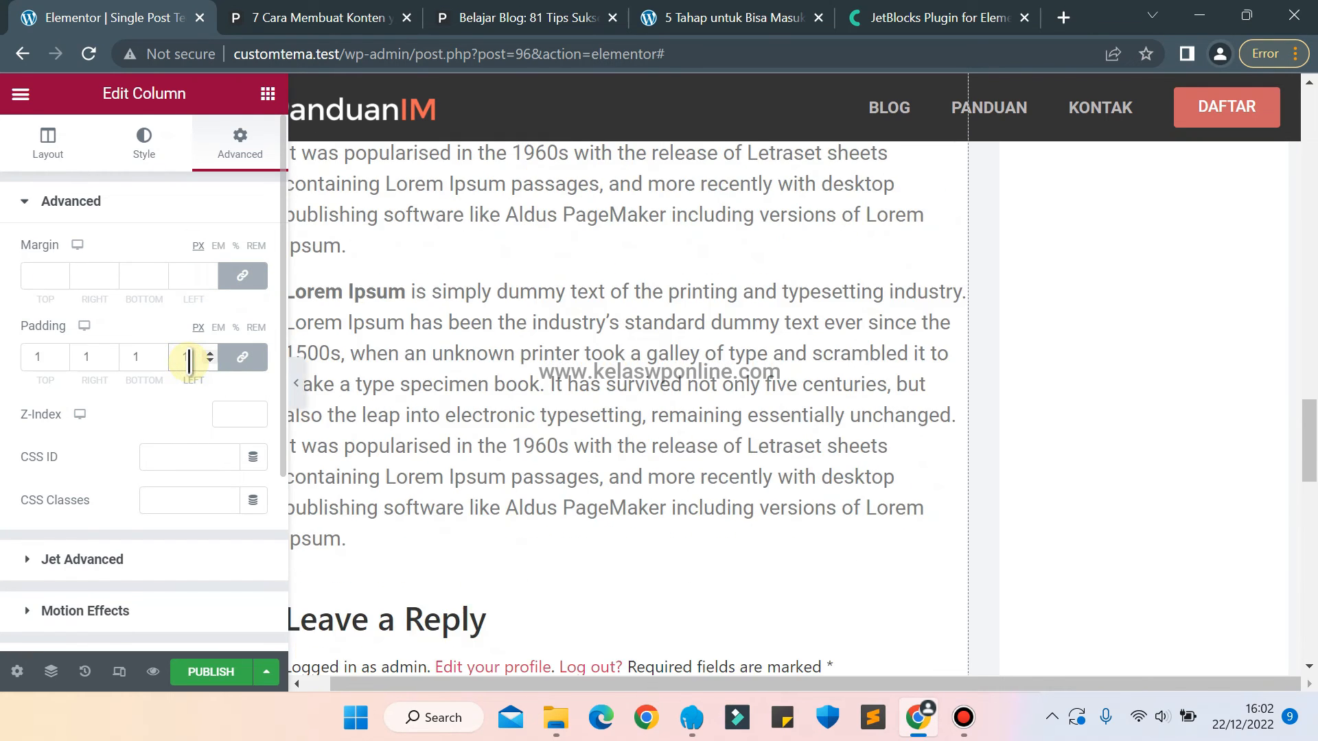
{"action": "key", "text": "Up"}
{"action": "key", "text": "Up"}
{"action": "key", "text": "Up"}
{"action": "key", "text": "Up"}
{"action": "key", "text": "Up"}
{"action": "key", "text": "Up"}
{"action": "key", "text": "Up"}
{"action": "key", "text": "Up"}
{"action": "key", "text": "Up"}
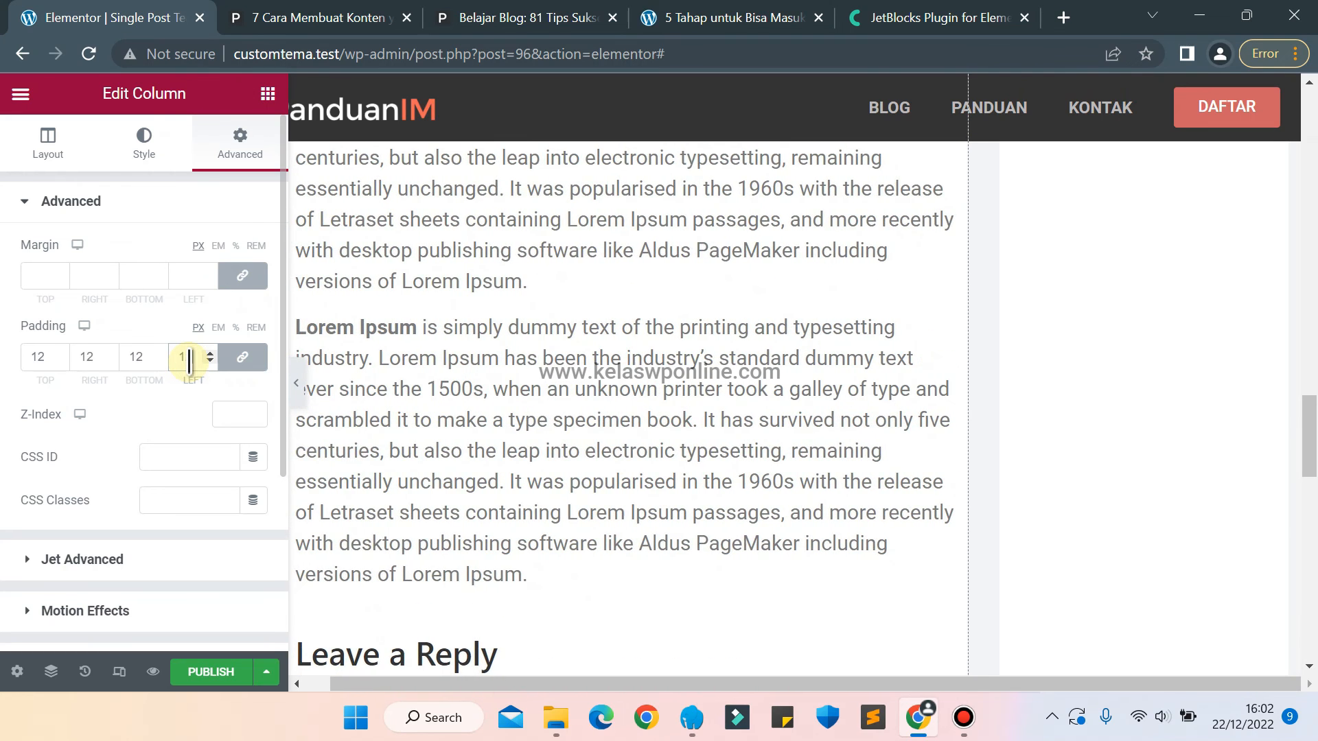
{"action": "key", "text": "Down"}
{"action": "key", "text": "Down"}
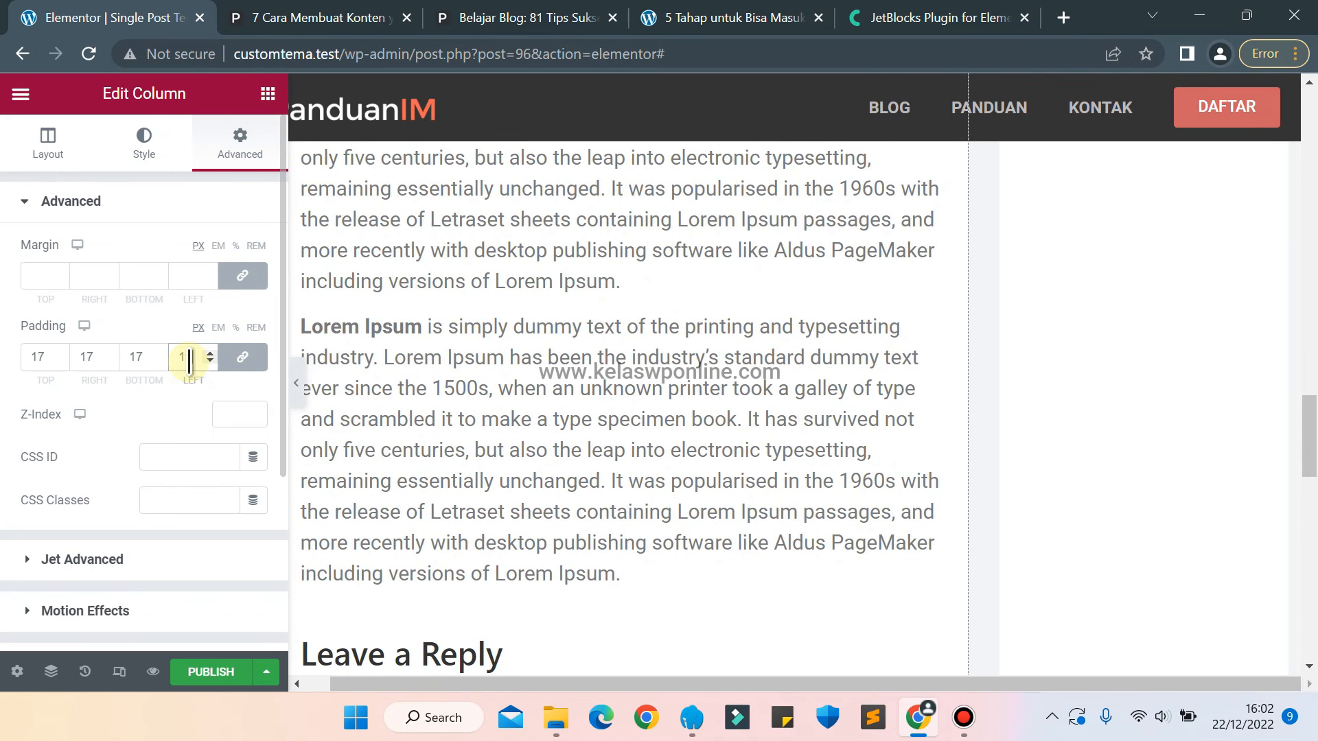
{"action": "key", "text": "Down"}
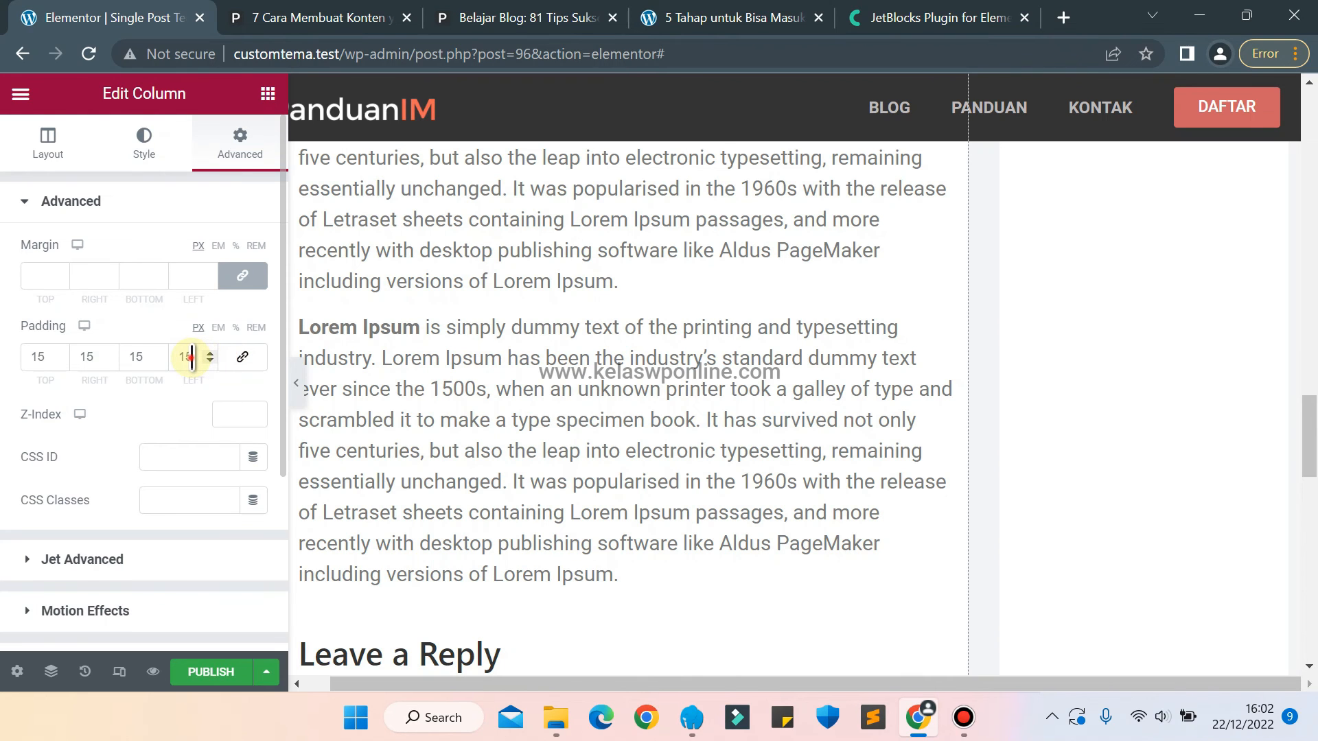
Unlink the padding values of the article content column and set its left and right padding to 25 px.
{"action": "key", "text": "BackSpace"}
{"action": "type", "text": "2"}
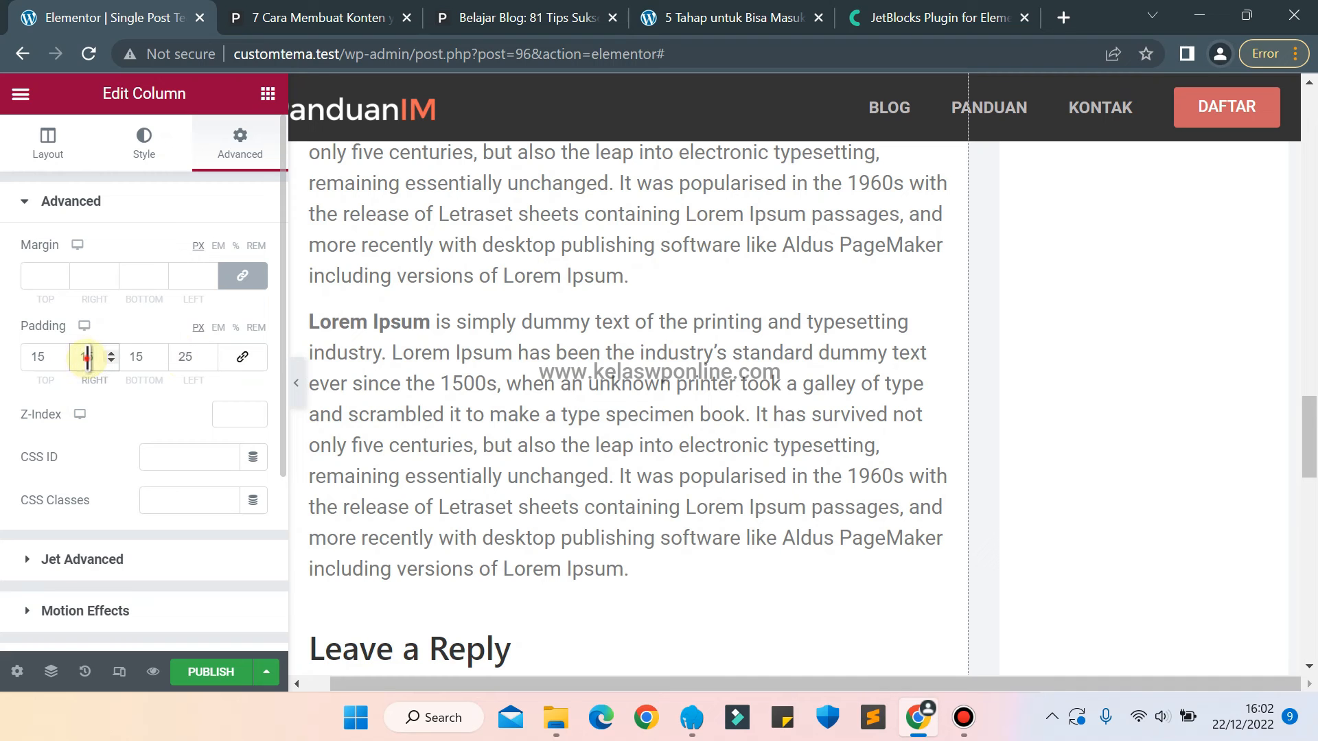
{"action": "key", "text": "BackSpace"}
{"action": "type", "text": "2"}
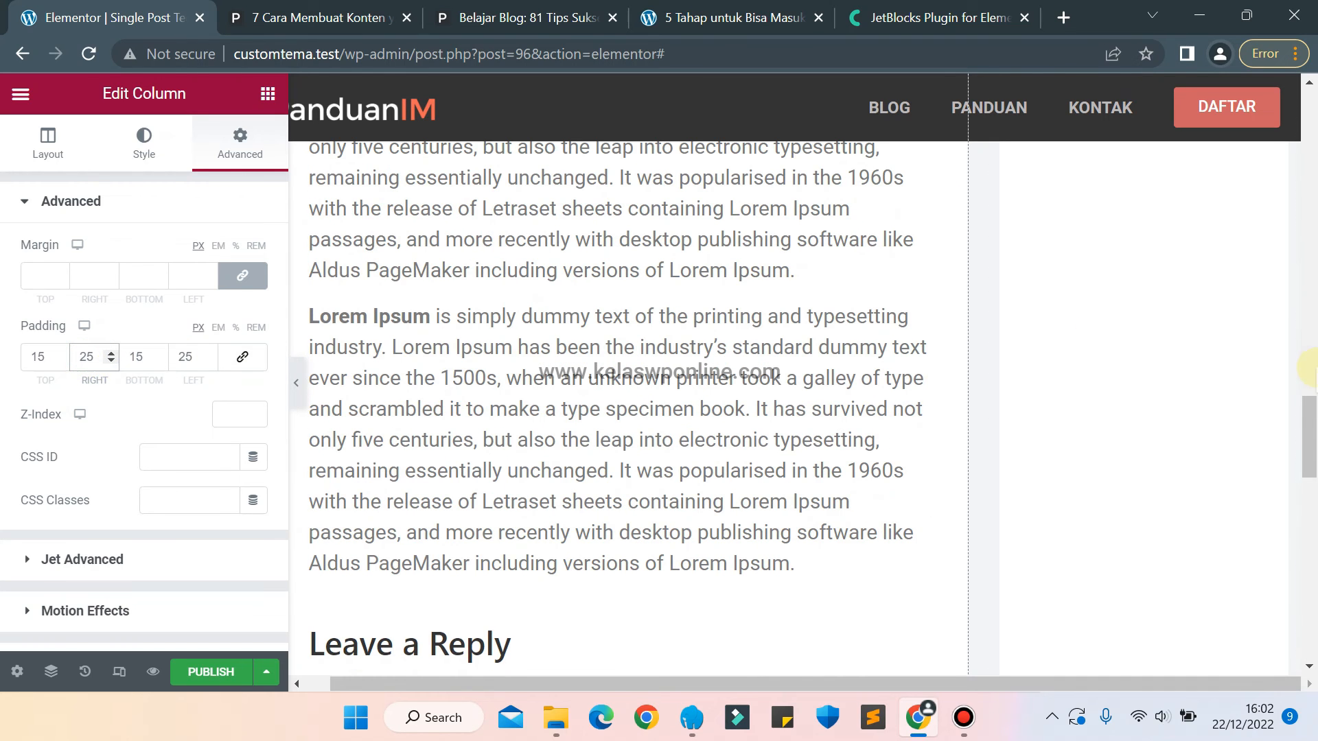
{"action": "left_click_drag", "start_coordinate": [1299, 452], "coordinate": [1311, 100]}
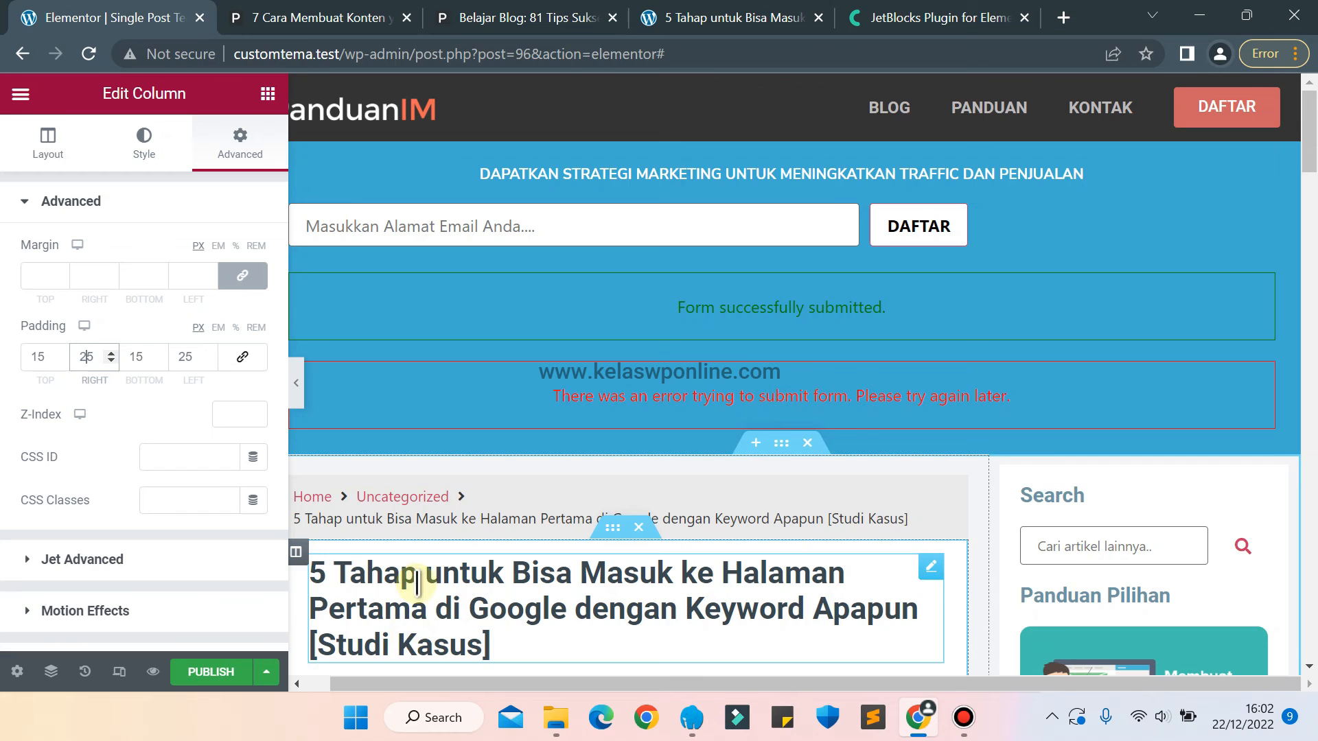
Reload the live "5 Tahap untuk Bisa Masuk" article page and examine its layout down to the comment form.
{"action": "left_click", "coordinate": [669, 13]}
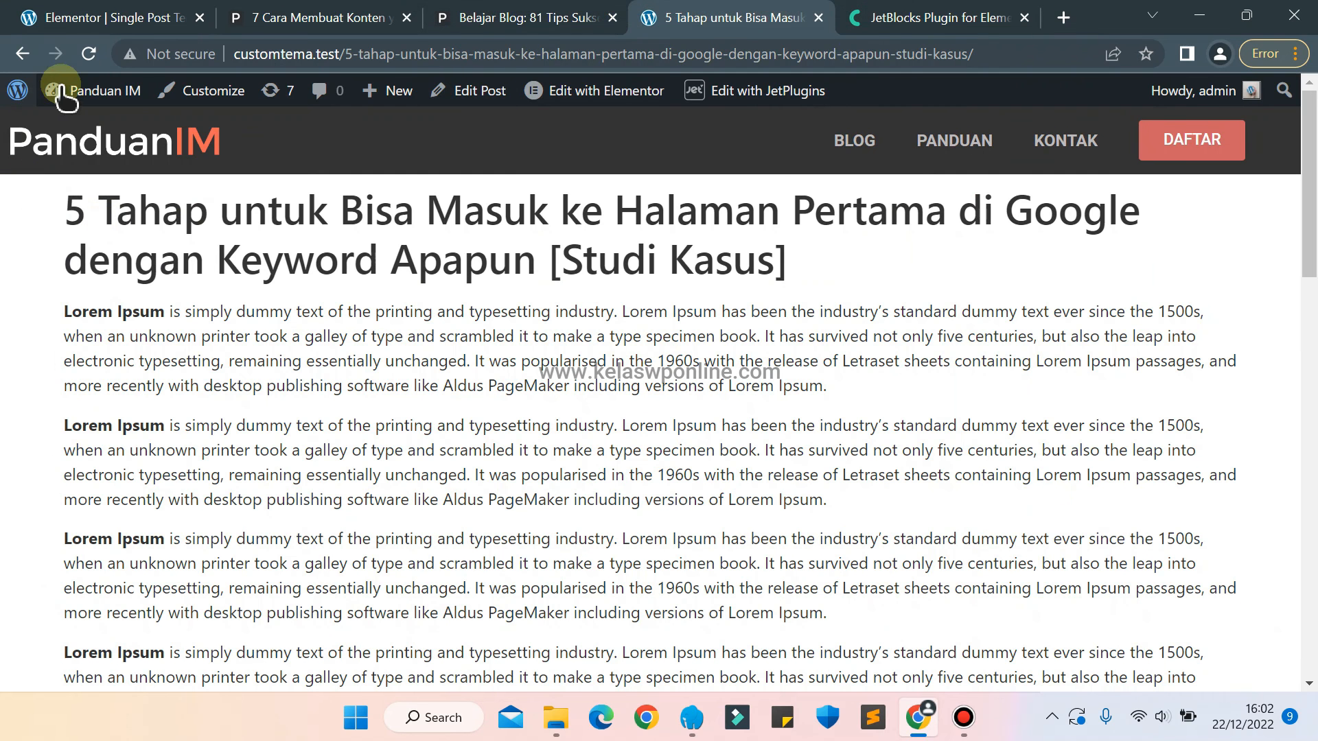
{"action": "left_click", "coordinate": [87, 55]}
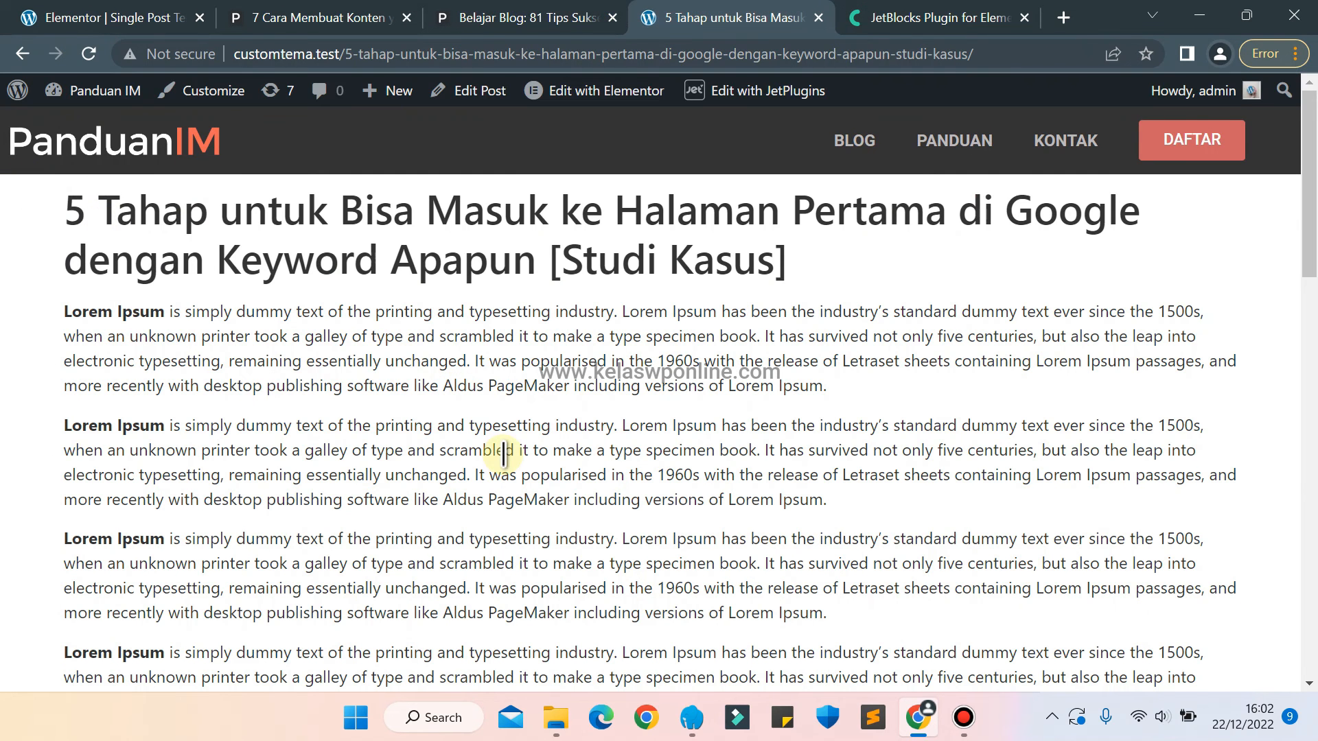
{"action": "scroll", "coordinate": [503, 453], "scroll_direction": "down", "scroll_amount": 20}
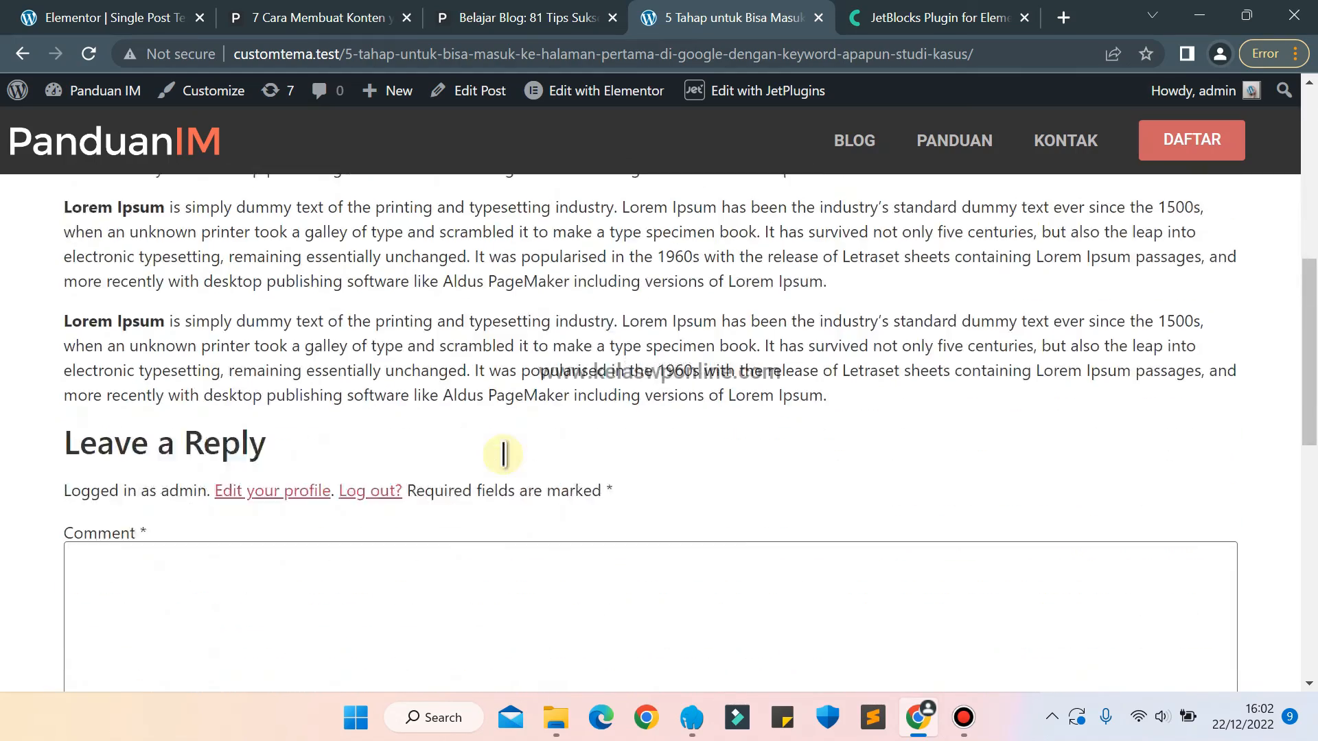
Compare the live "5 Tahap untuk Bisa Masuk" article page with the Single Post template in the editor.
{"action": "scroll", "coordinate": [503, 453], "scroll_direction": "up", "scroll_amount": 20}
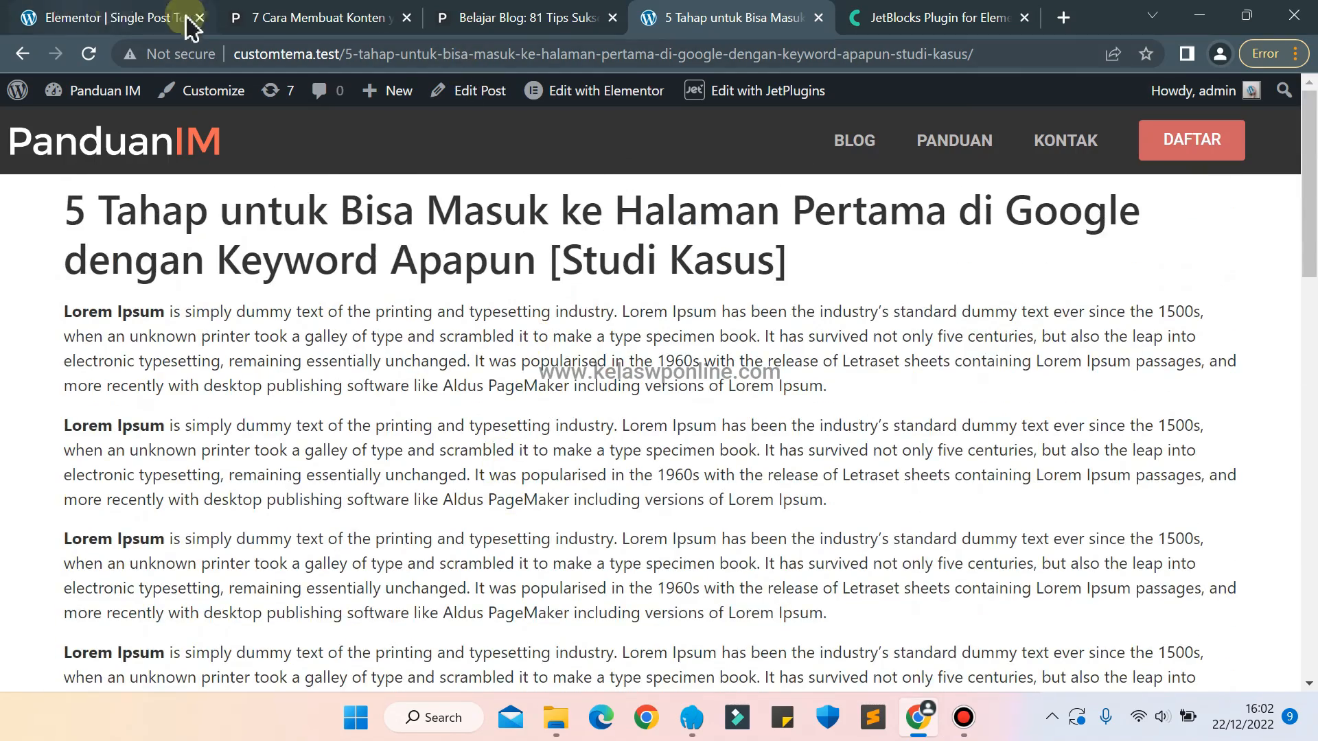
{"action": "left_click", "coordinate": [141, 14]}
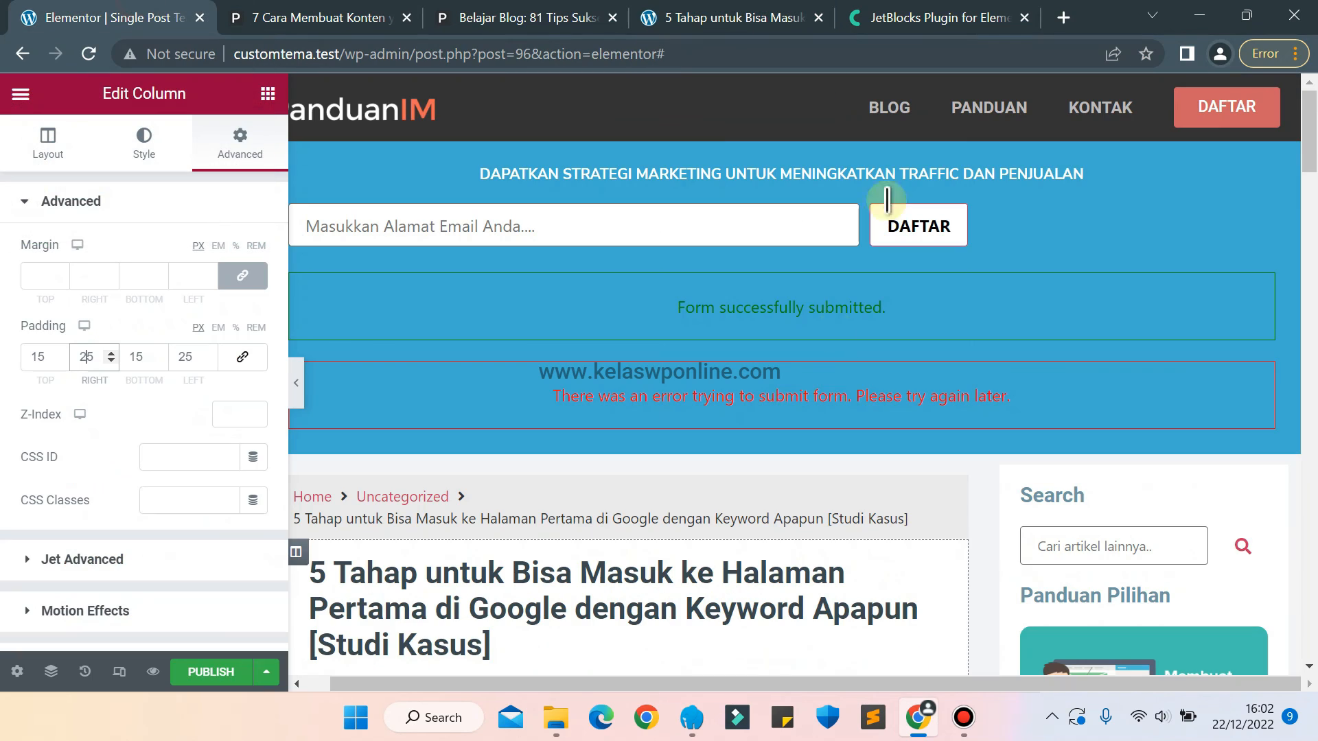
{"action": "left_click", "coordinate": [657, 15]}
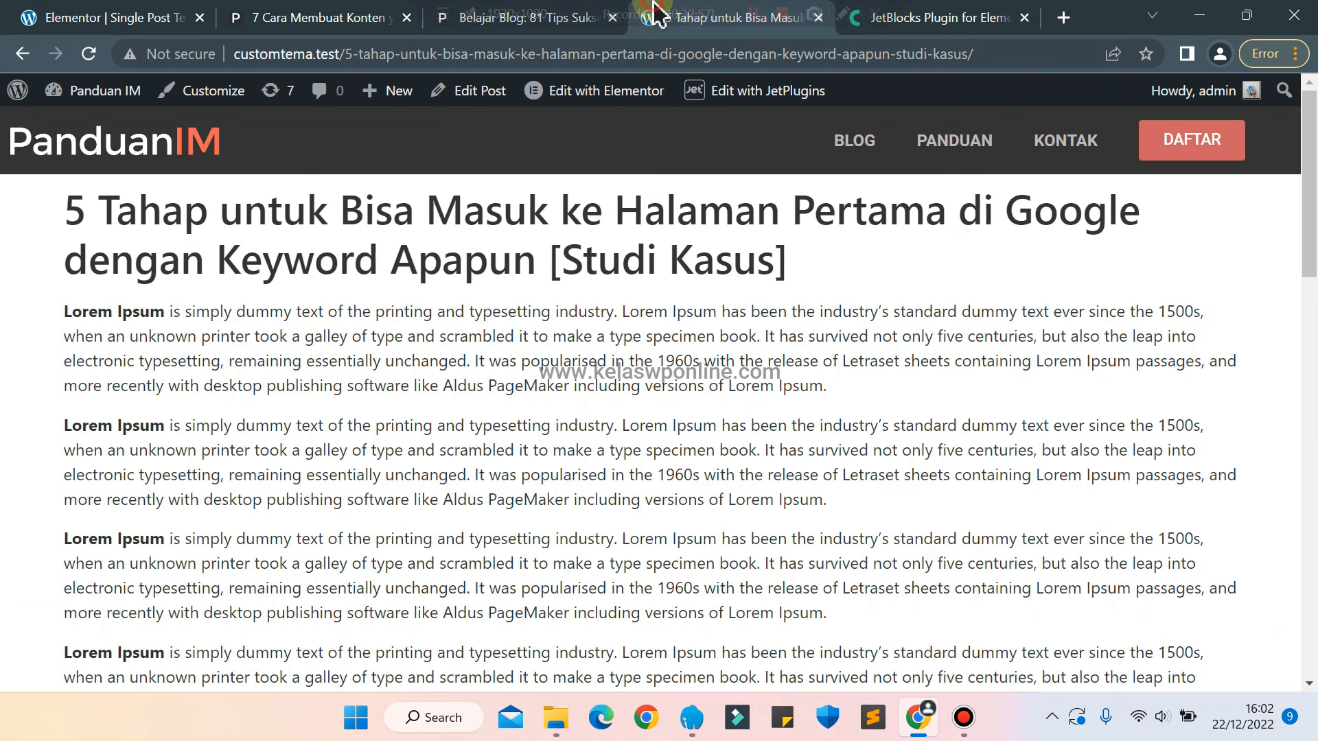
{"action": "left_click", "coordinate": [180, 14]}
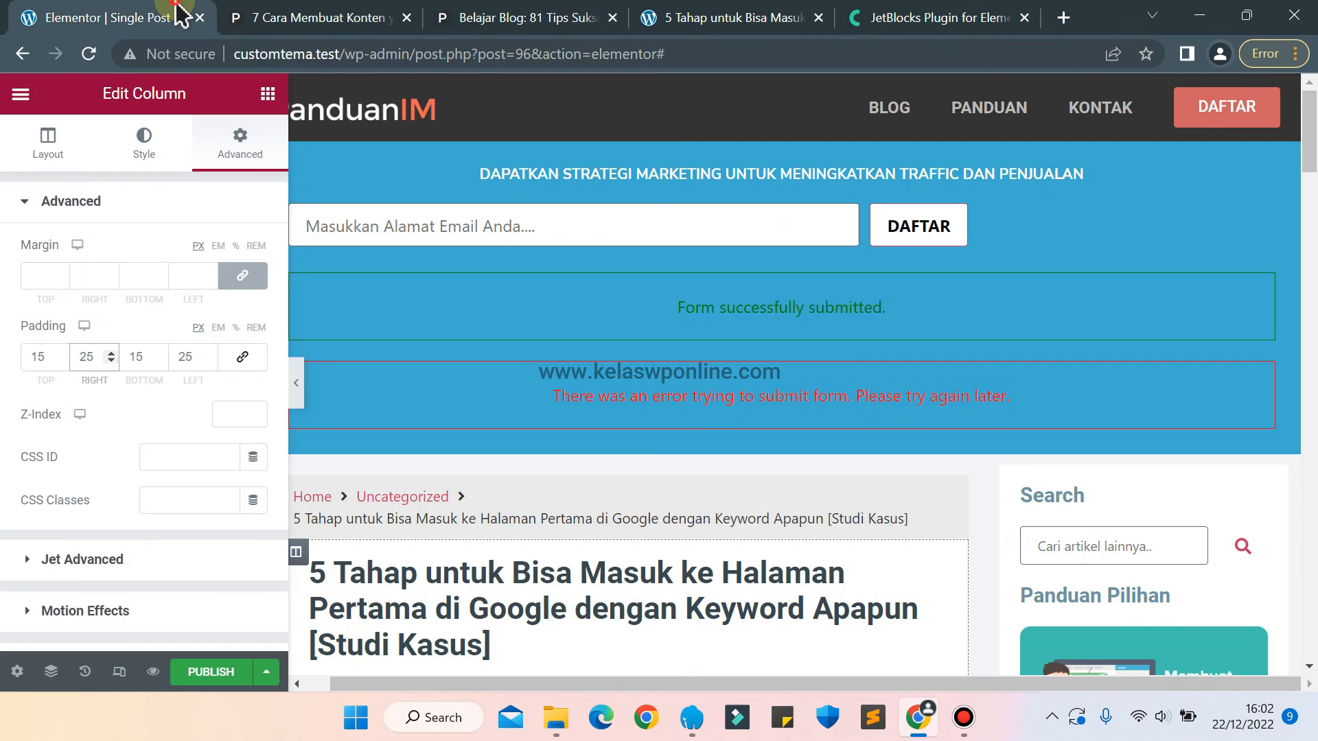
{"action": "left_click", "coordinate": [759, 14]}
{"action": "left_click", "coordinate": [31, 15]}
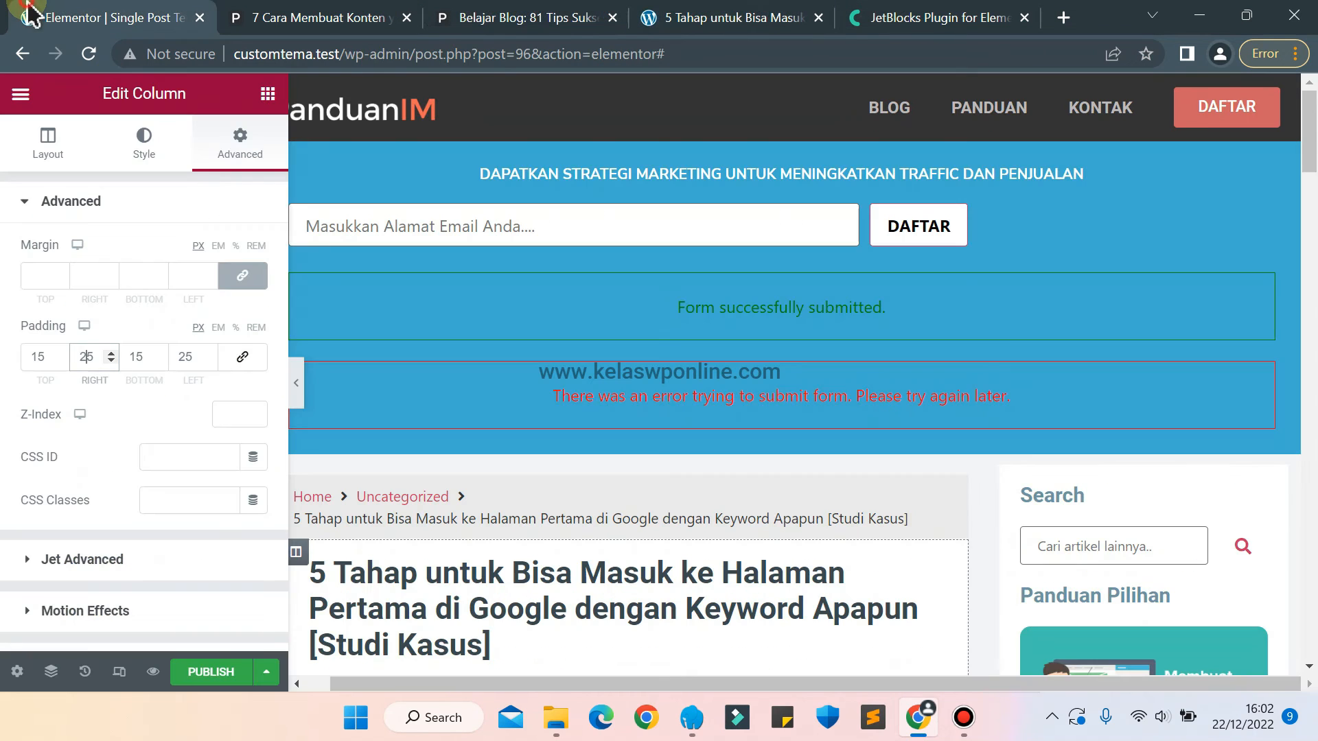
Start publishing the Single Post template and add a display condition of type Include.
{"action": "left_click", "coordinate": [206, 673]}
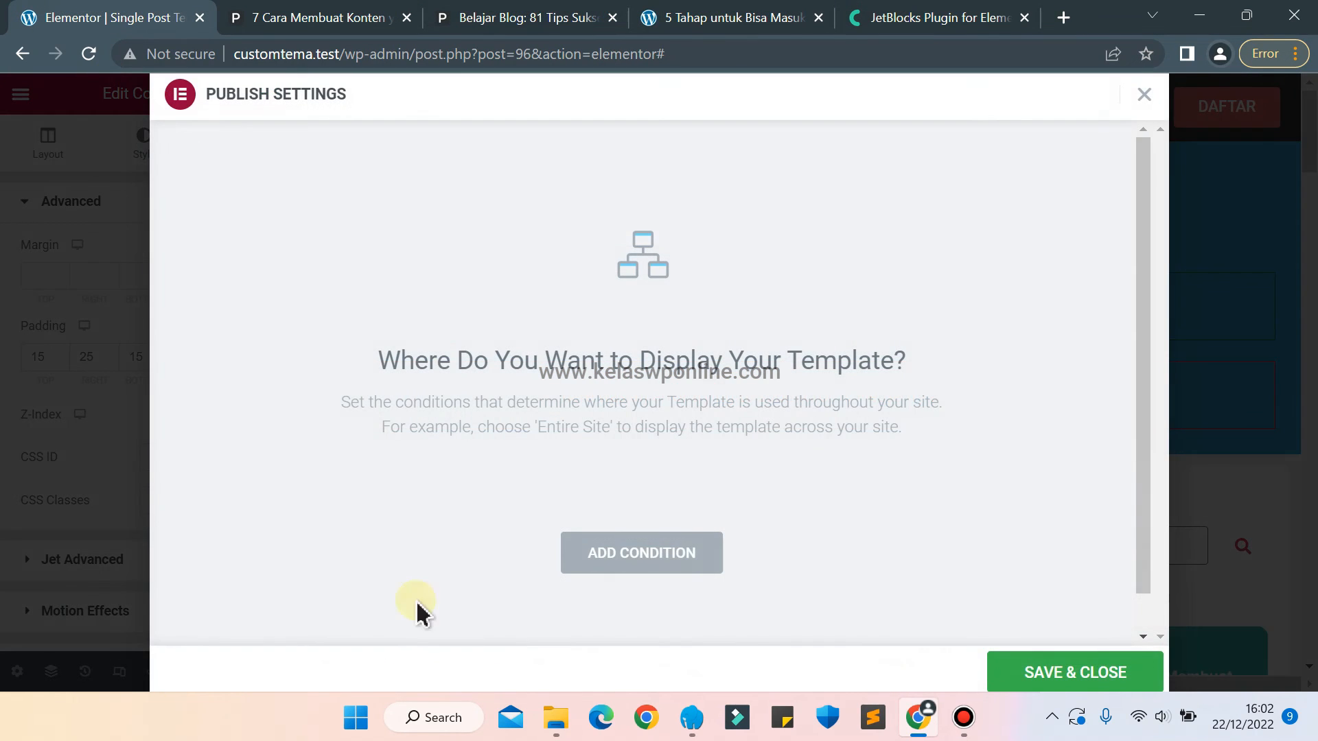
{"action": "left_click", "coordinate": [656, 567]}
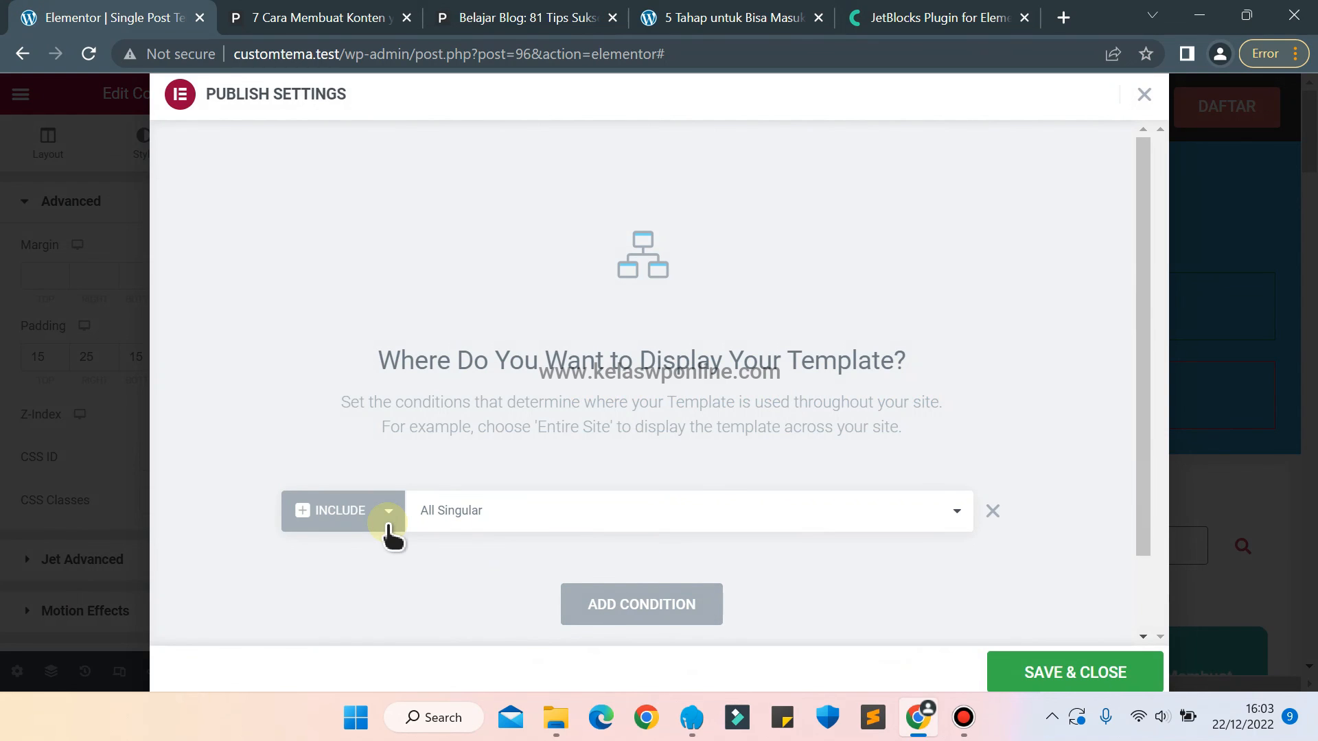
{"action": "left_click", "coordinate": [340, 522]}
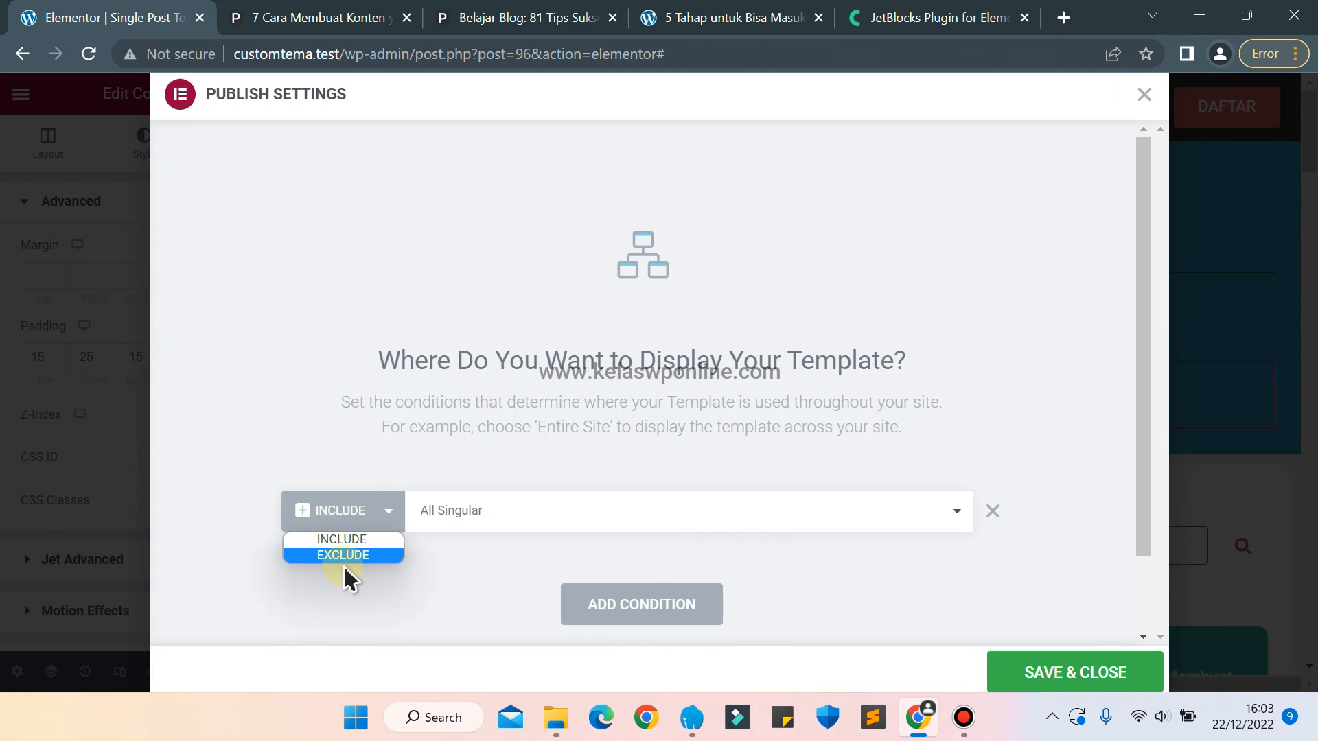
{"action": "left_click", "coordinate": [326, 540]}
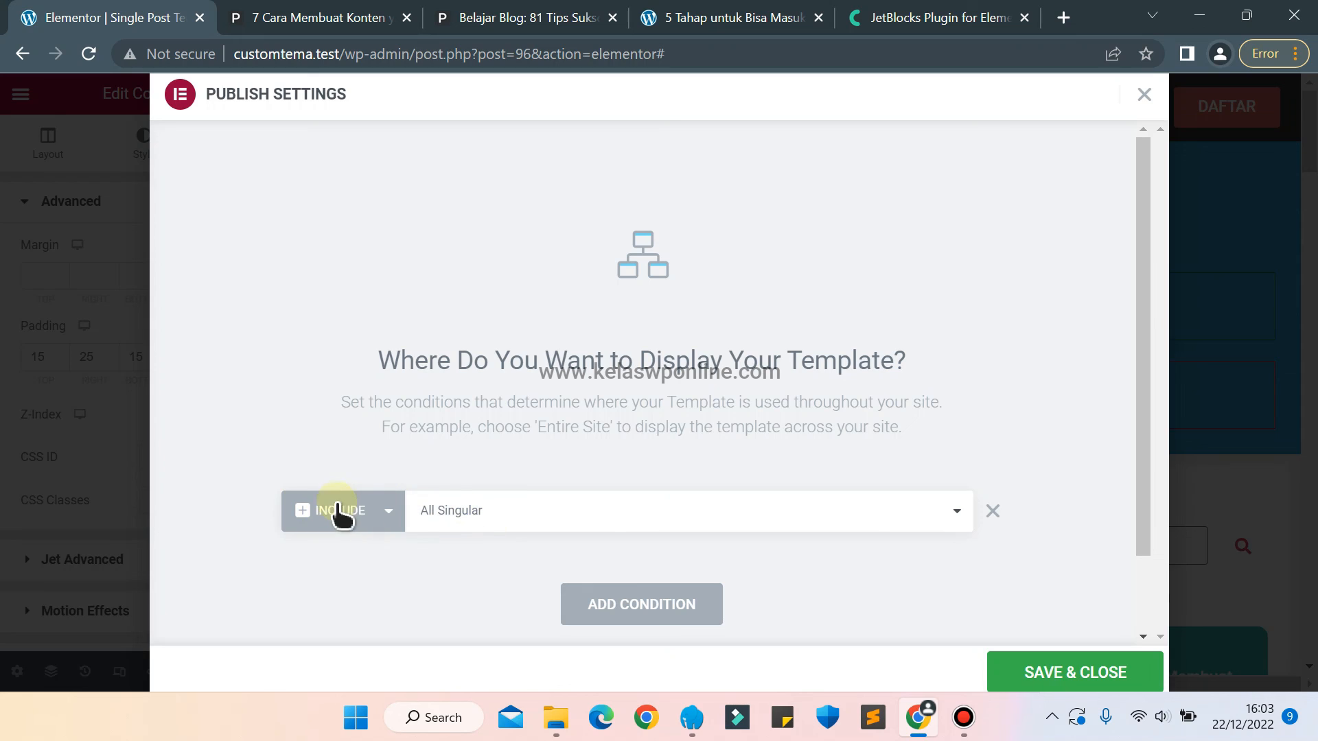
Set the Include condition to all Posts, and save the publish settings of the template.
{"action": "left_click", "coordinate": [506, 508]}
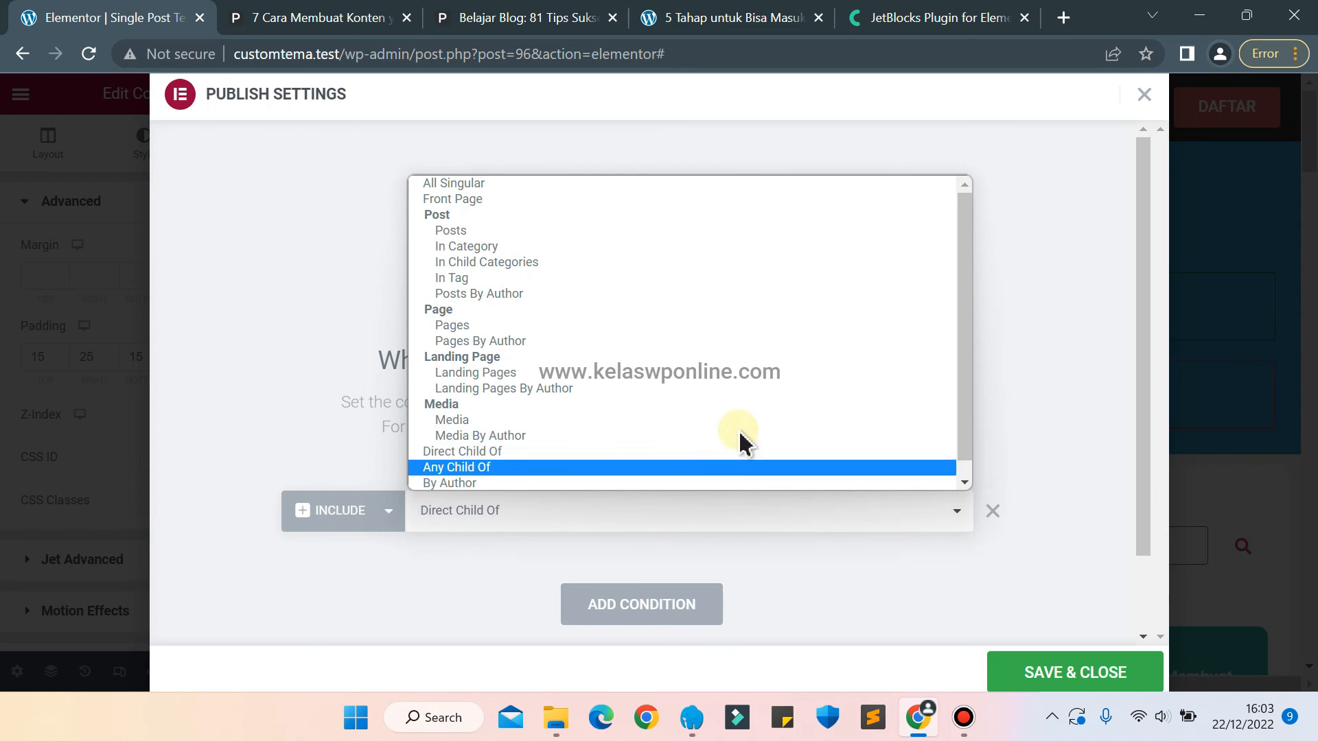
{"action": "key", "text": "Up"}
{"action": "key", "text": "Up"}
{"action": "key", "text": "Up"}
{"action": "key", "text": "Up"}
{"action": "key", "text": "Up"}
{"action": "key", "text": "Up"}
{"action": "key", "text": "Up"}
{"action": "key", "text": "Up"}
{"action": "key", "text": "Up"}
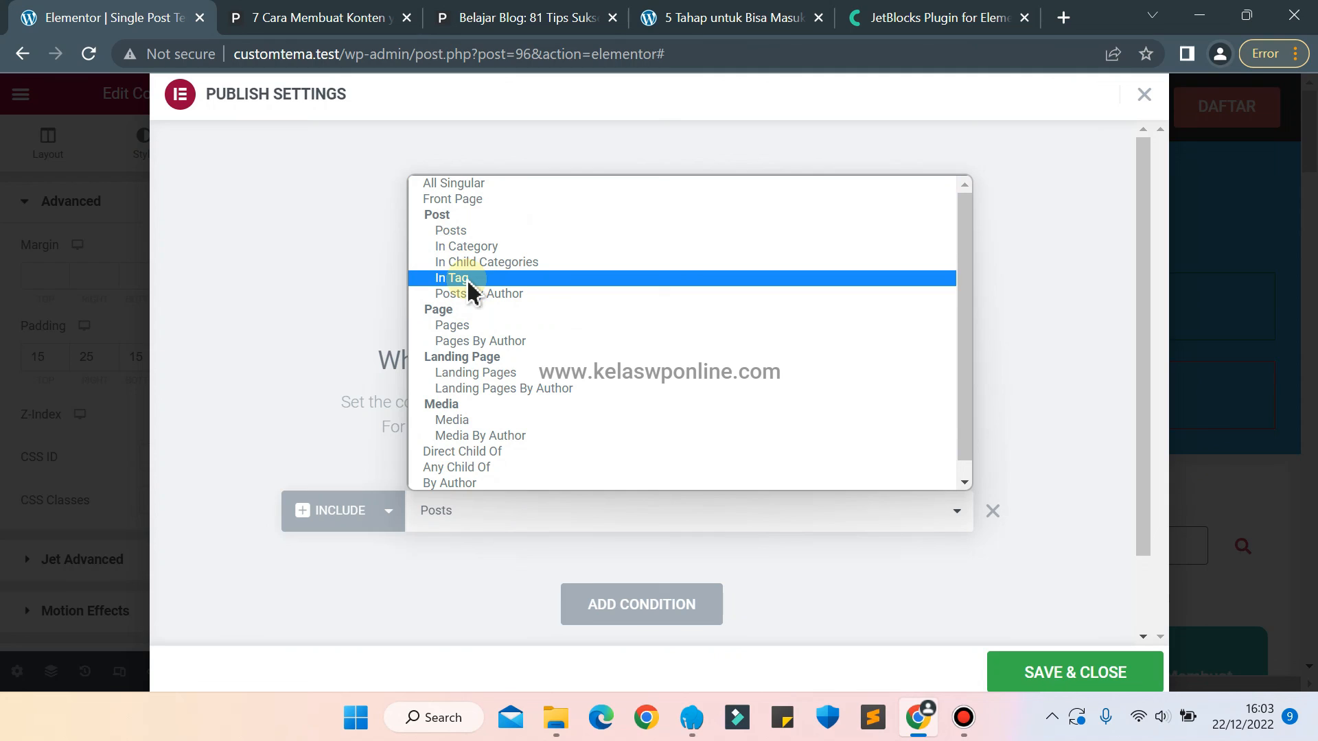
{"action": "key", "text": "Up"}
{"action": "key", "text": "Up"}
{"action": "key", "text": "Up"}
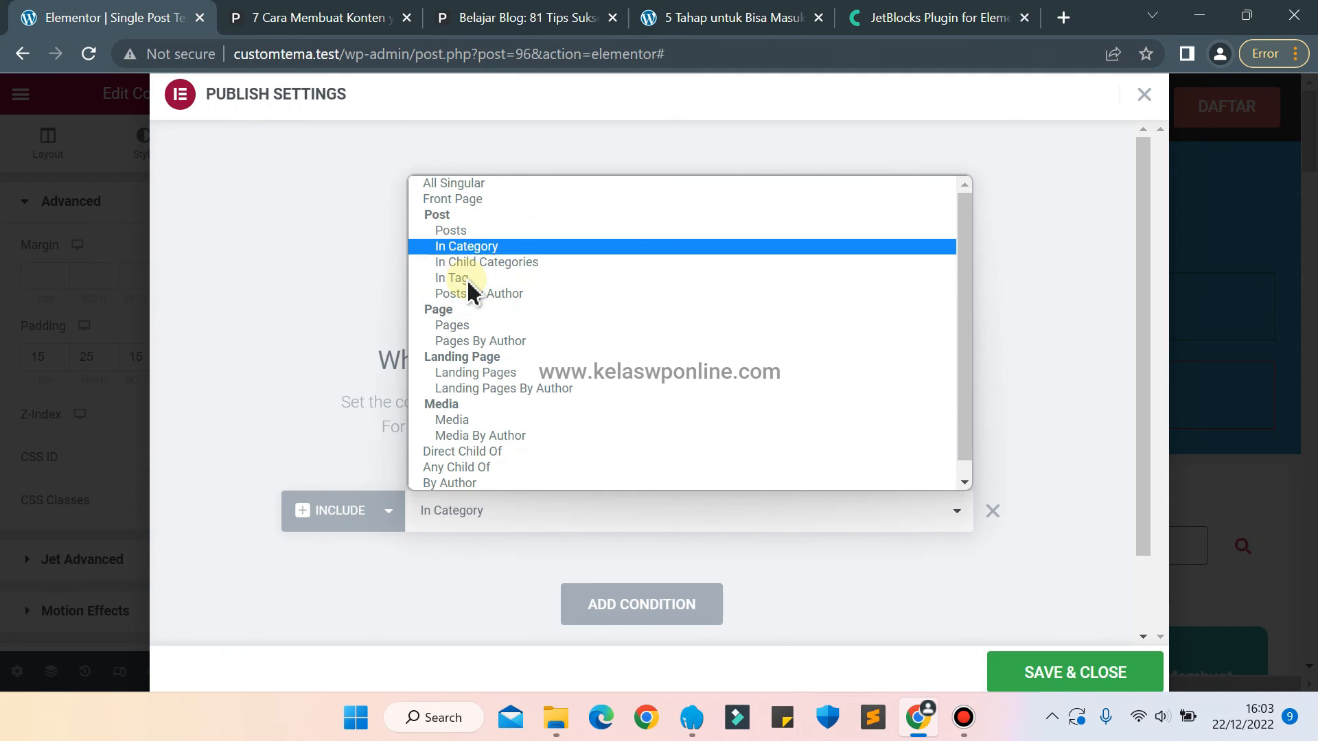
{"action": "key", "text": "Return"}
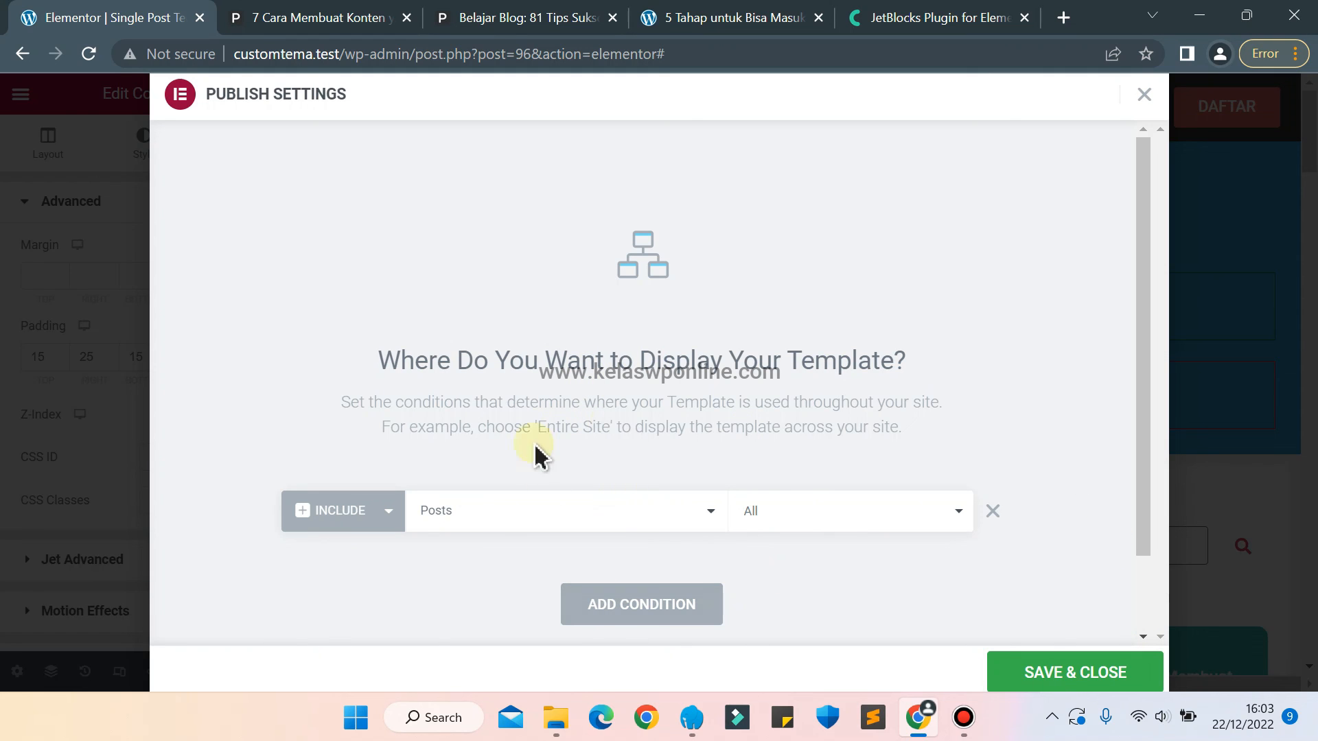
{"action": "left_click", "coordinate": [1065, 673]}
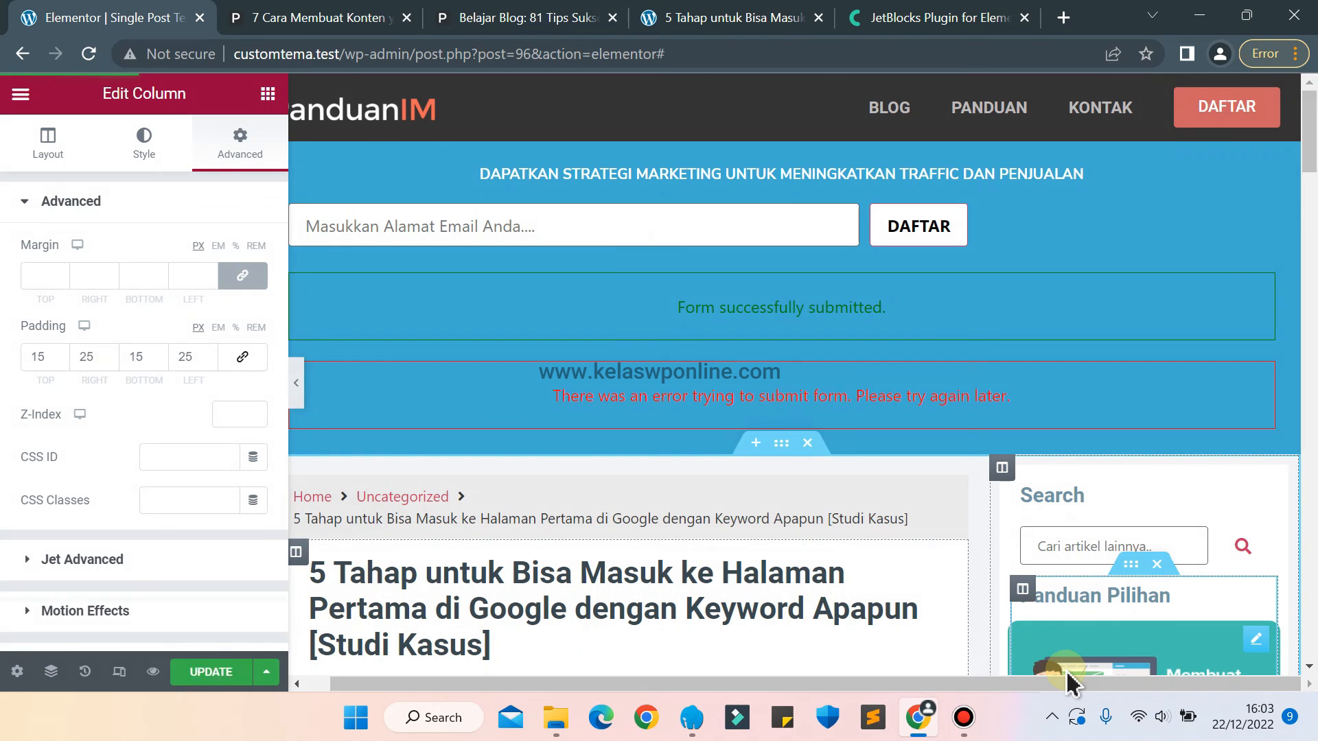
Reload the live "5 Tahap untuk Bisa Masuk" article and examine its header, content and sidebar layout.
{"action": "left_click", "coordinate": [690, 15]}
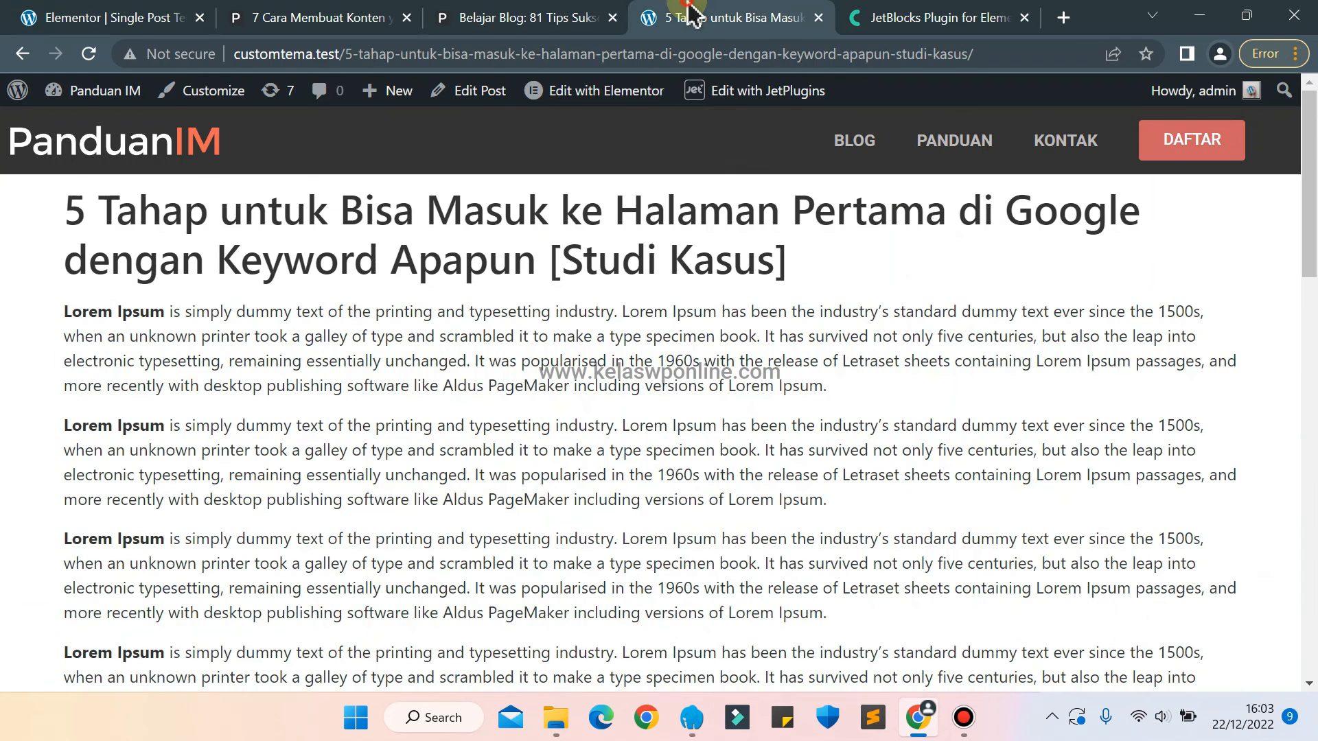
{"action": "left_click", "coordinate": [87, 55]}
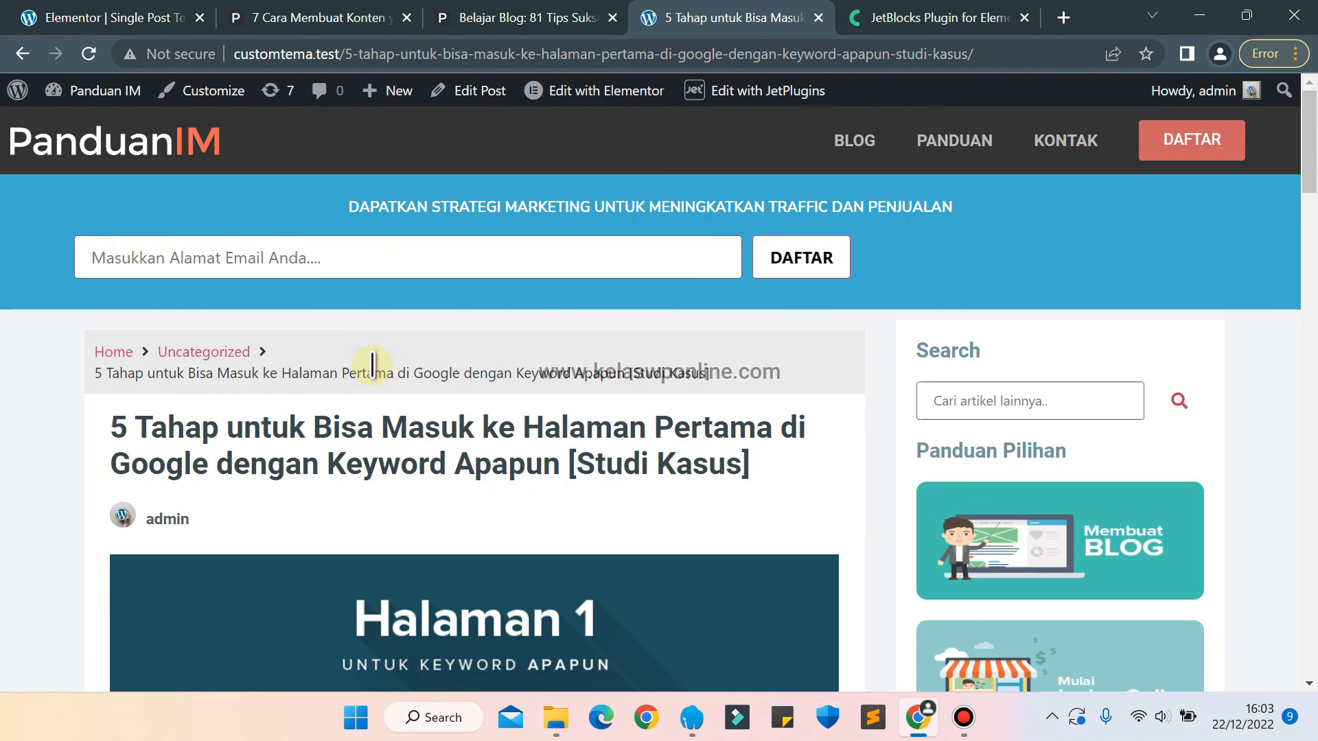
{"action": "scroll", "coordinate": [372, 364], "scroll_direction": "down", "scroll_amount": 4}
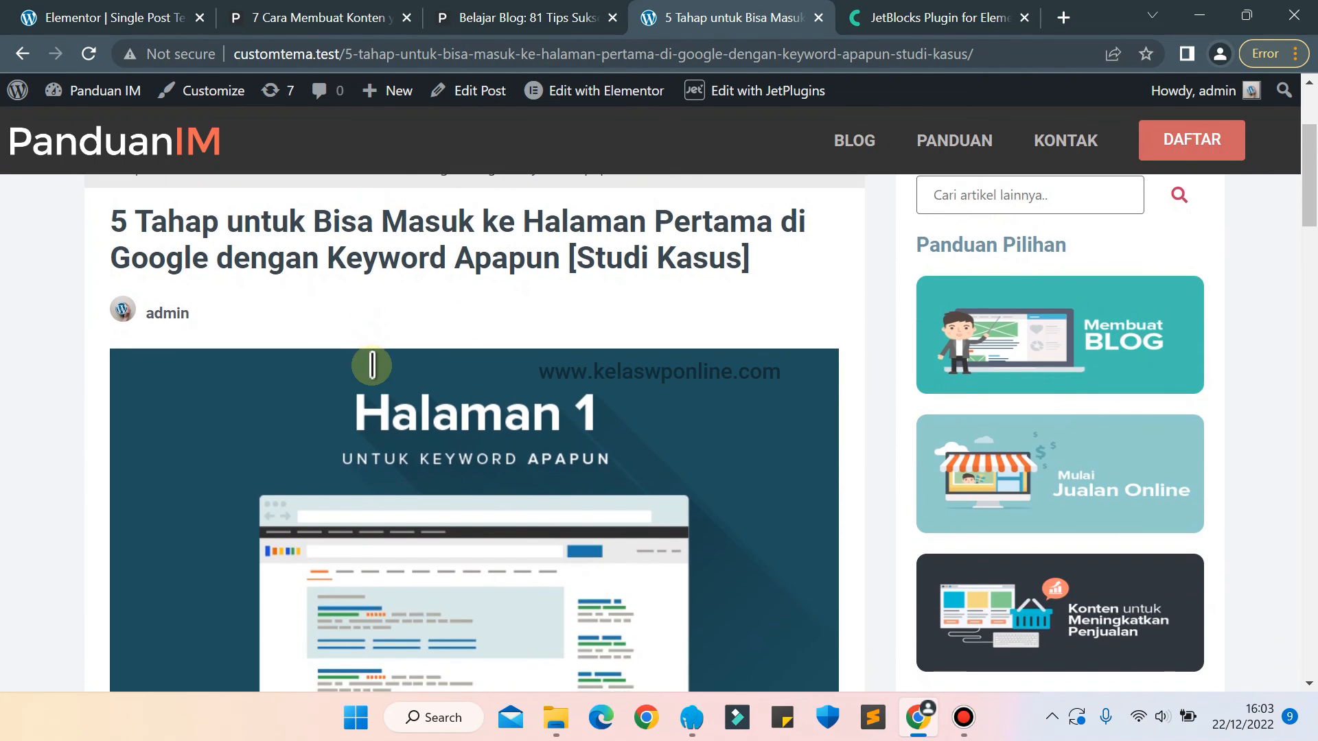
{"action": "scroll", "coordinate": [371, 364], "scroll_direction": "down", "scroll_amount": 6}
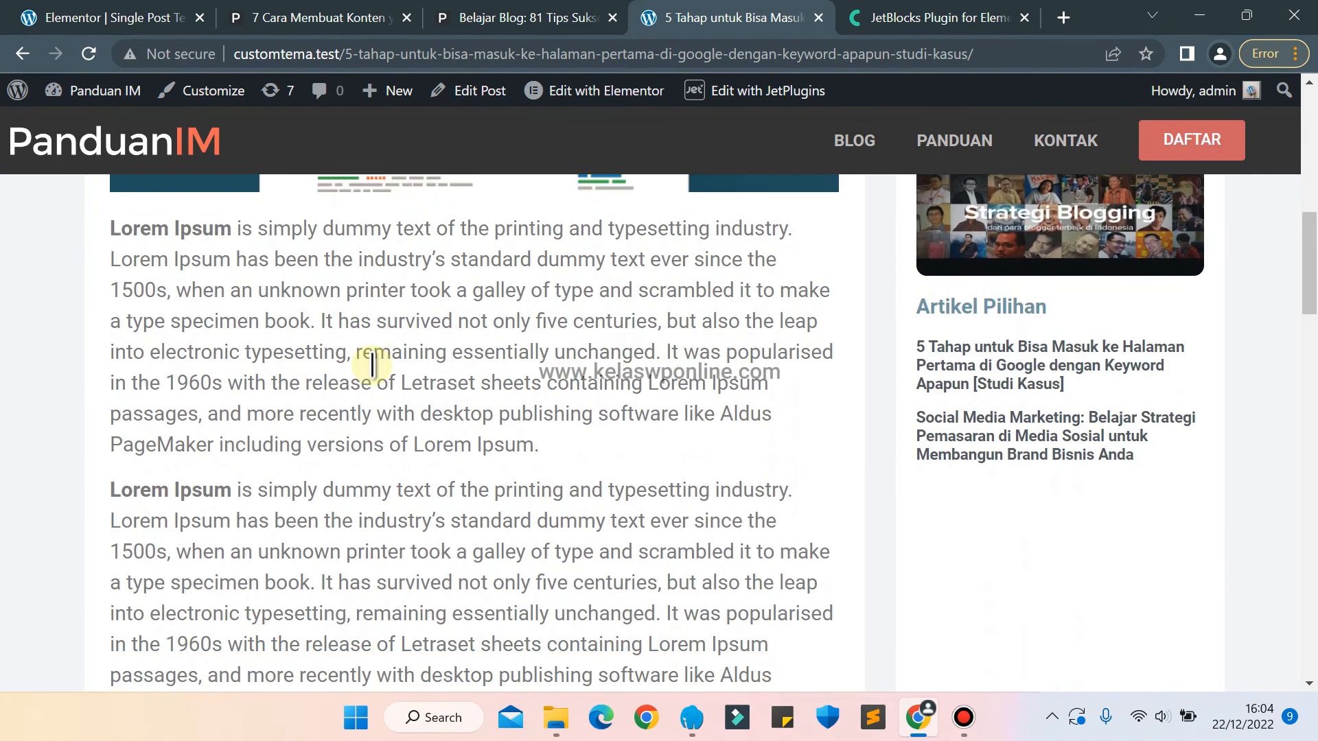
{"action": "scroll", "coordinate": [372, 363], "scroll_direction": "up", "scroll_amount": 10}
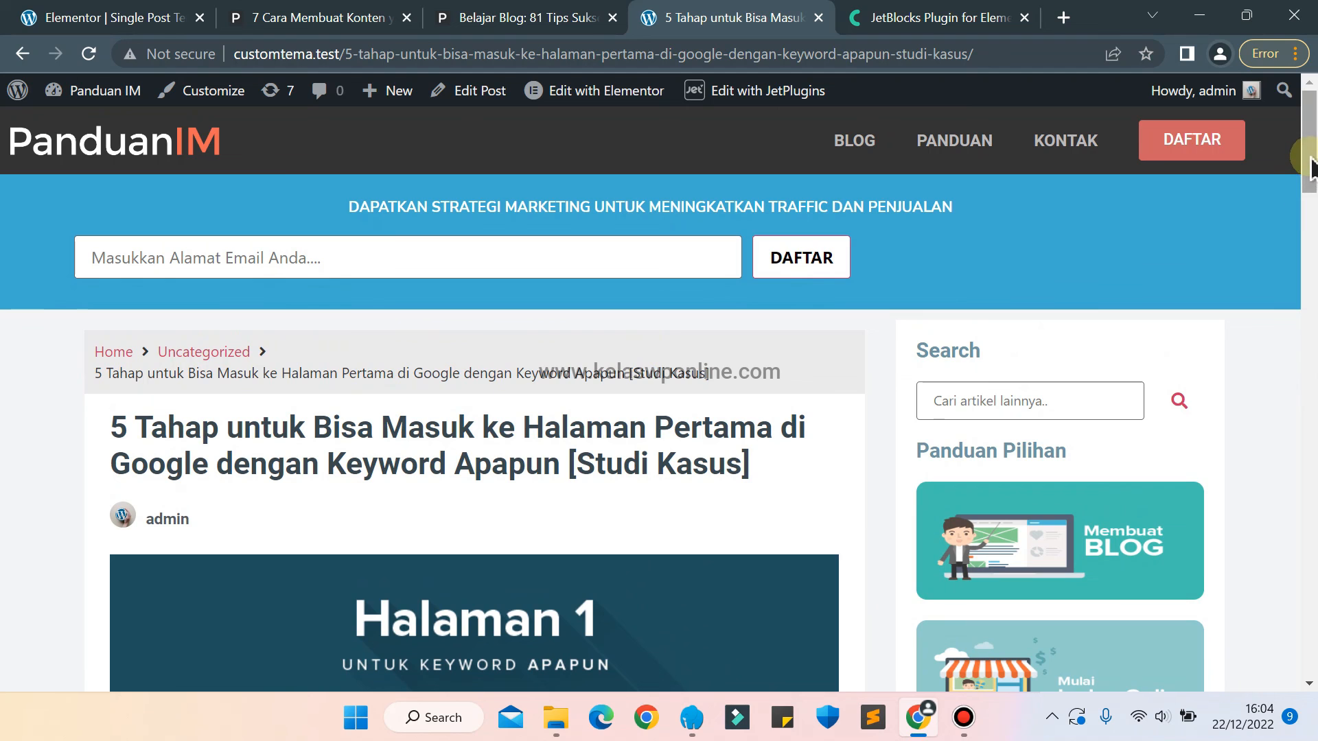
{"action": "mouse_move", "coordinate": [1310, 158]}
{"action": "left_mouse_down"}
{"action": "mouse_move", "coordinate": [1311, 203]}
{"action": "mouse_move", "coordinate": [1307, 155]}
{"action": "left_mouse_up"}
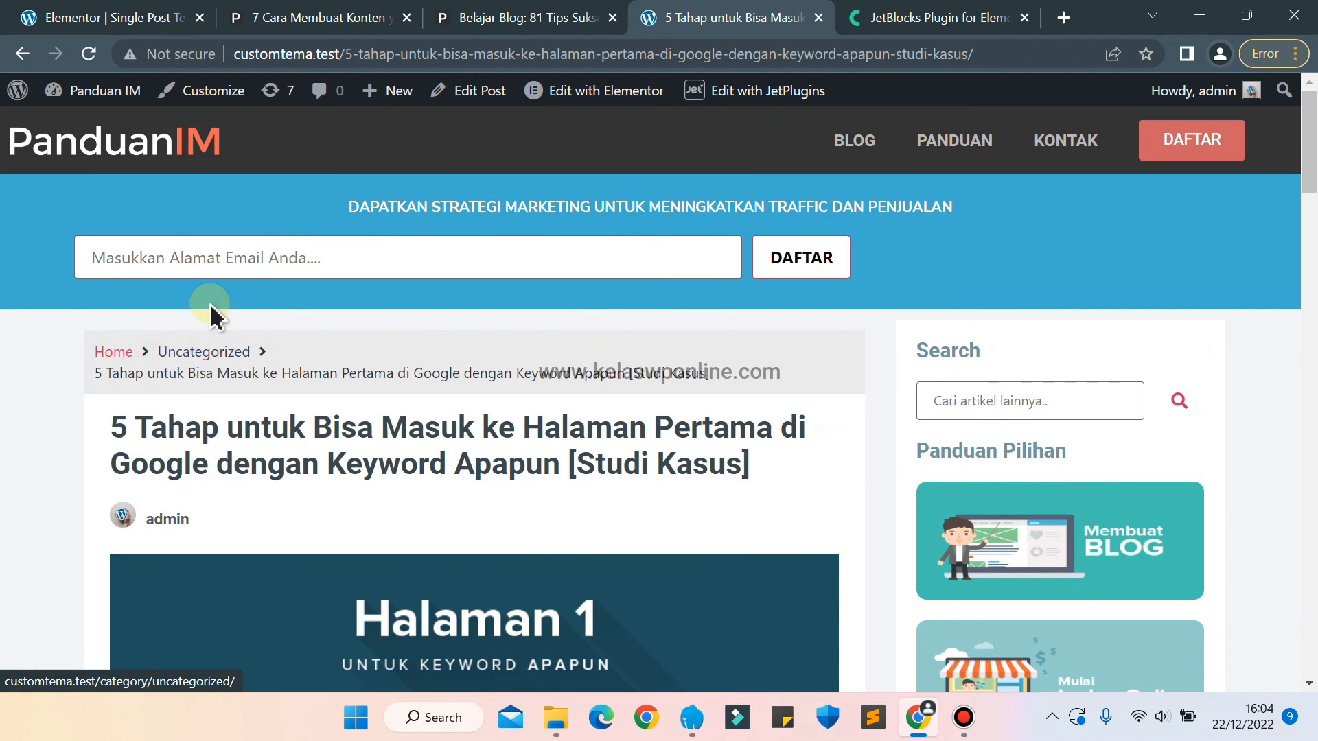
Open the "5 Tahap untuk Bisa Masuk" article for editing and add a new category named Content Marketing.
{"action": "left_click", "coordinate": [475, 82]}
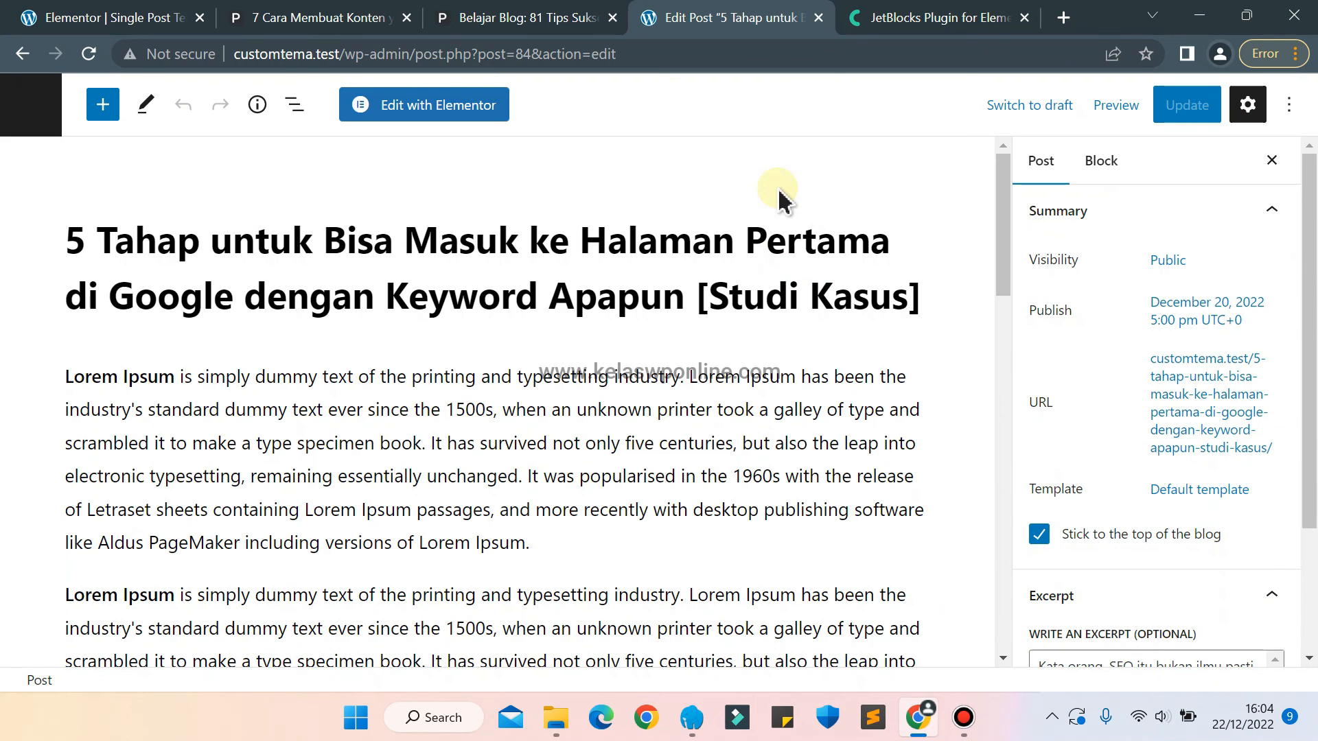
{"action": "left_click_drag", "start_coordinate": [1316, 214], "coordinate": [1300, 330]}
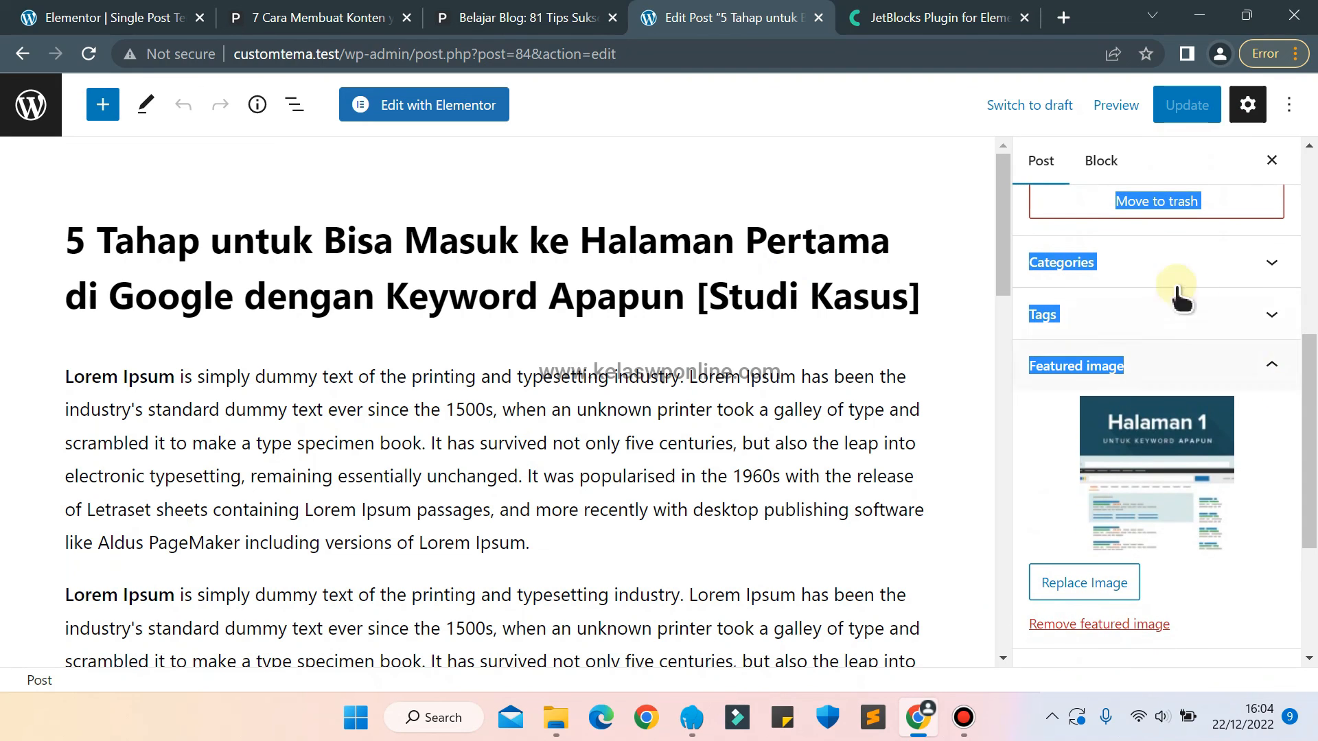
{"action": "left_click", "coordinate": [1145, 264]}
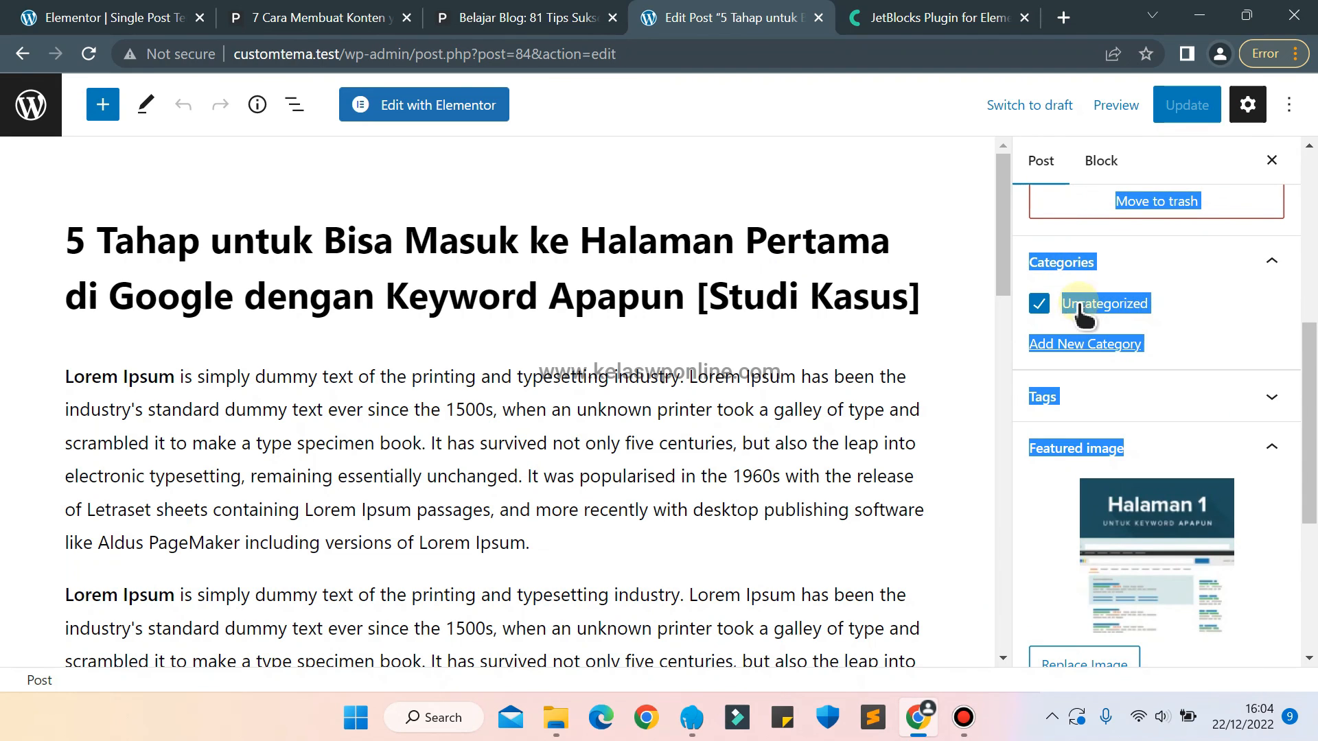
{"action": "left_click", "coordinate": [1071, 344]}
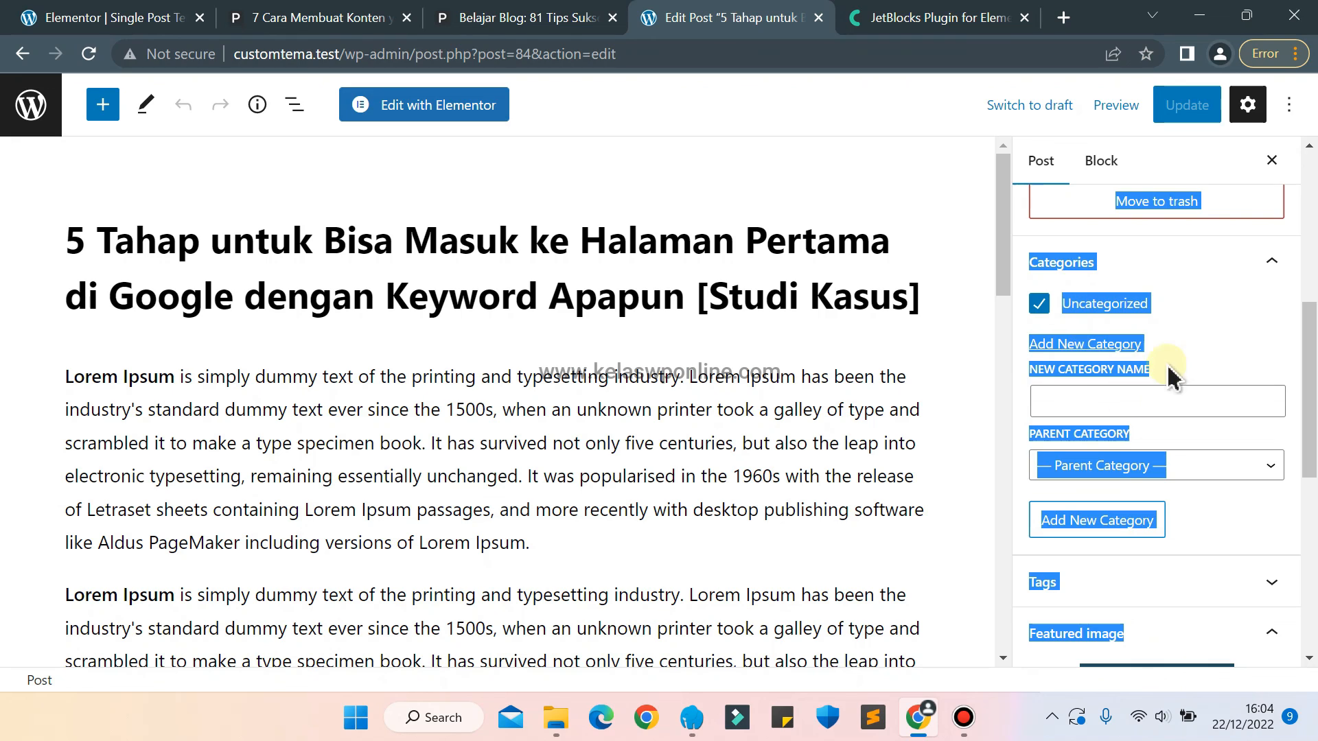
{"action": "left_click", "coordinate": [1075, 398]}
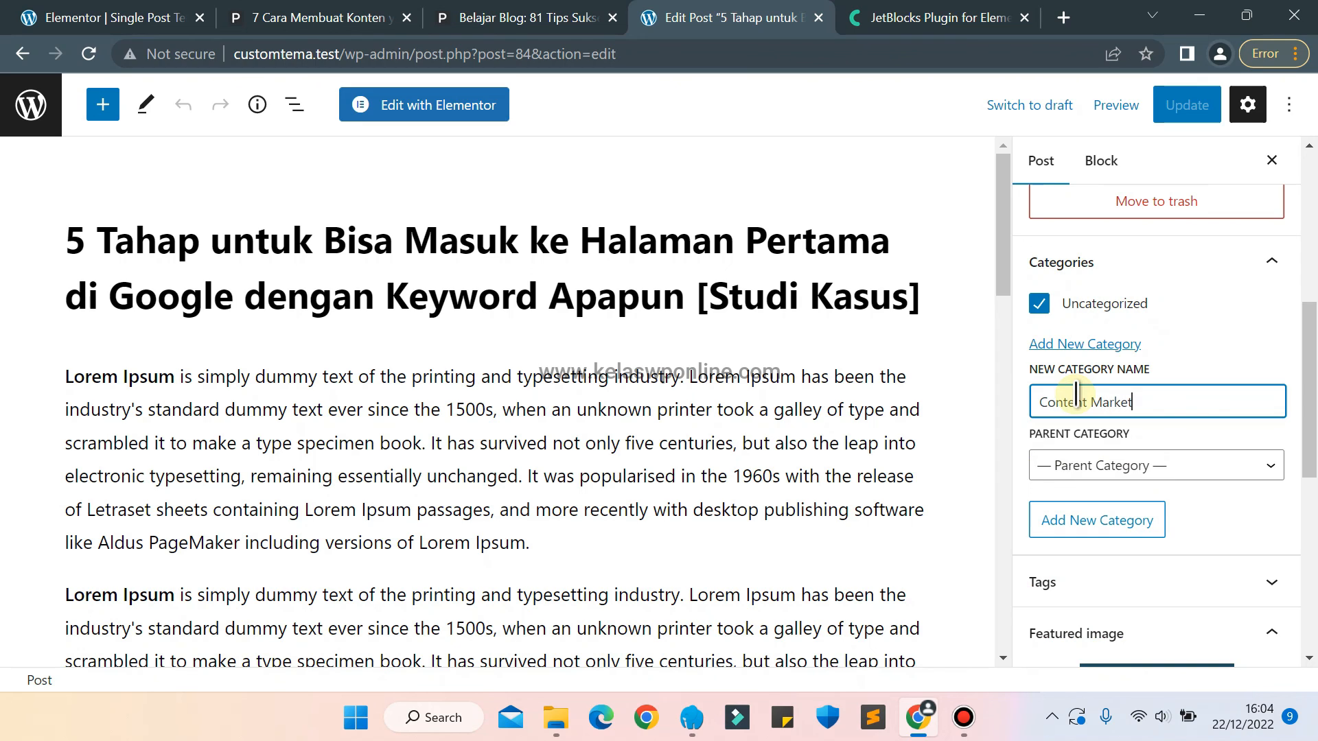
{"action": "left_click", "coordinate": [1108, 530]}
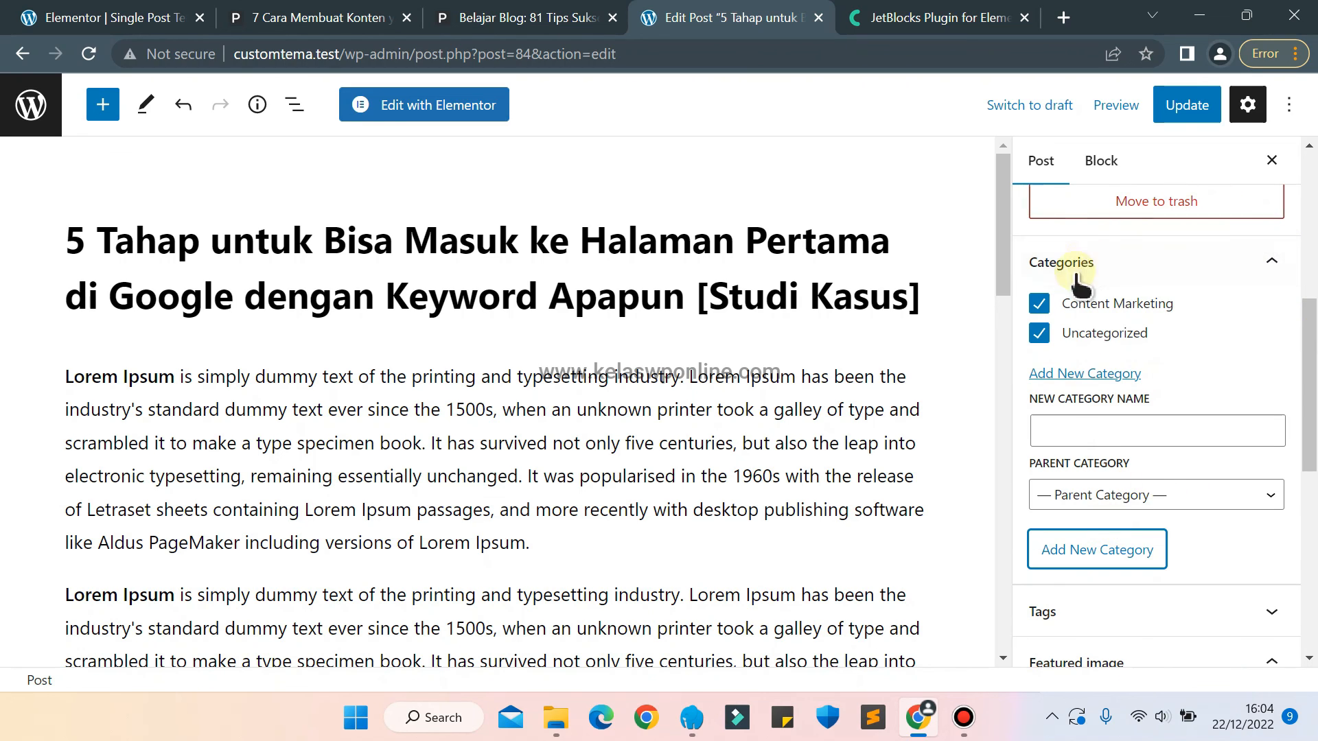
Remove the article from the Uncategorized category, and update the post and view it live.
{"action": "left_click", "coordinate": [1075, 350]}
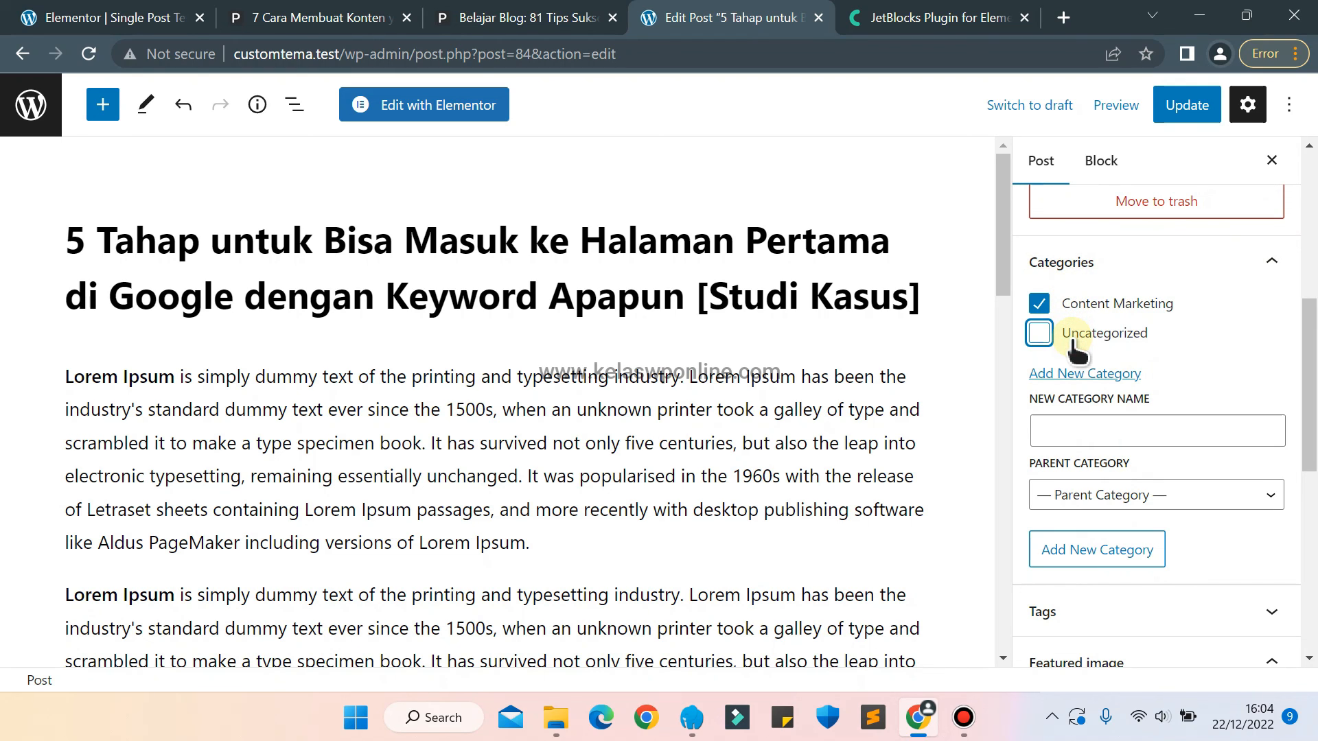
{"action": "left_click", "coordinate": [1186, 104]}
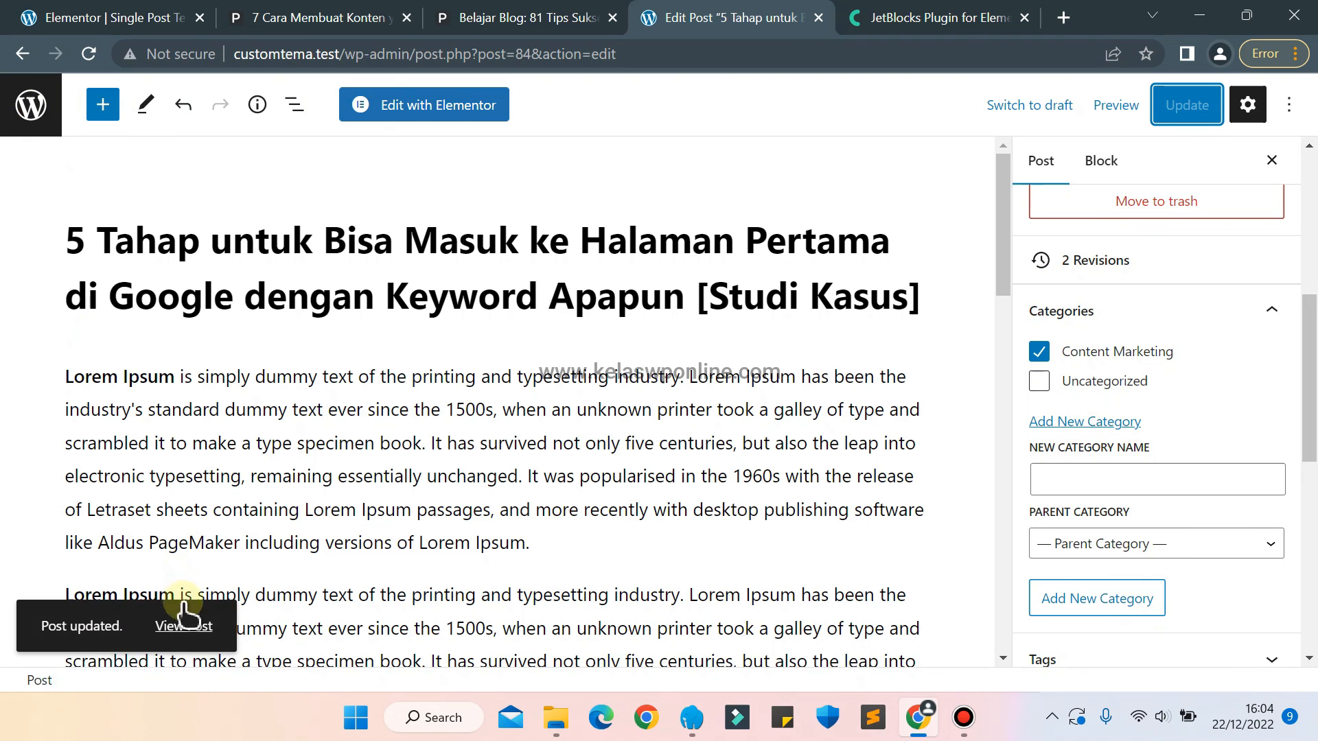
{"action": "left_click", "coordinate": [182, 627]}
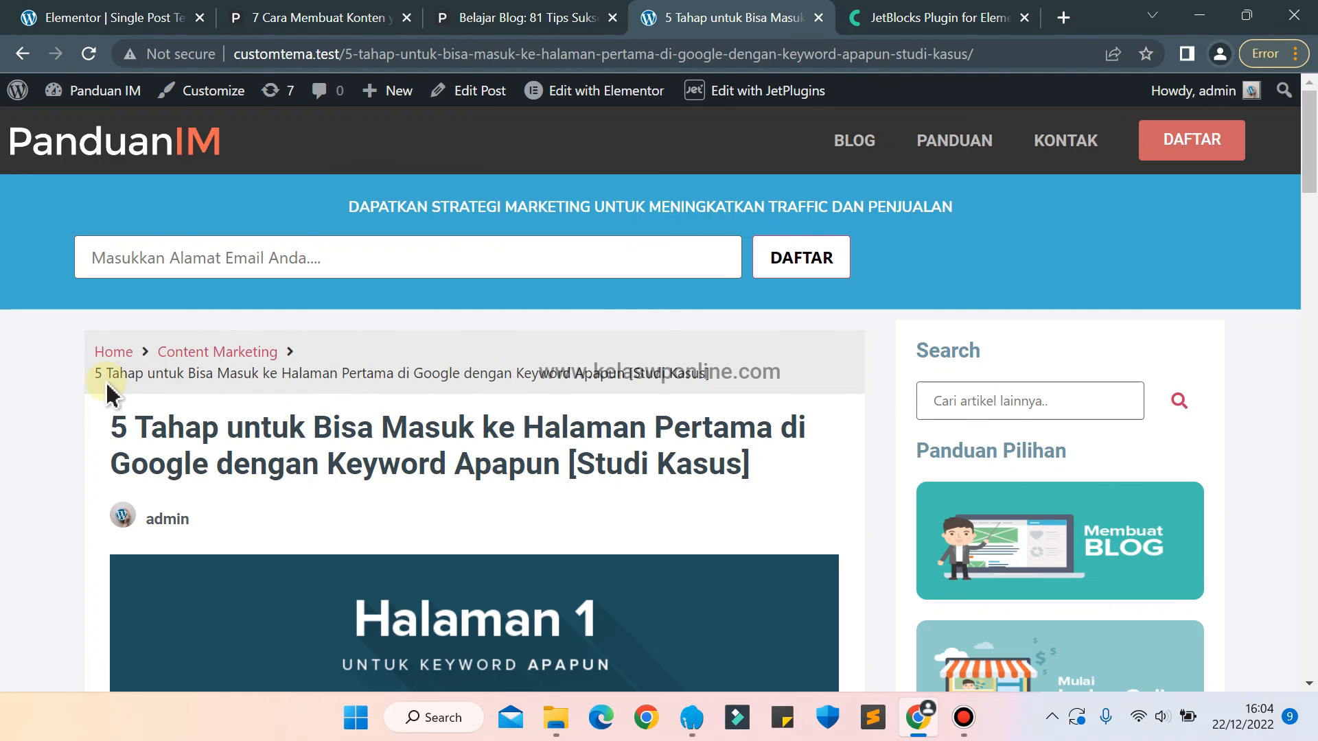
Examine the breadcrumb with its category and article title on the live article page.
{"action": "left_click_drag", "start_coordinate": [106, 374], "coordinate": [721, 377]}
{"action": "left_click", "coordinate": [722, 375]}
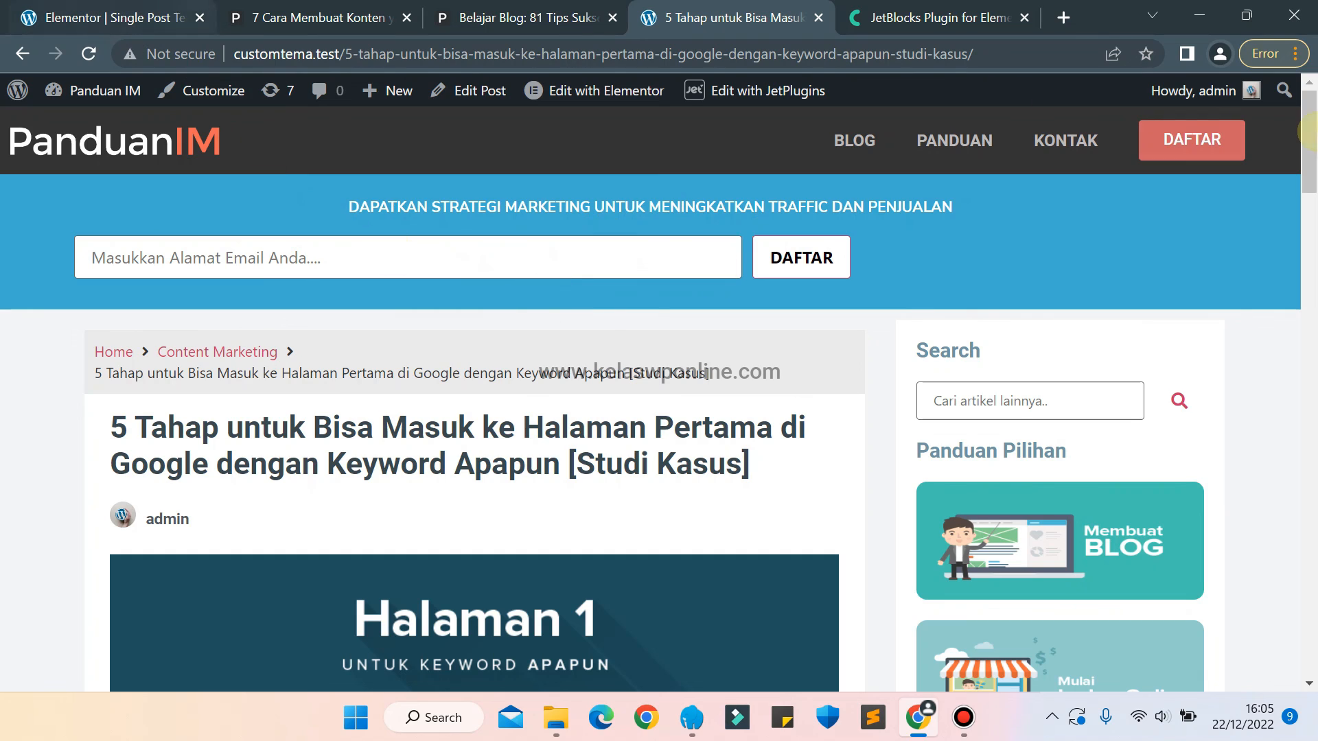
{"action": "left_click_drag", "start_coordinate": [1311, 131], "coordinate": [1310, 103]}
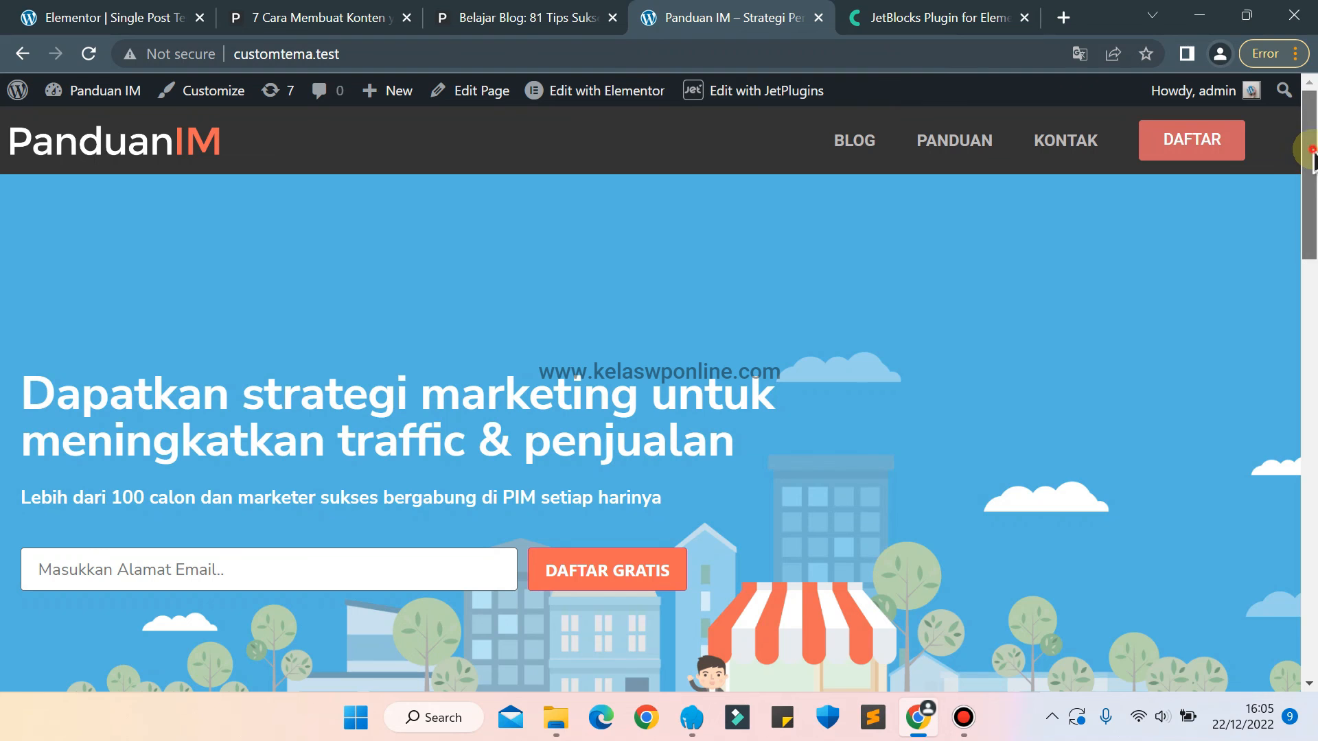
Open the "Social Media Marketing" article from the home page and examine its title, content and sidebar layout.
{"action": "left_click_drag", "start_coordinate": [1308, 158], "coordinate": [1312, 436]}
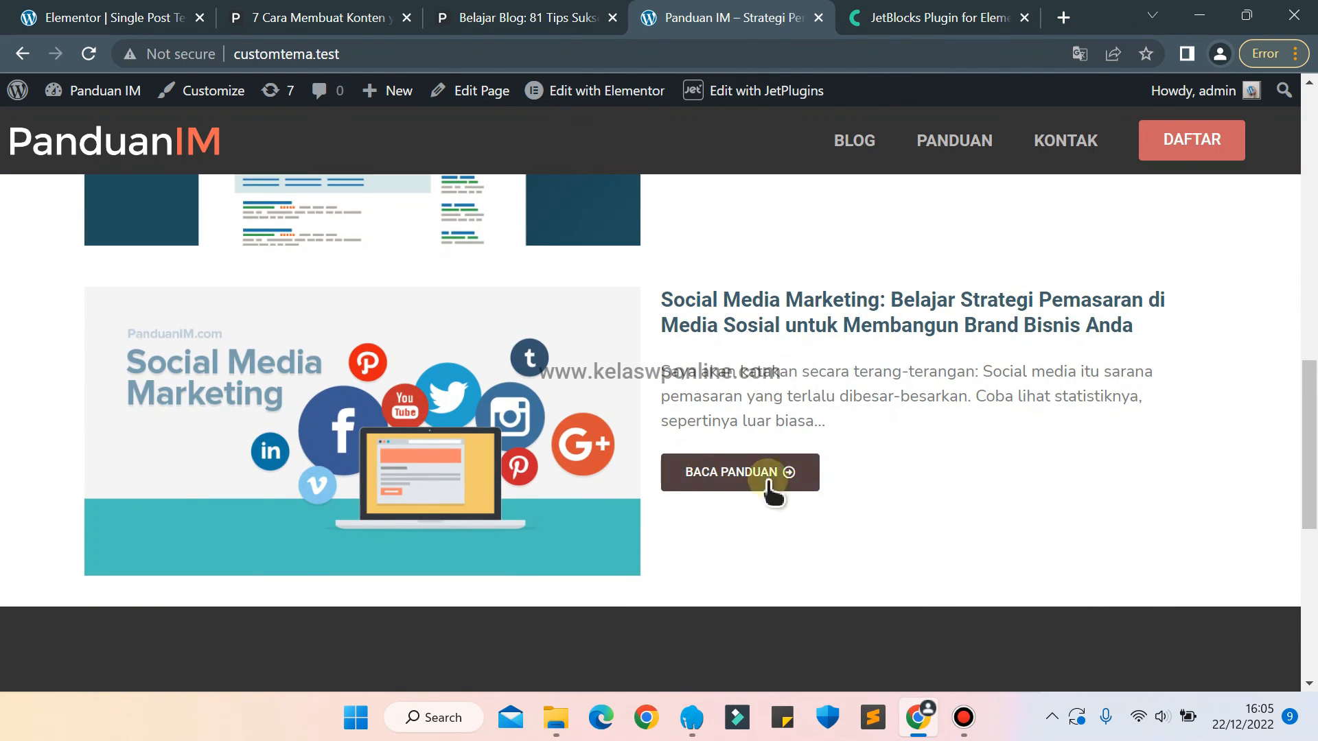
{"action": "left_click", "coordinate": [727, 473]}
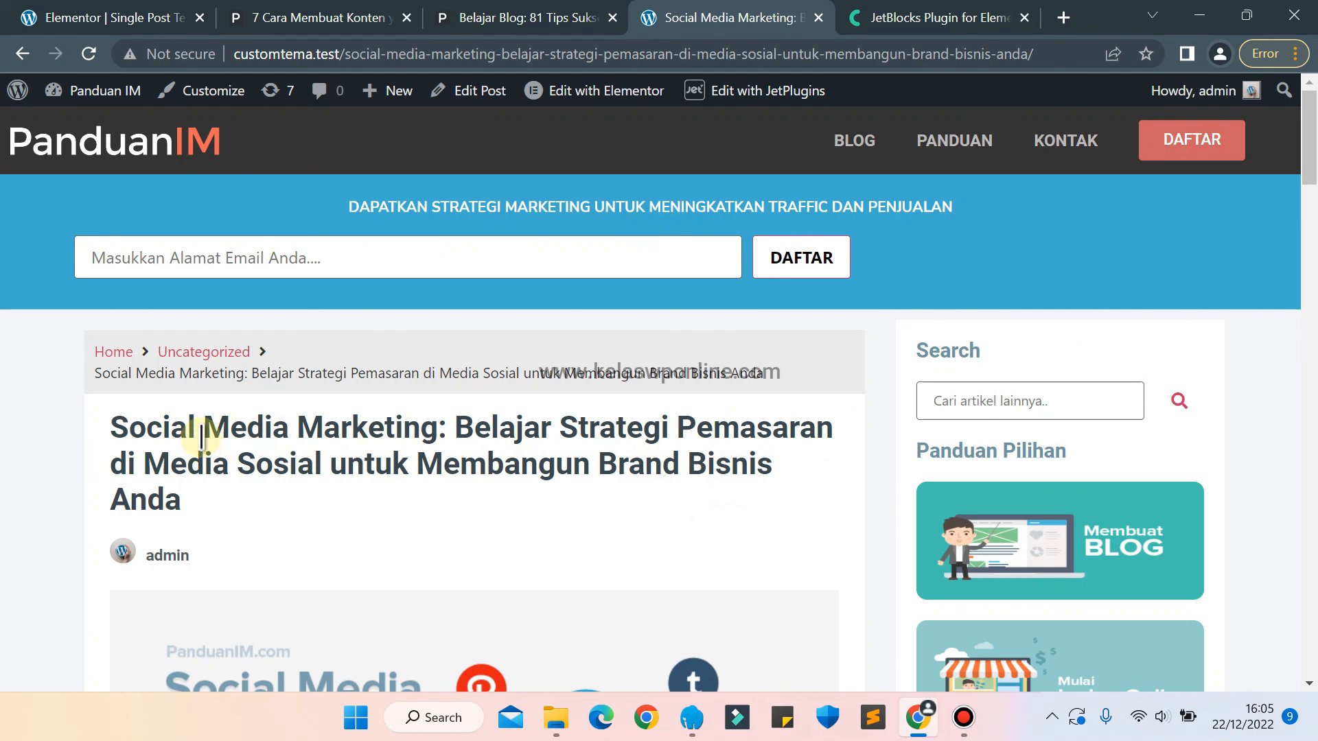
{"action": "left_click_drag", "start_coordinate": [201, 427], "coordinate": [788, 462]}
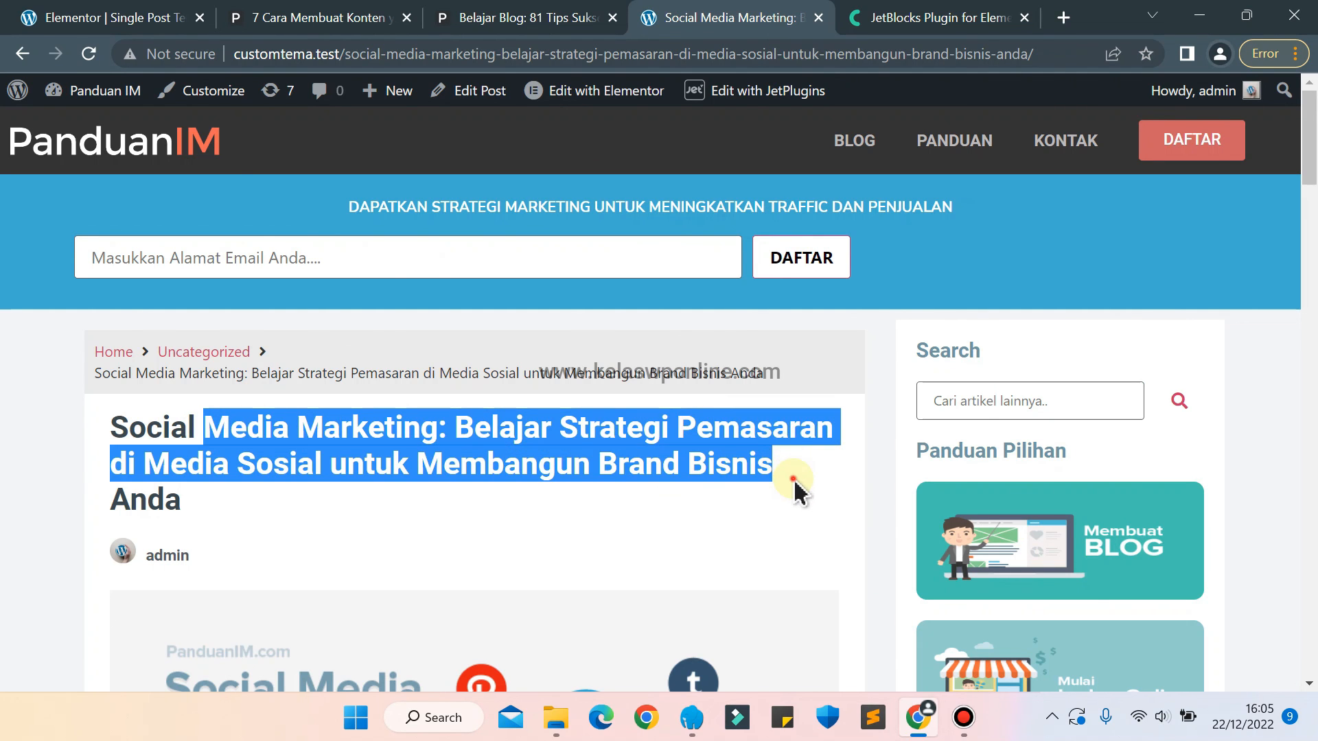
{"action": "left_click", "coordinate": [796, 489]}
{"action": "scroll", "coordinate": [797, 489], "scroll_direction": "down", "scroll_amount": 10}
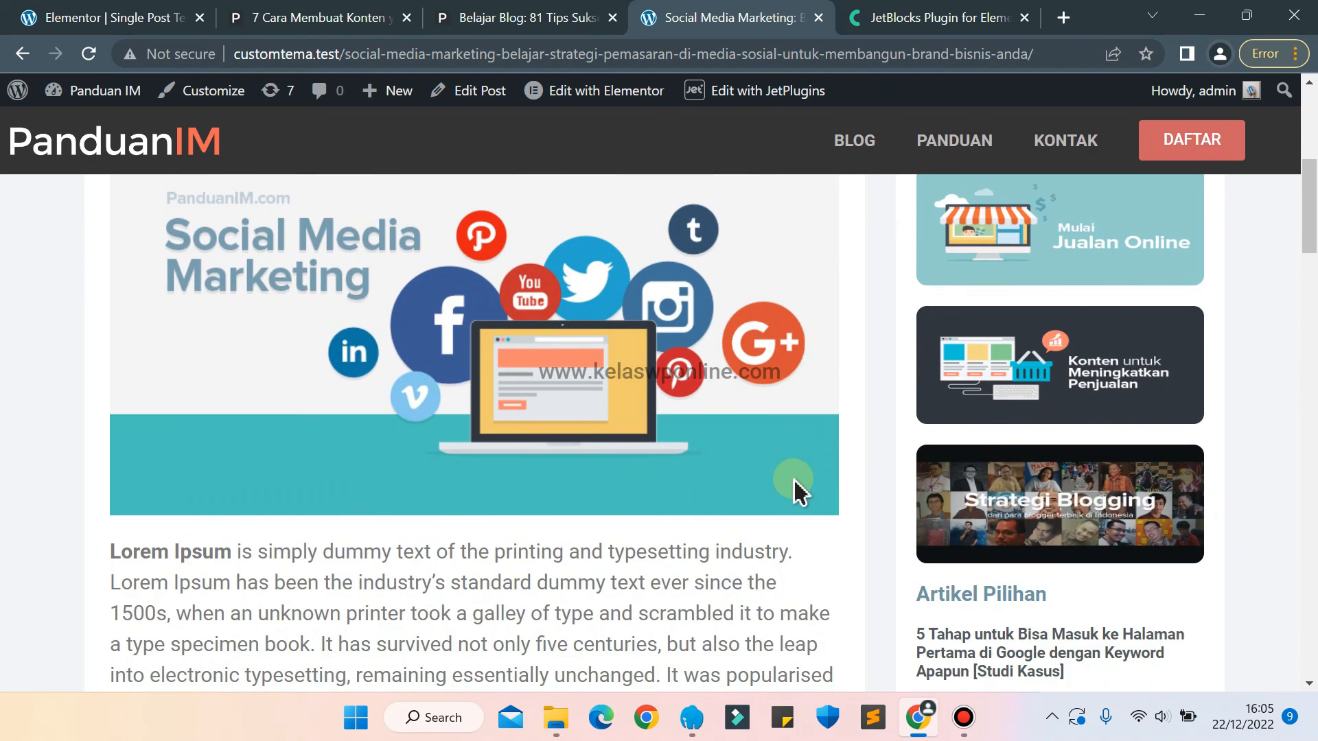
{"action": "scroll", "coordinate": [796, 489], "scroll_direction": "down", "scroll_amount": 1}
{"action": "scroll", "coordinate": [797, 489], "scroll_direction": "up", "scroll_amount": 10}
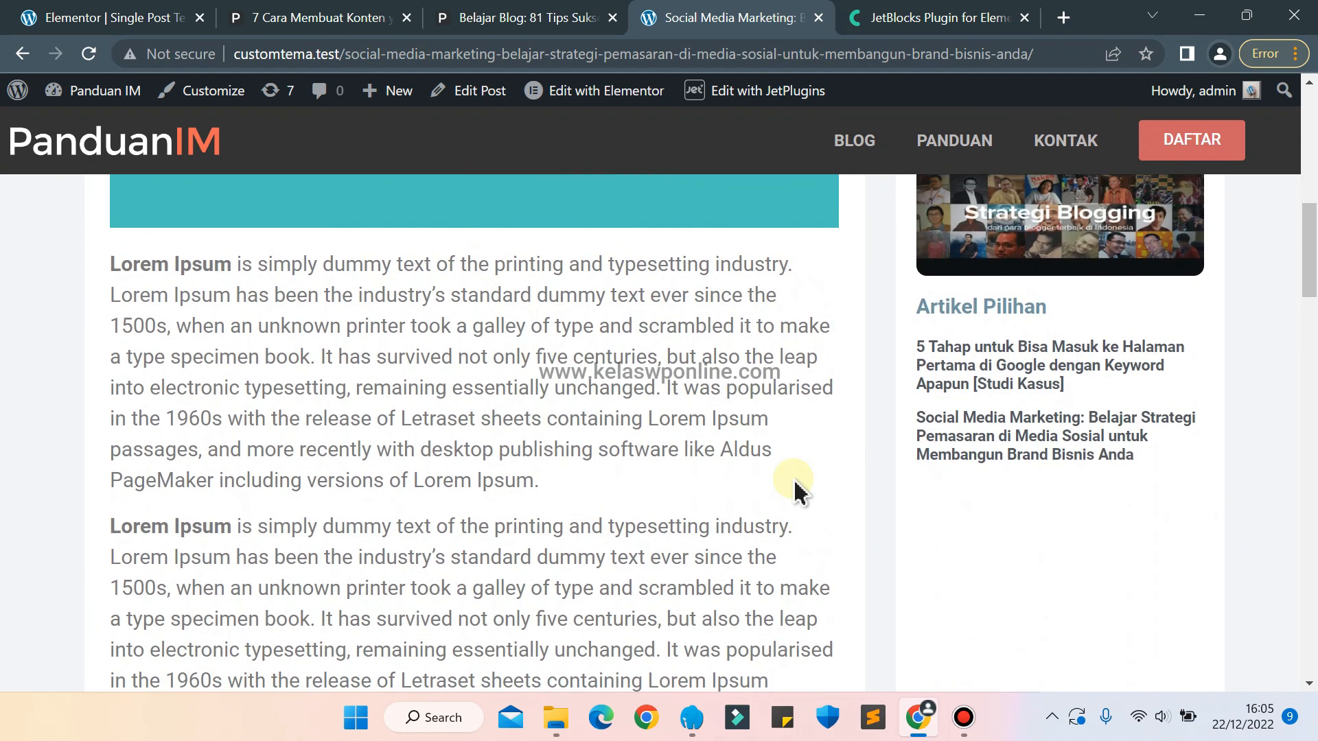